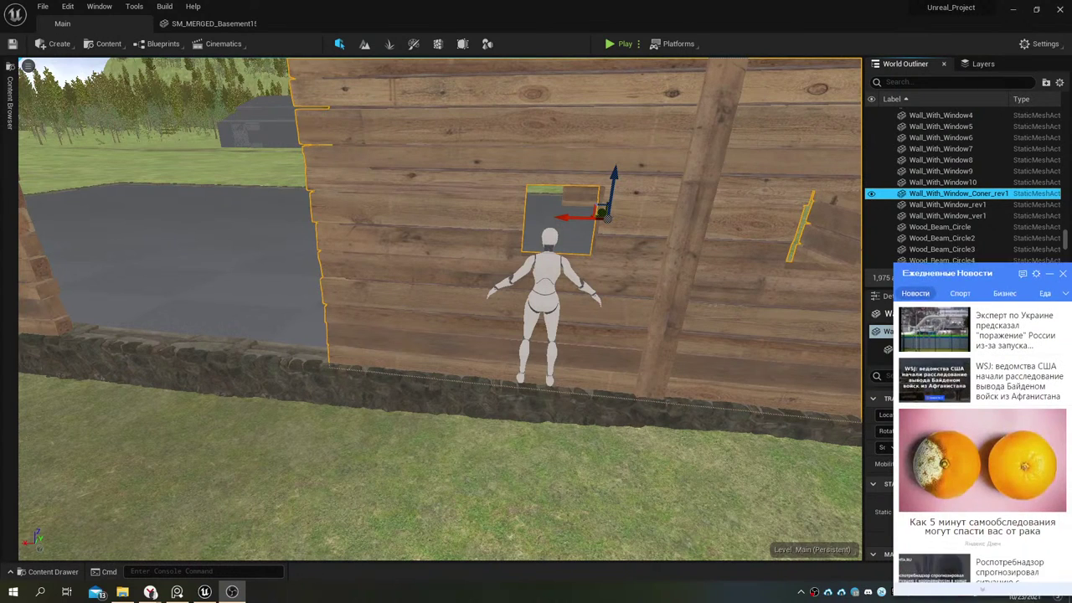
# Step: Close the Windows news popup that covers the editor's Details panel
pyautogui.click(1063, 258)
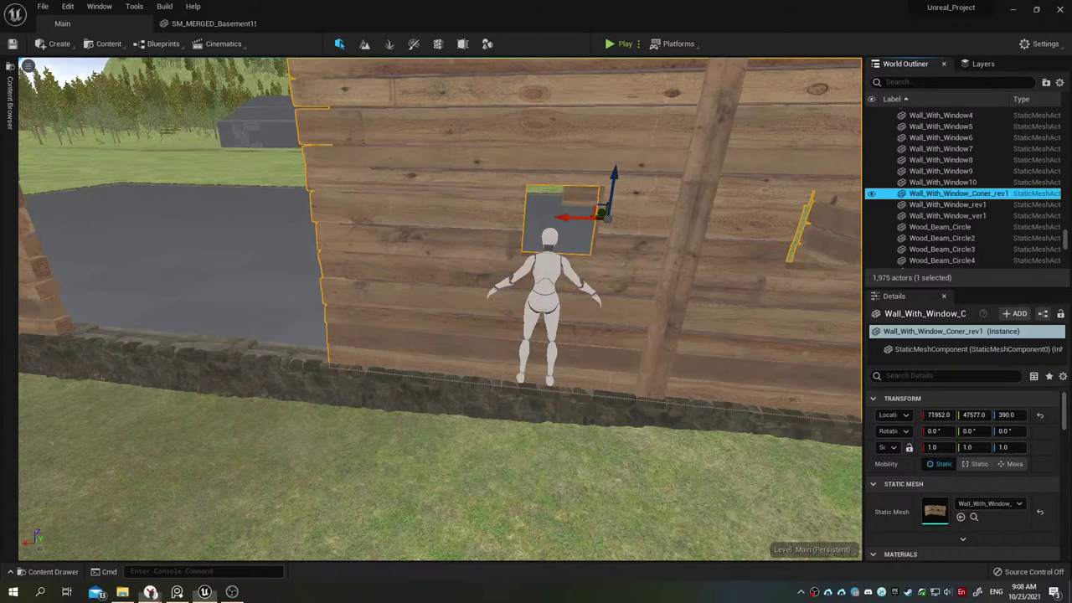
# Step: Move the Wooden_Beam left to X 72498.5 so it stands as a post in the wall gap
pyautogui.click(204, 591)
pyautogui.moveTo(330, 371); pyautogui.dragTo(330, 371, button='right')
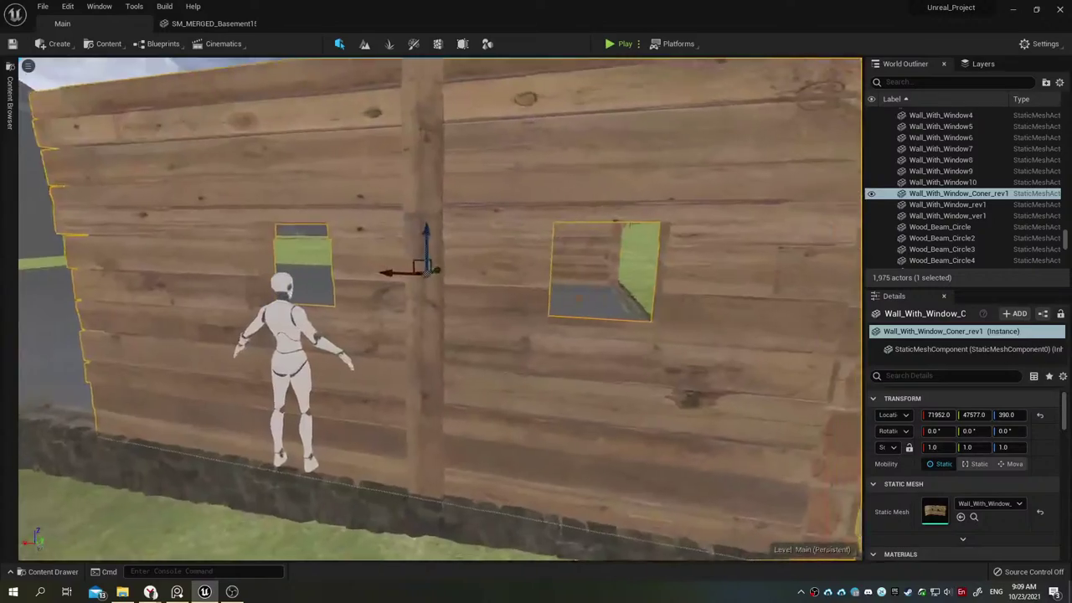
pyautogui.moveTo(394, 330); pyautogui.dragTo(410, 337, button='right')
pyautogui.click(410, 338)
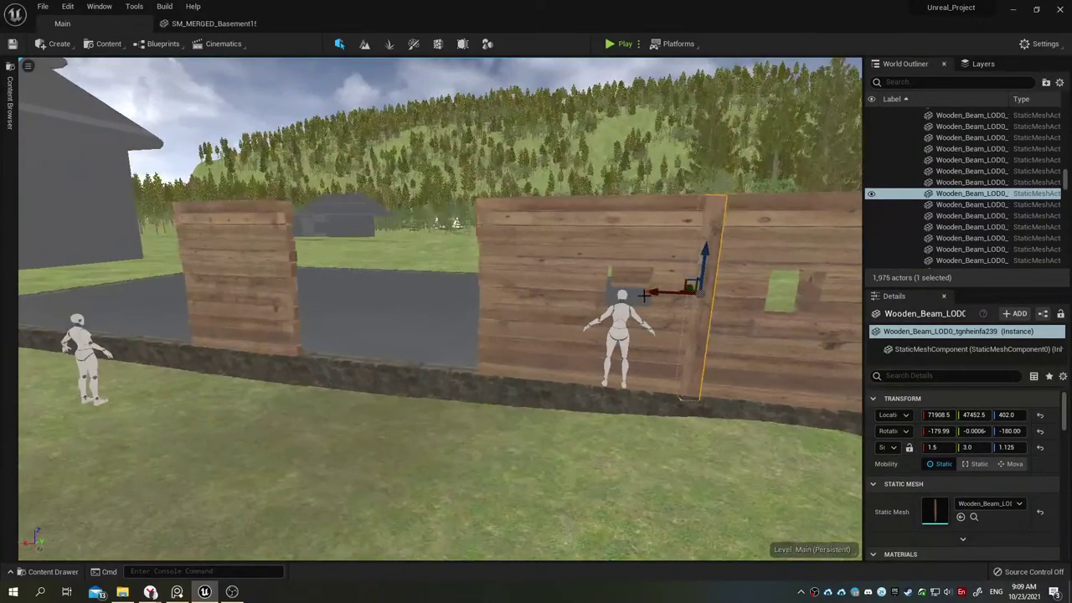
pyautogui.moveTo(652, 292); pyautogui.dragTo(347, 283)
pyautogui.moveTo(347, 282); pyautogui.dragTo(347, 282, button='right')
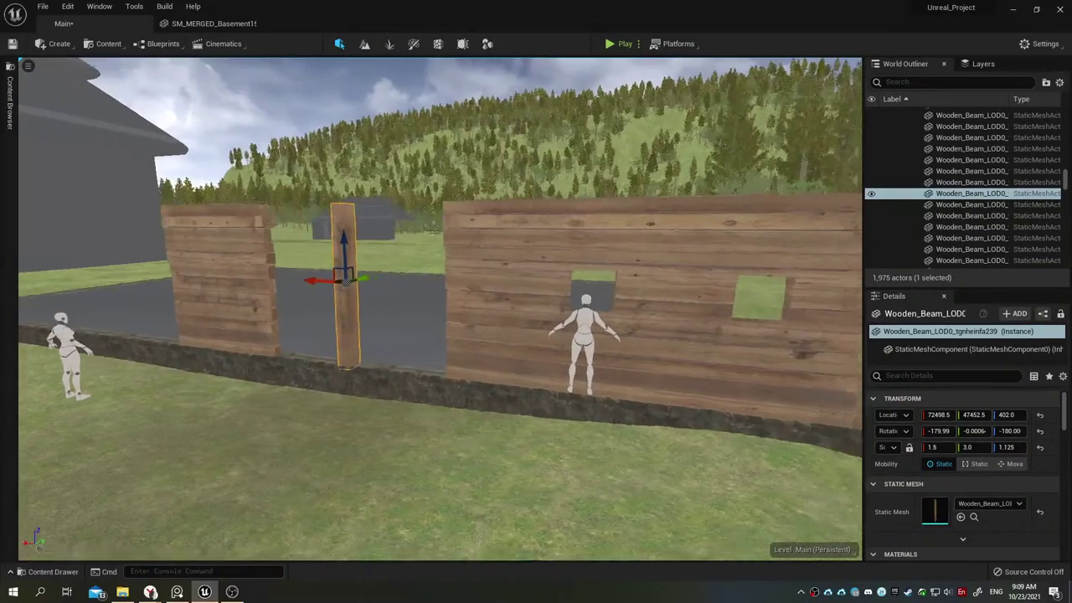
pyautogui.moveTo(478, 311); pyautogui.dragTo(478, 312, button='right')
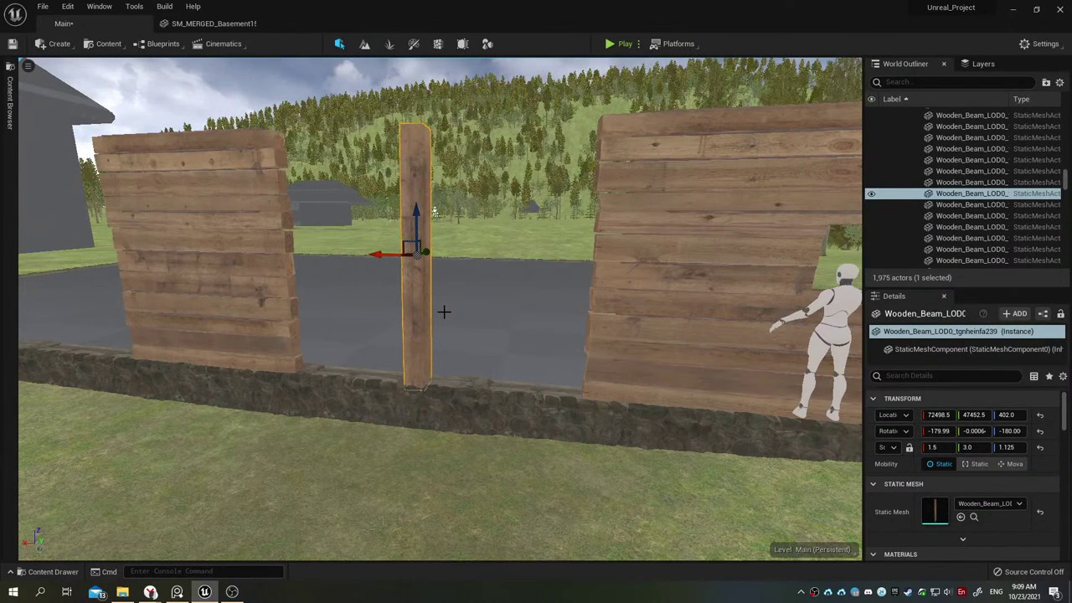
# Step: Nudge the Wall_With_Window_Coner_rev1 corner wall to X 71948
pyautogui.moveTo(443, 311); pyautogui.dragTo(443, 312, button='right')
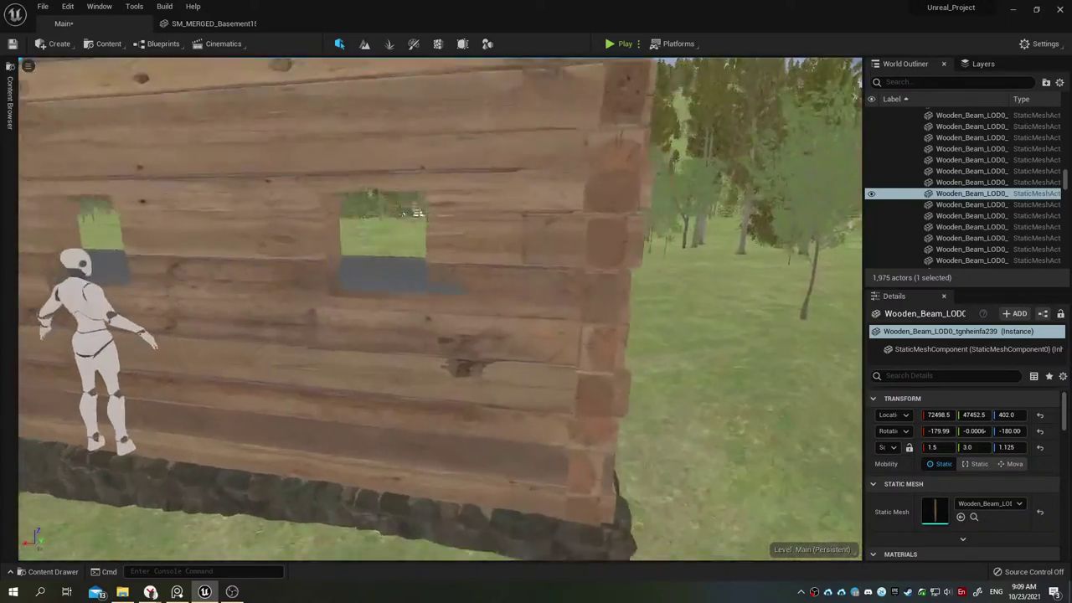
pyautogui.moveTo(417, 213); pyautogui.dragTo(549, 310, button='right')
pyautogui.click(602, 374)
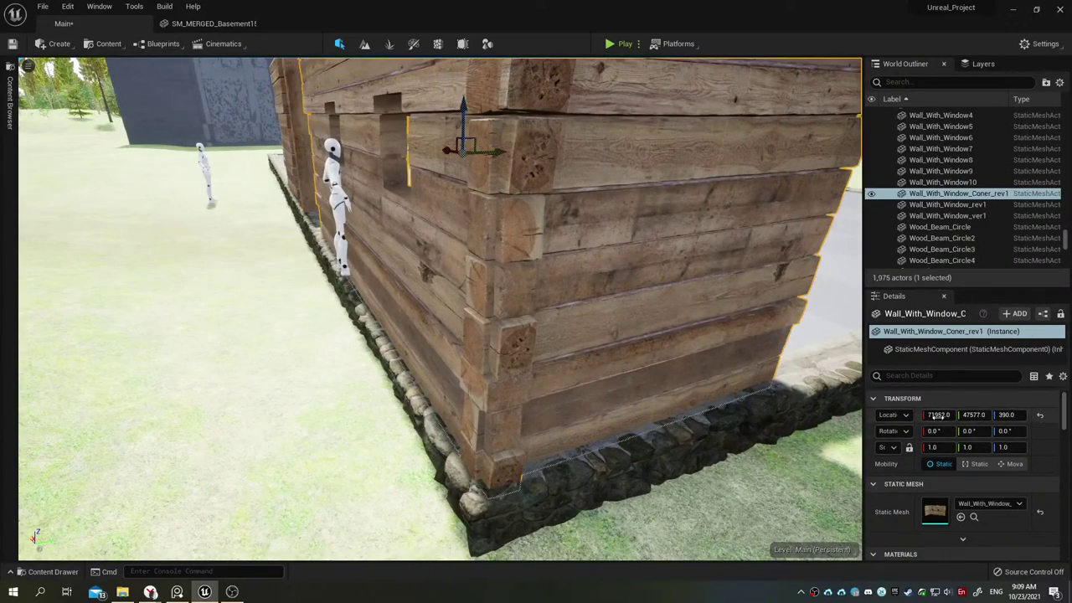
pyautogui.moveTo(935, 415); pyautogui.dragTo(929, 416)
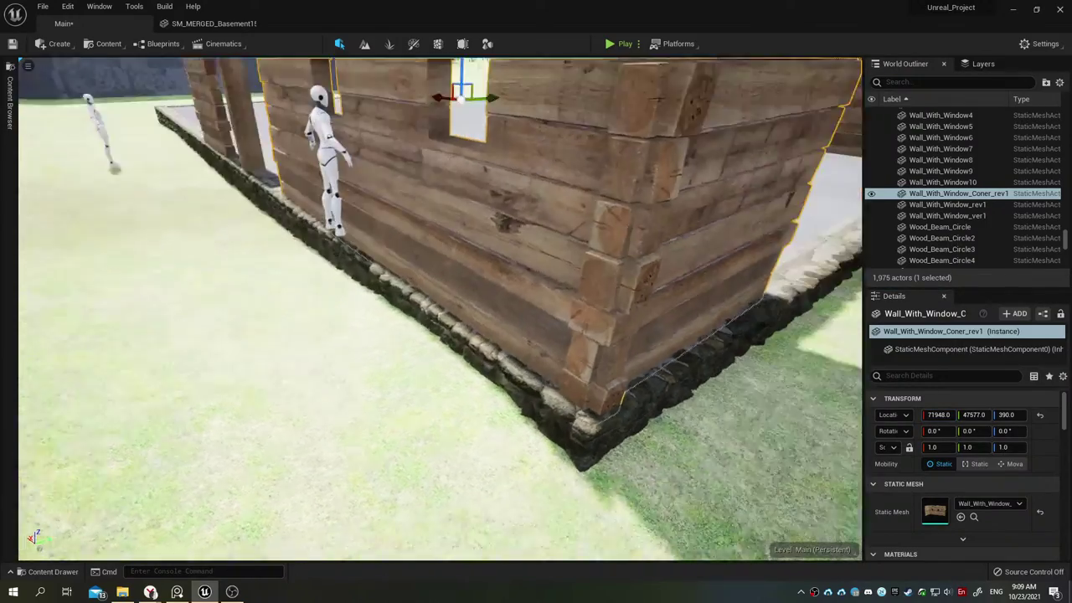
pyautogui.moveTo(435, 310)
pyautogui.mouseDown(button='right')
pyautogui.moveTo(402, 301)
pyautogui.moveTo(452, 302)
pyautogui.mouseUp(button='right')
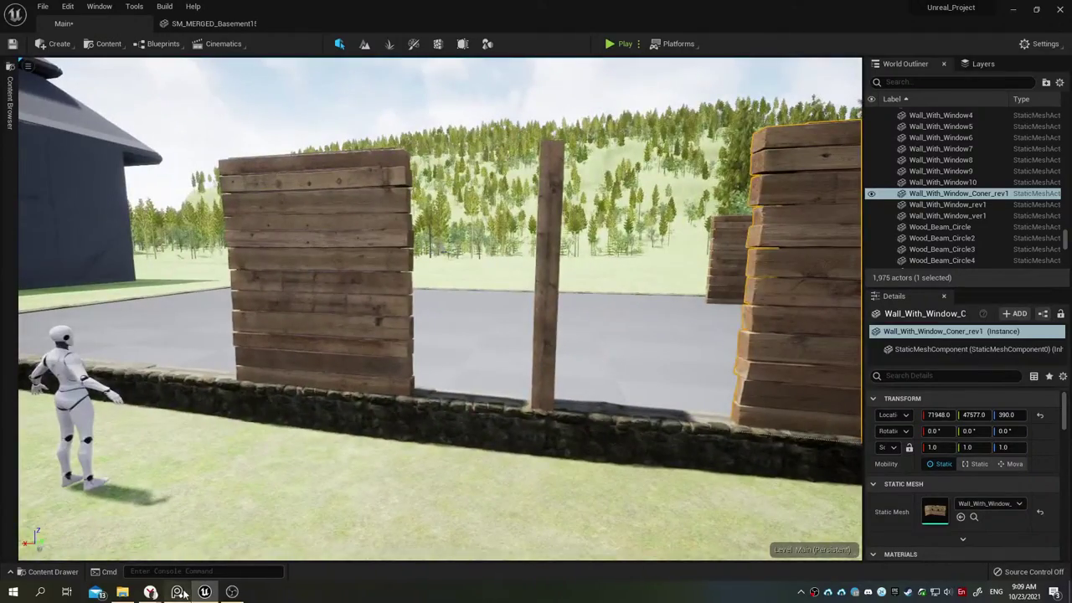
pyautogui.click(180, 592)
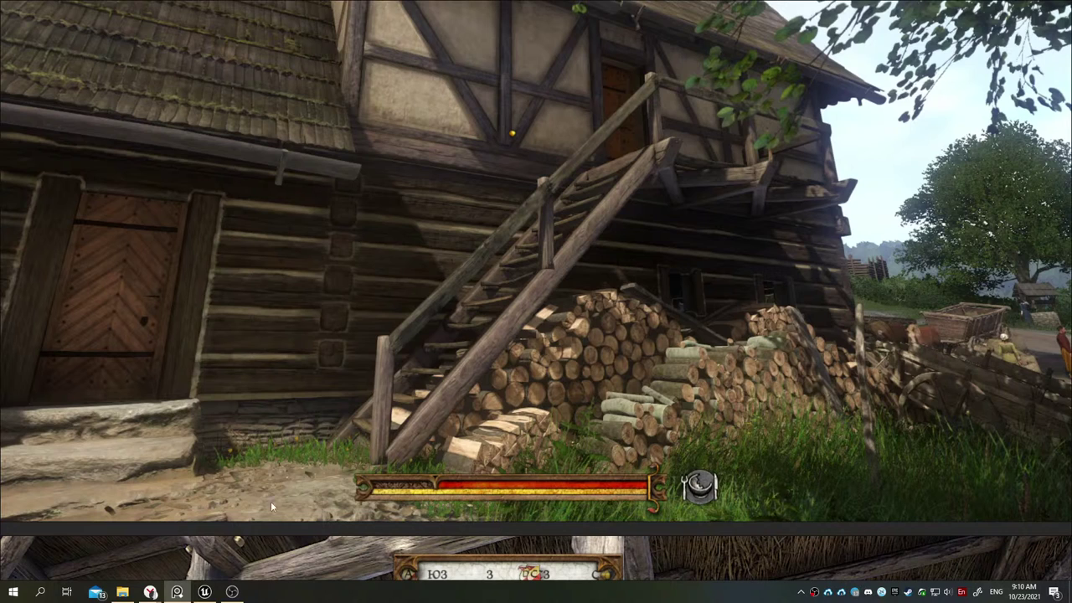
# Step: Return from the Kingdom Come log-house footage to the Unreal level editor
pyautogui.click(204, 592)
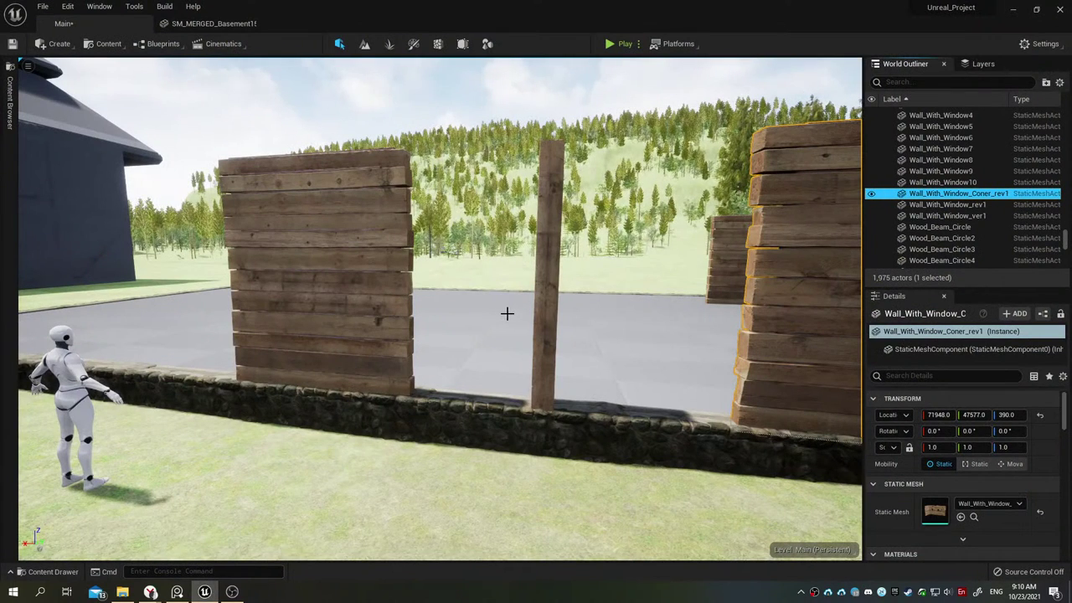
# Step: Place a trial Wall_With_rev section from Rev1 beside the doorway post and inspect it
pyautogui.moveTo(460, 321); pyautogui.dragTo(492, 297, button='right')
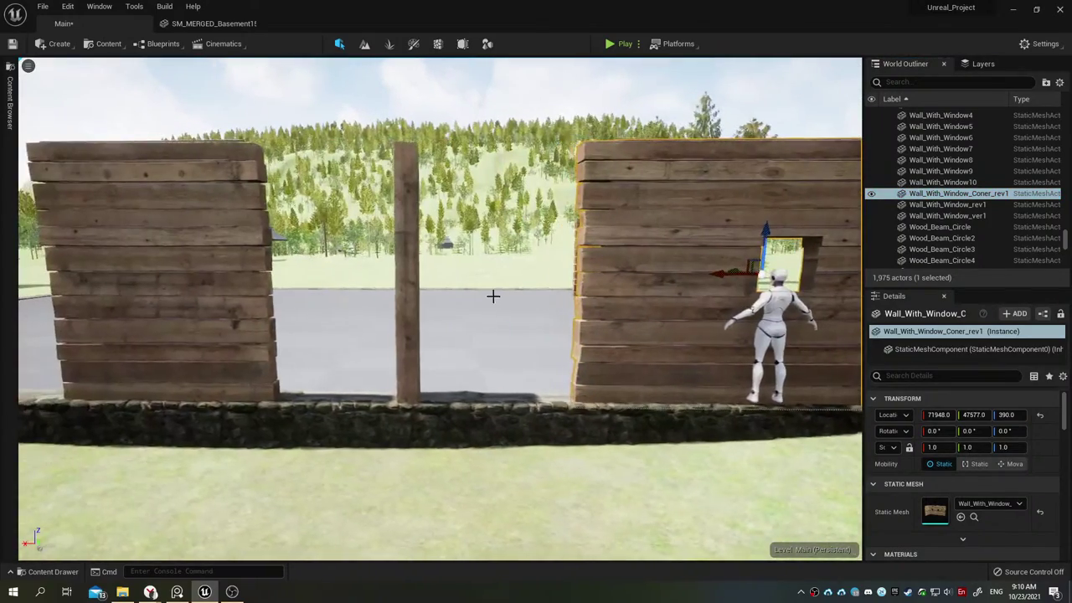
pyautogui.click(256, 297)
pyautogui.moveTo(255, 296); pyautogui.dragTo(259, 310, button='right')
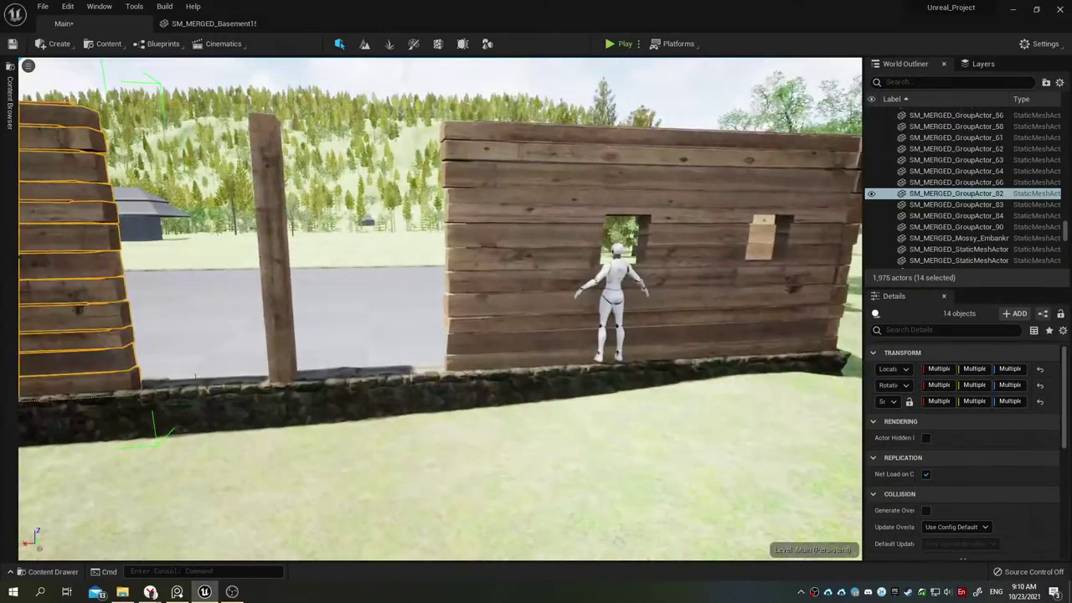
pyautogui.click(53, 571)
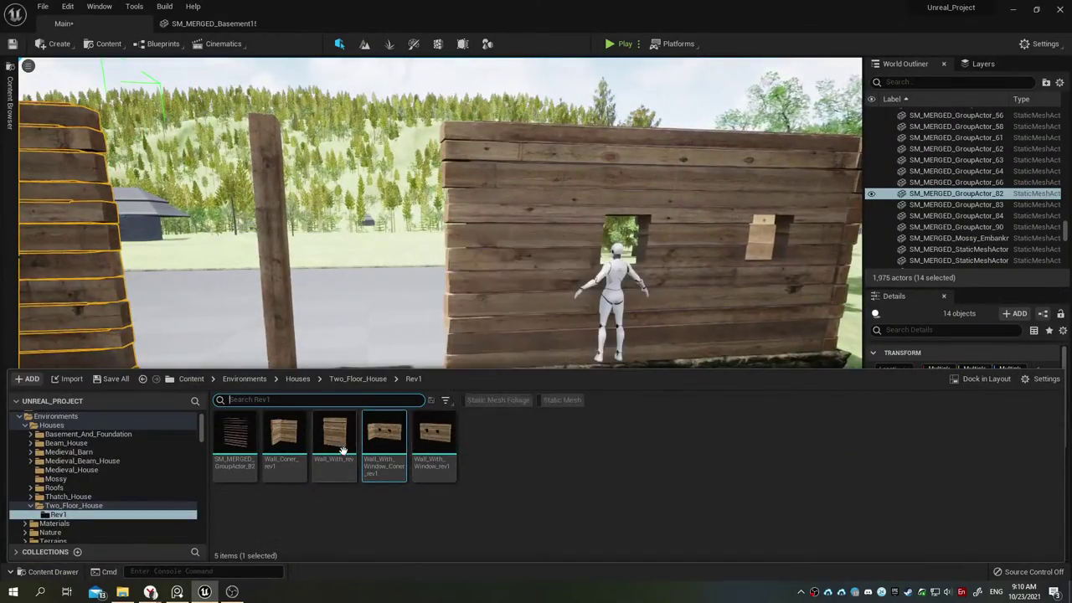
pyautogui.moveTo(334, 435); pyautogui.dragTo(370, 367)
pyautogui.moveTo(283, 348); pyautogui.dragTo(283, 348, button='right')
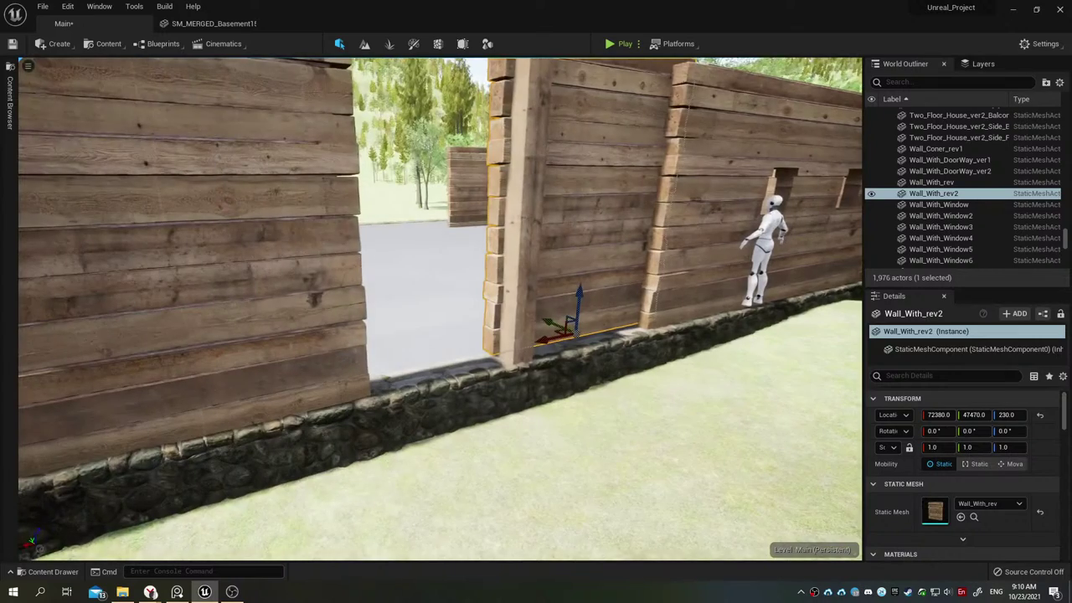
pyautogui.moveTo(440, 310); pyautogui.dragTo(440, 276, button='right')
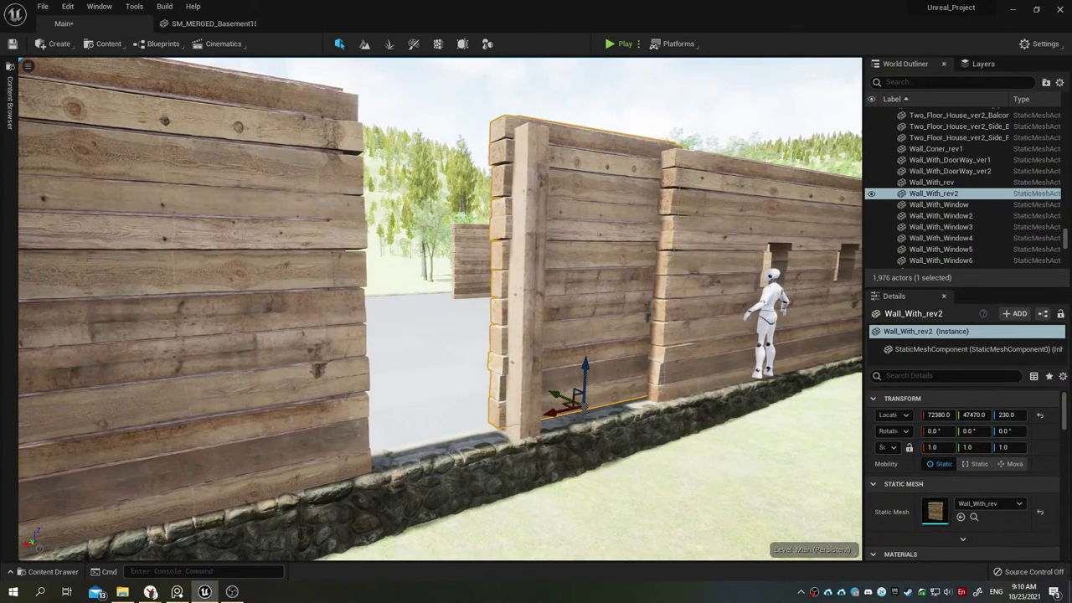
pyautogui.moveTo(283, 347); pyautogui.dragTo(283, 348, button='right')
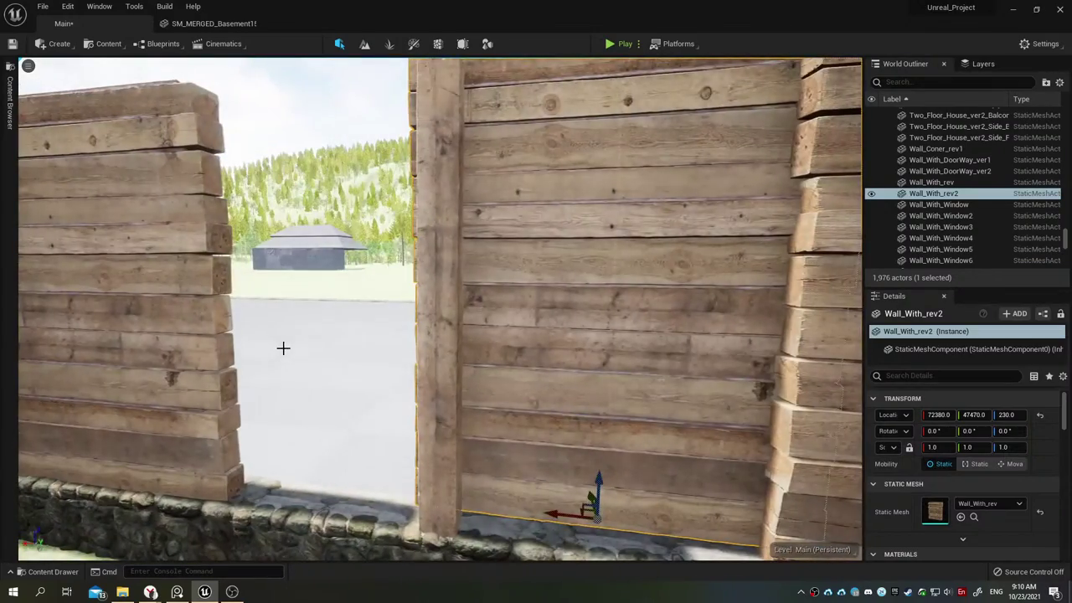
# Step: Delete the trial wall and frame the merged plank wall SM_MERGED_GroupActor_82
pyautogui.press('Delete')
pyautogui.click(126, 335)
pyautogui.press('f')
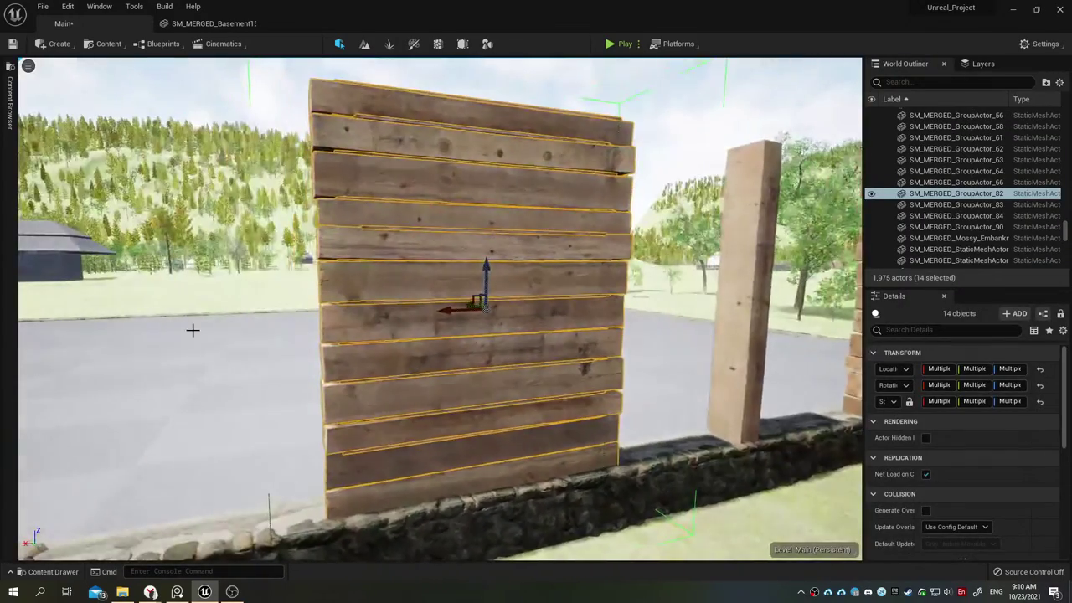
pyautogui.moveTo(191, 327); pyautogui.dragTo(215, 320, button='right')
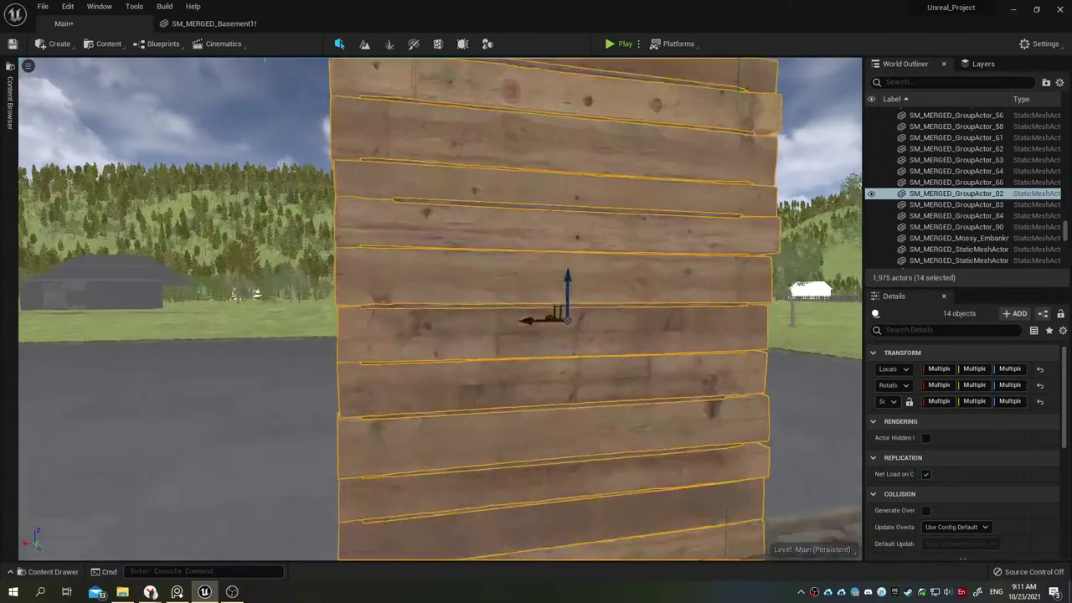
pyautogui.moveTo(324, 316); pyautogui.dragTo(324, 316, button='right')
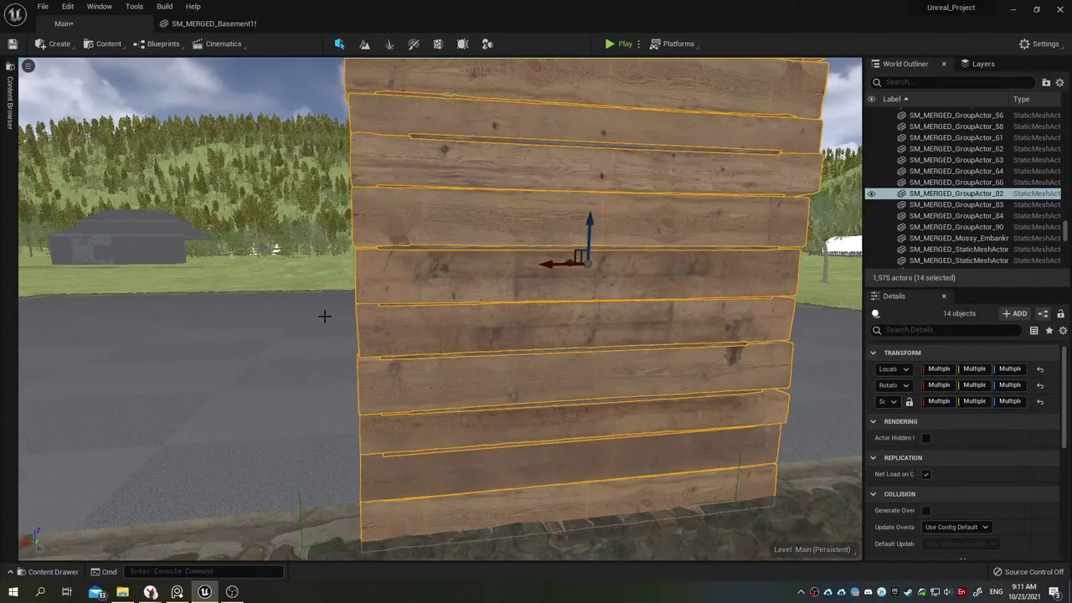
# Step: Give SM_MERGED_GroupActor_82 an X scale of 0.9175 and a Location X of 72833
pyautogui.click(420, 247)
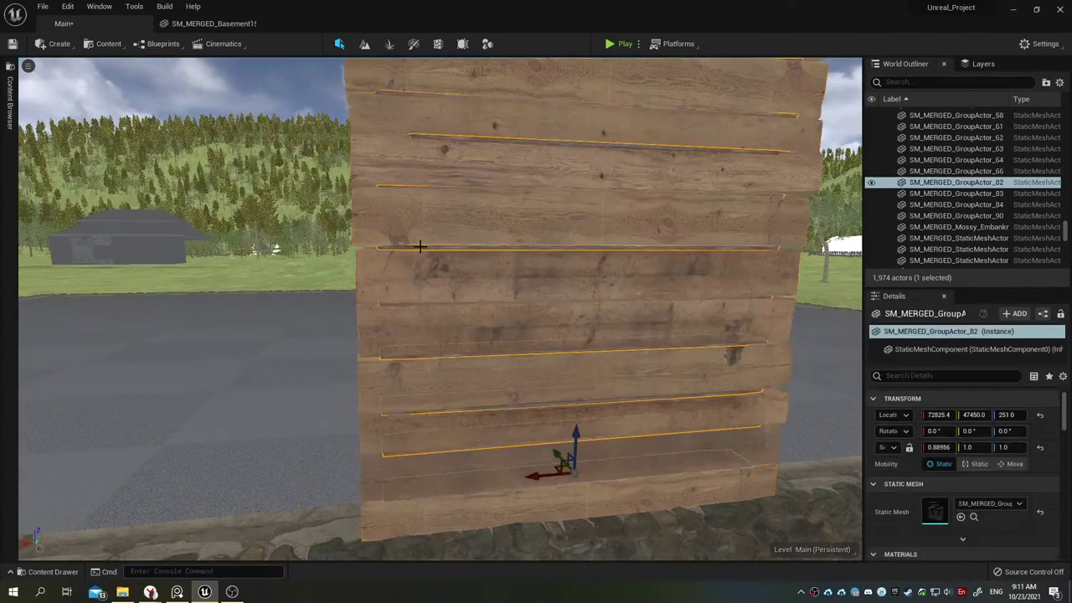
pyautogui.rightClick(466, 312)
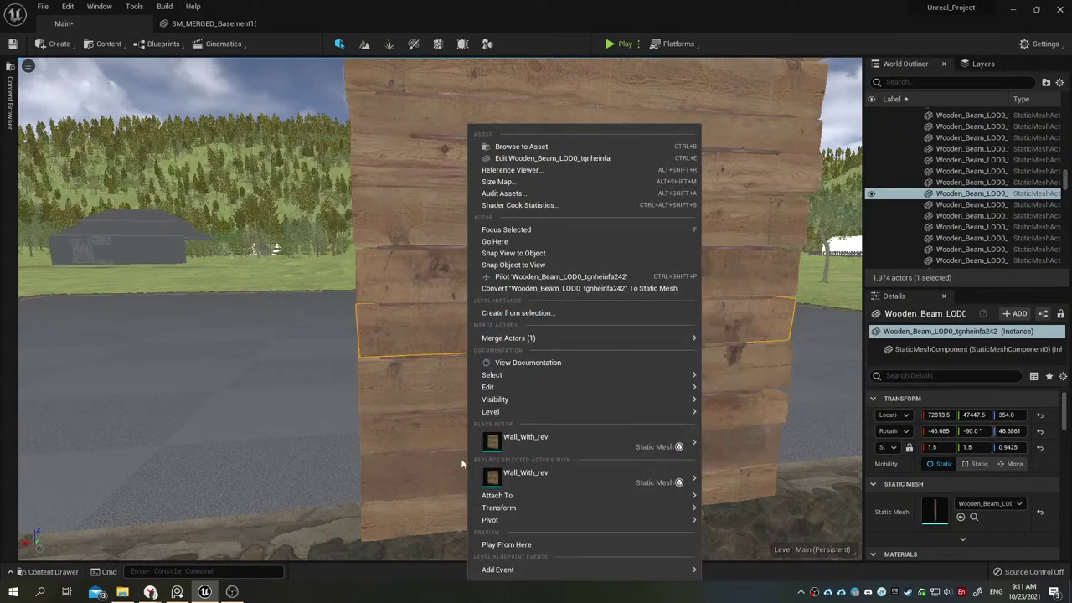
pyautogui.click(413, 363)
pyautogui.click(411, 357)
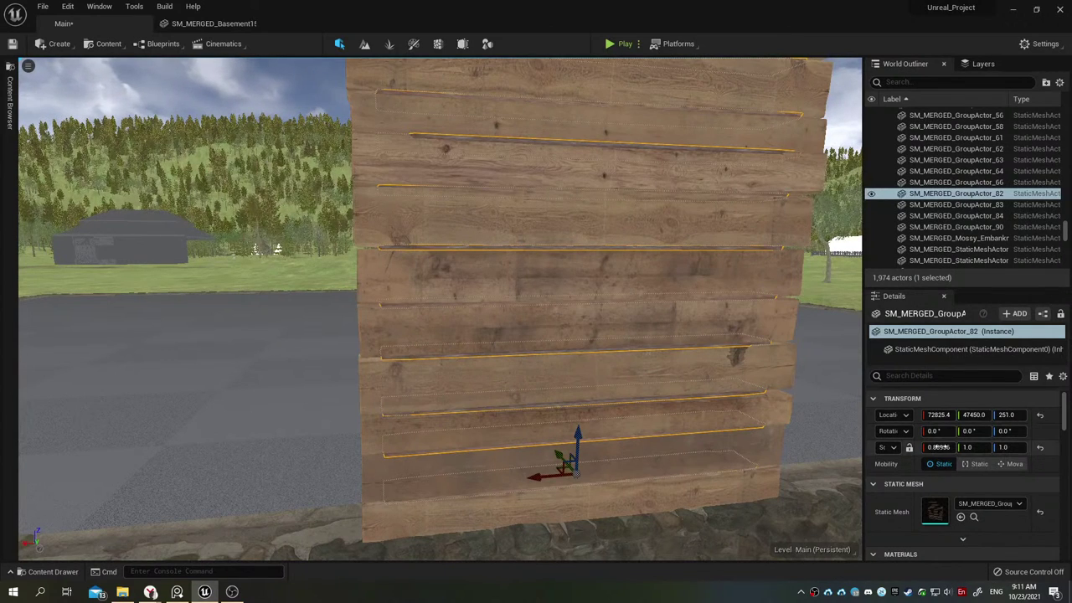
pyautogui.moveTo(938, 448); pyautogui.dragTo(950, 448)
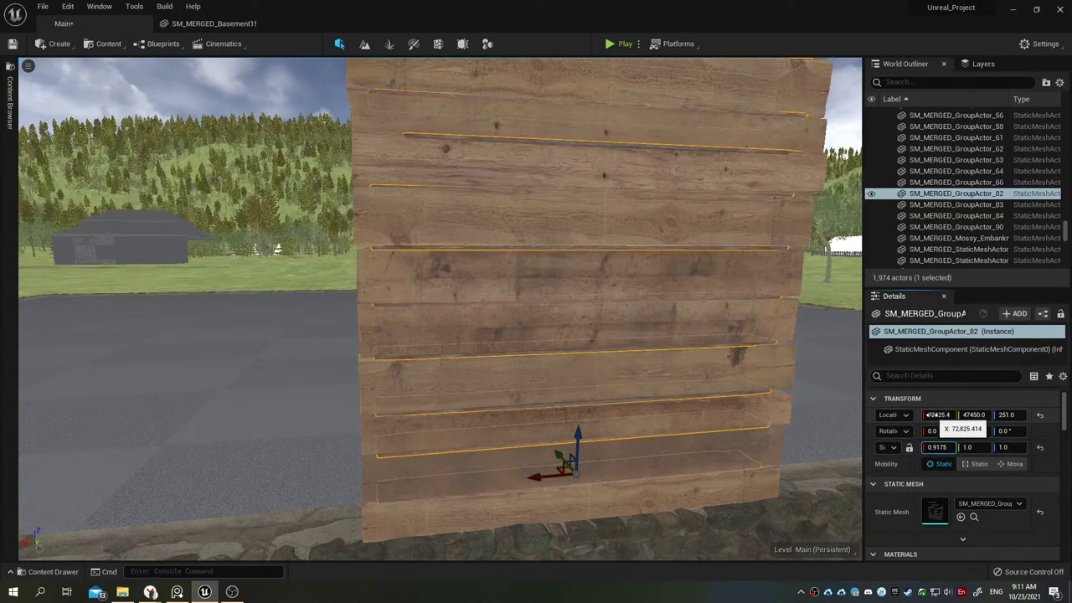
pyautogui.moveTo(931, 415); pyautogui.dragTo(941, 415)
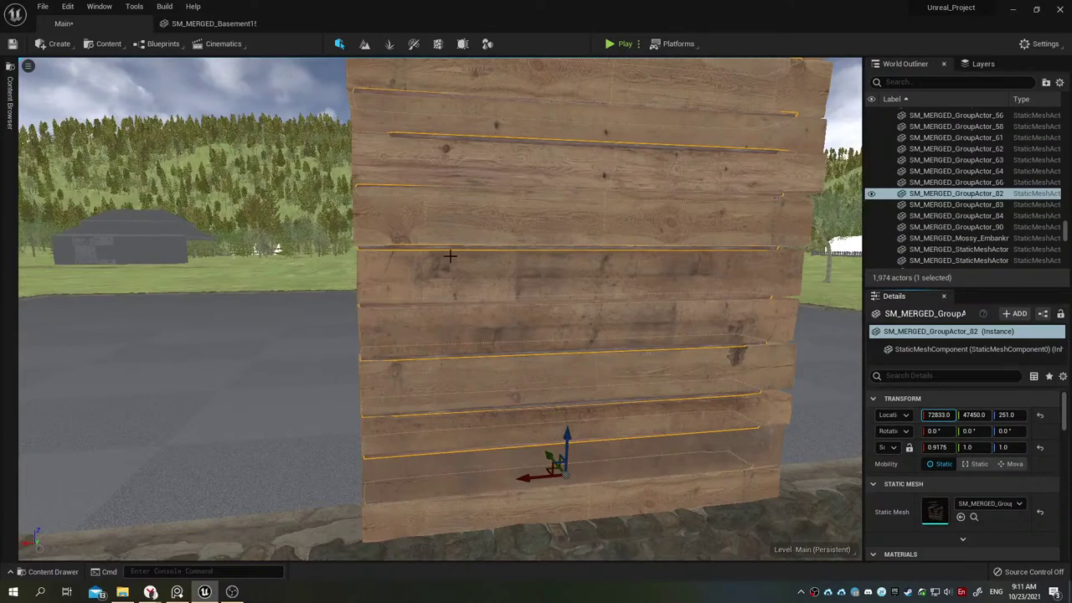
pyautogui.moveTo(502, 335)
pyautogui.mouseDown(button='right')
pyautogui.moveTo(469, 318)
pyautogui.moveTo(369, 343)
pyautogui.moveTo(507, 331)
pyautogui.mouseUp(button='right')
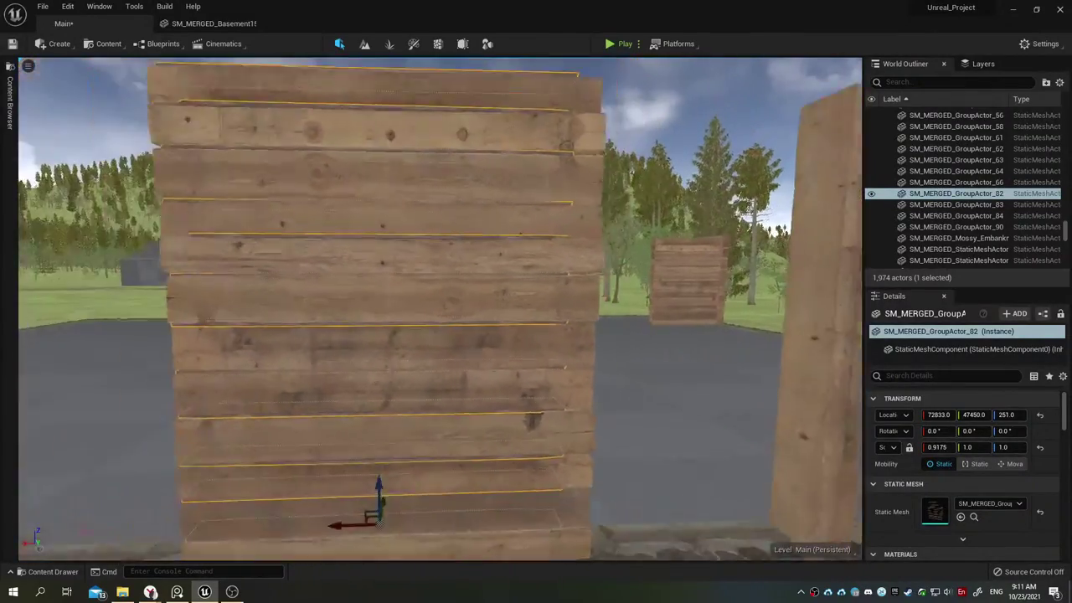
# Step: Select every stacked plank of the wall, top to bottom, and group them with Ctrl+G
pyautogui.keyDown('ctrl'); pyautogui.click(507, 328); pyautogui.keyUp('ctrl')
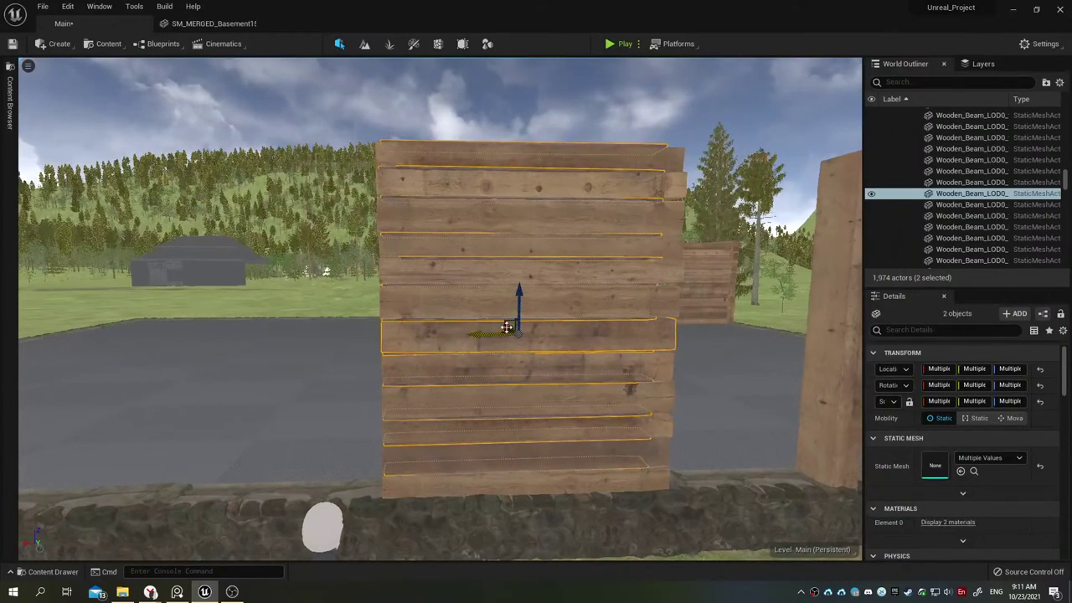
pyautogui.click(531, 157)
pyautogui.keyDown('ctrl'); pyautogui.click(530, 182); pyautogui.keyUp('ctrl')
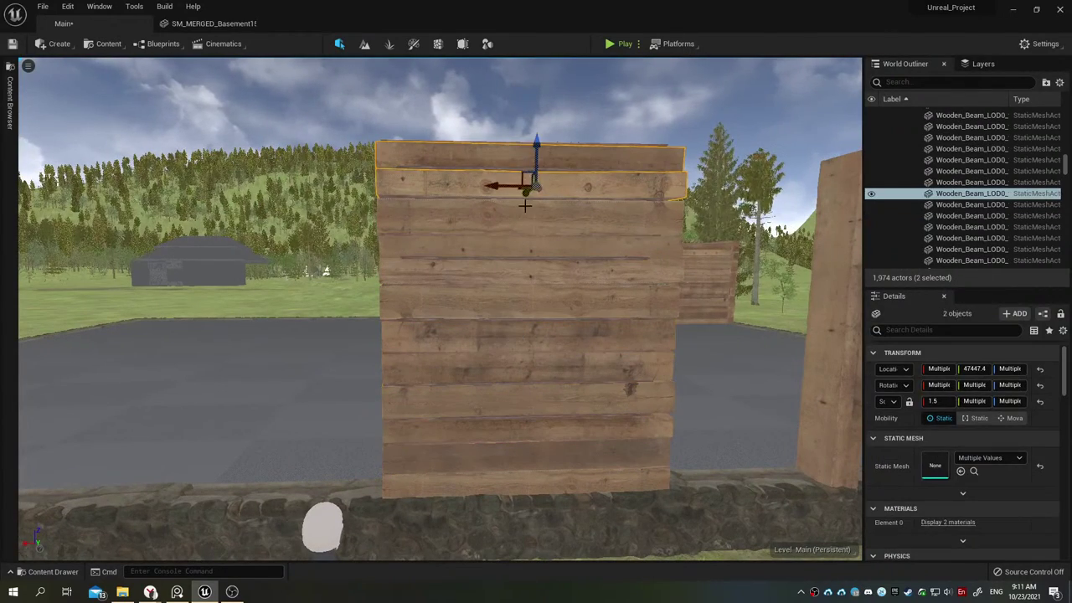
pyautogui.keyDown('ctrl'); pyautogui.click(523, 216); pyautogui.keyUp('ctrl')
pyautogui.keyDown('ctrl'); pyautogui.click(524, 244); pyautogui.keyUp('ctrl')
pyautogui.keyDown('ctrl'); pyautogui.click(522, 270); pyautogui.keyUp('ctrl')
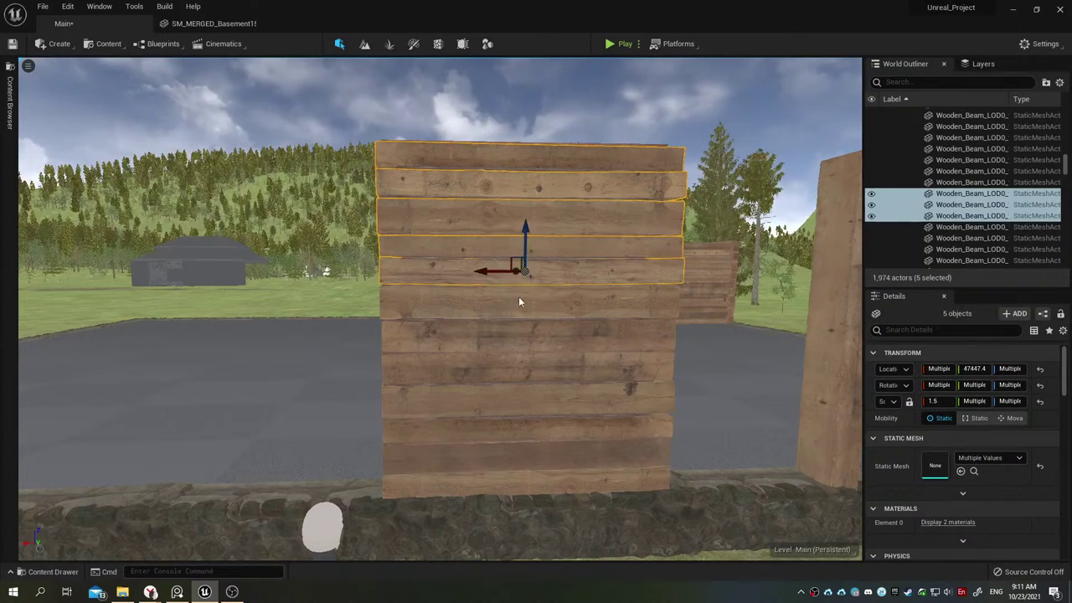
pyautogui.keyDown('ctrl'); pyautogui.click(519, 297); pyautogui.keyUp('ctrl')
pyautogui.keyDown('ctrl'); pyautogui.click(513, 335); pyautogui.keyUp('ctrl')
pyautogui.keyDown('ctrl'); pyautogui.click(498, 369); pyautogui.keyUp('ctrl')
pyautogui.keyDown('ctrl'); pyautogui.click(496, 397); pyautogui.keyUp('ctrl')
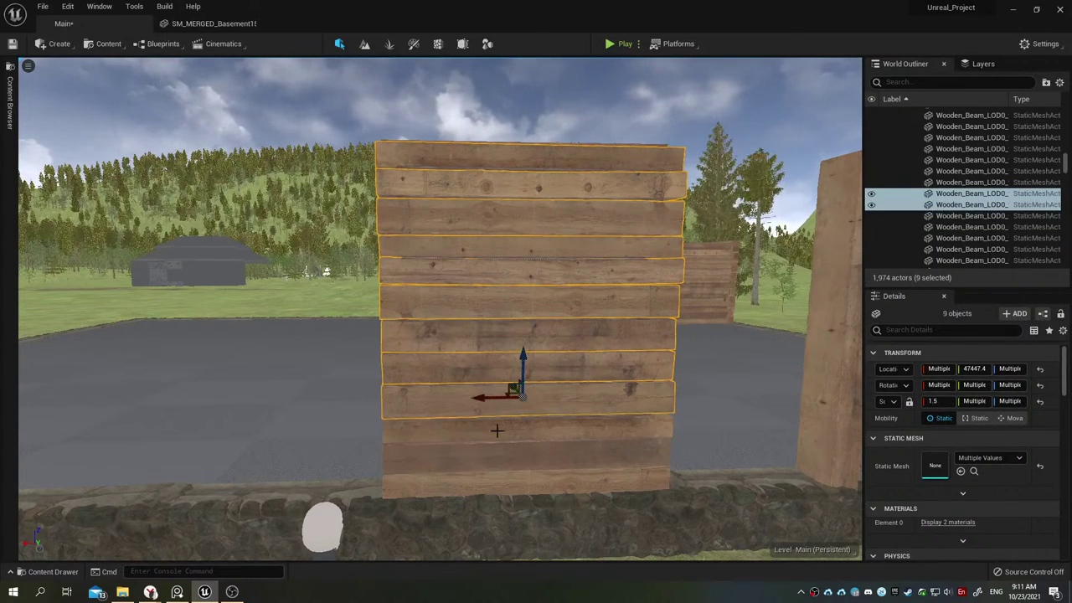
pyautogui.keyDown('ctrl'); pyautogui.click(495, 427); pyautogui.keyUp('ctrl')
pyautogui.keyDown('ctrl'); pyautogui.click(495, 453); pyautogui.keyUp('ctrl')
pyautogui.keyDown('ctrl'); pyautogui.click(495, 483); pyautogui.keyUp('ctrl')
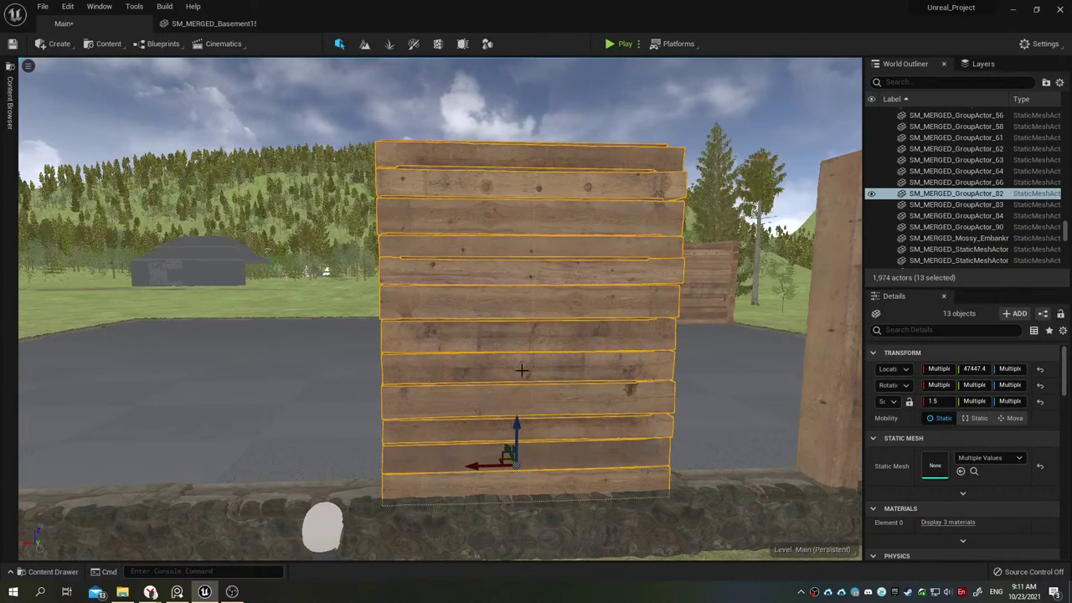
pyautogui.hotkey('ctrl', 'g')
# Step: Merge the grouped planks into a single static mesh, targeting the Two_Floor_House/Rev1 folder
pyautogui.rightClick(564, 239)
pyautogui.moveTo(670, 376)
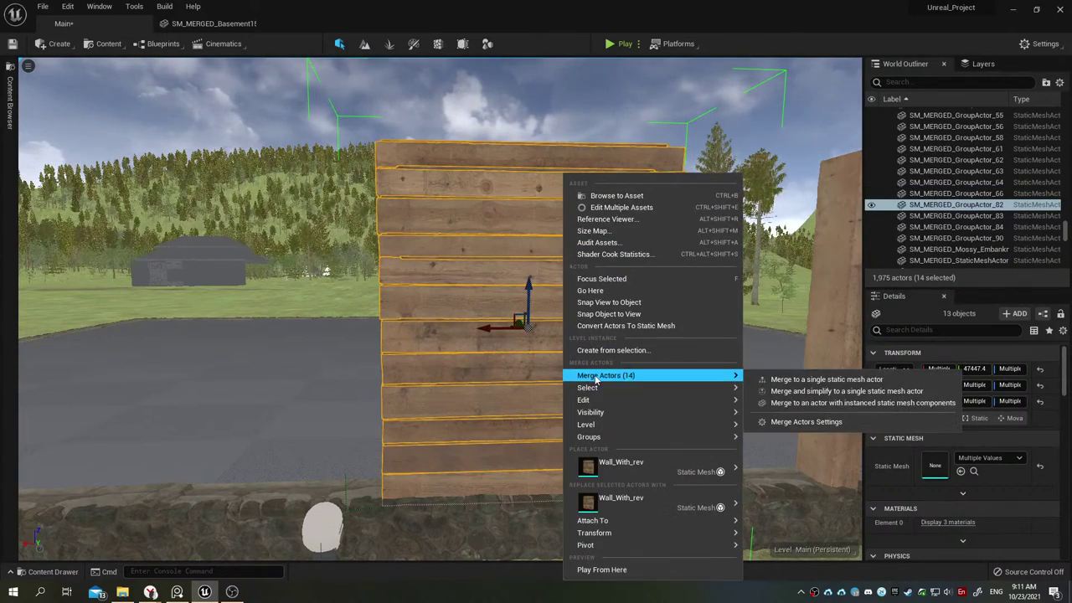
pyautogui.click(775, 379)
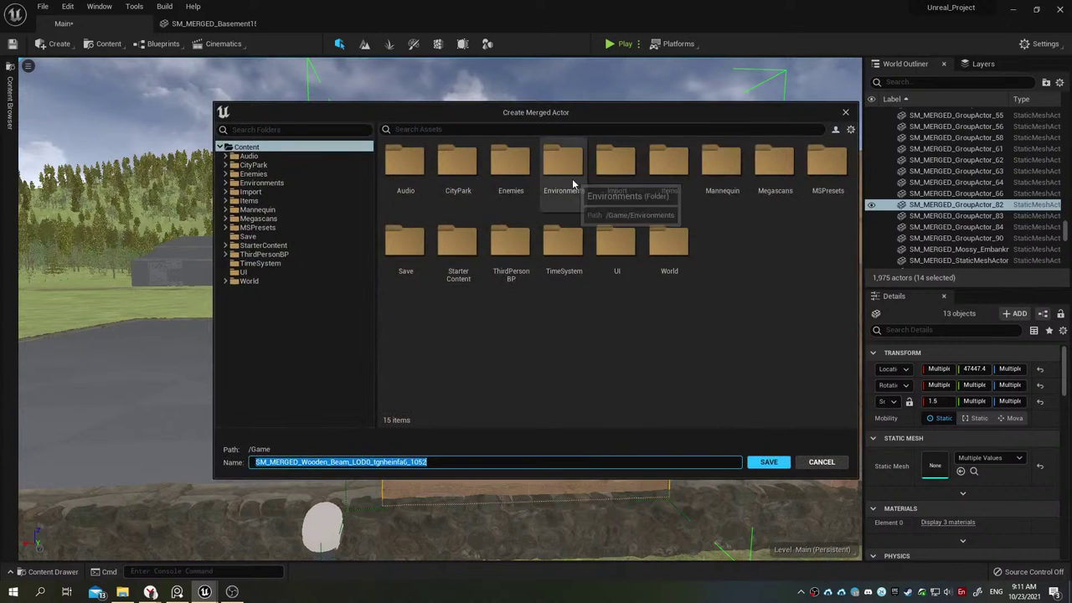
pyautogui.doubleClick(561, 164)
pyautogui.doubleClick(418, 172)
pyautogui.doubleClick(618, 165)
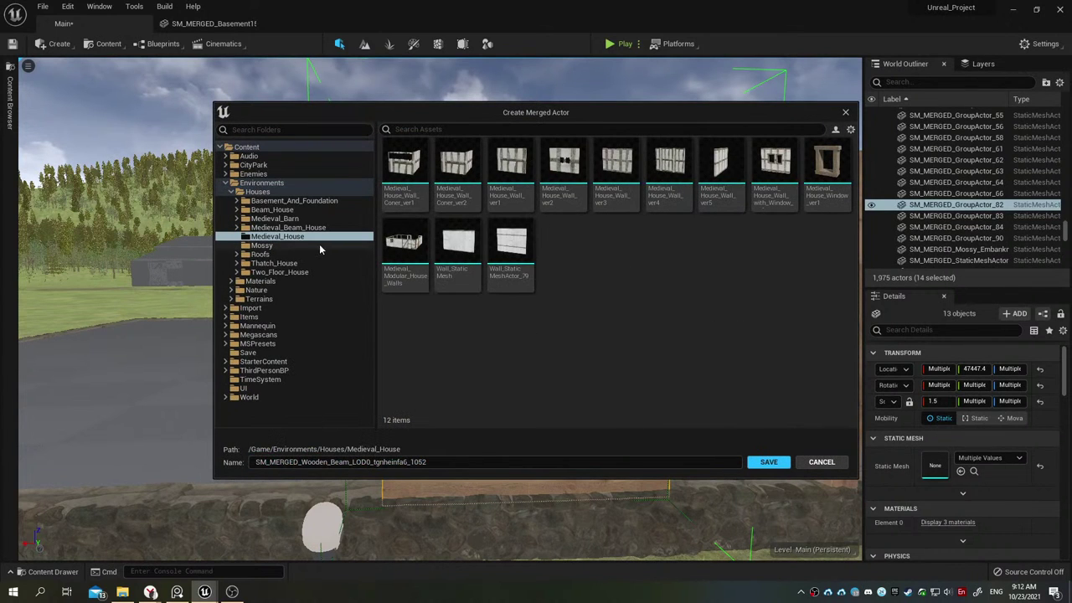
pyautogui.doubleClick(279, 272)
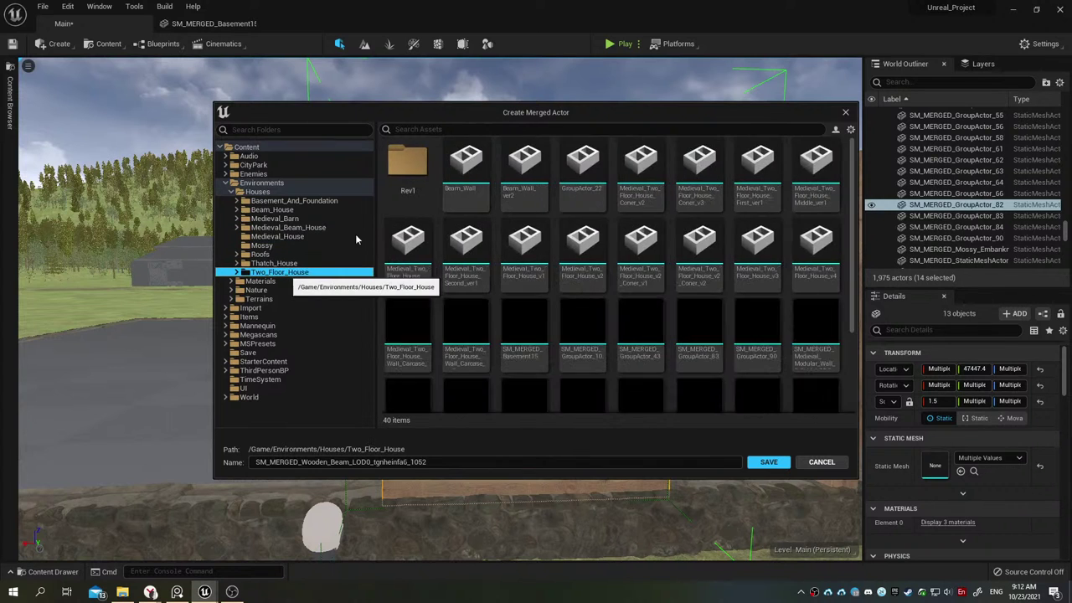
pyautogui.click(263, 282)
# Step: Name the merged mesh Wall_rev2 and save it
pyautogui.click(508, 168)
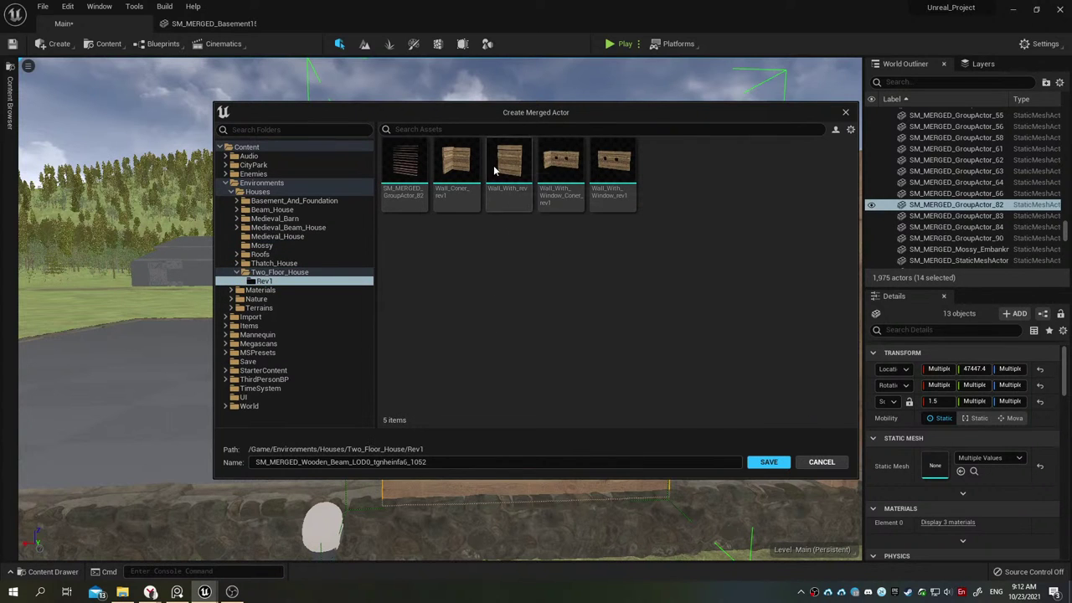
pyautogui.click(301, 461)
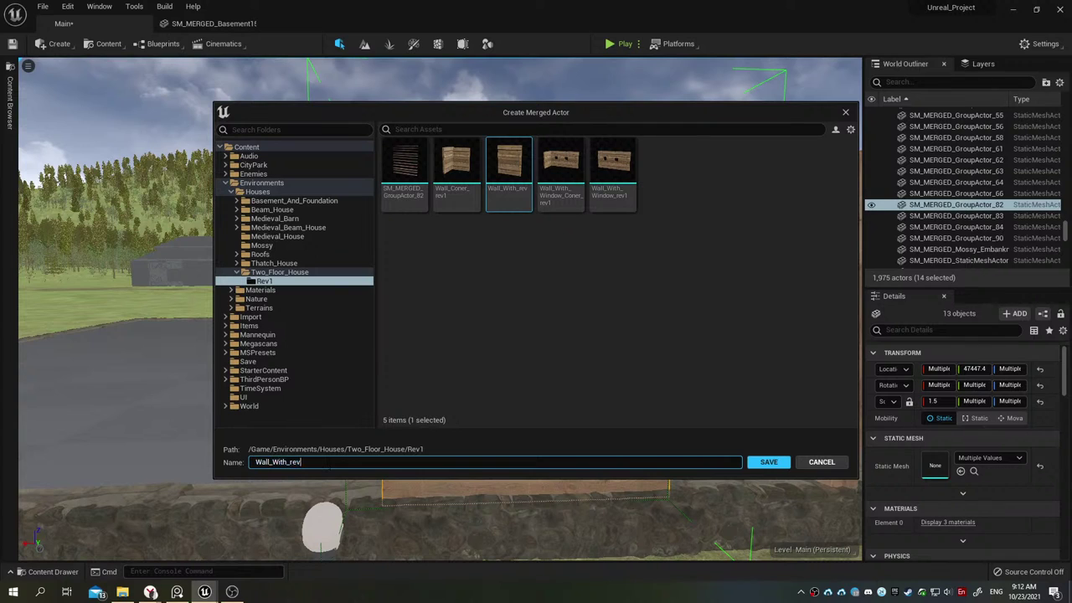
pyautogui.write('2')
pyautogui.press('BackSpace')
pyautogui.press('BackSpace')
pyautogui.press('BackSpace')
pyautogui.press('BackSpace')
pyautogui.click(768, 462)
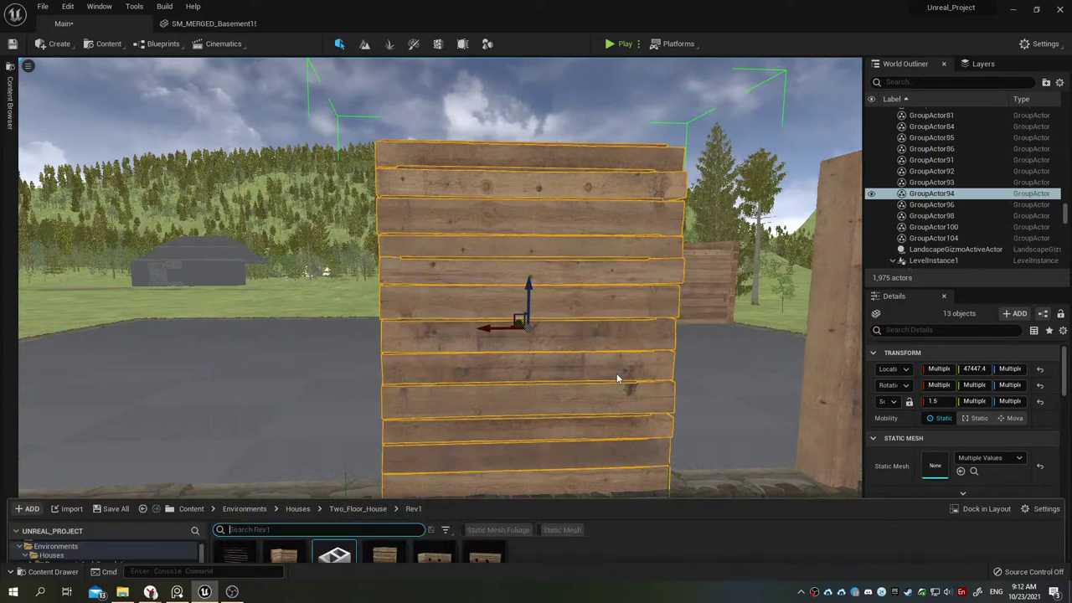
# Step: Rename the Wall_With_rev asset in Rev1 to Wall_rev1
pyautogui.moveTo(397, 463)
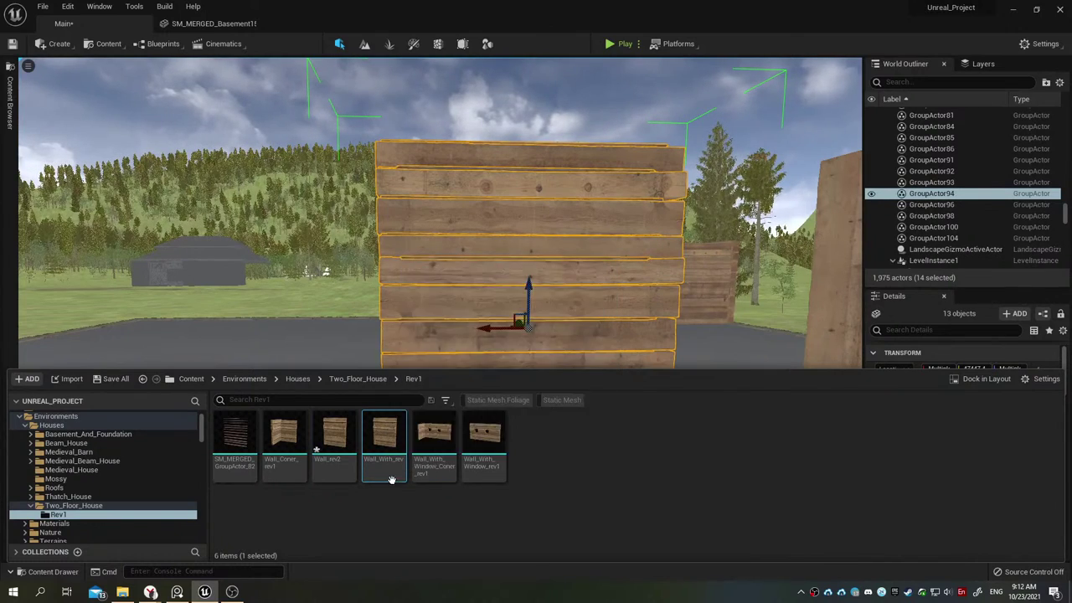
pyautogui.click(385, 459)
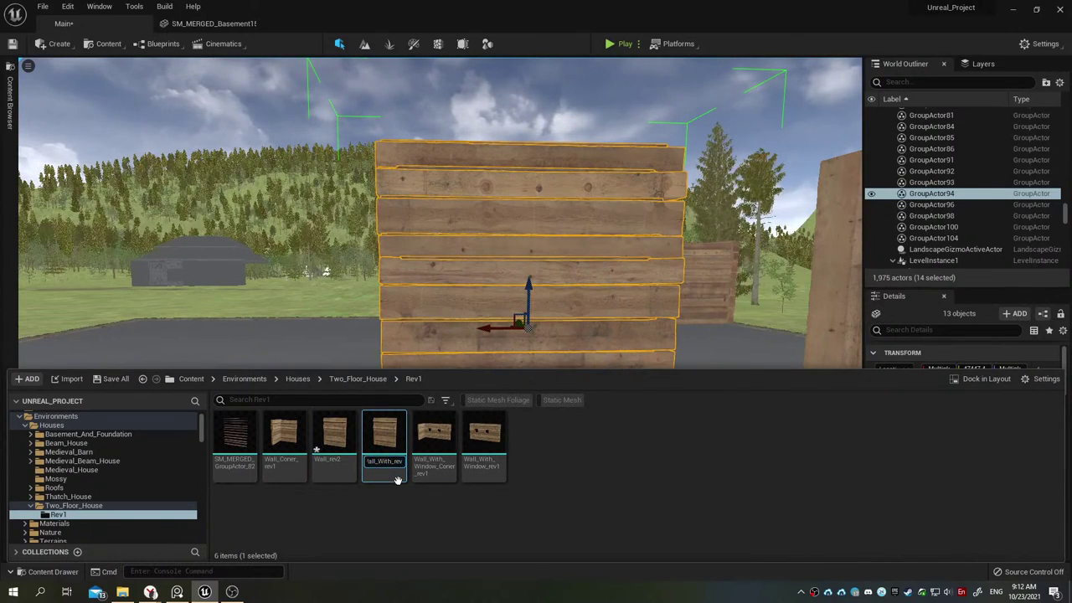
pyautogui.press('BackSpace')
pyautogui.press('BackSpace')
pyautogui.press('BackSpace')
pyautogui.press('BackSpace')
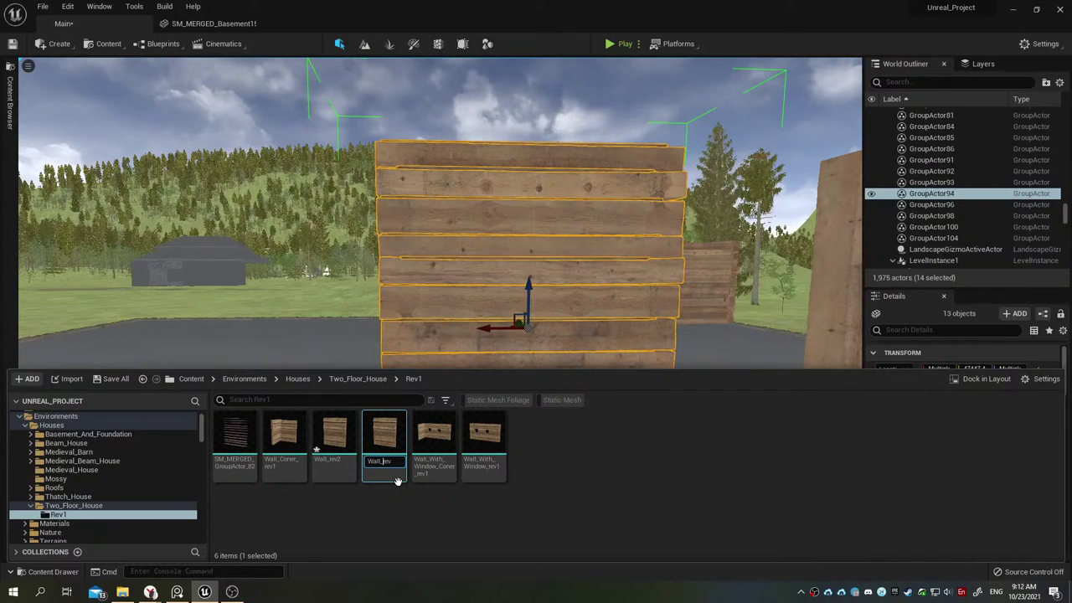
pyautogui.write('1')
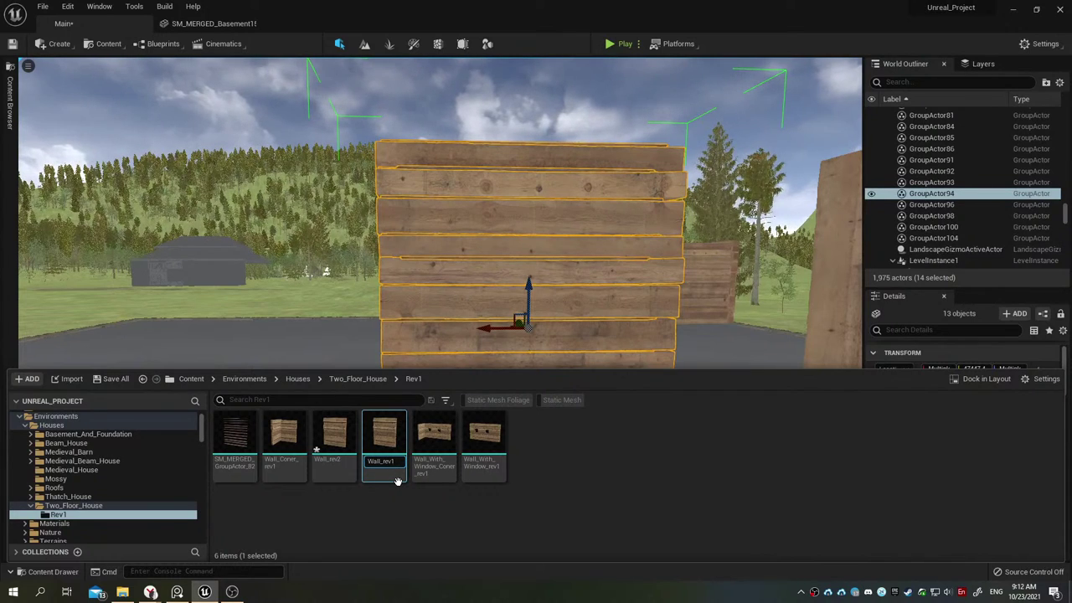
pyautogui.press('Return')
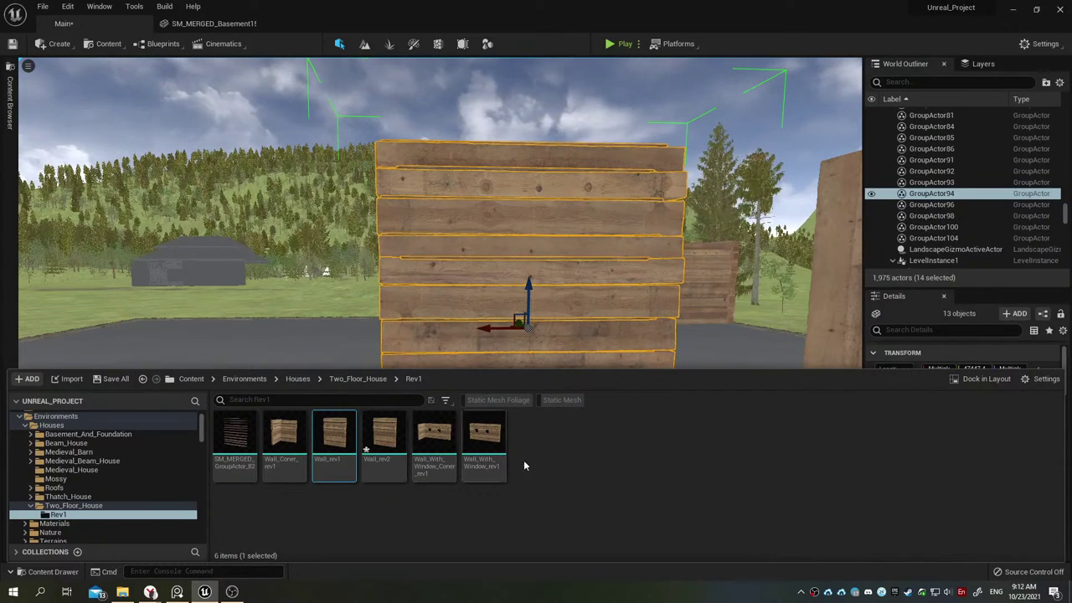
# Step: Save the Main level and Wall_rev2, then drop a Wall_rev2 instance into the level near the doorway
pyautogui.click(115, 379)
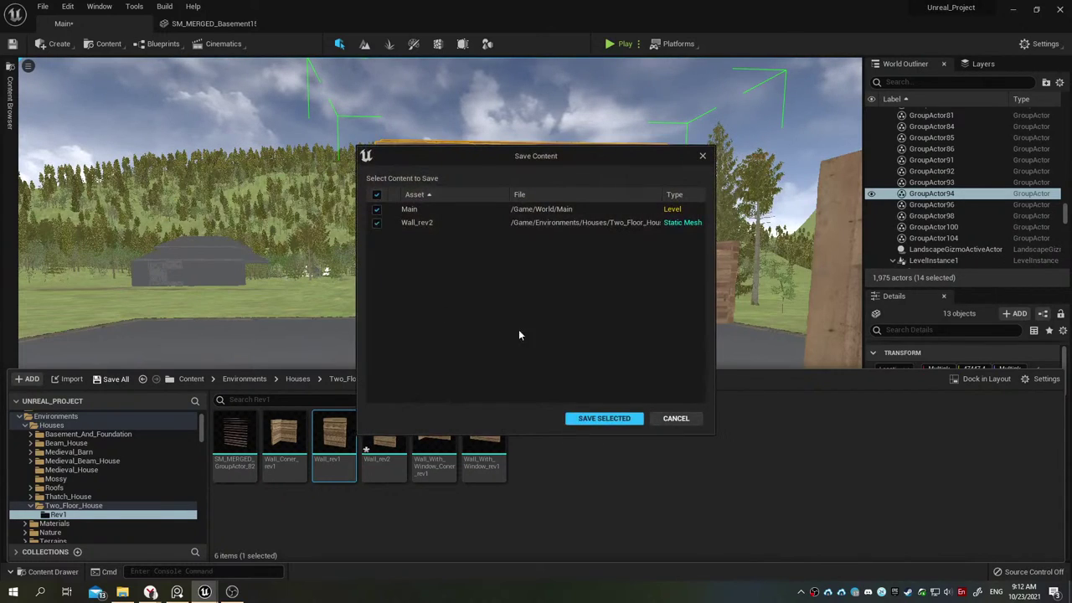
pyautogui.click(590, 417)
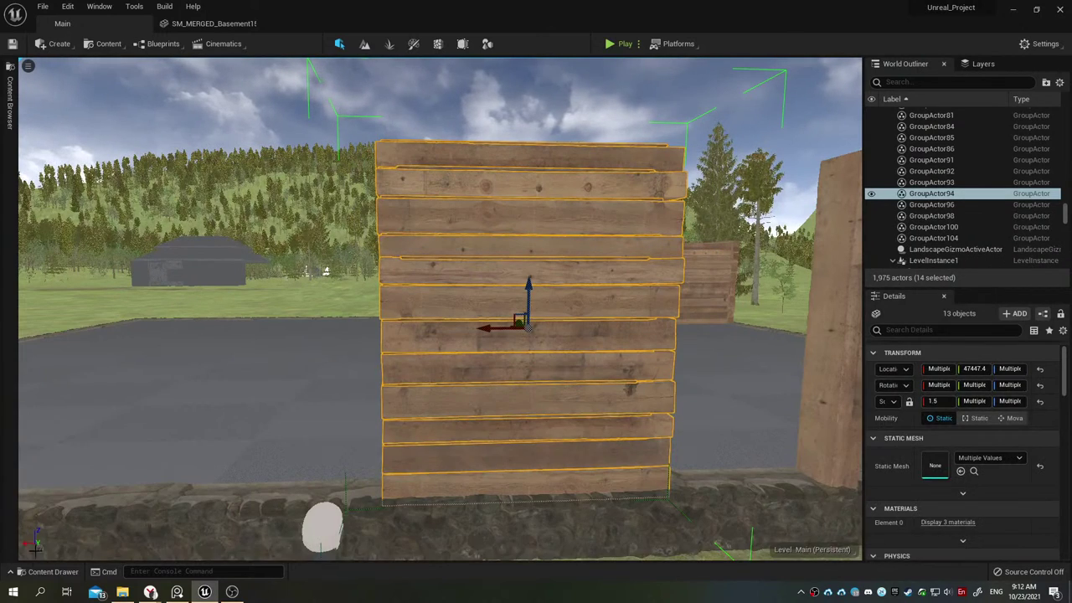
pyautogui.click(42, 571)
pyautogui.moveTo(329, 455); pyautogui.dragTo(537, 234)
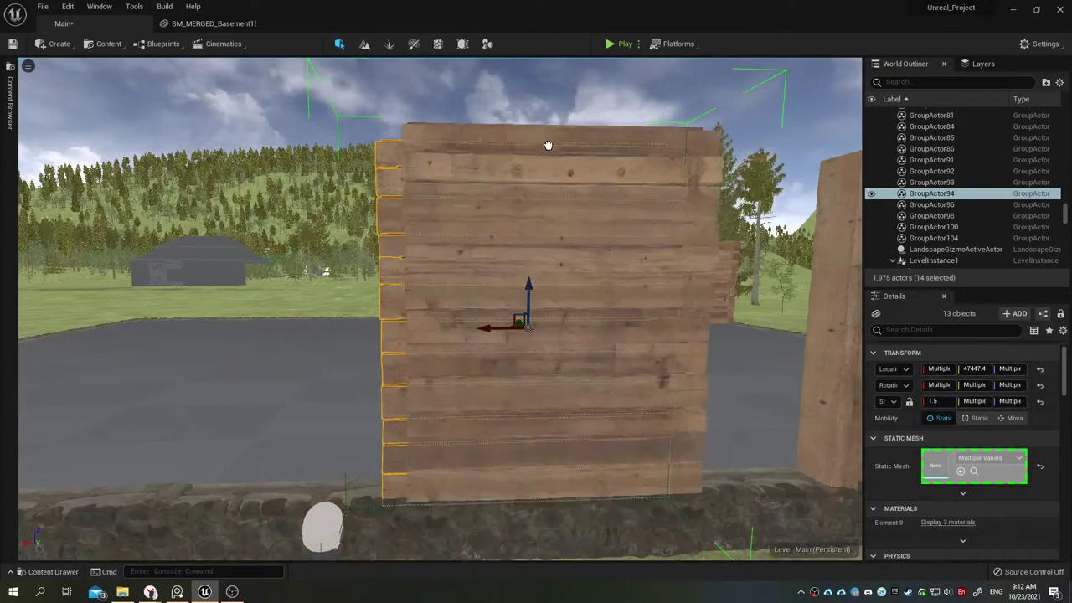
pyautogui.moveTo(538, 234); pyautogui.dragTo(546, 149)
pyautogui.moveTo(530, 213); pyautogui.dragTo(409, 232, button='middle')
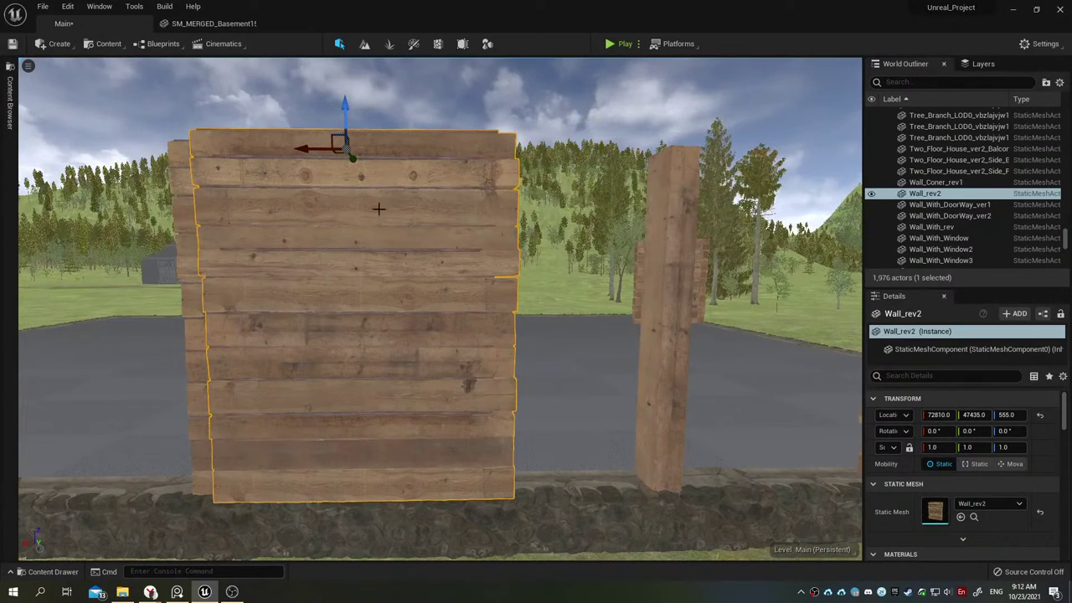
# Step: In Modeling mode, set the Wall_rev2 pivot to the Bottom box position and accept
pyautogui.hotkey('shift', '5')
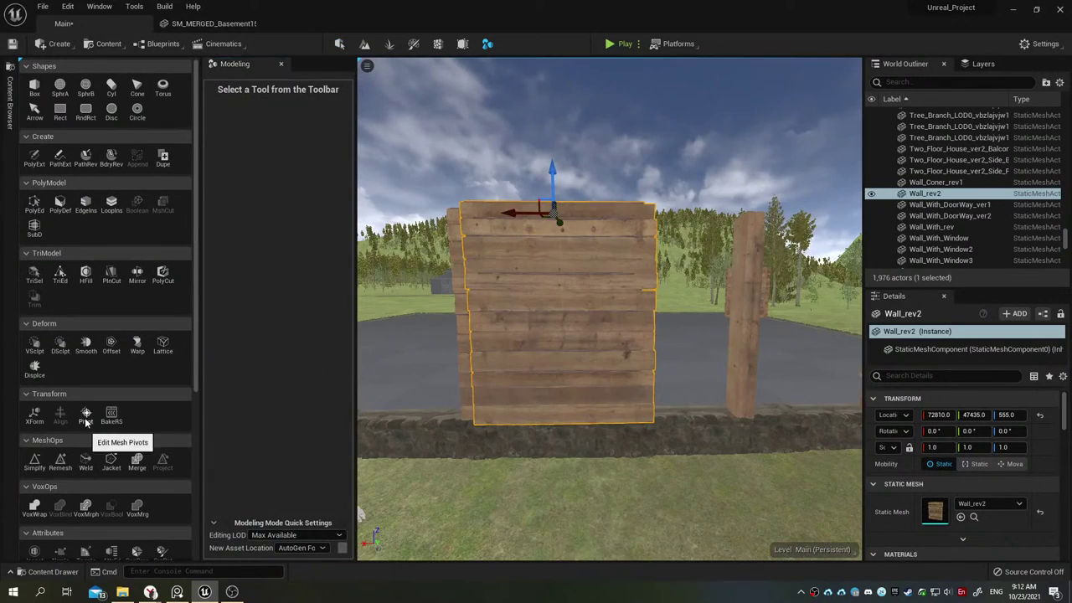
pyautogui.click(85, 412)
pyautogui.click(240, 209)
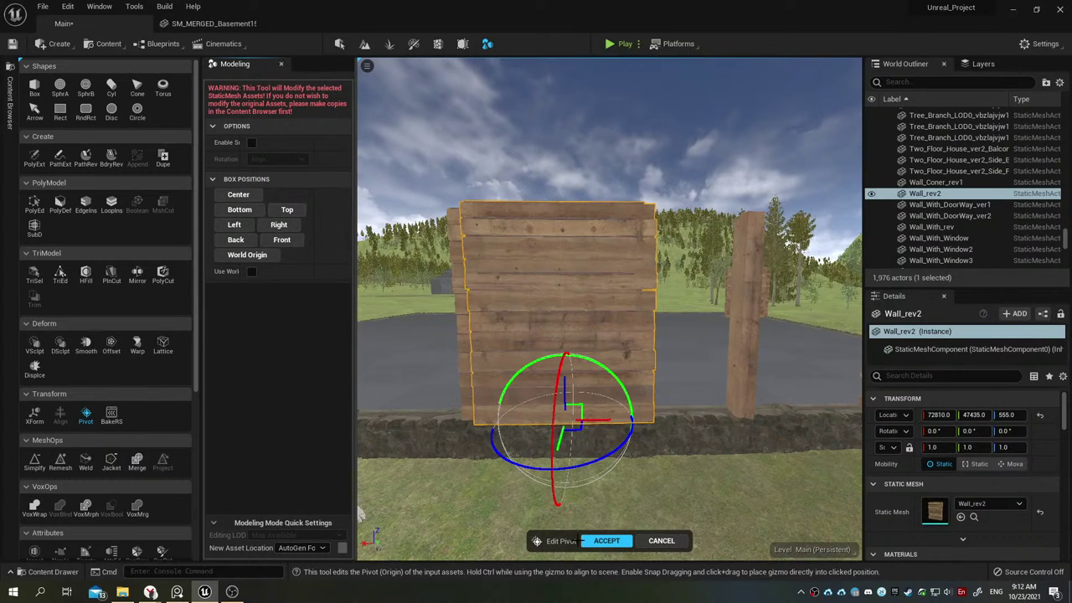
pyautogui.click(578, 540)
pyautogui.click(592, 540)
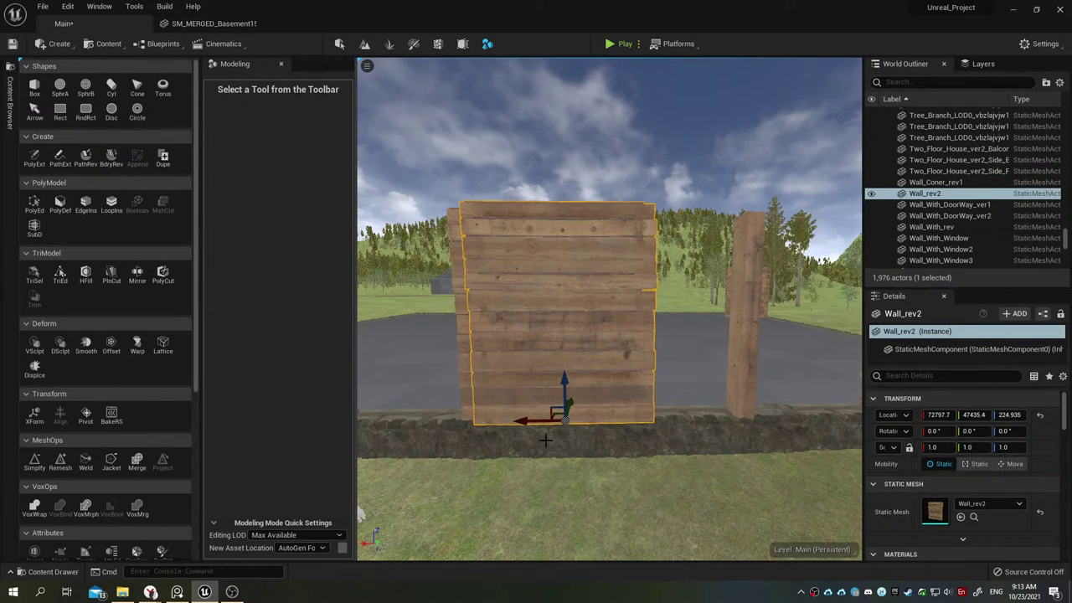
# Step: Inspect Wall_rev2 up close and compare it against the log-house reference board
pyautogui.moveTo(509, 318); pyautogui.dragTo(587, 352, button='right')
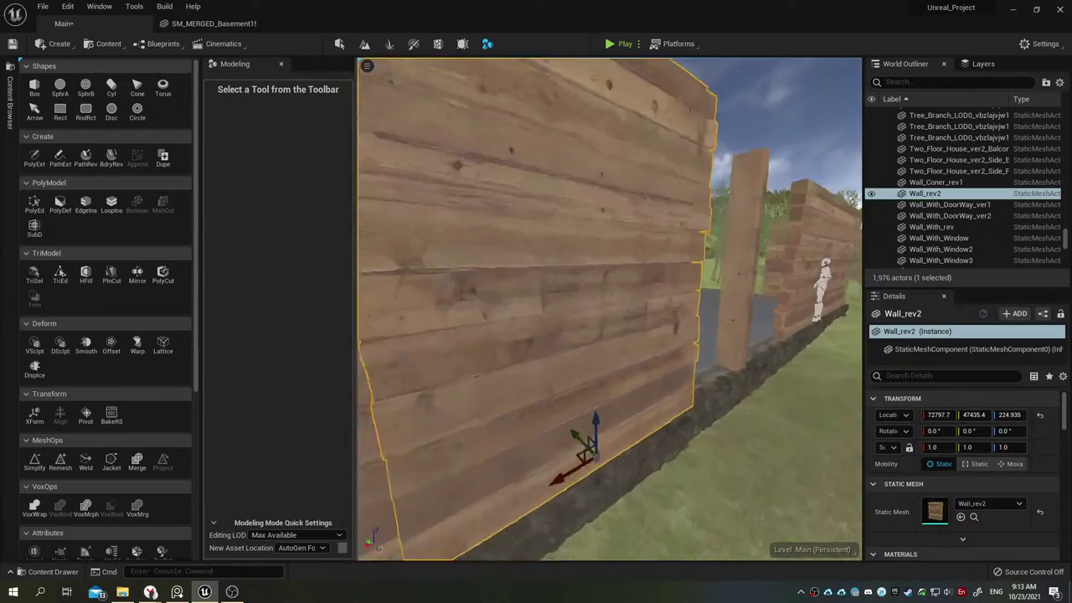
pyautogui.keyDown('alt'); pyautogui.moveTo(450, 423); pyautogui.dragTo(536, 419); pyautogui.keyUp('alt')
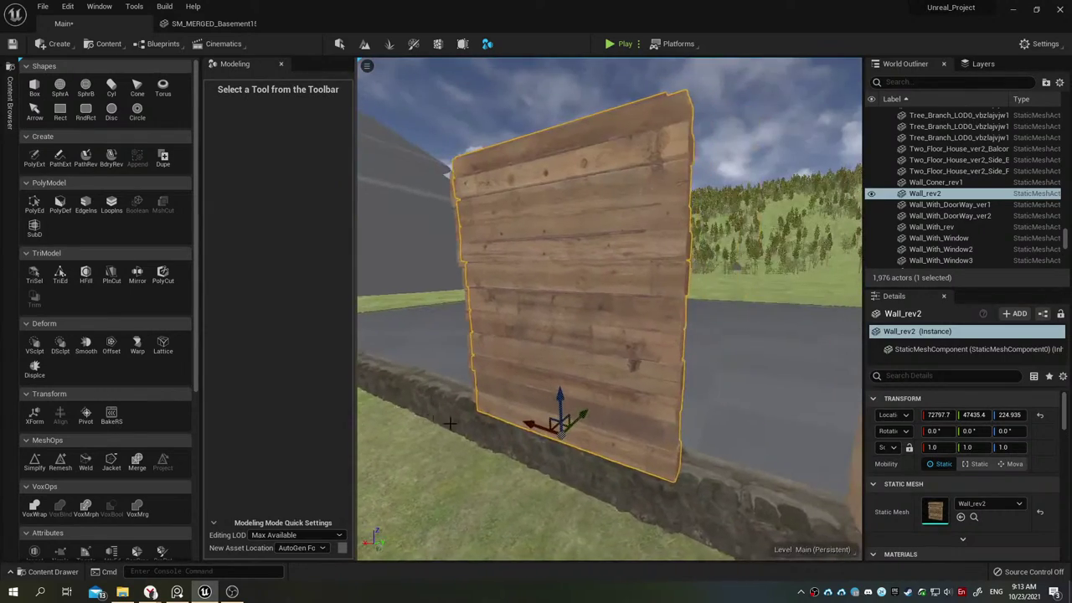
pyautogui.moveTo(561, 400); pyautogui.dragTo(603, 402, button='right')
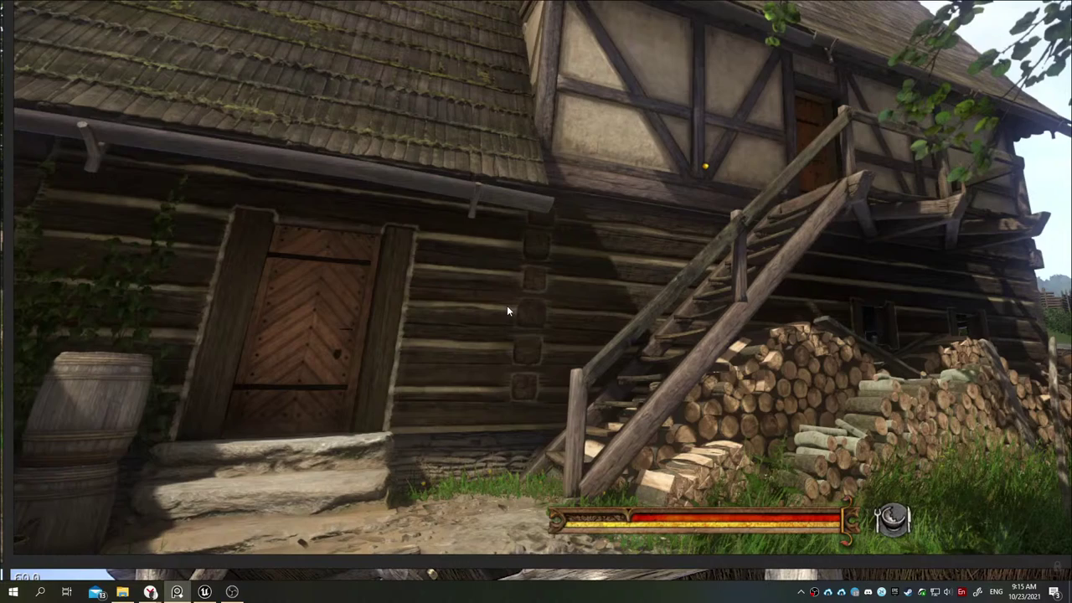
pyautogui.doubleClick(548, 272)
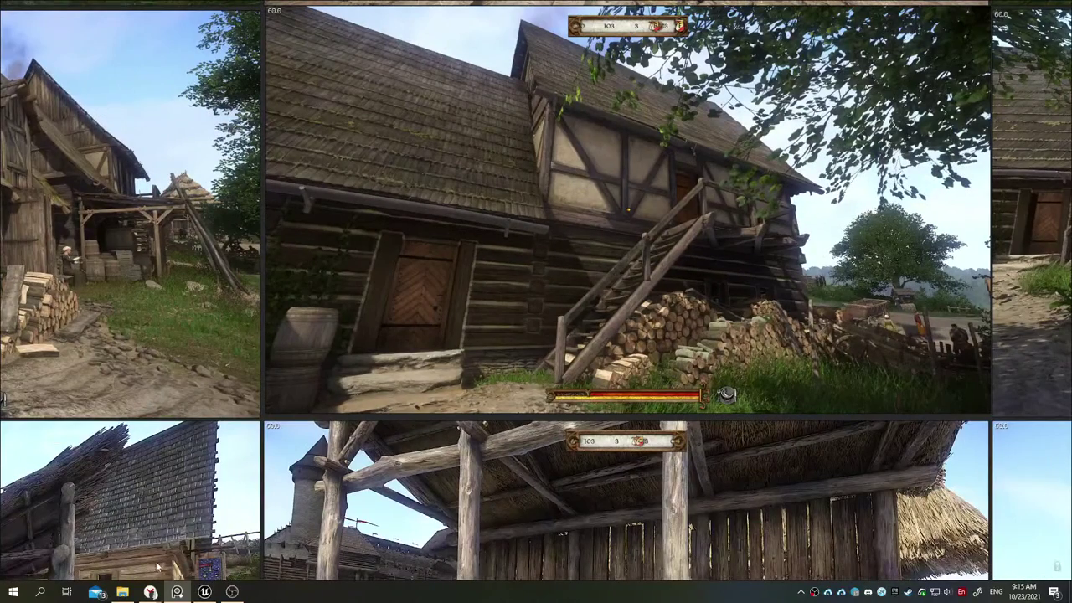
pyautogui.click(204, 591)
pyautogui.moveTo(186, 594)
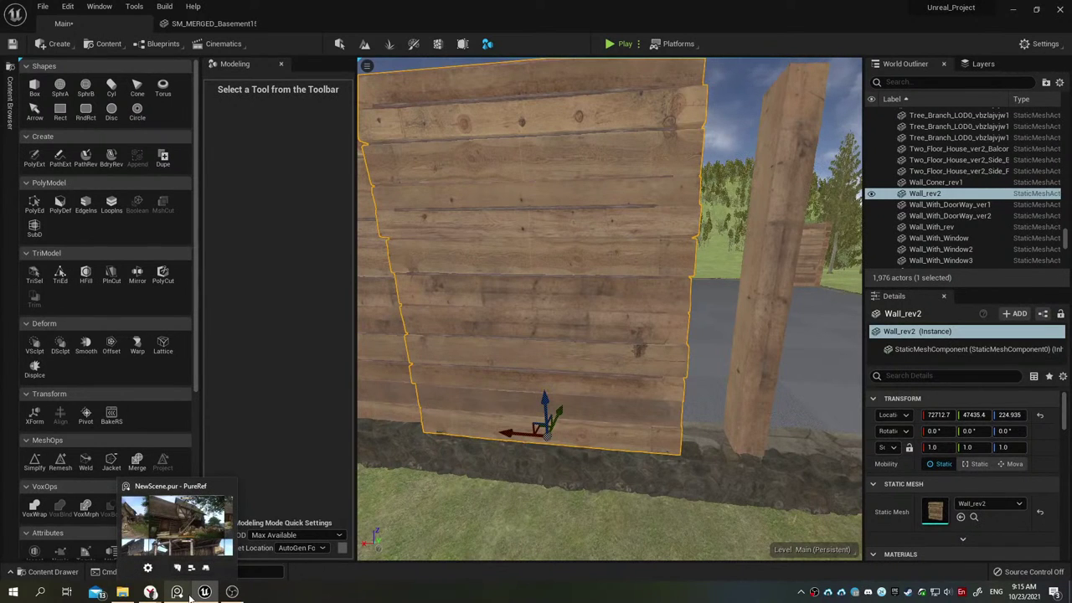
# Step: Leave Modeling mode and slide Wall_rev2 along the stone foundation to X 72412.7
pyautogui.press('f')
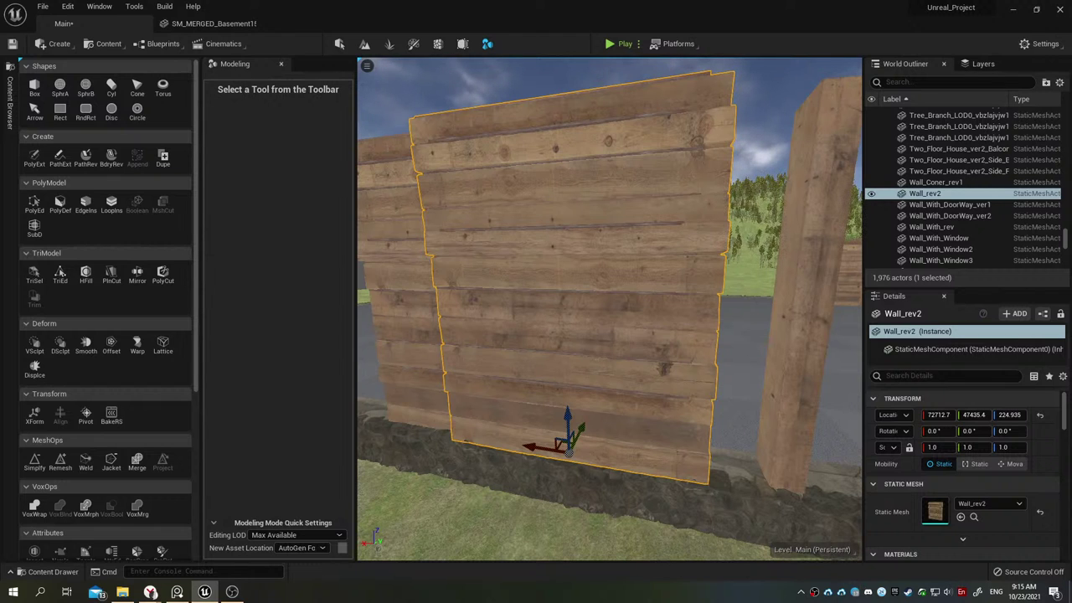
pyautogui.moveTo(610, 310); pyautogui.dragTo(653, 310, button='right')
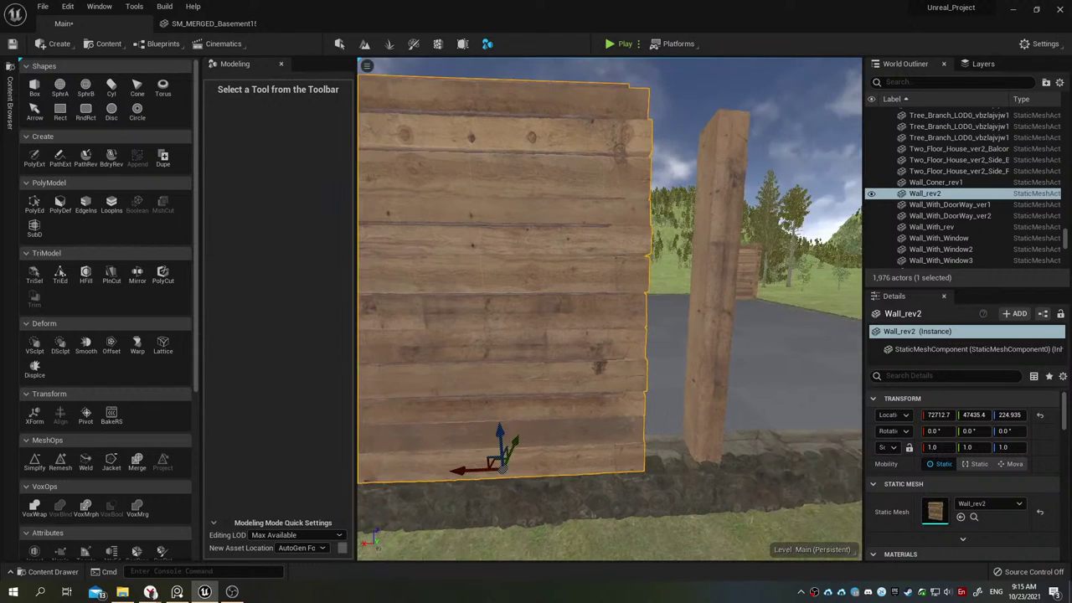
pyautogui.moveTo(570, 271); pyautogui.dragTo(571, 271, button='right')
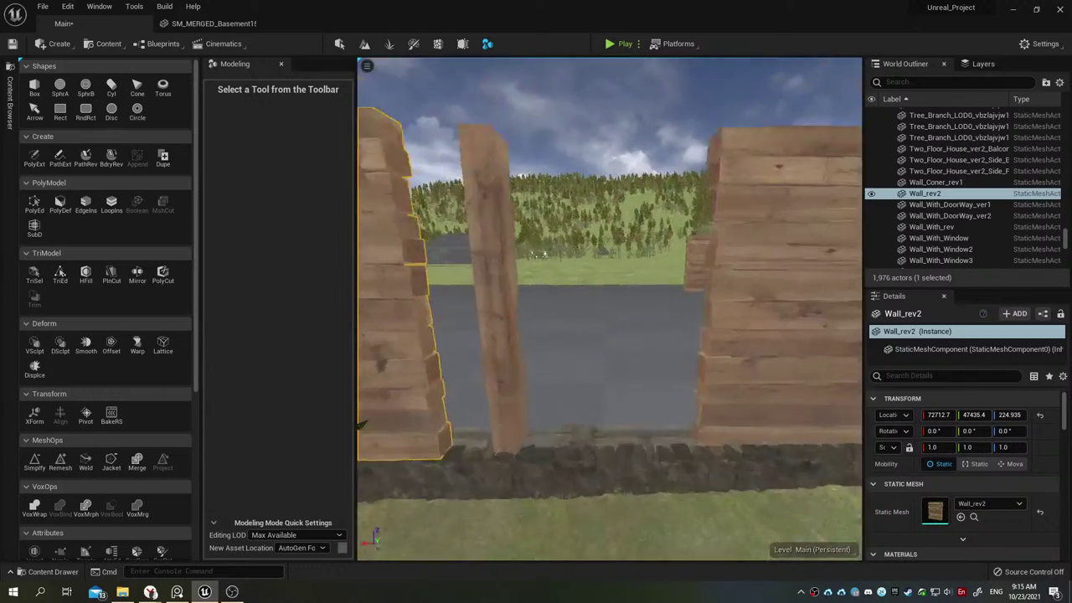
pyautogui.click(339, 43)
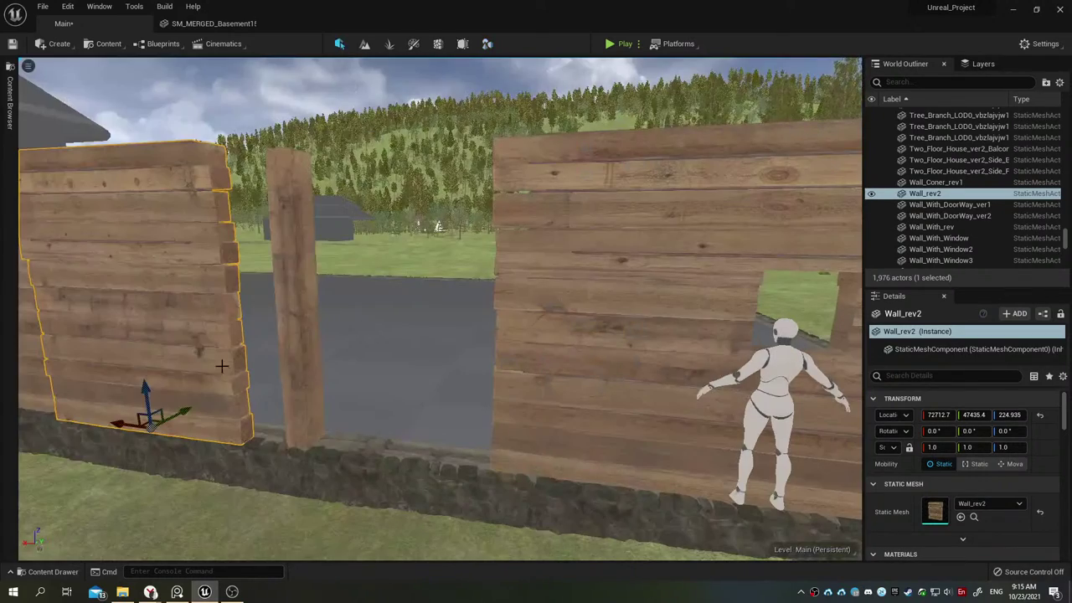
pyautogui.moveTo(112, 422)
pyautogui.mouseDown()
pyautogui.moveTo(351, 423)
pyautogui.moveTo(318, 469)
pyautogui.moveTo(382, 434)
pyautogui.mouseUp()
pyautogui.press('e')
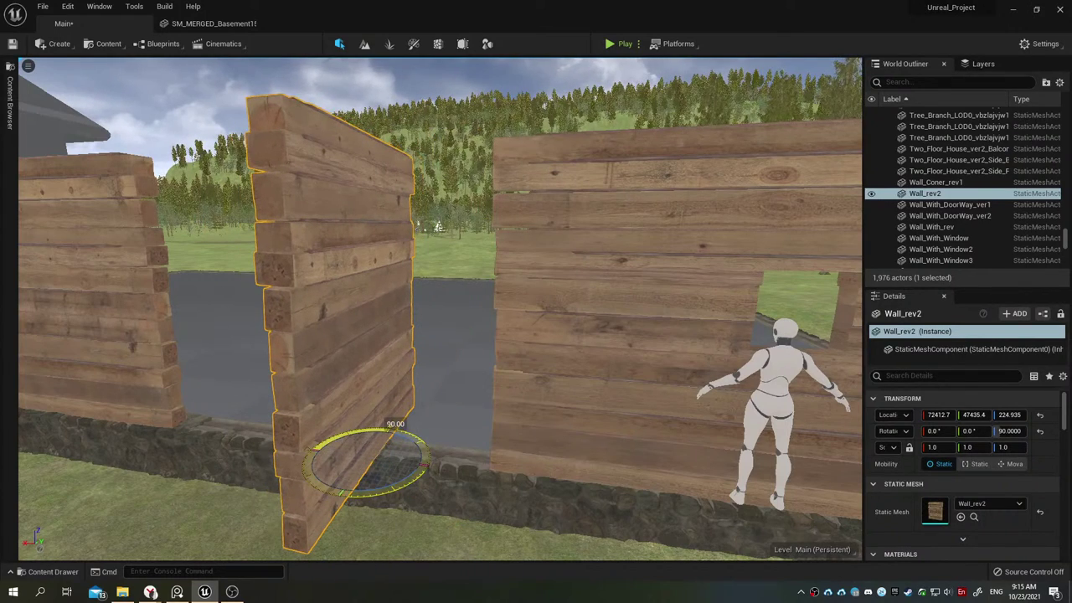
# Step: Turn Wall_rev2 to 90° on Z and move it along Y to 47575 against the corner
pyautogui.moveTo(382, 434); pyautogui.dragTo(487, 435)
pyautogui.press('w')
pyautogui.moveTo(369, 448)
pyautogui.mouseDown()
pyautogui.moveTo(419, 398)
pyautogui.moveTo(477, 431)
pyautogui.moveTo(502, 352)
pyautogui.moveTo(854, 178)
pyautogui.moveTo(339, 365)
pyautogui.mouseUp()
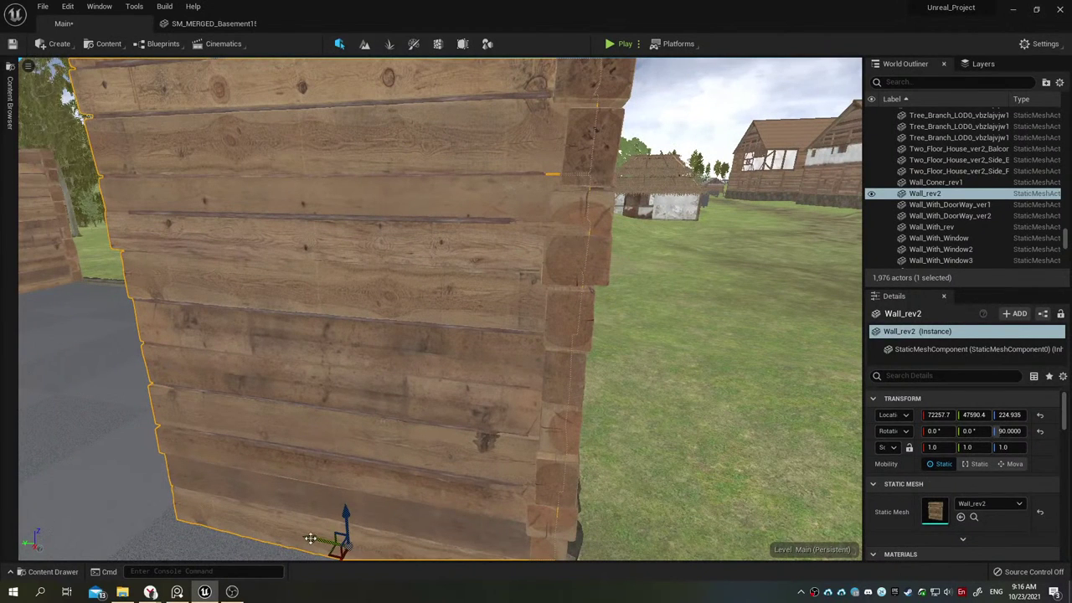
pyautogui.moveTo(310, 539)
pyautogui.mouseDown()
pyautogui.moveTo(323, 538)
pyautogui.moveTo(251, 519)
pyautogui.moveTo(411, 319)
pyautogui.mouseUp()
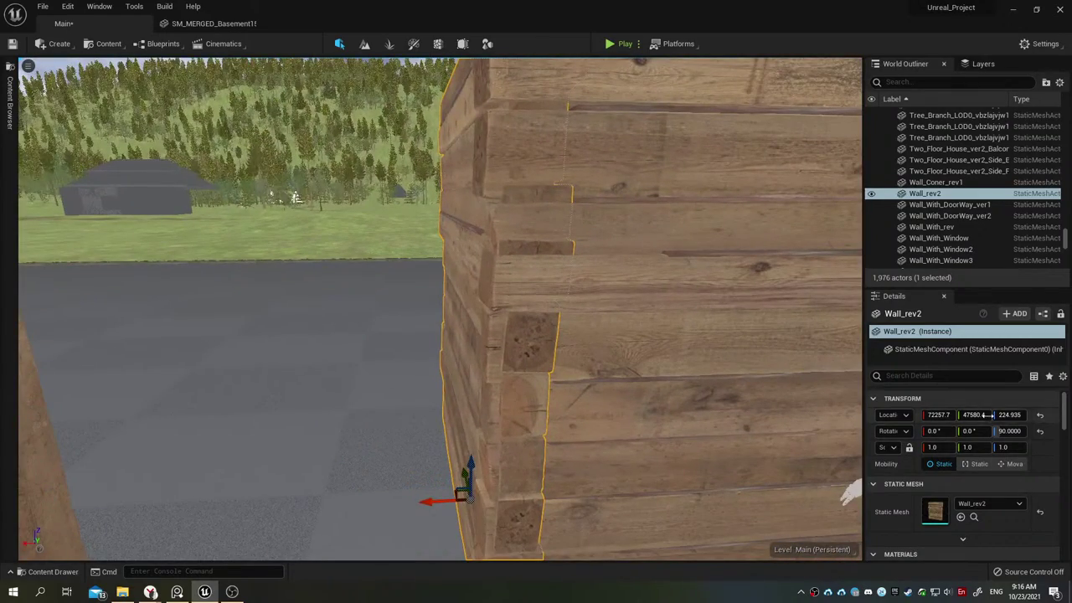
pyautogui.moveTo(973, 415); pyautogui.dragTo(967, 414)
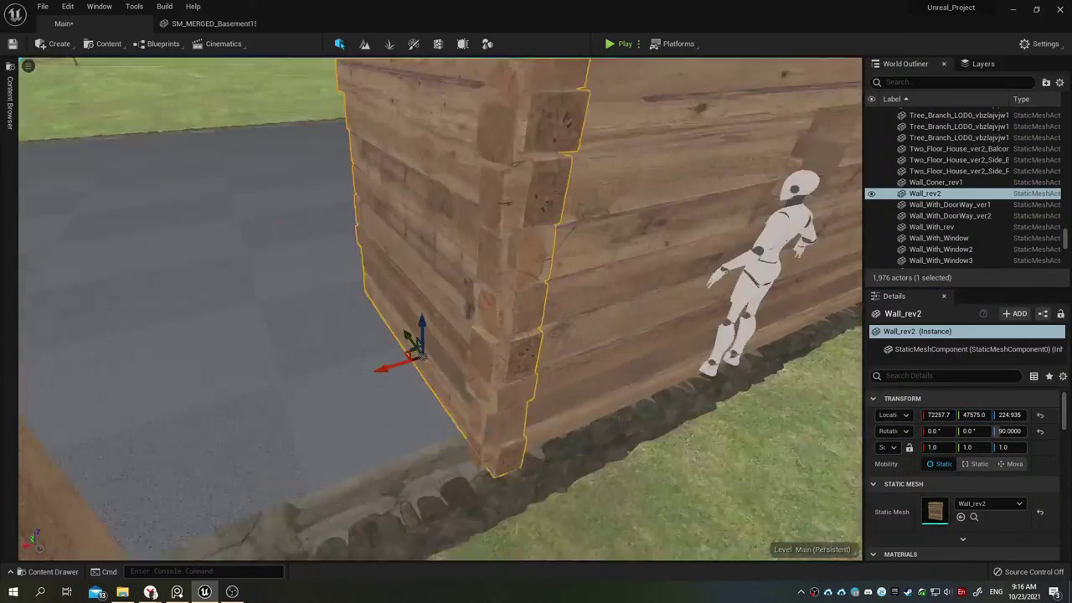
# Step: Orbit around the corner to check that the log ends interlock with the window wall
pyautogui.moveTo(435, 335); pyautogui.dragTo(401, 335, button='right')
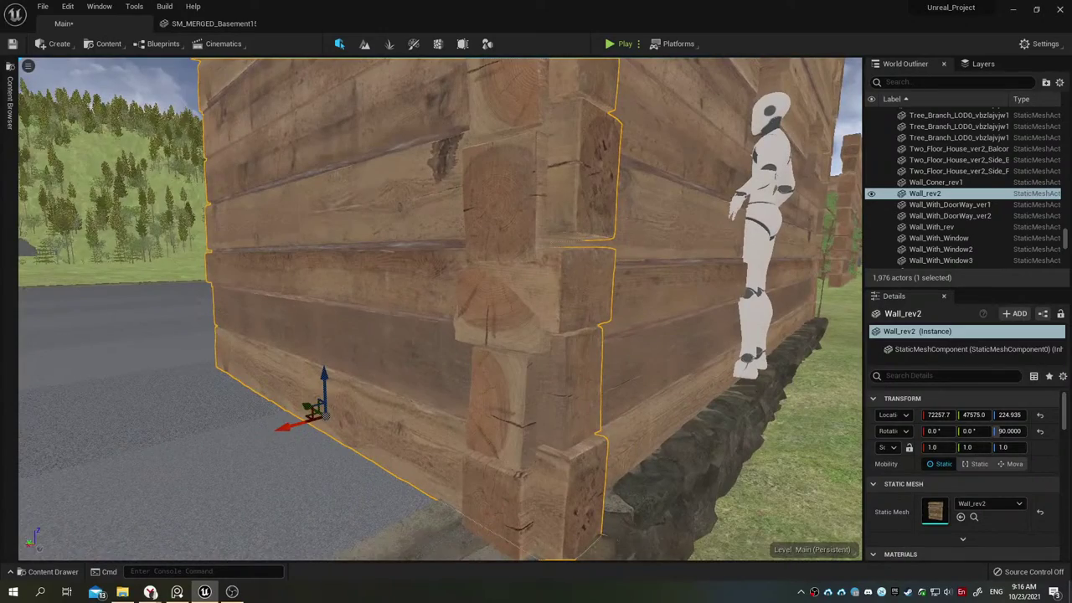
pyautogui.moveTo(435, 335)
pyautogui.mouseDown(button='right')
pyautogui.moveTo(393, 335)
pyautogui.moveTo(394, 318)
pyautogui.moveTo(393, 351)
pyautogui.mouseUp(button='right')
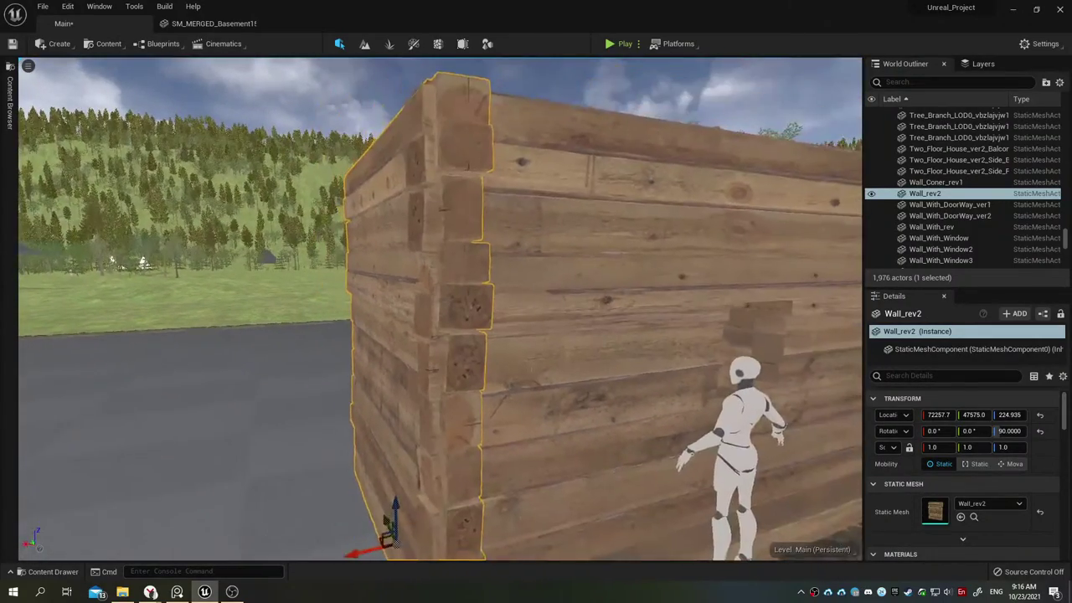
pyautogui.moveTo(435, 335); pyautogui.dragTo(418, 326, button='right')
pyautogui.moveTo(586, 343); pyautogui.dragTo(586, 343, button='right')
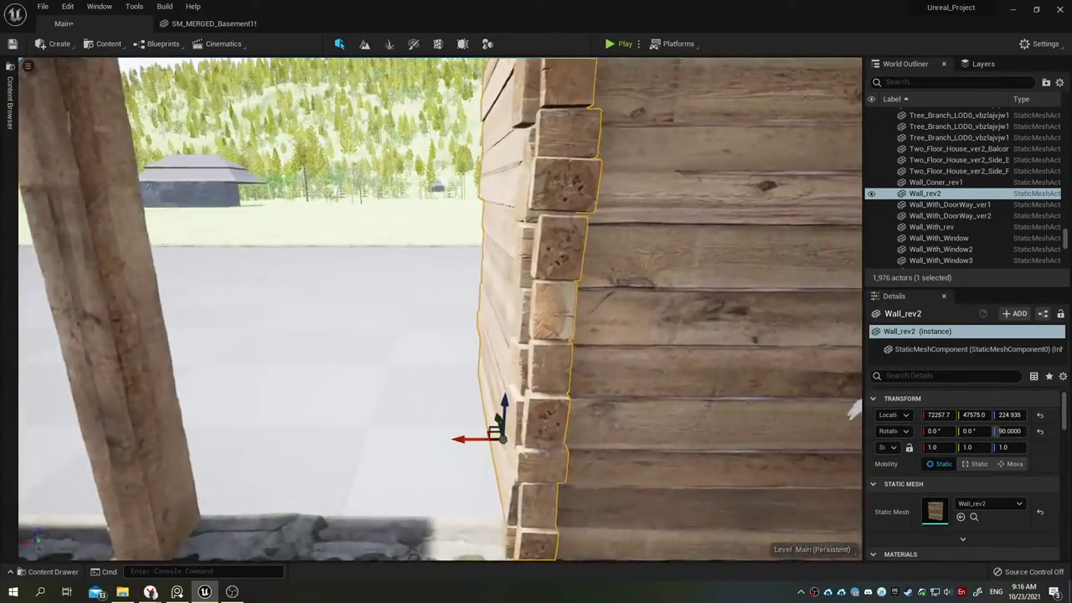
pyautogui.moveTo(854, 410); pyautogui.dragTo(854, 410, button='right')
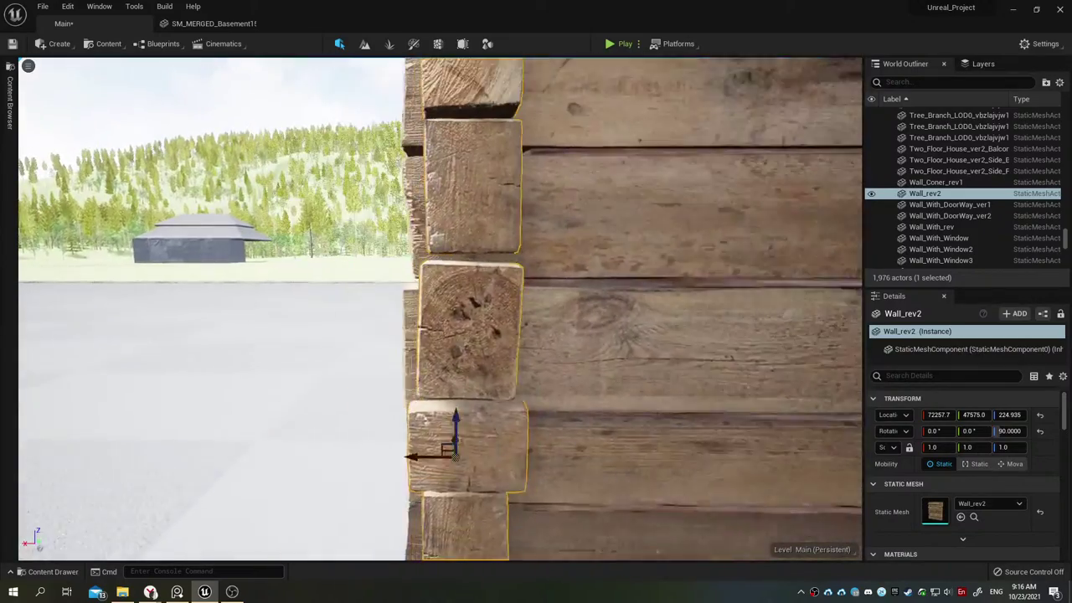
pyautogui.moveTo(586, 343); pyautogui.dragTo(586, 343, button='right')
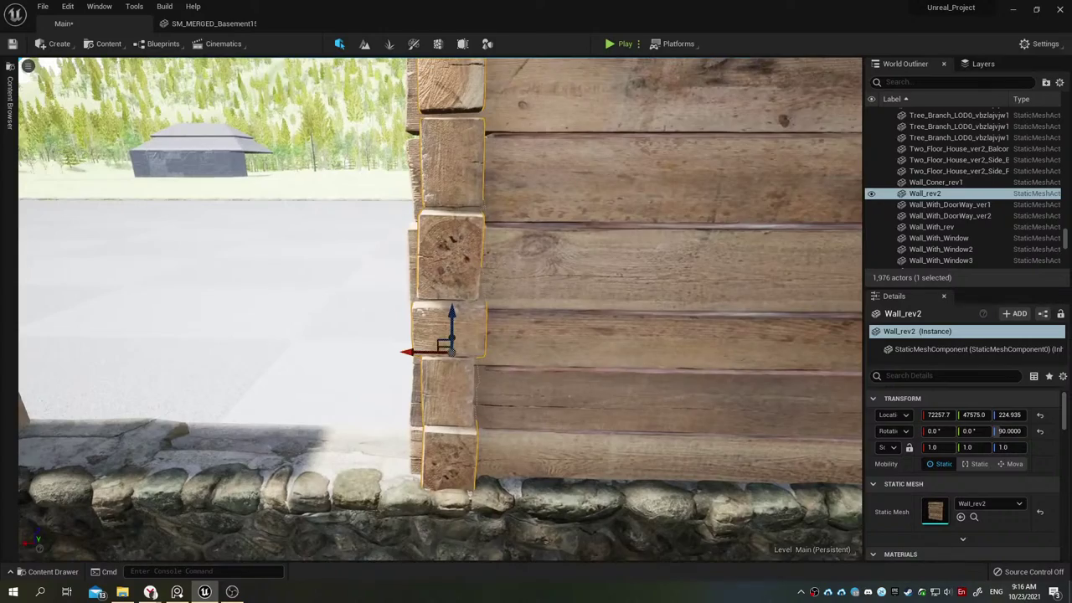
pyautogui.moveTo(477, 336); pyautogui.dragTo(476, 336, button='right')
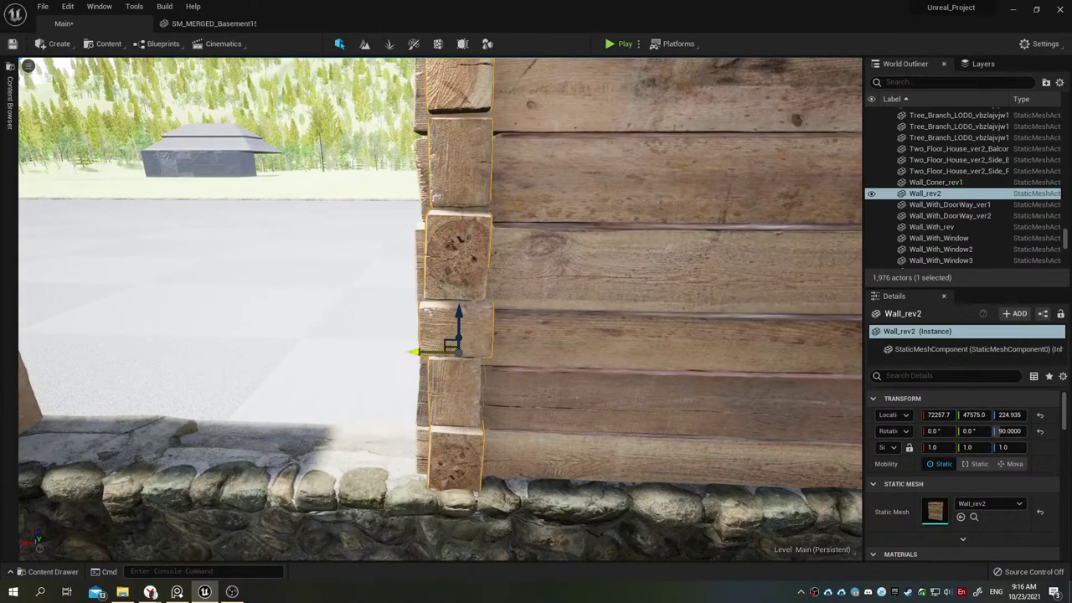
pyautogui.moveTo(417, 352); pyautogui.dragTo(417, 351, button='right')
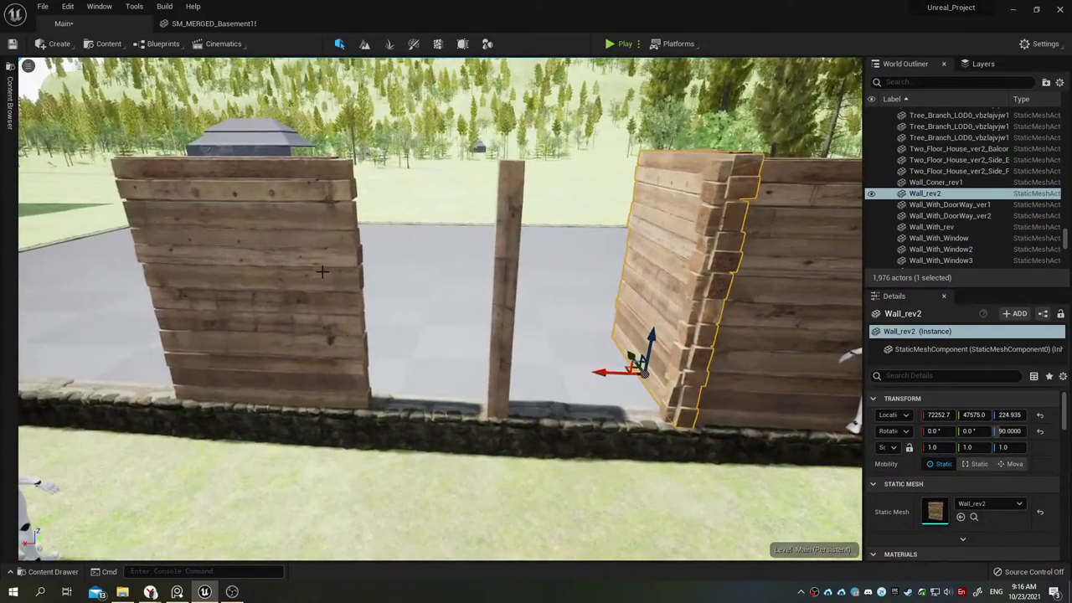
# Step: Shift the 14-plank merged wall left, then move the wooden beam post left to X 72833.5
pyautogui.click(309, 295)
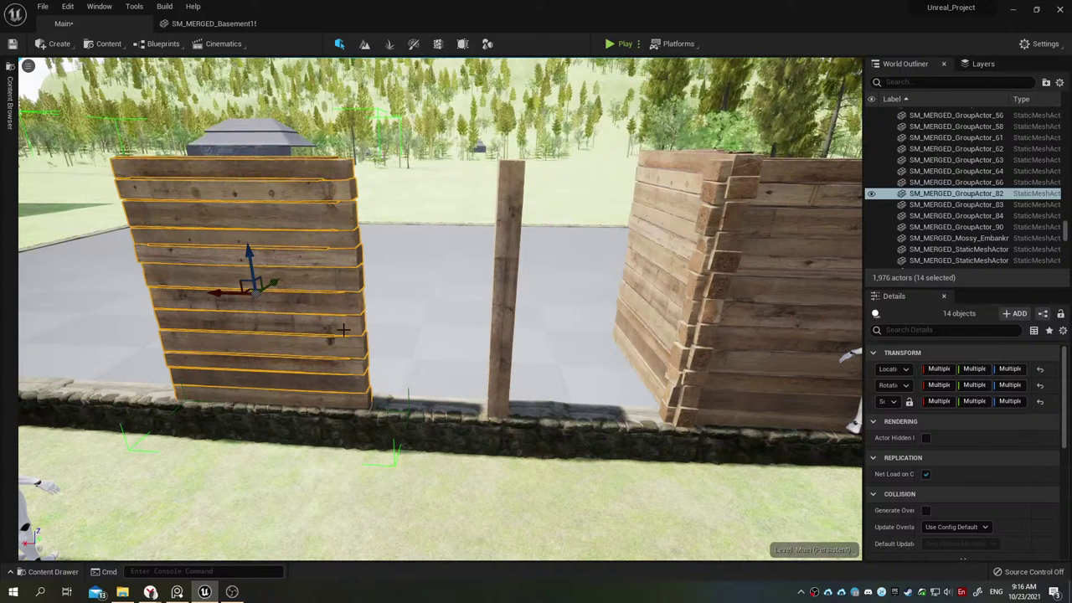
pyautogui.moveTo(224, 293); pyautogui.dragTo(24, 292)
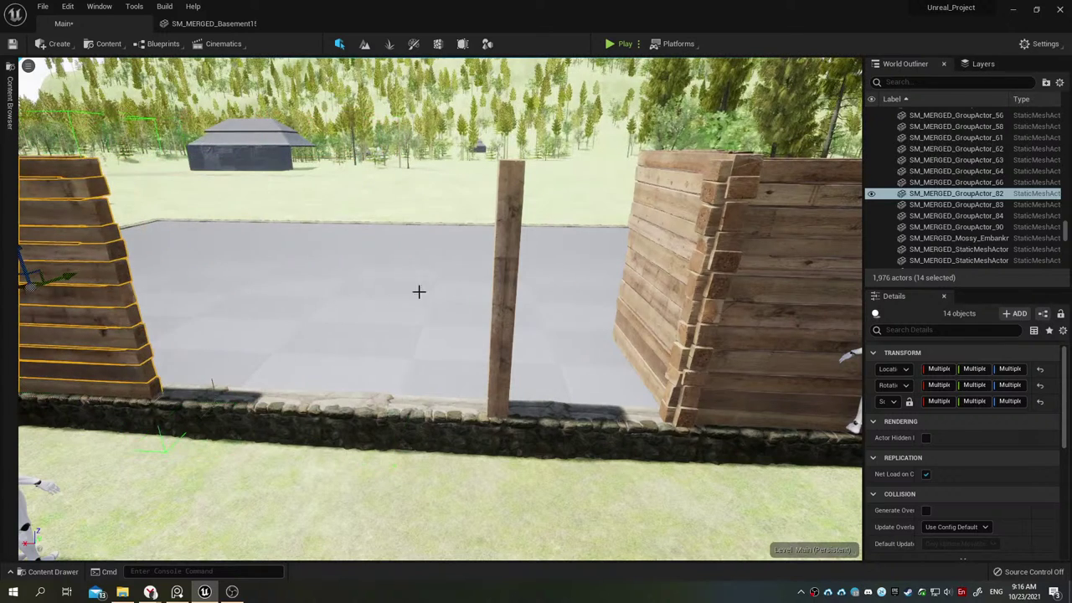
pyautogui.click(513, 292)
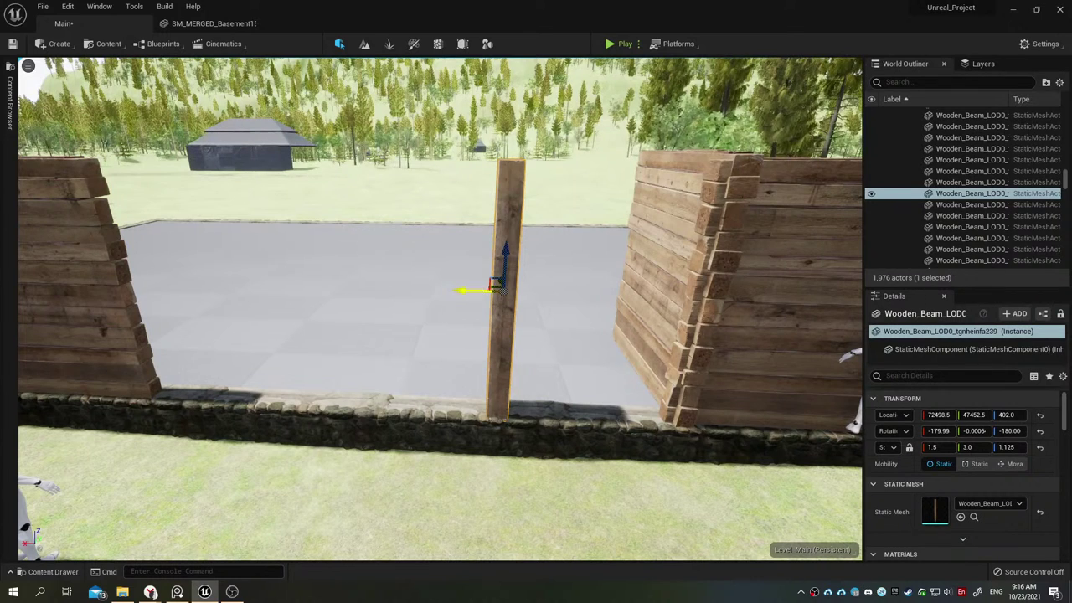
pyautogui.moveTo(480, 292); pyautogui.dragTo(227, 303)
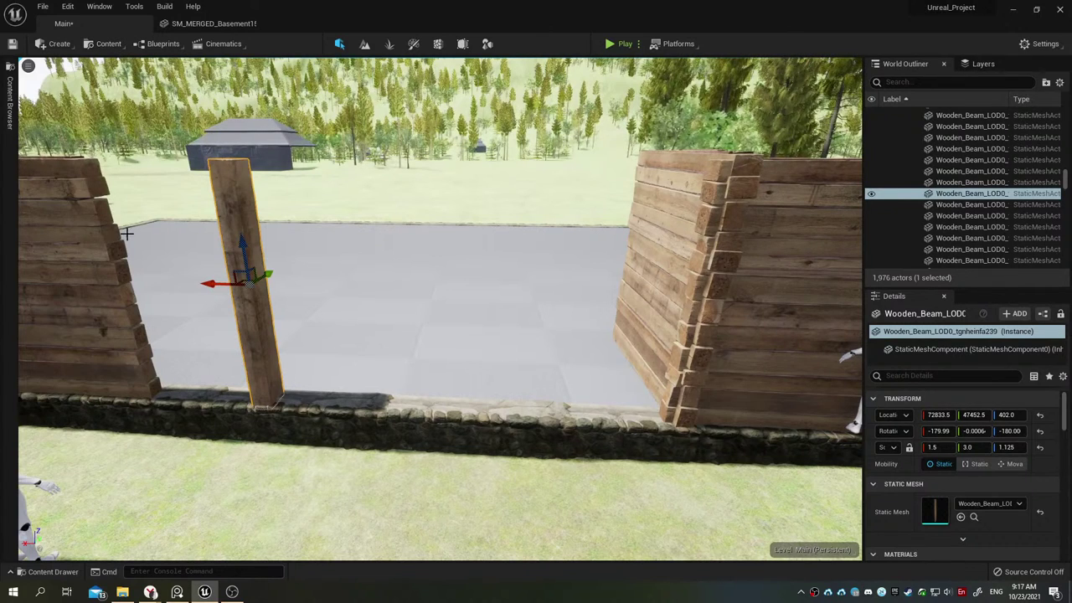
# Step: Drag a Wall_rev1 wall from the Rev1 folder into the gap on the foundation
pyautogui.click(48, 573)
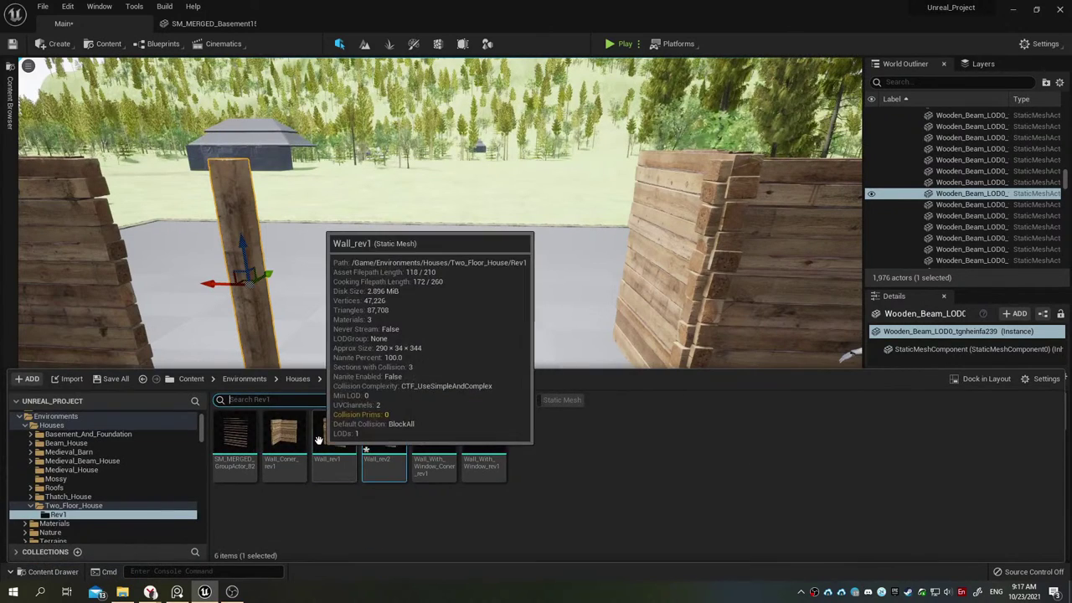
pyautogui.moveTo(333, 443)
pyautogui.mouseDown()
pyautogui.moveTo(423, 321)
pyautogui.moveTo(434, 408)
pyautogui.moveTo(532, 403)
pyautogui.mouseUp()
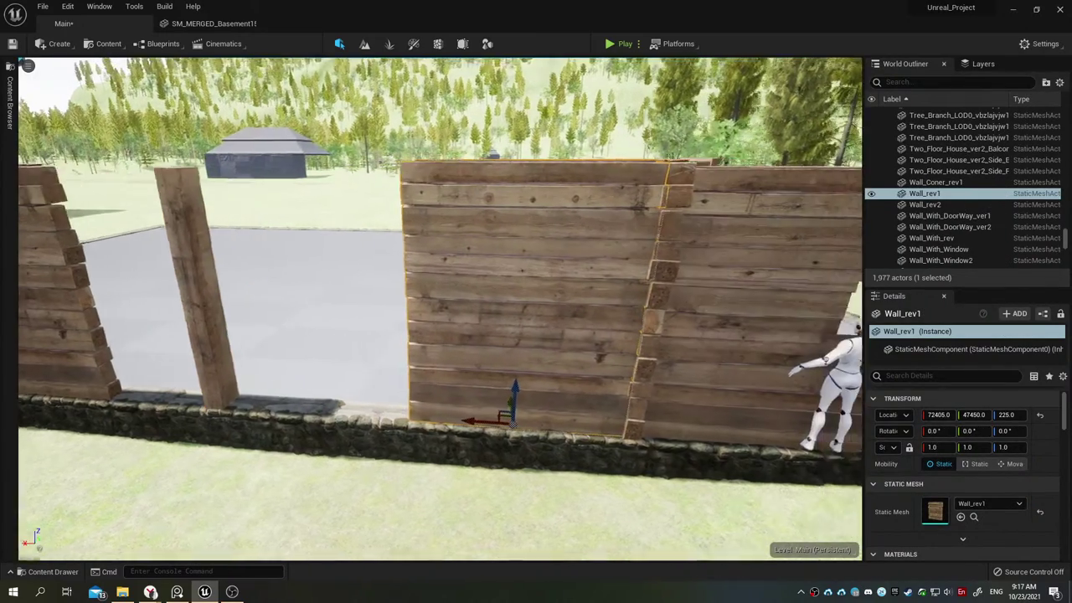
pyautogui.moveTo(533, 404)
pyautogui.mouseDown(button='right')
pyautogui.moveTo(484, 418)
pyautogui.moveTo(457, 471)
pyautogui.mouseUp(button='right')
# Step: Rotate the new wall 180° on Z and nudge it along X to 72395, 47450, 225
pyautogui.press('e')
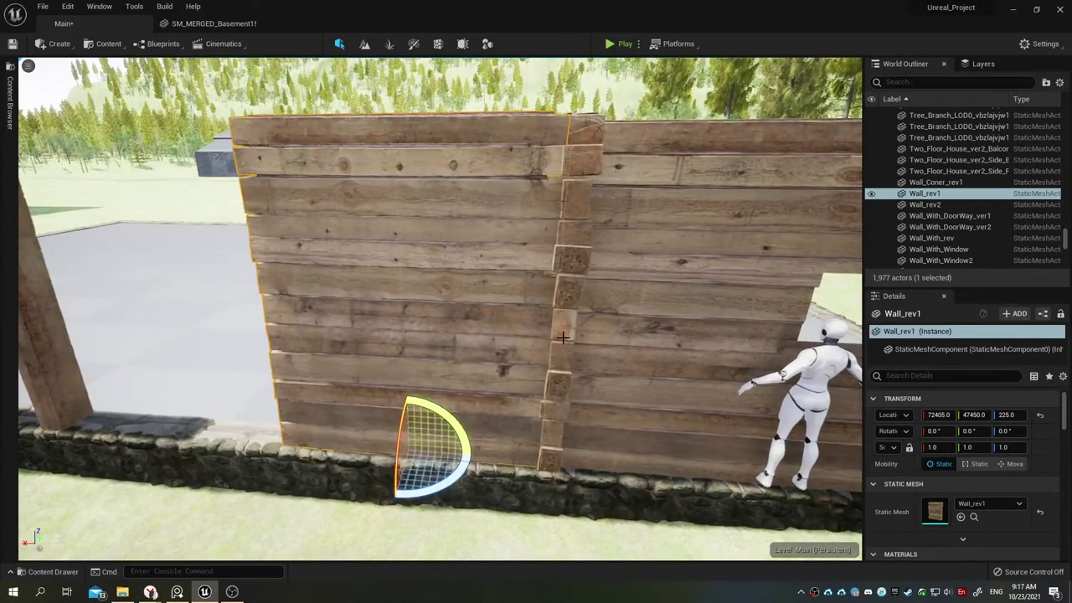
pyautogui.moveTo(456, 472); pyautogui.dragTo(474, 457)
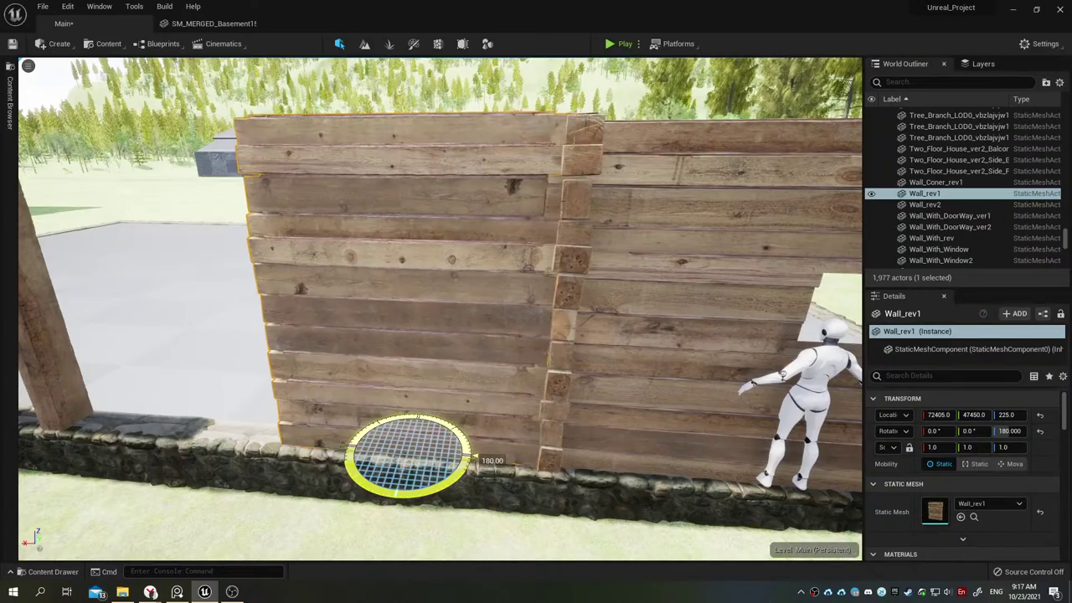
pyautogui.moveTo(474, 459)
pyautogui.mouseDown(button='right')
pyautogui.moveTo(474, 502)
pyautogui.moveTo(519, 316)
pyautogui.mouseUp(button='right')
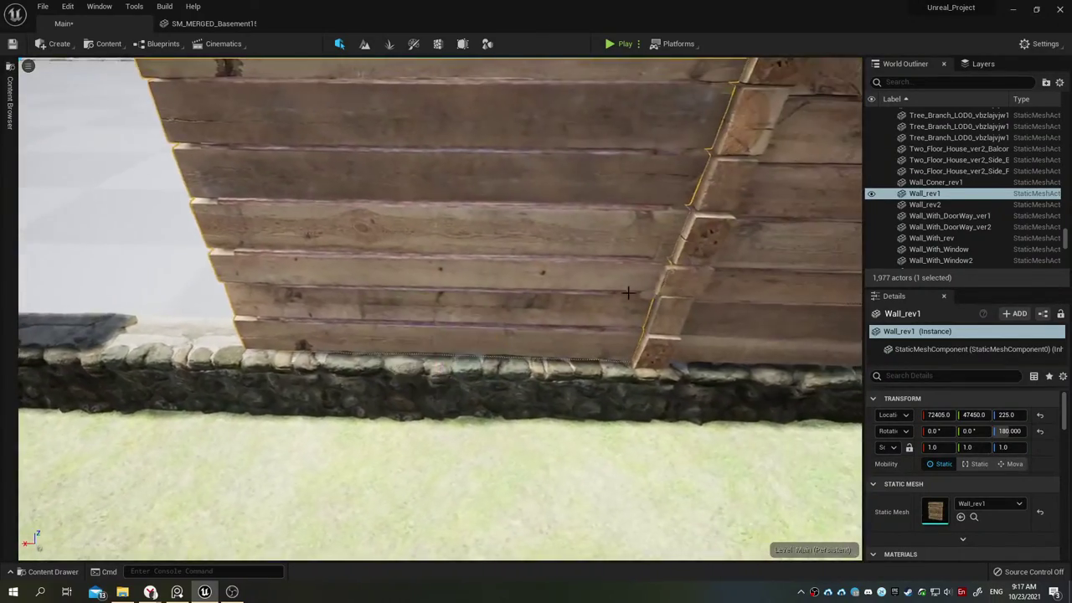
pyautogui.press('w')
pyautogui.moveTo(391, 346); pyautogui.dragTo(415, 350)
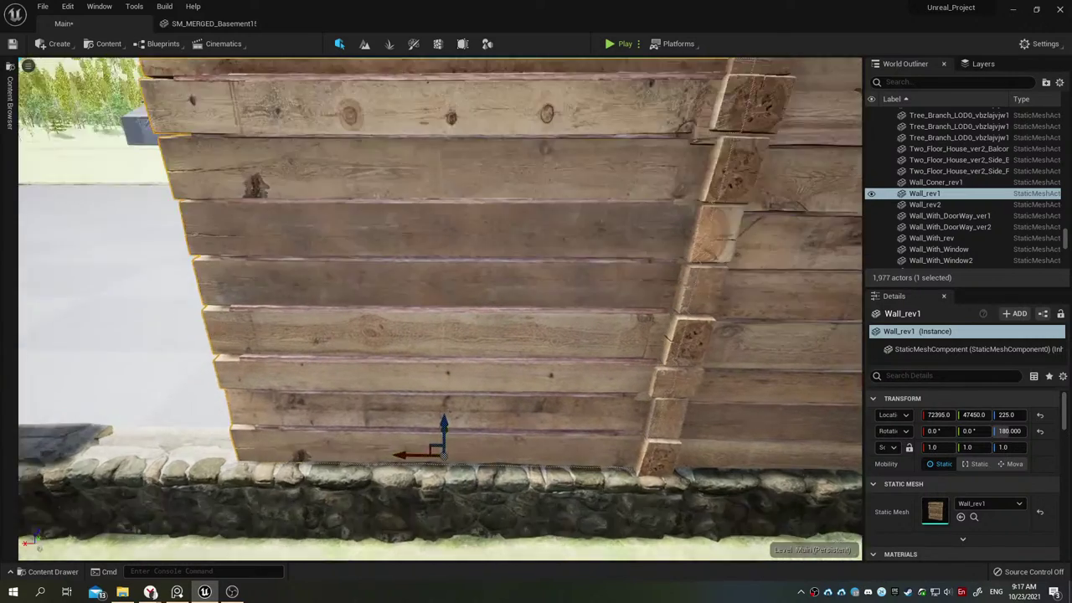
pyautogui.moveTo(415, 350); pyautogui.dragTo(416, 350, button='right')
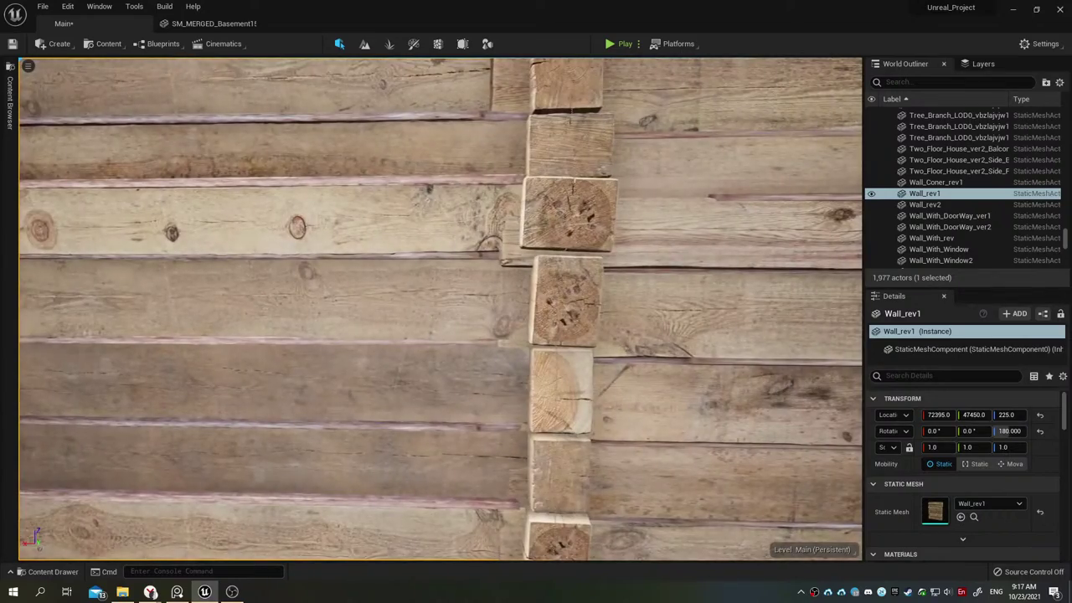
pyautogui.scroll(5, 440, 310)
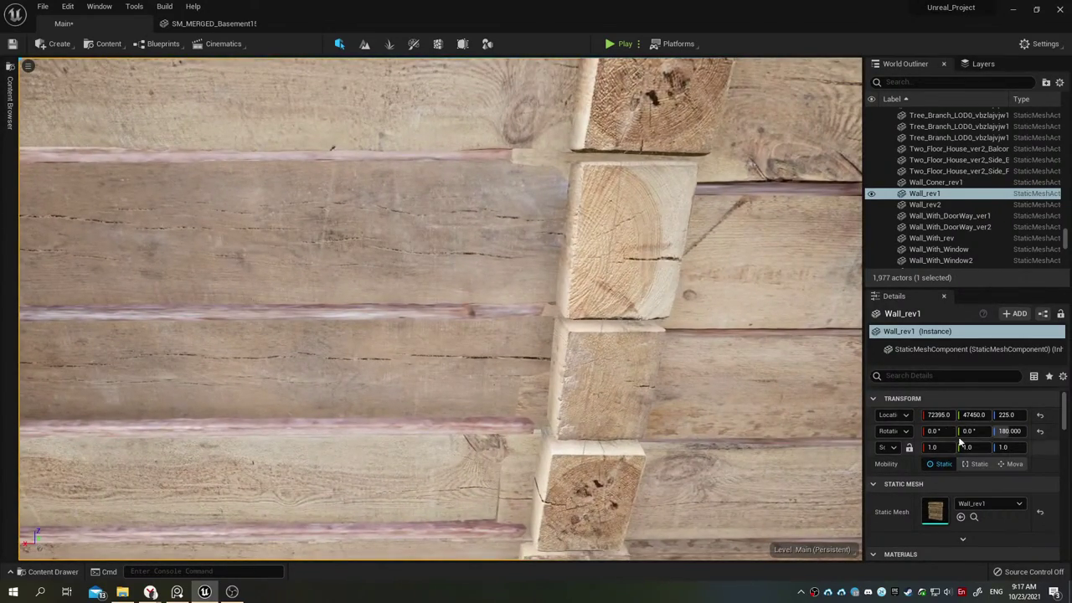
pyautogui.moveTo(938, 414); pyautogui.dragTo(932, 414)
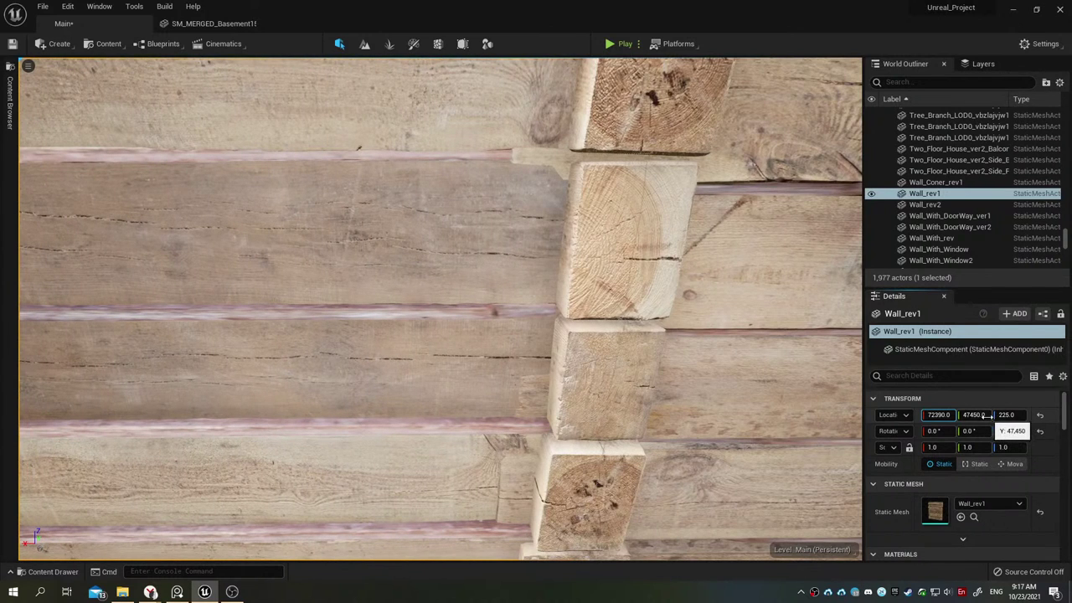
pyautogui.moveTo(973, 414); pyautogui.dragTo(972, 414)
pyautogui.moveTo(570, 333)
pyautogui.mouseDown(button='right')
pyautogui.moveTo(570, 285)
pyautogui.moveTo(637, 293)
pyautogui.moveTo(569, 293)
pyautogui.mouseUp(button='right')
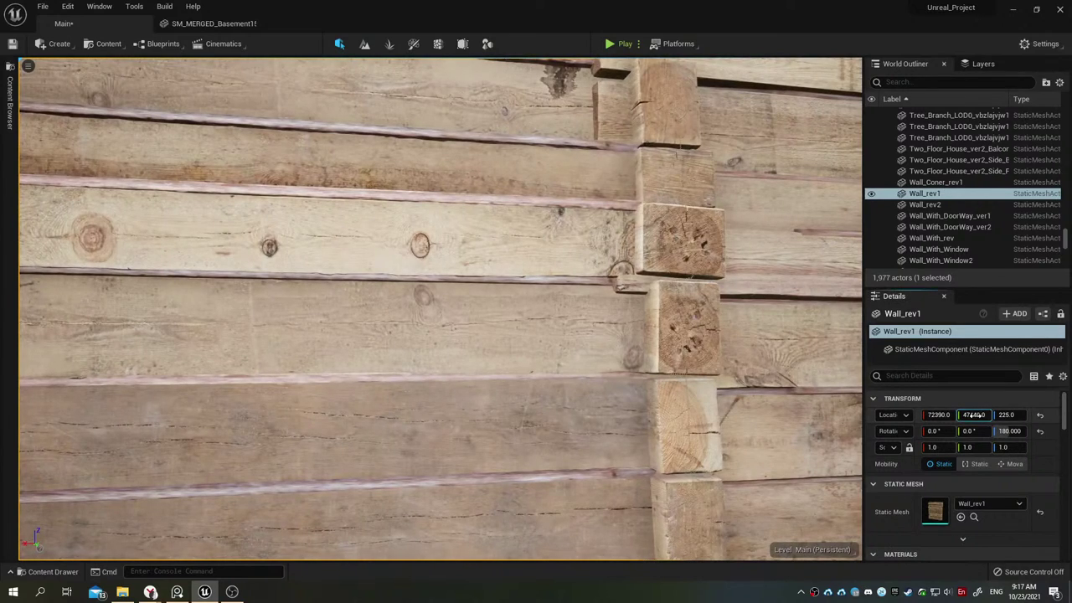
pyautogui.moveTo(974, 415); pyautogui.dragTo(969, 415)
pyautogui.moveTo(435, 335)
pyautogui.mouseDown(button='right')
pyautogui.moveTo(427, 276)
pyautogui.moveTo(452, 301)
pyautogui.moveTo(473, 280)
pyautogui.mouseUp(button='right')
pyautogui.write('223')
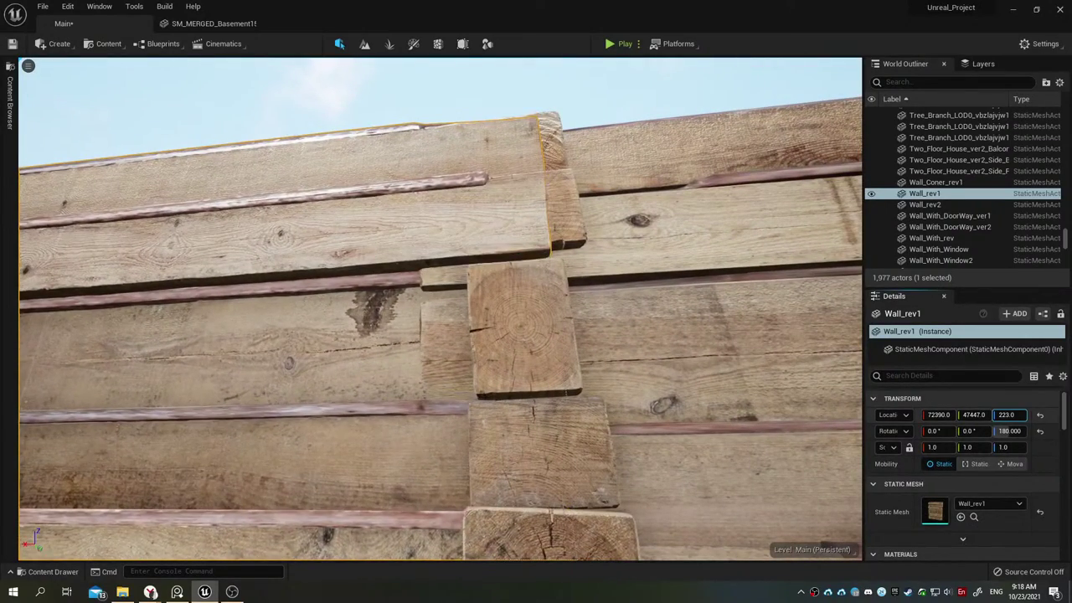
pyautogui.moveTo(1009, 415); pyautogui.dragTo(1010, 415)
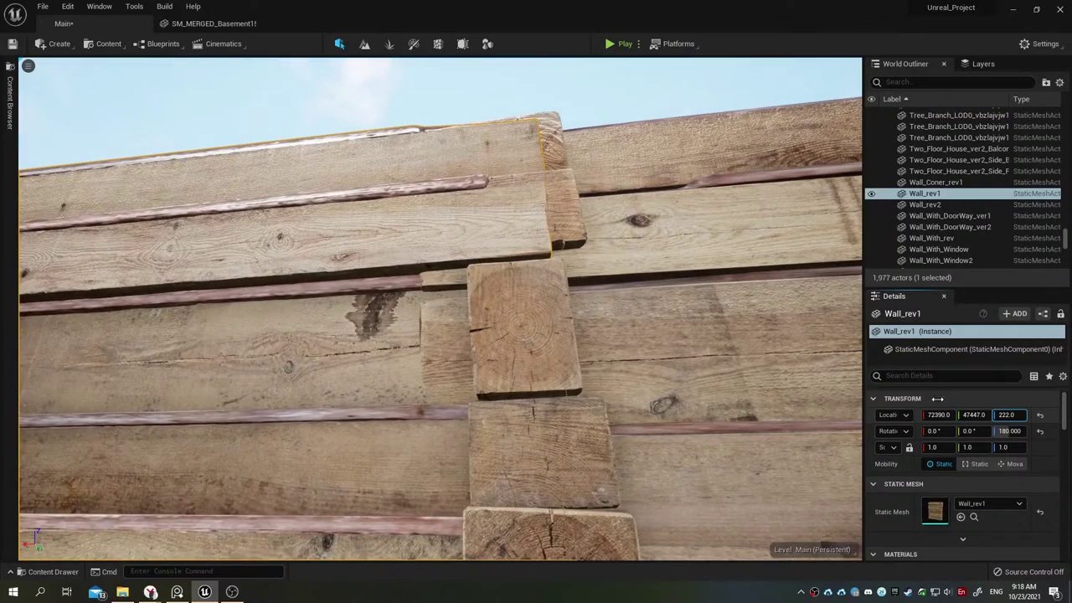
pyautogui.moveTo(574, 303); pyautogui.dragTo(574, 303, button='right')
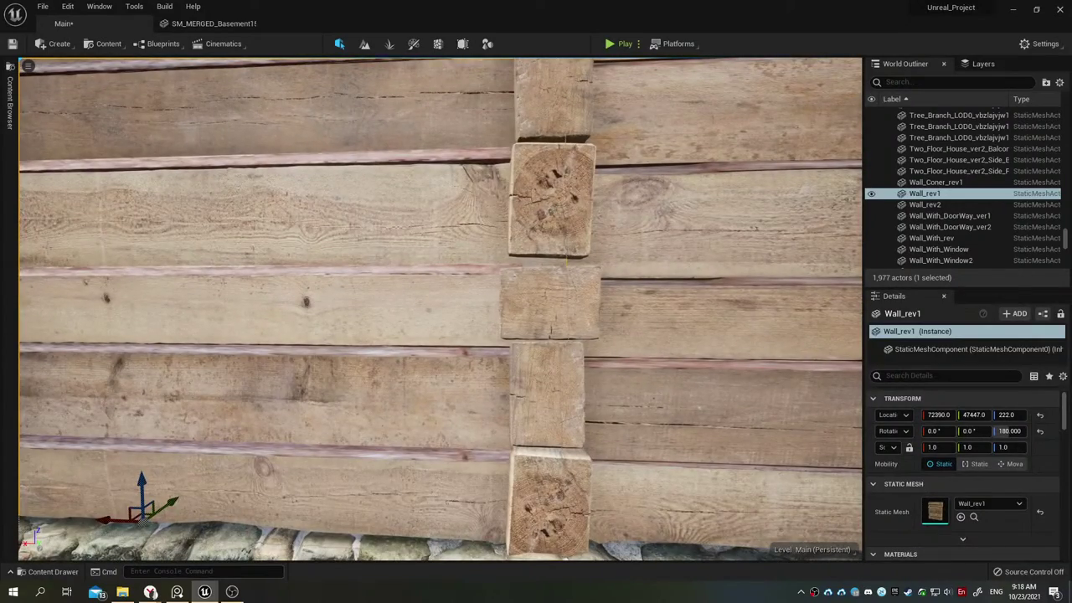
pyautogui.moveTo(573, 303); pyautogui.dragTo(854, 391, button='right')
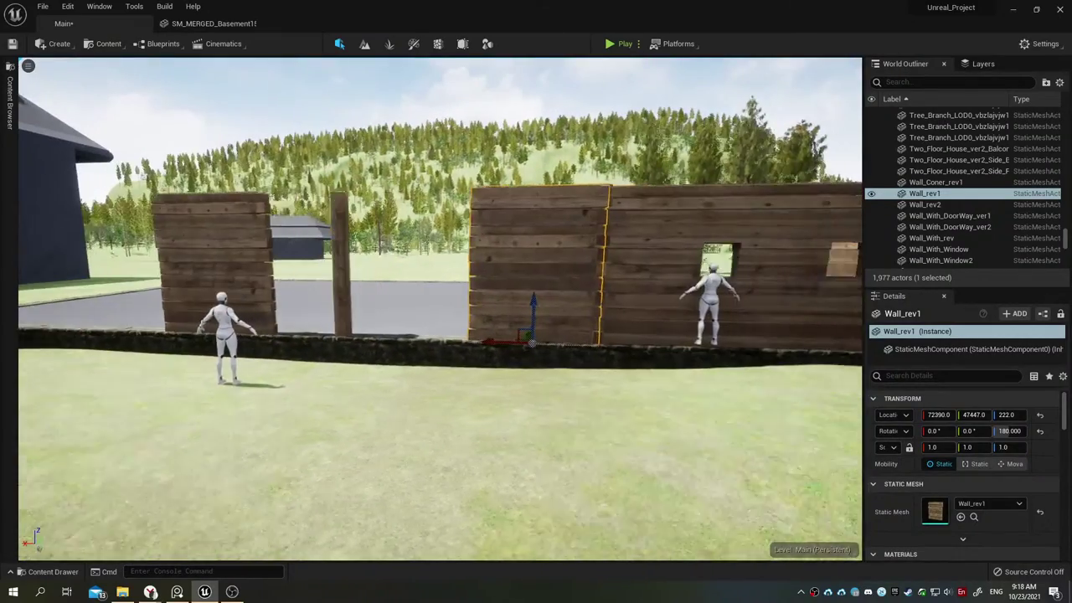
pyautogui.moveTo(33, 526); pyautogui.dragTo(32, 526, button='right')
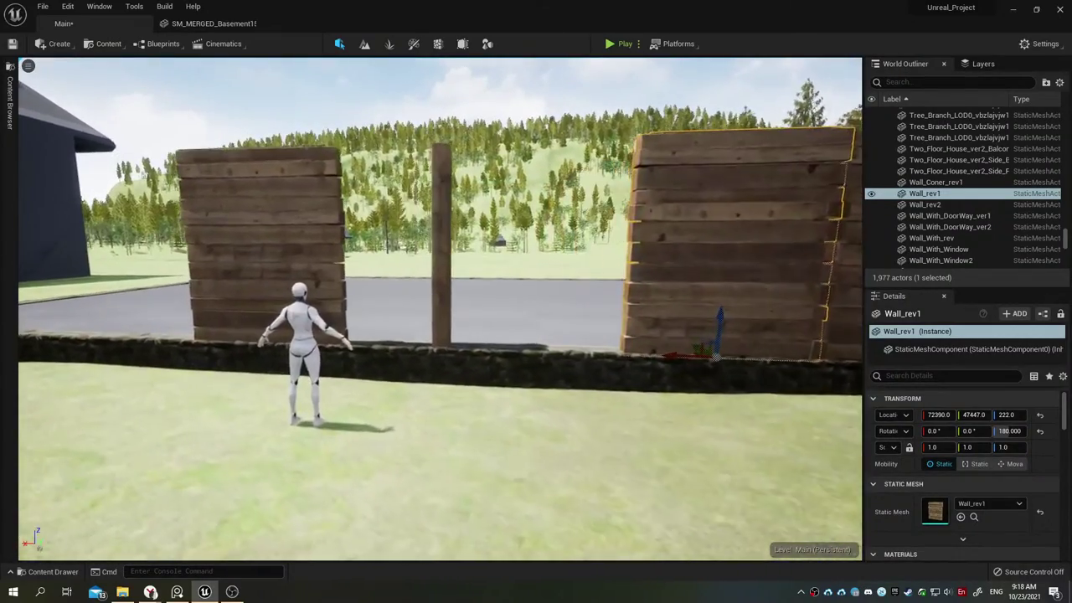
# Step: Browse to Two_Floor_House > Medieval_House and drop Medieval_House_Window_ver1 at the opening (72110, 47440, 330)
pyautogui.click(42, 571)
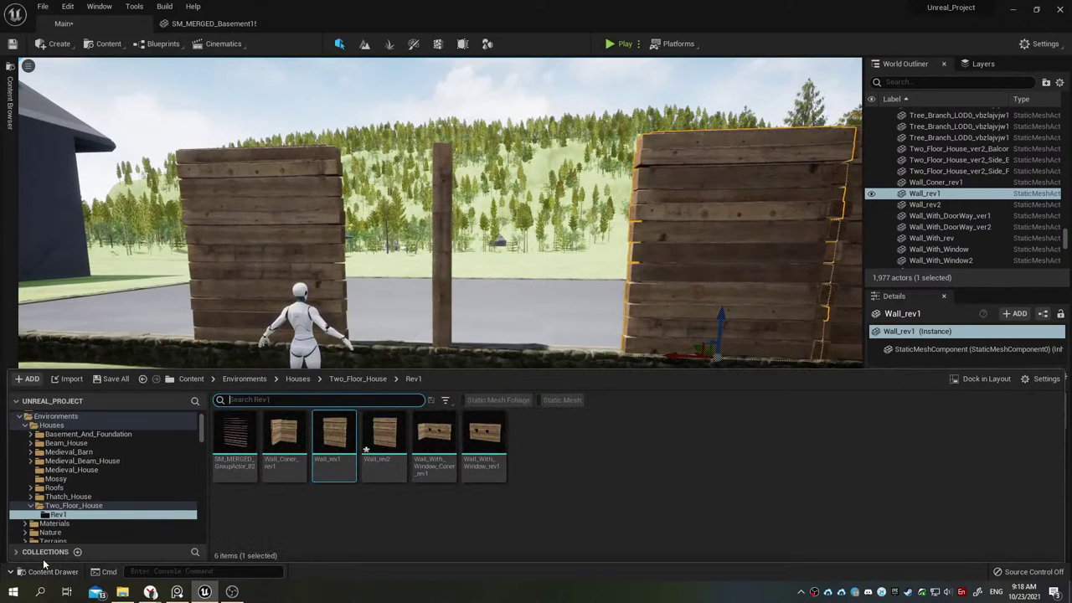
pyautogui.click(103, 507)
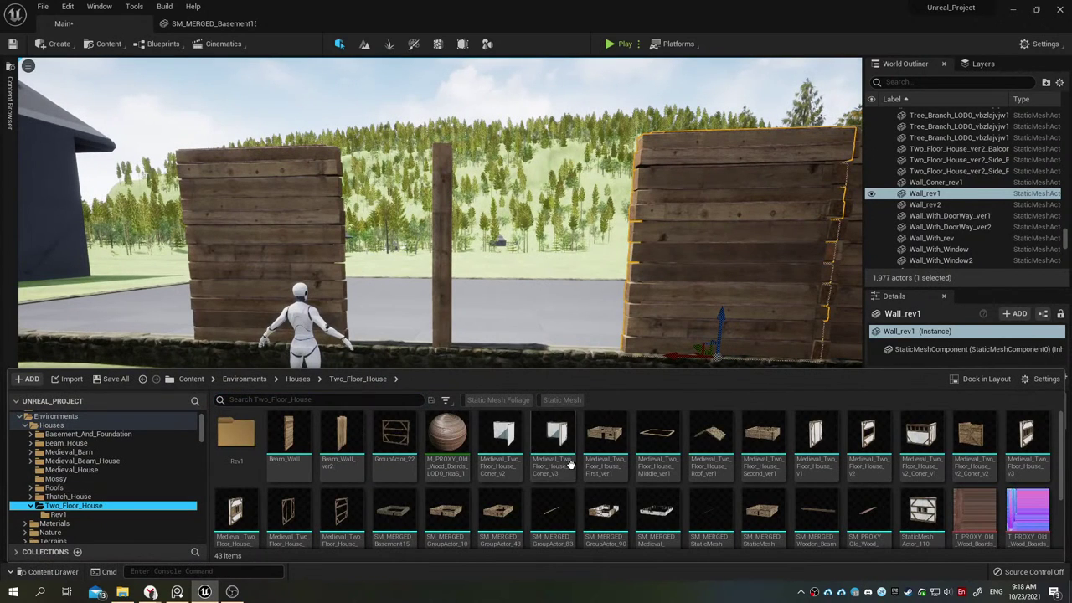
pyautogui.scroll(-2, 637, 479)
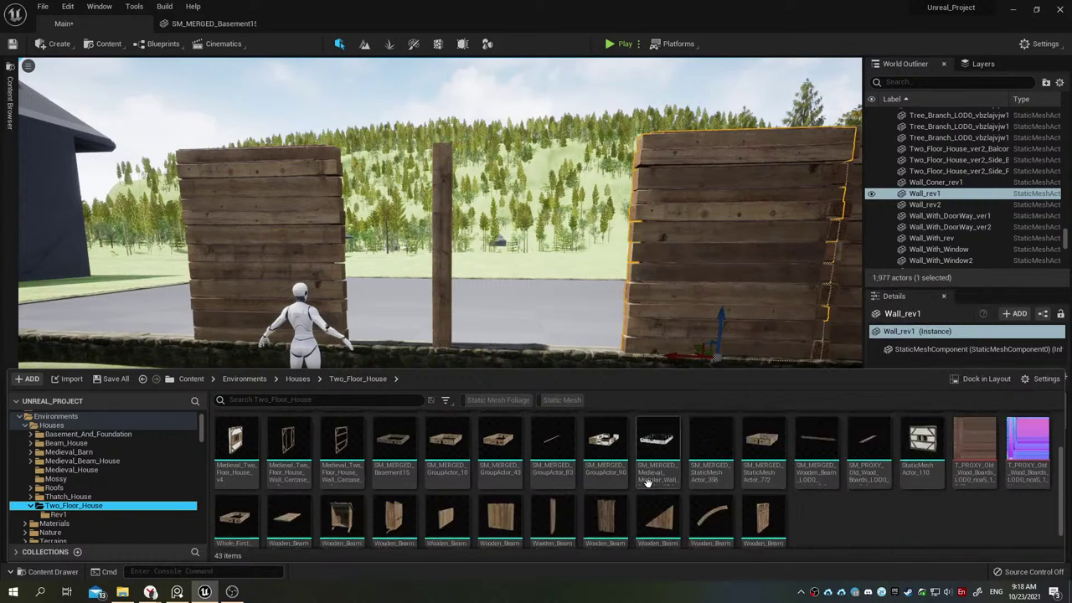
pyautogui.scroll(-2, 586, 482)
pyautogui.scroll(5, 502, 485)
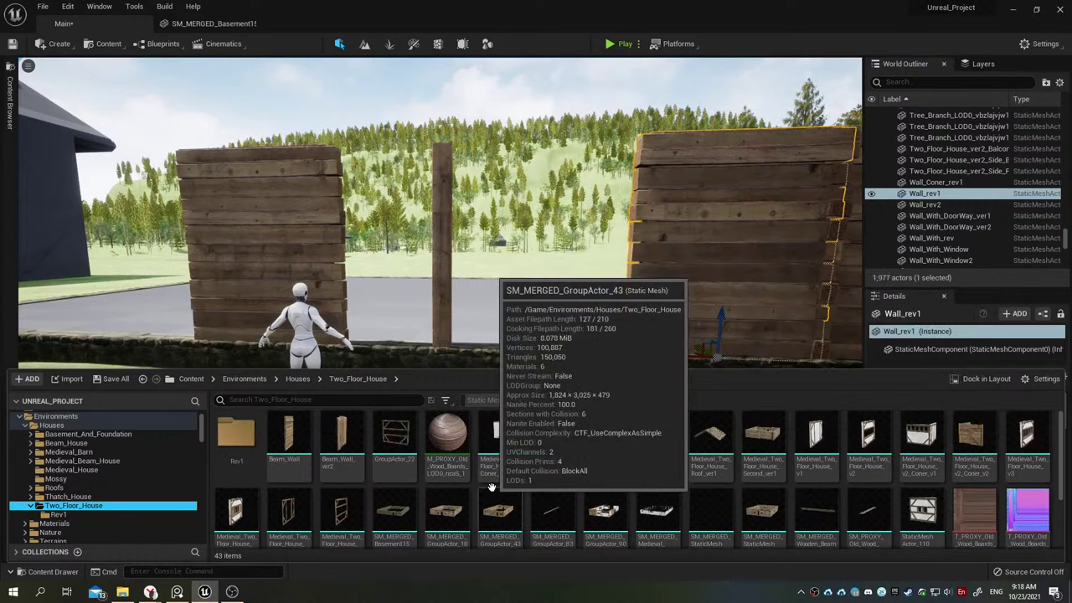
pyautogui.click(68, 497)
pyautogui.click(77, 471)
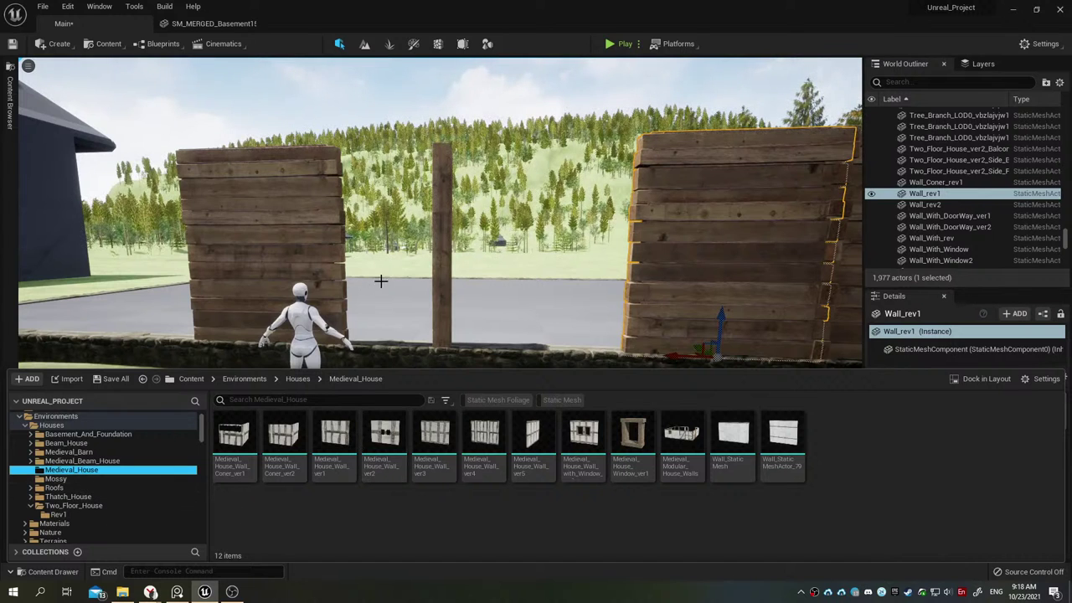
pyautogui.click(49, 571)
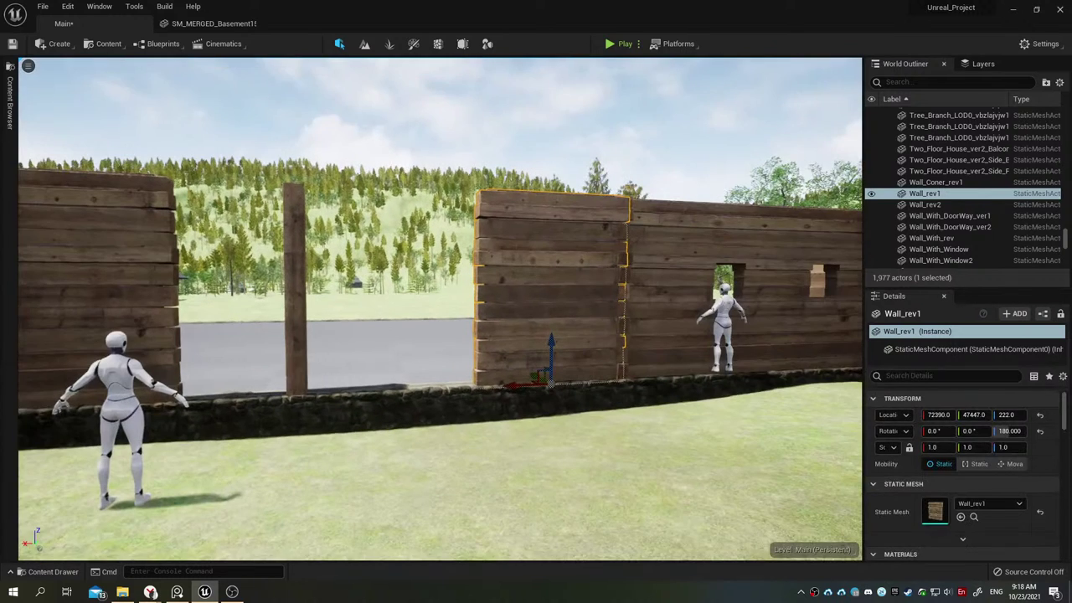
pyautogui.click(42, 574)
pyautogui.moveTo(629, 433); pyautogui.dragTo(685, 323)
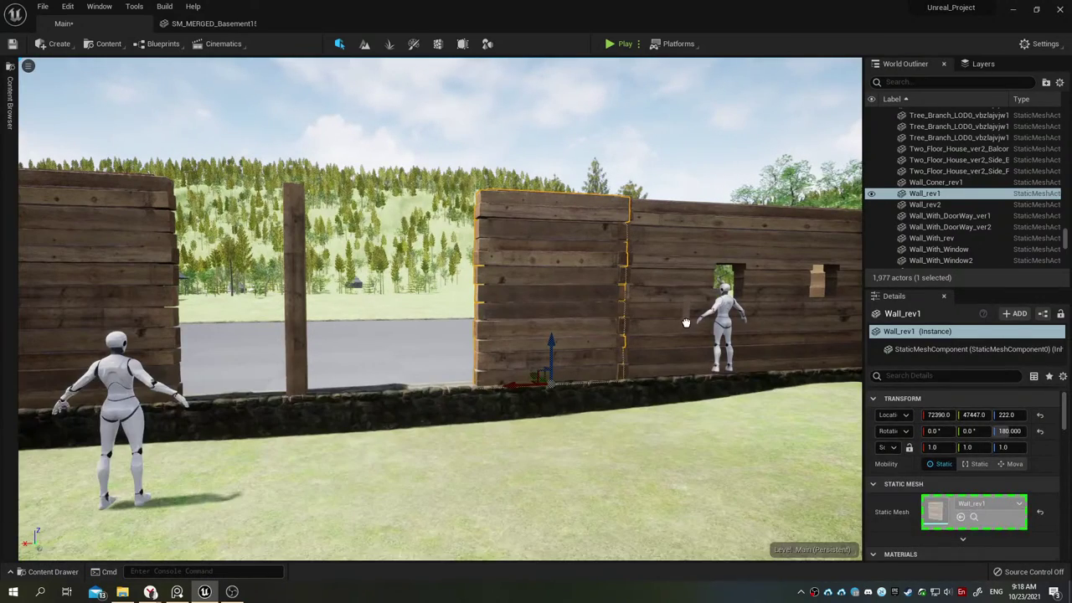
pyautogui.scroll(5, 686, 322)
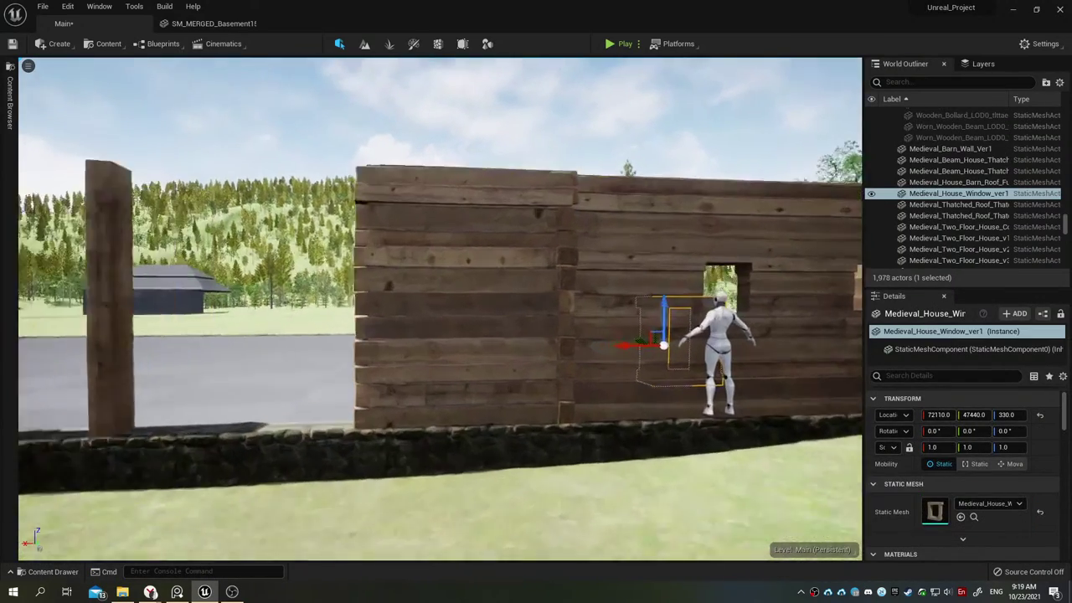
# Step: Scale the window frame down to 0.75 in Z and 0.6875 in X
pyautogui.moveTo(344, 416); pyautogui.dragTo(344, 416, button='right')
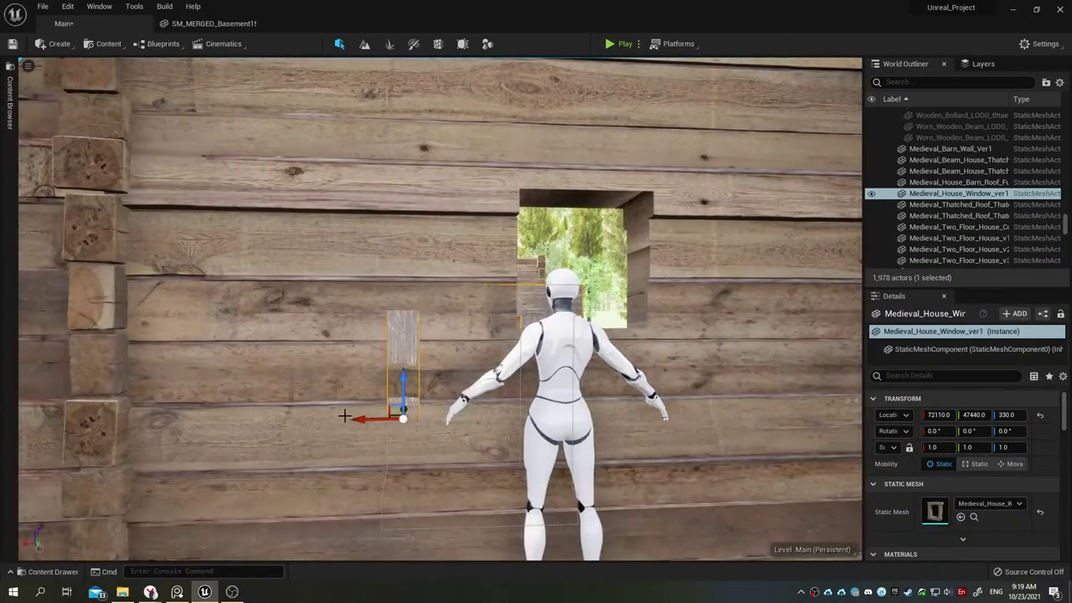
pyautogui.moveTo(352, 354); pyautogui.dragTo(352, 354, button='right')
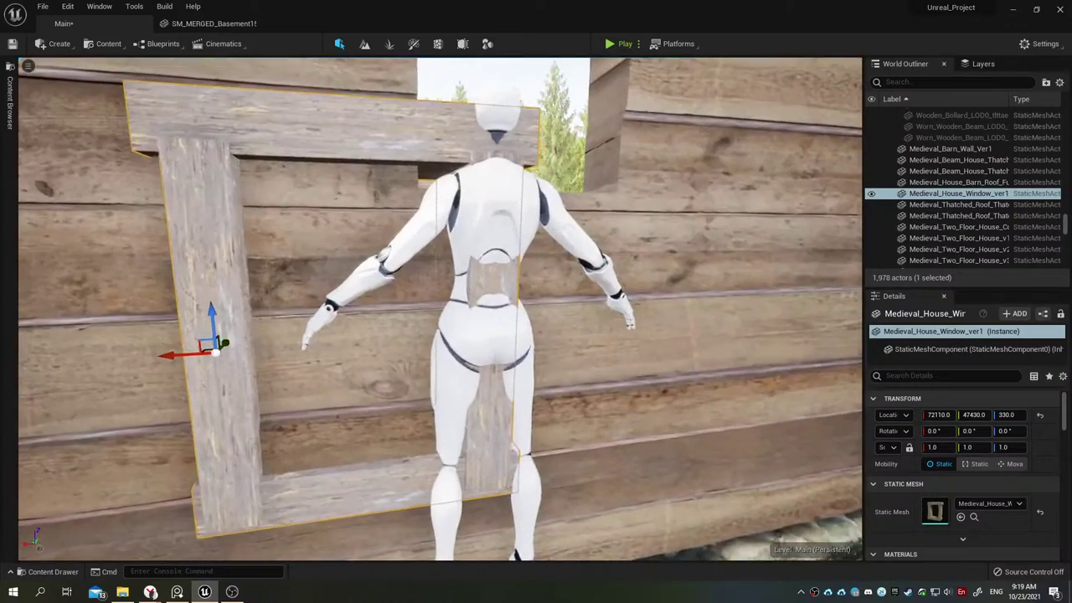
pyautogui.press('f')
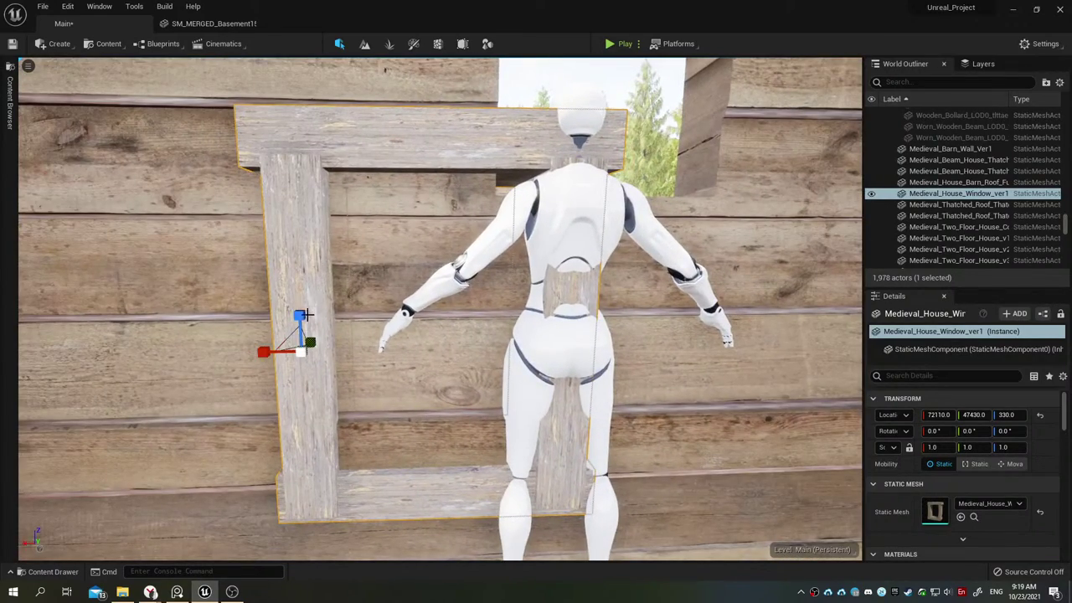
pyautogui.moveTo(303, 316); pyautogui.dragTo(303, 343)
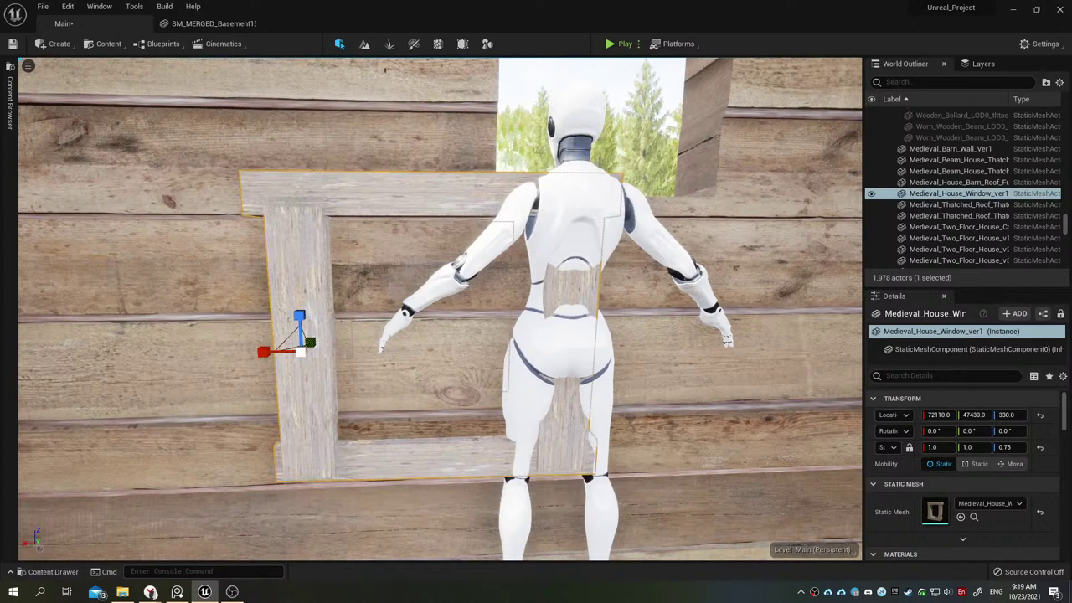
pyautogui.click(270, 353)
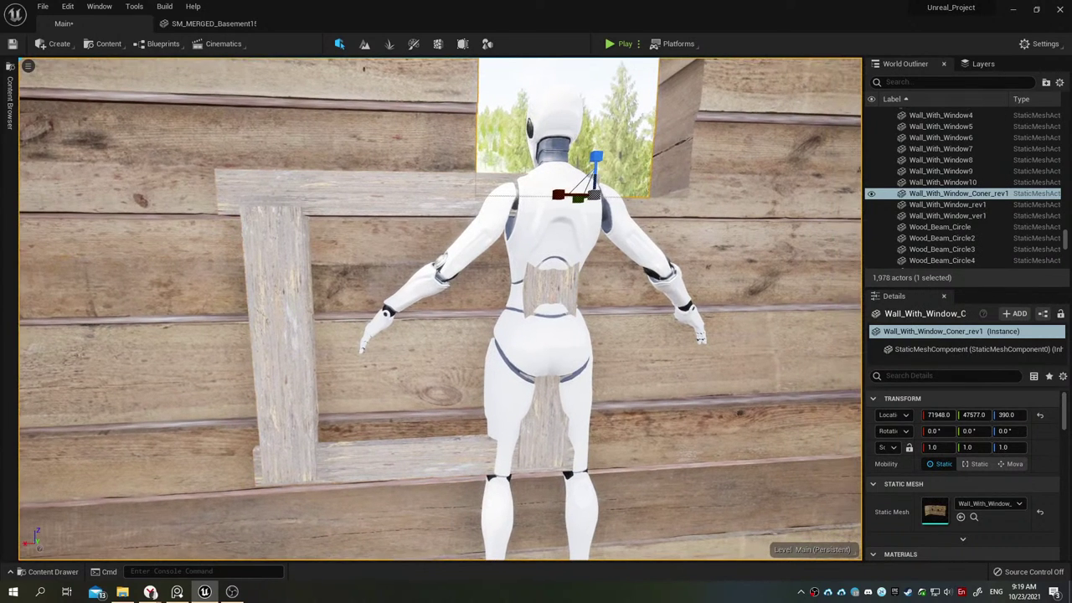
pyautogui.click(260, 356)
pyautogui.moveTo(253, 355)
pyautogui.mouseDown()
pyautogui.moveTo(234, 354)
pyautogui.moveTo(454, 352)
pyautogui.mouseUp()
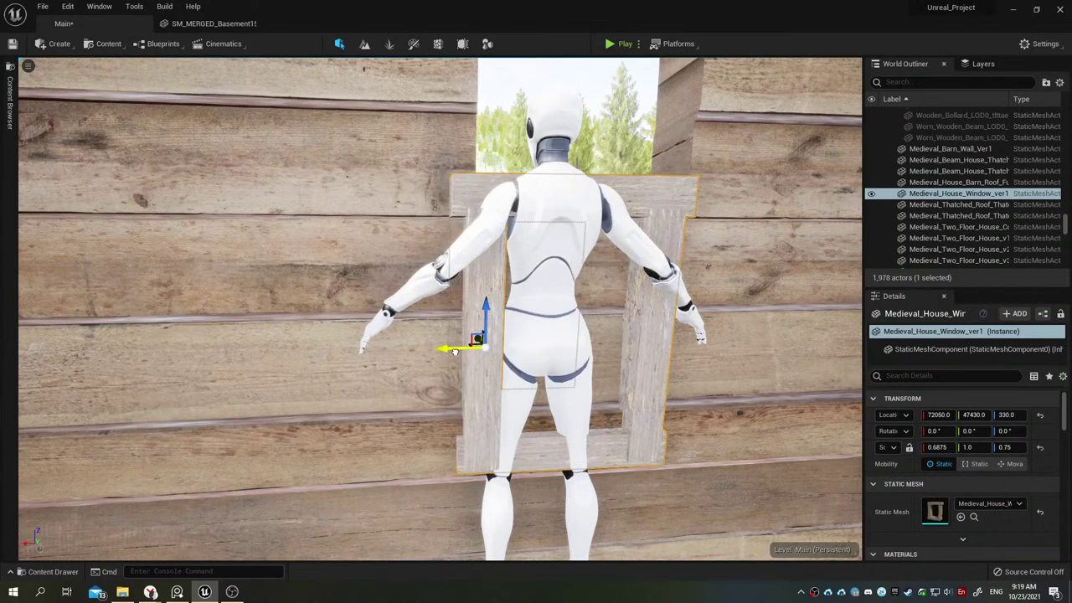
# Step: Raise and align the frame in the opening at 72045, 47430, 400
pyautogui.moveTo(485, 318); pyautogui.dragTo(497, 186)
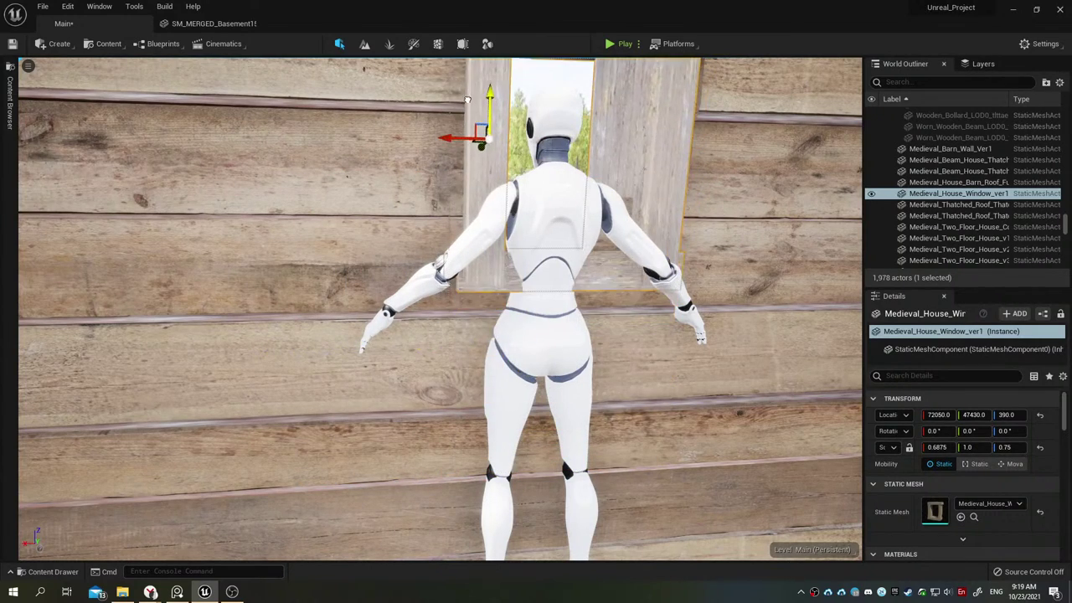
pyautogui.press('f')
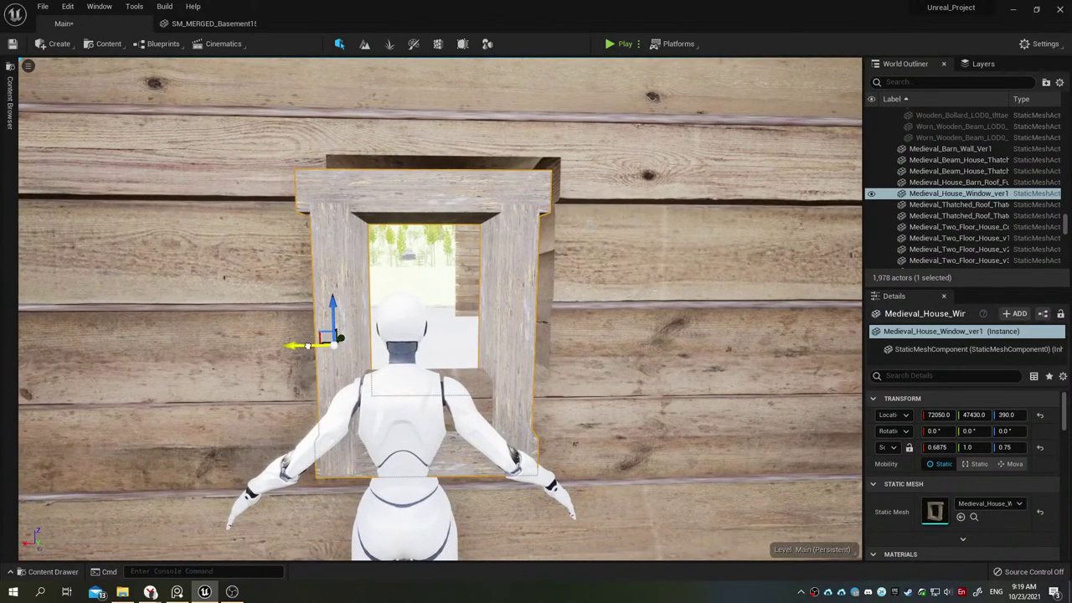
pyautogui.moveTo(307, 346); pyautogui.dragTo(311, 345)
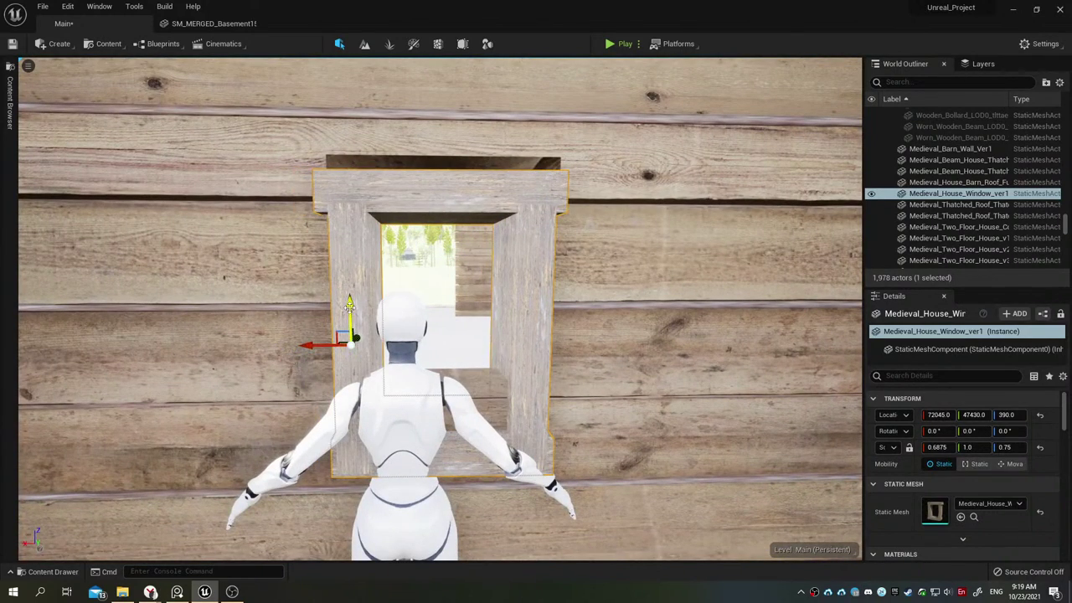
pyautogui.moveTo(349, 306)
pyautogui.mouseDown()
pyautogui.moveTo(350, 274)
pyautogui.moveTo(469, 277)
pyautogui.moveTo(596, 314)
pyautogui.mouseUp()
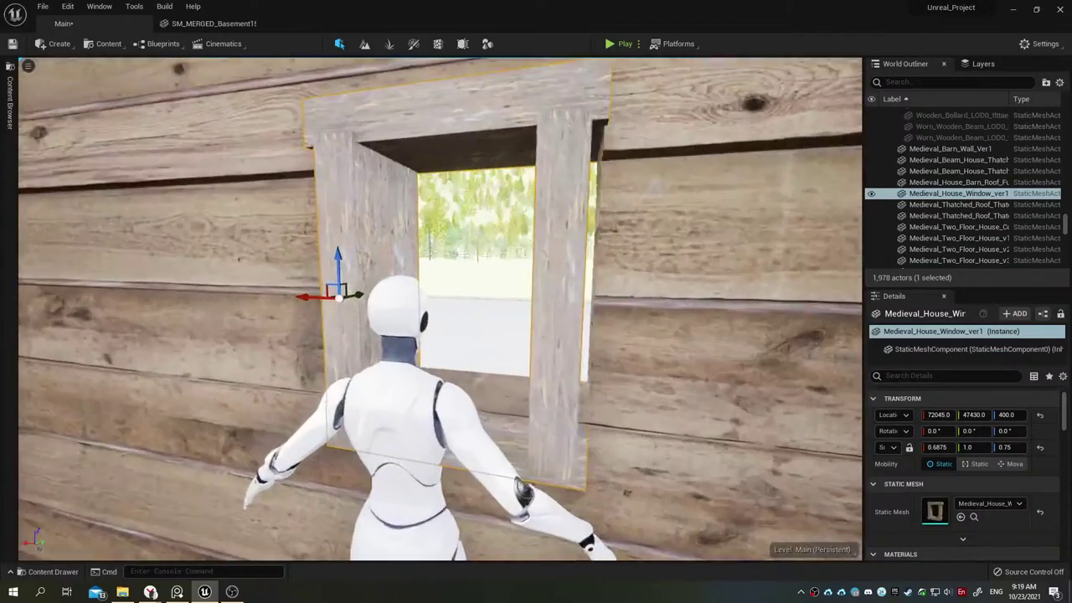
# Step: Move the mannequin left along the wall, away from the window
pyautogui.click(391, 436)
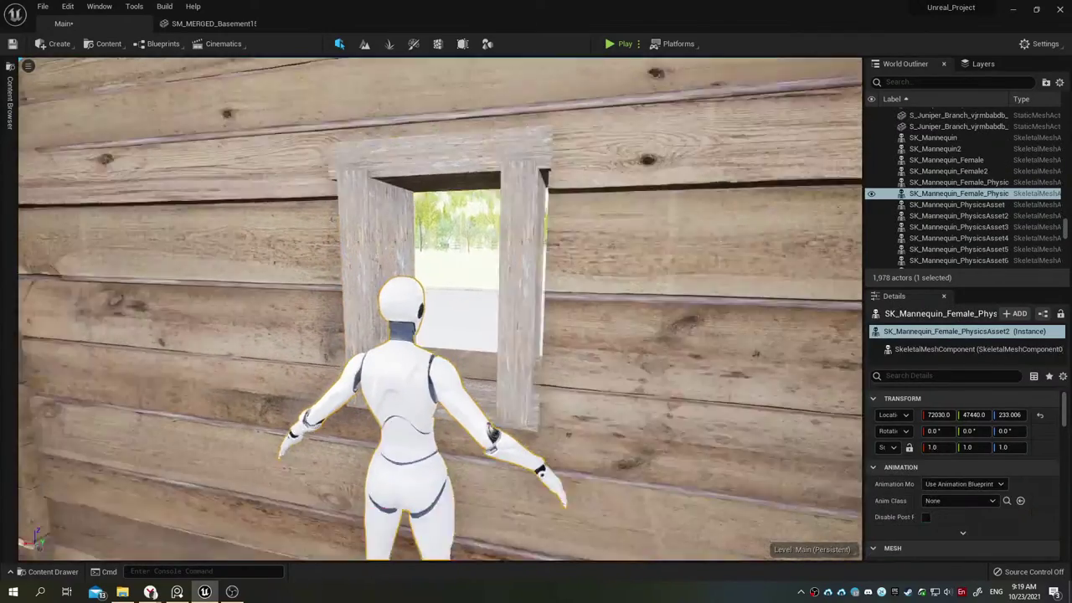
pyautogui.keyDown('alt'); pyautogui.moveTo(371, 448); pyautogui.dragTo(519, 452); pyautogui.keyUp('alt')
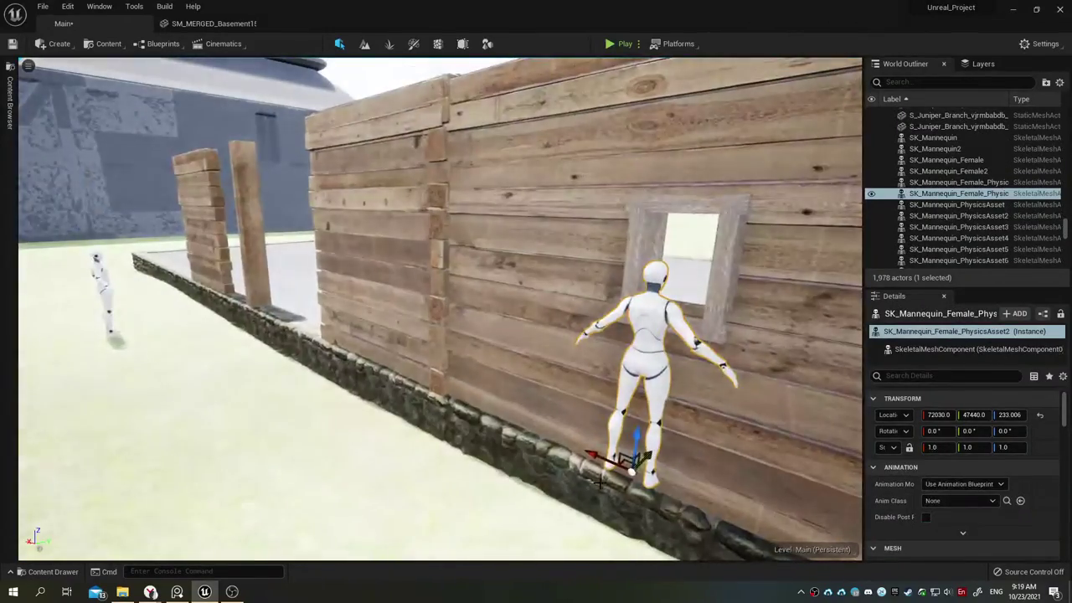
pyautogui.moveTo(628, 456)
pyautogui.mouseDown()
pyautogui.moveTo(411, 361)
pyautogui.moveTo(539, 433)
pyautogui.mouseUp()
pyautogui.scroll(5, 410, 362)
# Step: Fine-tune the window frame's height to Location Z 406 with Z scale 0.7
pyautogui.click(531, 435)
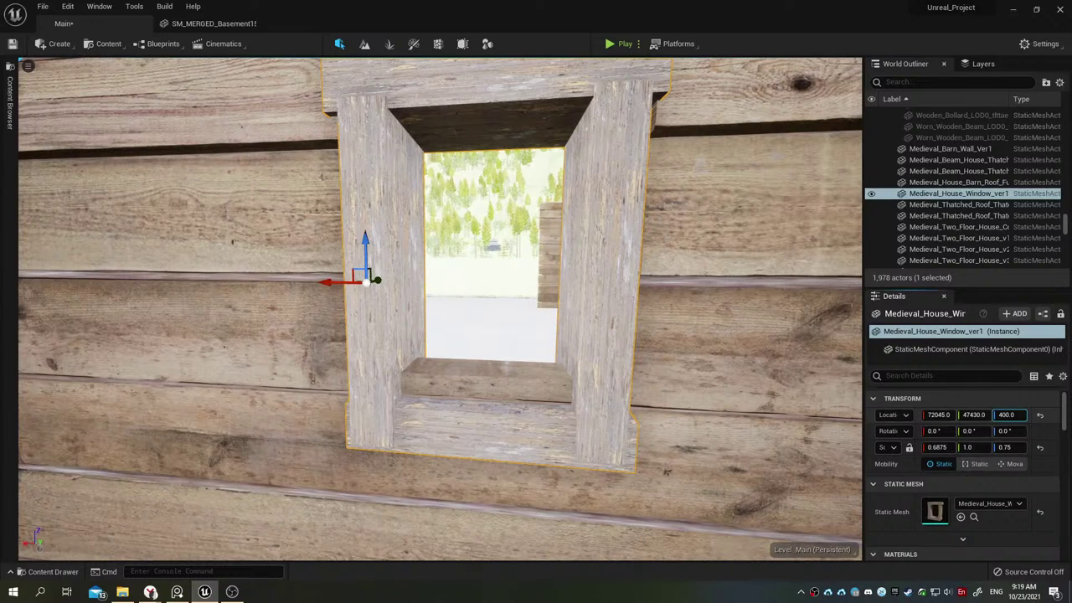
pyautogui.moveTo(1008, 414); pyautogui.dragTo(1015, 415)
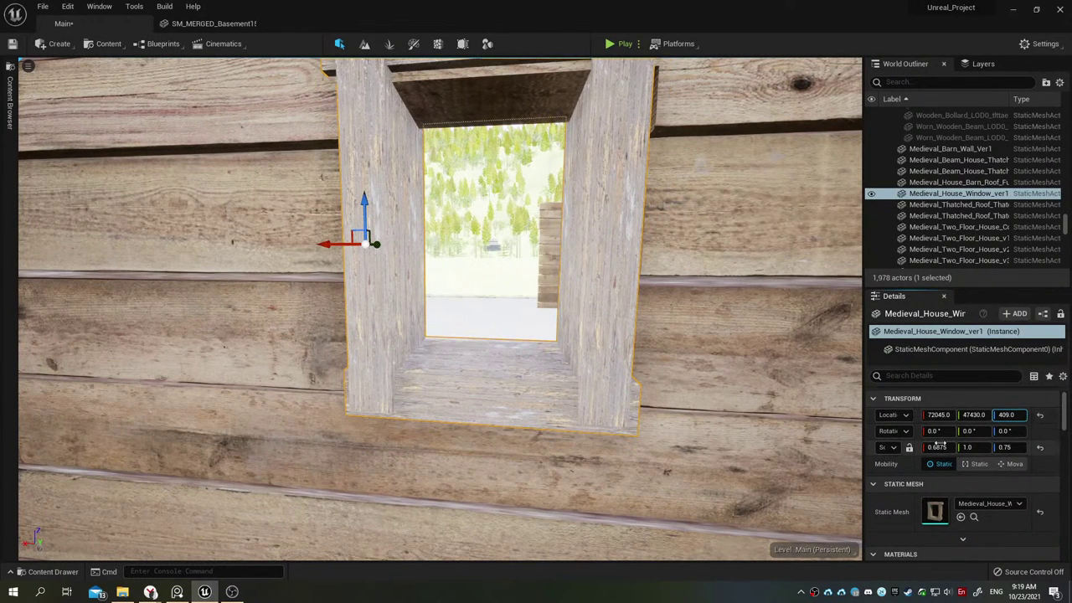
pyautogui.moveTo(1007, 447); pyautogui.dragTo(1001, 448)
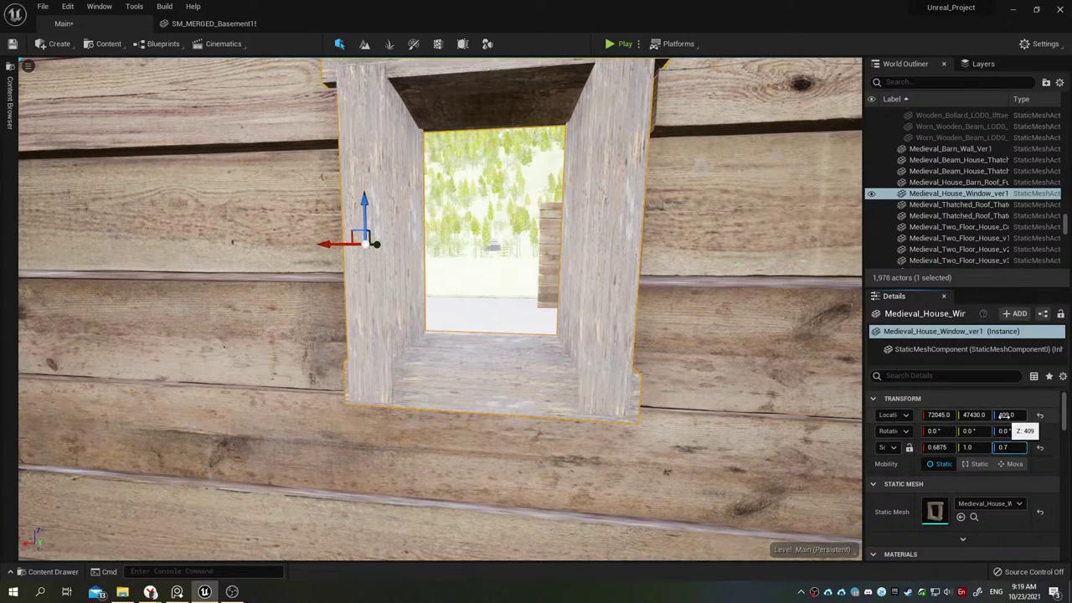
pyautogui.moveTo(1007, 414); pyautogui.dragTo(1004, 414)
pyautogui.scroll(2, 440, 308)
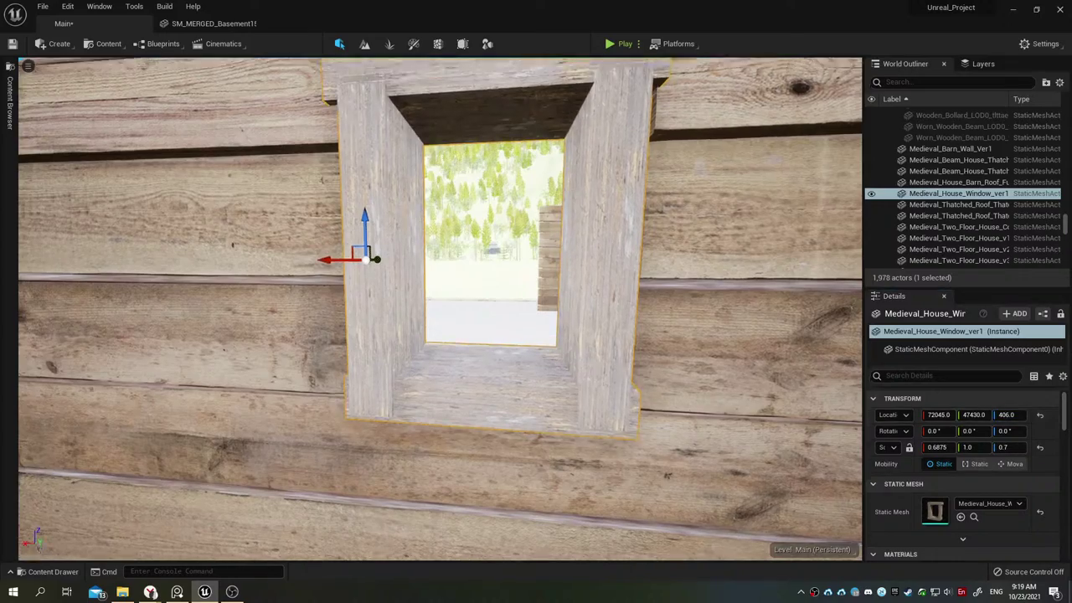
pyautogui.scroll(2, 439, 308)
pyautogui.scroll(2, 439, 308)
pyautogui.scroll(2, 440, 308)
# Step: Widen the frame to Scale X 0.7625 and shift it to Location X 72049
pyautogui.moveTo(440, 308)
pyautogui.mouseDown(button='right')
pyautogui.moveTo(440, 251)
pyautogui.moveTo(419, 276)
pyautogui.mouseUp(button='right')
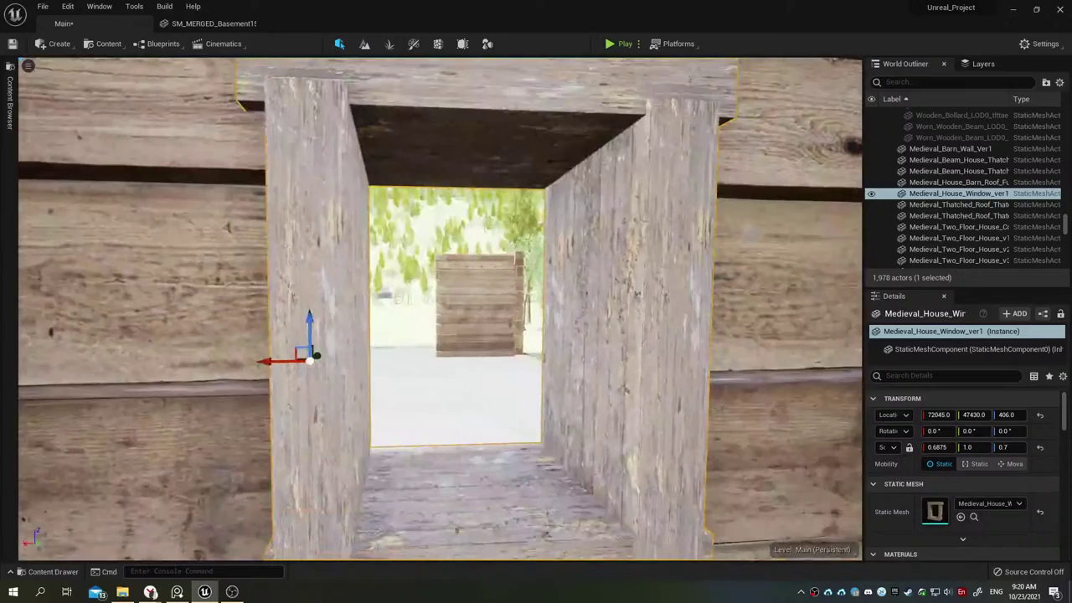
pyautogui.moveTo(774, 400); pyautogui.dragTo(761, 400, button='right')
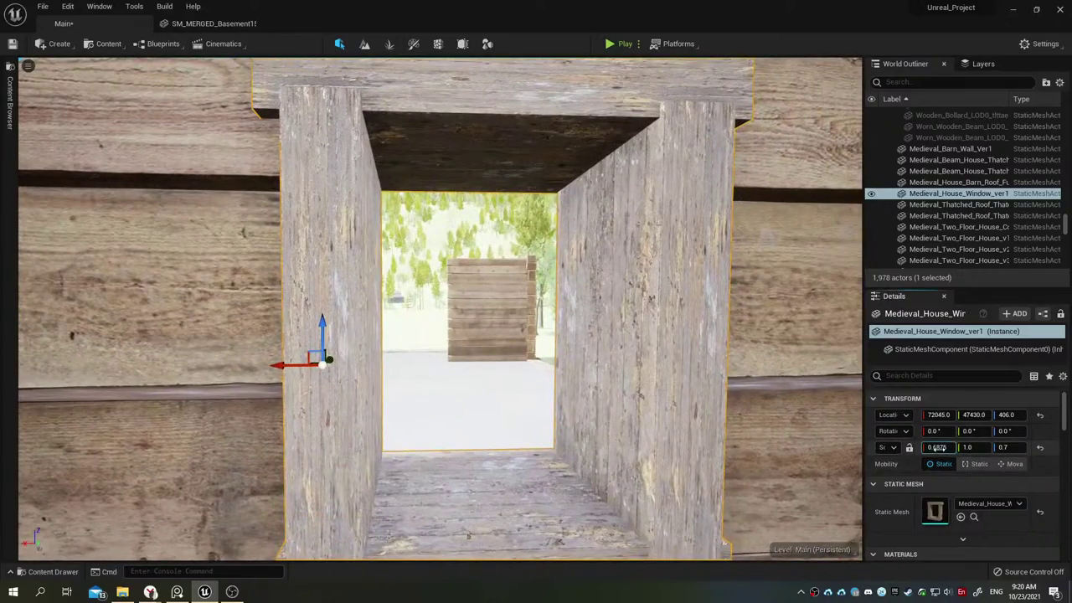
pyautogui.moveTo(936, 448); pyautogui.dragTo(963, 448)
pyautogui.moveTo(456, 343)
pyautogui.mouseDown(button='right')
pyautogui.moveTo(586, 335)
pyautogui.moveTo(469, 335)
pyautogui.mouseUp(button='right')
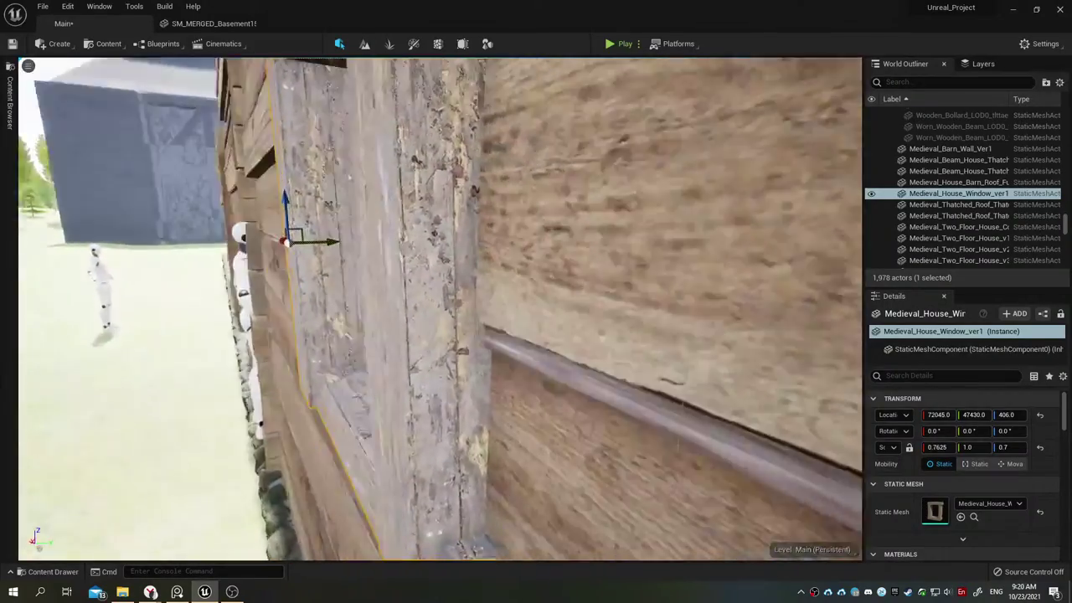
pyautogui.scroll(-3, 509, 294)
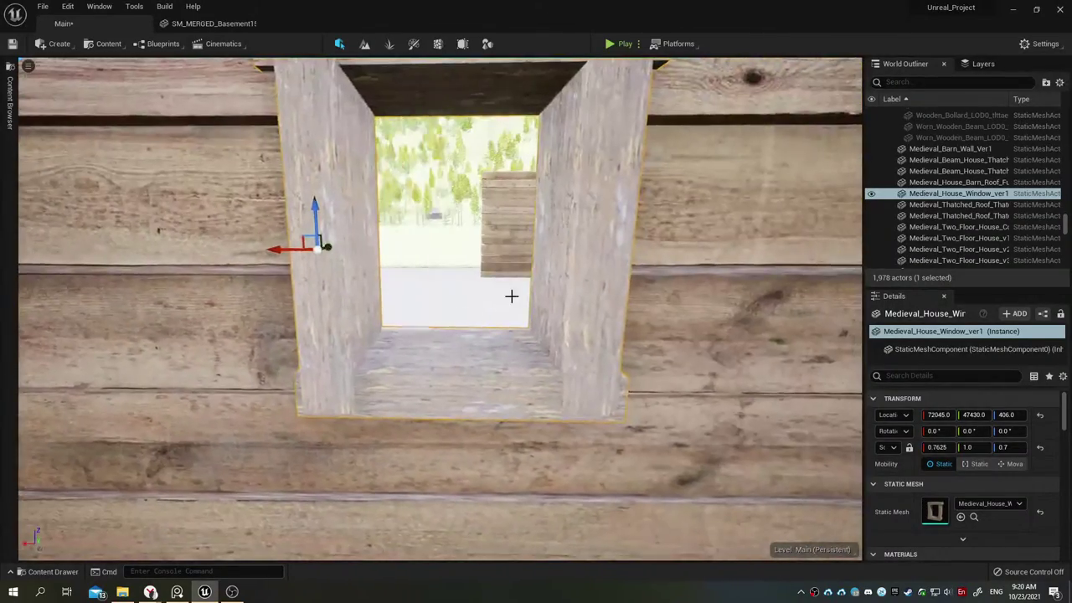
pyautogui.scroll(-3, 510, 294)
pyautogui.moveTo(942, 415); pyautogui.dragTo(942, 414)
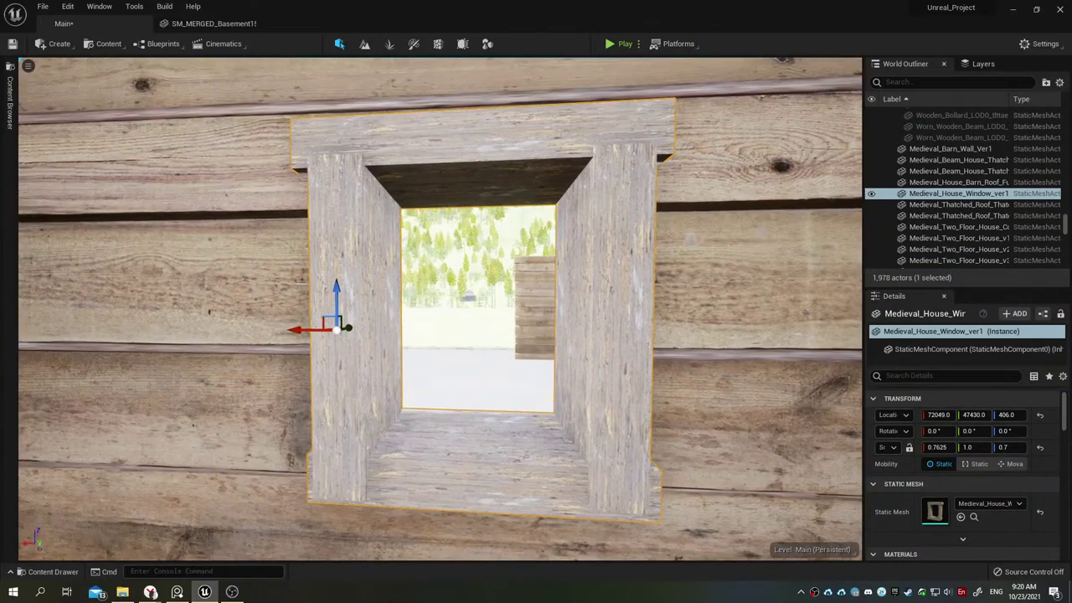
pyautogui.moveTo(435, 310)
pyautogui.mouseDown(button='right')
pyautogui.moveTo(586, 310)
pyautogui.moveTo(576, 306)
pyautogui.mouseUp(button='right')
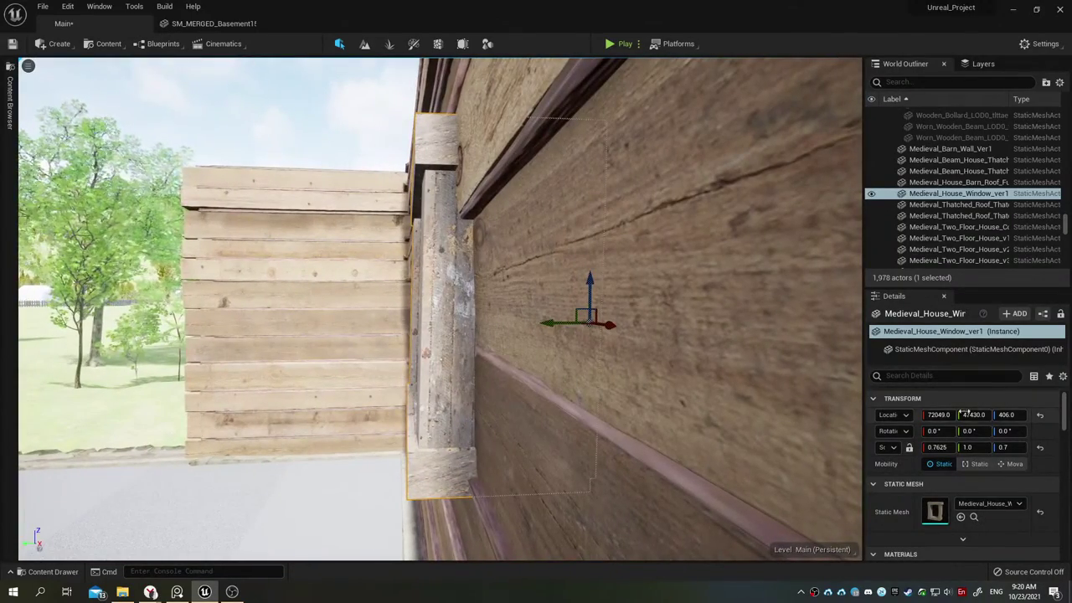
# Step: Reduce the window frame's Y scale to 0.8025 and set Location Y 47432 so it sits flush
pyautogui.moveTo(975, 447); pyautogui.dragTo(963, 448)
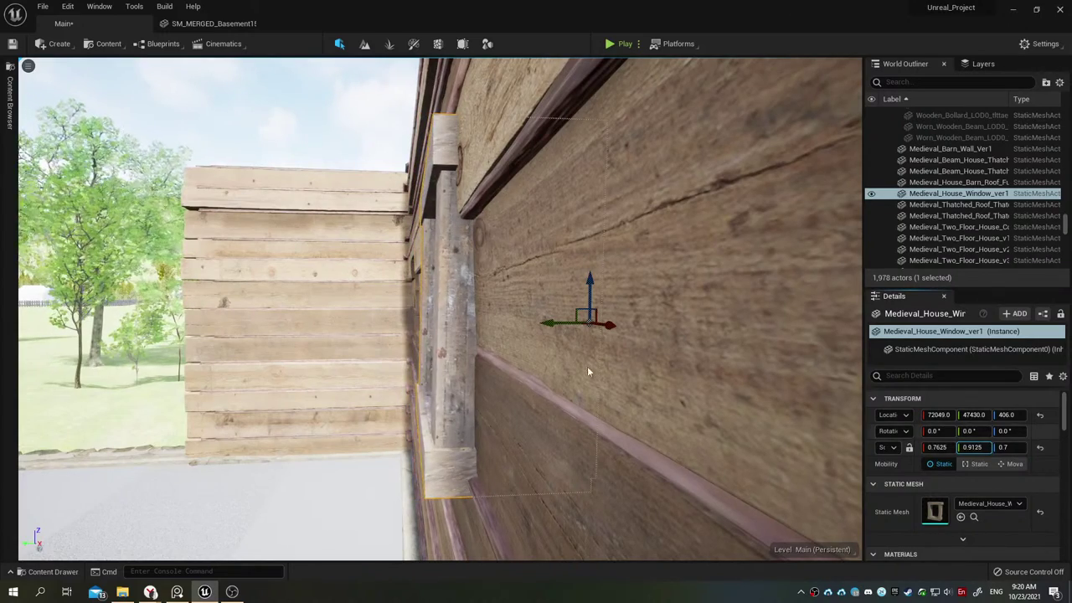
pyautogui.moveTo(588, 371); pyautogui.dragTo(611, 369, button='right')
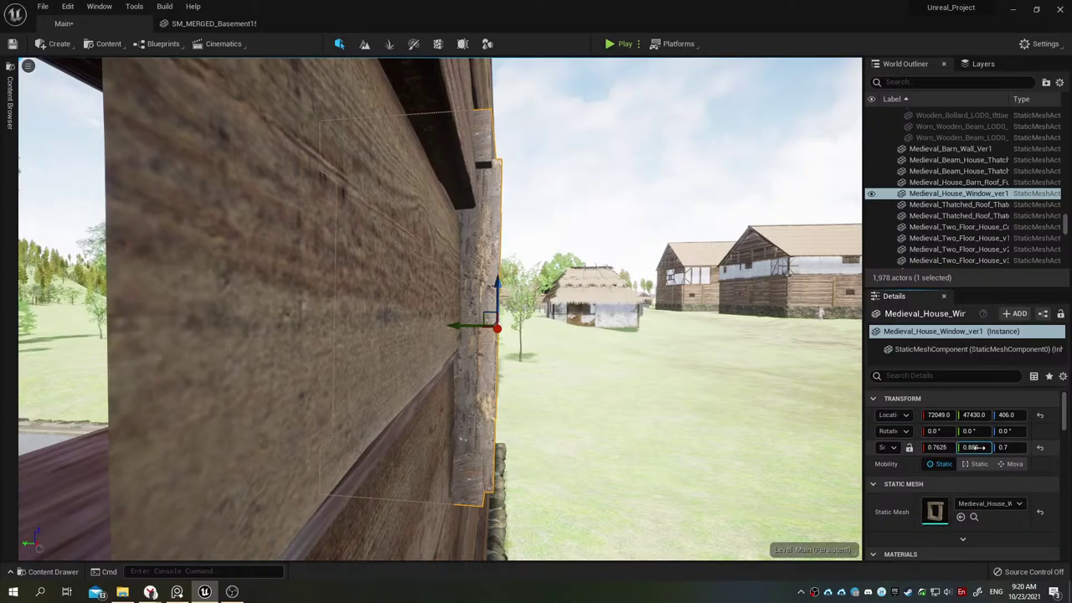
pyautogui.moveTo(438, 381); pyautogui.dragTo(599, 387, button='right')
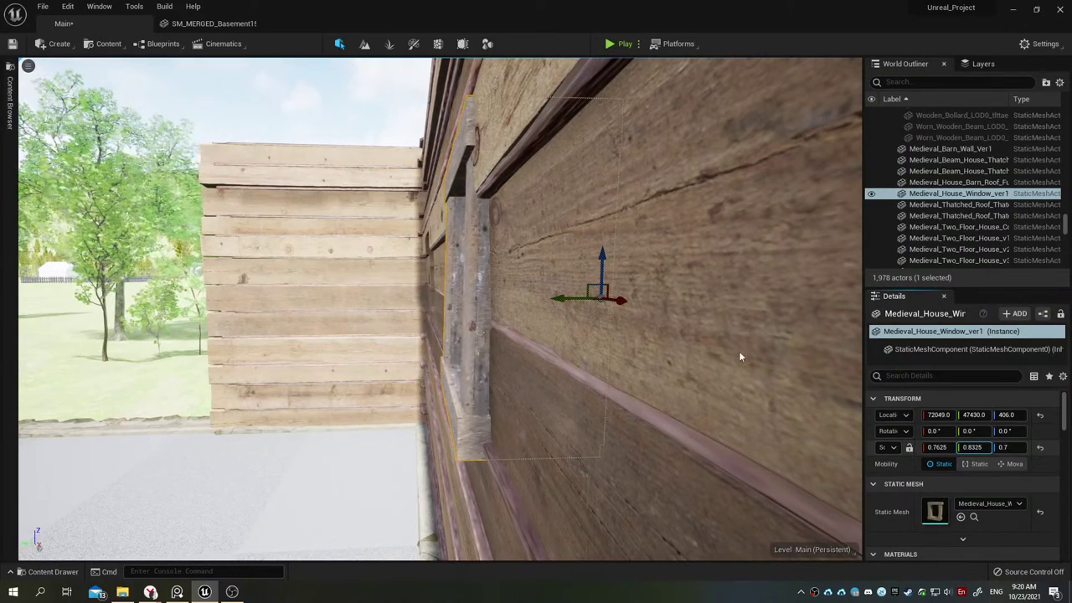
pyautogui.moveTo(984, 425)
pyautogui.mouseDown()
pyautogui.moveTo(997, 425)
pyautogui.moveTo(982, 415)
pyautogui.mouseUp()
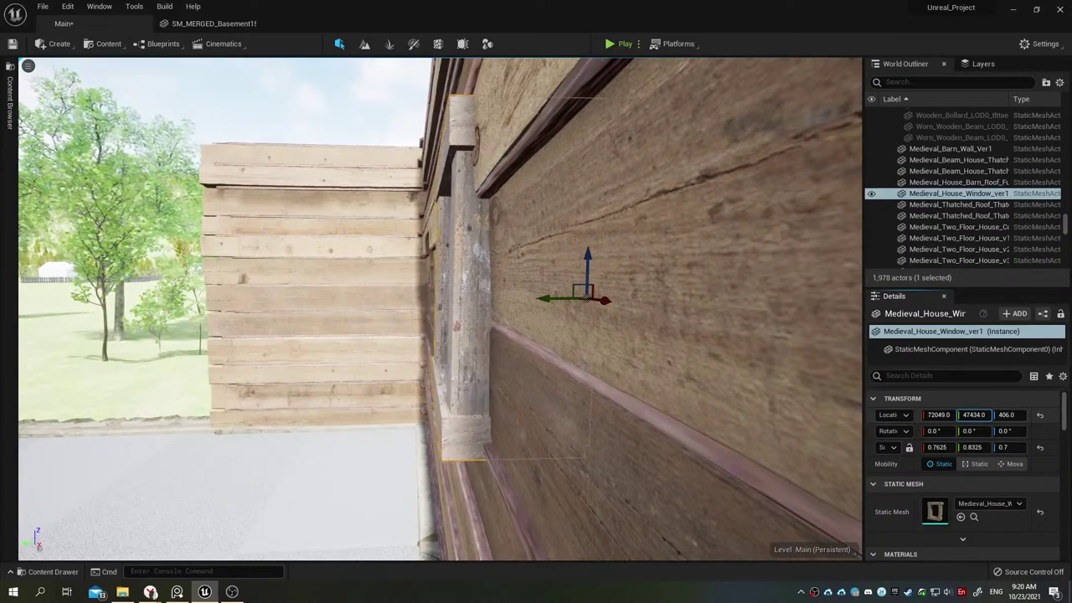
pyautogui.moveTo(638, 365); pyautogui.dragTo(503, 368, button='right')
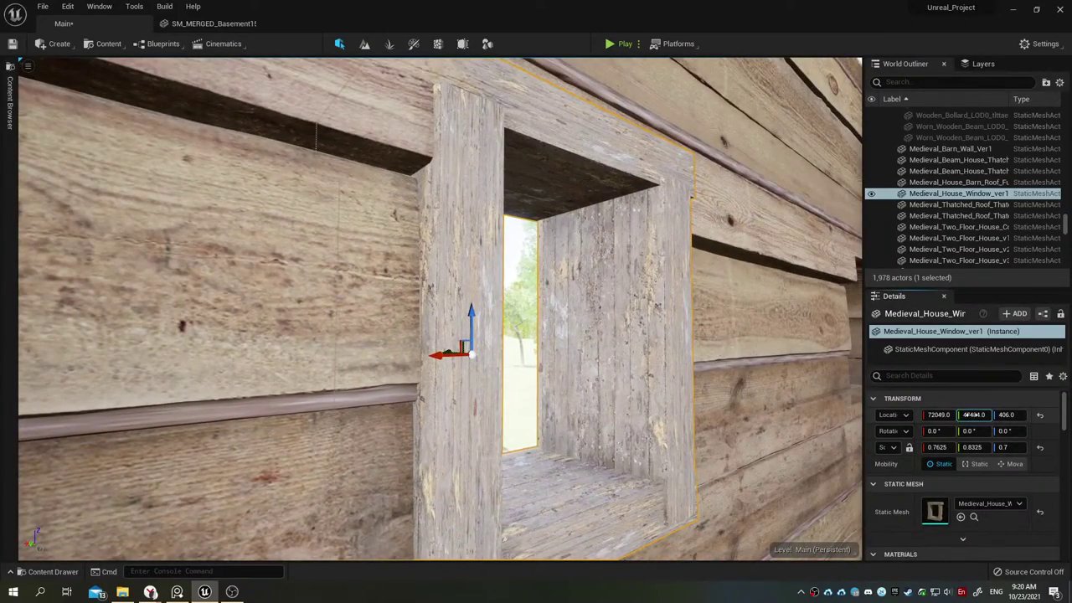
pyautogui.moveTo(971, 415); pyautogui.dragTo(963, 414)
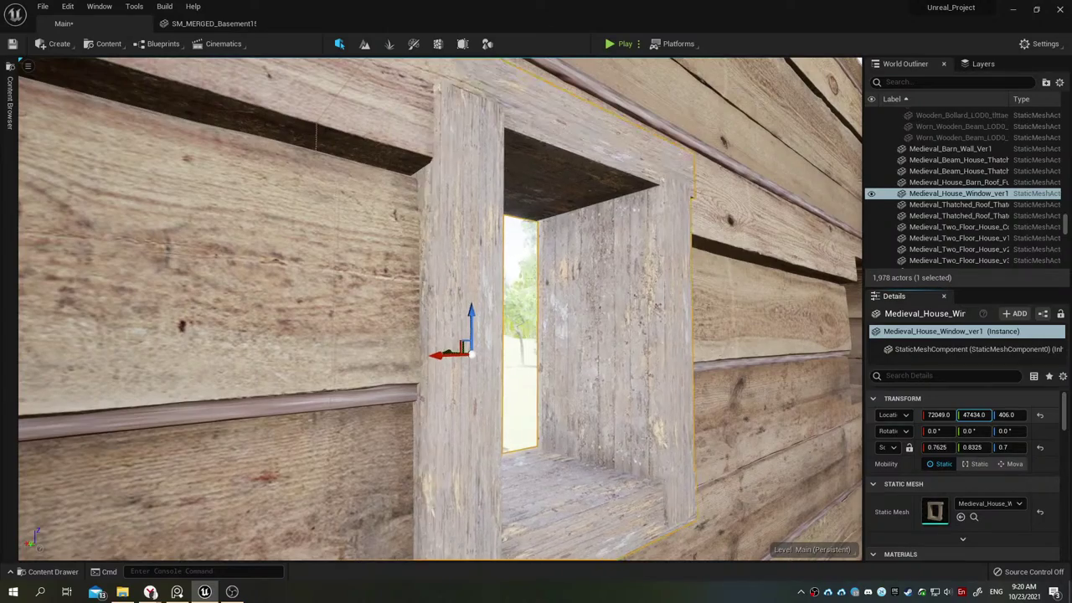
pyautogui.moveTo(608, 381)
pyautogui.mouseDown(button='right')
pyautogui.moveTo(587, 335)
pyautogui.moveTo(536, 310)
pyautogui.mouseUp(button='right')
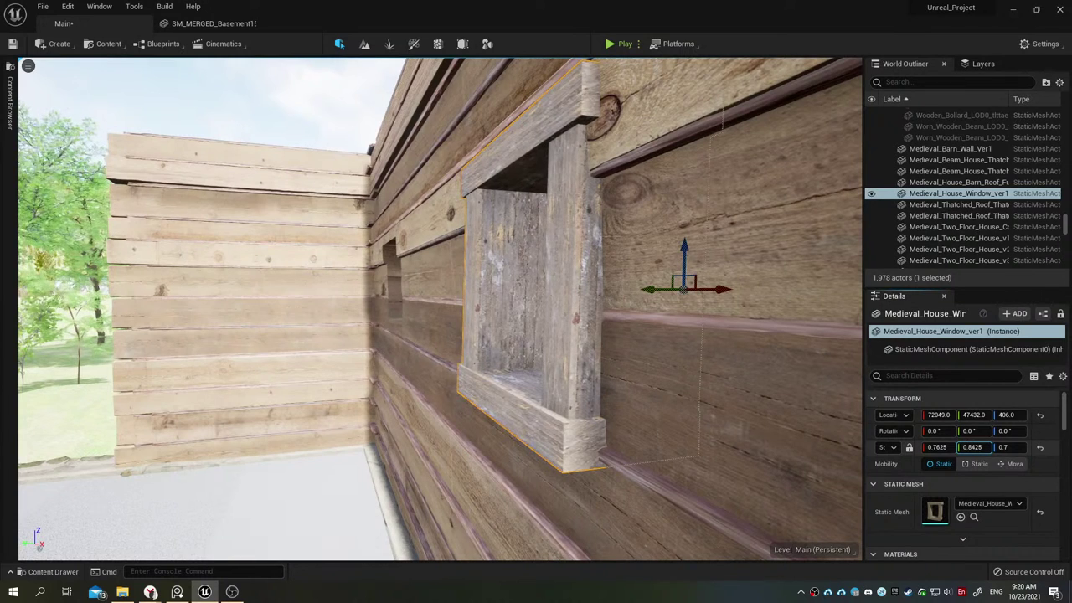
pyautogui.moveTo(972, 447); pyautogui.dragTo(955, 447)
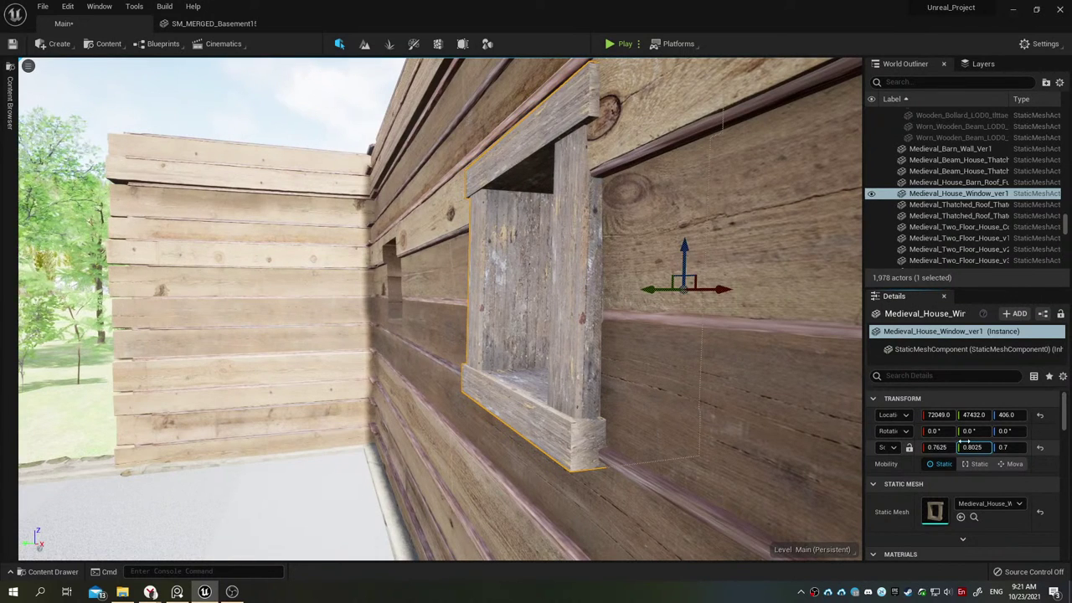
pyautogui.moveTo(591, 364); pyautogui.dragTo(590, 363, button='right')
# Step: Duplicate the window frame with Ctrl+D and slide the copy left to the second opening
pyautogui.hotkey('ctrl', 'd')
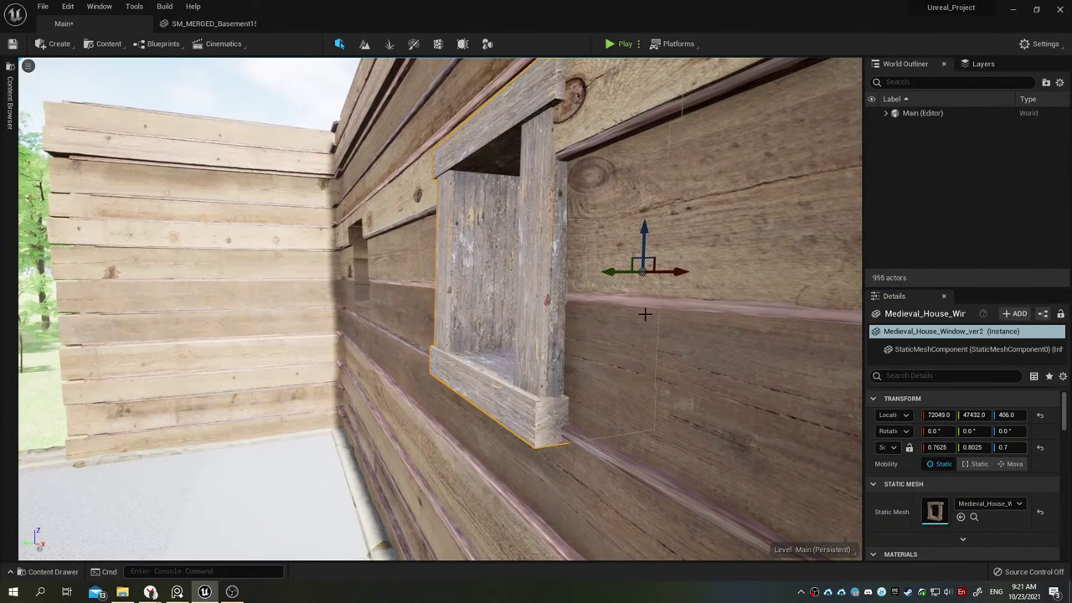
pyautogui.moveTo(674, 271); pyautogui.dragTo(410, 250)
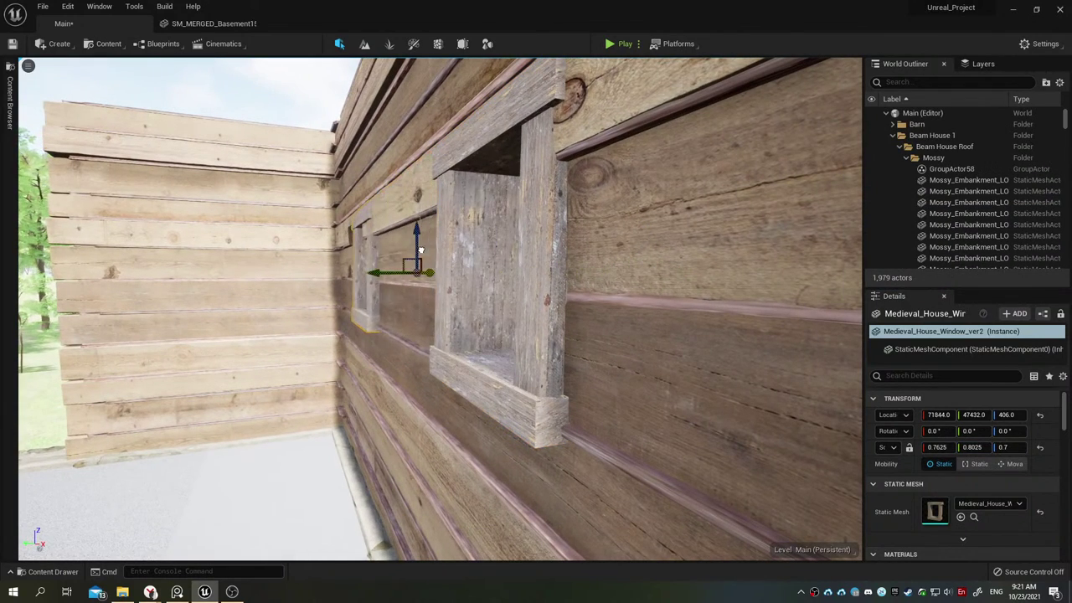
pyautogui.press('f')
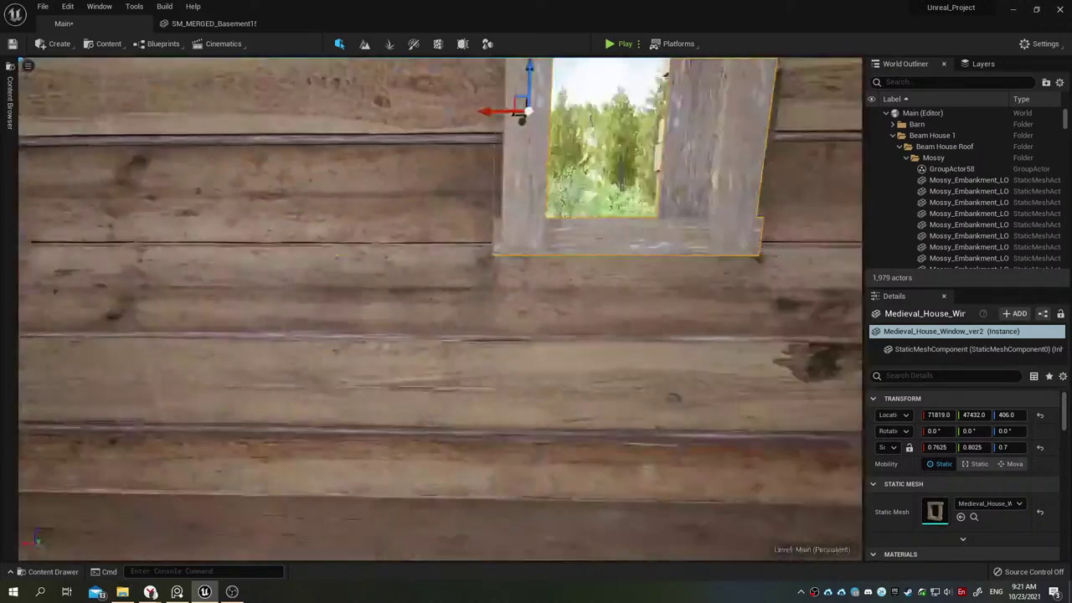
pyautogui.scroll(2, 376, 294)
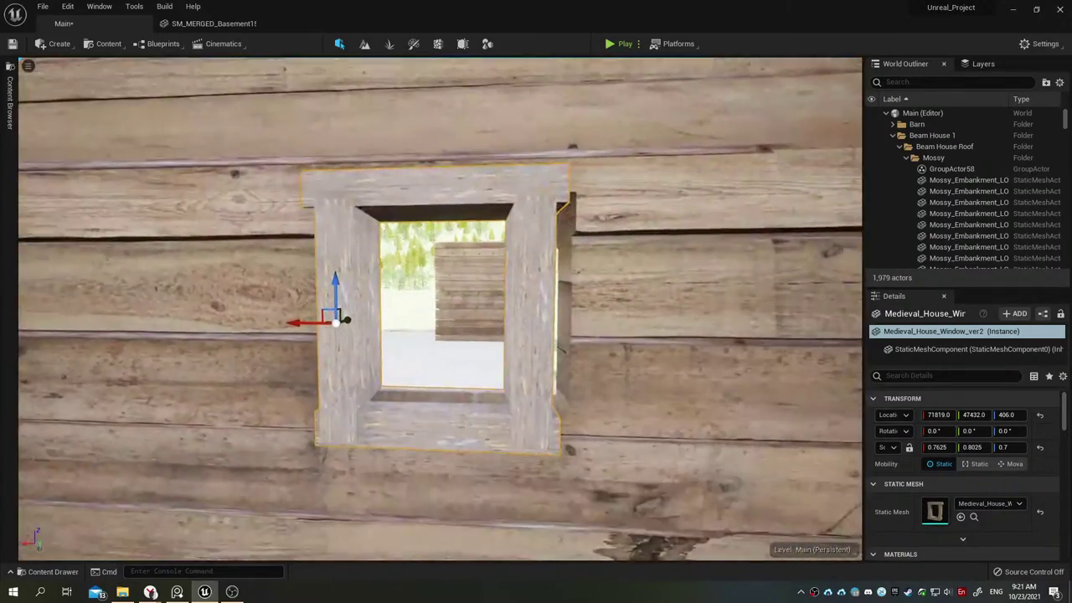
pyautogui.scroll(3, 376, 294)
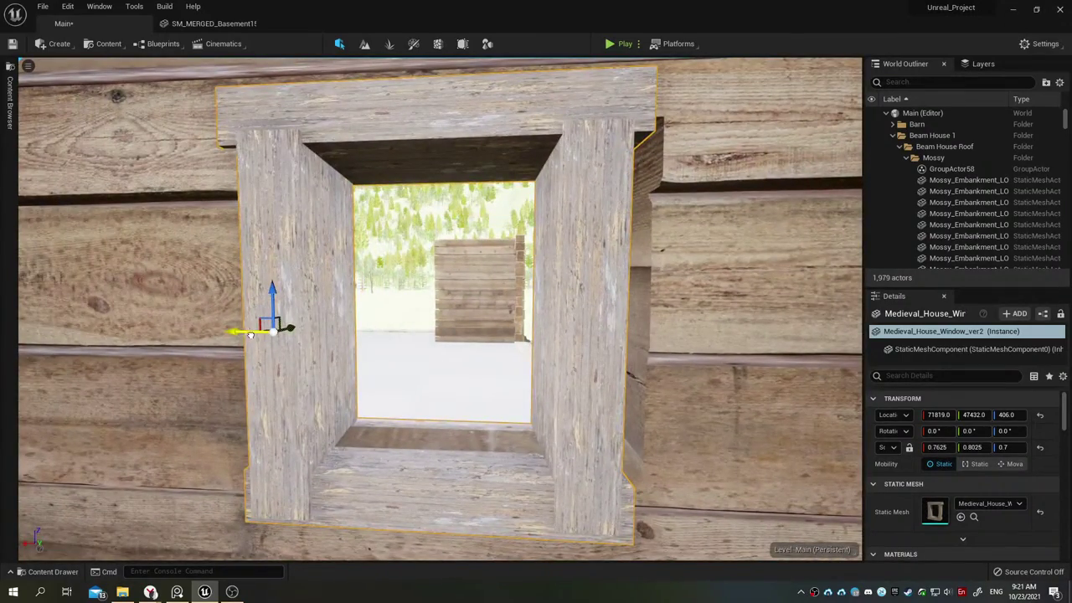
# Step: Fine-tune the copy to 71809, 47432, 407, level with the first window
pyautogui.moveTo(253, 336); pyautogui.dragTo(255, 337)
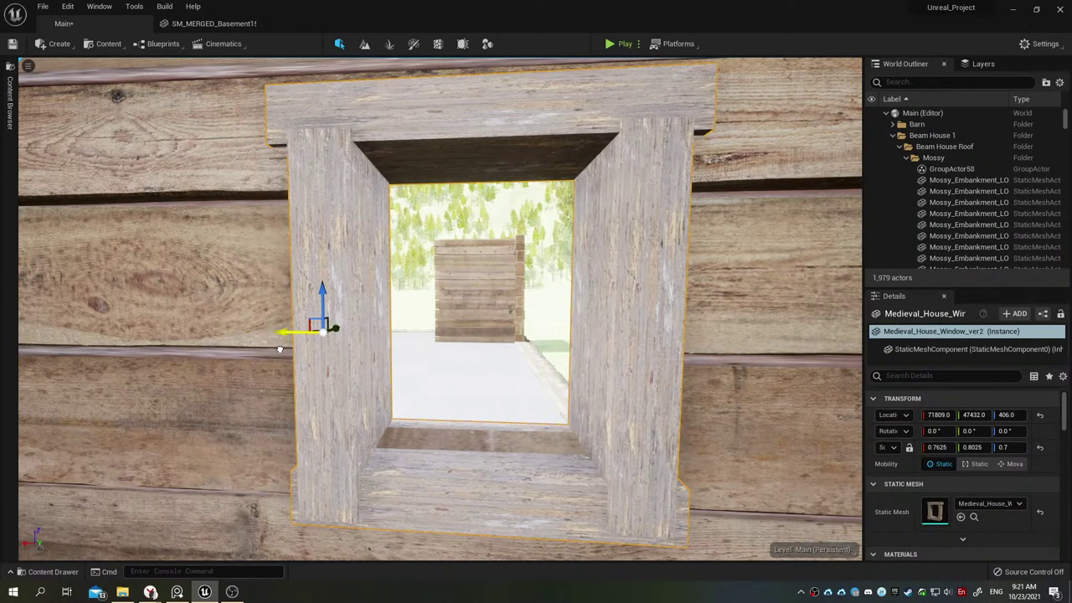
pyautogui.moveTo(277, 347)
pyautogui.mouseDown()
pyautogui.moveTo(261, 343)
pyautogui.moveTo(282, 350)
pyautogui.mouseUp()
pyautogui.moveTo(282, 350); pyautogui.dragTo(252, 360, button='right')
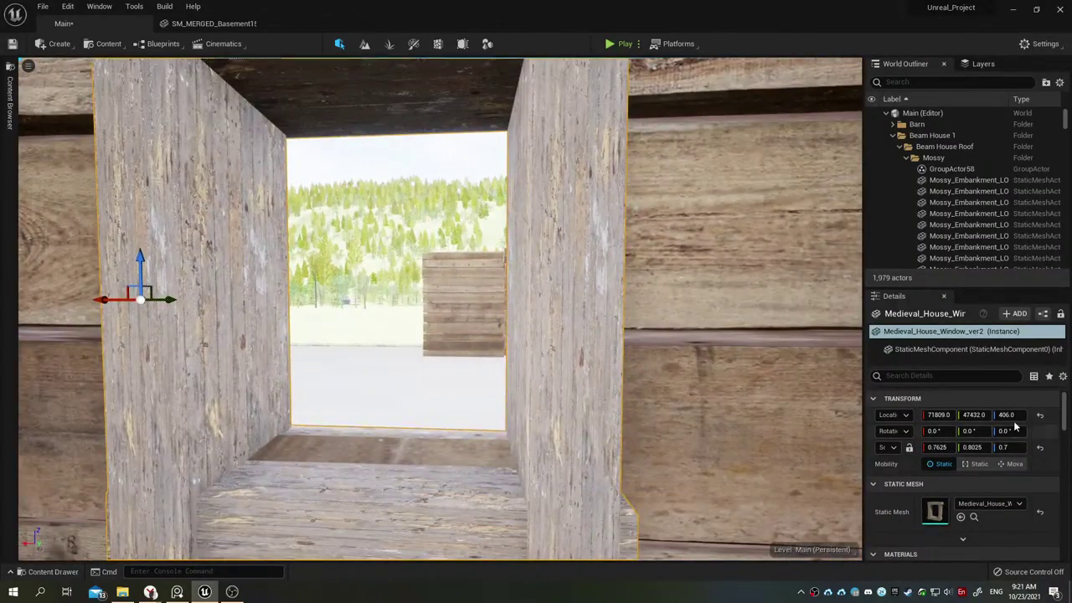
pyautogui.moveTo(1005, 415); pyautogui.dragTo(1010, 415)
pyautogui.moveTo(436, 335)
pyautogui.mouseDown(button='right')
pyautogui.moveTo(436, 318)
pyautogui.moveTo(436, 351)
pyautogui.moveTo(435, 335)
pyautogui.mouseUp(button='right')
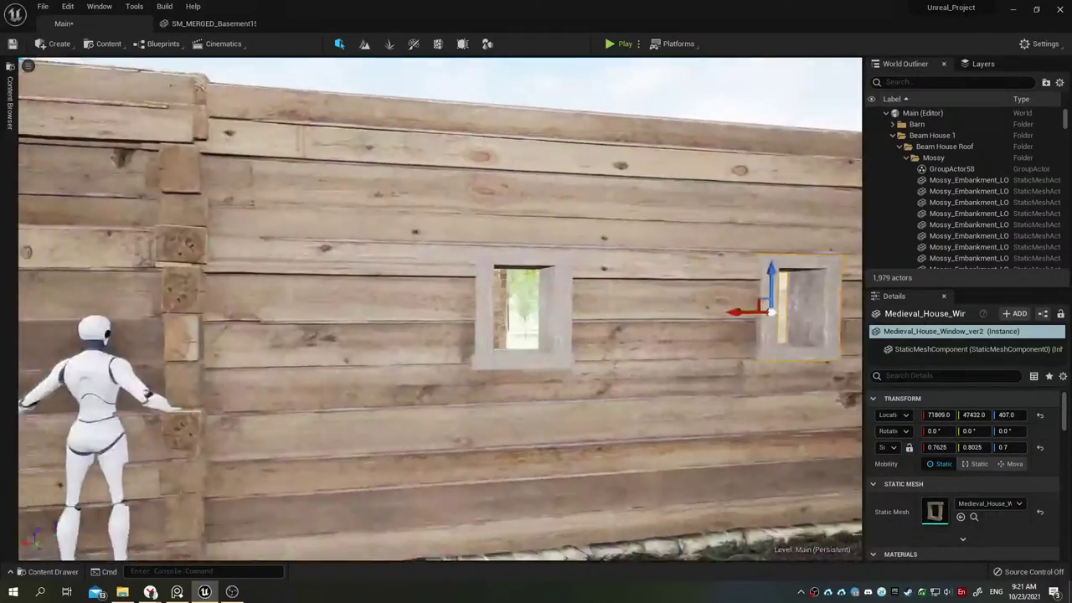
pyautogui.moveTo(436, 335)
pyautogui.mouseDown(button='right')
pyautogui.moveTo(610, 430)
pyautogui.moveTo(587, 402)
pyautogui.moveTo(536, 401)
pyautogui.mouseUp(button='right')
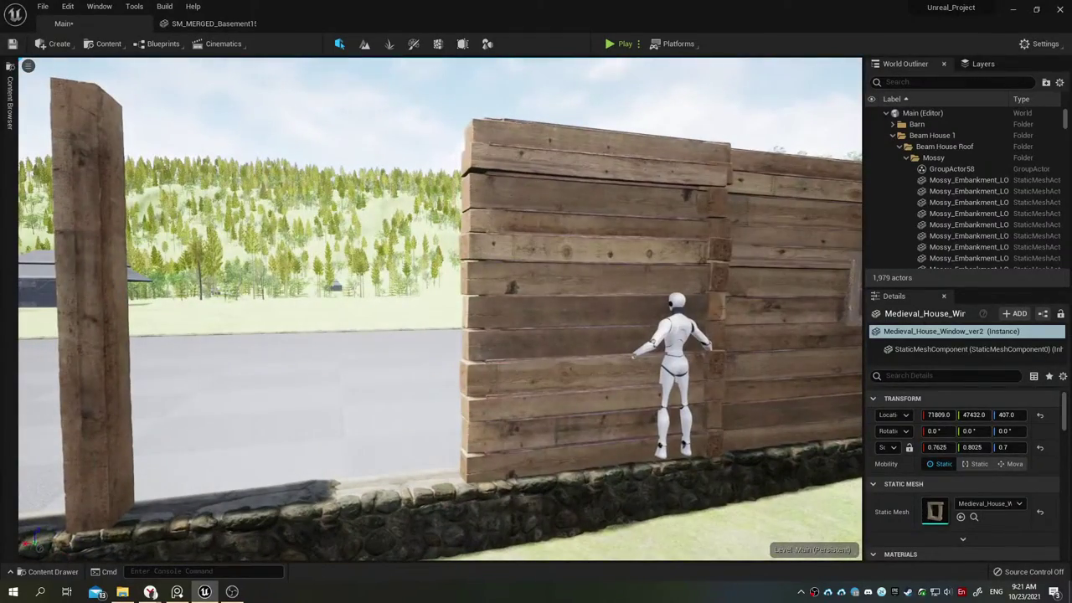
pyautogui.click(609, 430)
# Step: Drag Medieval_Barn_Doorway from the Medieval_Barn folder into the scene
pyautogui.click(53, 571)
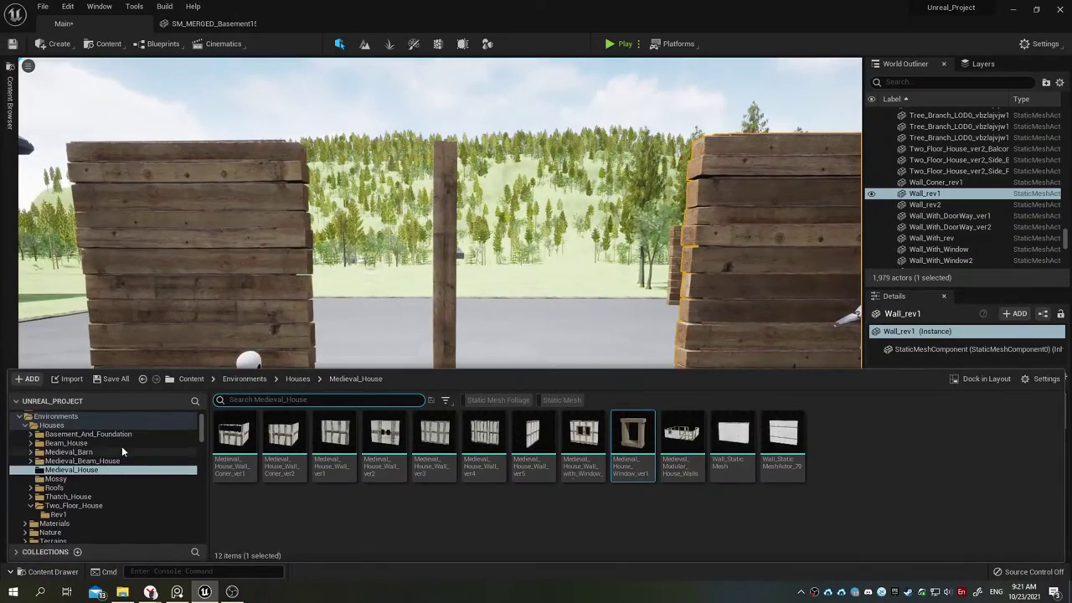
pyautogui.click(84, 452)
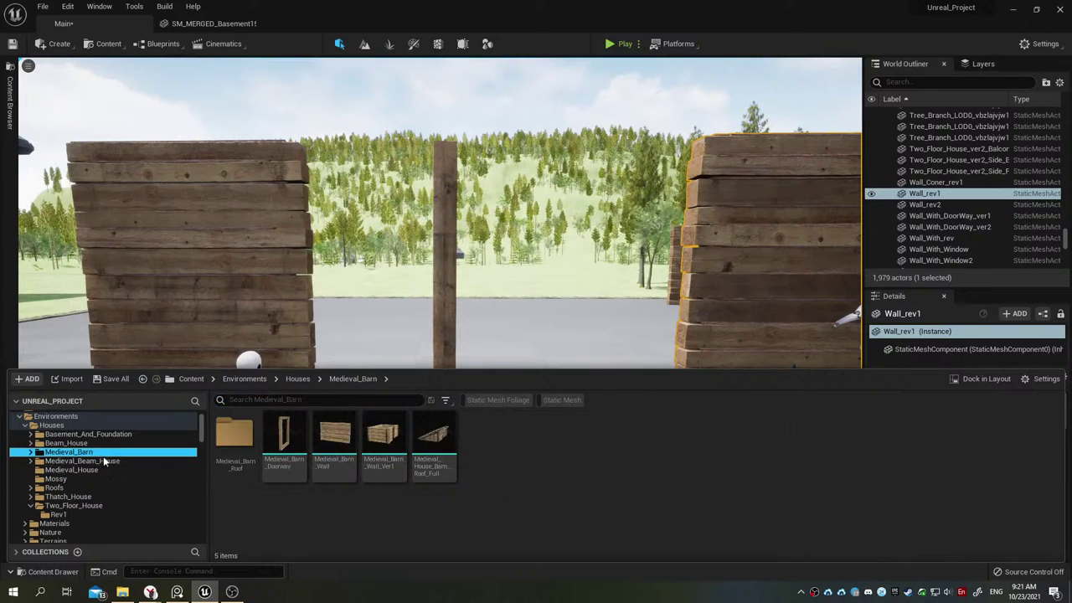
pyautogui.moveTo(281, 442)
pyautogui.mouseDown()
pyautogui.moveTo(544, 385)
pyautogui.moveTo(562, 411)
pyautogui.moveTo(573, 269)
pyautogui.mouseUp()
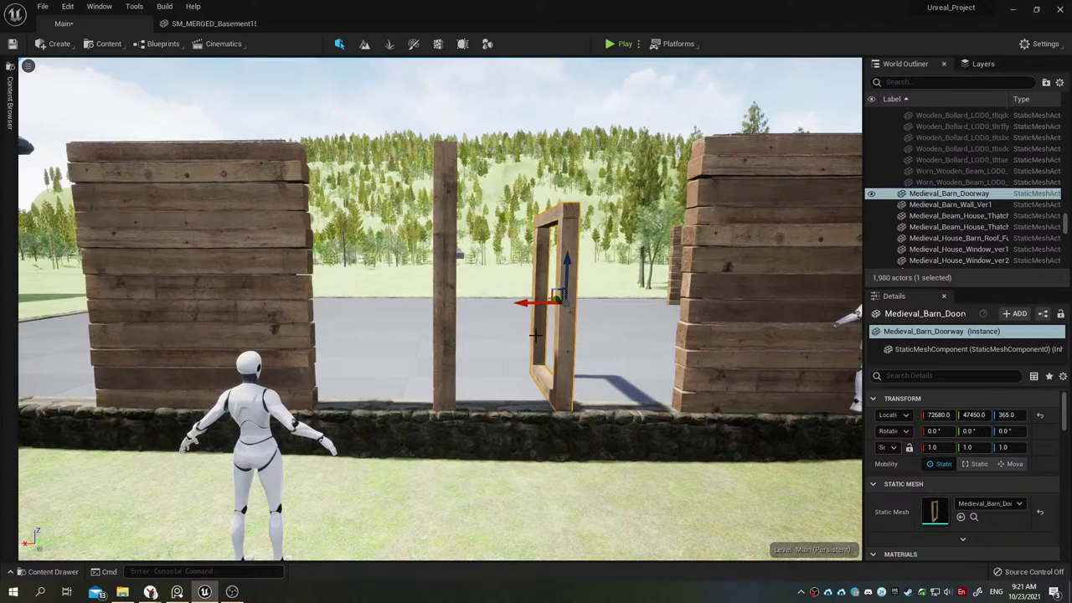
pyautogui.moveTo(534, 335)
pyautogui.mouseDown(button='right')
pyautogui.moveTo(551, 348)
pyautogui.moveTo(536, 318)
pyautogui.mouseUp(button='right')
# Step: Rotate the doorway to -90° on Z and slide it into the gap between the walls
pyautogui.press('e')
pyautogui.moveTo(553, 251)
pyautogui.mouseDown()
pyautogui.moveTo(518, 284)
pyautogui.moveTo(591, 285)
pyautogui.moveTo(477, 301)
pyautogui.mouseUp()
pyautogui.press('w')
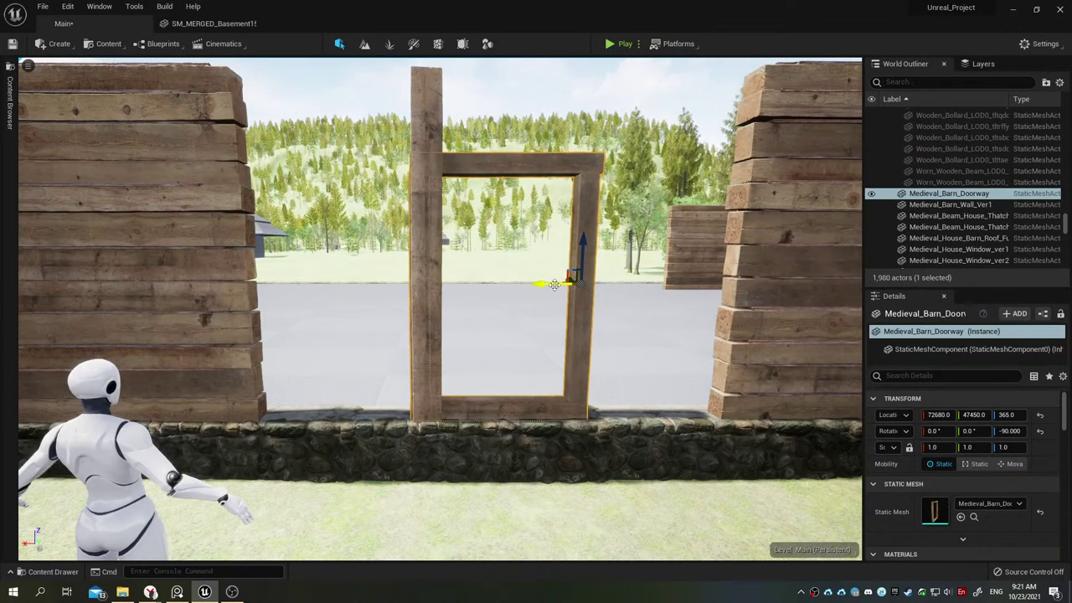
pyautogui.moveTo(554, 285); pyautogui.dragTo(690, 306)
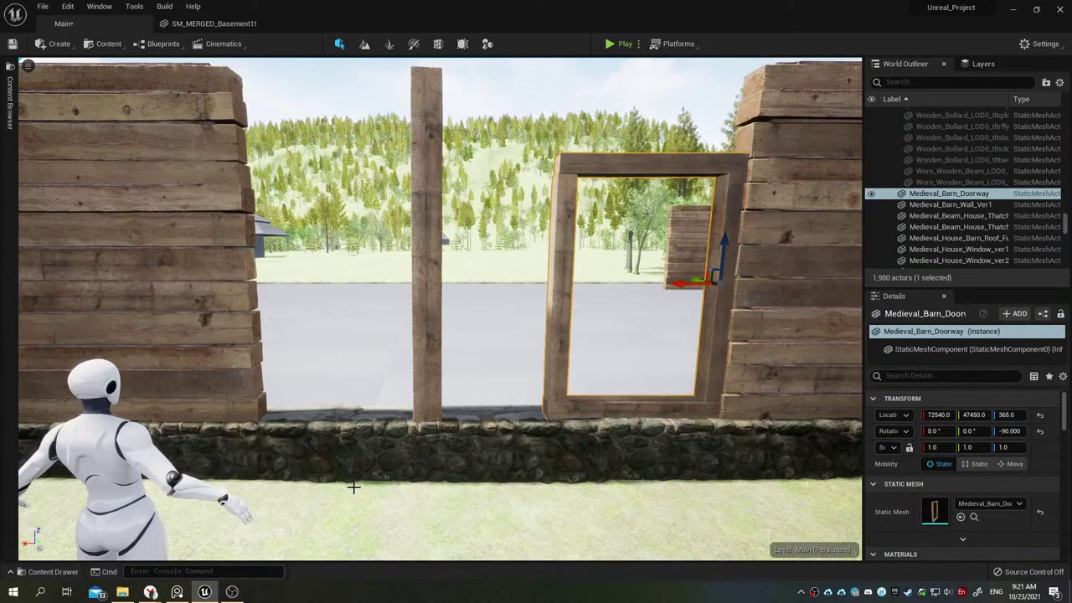
pyautogui.click(179, 592)
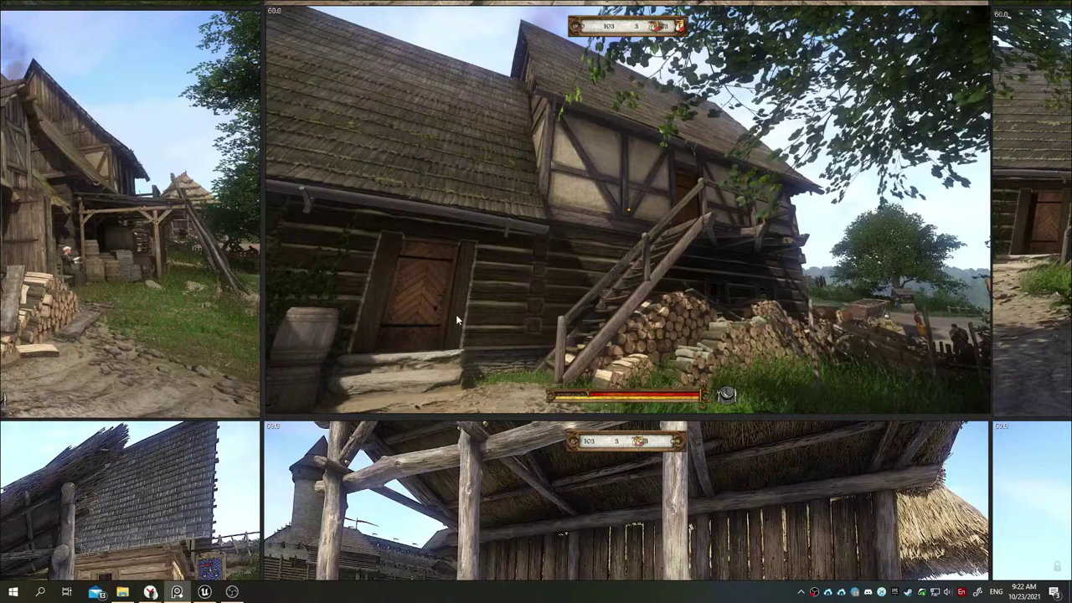
# Step: Zoom into the doorway in the PureRef screenshot, then return to Unreal focused on the placed doorway
pyautogui.scroll(2, 456, 320)
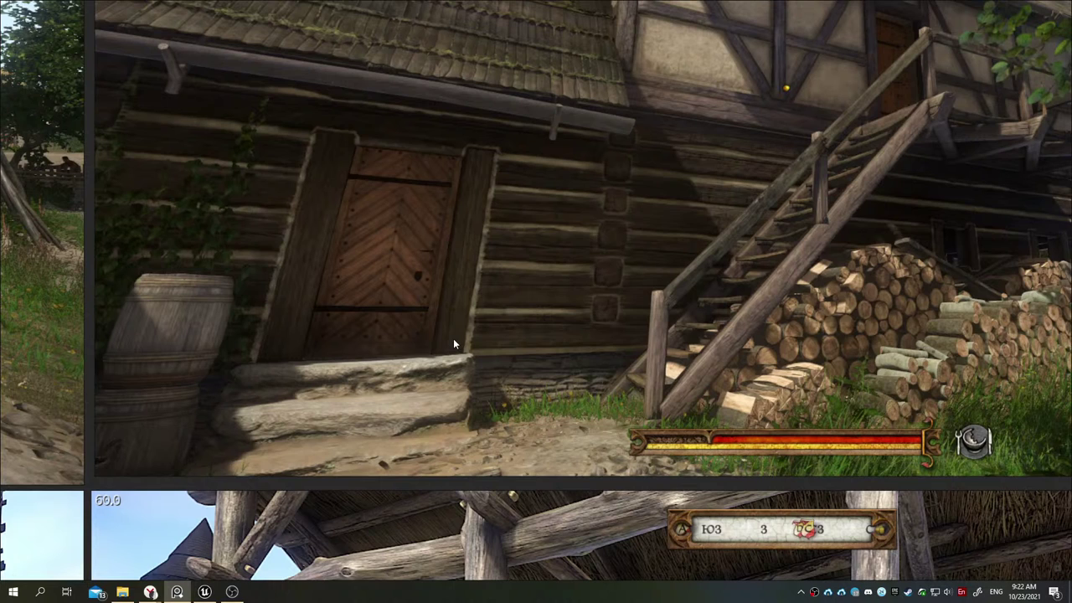
pyautogui.hotkey('alt', 'Tab')
pyautogui.press('f')
pyautogui.press('d')
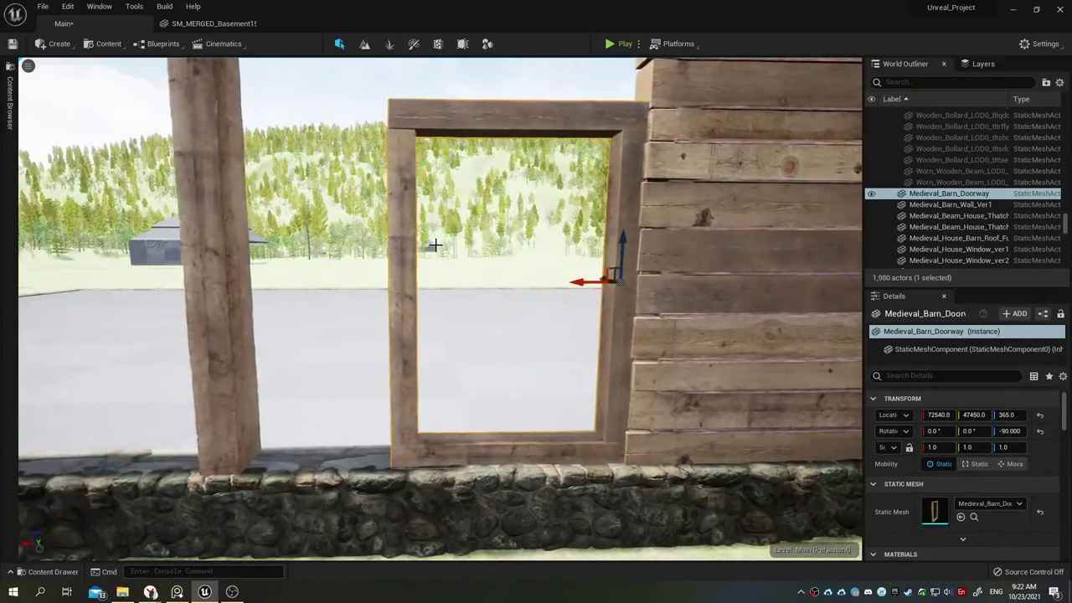
# Step: Nudge the barn doorway along X and slide the Wooden_Beam flush against its frame
pyautogui.moveTo(579, 282); pyautogui.dragTo(421, 282)
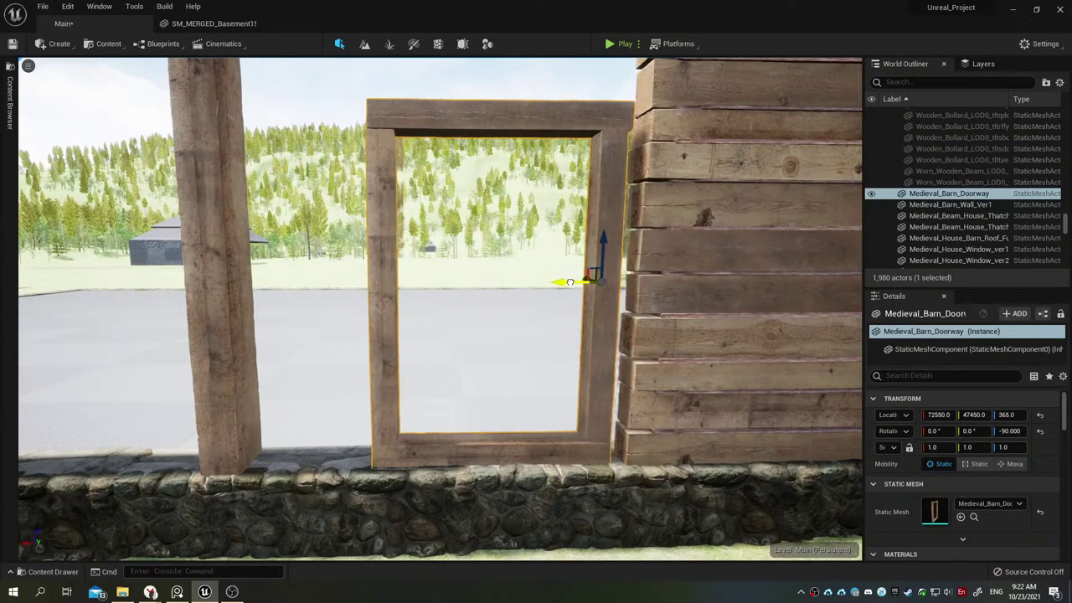
pyautogui.click(216, 260)
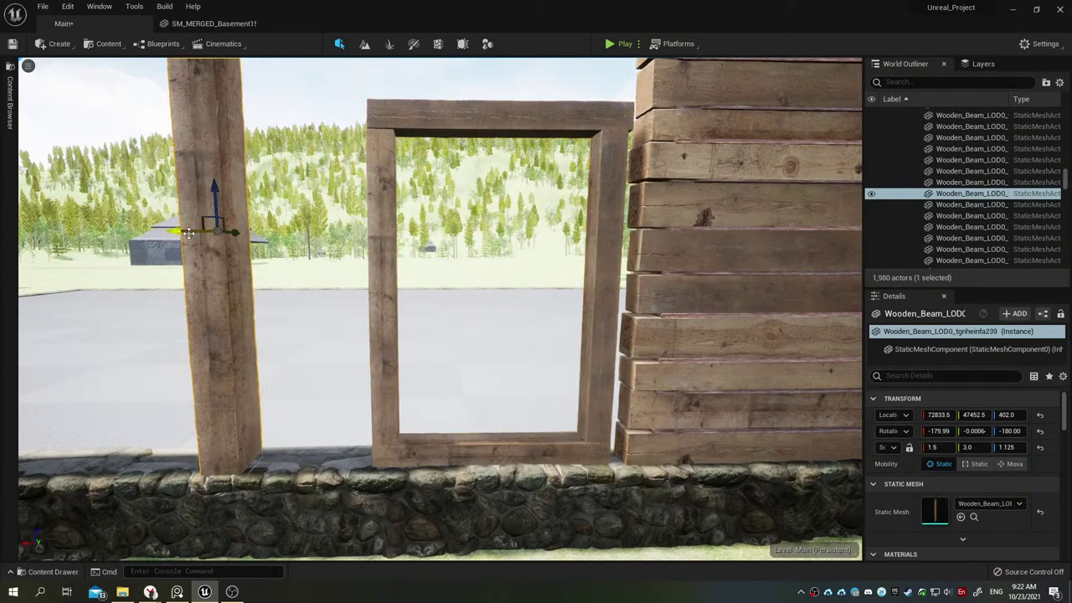
pyautogui.moveTo(189, 233); pyautogui.dragTo(605, 297)
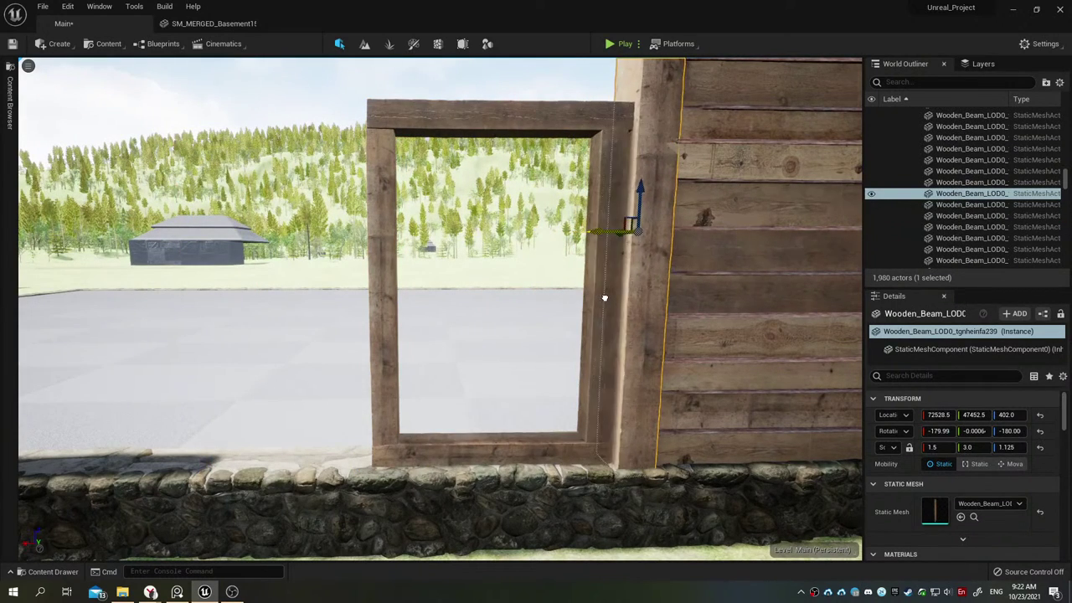
pyautogui.moveTo(606, 298); pyautogui.dragTo(670, 294, button='right')
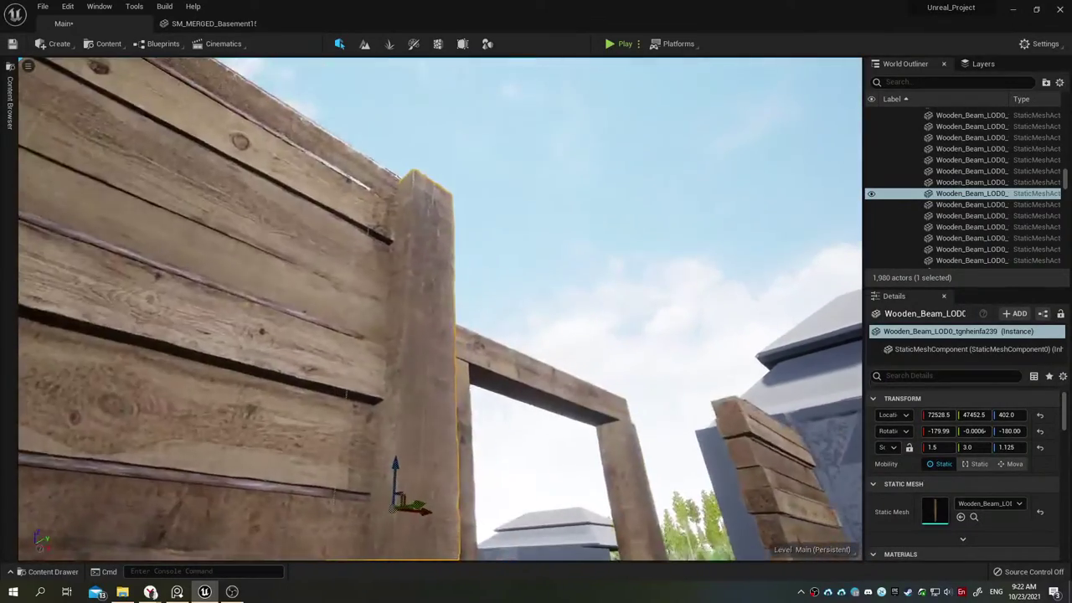
# Step: Check the fit around the frame and nudge the doorway to 72550, 47450, 365
pyautogui.moveTo(606, 298); pyautogui.dragTo(605, 297, button='right')
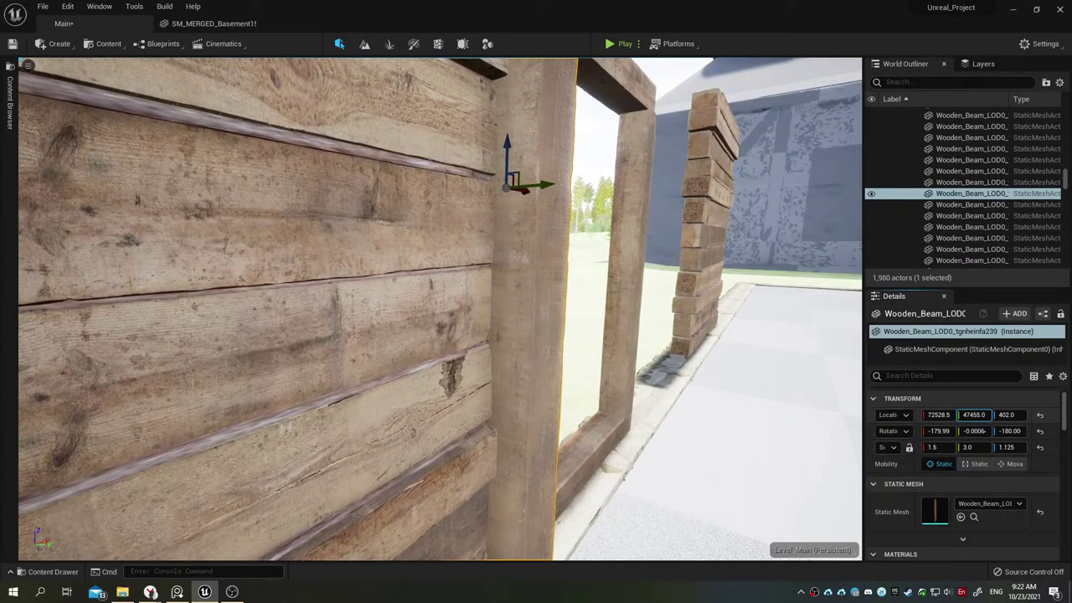
pyautogui.moveTo(645, 301); pyautogui.dragTo(645, 301, button='right')
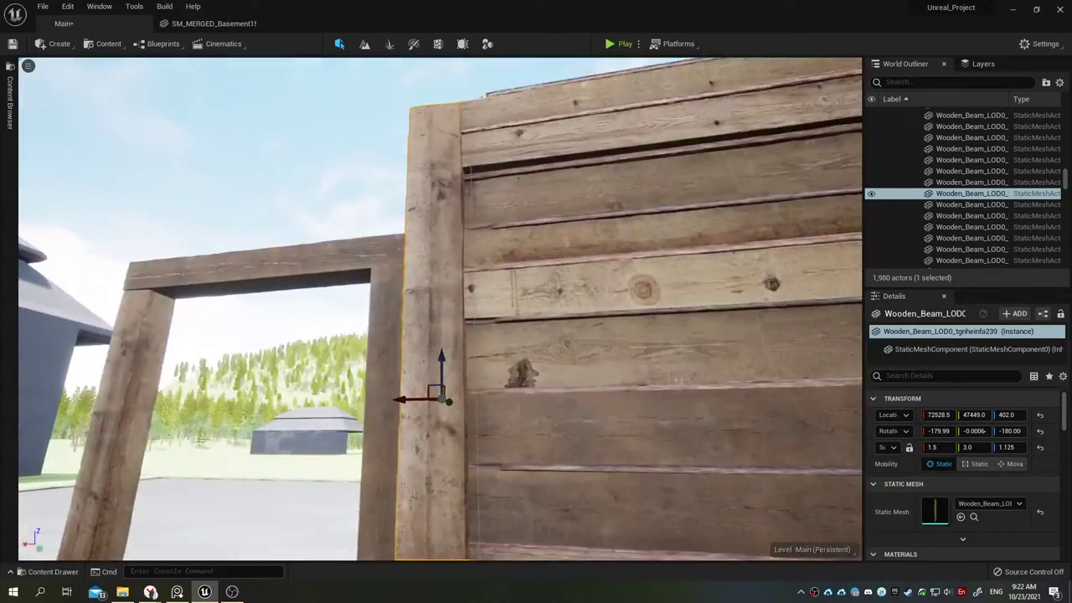
pyautogui.moveTo(439, 309); pyautogui.dragTo(440, 308, button='right')
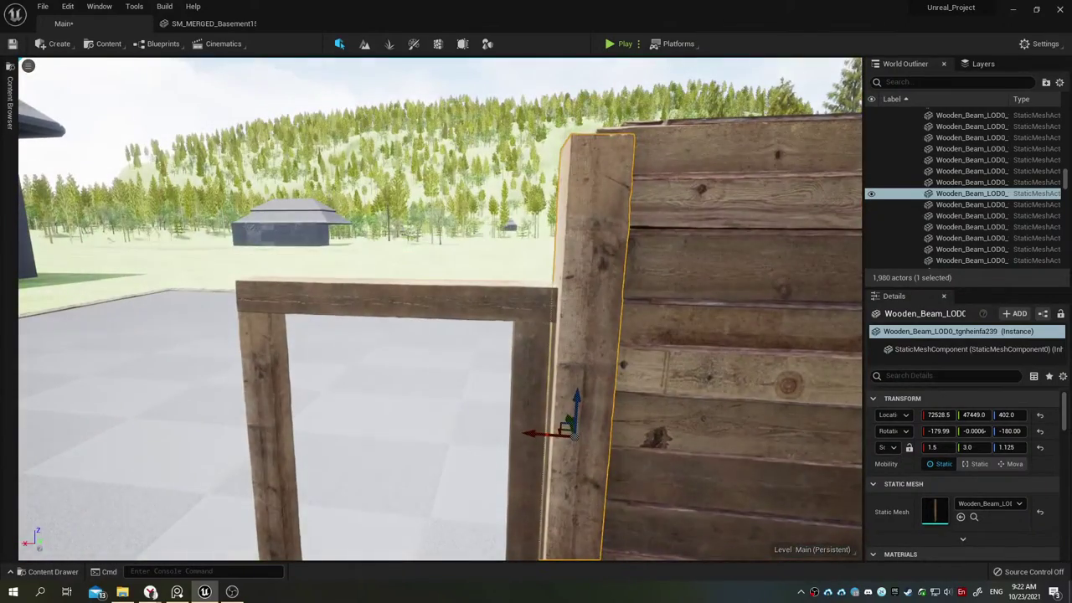
pyautogui.moveTo(491, 348); pyautogui.dragTo(490, 348, button='right')
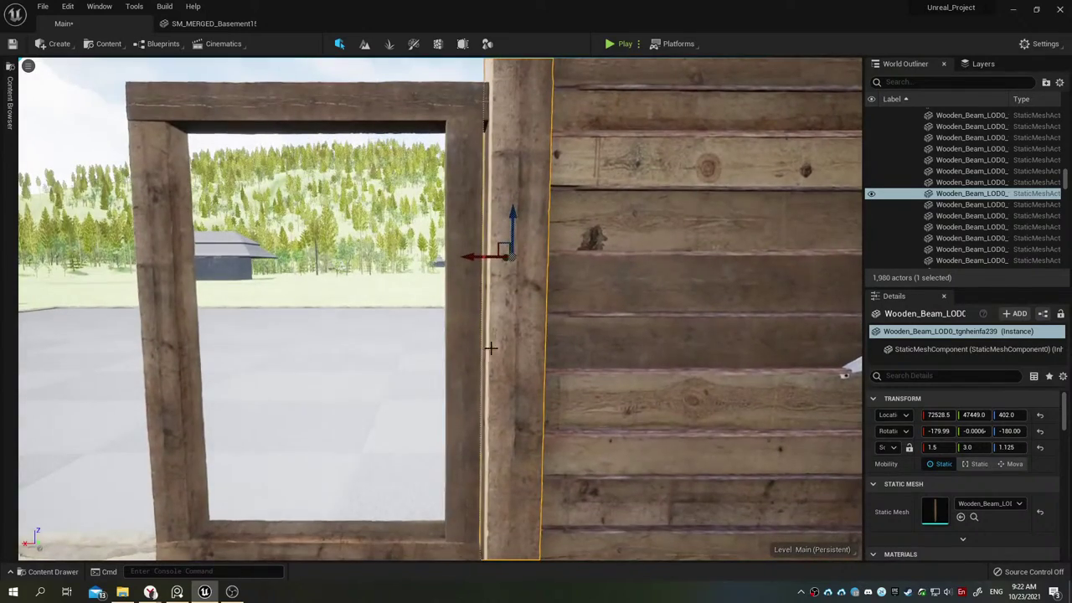
pyautogui.click(451, 347)
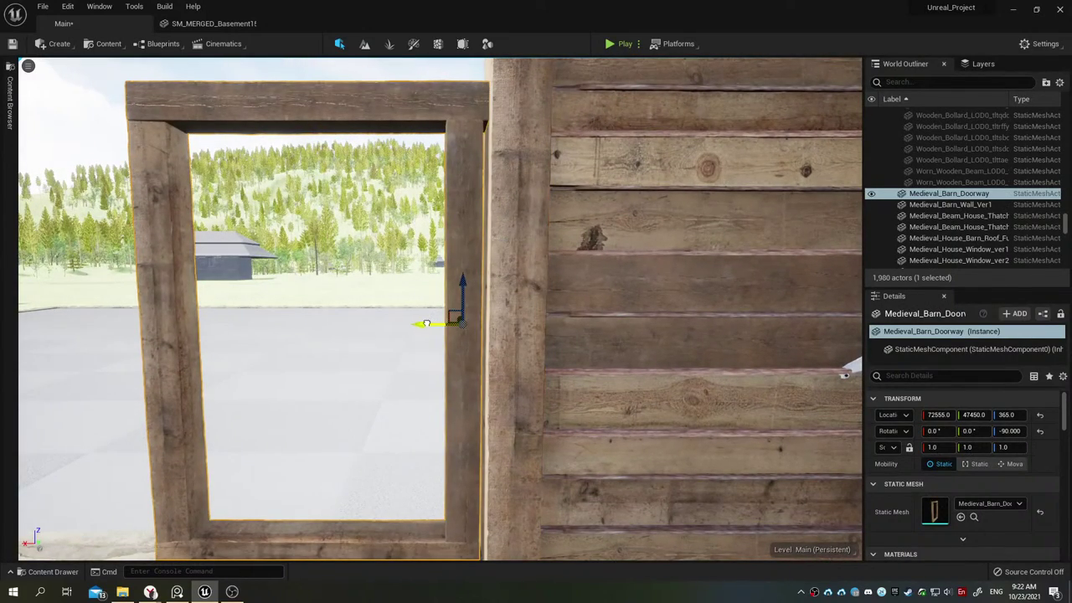
pyautogui.moveTo(427, 323); pyautogui.dragTo(428, 324)
pyautogui.moveTo(440, 399); pyautogui.dragTo(440, 398, button='right')
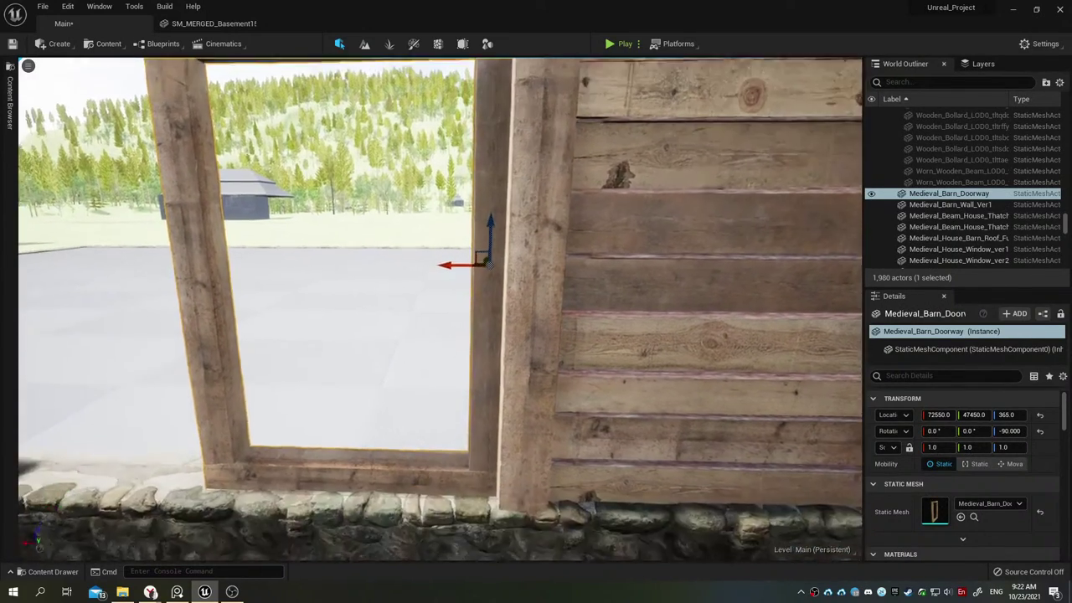
pyautogui.click(615, 320)
pyautogui.moveTo(615, 320); pyautogui.dragTo(615, 320, button='right')
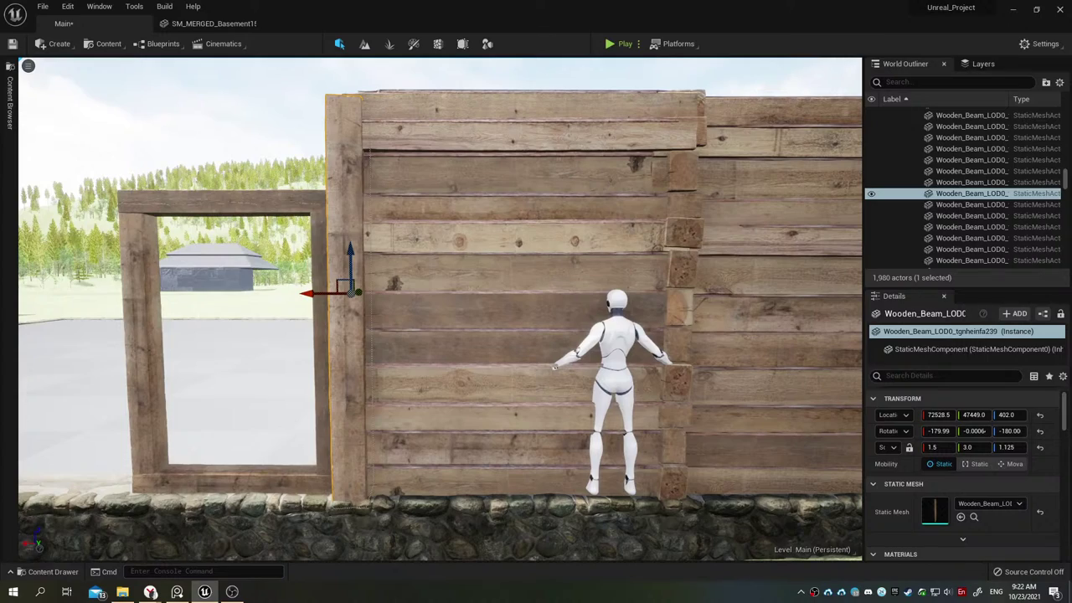
pyautogui.moveTo(615, 320); pyautogui.dragTo(615, 320, button='right')
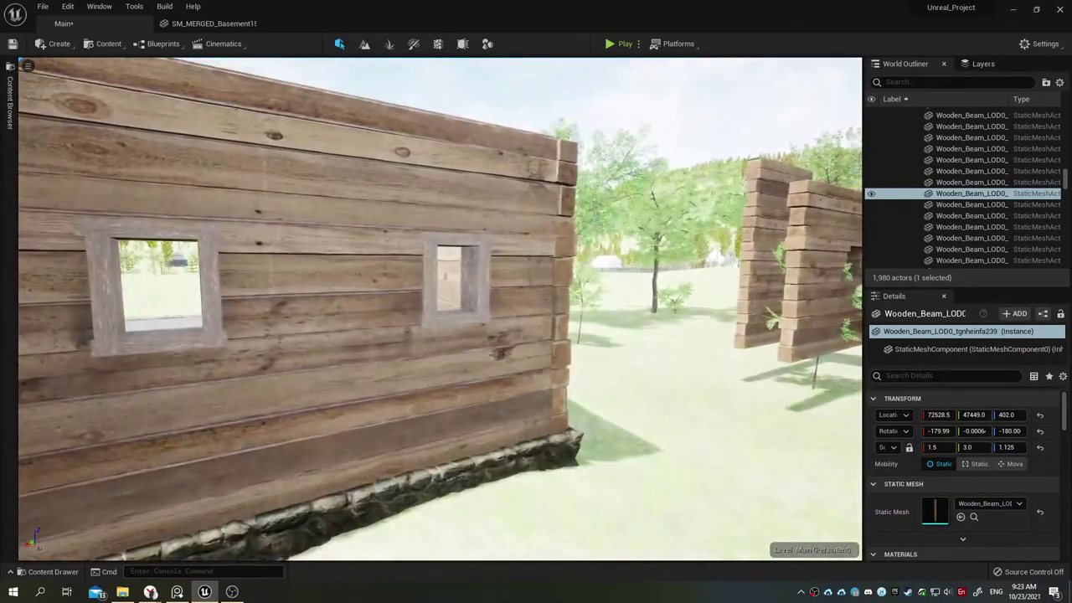
pyautogui.moveTo(496, 276); pyautogui.dragTo(496, 276, button='right')
pyautogui.keyDown('ctrl'); pyautogui.click(496, 276); pyautogui.keyUp('ctrl')
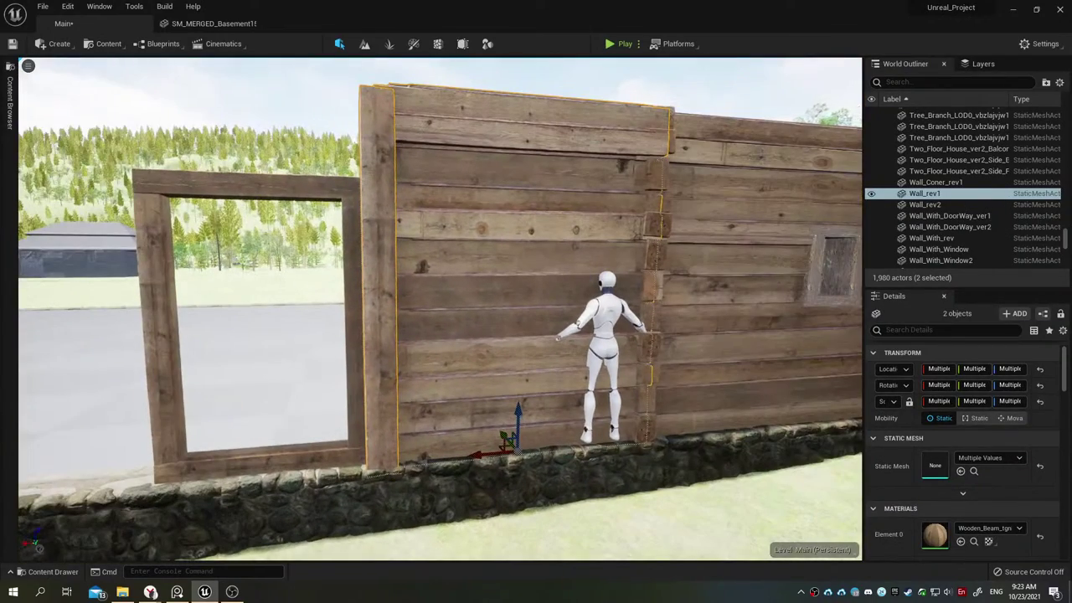
pyautogui.click(503, 205)
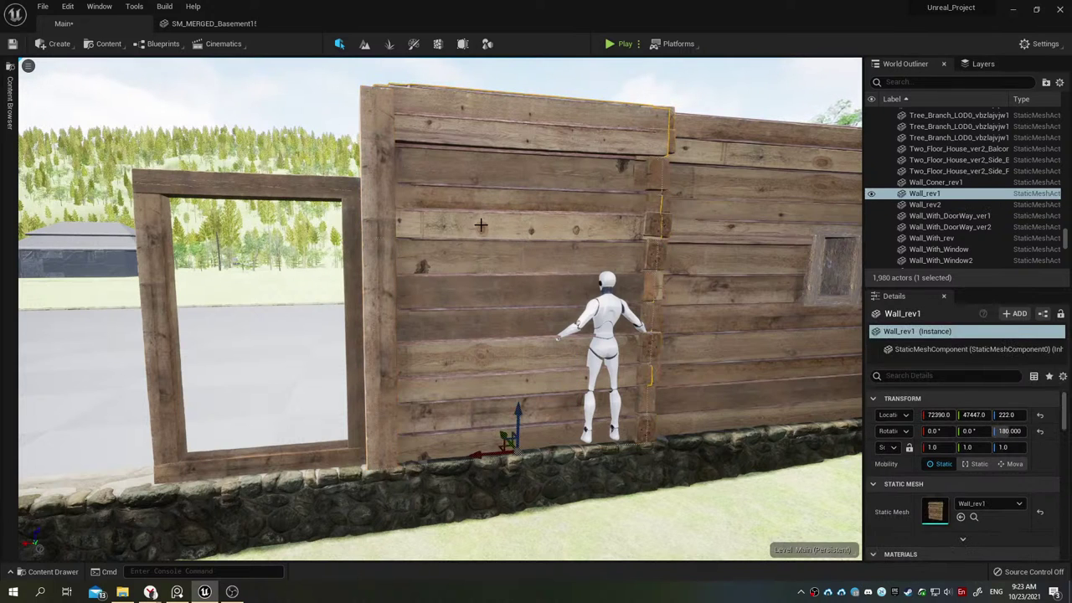
pyautogui.click(658, 224)
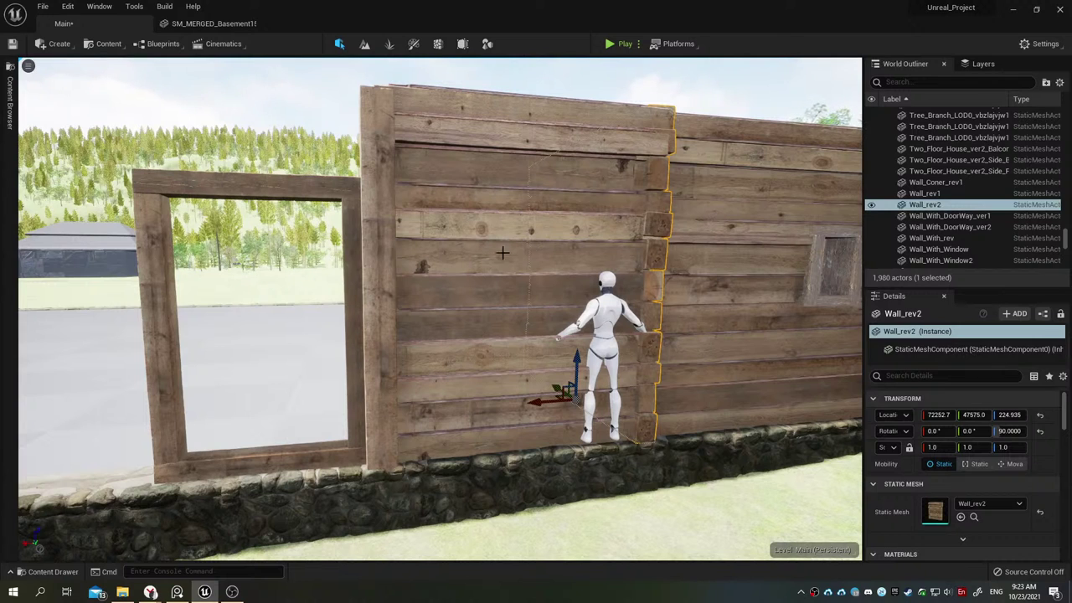
pyautogui.click(381, 229)
pyautogui.moveTo(381, 229); pyautogui.dragTo(335, 217, button='right')
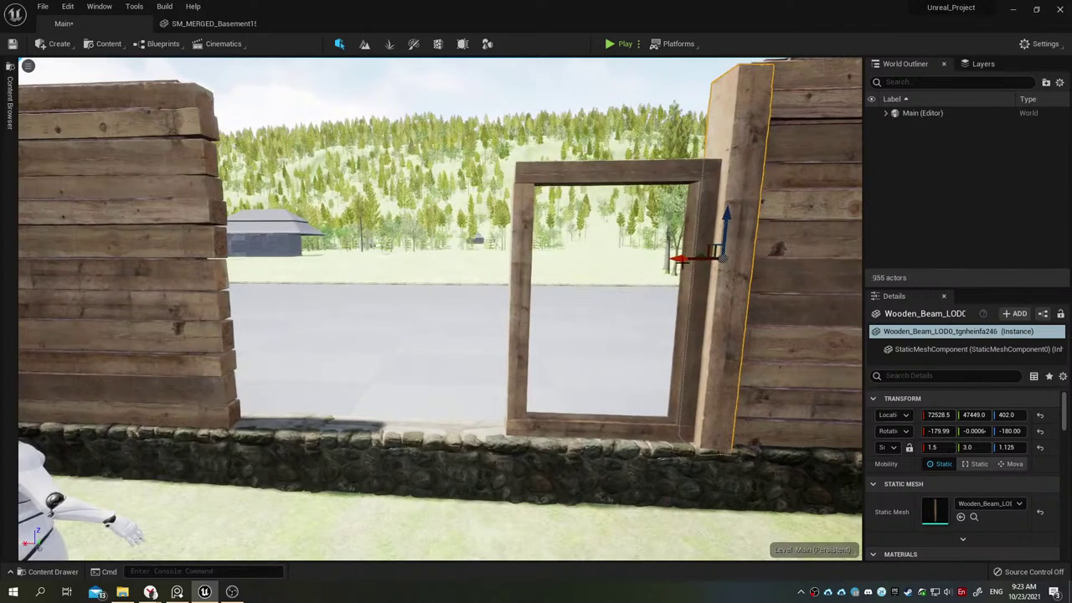
# Step: Duplicate the wooden beam to the doorway's other side at X 72735, rotated -360° around Z
pyautogui.moveTo(682, 258)
pyautogui.keyDown('alt'); pyautogui.mouseDown()
pyautogui.moveTo(498, 254)
pyautogui.moveTo(458, 269)
pyautogui.mouseUp(); pyautogui.keyUp('alt')
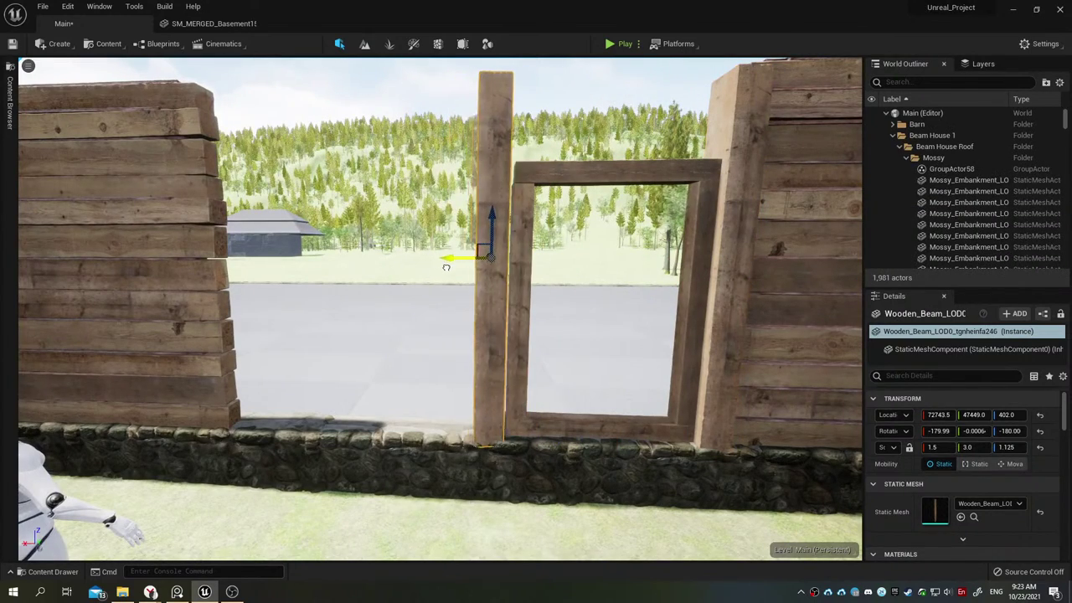
pyautogui.moveTo(458, 269); pyautogui.dragTo(458, 269, button='right')
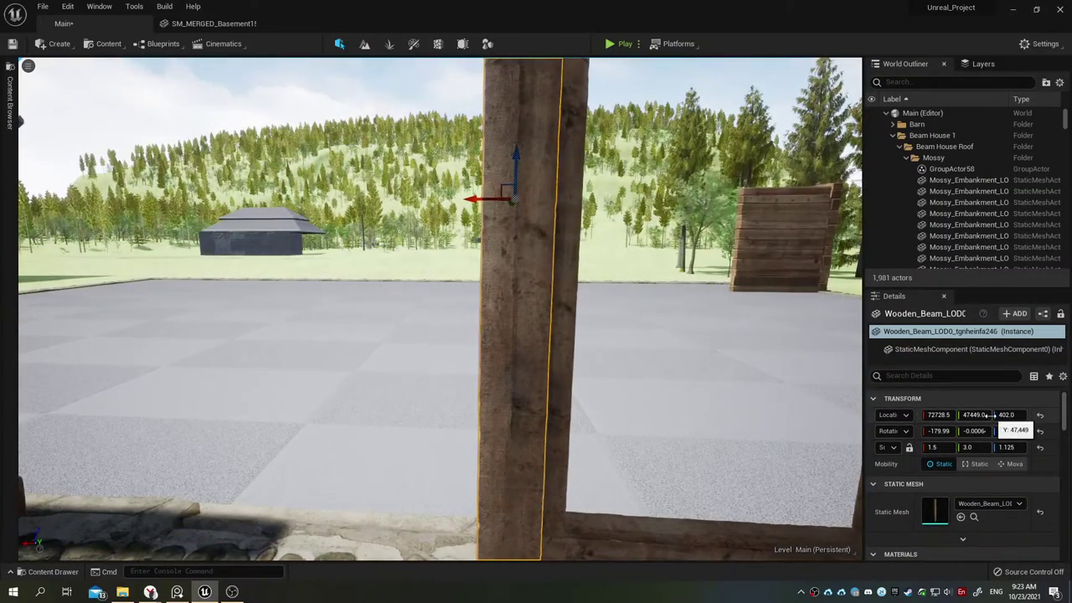
pyautogui.moveTo(942, 414); pyautogui.dragTo(942, 415)
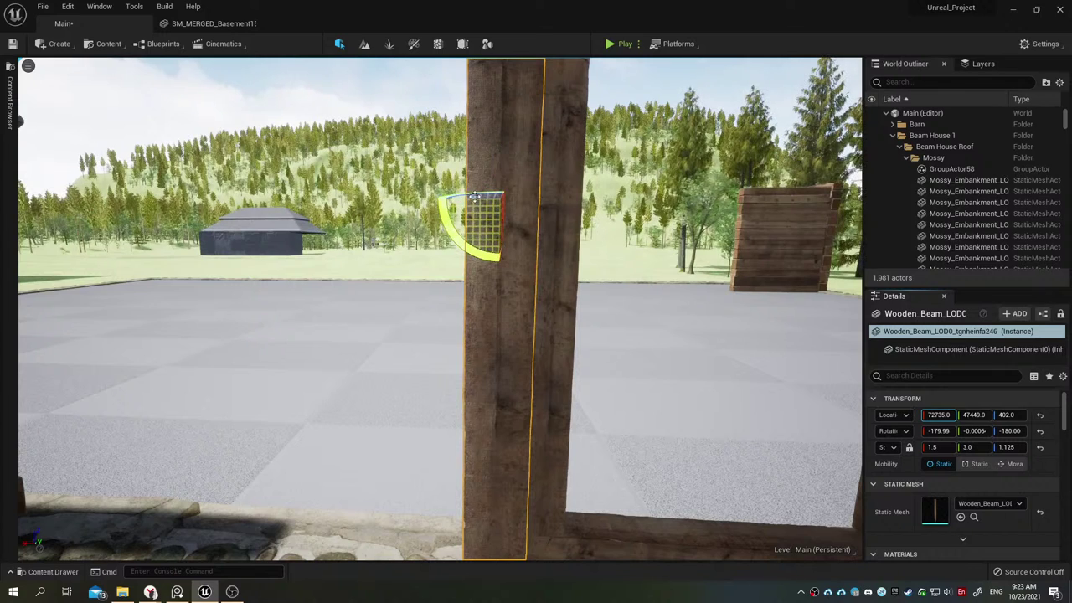
pyautogui.moveTo(479, 200); pyautogui.dragTo(566, 199)
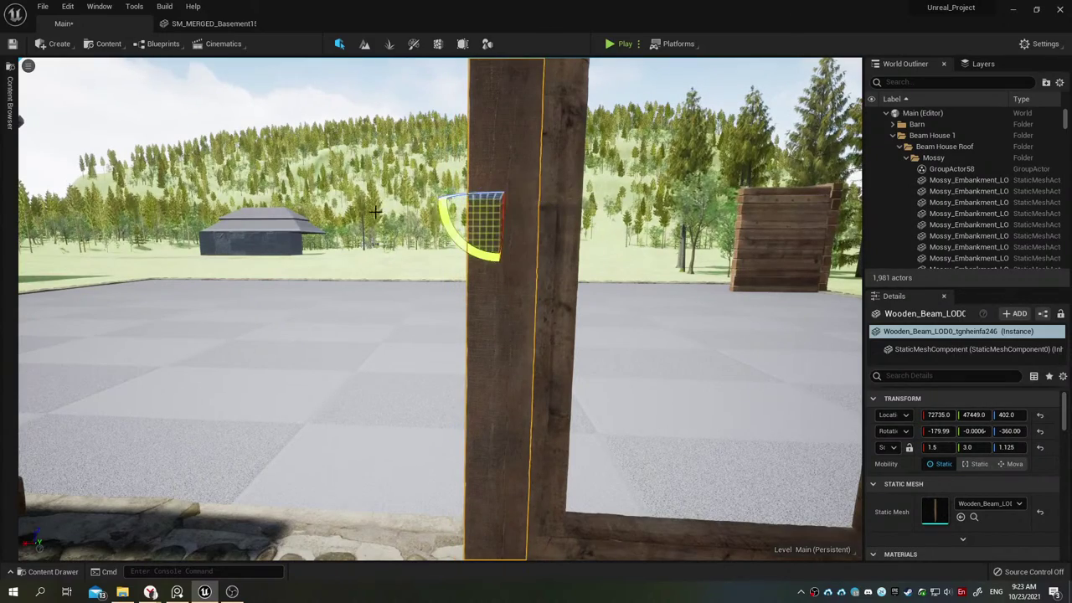
pyautogui.moveTo(566, 199)
pyautogui.mouseDown(button='right')
pyautogui.moveTo(469, 251)
pyautogui.moveTo(469, 268)
pyautogui.moveTo(469, 209)
pyautogui.moveTo(469, 251)
pyautogui.moveTo(368, 260)
pyautogui.moveTo(23, 482)
pyautogui.mouseUp(button='right')
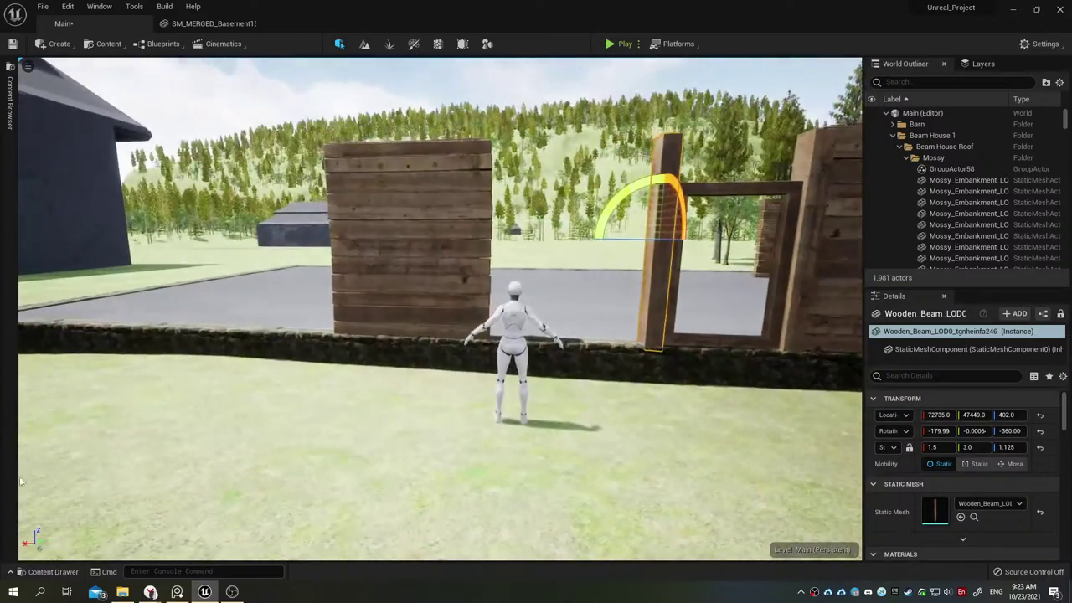
pyautogui.click(189, 592)
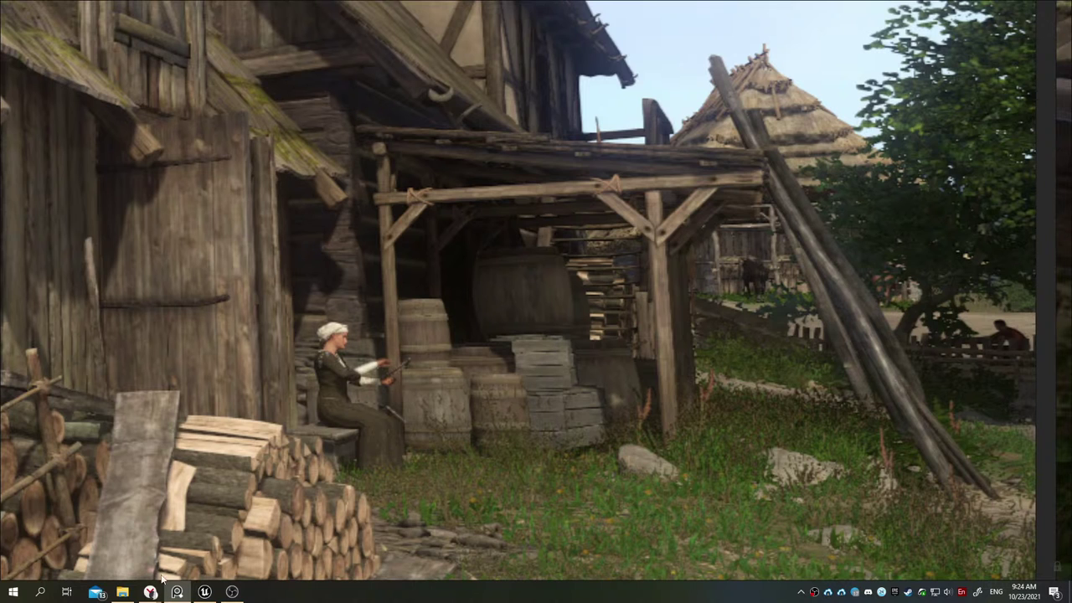
pyautogui.click(204, 591)
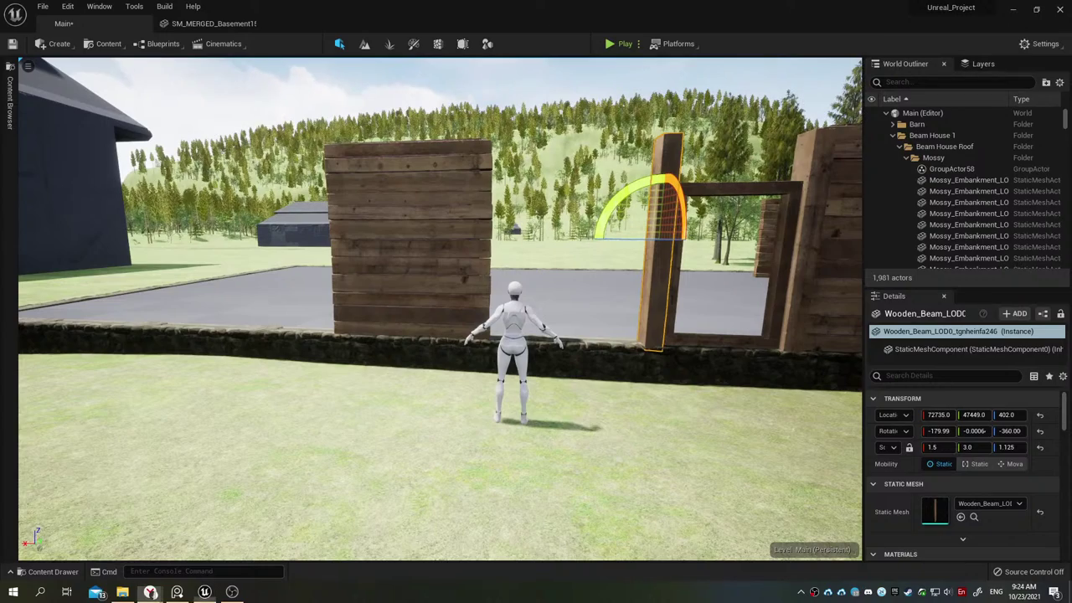
pyautogui.press('Up')
pyautogui.press('Down')
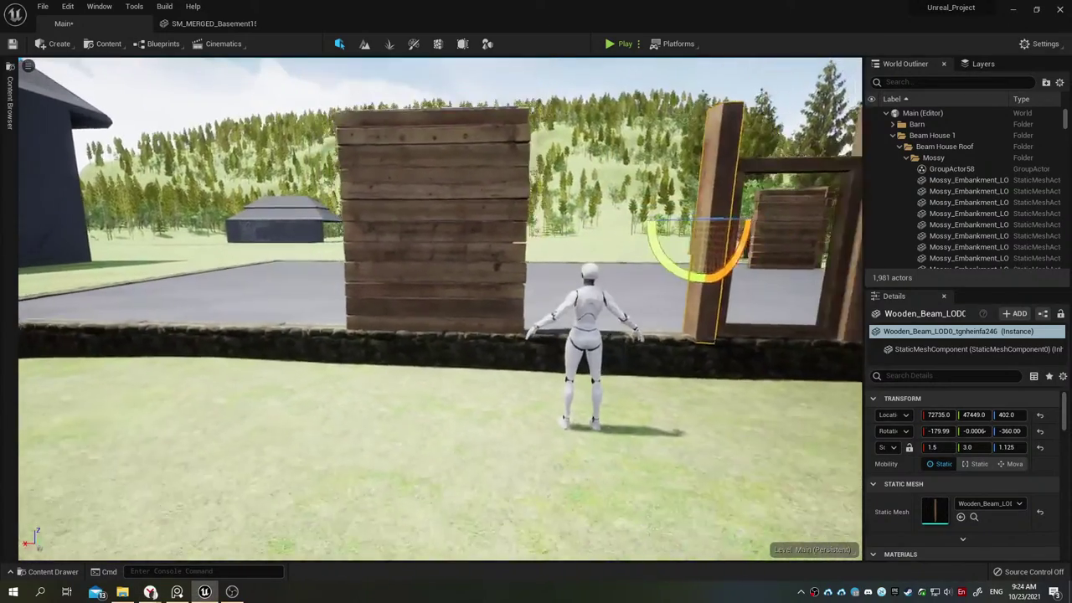
pyautogui.click(451, 261)
pyautogui.moveTo(450, 260); pyautogui.dragTo(394, 267)
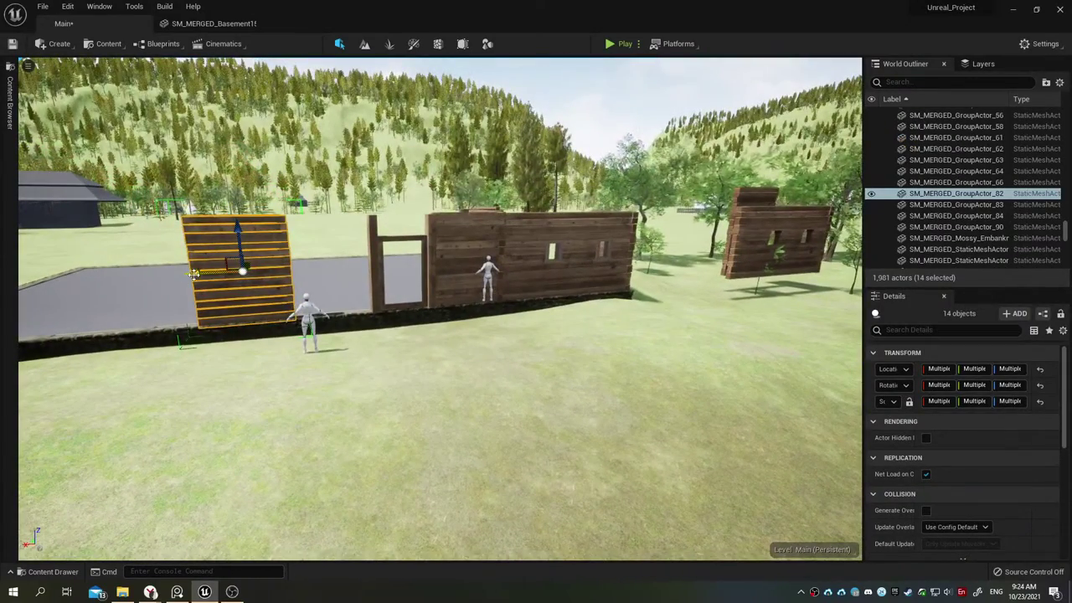
pyautogui.moveTo(240, 271); pyautogui.dragTo(680, 270)
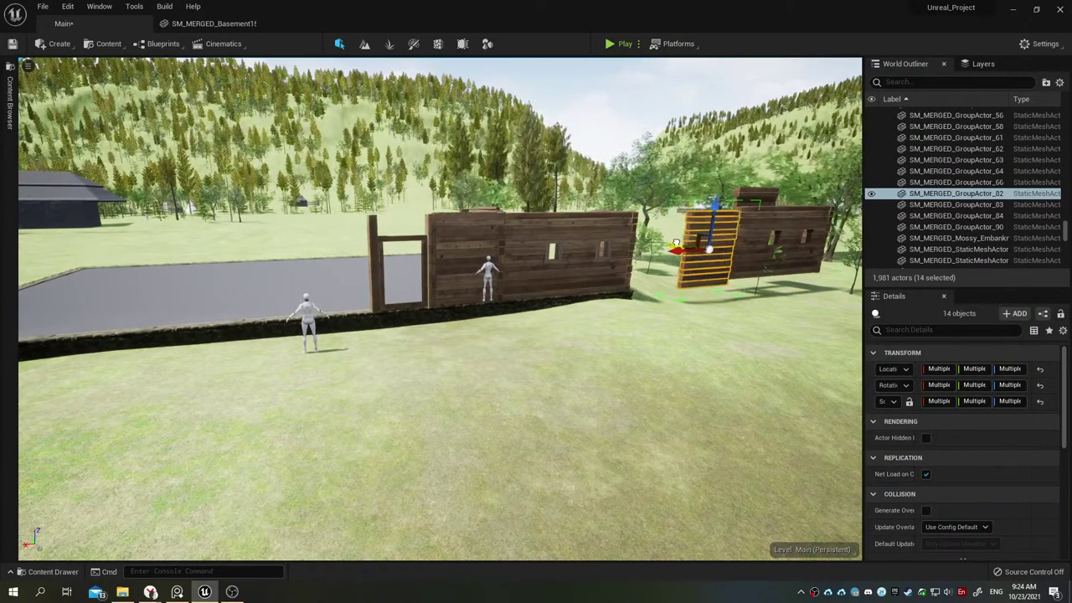
pyautogui.hotkey('ctrl', 'z')
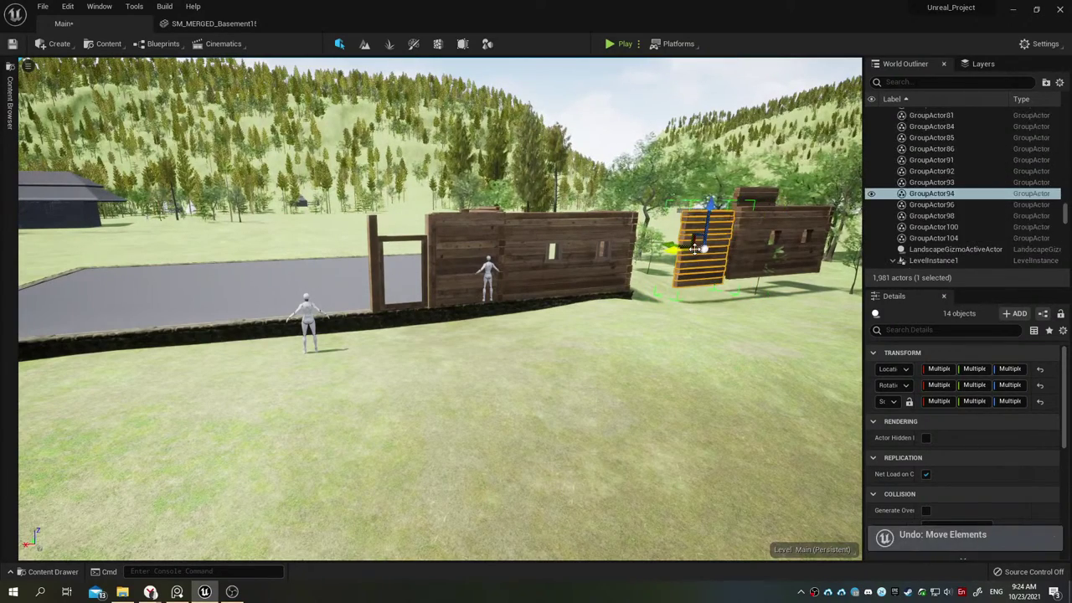
pyautogui.moveTo(694, 250)
pyautogui.mouseDown()
pyautogui.moveTo(636, 251)
pyautogui.moveTo(670, 234)
pyautogui.moveTo(586, 242)
pyautogui.moveTo(578, 210)
pyautogui.mouseUp()
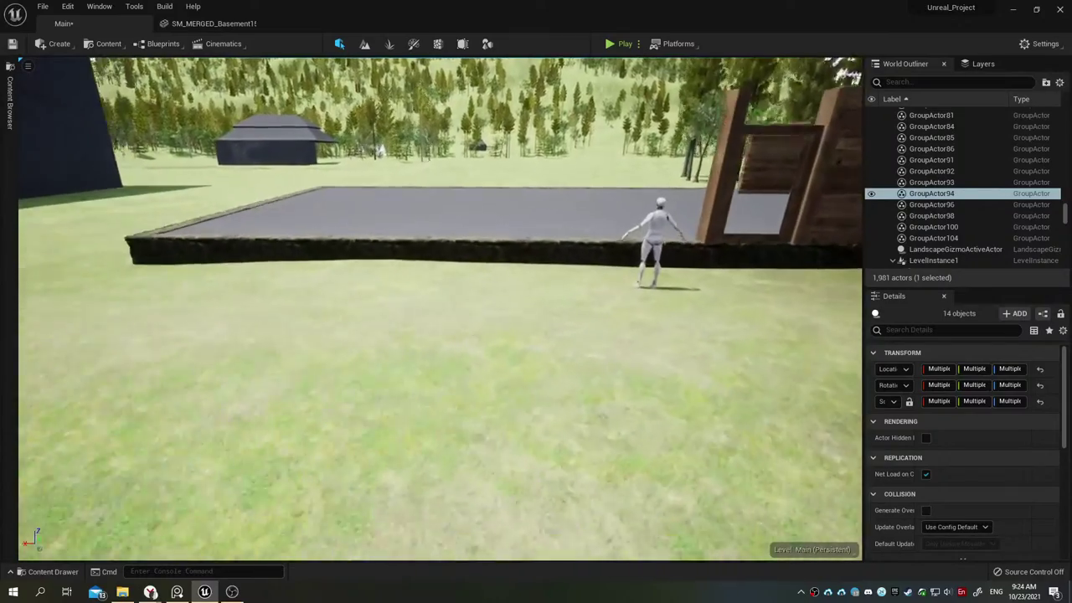
pyautogui.click(419, 193)
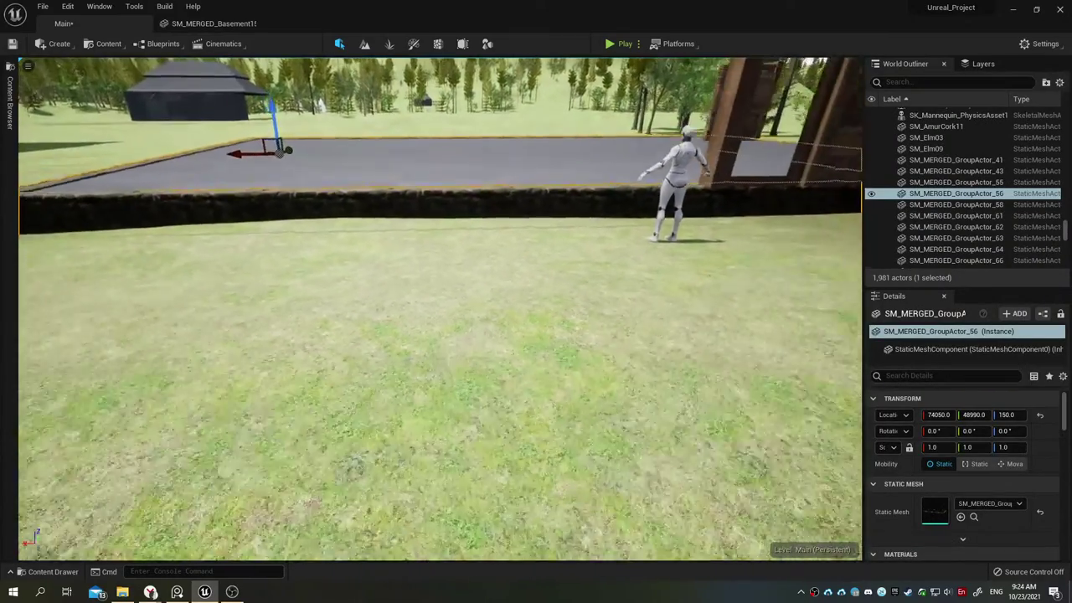
pyautogui.moveTo(419, 193)
pyautogui.mouseDown()
pyautogui.moveTo(316, 178)
pyautogui.moveTo(295, 211)
pyautogui.moveTo(295, 193)
pyautogui.mouseUp()
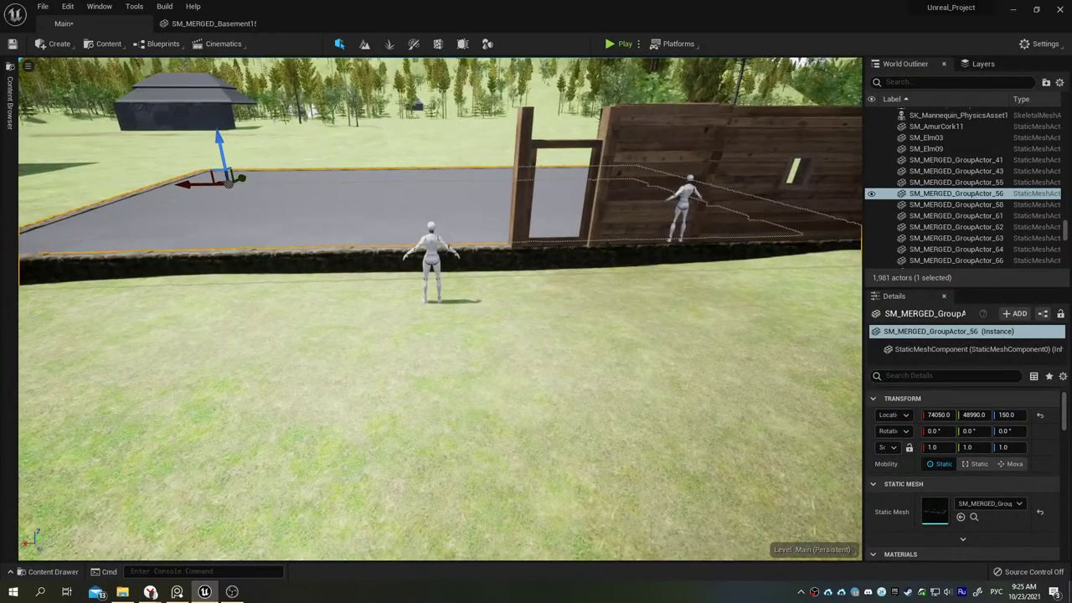
pyautogui.moveTo(294, 193)
pyautogui.mouseDown()
pyautogui.moveTo(326, 167)
pyautogui.moveTo(251, 176)
pyautogui.moveTo(399, 244)
pyautogui.moveTo(469, 218)
pyautogui.moveTo(393, 237)
pyautogui.mouseUp()
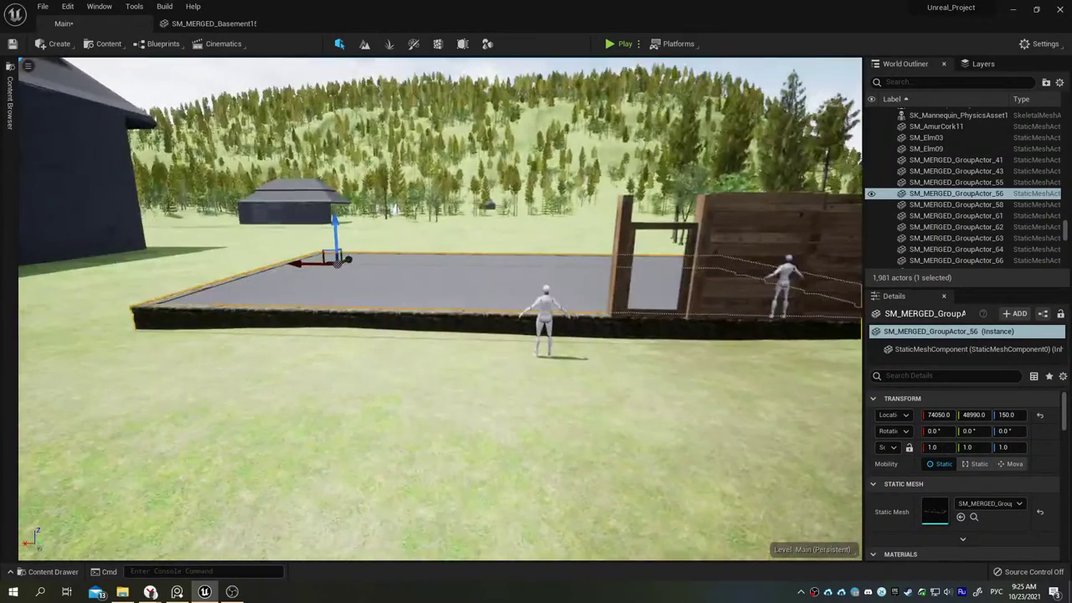
pyautogui.moveTo(444, 339); pyautogui.dragTo(494, 339)
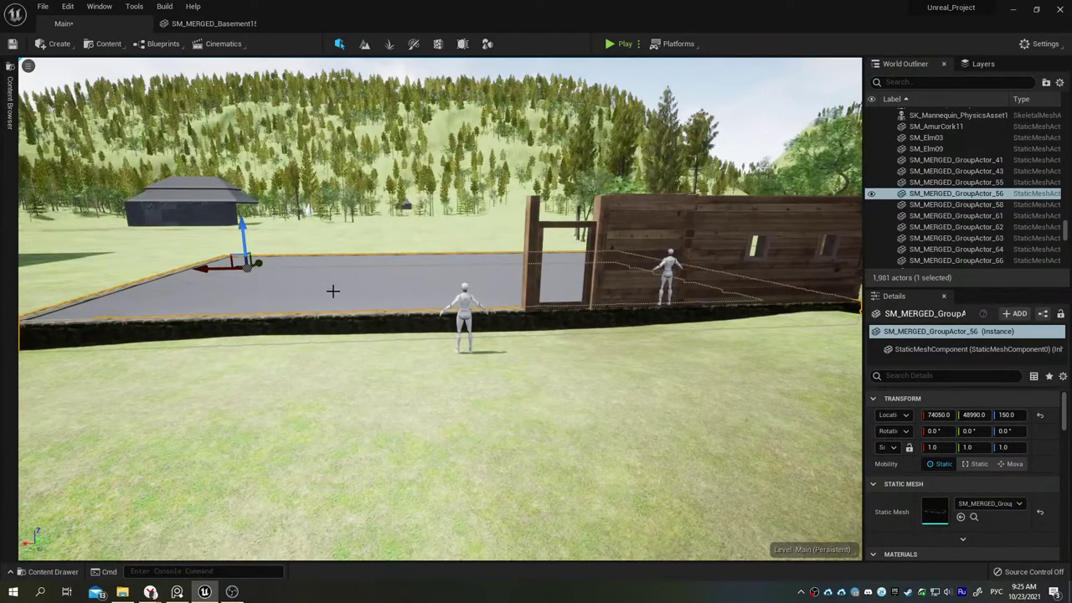
pyautogui.click(333, 291)
pyautogui.keyDown('ctrl'); pyautogui.click(311, 327); pyautogui.keyUp('ctrl')
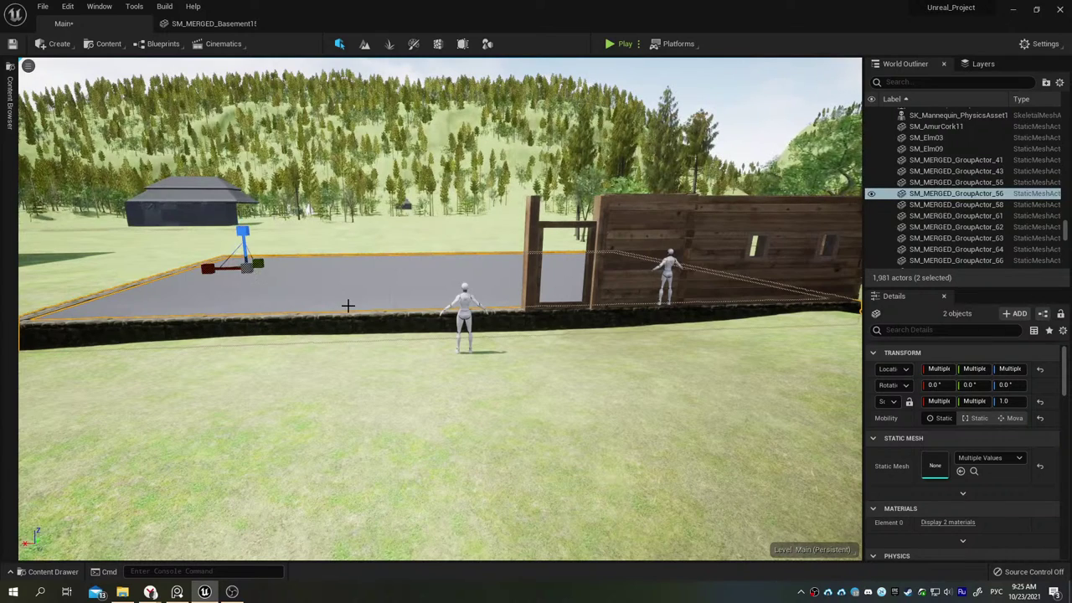
pyautogui.press('r')
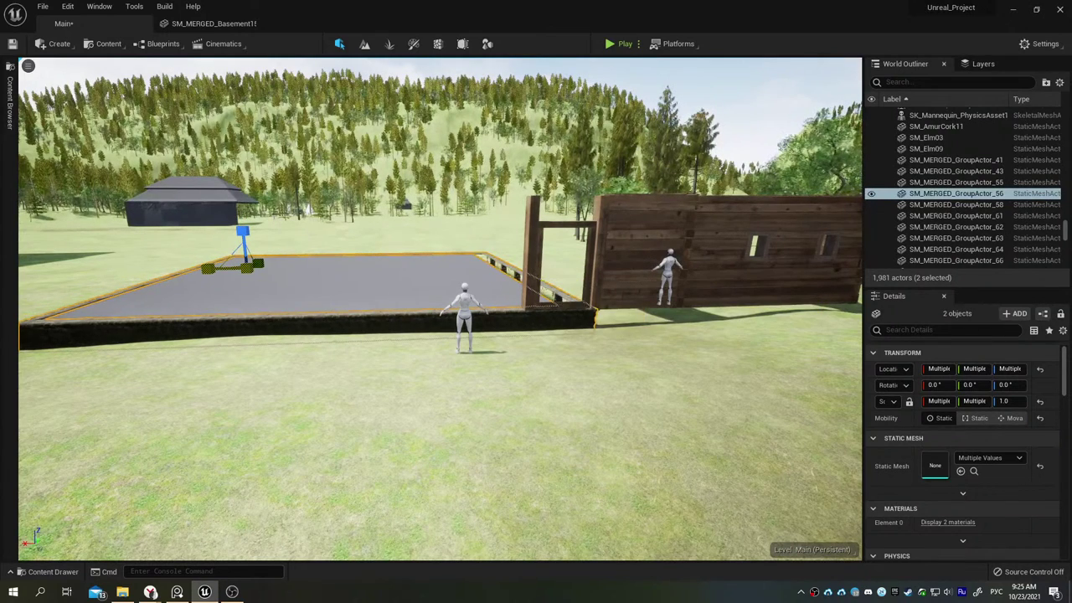
pyautogui.moveTo(258, 264); pyautogui.dragTo(302, 265)
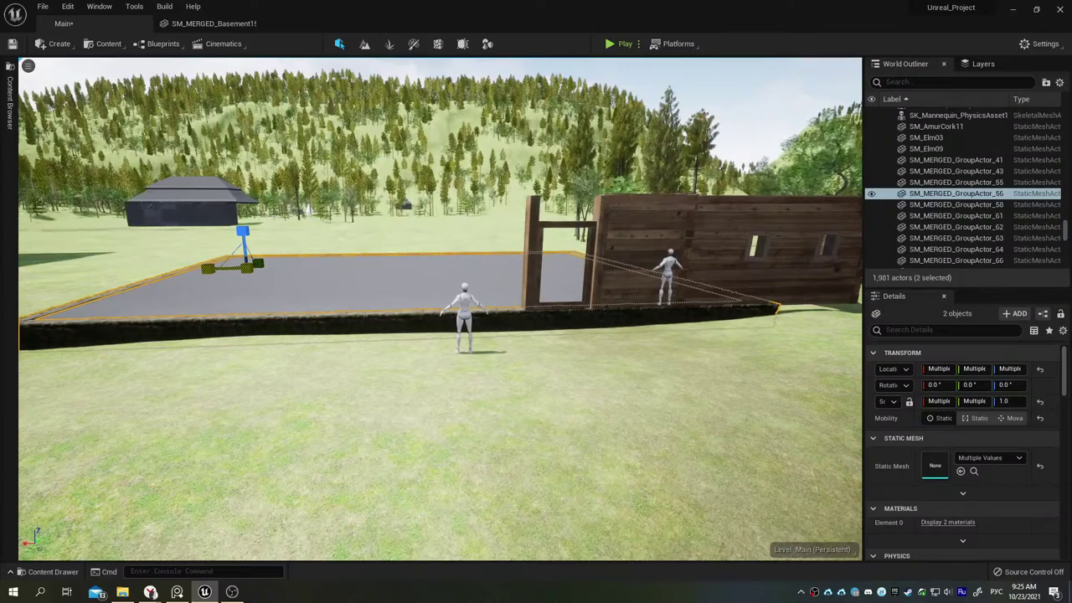
pyautogui.hotkey('ctrl', 'z')
pyautogui.moveTo(440, 310); pyautogui.dragTo(439, 309, button='right')
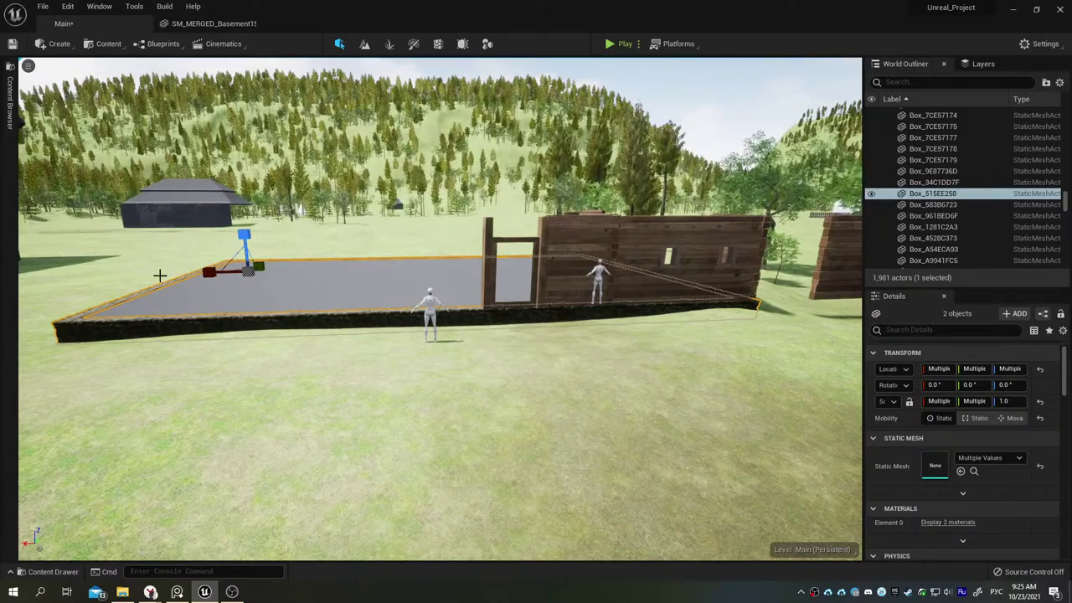
pyautogui.moveTo(399, 275)
pyautogui.mouseDown()
pyautogui.moveTo(399, 252)
pyautogui.moveTo(430, 268)
pyautogui.mouseUp()
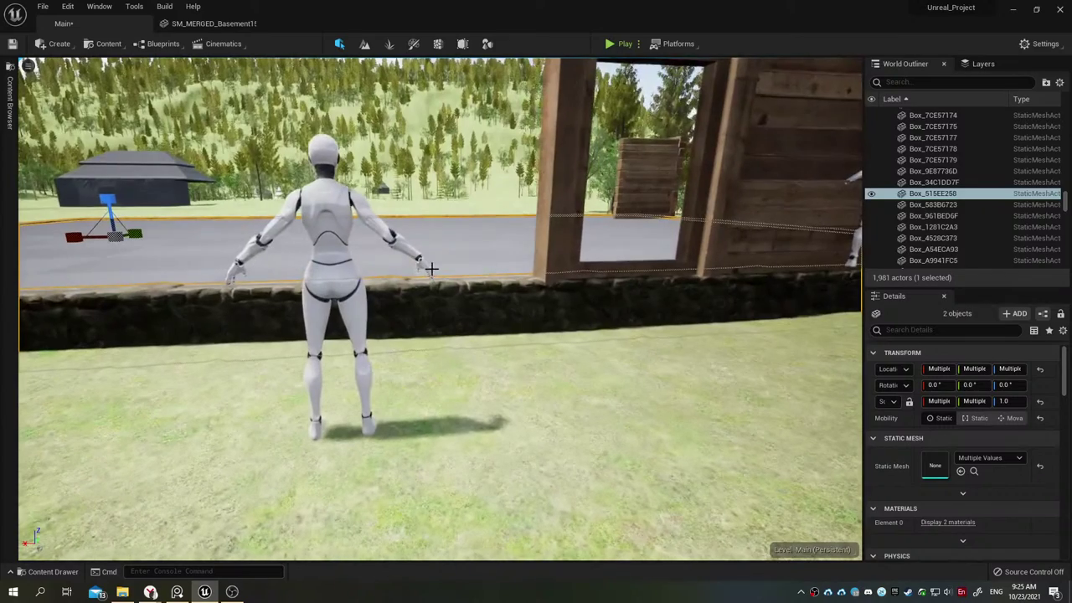
pyautogui.rightClick(891, 196)
pyautogui.click(770, 314)
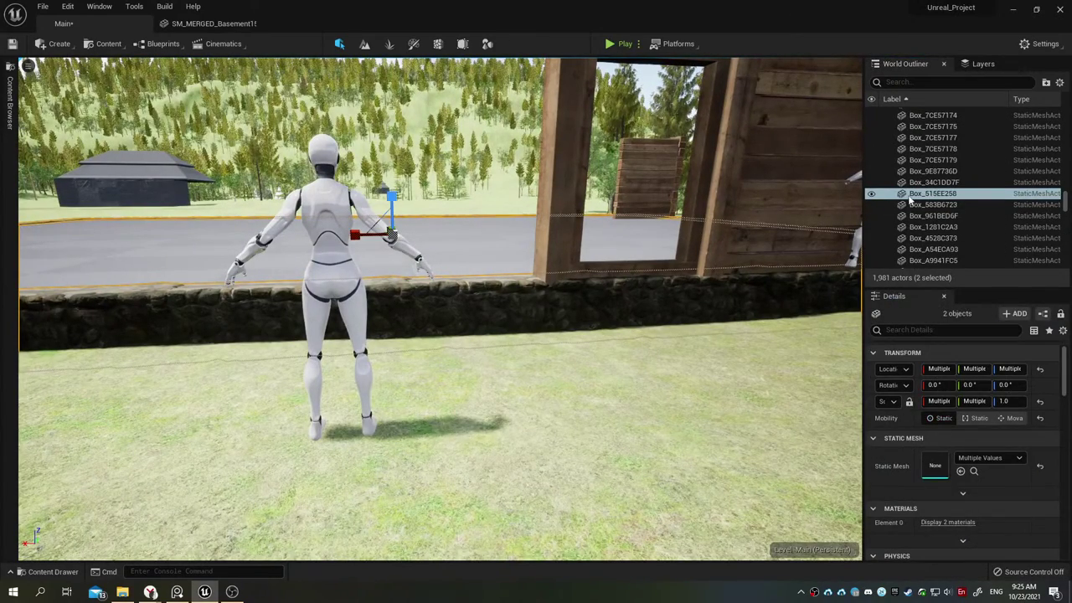
pyautogui.rightClick(909, 198)
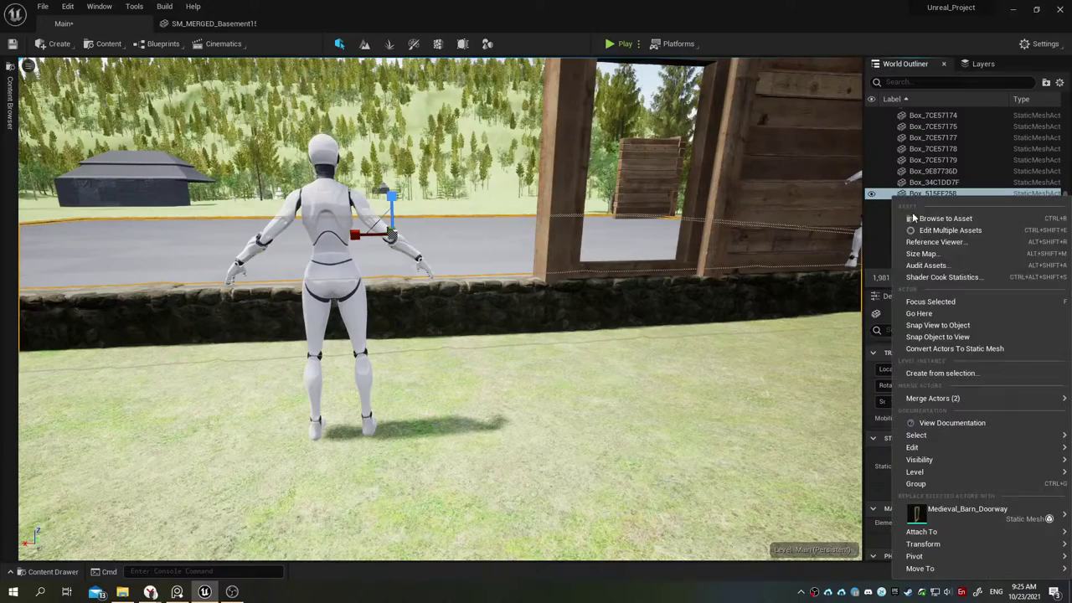
pyautogui.click(691, 352)
pyautogui.press('s')
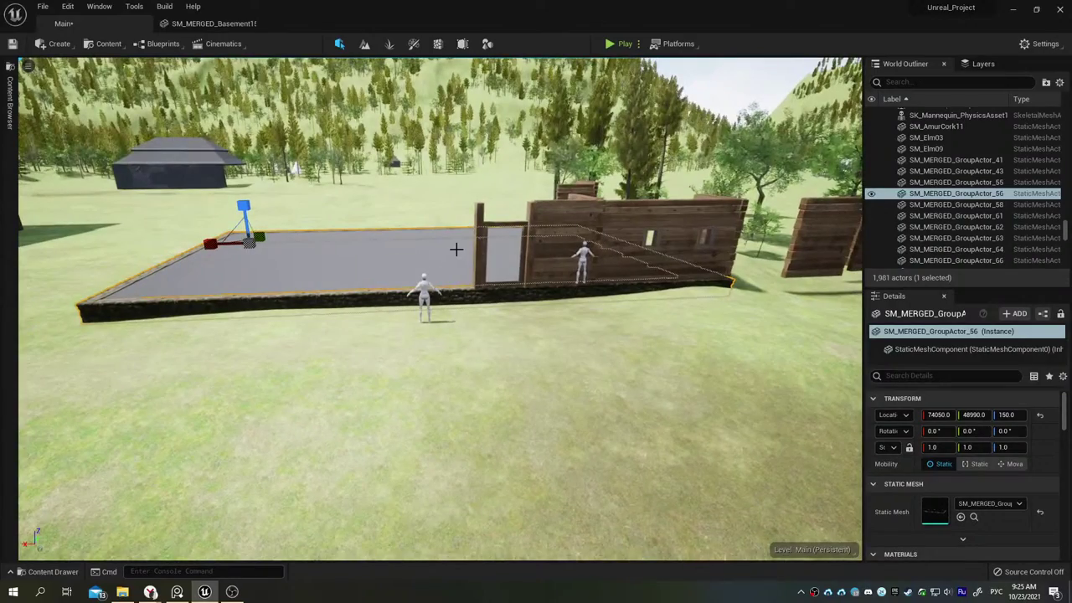
# Step: Select the wooden doorway post and frame it in the viewport
pyautogui.click(479, 218)
pyautogui.press('f')
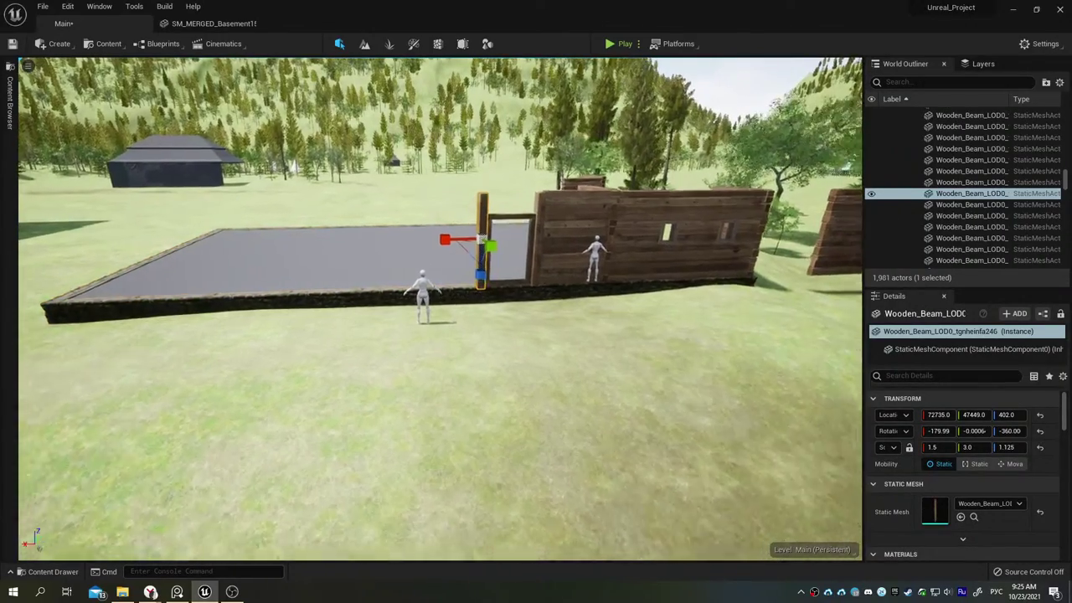
pyautogui.moveTo(439, 310); pyautogui.dragTo(469, 302, button='right')
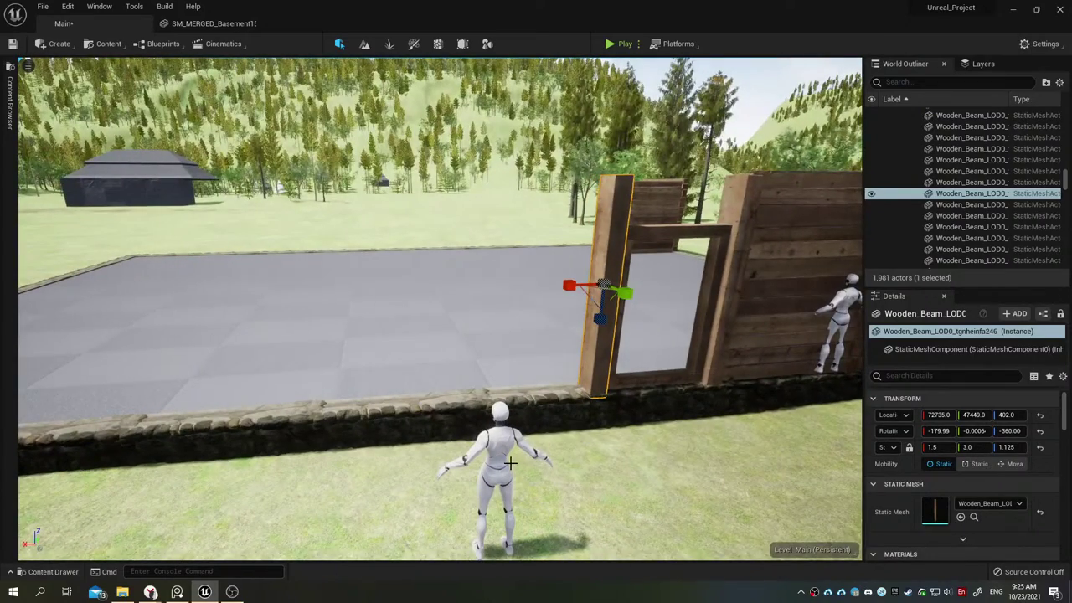
# Step: Move the female mannequin into the doorway at 72630, 47440, 233 and glance at the village reference
pyautogui.click(839, 308)
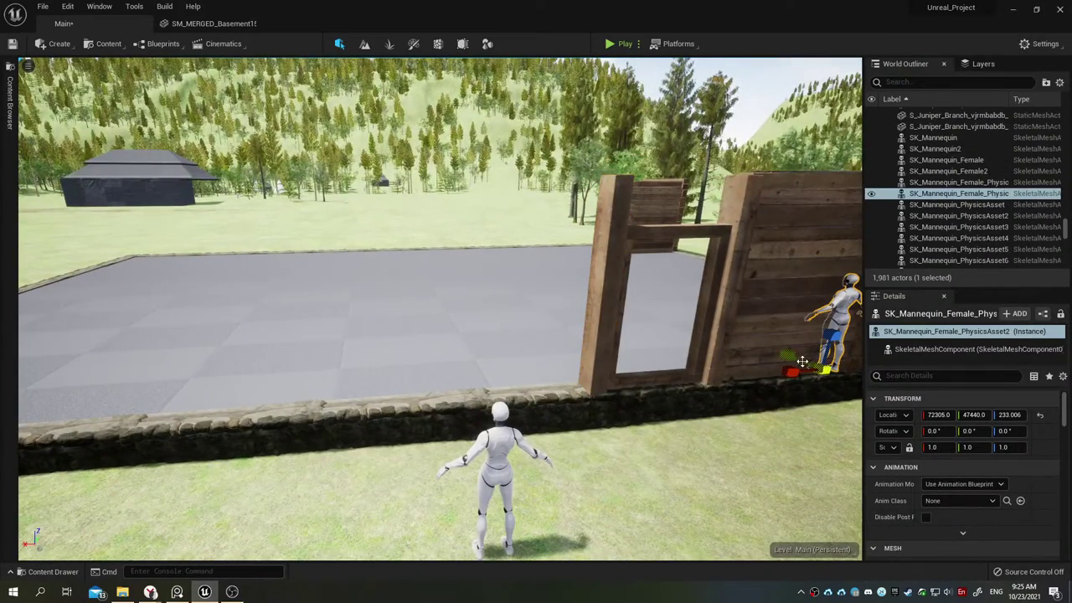
pyautogui.moveTo(804, 368); pyautogui.dragTo(540, 346)
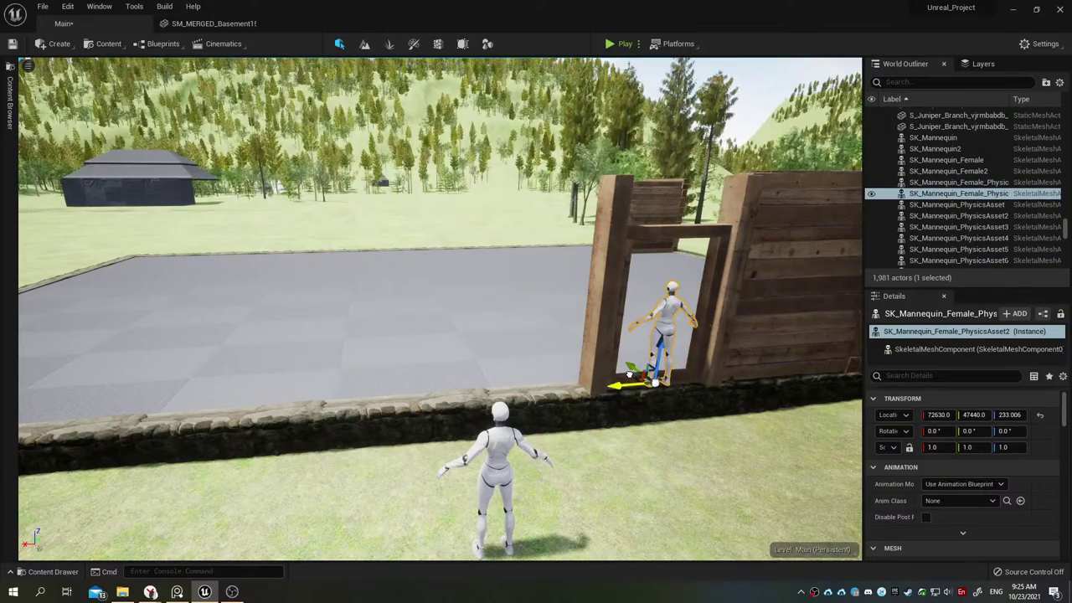
pyautogui.moveTo(540, 345)
pyautogui.mouseDown(button='right')
pyautogui.moveTo(553, 343)
pyautogui.moveTo(534, 357)
pyautogui.mouseUp(button='right')
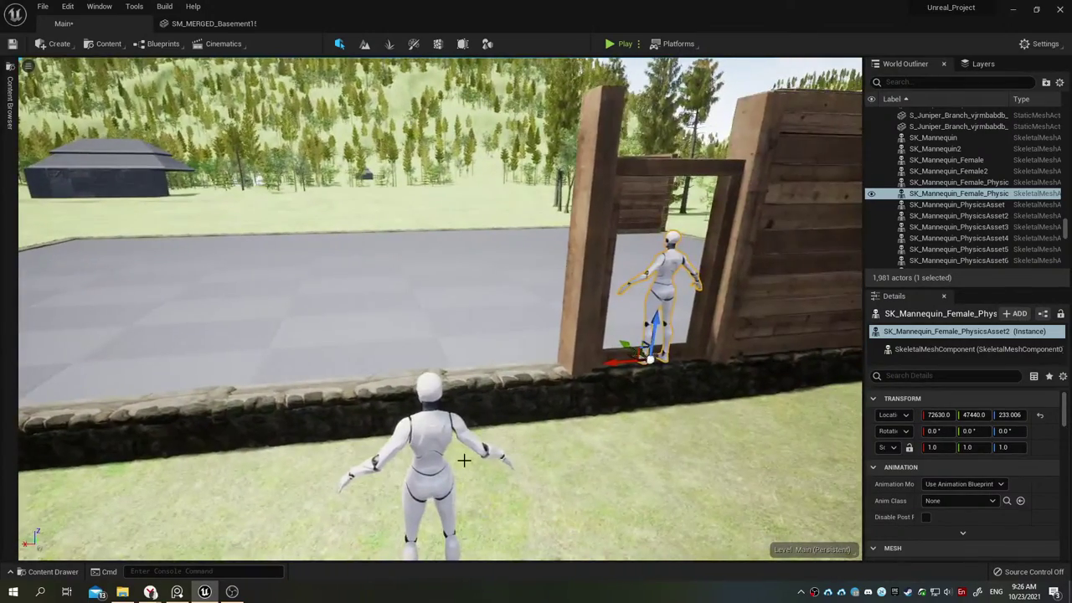
pyautogui.click(179, 593)
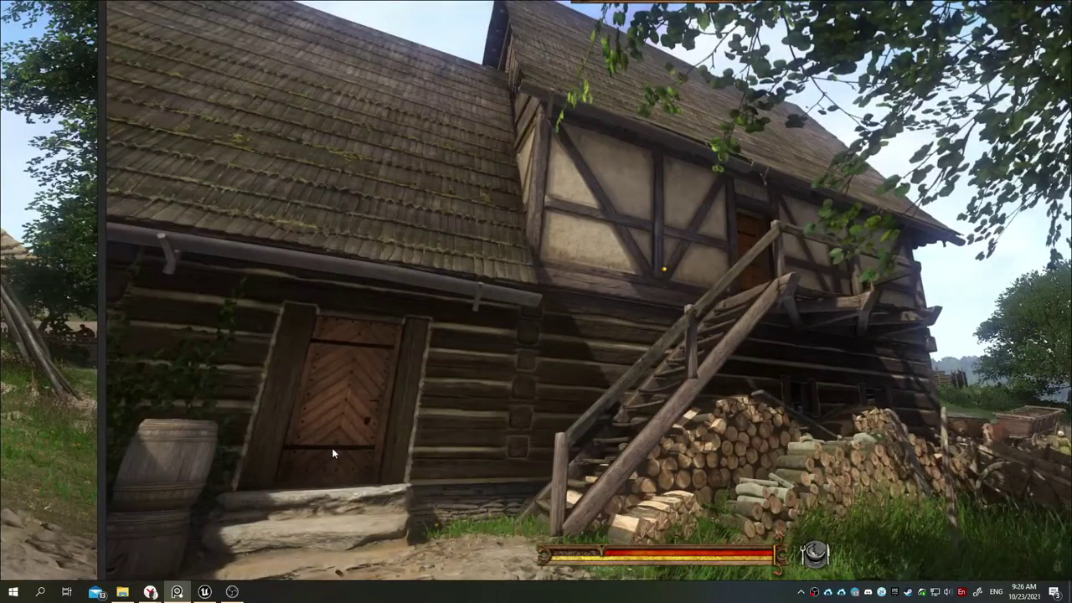
pyautogui.click(204, 592)
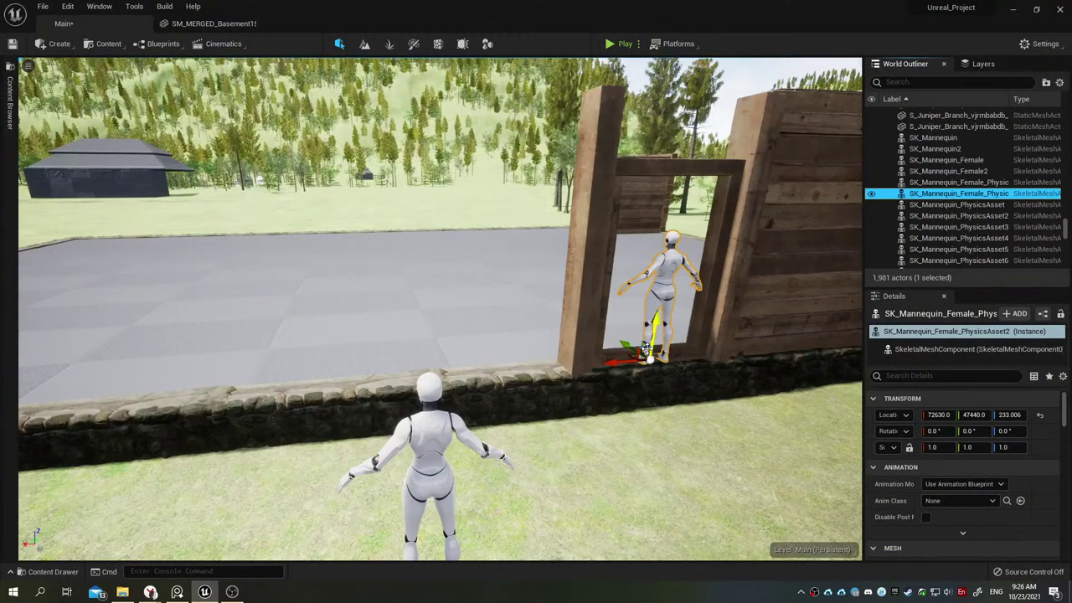
# Step: Raise the doorway mannequin slightly and select the mannequin in front of the wall
pyautogui.moveTo(651, 333); pyautogui.dragTo(650, 323)
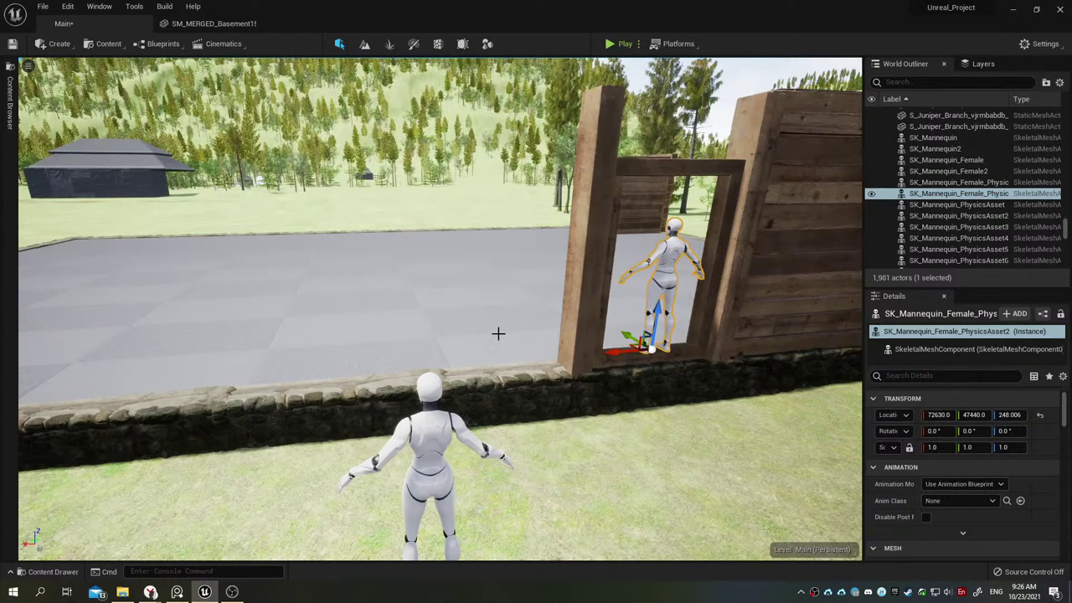
pyautogui.click(396, 444)
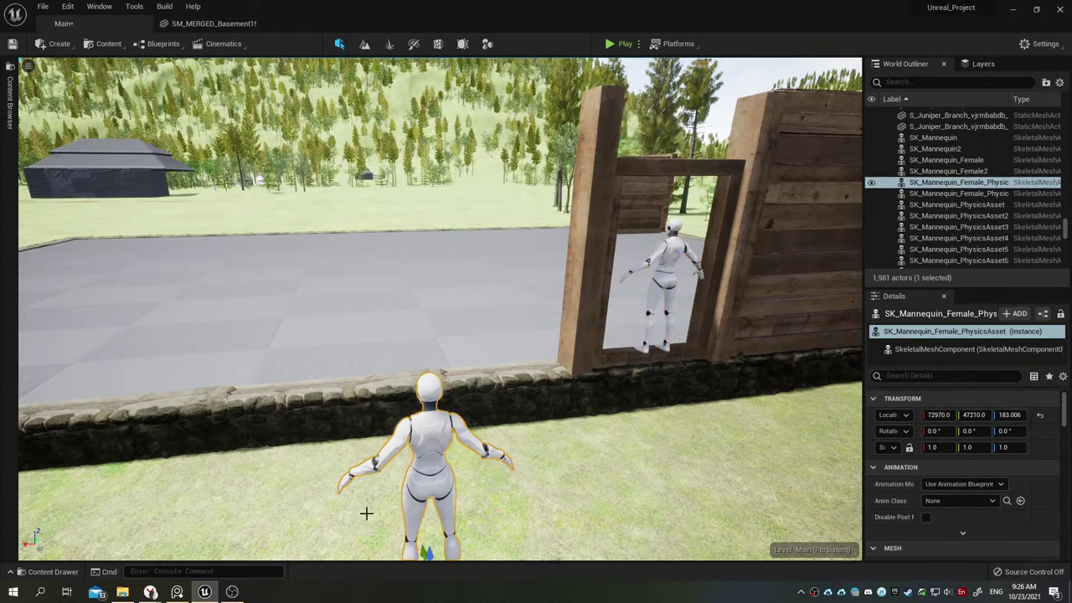
pyautogui.press('f')
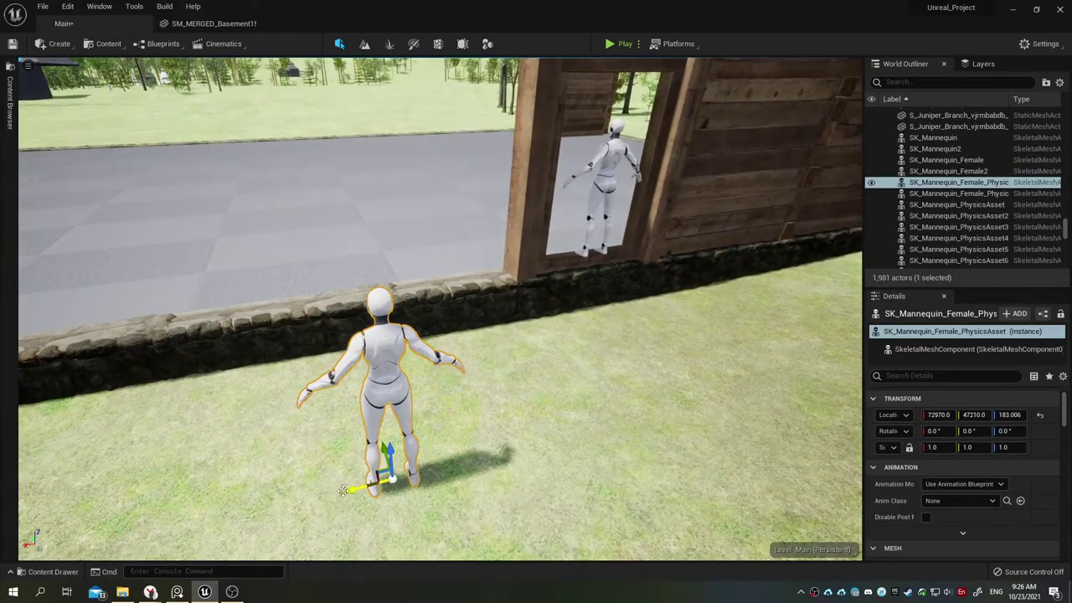
# Step: Shift the front mannequin around, then delete it, leaving 1,980 actors
pyautogui.moveTo(338, 481); pyautogui.dragTo(575, 335)
pyautogui.moveTo(575, 335); pyautogui.dragTo(536, 352, button='right')
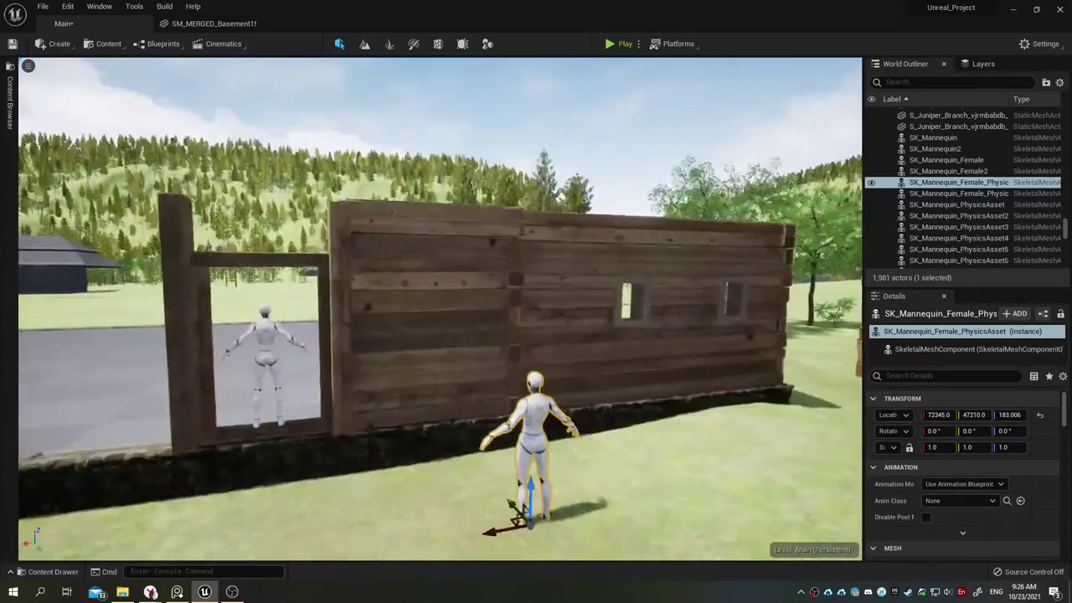
pyautogui.moveTo(478, 418); pyautogui.dragTo(478, 417, button='right')
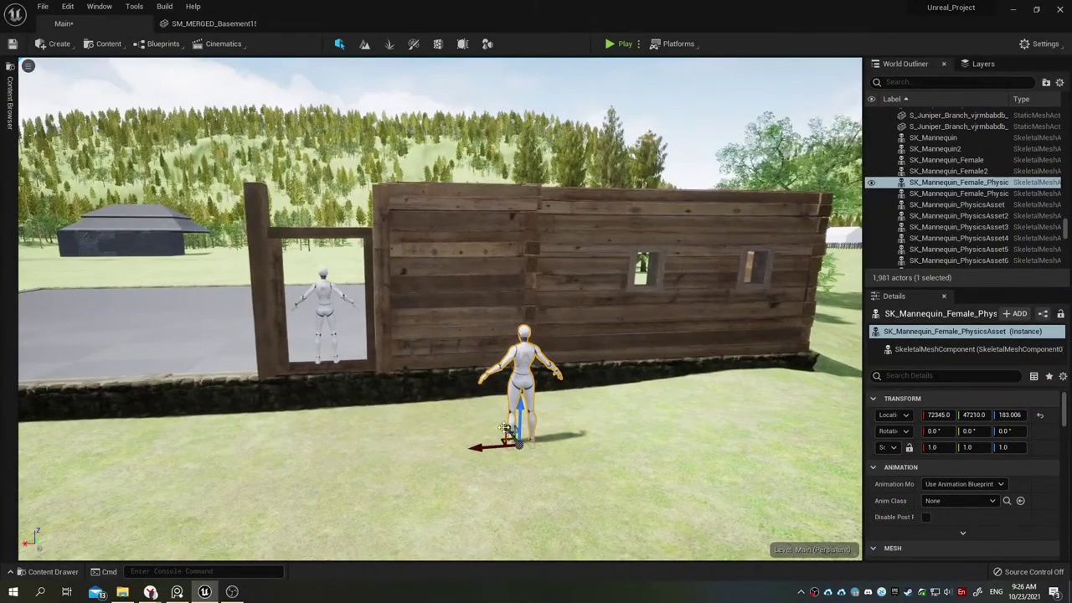
pyautogui.moveTo(507, 429); pyautogui.dragTo(703, 553)
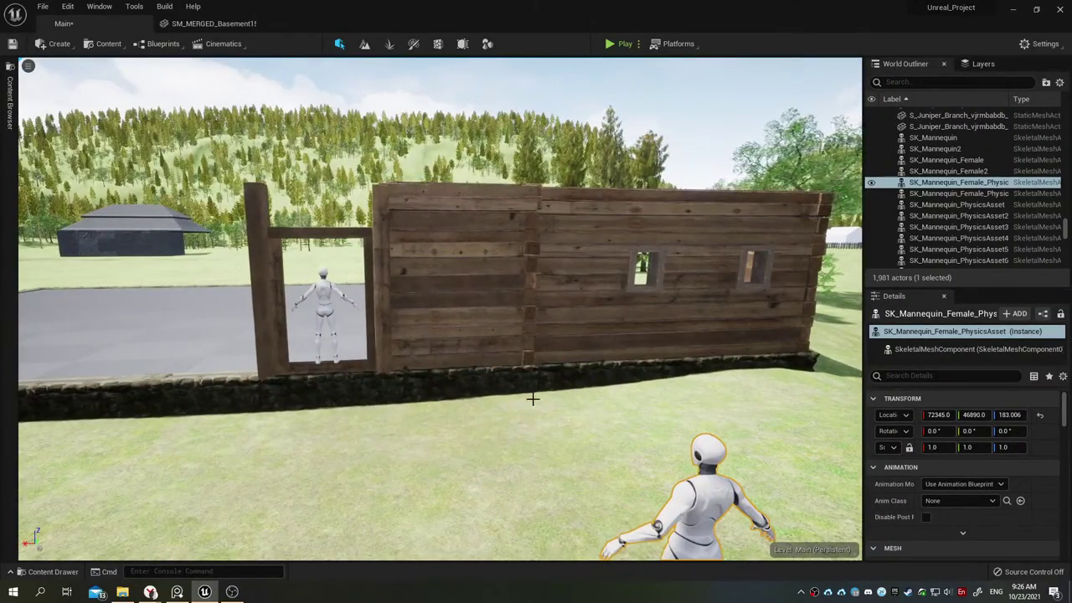
pyautogui.moveTo(440, 310); pyautogui.dragTo(439, 310, button='right')
pyautogui.moveTo(418, 458); pyautogui.dragTo(253, 457)
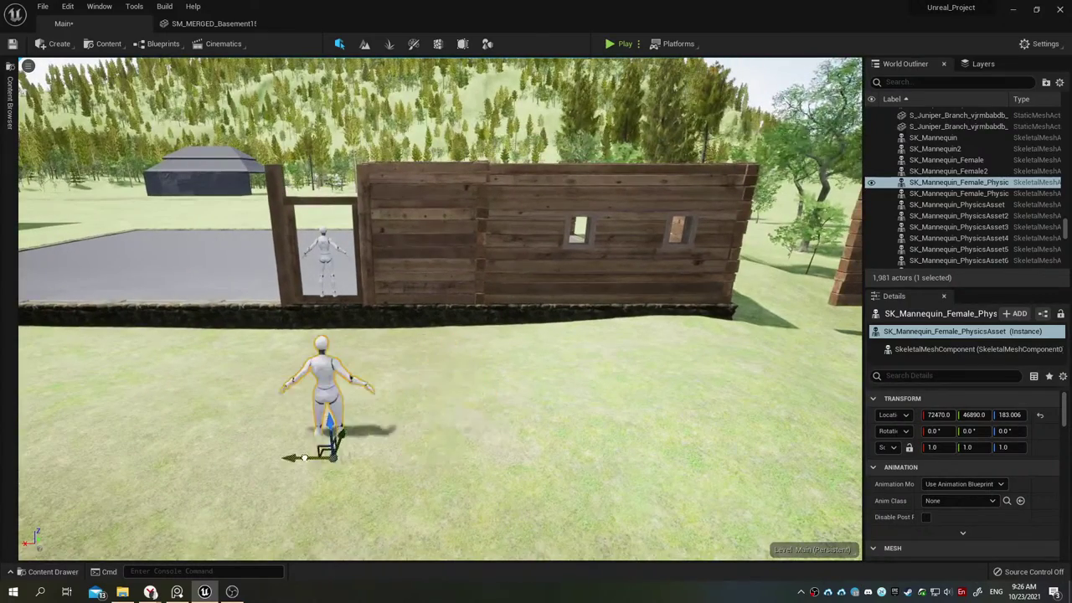
pyautogui.press('Delete')
pyautogui.moveTo(309, 354); pyautogui.dragTo(253, 394, button='right')
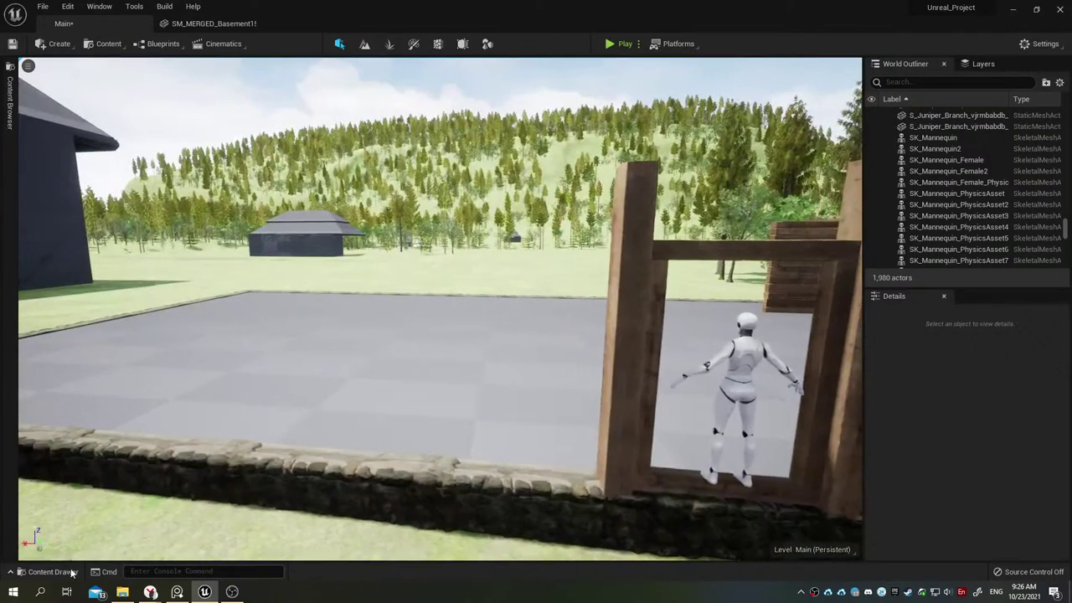
# Step: Open Wall_rev2 from Houses > Two_Floor_House > Rev1 in the Static Mesh Editor
pyautogui.hotkey('ctrl', 'space')
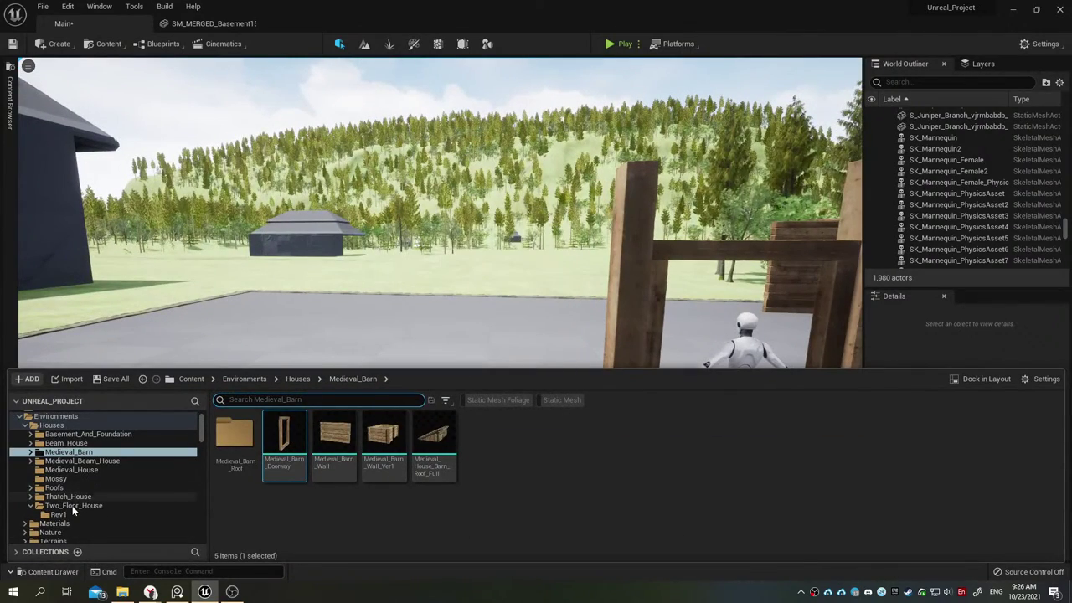
pyautogui.click(71, 508)
pyautogui.click(72, 515)
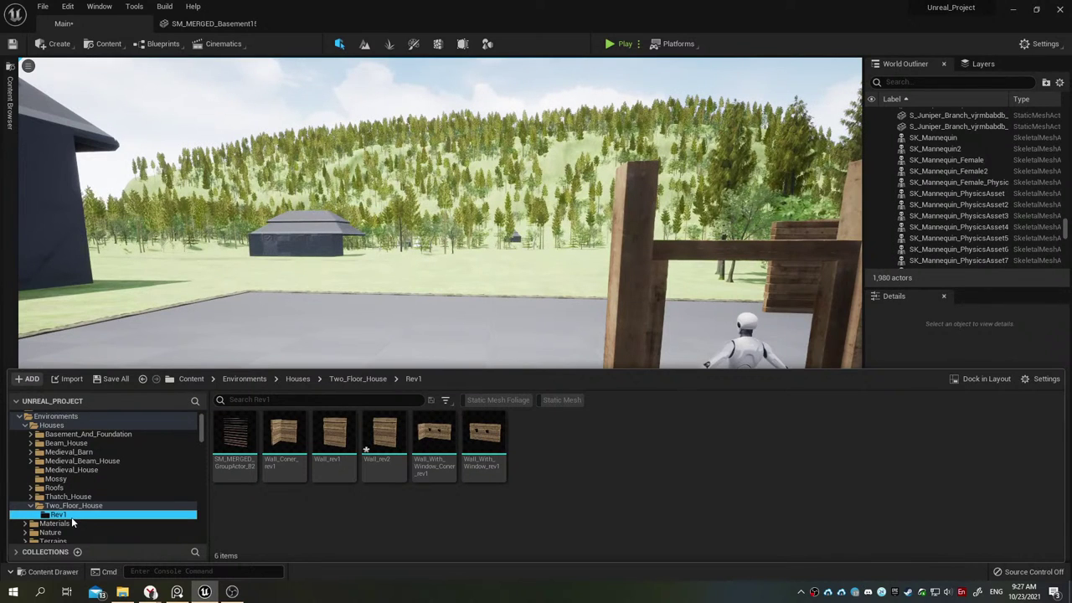
pyautogui.click(380, 447)
pyautogui.doubleClick(380, 447)
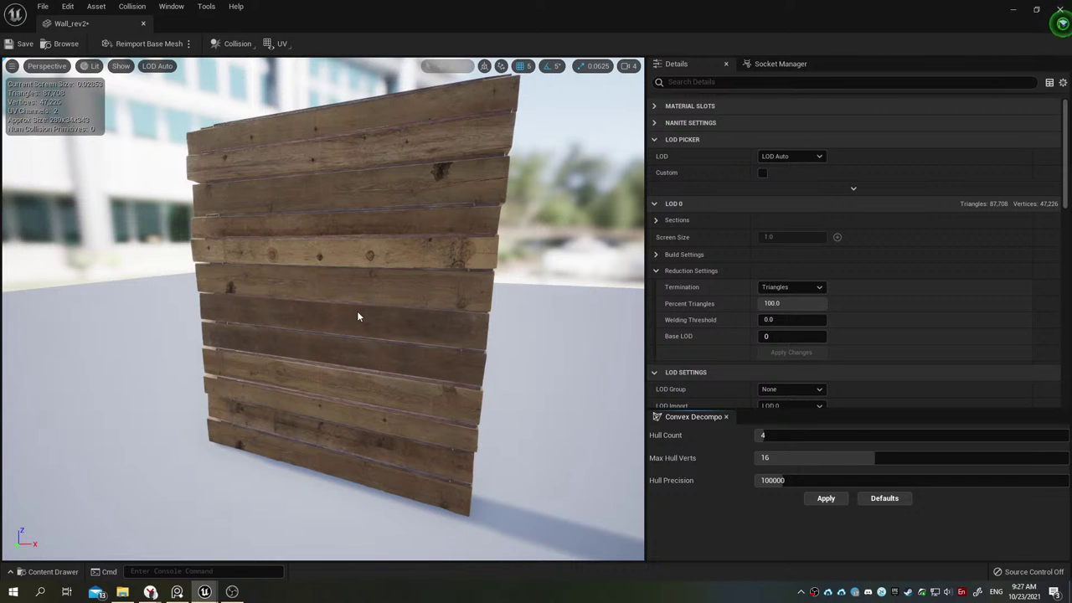
# Step: Close the Wall_rev2 editor, focus the free-standing merged wall group, and ungroup it
pyautogui.click(145, 24)
pyautogui.moveTo(654, 328); pyautogui.dragTo(611, 318, button='right')
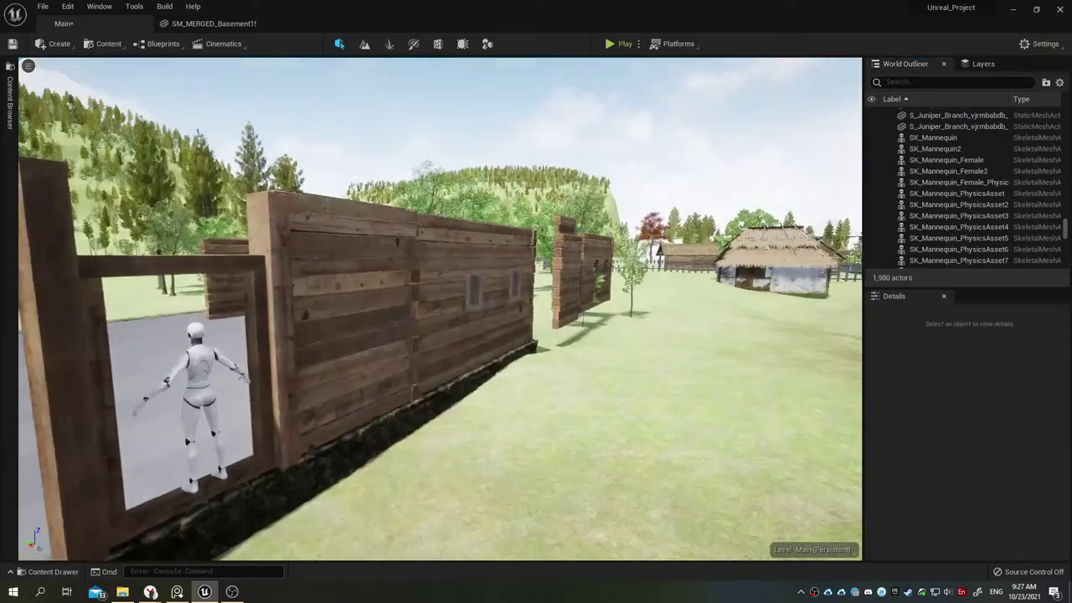
pyautogui.click(586, 267)
pyautogui.press('f')
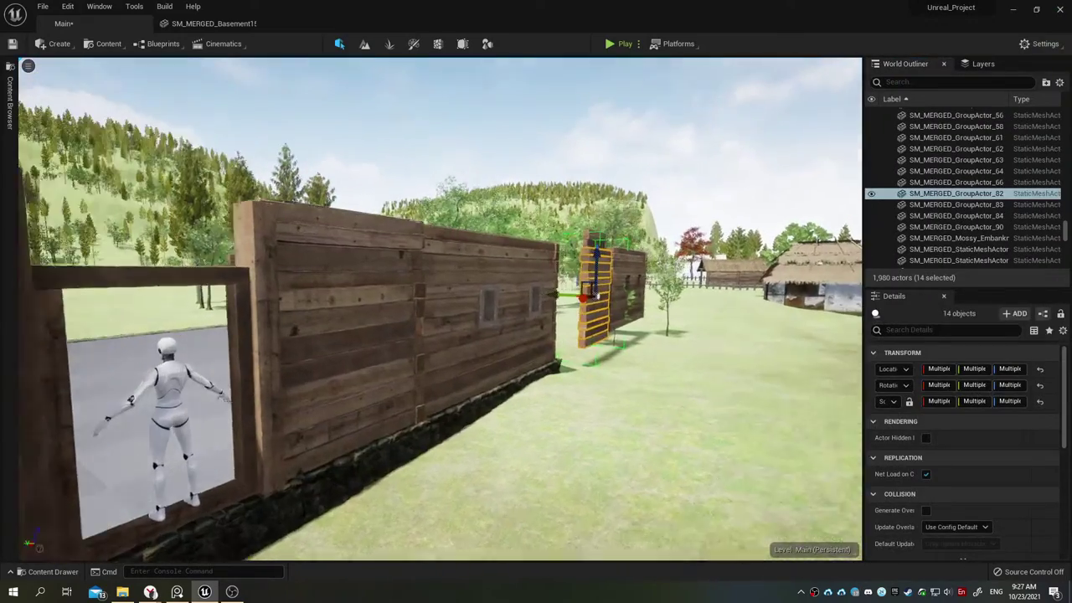
pyautogui.moveTo(587, 268)
pyautogui.mouseDown(button='right')
pyautogui.moveTo(603, 268)
pyautogui.moveTo(571, 270)
pyautogui.mouseUp(button='right')
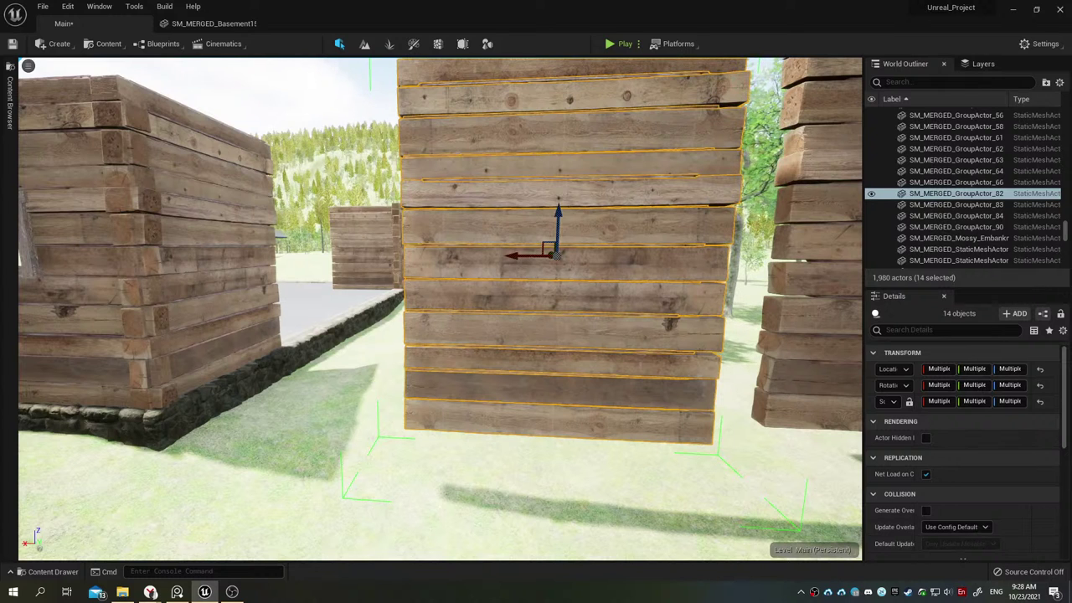
pyautogui.press('f')
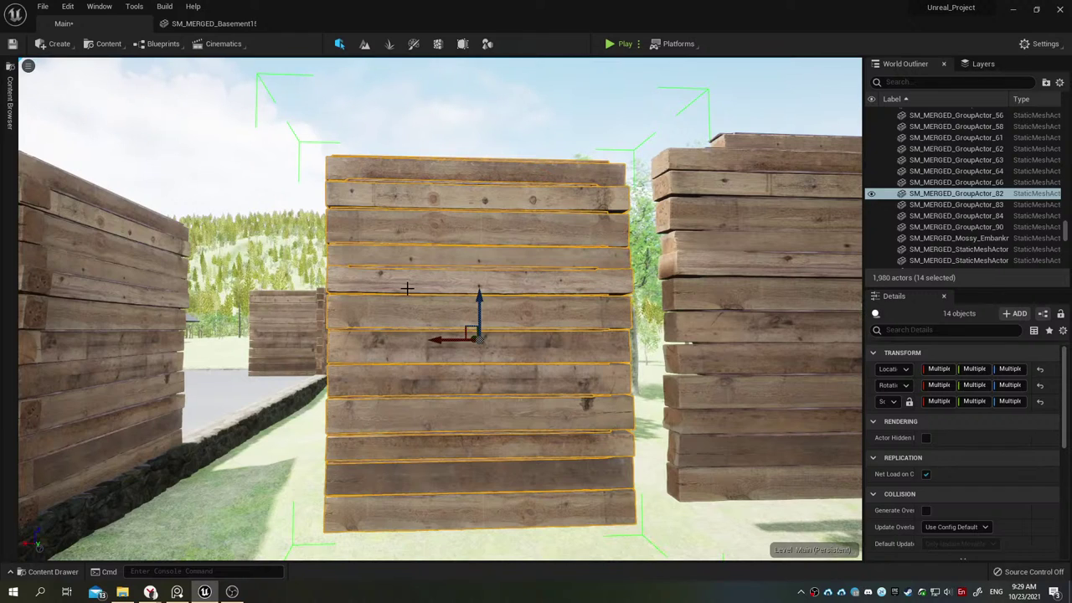
pyautogui.hotkey('shift', 'g')
# Step: Select SM_MERGED_GroupActor_82 and widen its X scale starting from 0.95
pyautogui.press('Left')
pyautogui.press('Up')
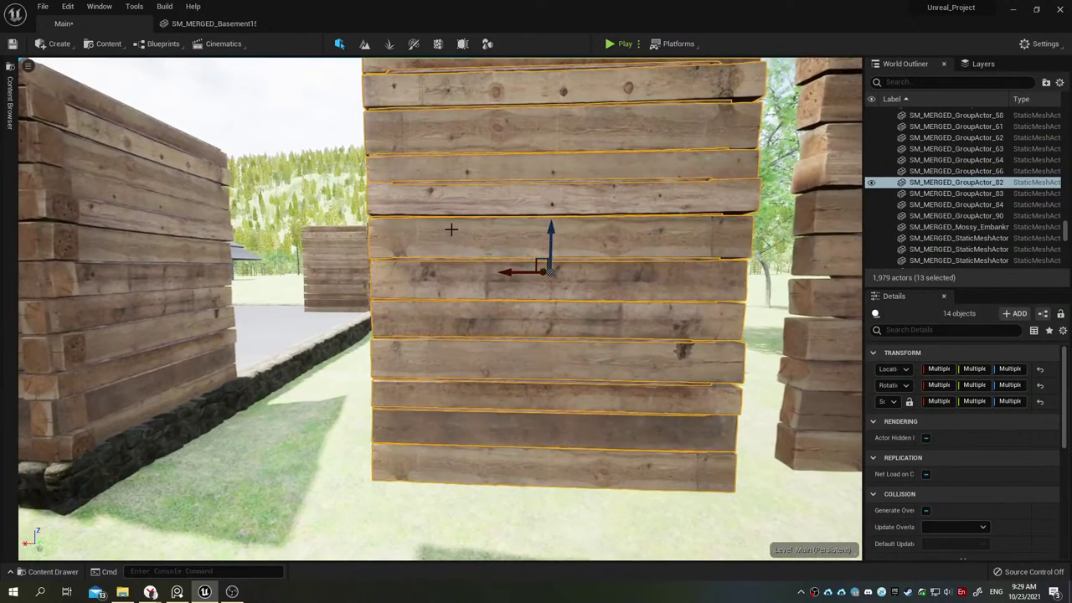
pyautogui.click(413, 259)
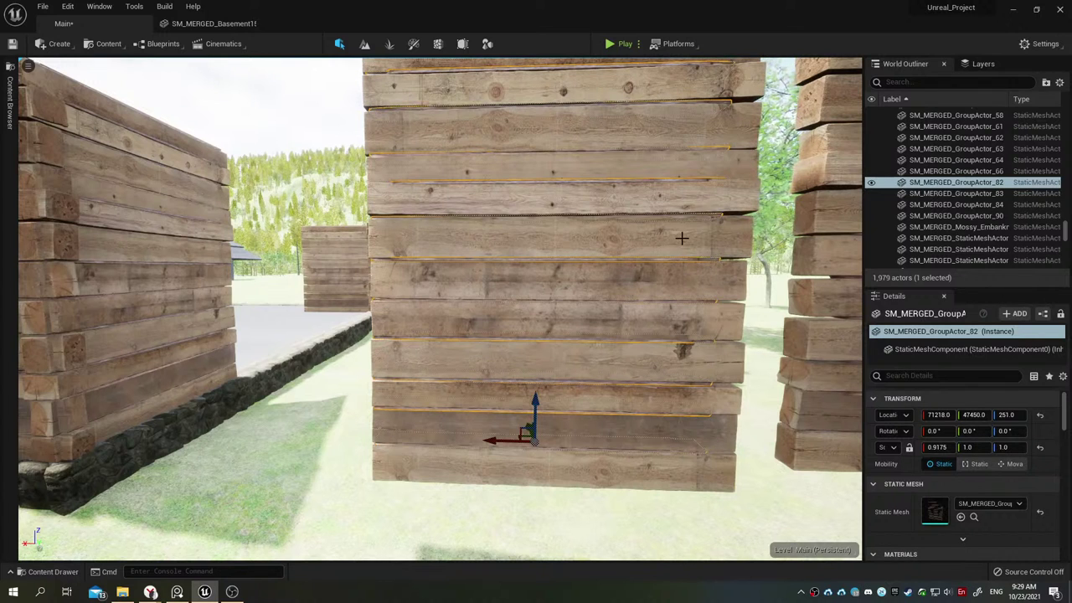
pyautogui.click(936, 447)
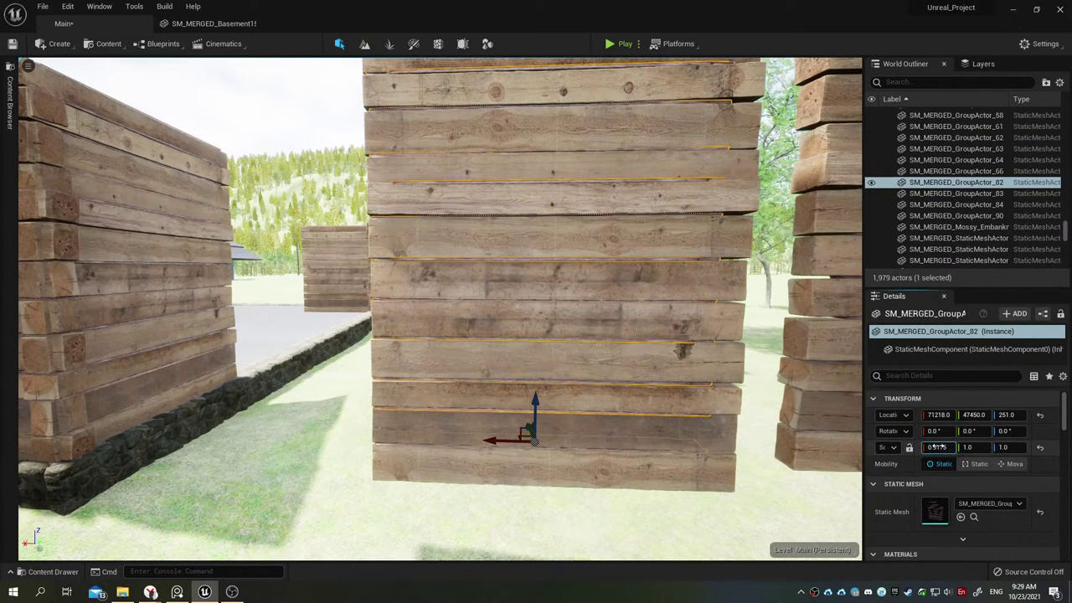
pyautogui.write('0.95')
pyautogui.moveTo(936, 447); pyautogui.dragTo(942, 447)
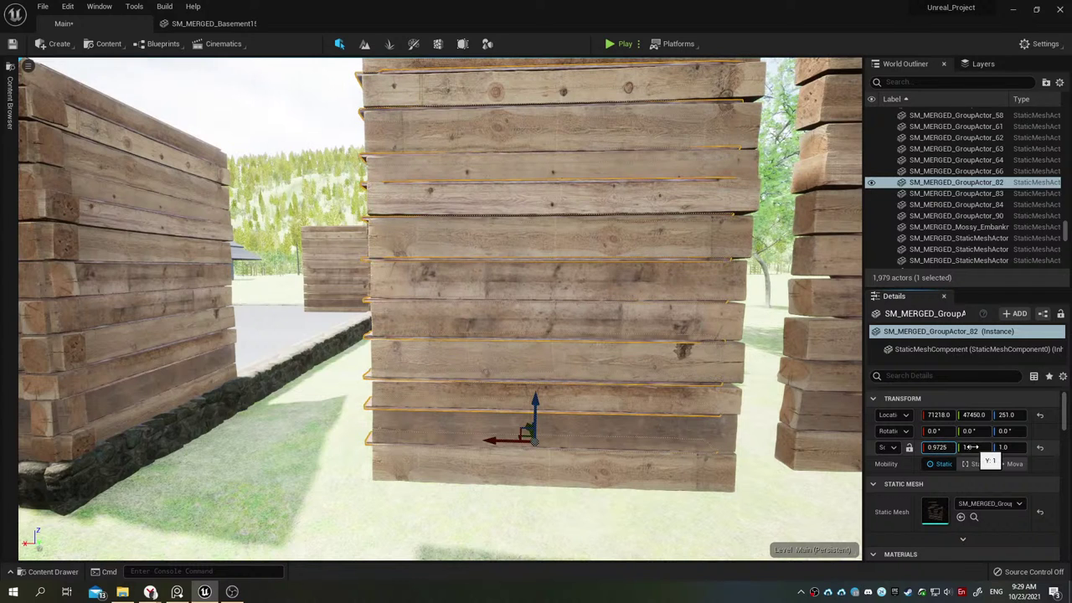
pyautogui.click(967, 415)
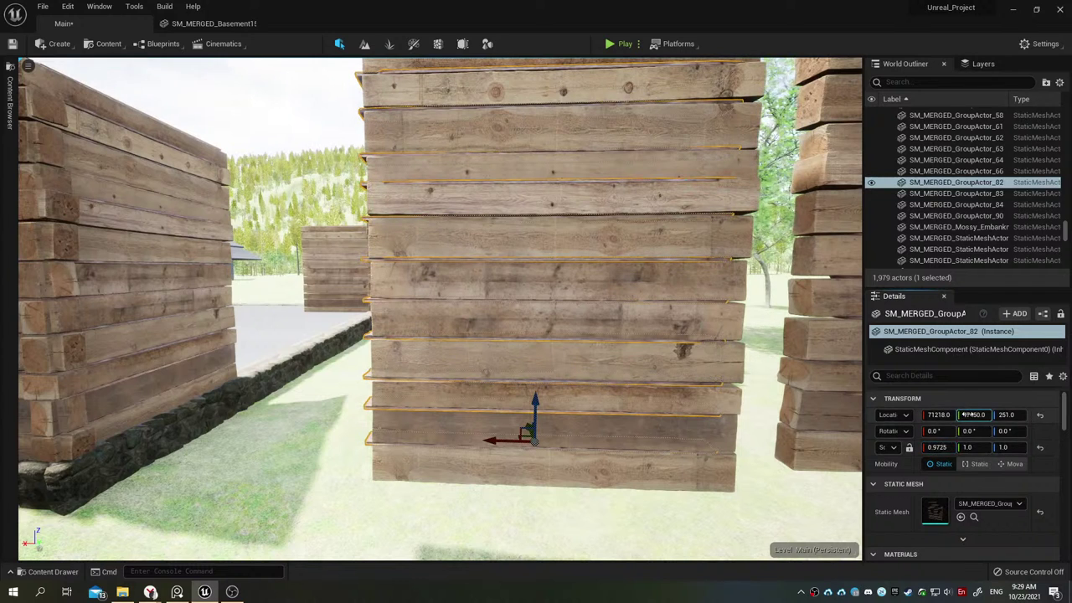
pyautogui.hotkey('ctrl', 'z')
# Step: Fine-tune the wall to X scale 0.9825 and Location X 71208 to close the gap
pyautogui.moveTo(933, 415); pyautogui.dragTo(962, 540)
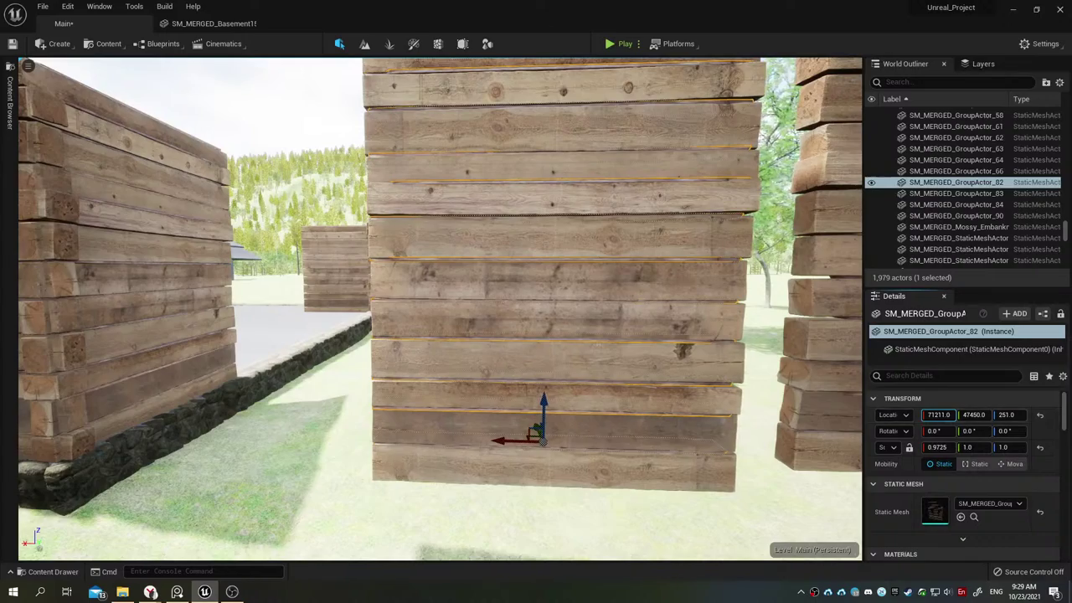
pyautogui.moveTo(435, 335); pyautogui.dragTo(586, 335, button='middle')
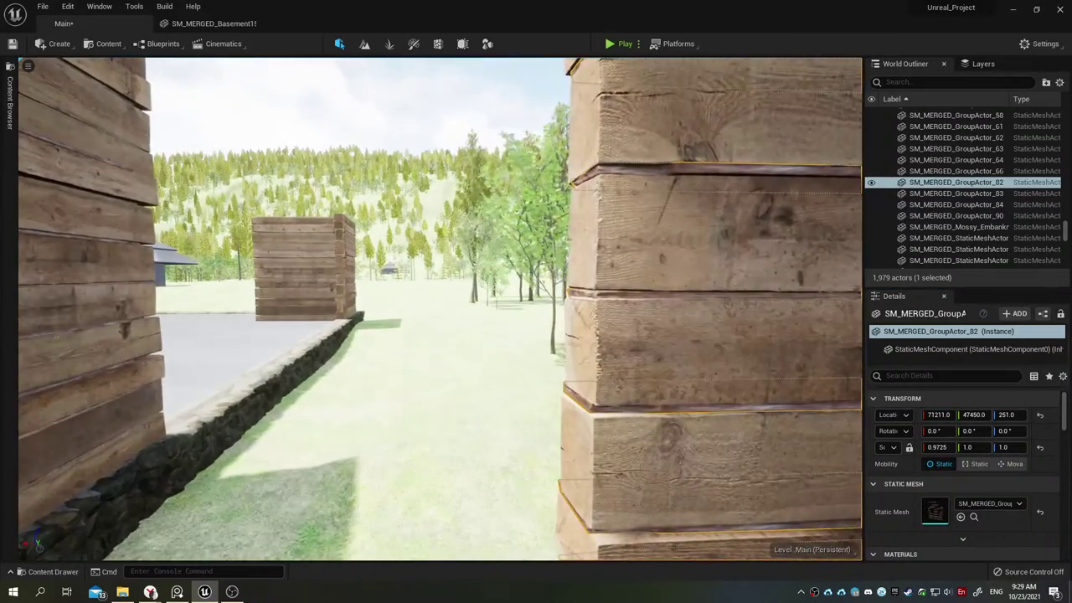
pyautogui.press('f')
pyautogui.scroll(-5, 439, 310)
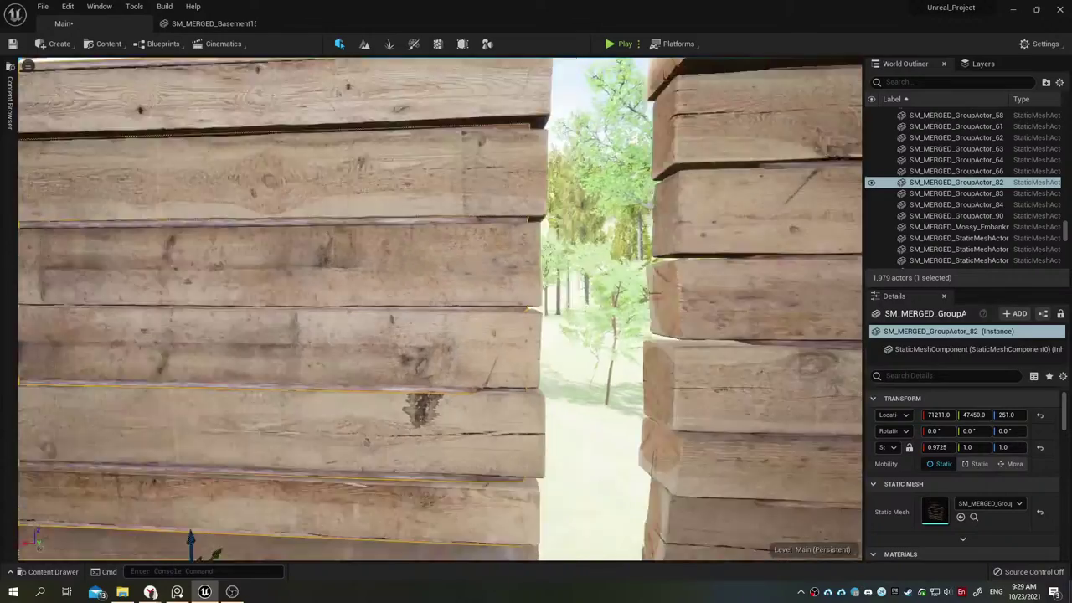
pyautogui.moveTo(617, 287); pyautogui.dragTo(617, 288, button='right')
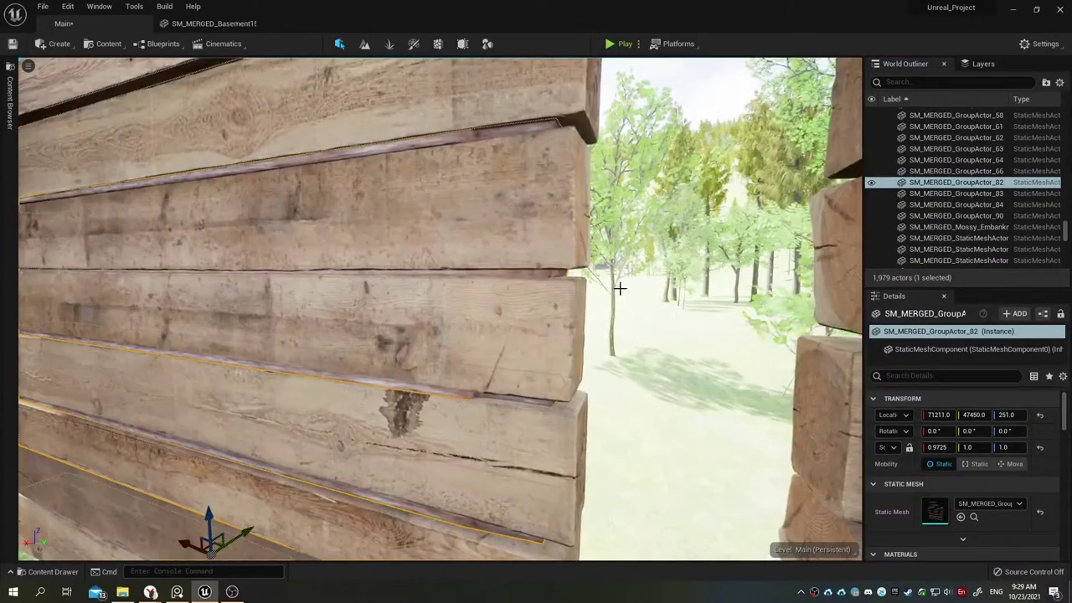
pyautogui.moveTo(936, 447); pyautogui.dragTo(945, 447)
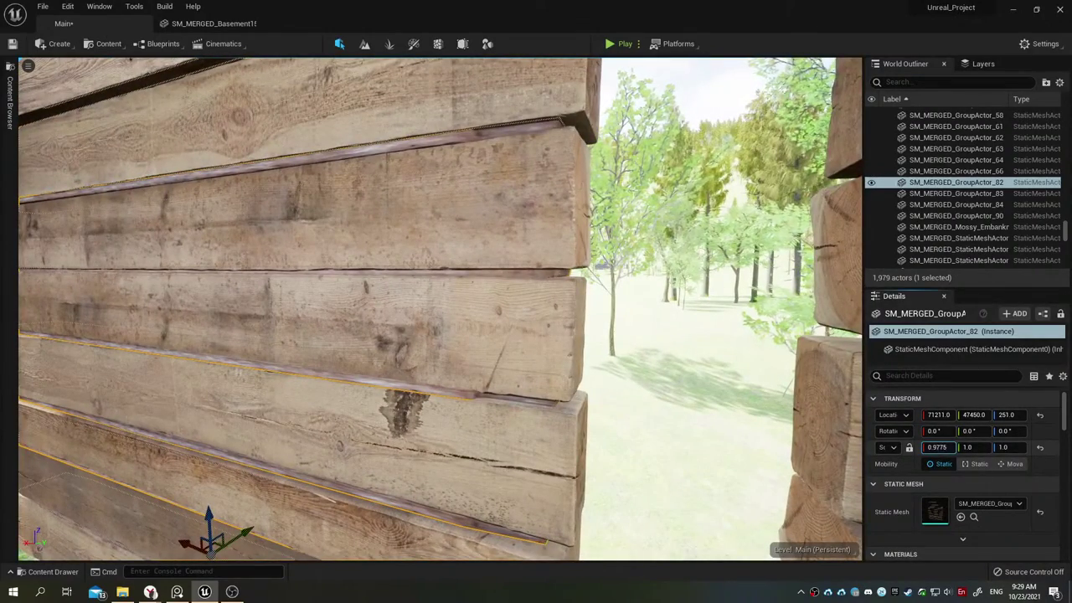
pyautogui.moveTo(757, 402); pyautogui.dragTo(773, 369, button='right')
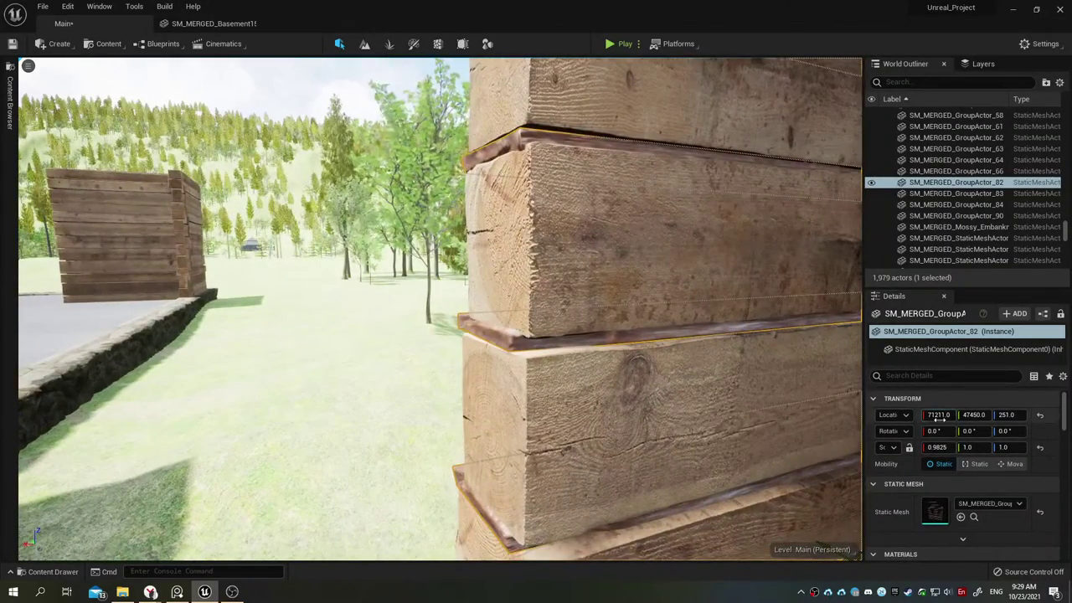
pyautogui.moveTo(938, 415); pyautogui.dragTo(935, 415)
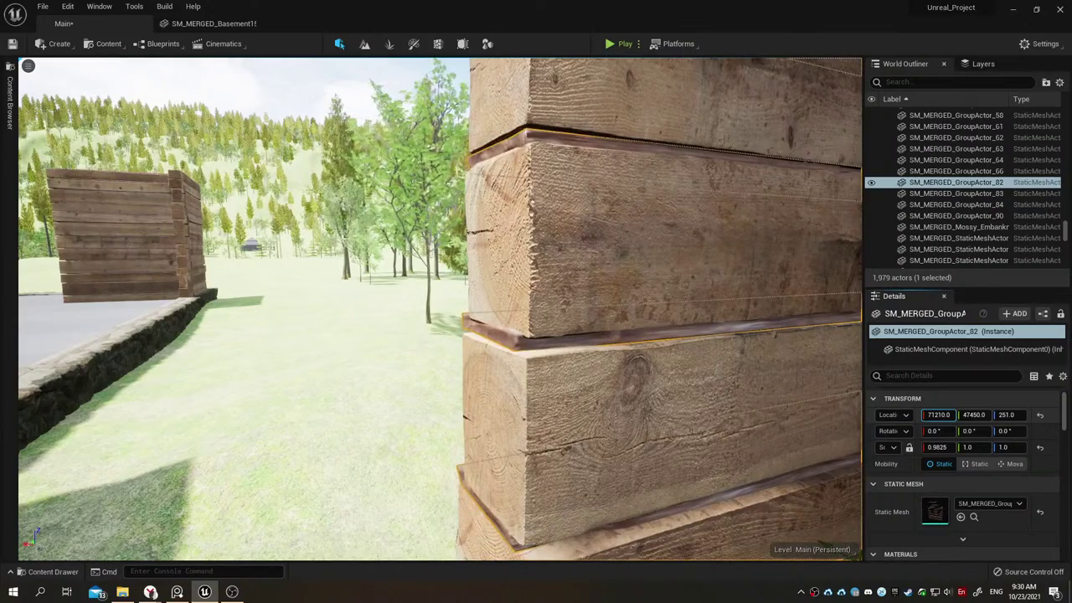
pyautogui.moveTo(710, 350); pyautogui.dragTo(710, 350, button='right')
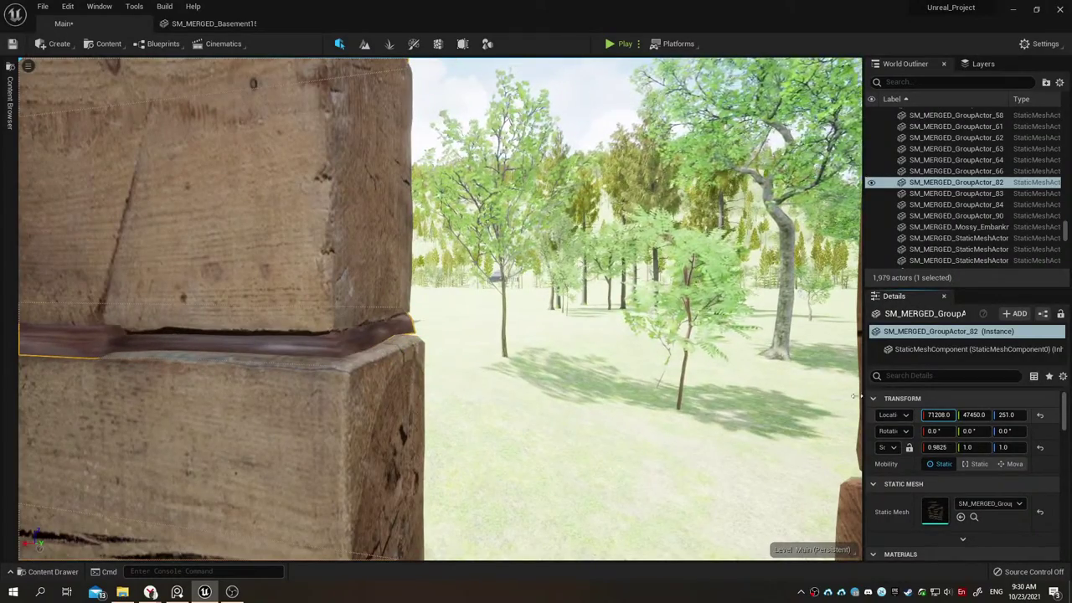
pyautogui.moveTo(935, 414); pyautogui.dragTo(936, 415)
pyautogui.moveTo(605, 304); pyautogui.dragTo(600, 197, button='right')
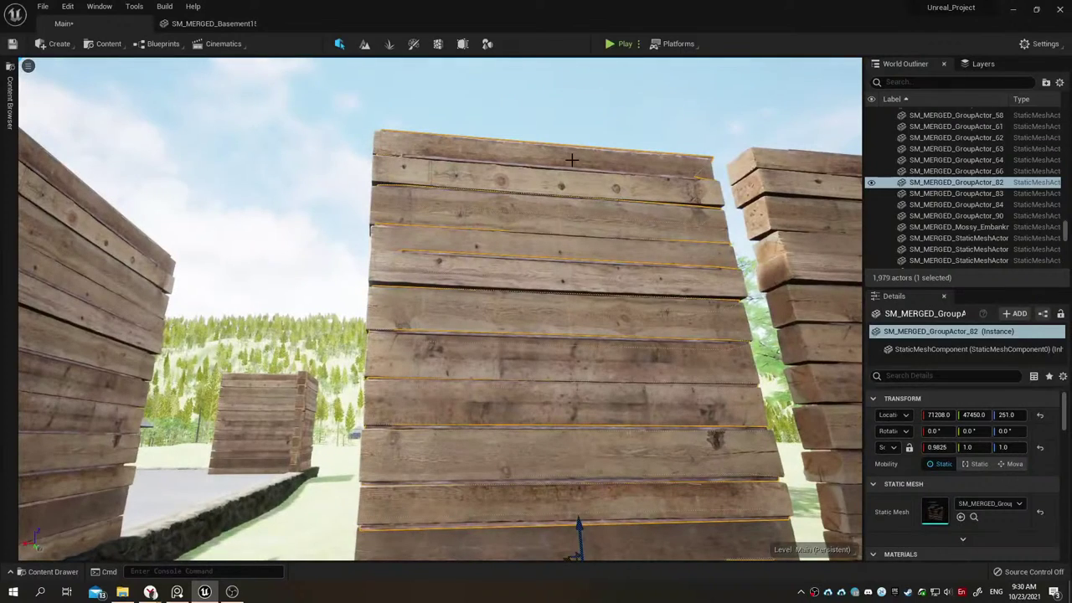
# Step: Select the plank wall's top and lower beams, 13 pieces in all
pyautogui.click(568, 176)
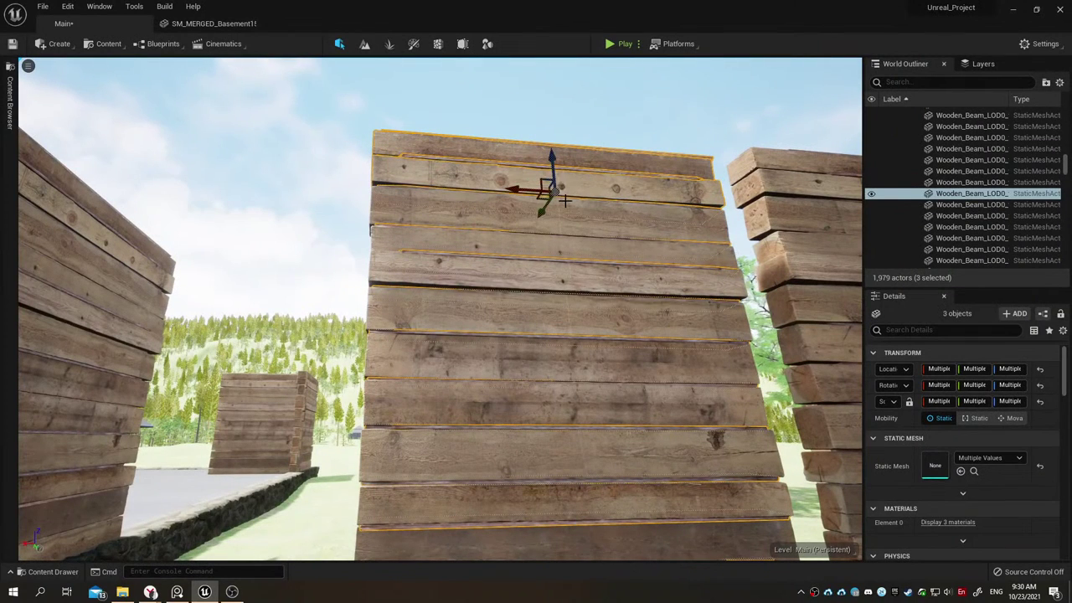
pyautogui.keyDown('ctrl'); pyautogui.click(507, 233); pyautogui.keyUp('ctrl')
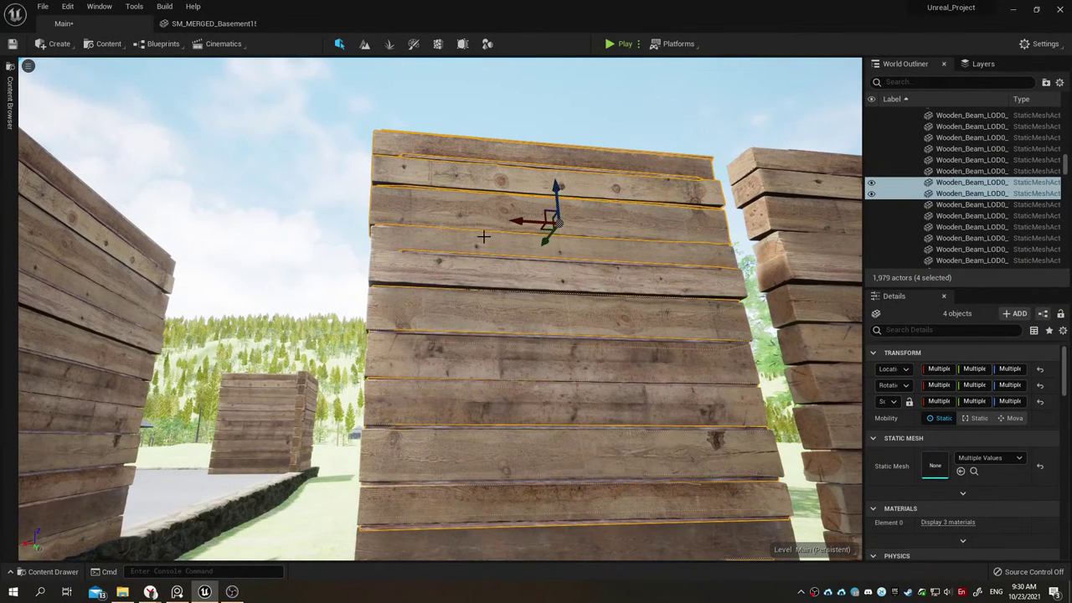
pyautogui.keyDown('ctrl'); pyautogui.click(455, 270); pyautogui.keyUp('ctrl')
pyautogui.keyDown('ctrl'); pyautogui.click(450, 300); pyautogui.keyUp('ctrl')
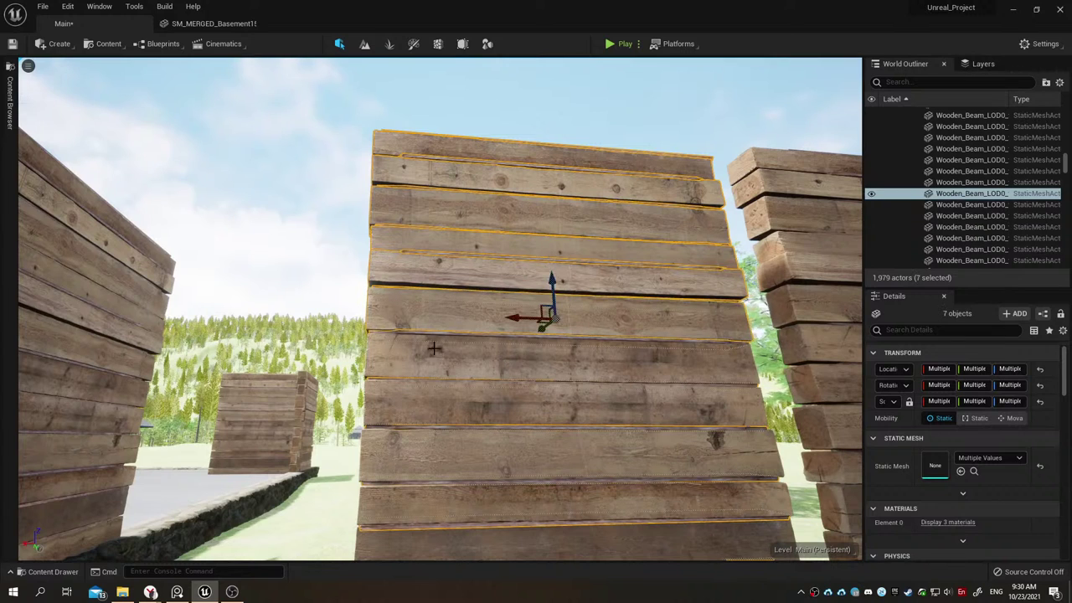
pyautogui.keyDown('ctrl'); pyautogui.click(431, 366); pyautogui.keyUp('ctrl')
pyautogui.keyDown('ctrl'); pyautogui.click(424, 411); pyautogui.keyUp('ctrl')
pyautogui.keyDown('ctrl'); pyautogui.click(421, 445); pyautogui.keyUp('ctrl')
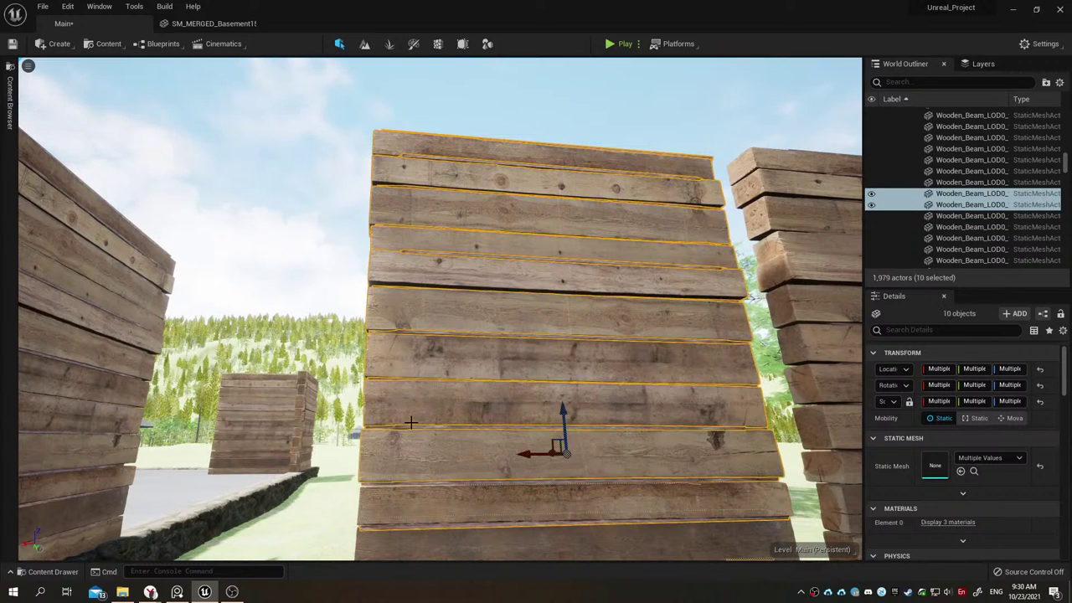
pyautogui.moveTo(421, 445)
pyautogui.mouseDown(button='right')
pyautogui.moveTo(421, 418)
pyautogui.moveTo(421, 435)
pyautogui.mouseUp(button='right')
pyautogui.keyDown('ctrl'); pyautogui.click(411, 443); pyautogui.keyUp('ctrl')
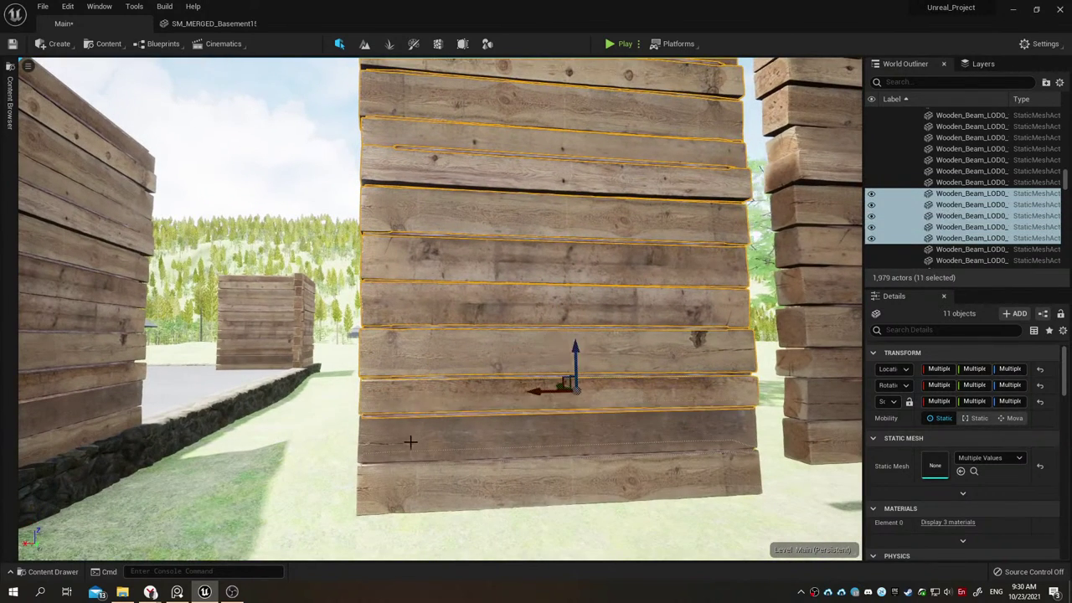
pyautogui.keyDown('ctrl'); pyautogui.click(411, 476); pyautogui.keyUp('ctrl')
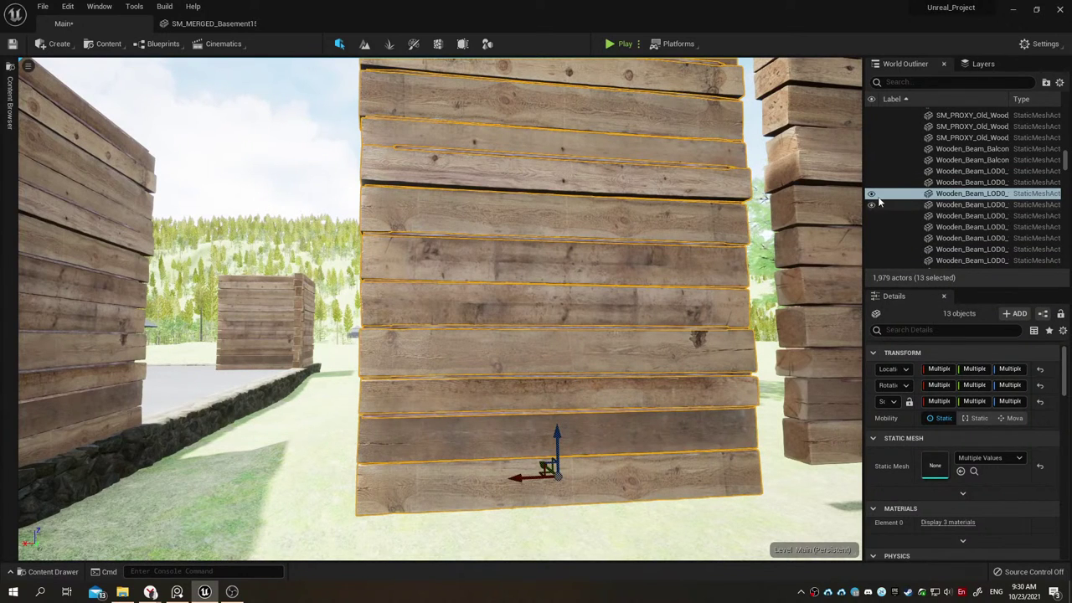
# Step: Temporarily hide the bottom beam to check behind it, then restore the full selection
pyautogui.click(876, 197)
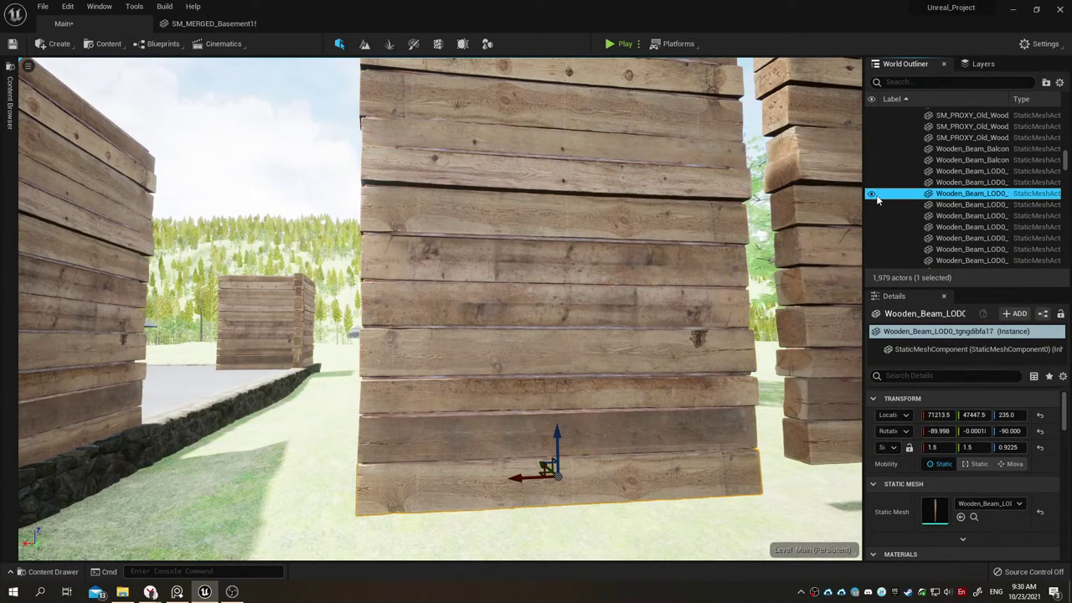
pyautogui.click(872, 195)
pyautogui.moveTo(578, 377)
pyautogui.mouseDown(button='right')
pyautogui.moveTo(574, 362)
pyautogui.moveTo(575, 381)
pyautogui.mouseUp(button='right')
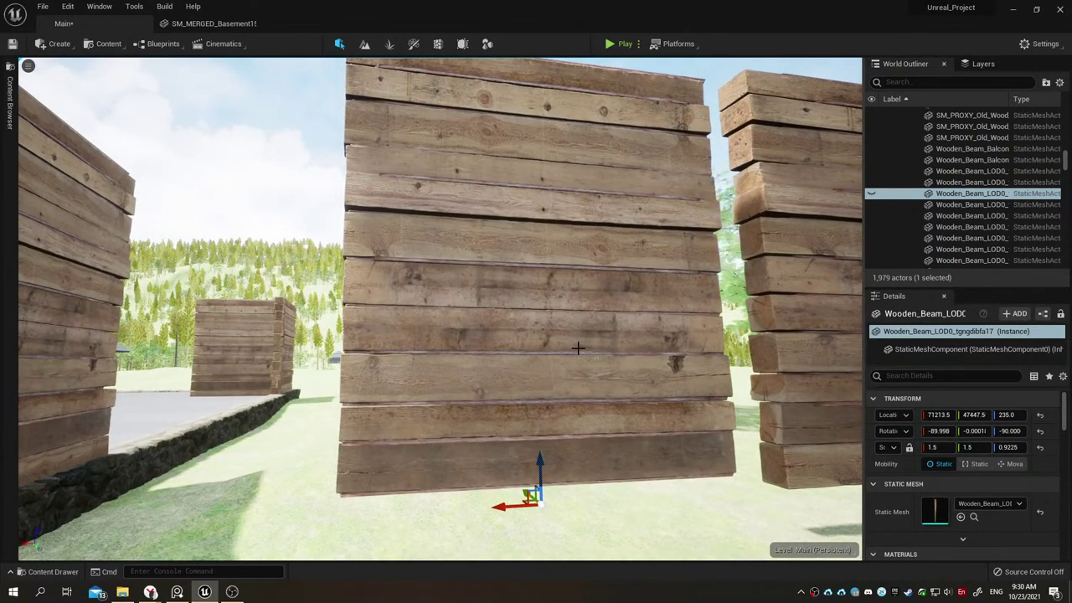
pyautogui.hotkey('ctrl', 'z')
pyautogui.hotkey('ctrl', 'z')
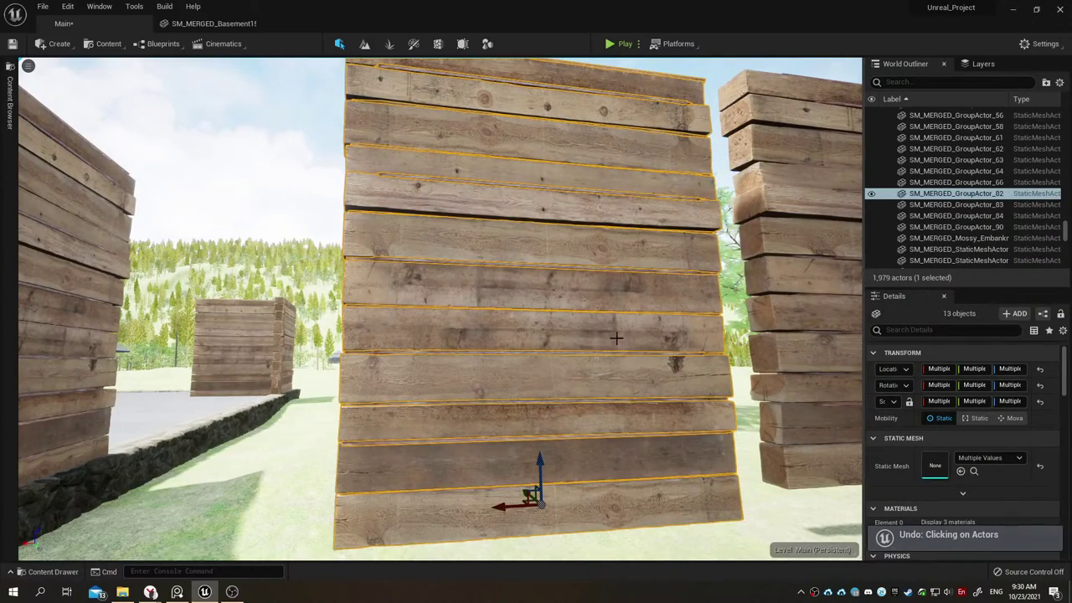
pyautogui.moveTo(578, 346); pyautogui.dragTo(562, 347, button='right')
pyautogui.press('s')
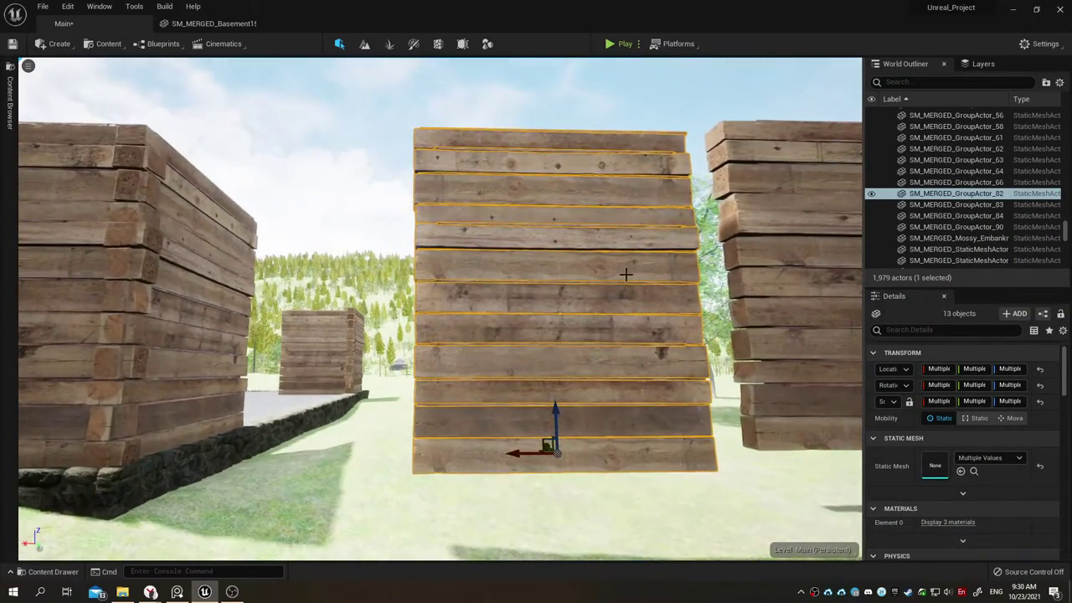
# Step: Group the 13 beams with Ctrl+G and pull back to view the surrounding walls
pyautogui.hotkey('ctrl', 'g')
pyautogui.press('h')
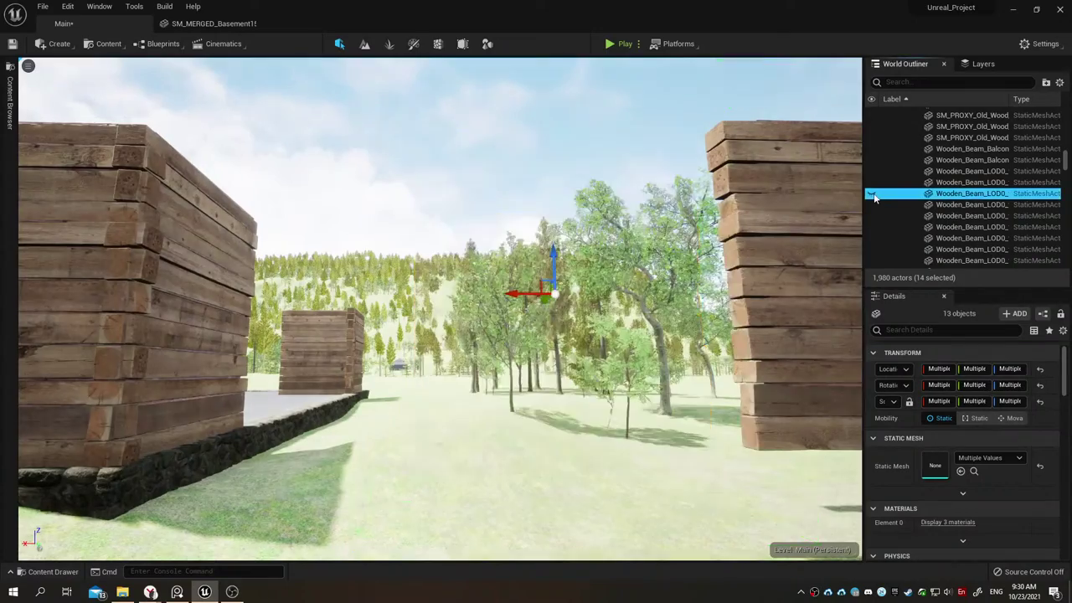
pyautogui.hotkey('ctrl', 'z')
pyautogui.moveTo(552, 301); pyautogui.dragTo(536, 302, button='right')
pyautogui.moveTo(674, 285); pyautogui.dragTo(653, 285, button='right')
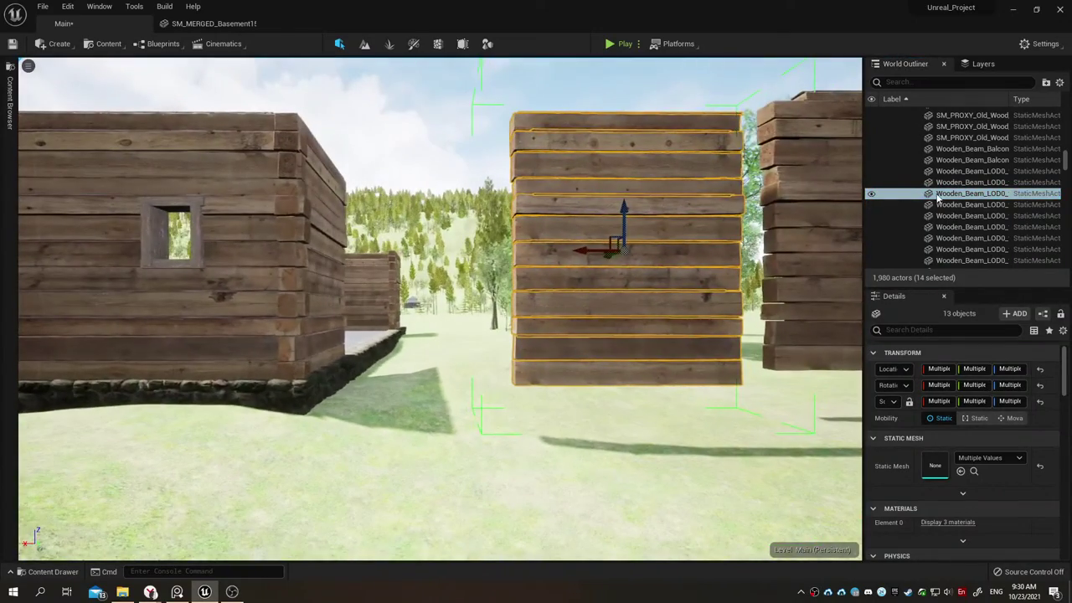
# Step: Start Merge Actors on the selected planks and browse into Environments > Houses
pyautogui.rightClick(937, 198)
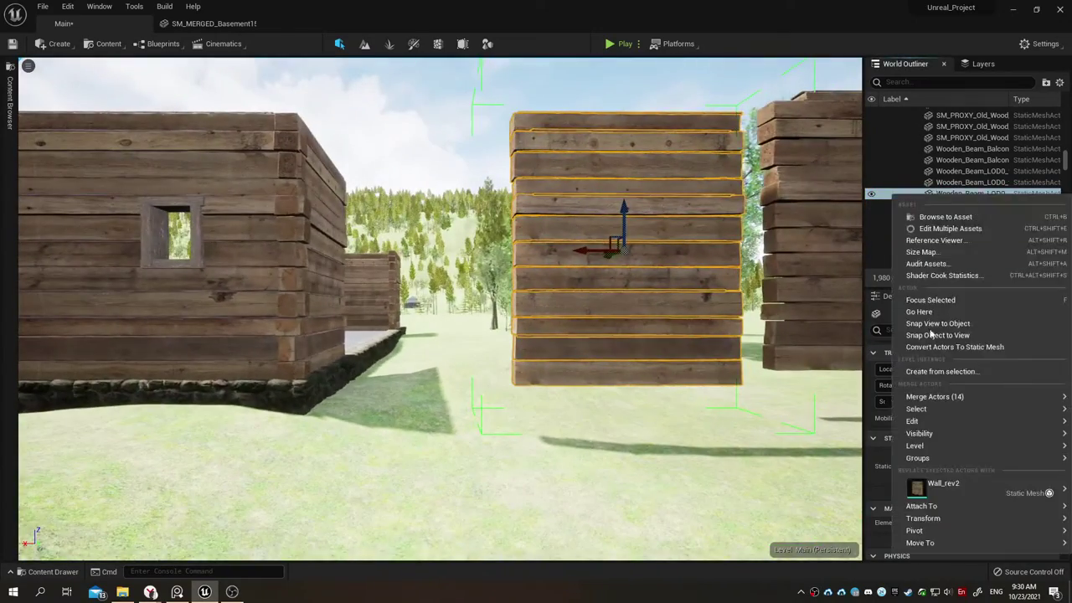
pyautogui.moveTo(921, 395)
pyautogui.click(850, 402)
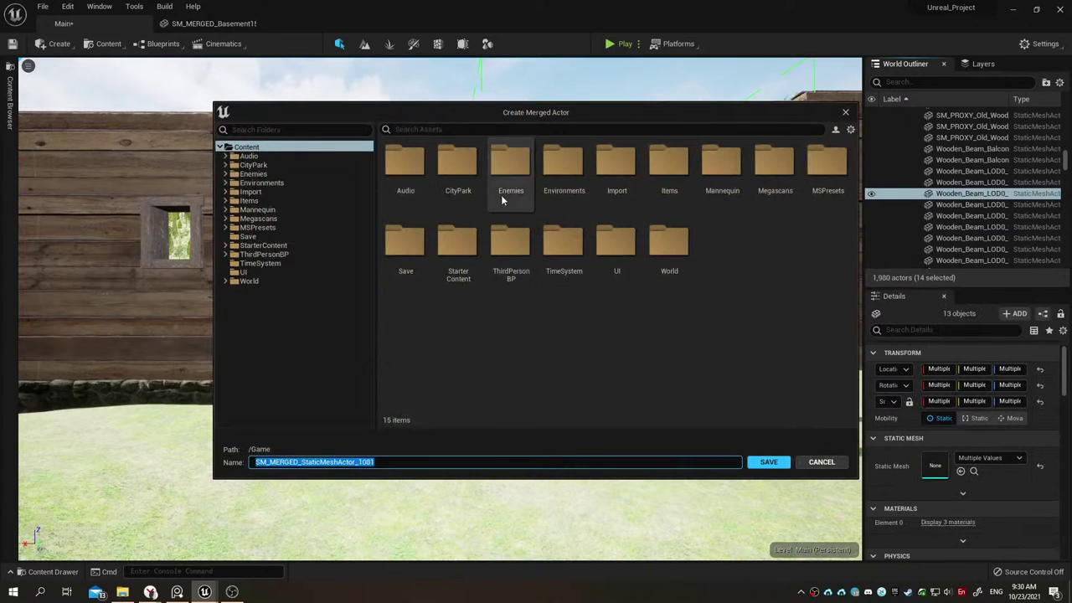
pyautogui.doubleClick(561, 171)
pyautogui.click(413, 166)
pyautogui.doubleClick(414, 166)
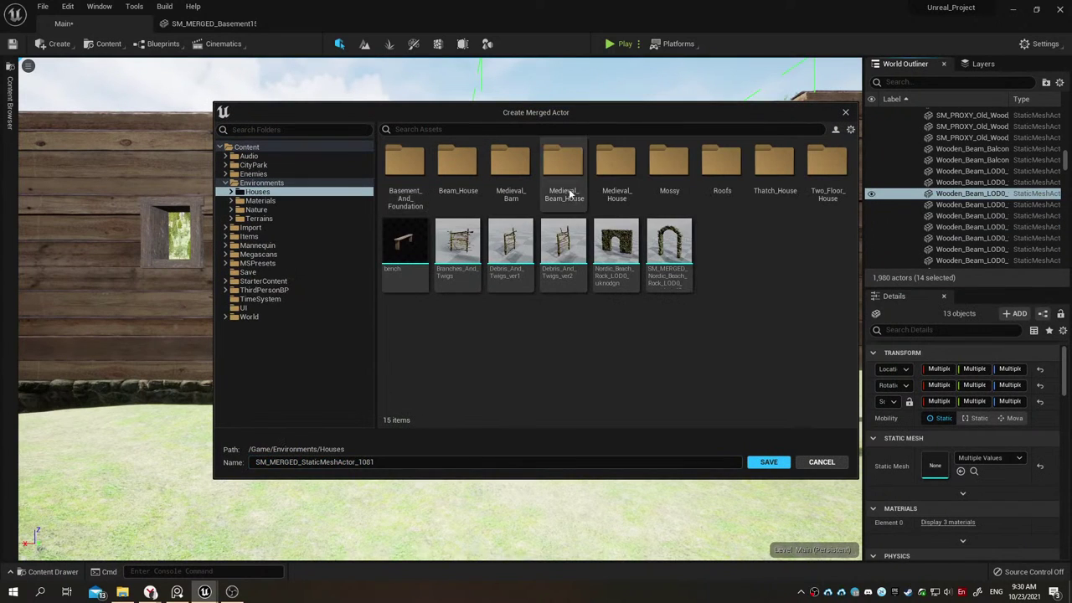
# Step: Save the merged mesh in Two_Floor_House/Rev1 under a name based on Wall_rev2
pyautogui.click(372, 164)
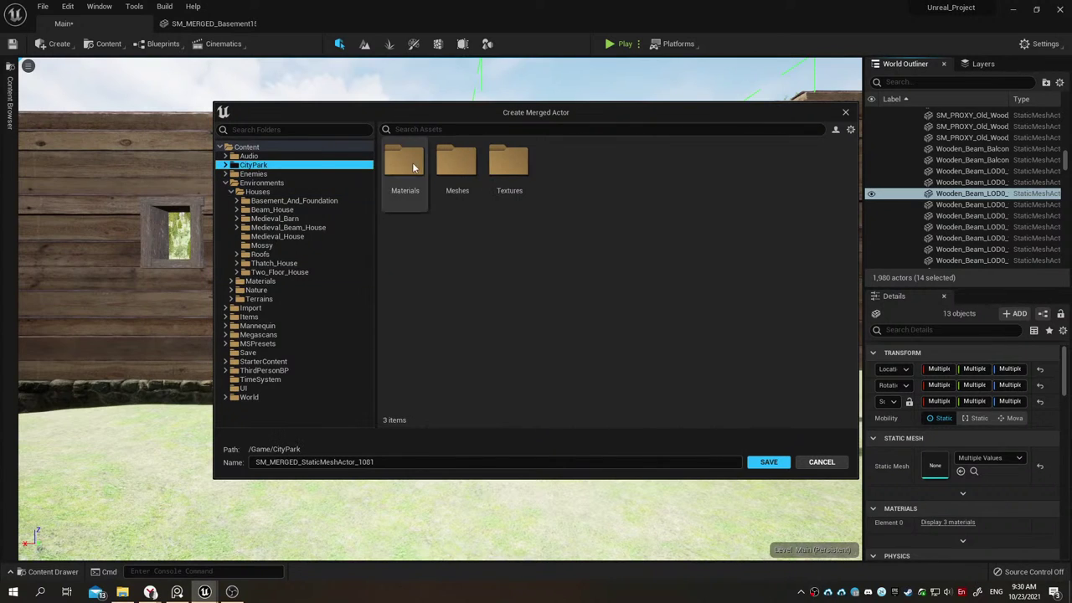
pyautogui.doubleClick(289, 272)
pyautogui.click(276, 281)
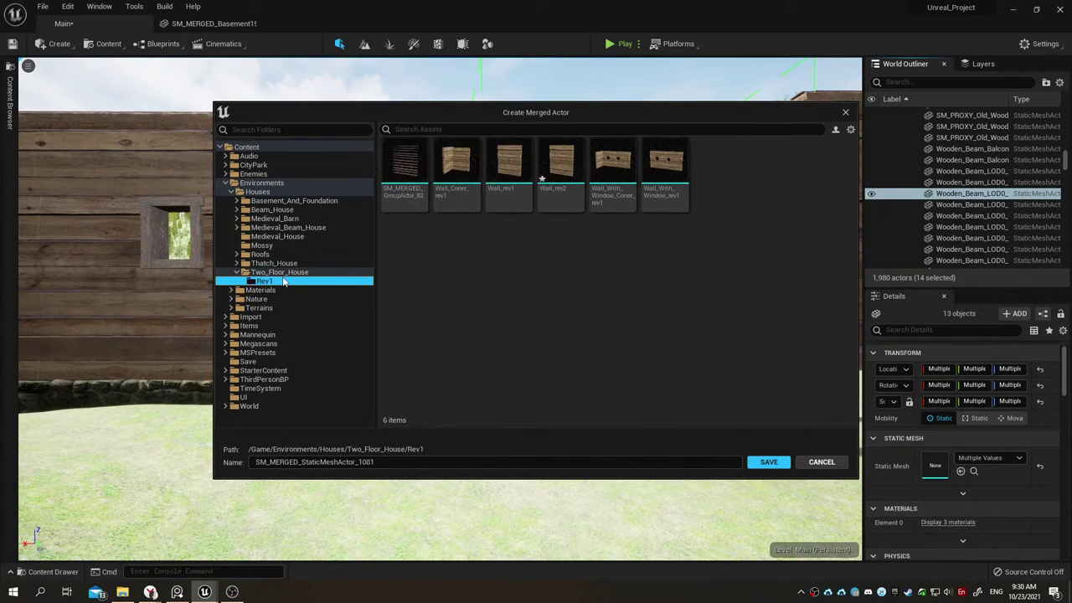
pyautogui.click(553, 163)
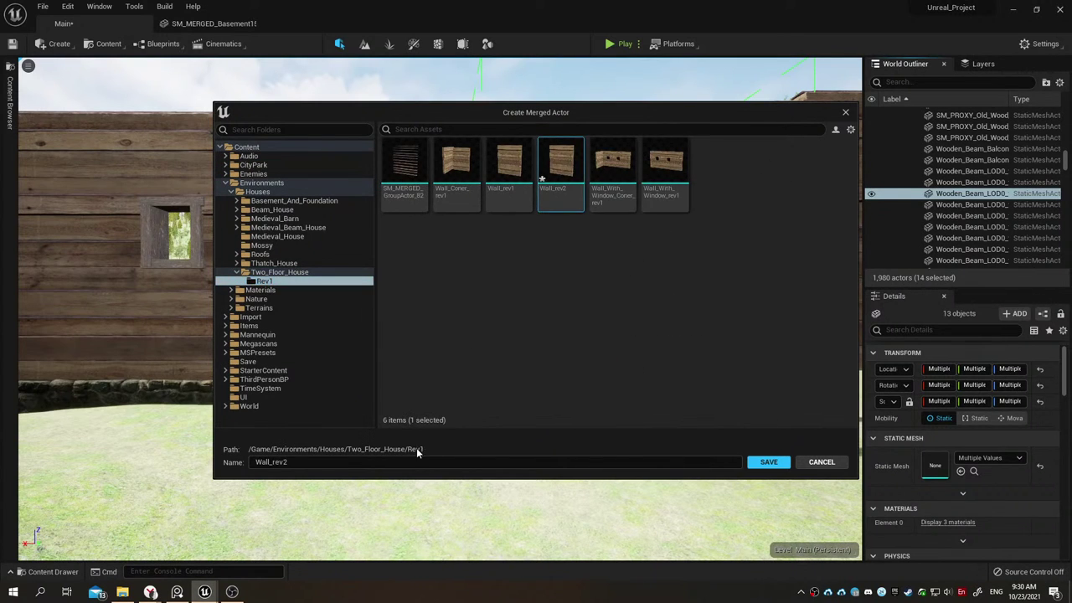
pyautogui.click(419, 461)
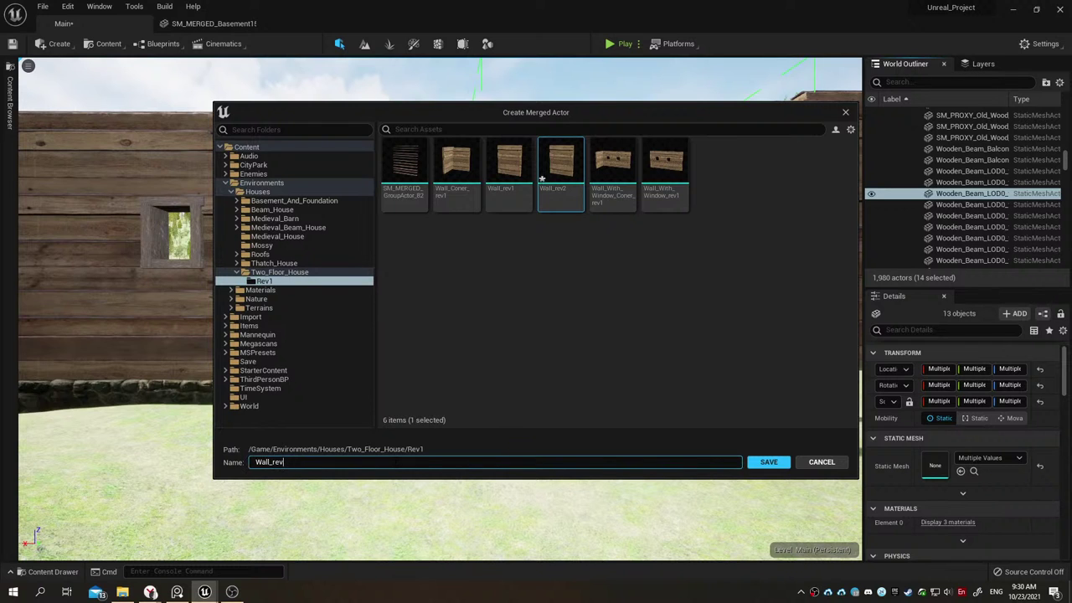
pyautogui.write('3')
pyautogui.press('Return')
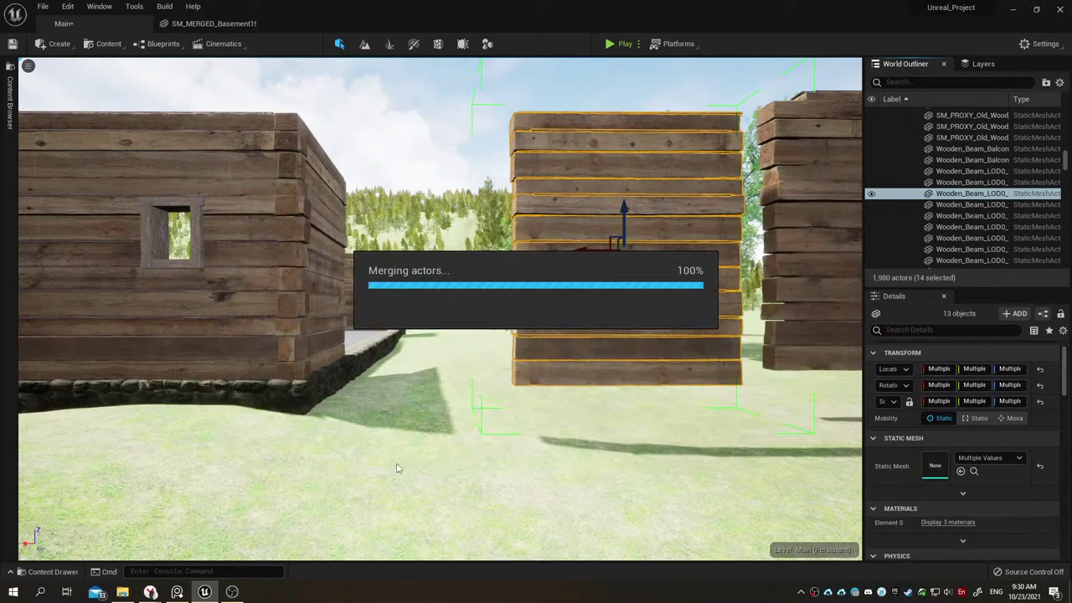
pyautogui.moveTo(397, 469); pyautogui.dragTo(334, 465, button='right')
# Step: Select the door-frame beam, barn doorway, vertical post and plank wall, and nudge them slightly left
pyautogui.moveTo(378, 235); pyautogui.dragTo(378, 236, button='right')
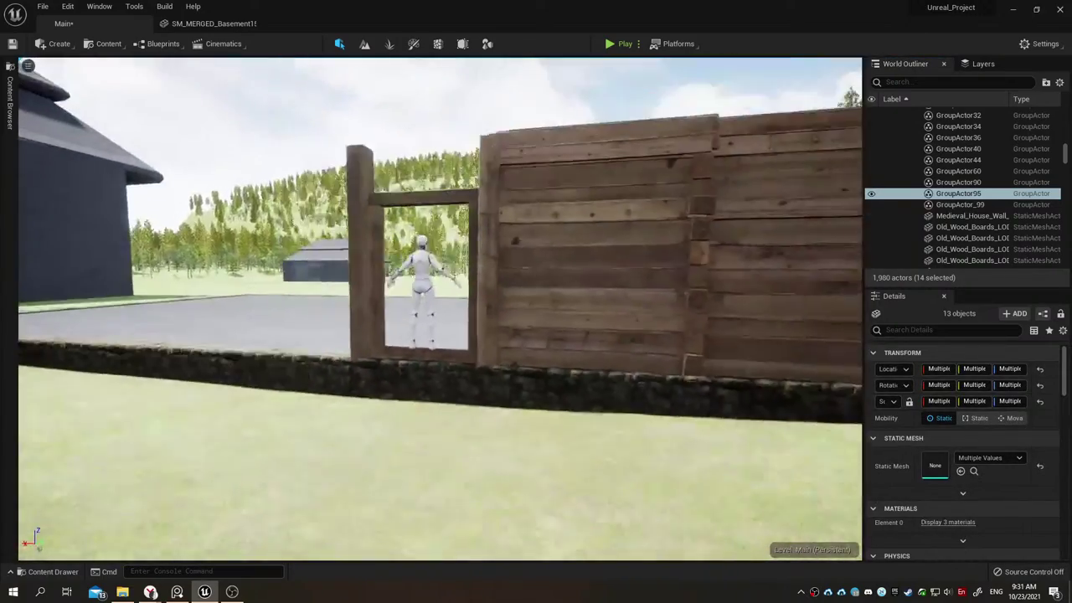
pyautogui.click(378, 235)
pyautogui.keyDown('ctrl'); pyautogui.click(427, 207); pyautogui.keyUp('ctrl')
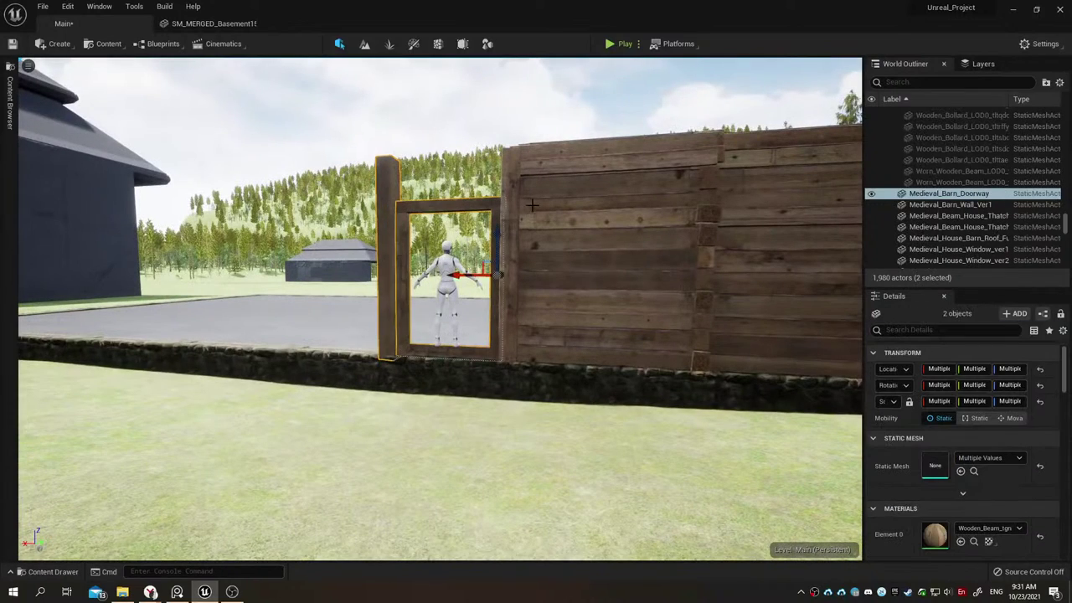
pyautogui.keyDown('ctrl'); pyautogui.click(515, 210); pyautogui.keyUp('ctrl')
pyautogui.keyDown('ctrl'); pyautogui.click(554, 204); pyautogui.keyUp('ctrl')
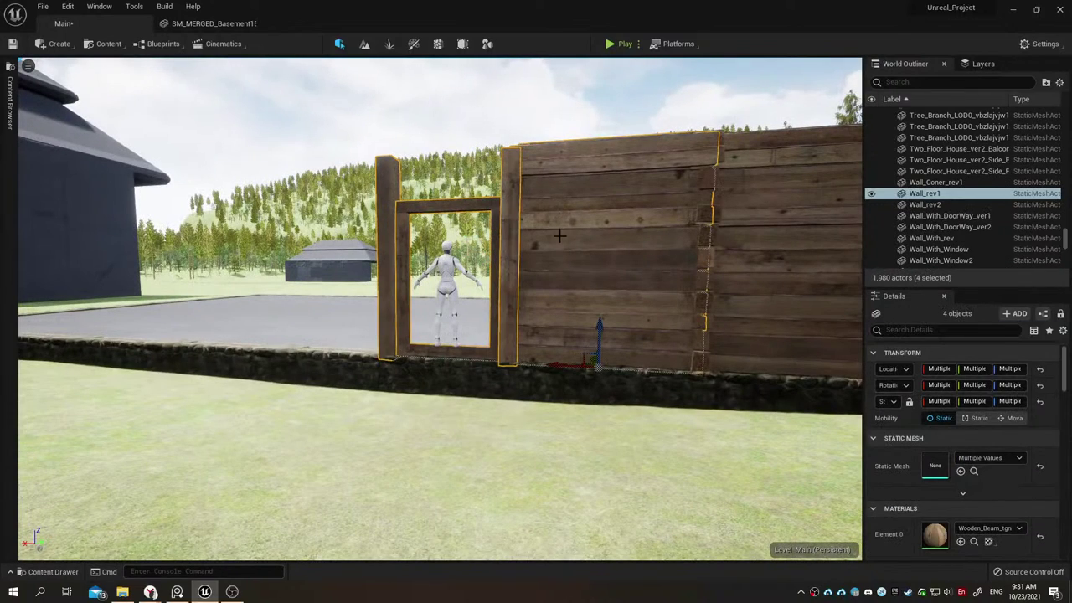
pyautogui.moveTo(560, 236); pyautogui.dragTo(559, 236, button='right')
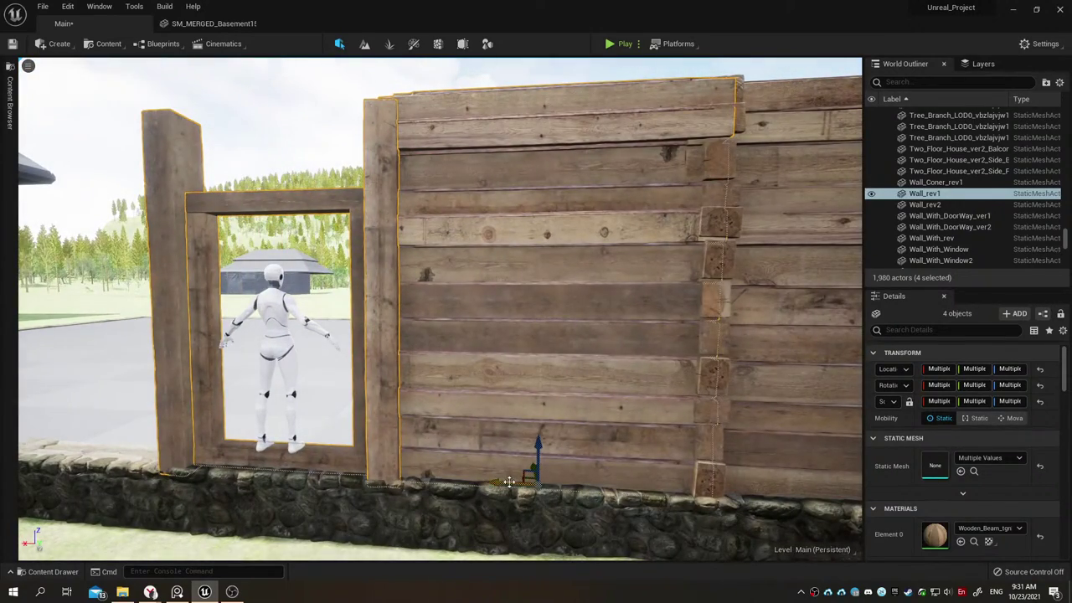
pyautogui.moveTo(507, 481); pyautogui.dragTo(490, 474)
# Step: Slide Wall_rev1 alone along X from 72405 to 72910, restoring it after an accidental delete
pyautogui.click(480, 354)
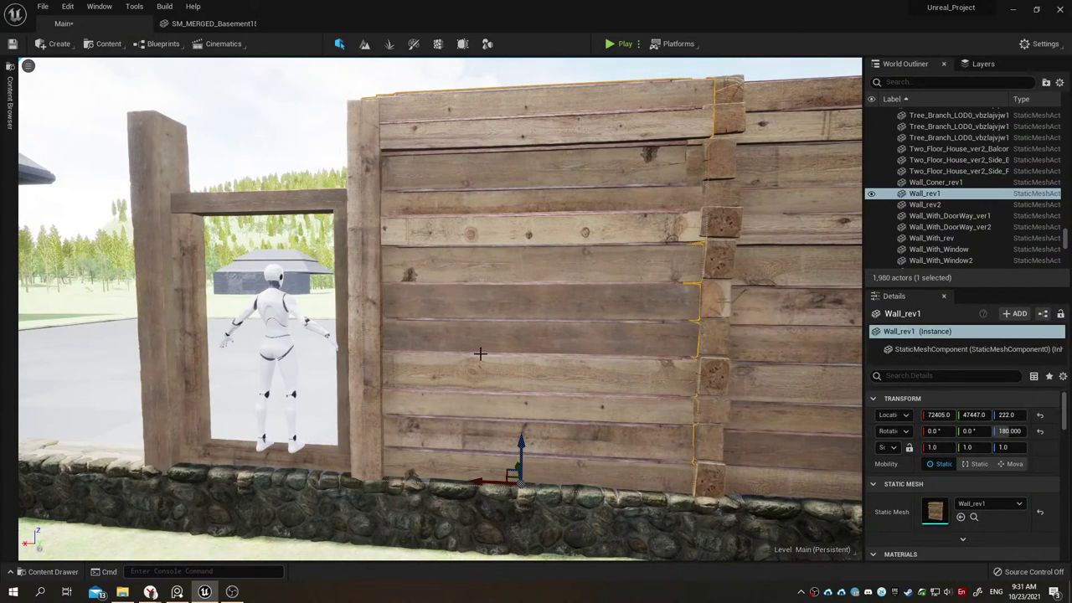
pyautogui.press('Delete')
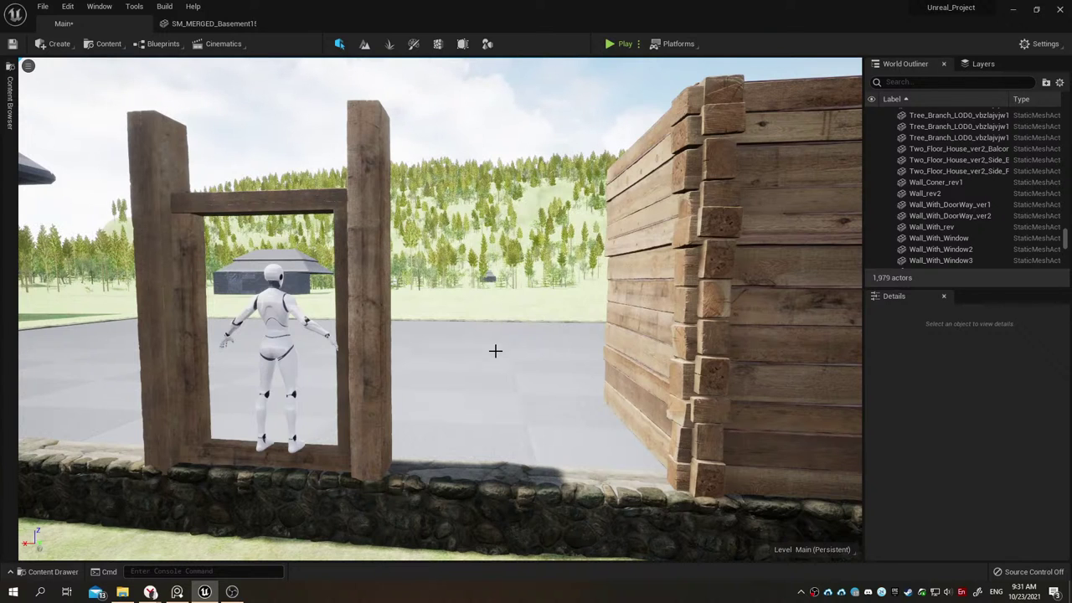
pyautogui.hotkey('ctrl', 'z')
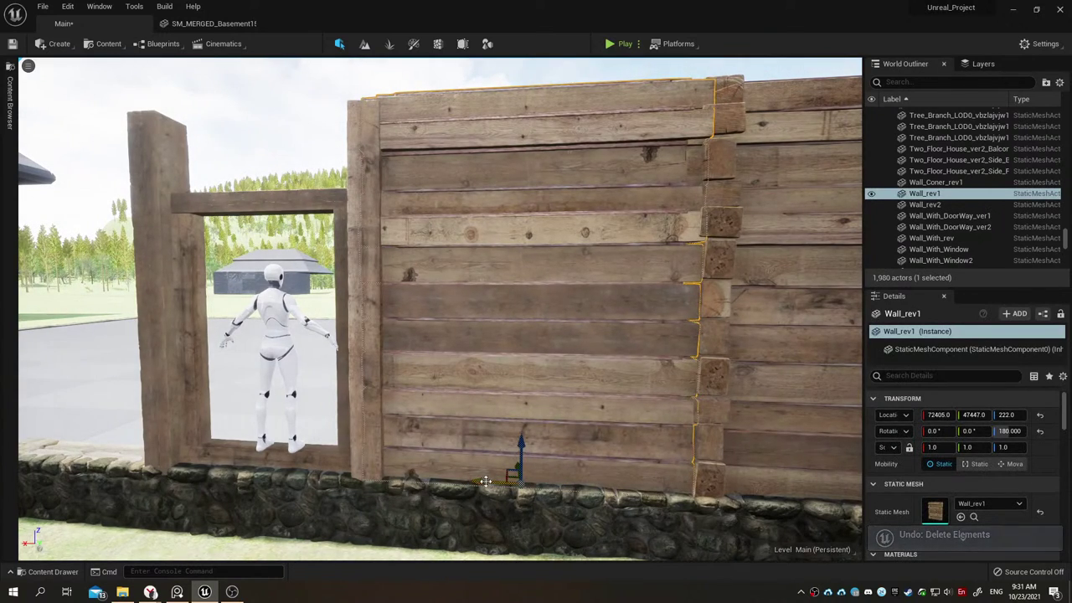
pyautogui.moveTo(485, 482); pyautogui.dragTo(50, 448)
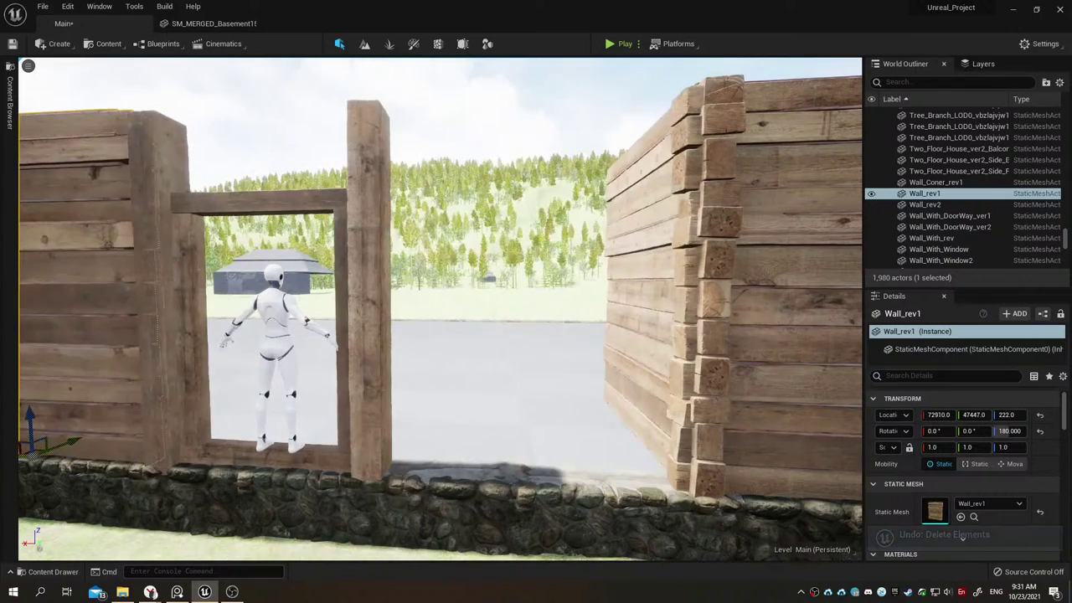
pyautogui.click(67, 568)
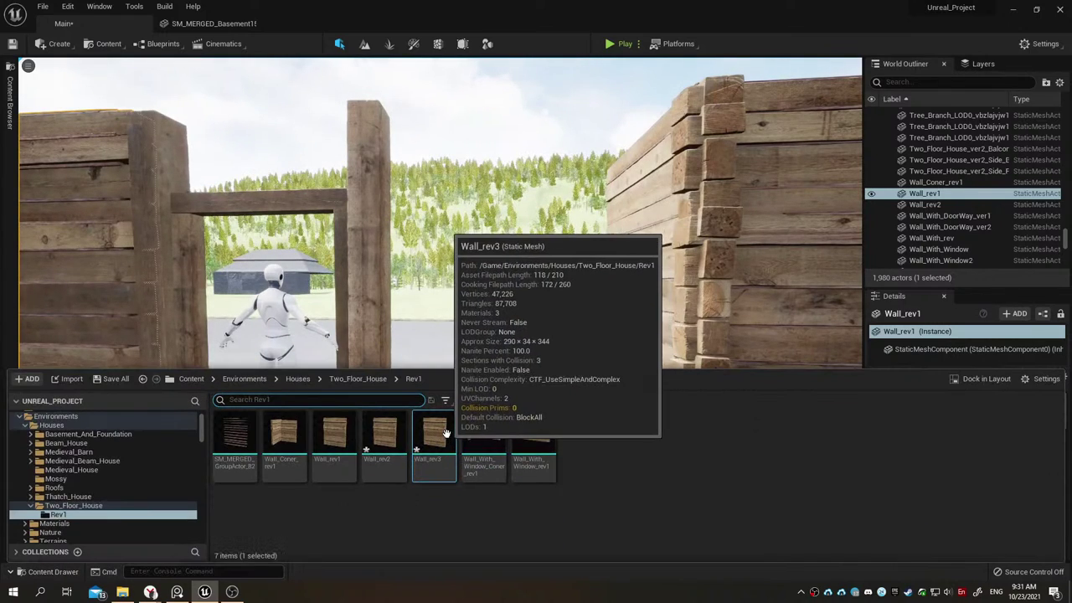
pyautogui.moveTo(446, 433); pyautogui.dragTo(532, 476)
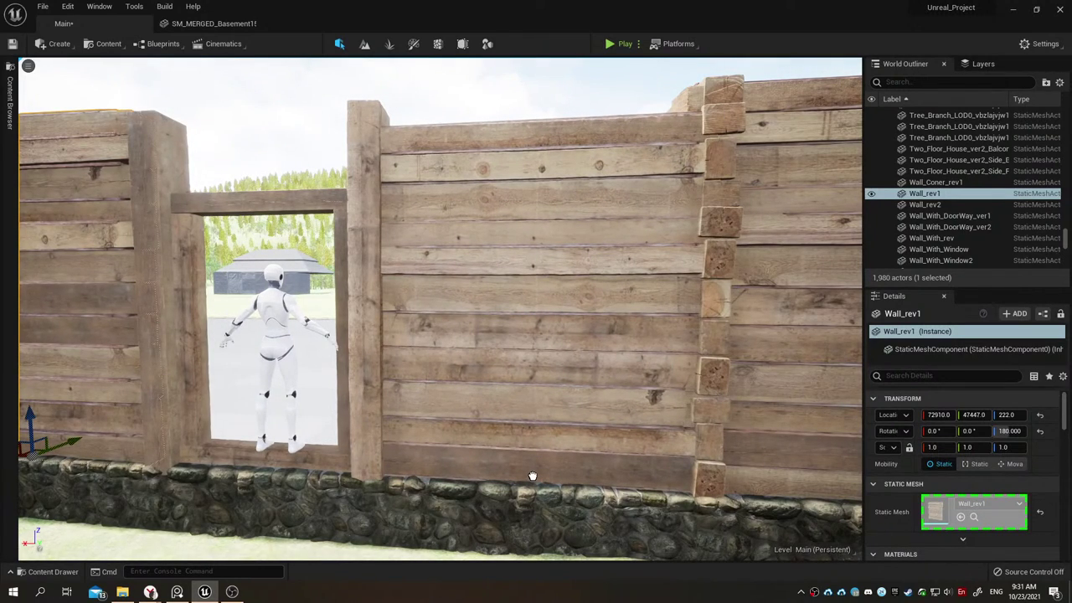
pyautogui.moveTo(532, 476); pyautogui.dragTo(532, 476)
pyautogui.scroll(3, 532, 476)
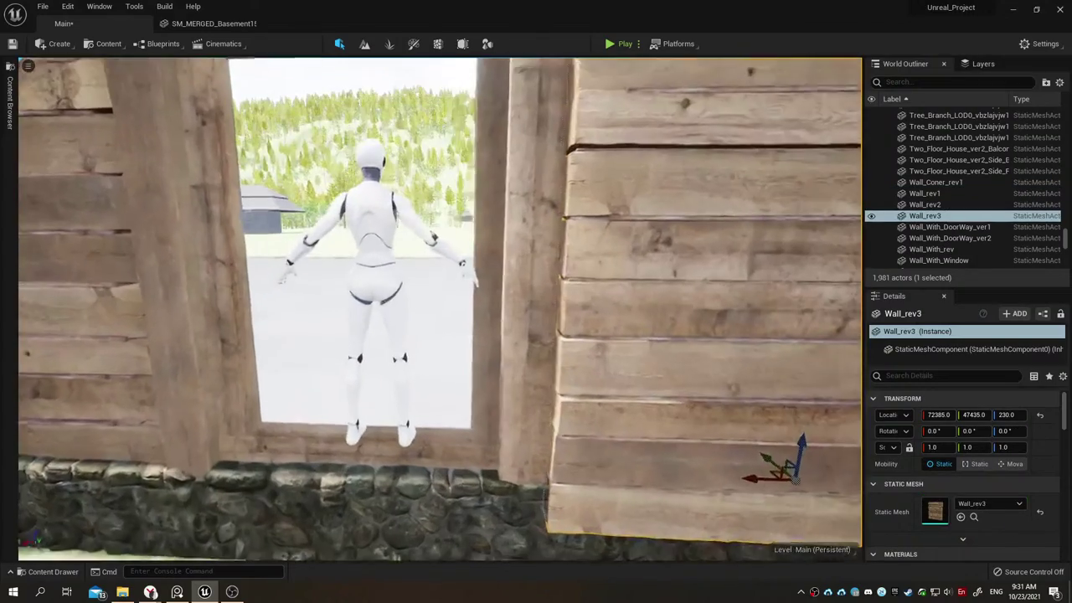
pyautogui.moveTo(516, 402); pyautogui.dragTo(517, 403, button='right')
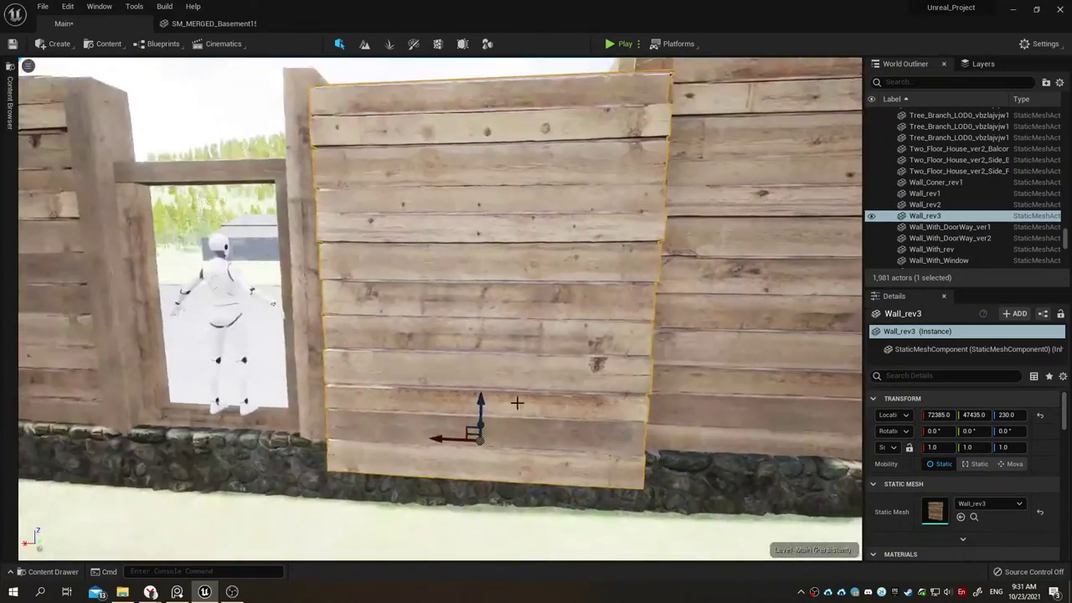
pyautogui.hotkey('ctrl', 'z')
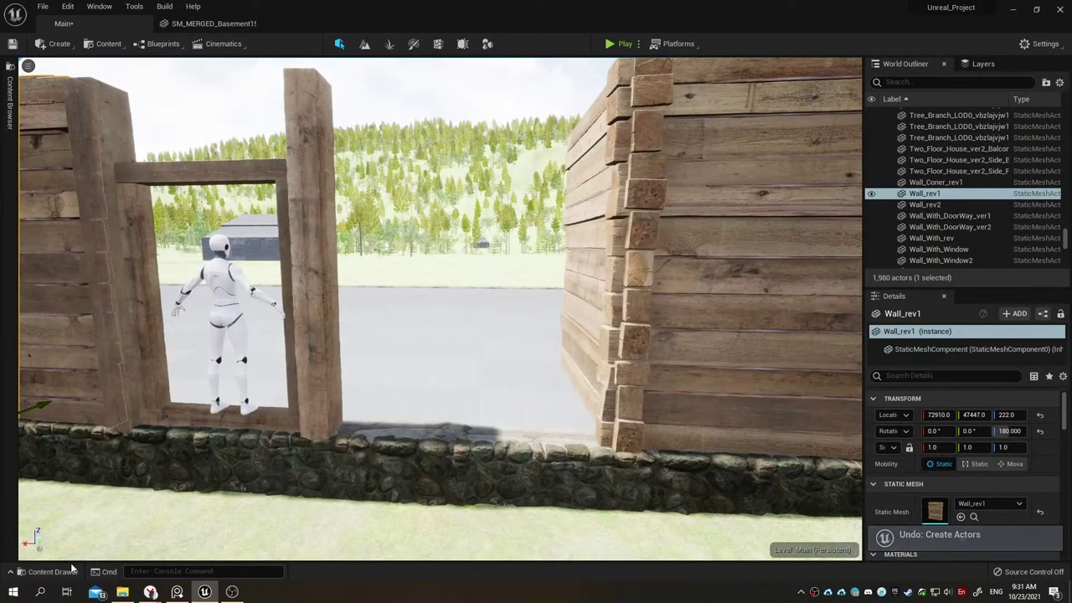
# Step: Drag the Wall_rev3 mesh from the Rev1 wall assets into the gap beside the doorway
pyautogui.click(72, 570)
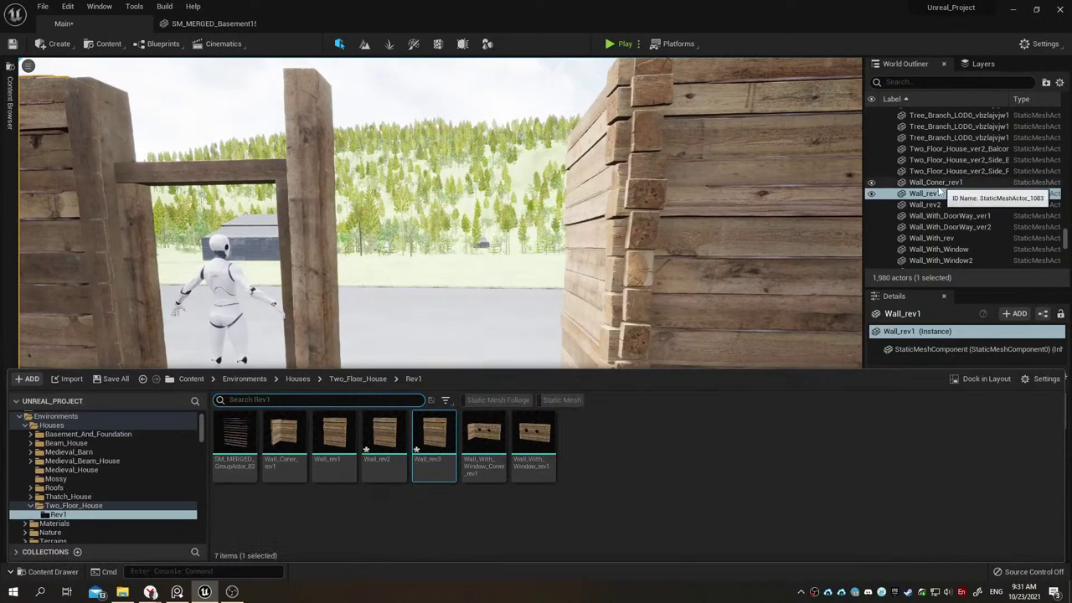
pyautogui.moveTo(434, 439); pyautogui.dragTo(463, 344)
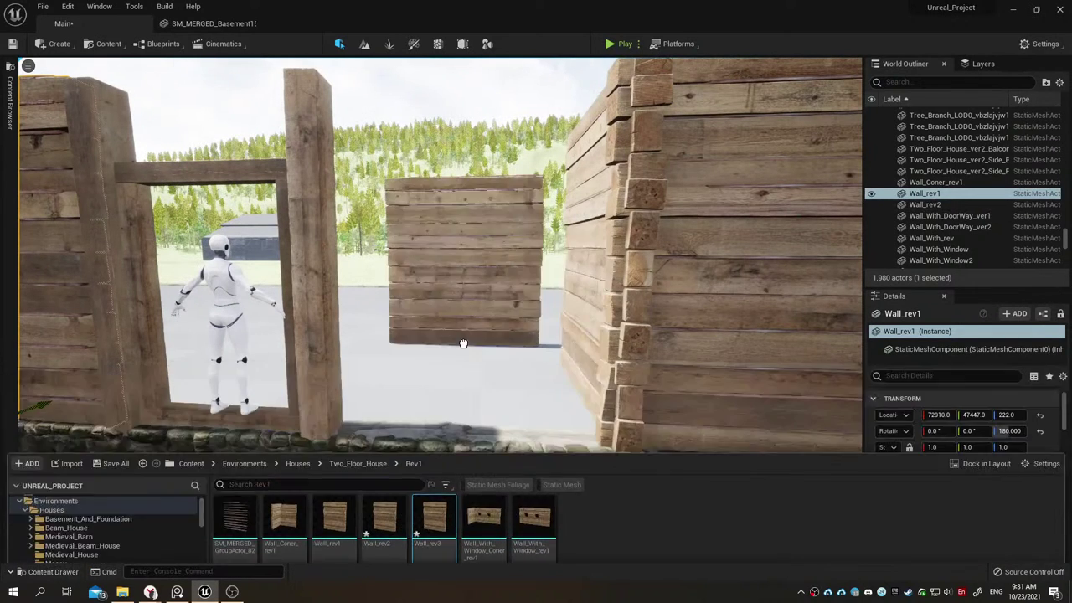
pyautogui.moveTo(463, 343); pyautogui.dragTo(474, 433)
# Step: Raise Wall_rev3 from Z 230 to 250, then inspect its top and seam by the door
pyautogui.moveTo(453, 324); pyautogui.dragTo(453, 301, button='right')
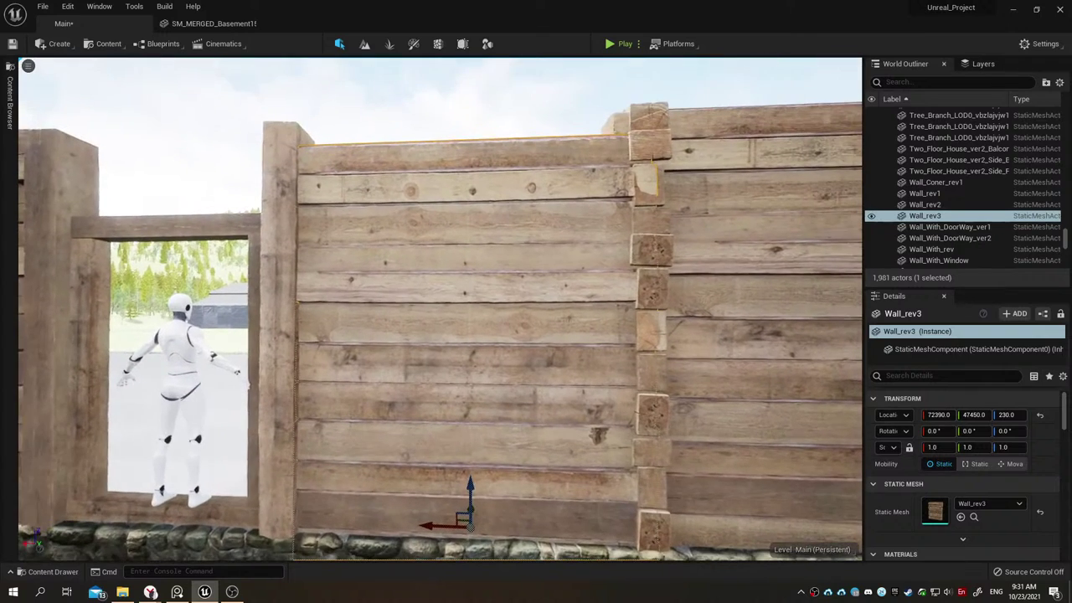
pyautogui.moveTo(467, 488); pyautogui.dragTo(466, 463)
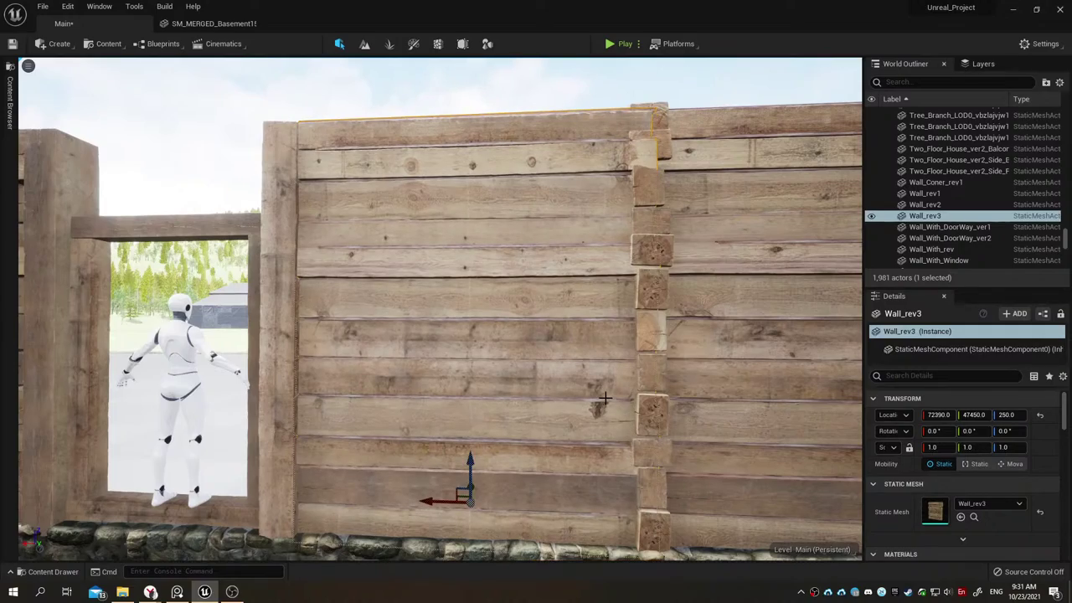
pyautogui.moveTo(606, 397); pyautogui.dragTo(586, 335, button='right')
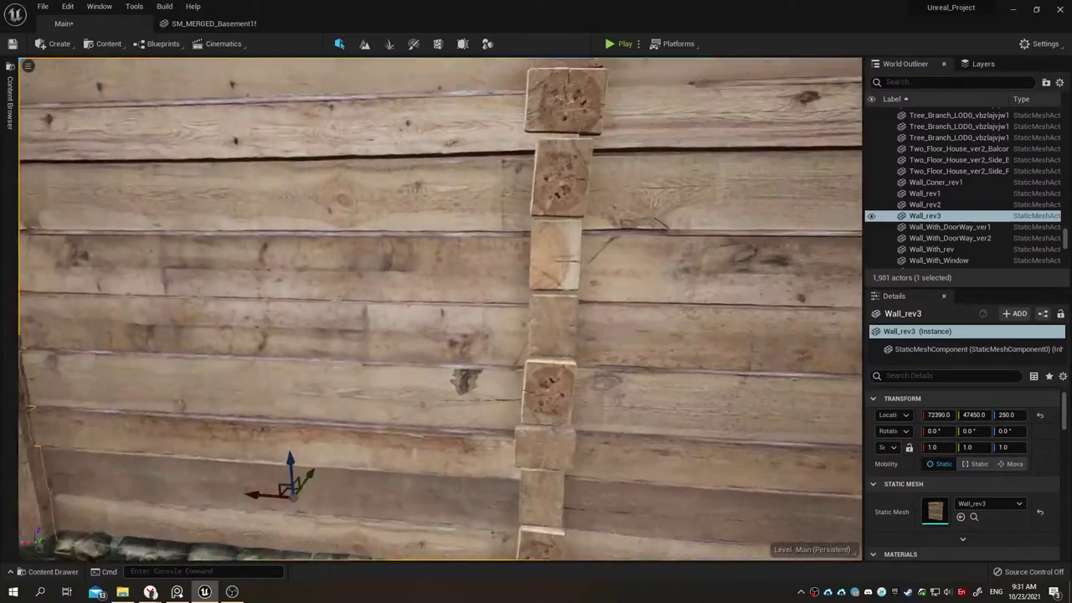
pyautogui.moveTo(603, 394); pyautogui.dragTo(602, 393, button='right')
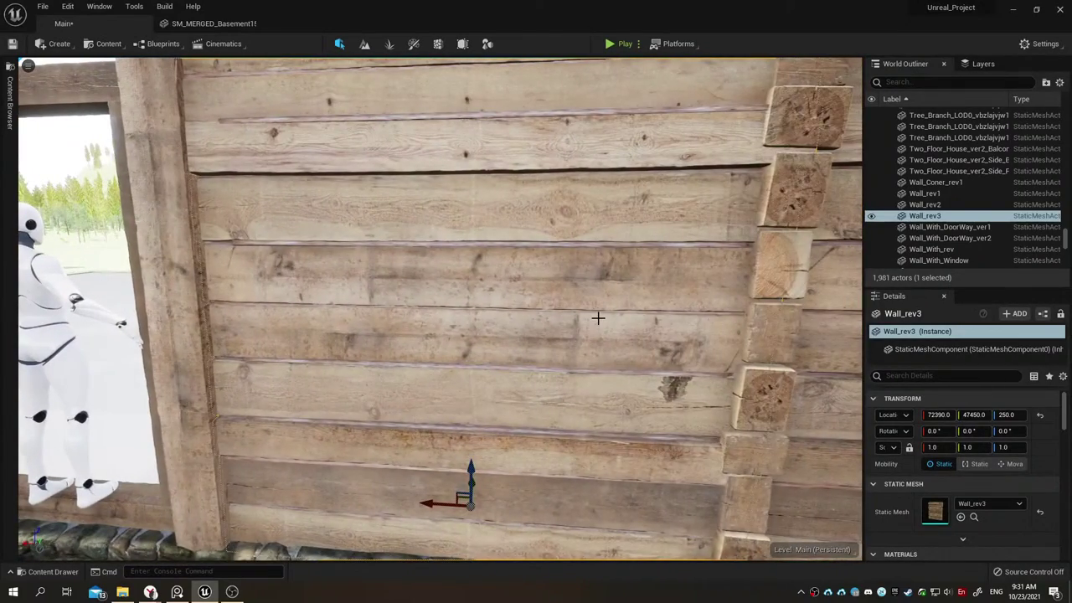
pyautogui.moveTo(598, 318); pyautogui.dragTo(598, 318, button='right')
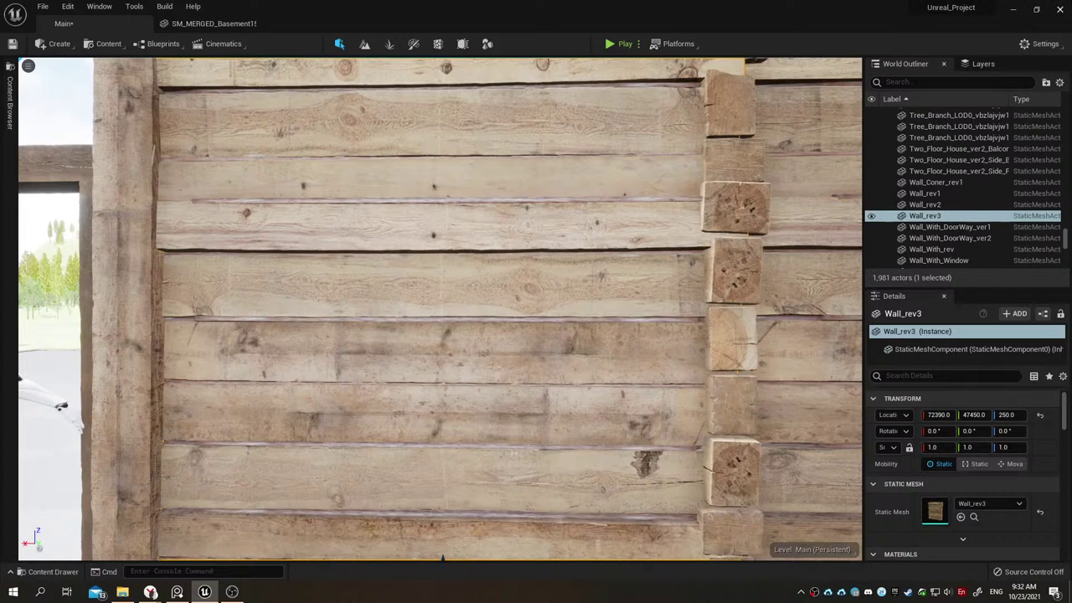
# Step: Frame Wall_rev3 and fine-tune its Y location to 47461 so its corner logs meet the adjoining wall
pyautogui.press('f')
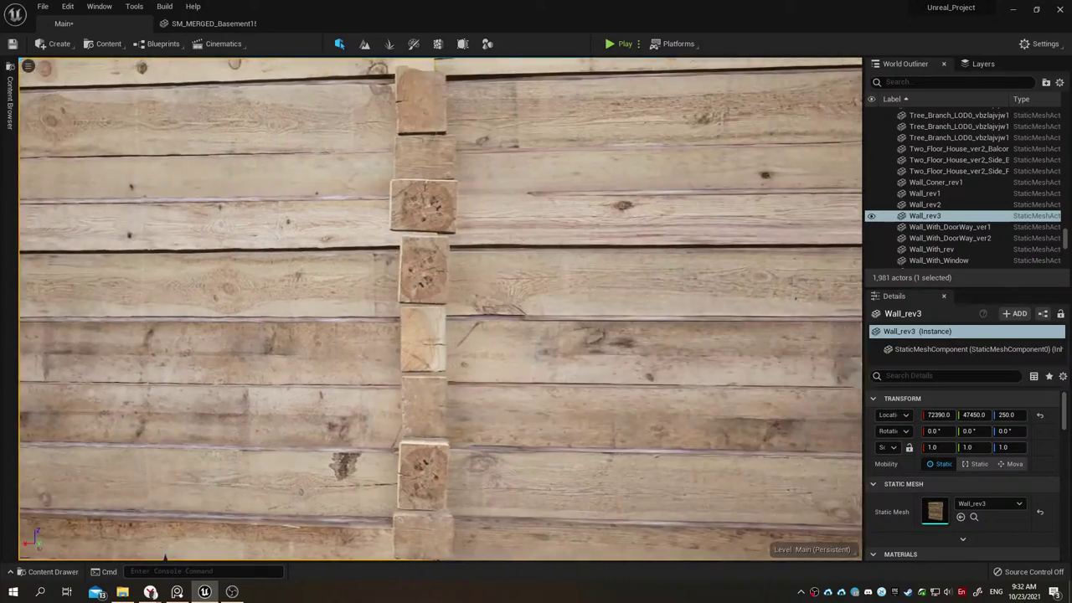
pyautogui.scroll(5, 441, 309)
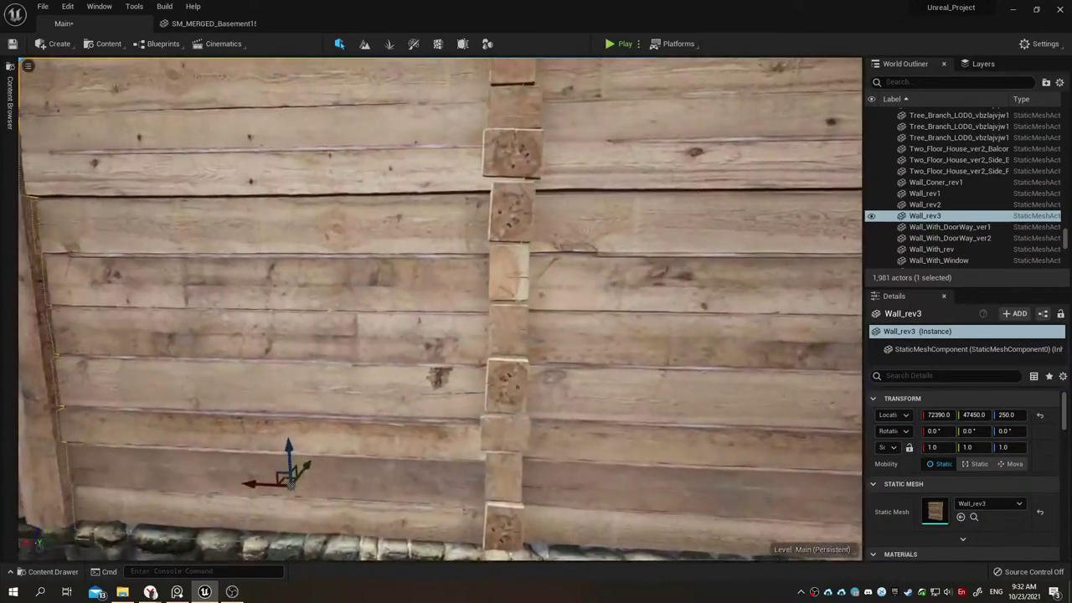
pyautogui.moveTo(440, 309); pyautogui.dragTo(441, 276, button='right')
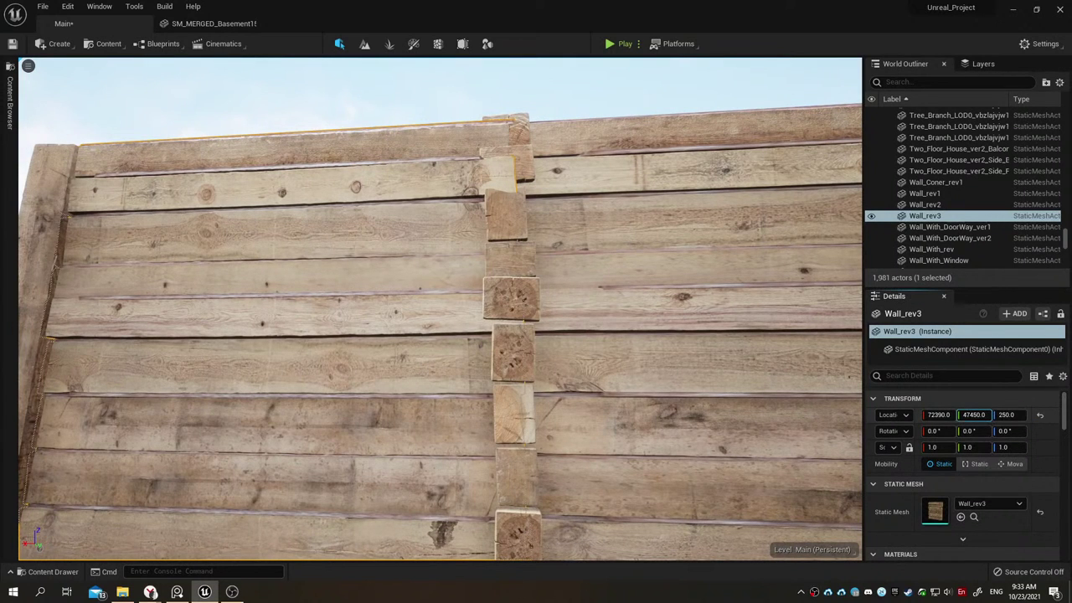
pyautogui.moveTo(973, 414); pyautogui.dragTo(973, 414)
pyautogui.moveTo(847, 387); pyautogui.dragTo(847, 387, button='right')
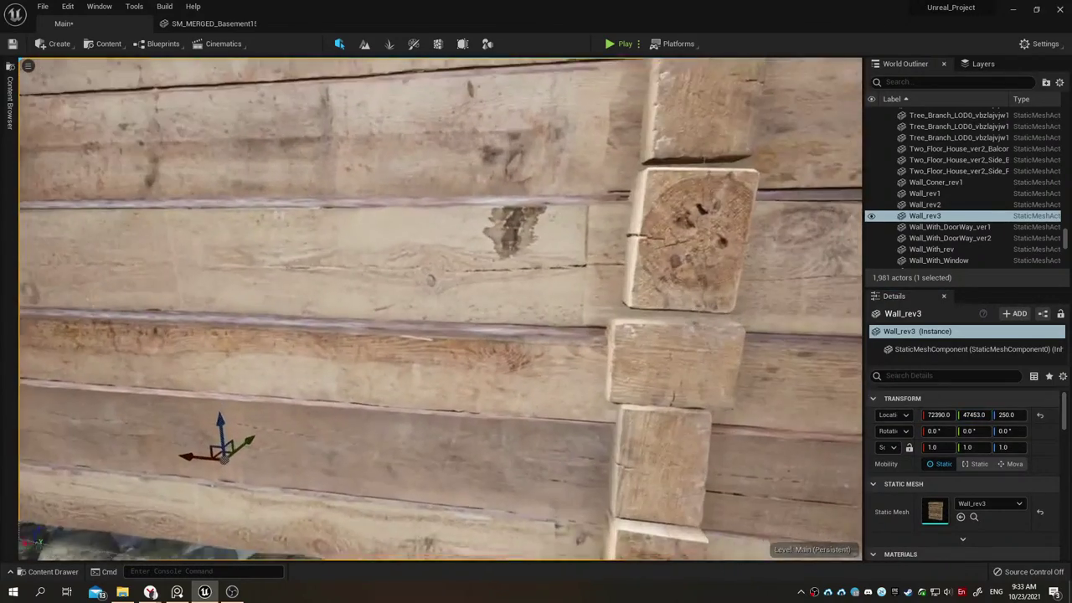
pyautogui.moveTo(440, 309); pyautogui.dragTo(440, 309, button='right')
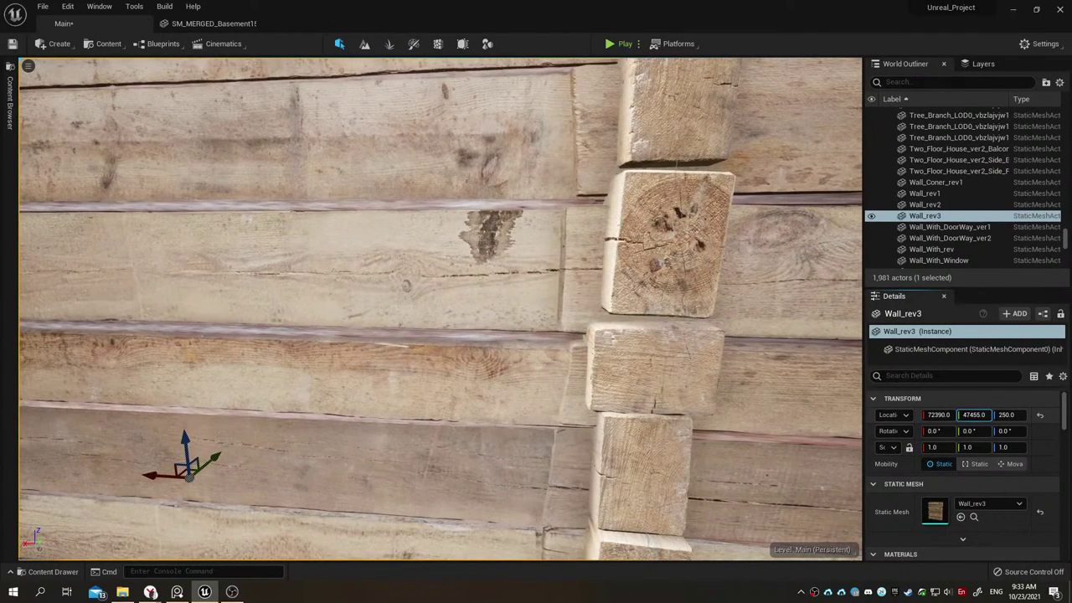
pyautogui.moveTo(974, 414); pyautogui.dragTo(972, 414)
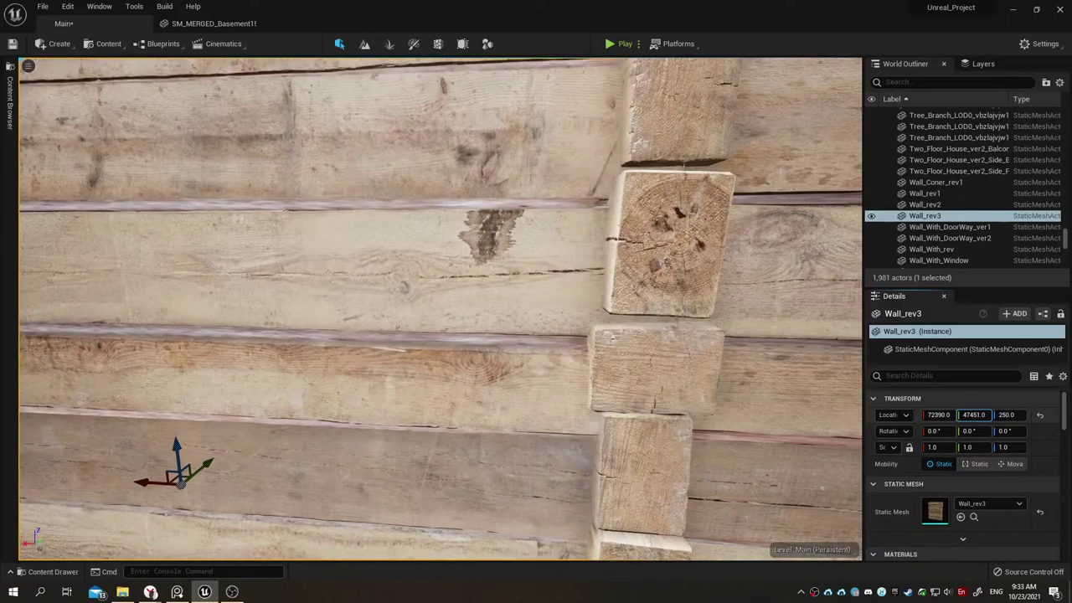
pyautogui.moveTo(717, 369); pyautogui.dragTo(586, 369, button='right')
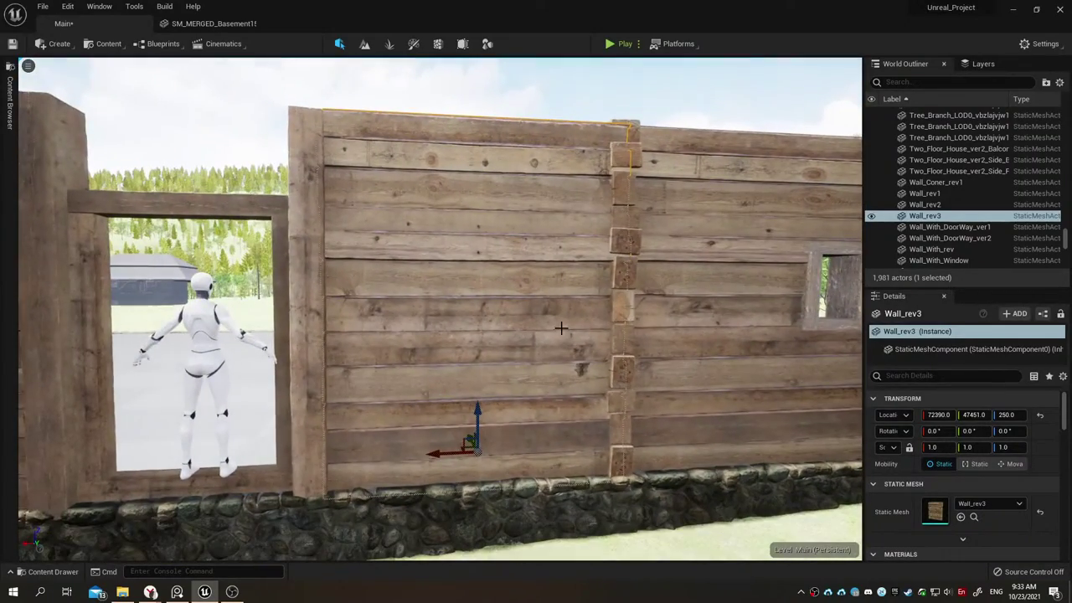
# Step: Rotate Wall_rev3 to -180 degrees on Z and shift its Y location to 47447
pyautogui.press('e')
pyautogui.moveTo(421, 464)
pyautogui.mouseDown()
pyautogui.moveTo(519, 469)
pyautogui.moveTo(545, 452)
pyautogui.mouseUp()
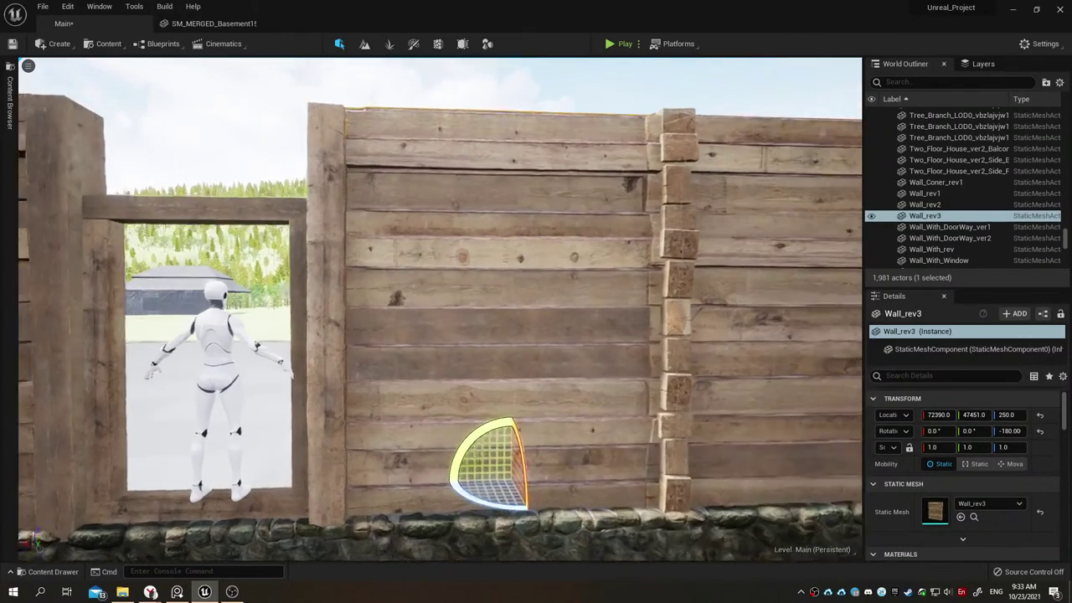
pyautogui.moveTo(812, 445); pyautogui.dragTo(804, 446, button='right')
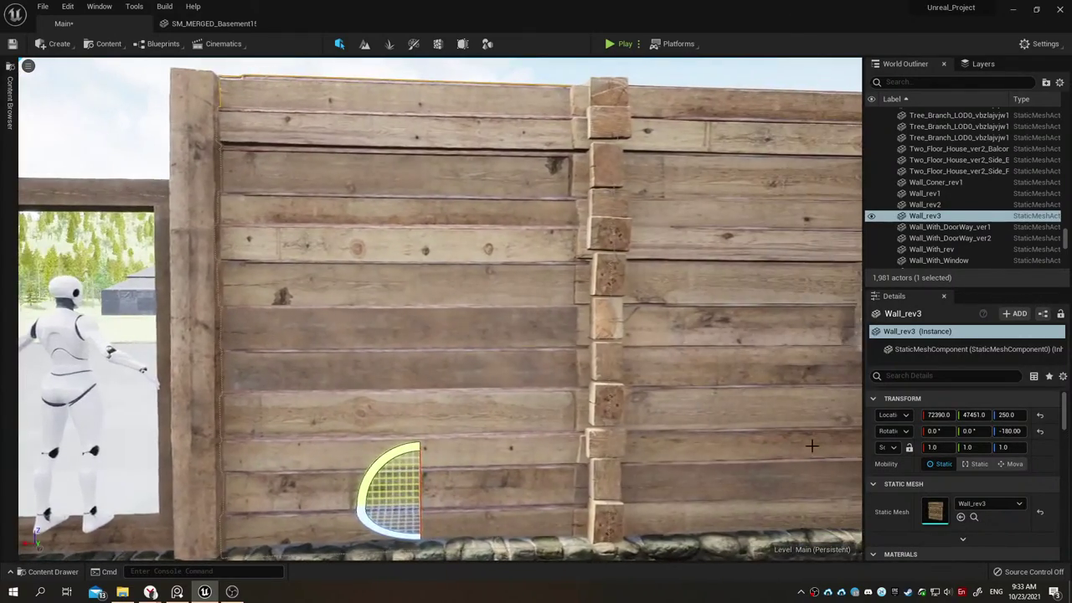
pyautogui.moveTo(973, 414); pyautogui.dragTo(971, 414)
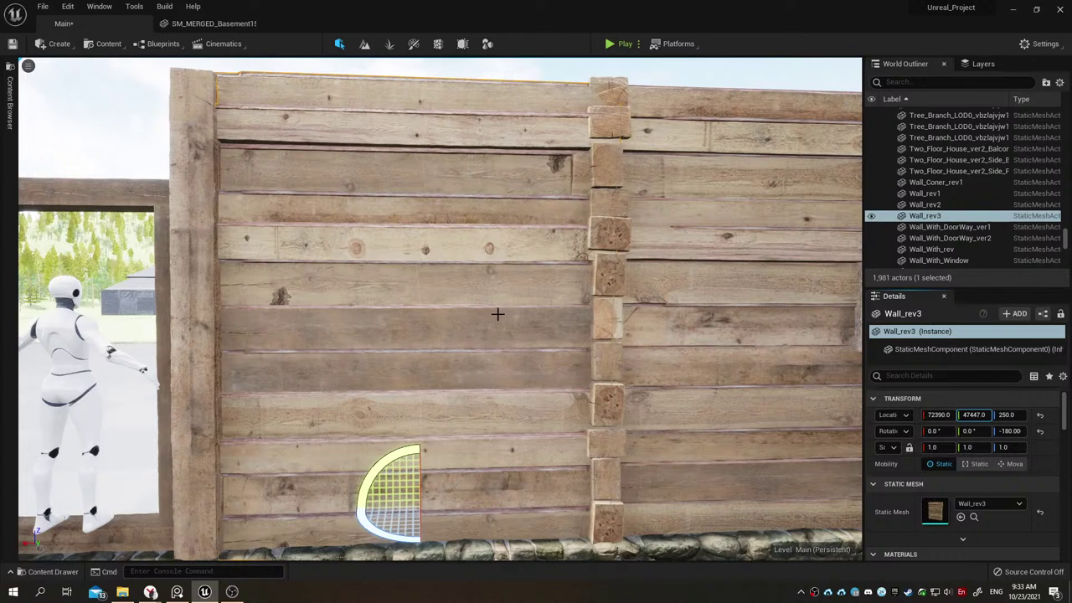
pyautogui.moveTo(499, 314); pyautogui.dragTo(553, 268)
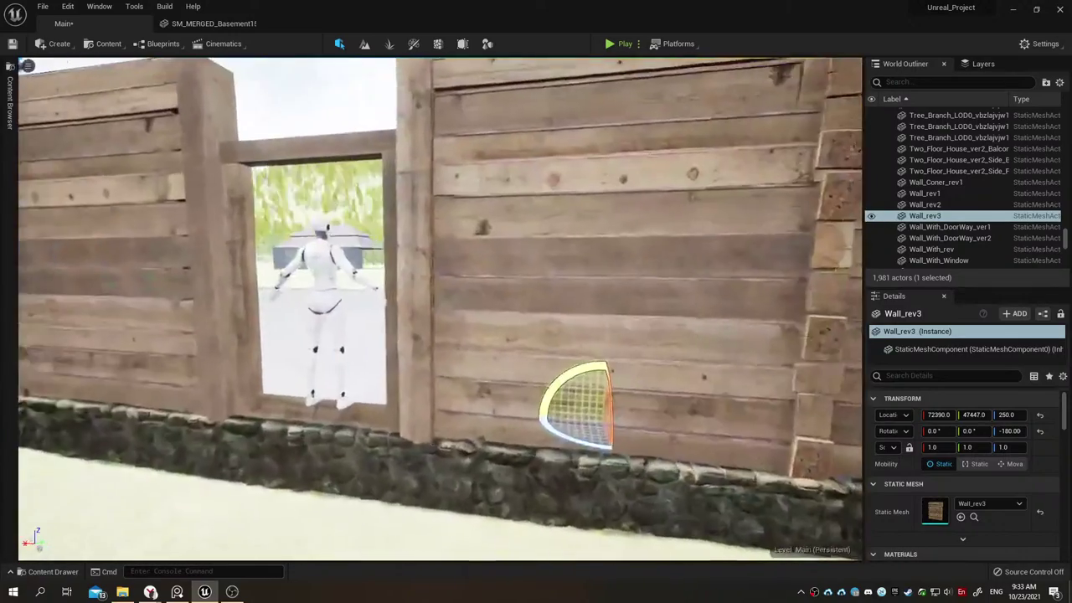
pyautogui.moveTo(553, 268)
pyautogui.mouseDown()
pyautogui.moveTo(552, 360)
pyautogui.moveTo(527, 316)
pyautogui.mouseUp()
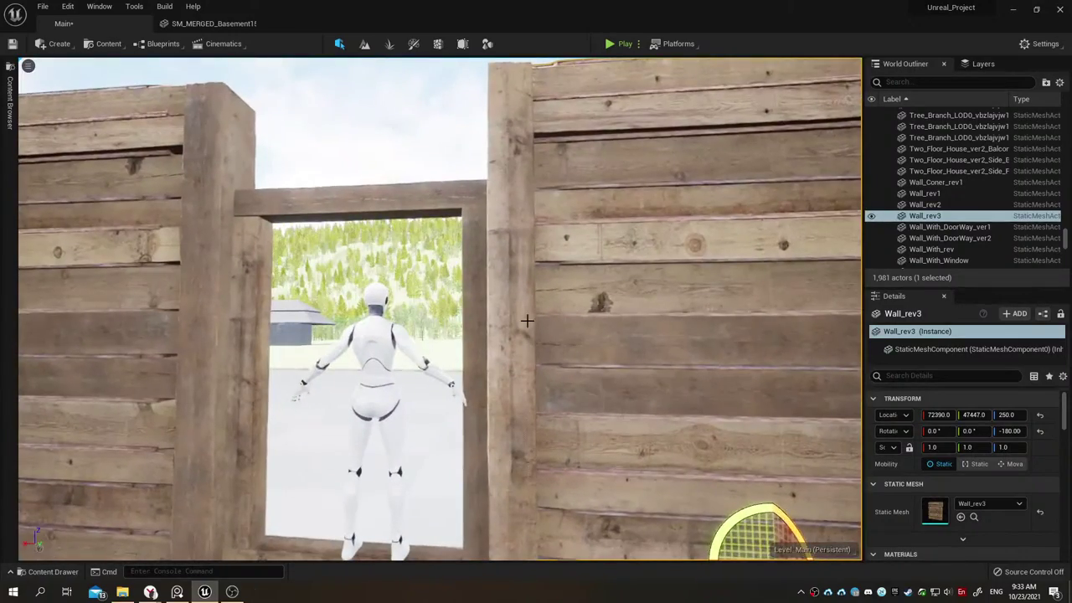
# Step: Check the doorway beam, then select the Wall_rev1 wall left of the doorway
pyautogui.click(526, 318)
pyautogui.click(577, 260)
pyautogui.moveTo(515, 270); pyautogui.dragTo(381, 561, button='middle')
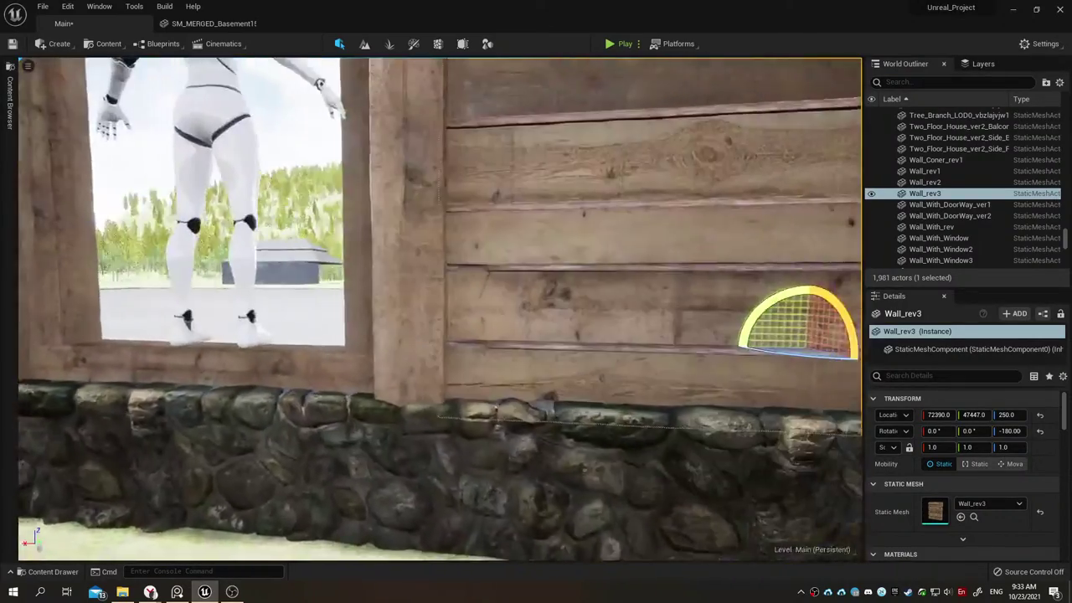
pyautogui.moveTo(381, 560); pyautogui.dragTo(381, 586)
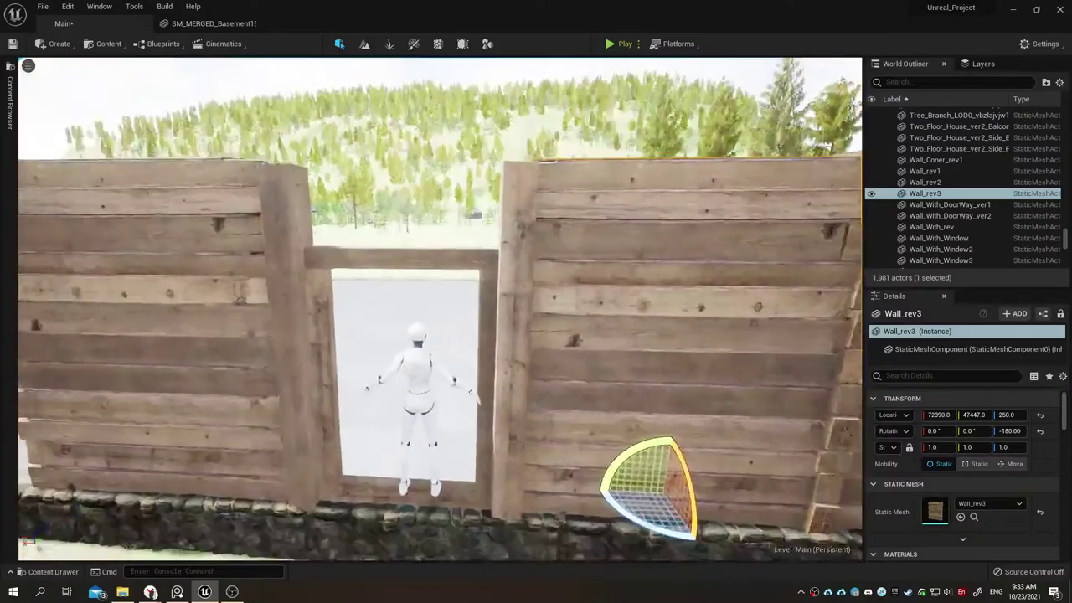
pyautogui.moveTo(401, 286); pyautogui.dragTo(402, 286)
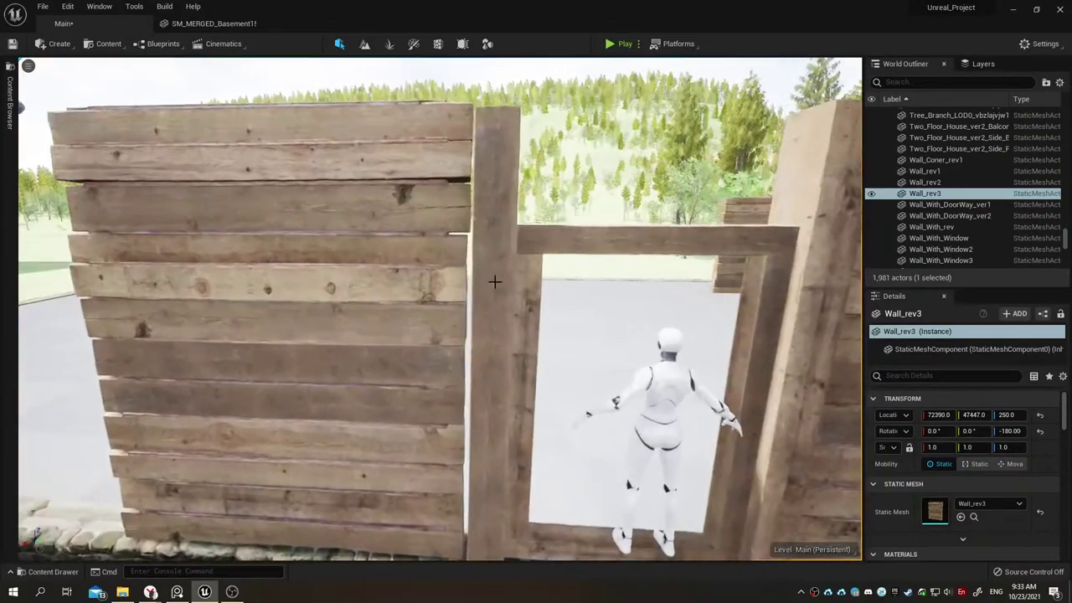
pyautogui.click(402, 286)
pyautogui.scroll(-3, 401, 286)
# Step: Shift Wall_rev1 slightly along X and flip it 180 degrees around the X axis
pyautogui.scroll(-2, 398, 318)
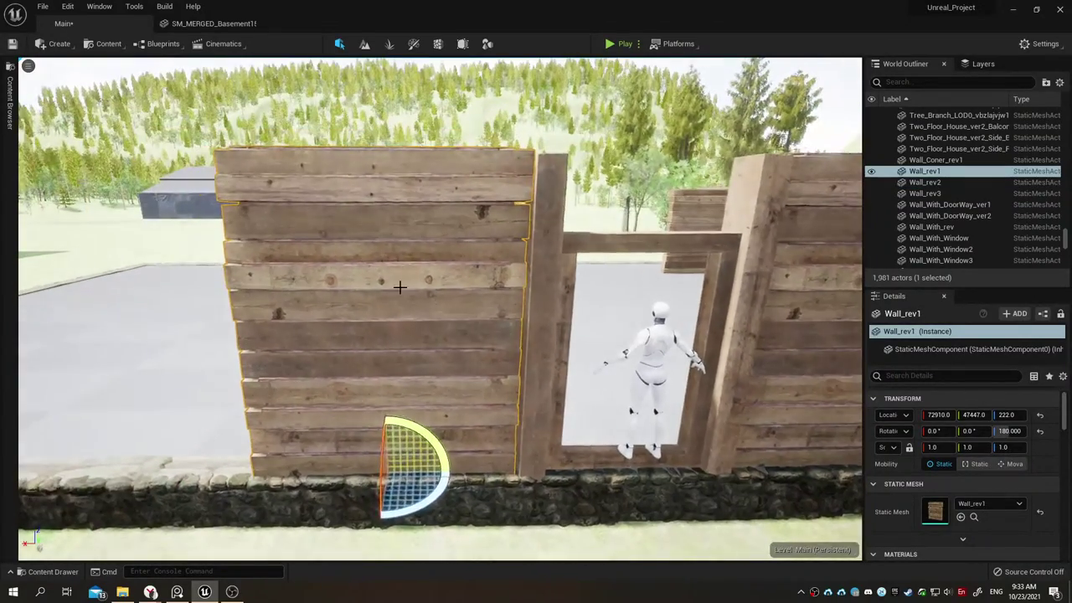
pyautogui.press('w')
pyautogui.moveTo(350, 475); pyautogui.dragTo(354, 476)
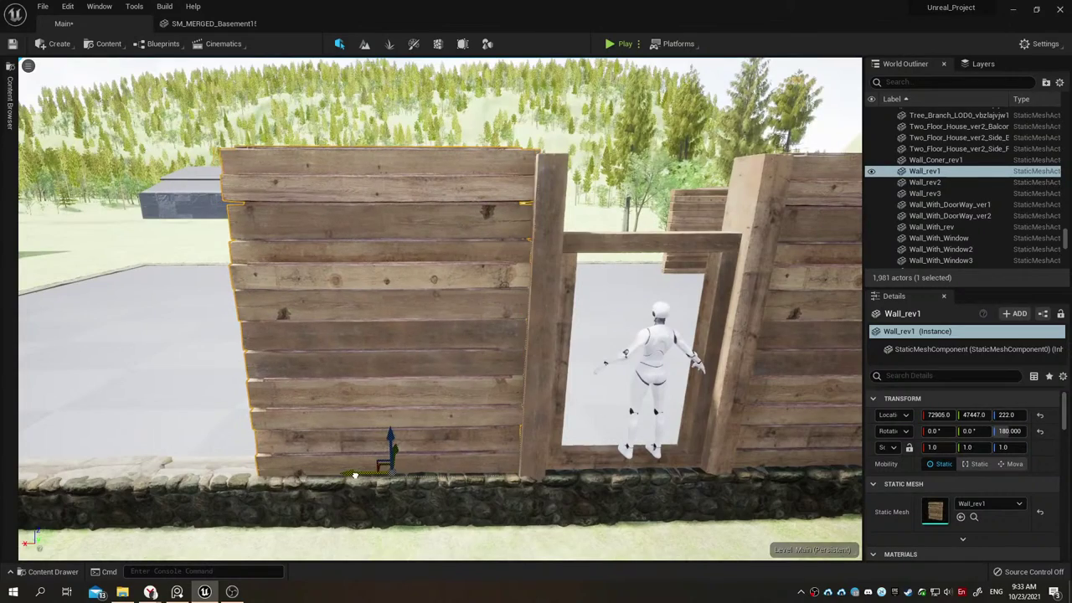
pyautogui.press('e')
pyautogui.moveTo(382, 437); pyautogui.dragTo(382, 502)
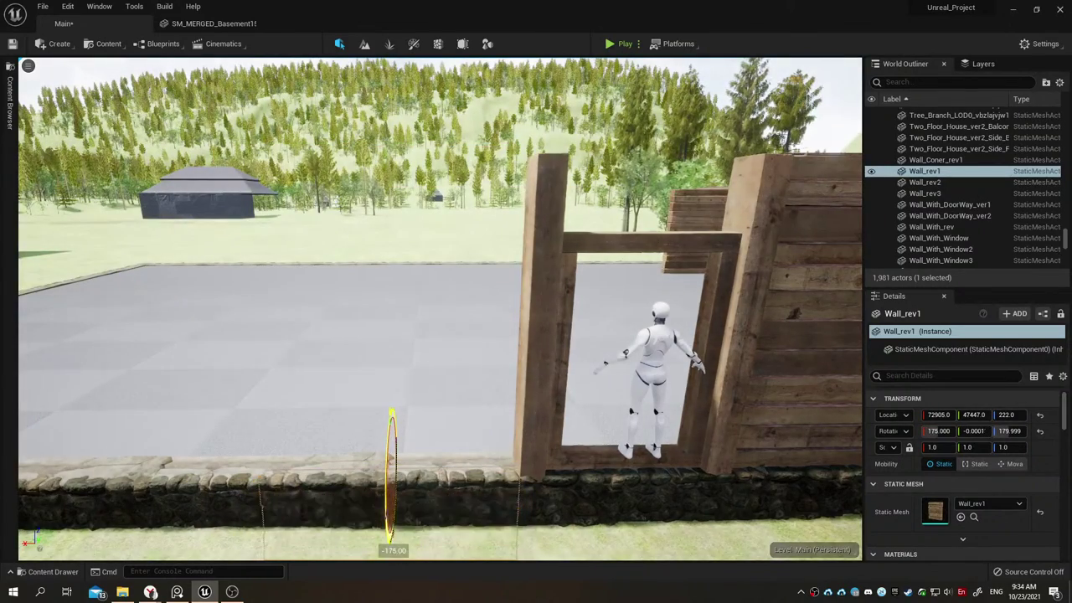
# Step: Raise Wall_rev1 to Z 567 so its top matches the neighbouring walls
pyautogui.press('w')
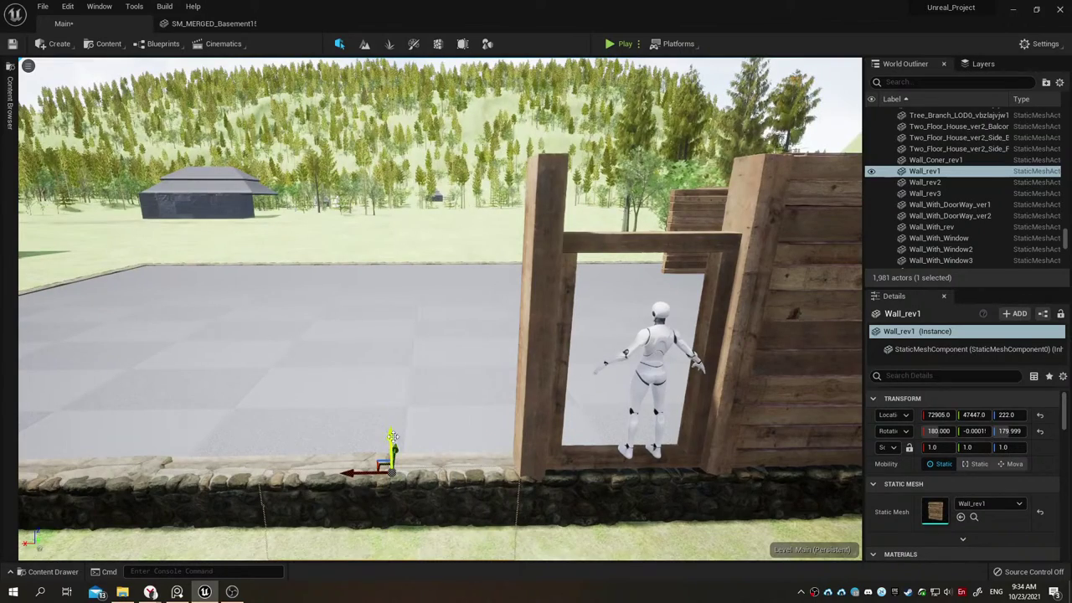
pyautogui.moveTo(391, 436); pyautogui.dragTo(348, 93)
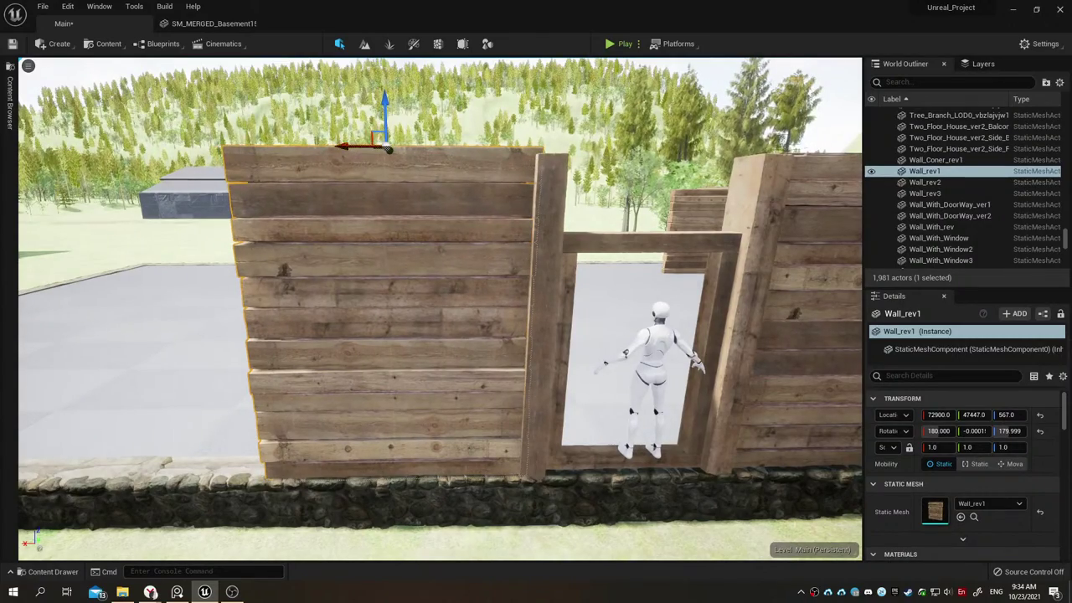
pyautogui.moveTo(440, 310); pyautogui.dragTo(456, 310, button='right')
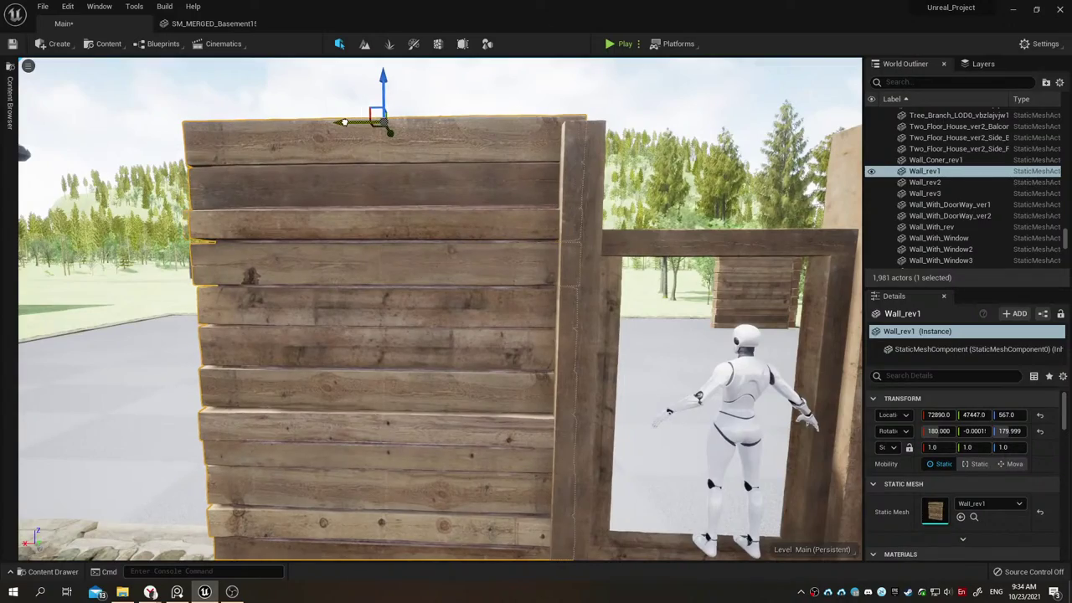
pyautogui.moveTo(343, 122); pyautogui.dragTo(381, 126, button='right')
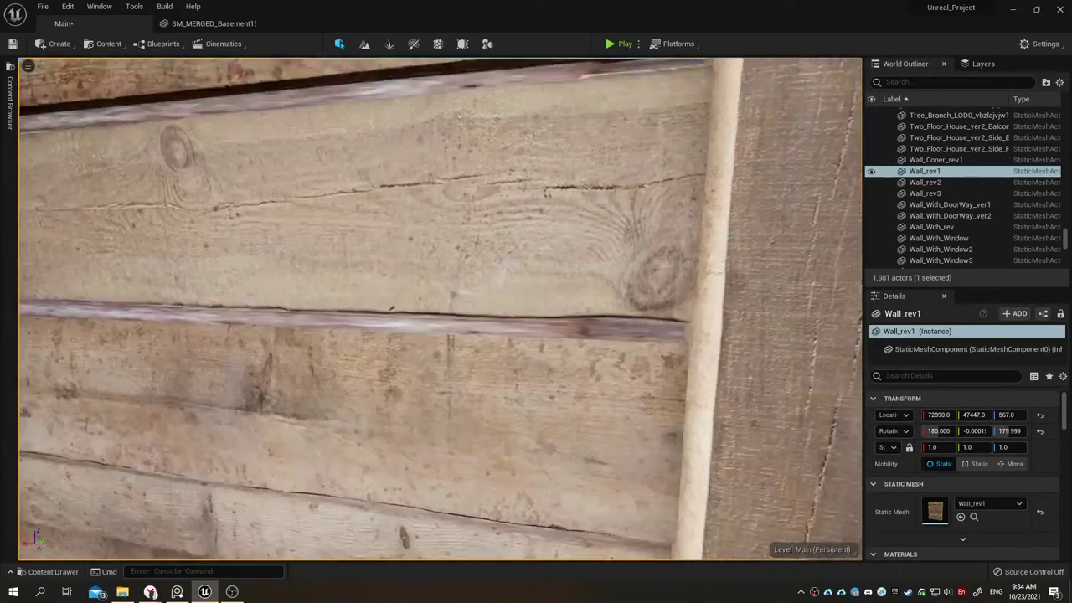
pyautogui.moveTo(381, 126); pyautogui.dragTo(381, 126, button='right')
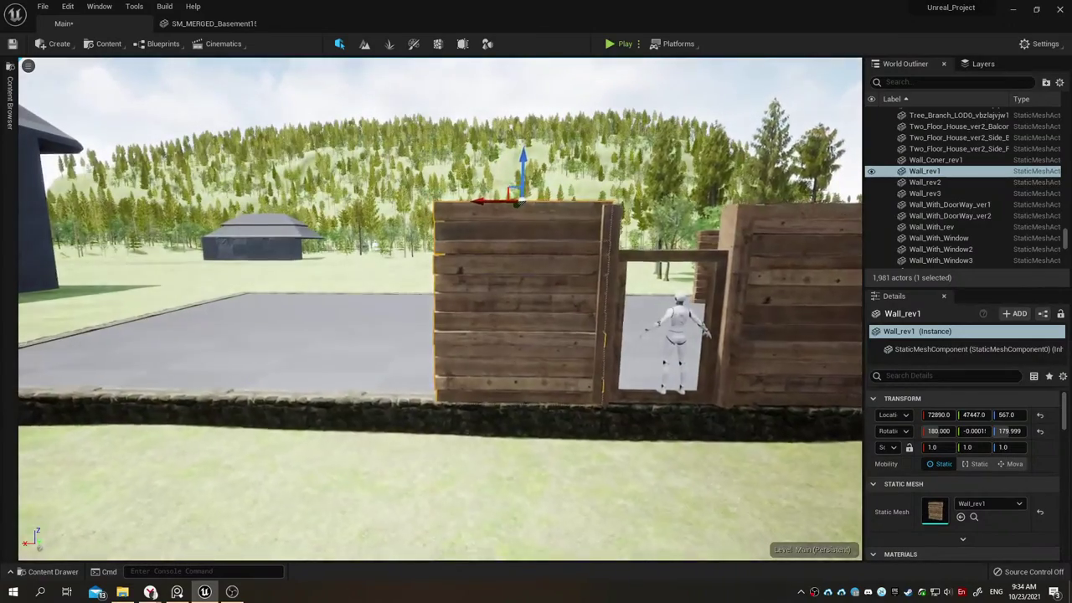
# Step: Nudge Wall_rev1 to X 72880 so it sits snug against the doorway frame
pyautogui.moveTo(381, 204); pyautogui.dragTo(381, 204, button='right')
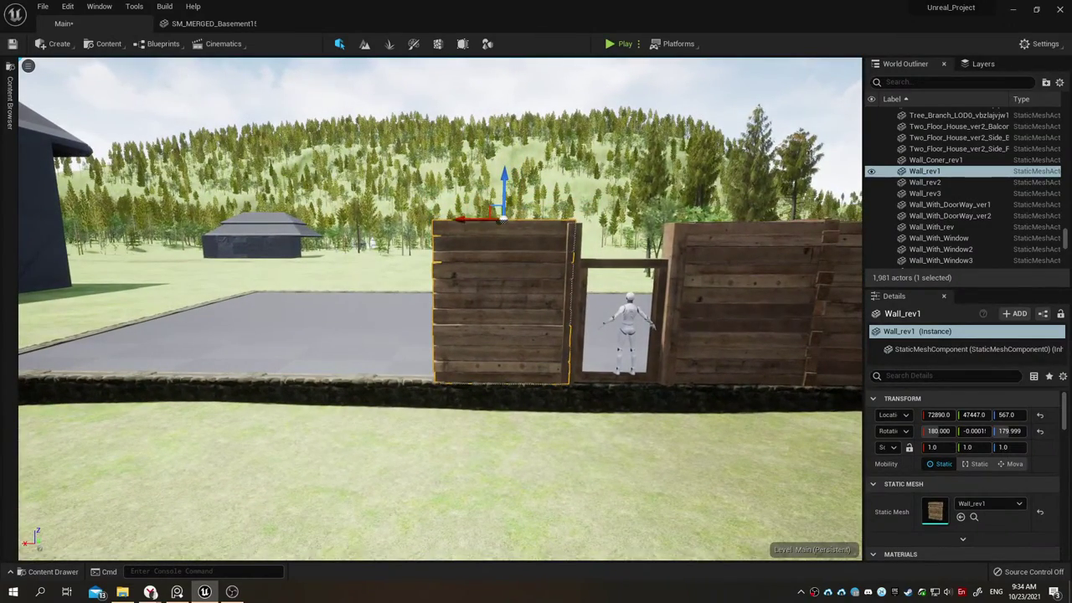
pyautogui.moveTo(381, 205); pyautogui.dragTo(380, 204, button='right')
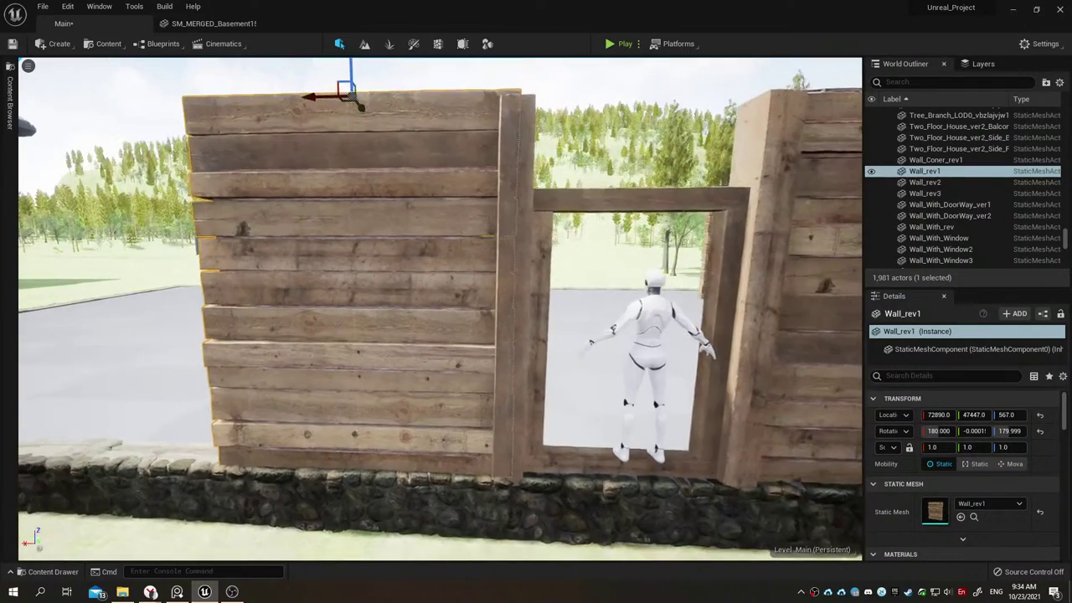
pyautogui.moveTo(456, 176); pyautogui.dragTo(456, 176, button='right')
pyautogui.moveTo(320, 100); pyautogui.dragTo(334, 106)
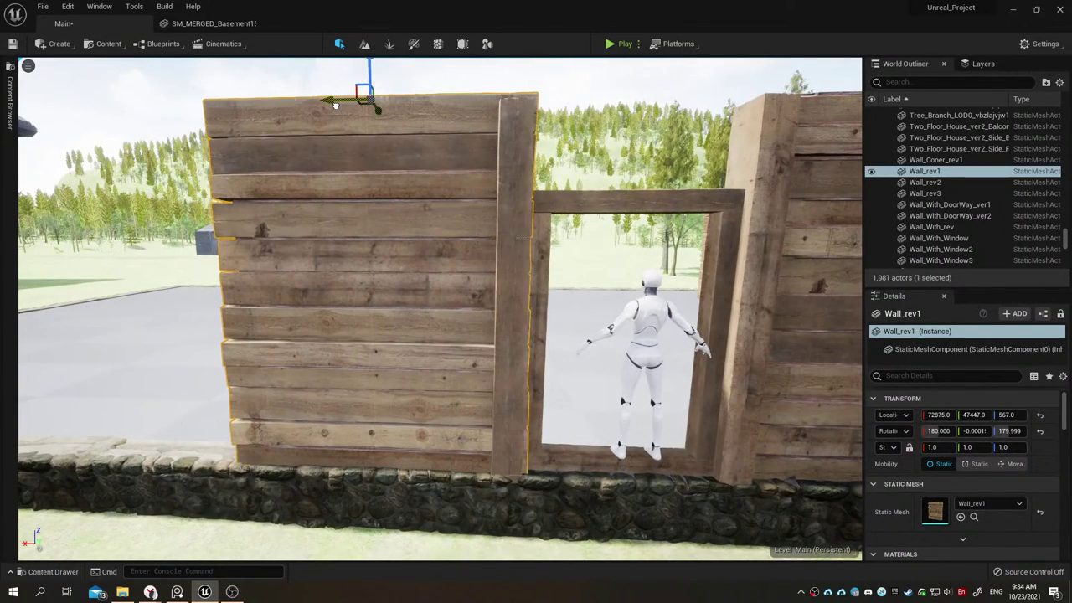
pyautogui.moveTo(514, 121); pyautogui.dragTo(514, 122, button='right')
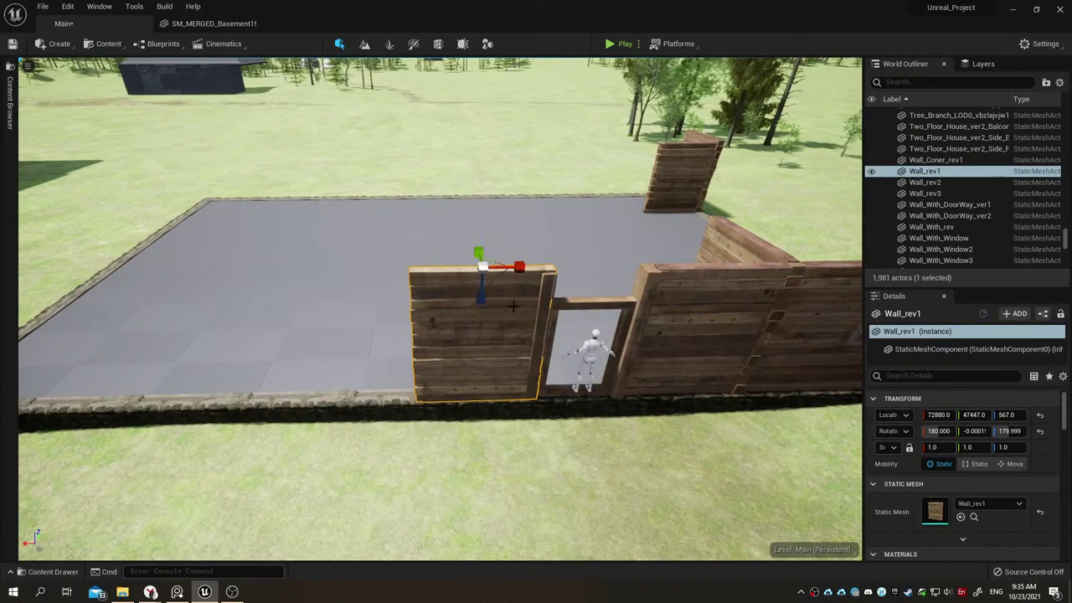
# Step: Duplicate the angled corner wall Wall_rev2 and move the copy to the left side
pyautogui.moveTo(556, 318); pyautogui.dragTo(556, 318, button='right')
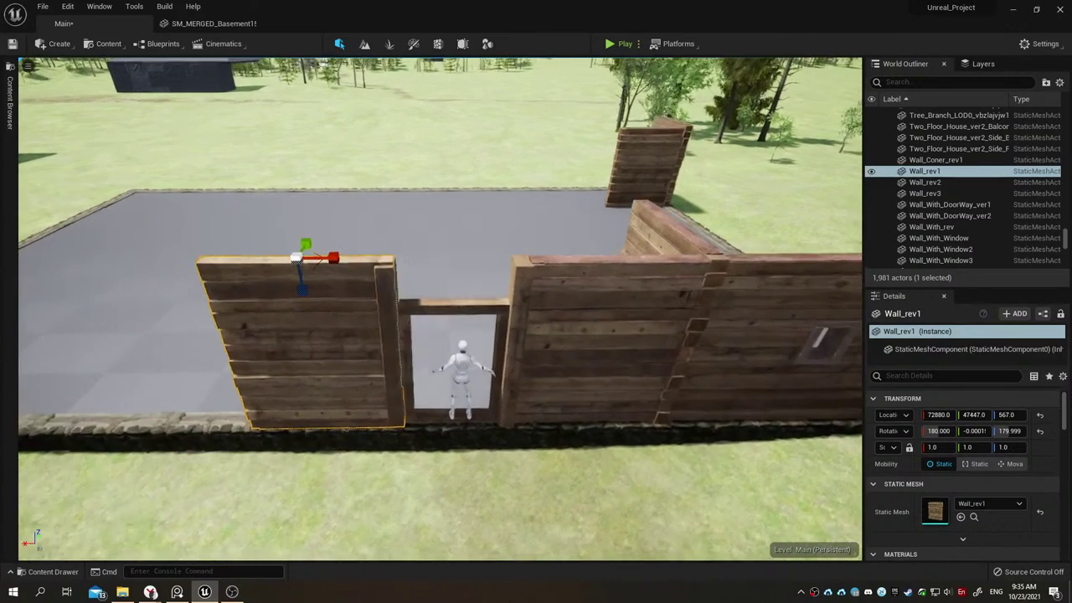
pyautogui.click(622, 320)
pyautogui.click(640, 233)
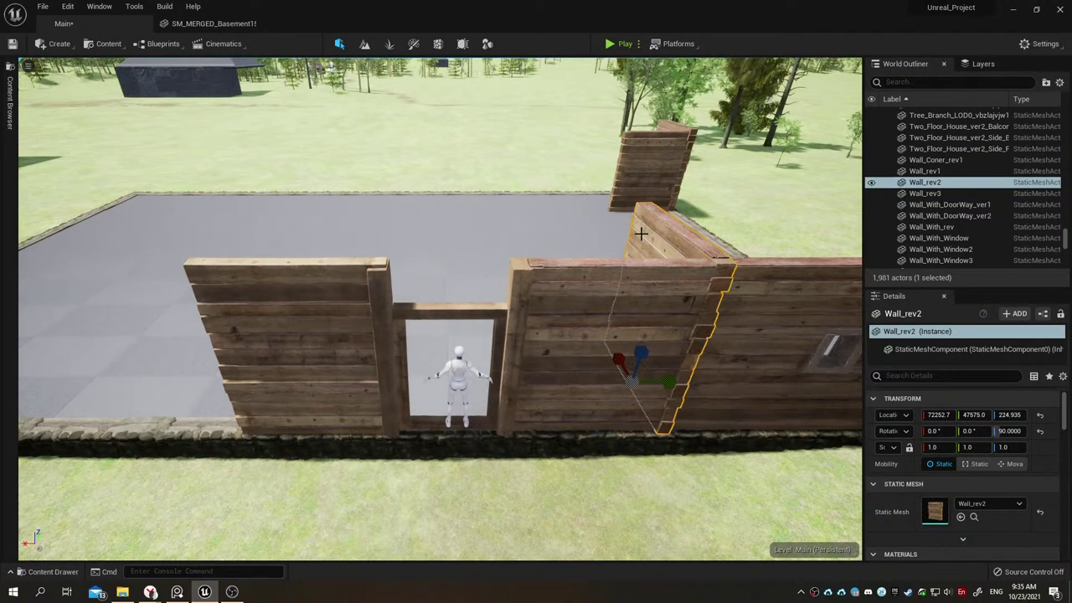
pyautogui.hotkey('ctrl', 'd')
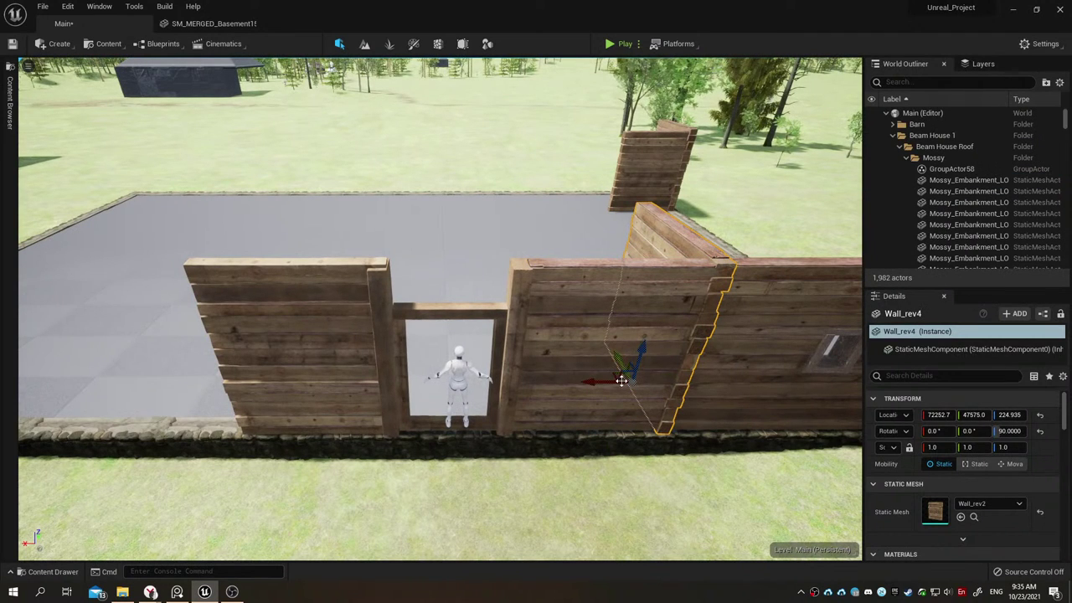
pyautogui.moveTo(621, 381); pyautogui.dragTo(285, 381)
# Step: Slide Wall_rev1 further left along the foundation
pyautogui.click(318, 360)
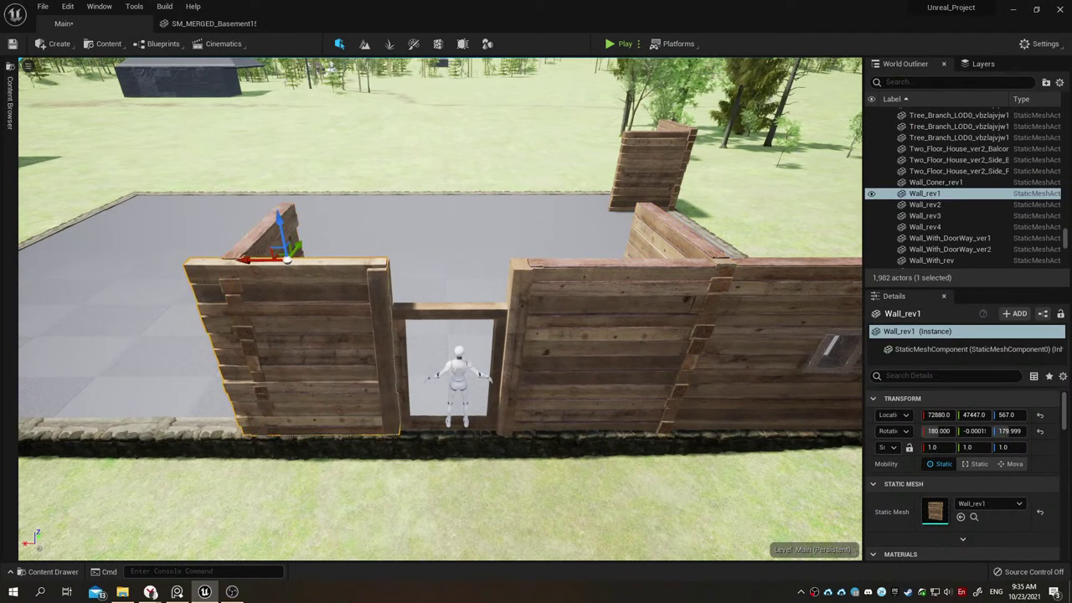
pyautogui.moveTo(470, 261); pyautogui.dragTo(470, 261, button='right')
pyautogui.moveTo(520, 266); pyautogui.dragTo(126, 274)
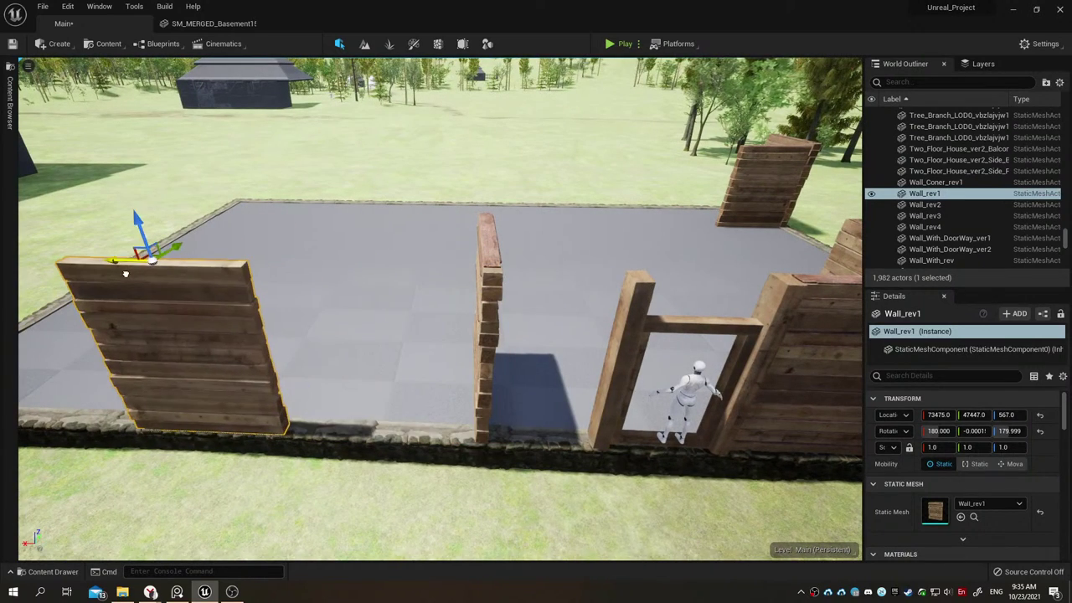
# Step: Turn the copy Wall_rev4 to face front and slide it onto the foundation toward the doorway
pyautogui.click(489, 282)
pyautogui.press('e')
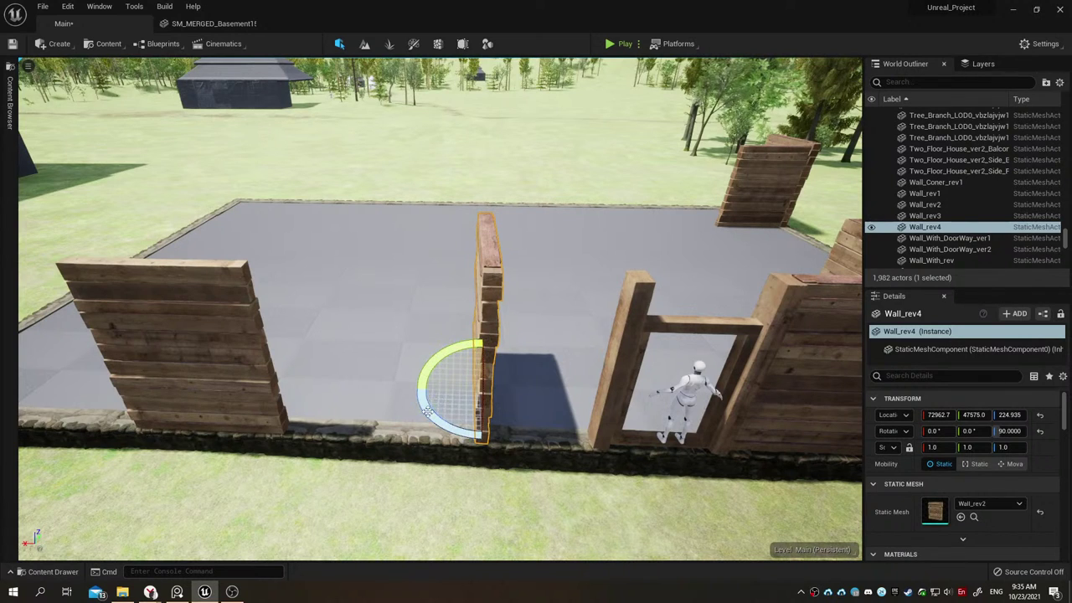
pyautogui.moveTo(428, 408)
pyautogui.mouseDown()
pyautogui.moveTo(467, 440)
pyautogui.moveTo(483, 437)
pyautogui.mouseUp()
pyautogui.press('w')
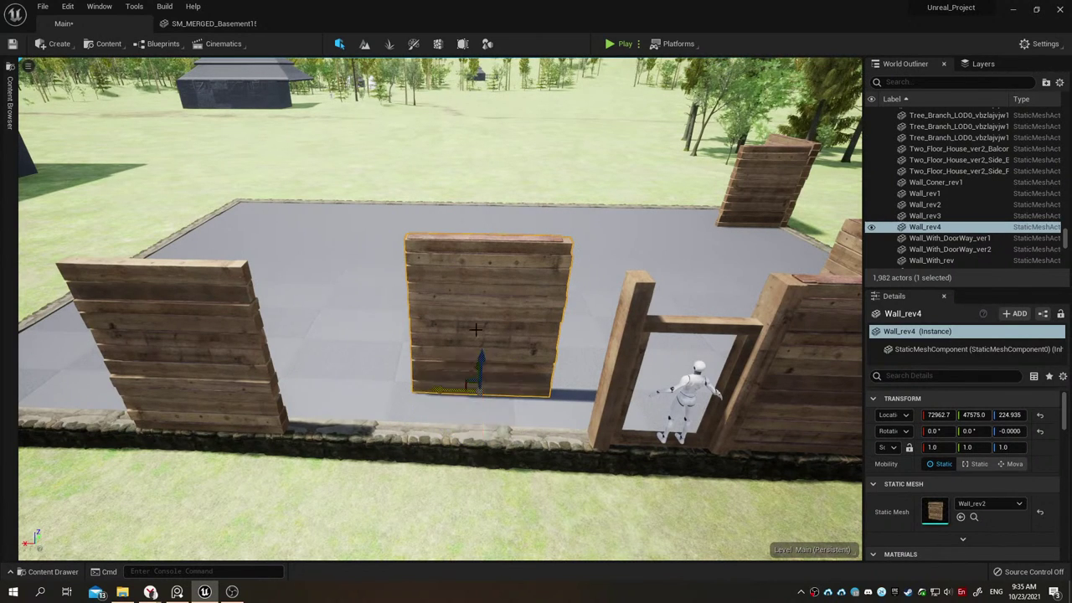
pyautogui.press('f')
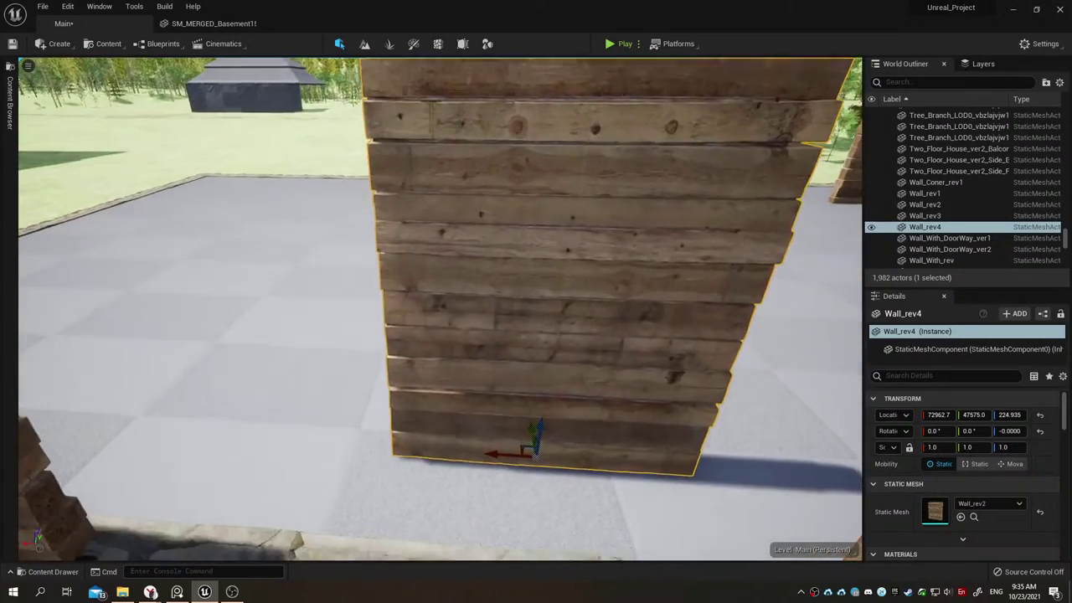
pyautogui.moveTo(482, 436)
pyautogui.keyDown('alt'); pyautogui.mouseDown()
pyautogui.moveTo(436, 452)
pyautogui.moveTo(427, 368)
pyautogui.moveTo(769, 430)
pyautogui.mouseUp(); pyautogui.keyUp('alt')
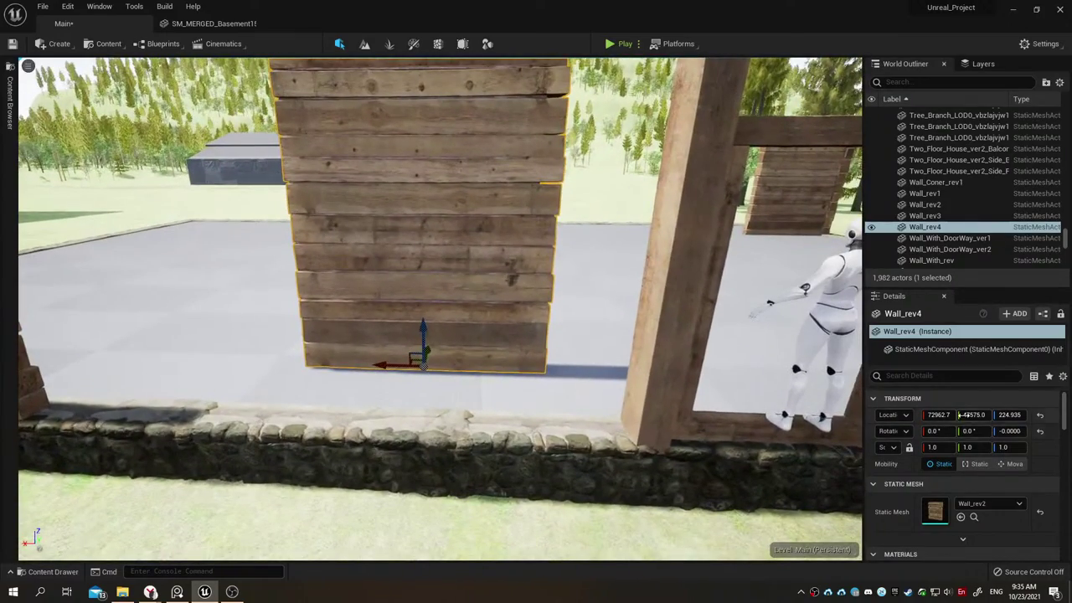
pyautogui.moveTo(963, 414); pyautogui.dragTo(945, 414)
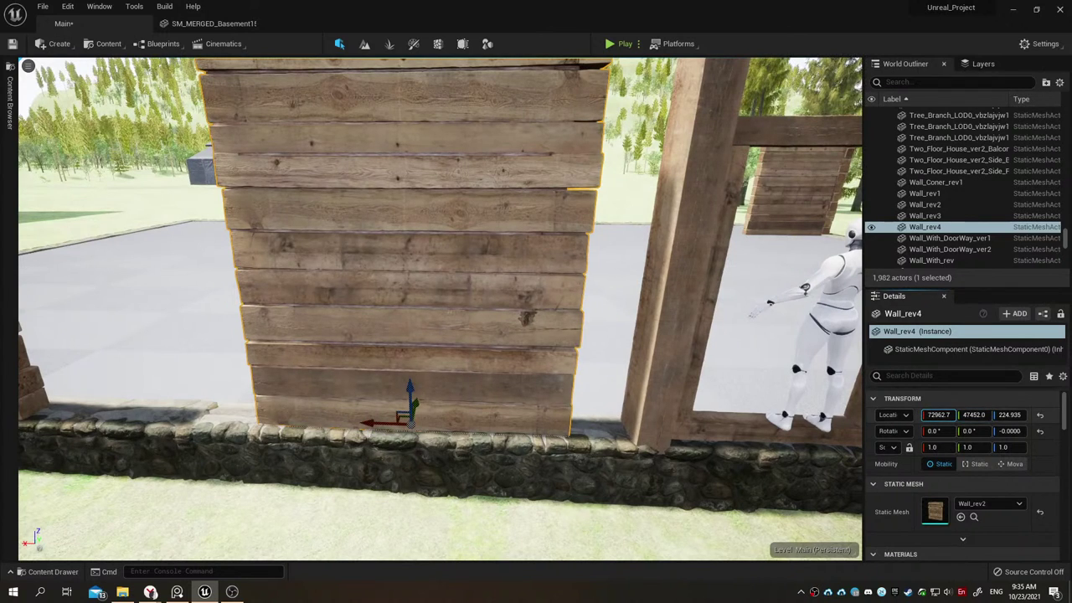
pyautogui.moveTo(938, 414); pyautogui.dragTo(921, 415)
# Step: Rotate Wall_rev4 to 180 degrees and nudge it to X 72903 against the doorway post
pyautogui.press('e')
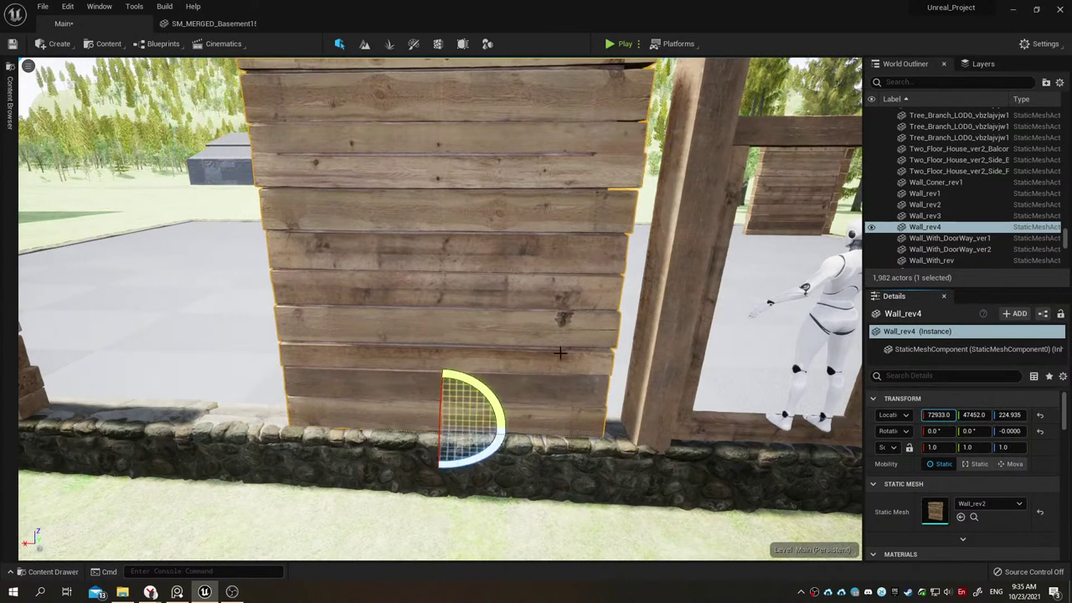
pyautogui.moveTo(490, 444); pyautogui.dragTo(508, 429)
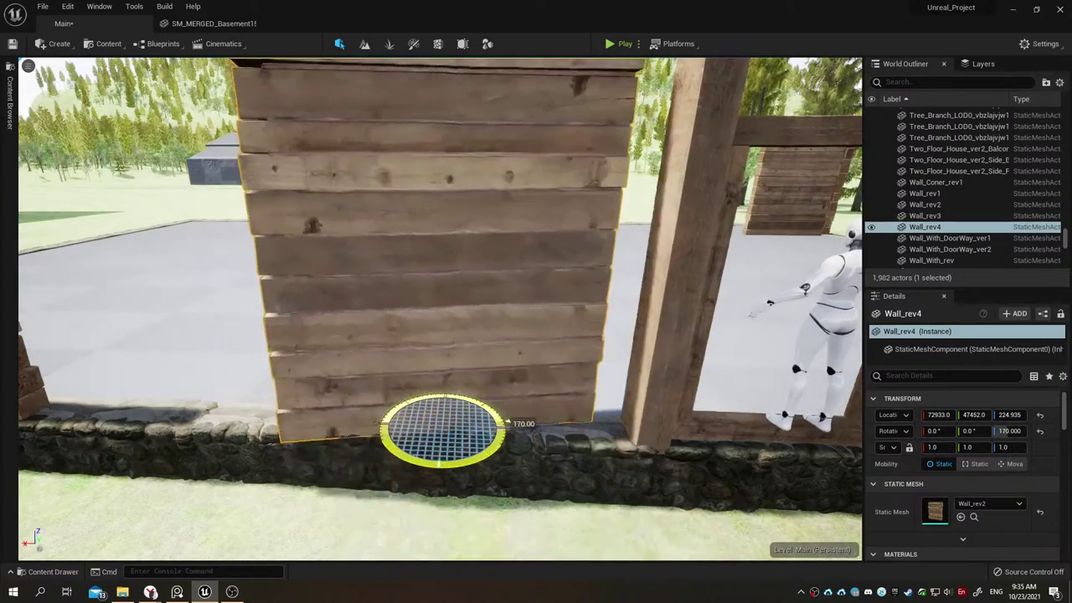
pyautogui.press('w')
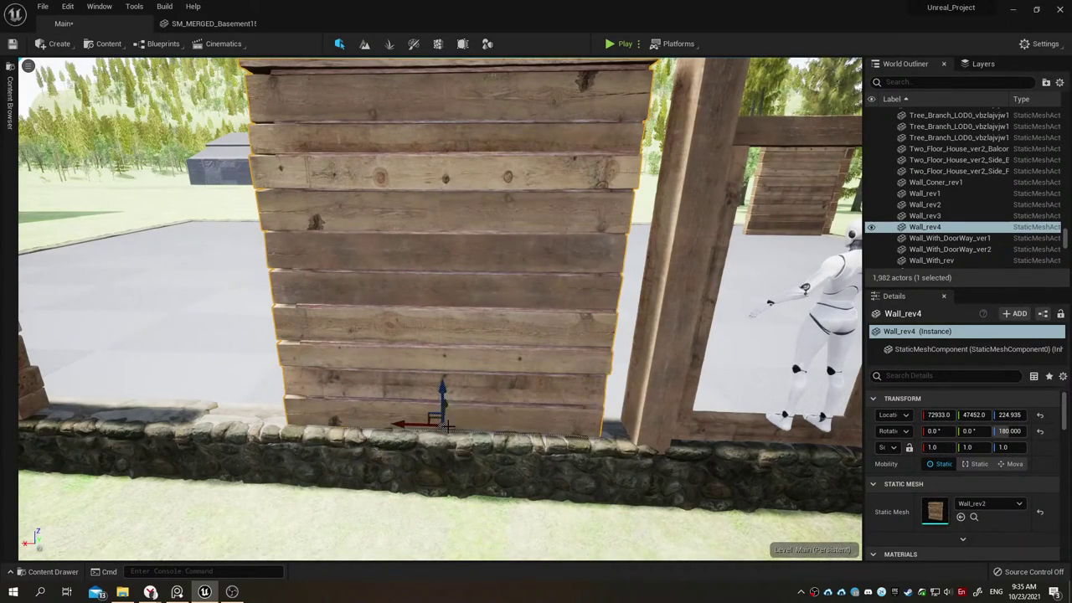
pyautogui.moveTo(421, 425); pyautogui.dragTo(450, 439)
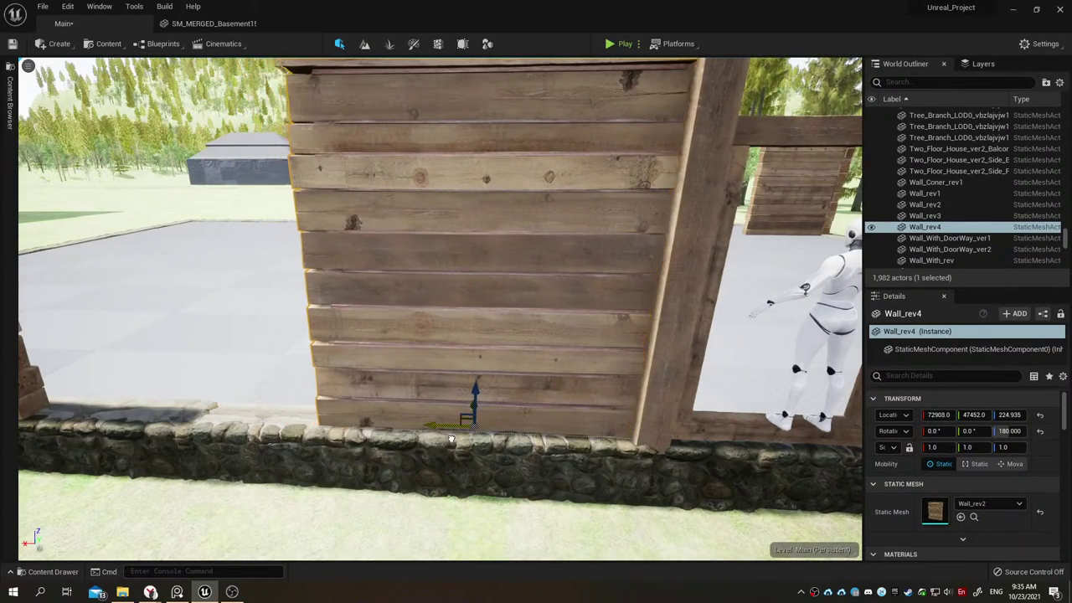
pyautogui.moveTo(453, 441); pyautogui.dragTo(402, 435, button='right')
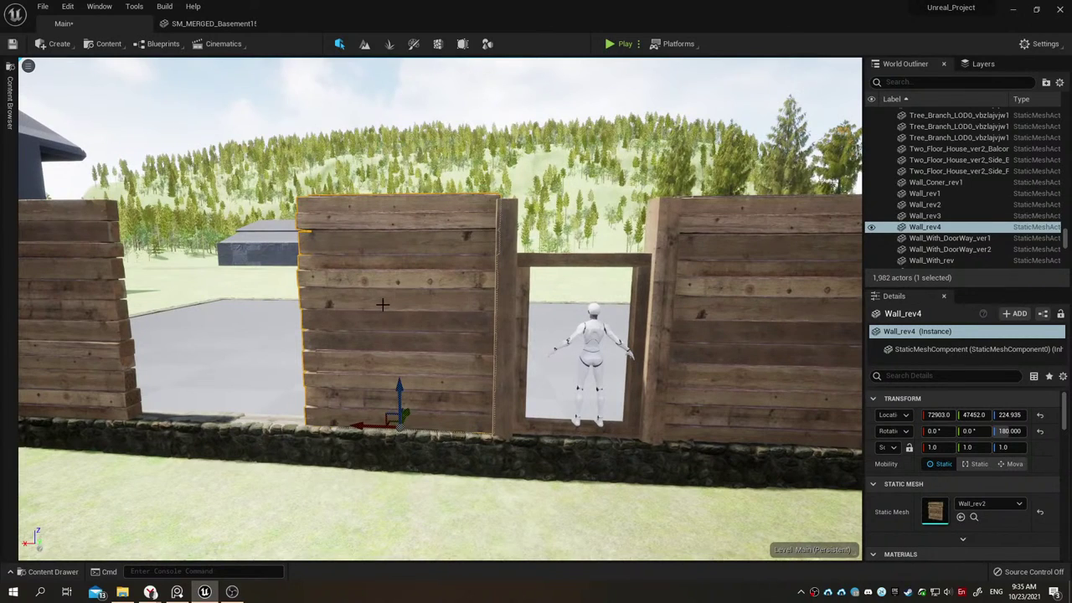
pyautogui.press('e')
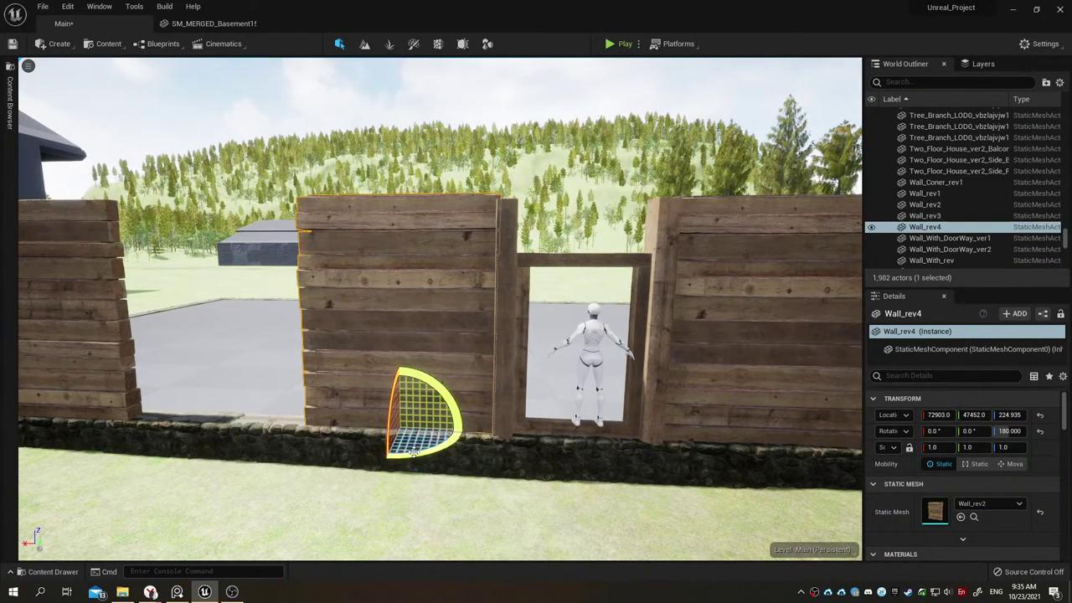
pyautogui.moveTo(396, 382); pyautogui.dragTo(395, 492)
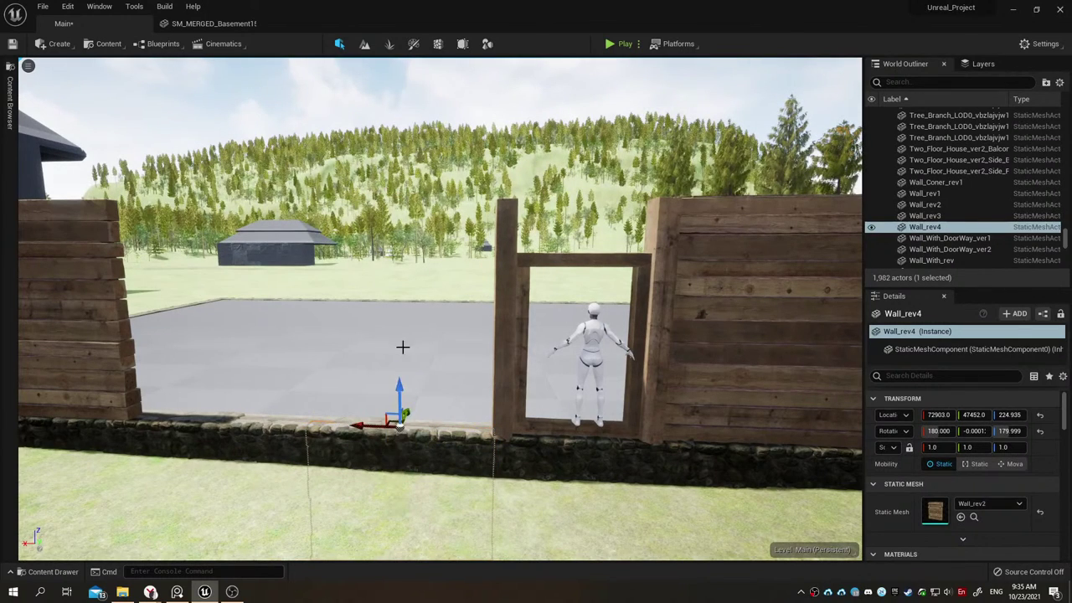
pyautogui.moveTo(402, 385); pyautogui.dragTo(389, 157)
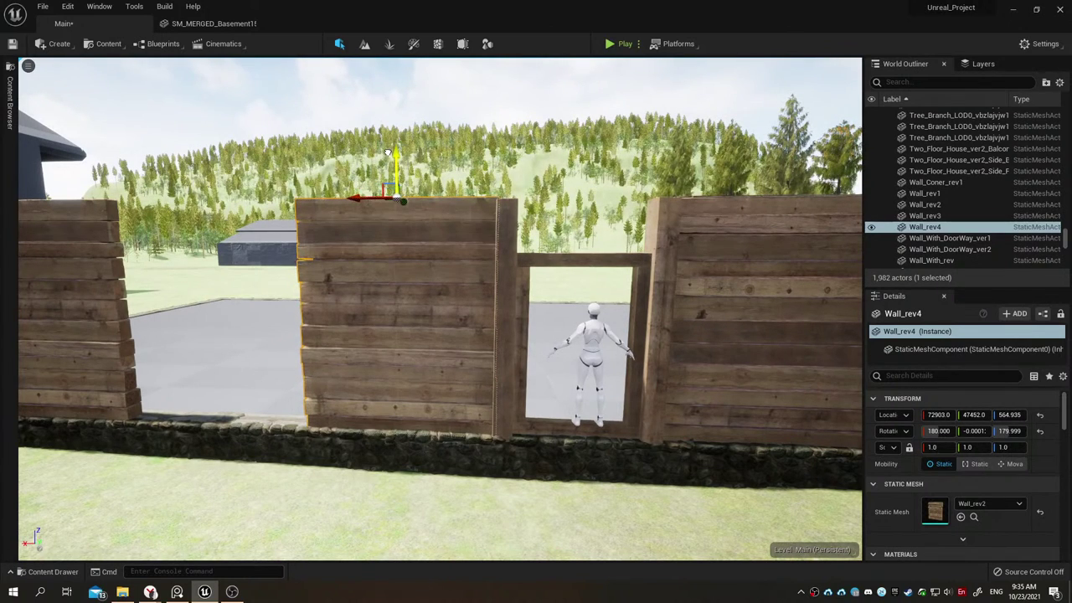
pyautogui.scroll(3, 497, 174)
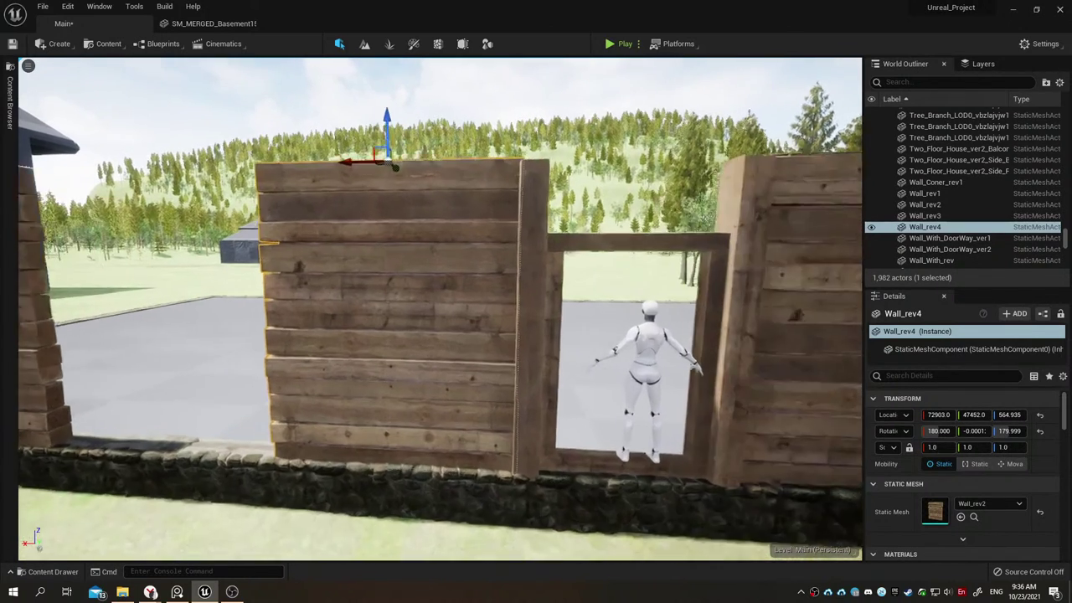
pyautogui.scroll(3, 498, 174)
pyautogui.scroll(2, 497, 174)
pyautogui.moveTo(497, 174); pyautogui.dragTo(586, 174, button='middle')
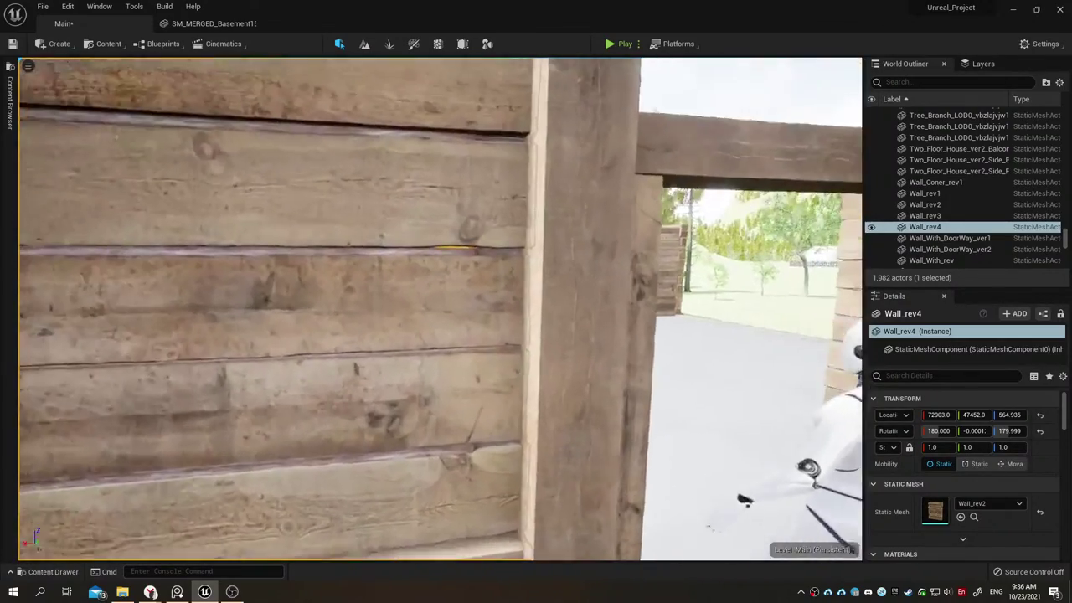
pyautogui.scroll(5, 441, 308)
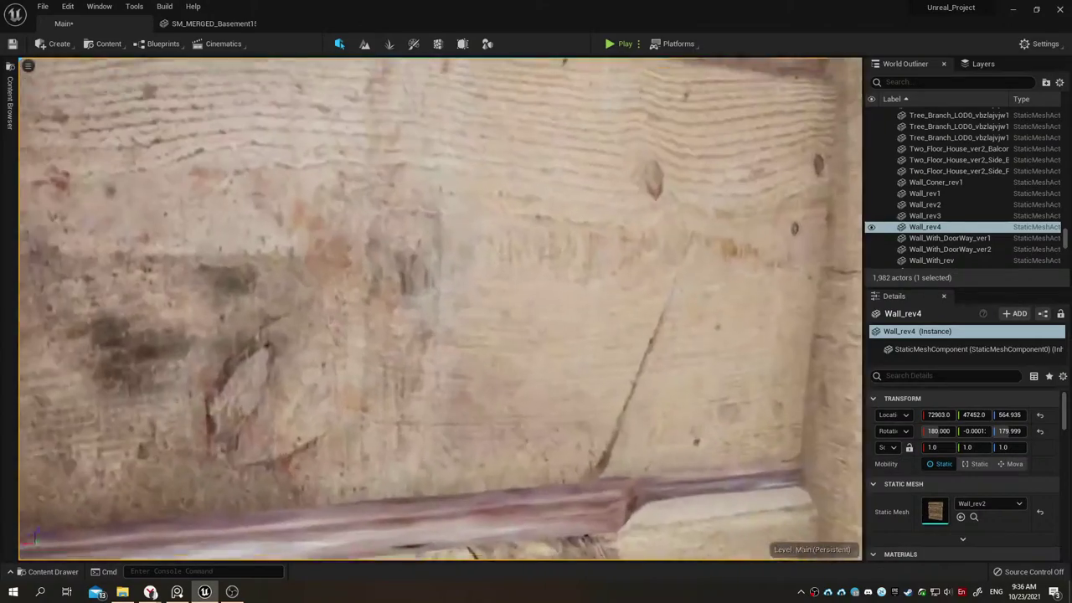
pyautogui.scroll(-3, 441, 308)
pyautogui.scroll(-2, 441, 309)
pyautogui.scroll(-2, 440, 308)
pyautogui.scroll(2, 441, 308)
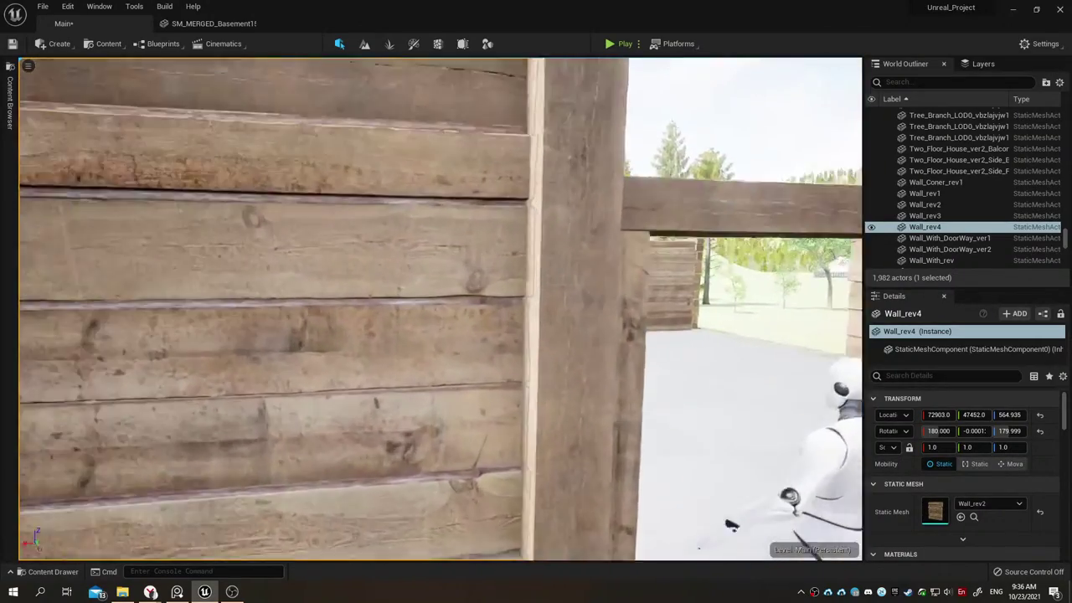
pyautogui.scroll(2, 441, 308)
pyautogui.scroll(3, 441, 308)
pyautogui.scroll(1, 441, 308)
pyautogui.scroll(-3, 441, 308)
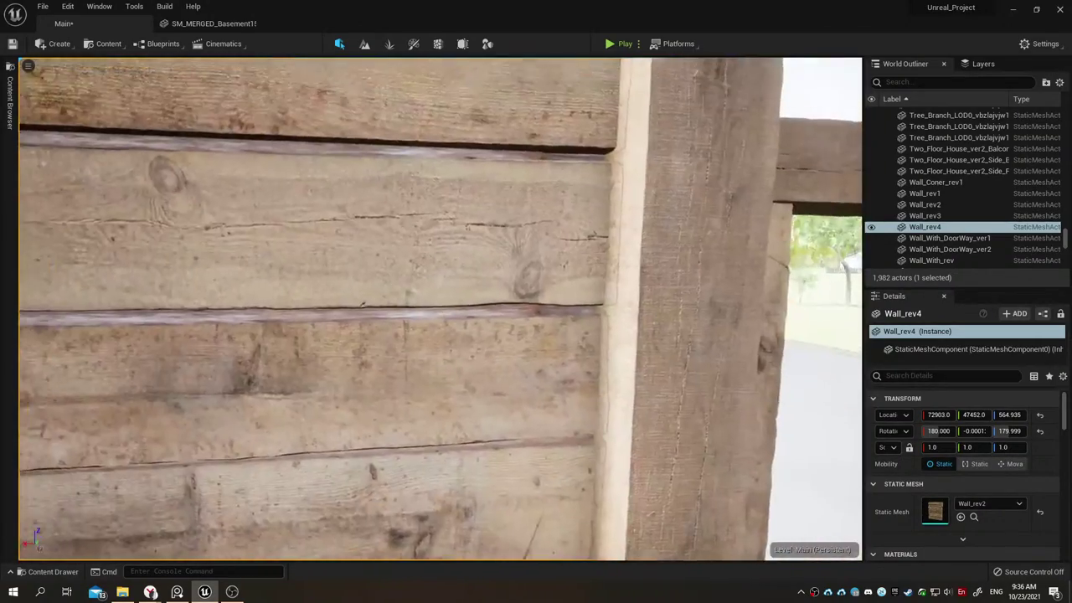
pyautogui.scroll(3, 441, 308)
pyautogui.scroll(1, 441, 308)
pyautogui.scroll(2, 440, 308)
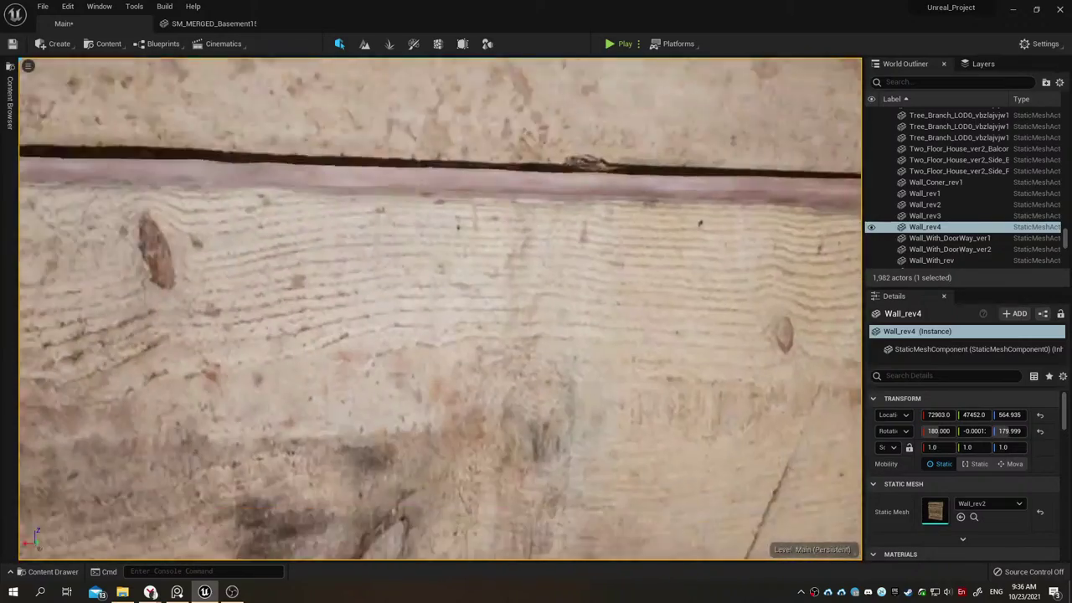
pyautogui.scroll(2, 441, 308)
pyautogui.scroll(2, 441, 308)
pyautogui.scroll(1, 441, 308)
pyautogui.scroll(-2, 440, 308)
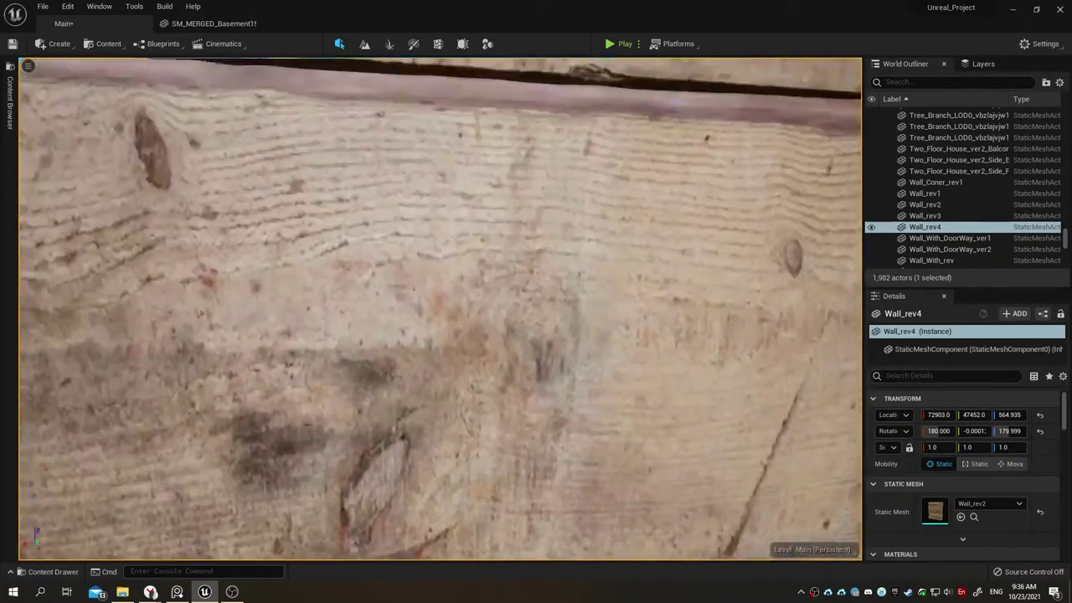
pyautogui.scroll(-3, 440, 308)
pyautogui.scroll(-3, 441, 308)
pyautogui.scroll(1, 440, 309)
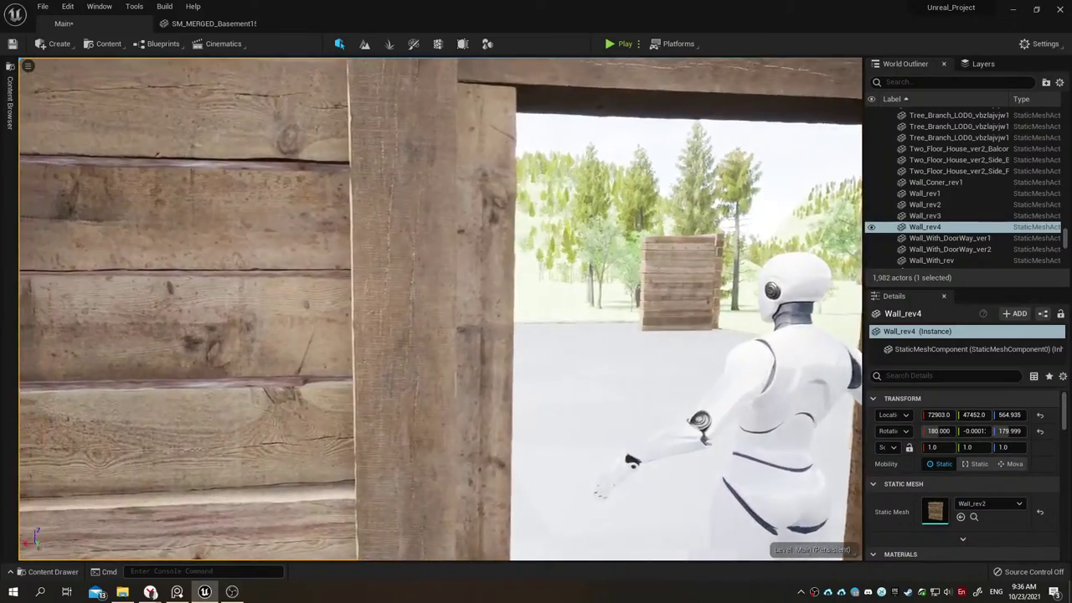
pyautogui.scroll(2, 440, 308)
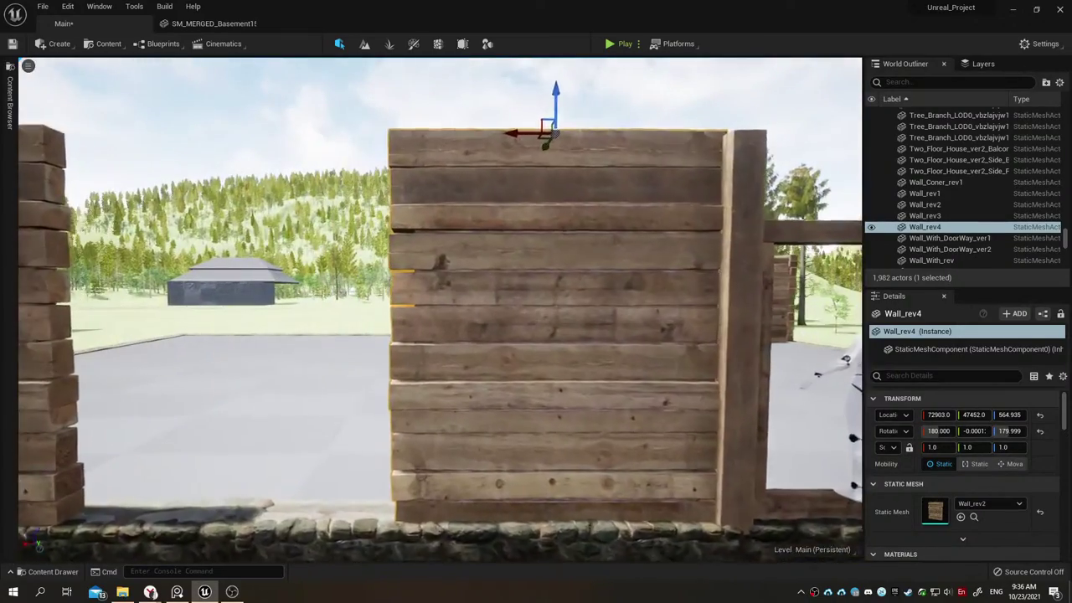
# Step: Reselect Wall_rev4 and nudge it slightly along X
pyautogui.click(721, 289)
pyautogui.click(606, 286)
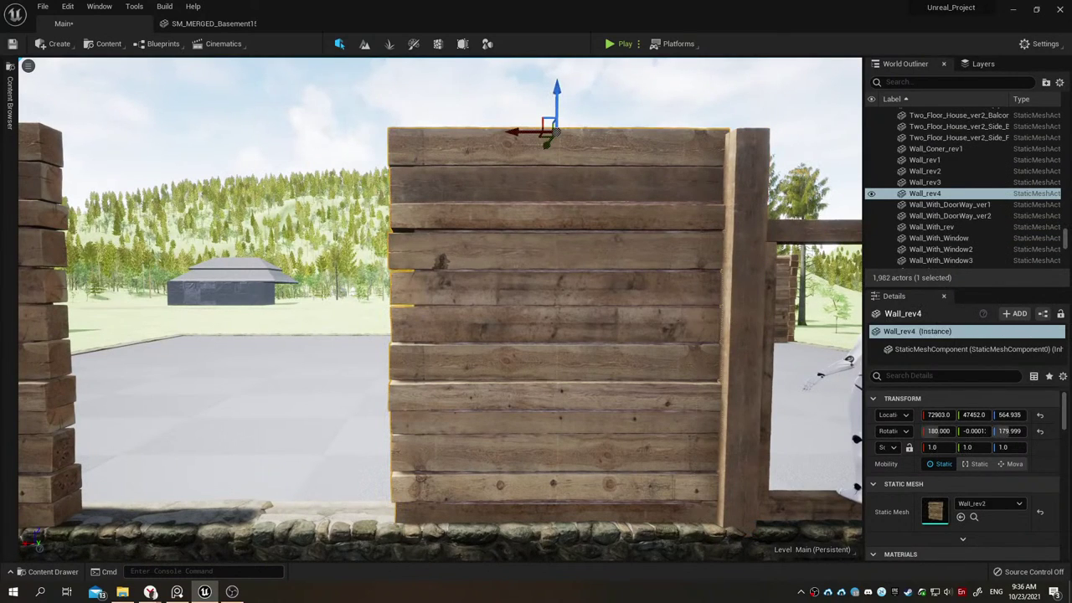
pyautogui.moveTo(553, 301); pyautogui.dragTo(552, 352, button='right')
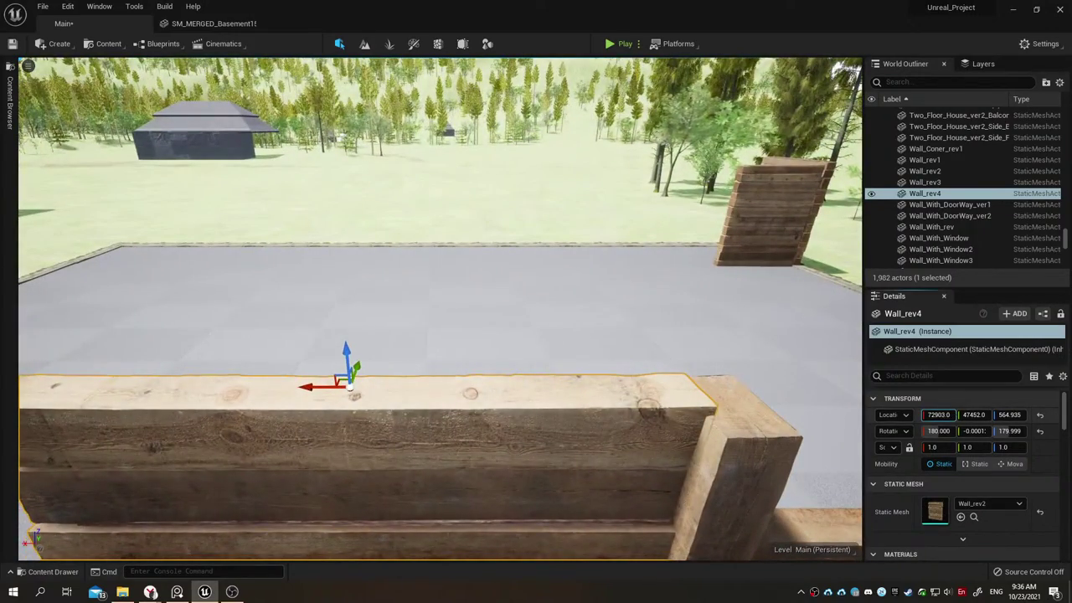
pyautogui.moveTo(946, 414); pyautogui.dragTo(941, 414)
pyautogui.moveTo(440, 309); pyautogui.dragTo(532, 376, button='right')
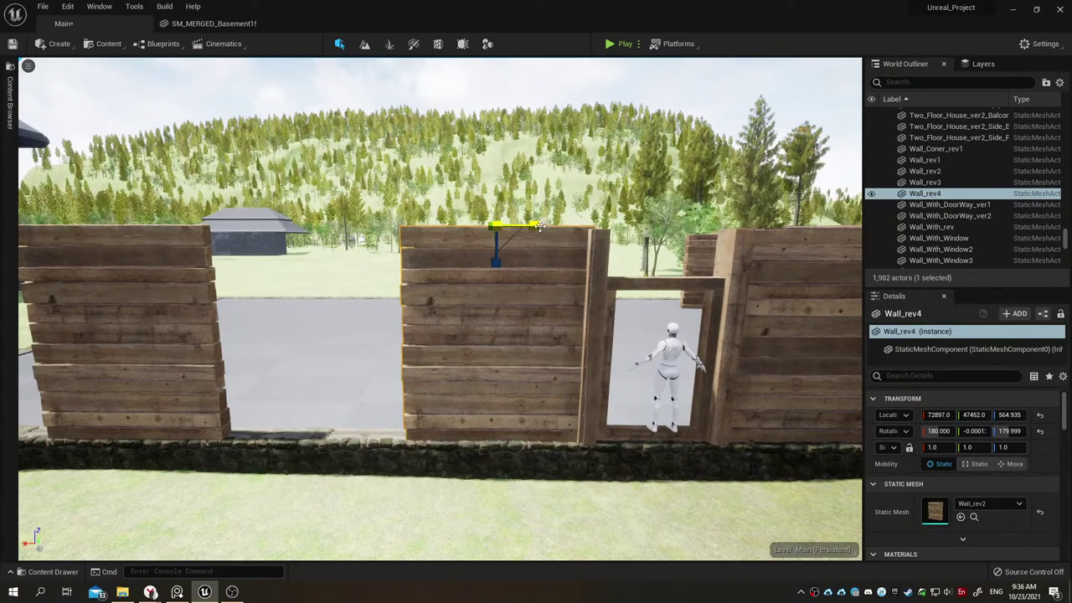
# Step: Stretch Wall_rev4 to X scale about 1.4375, move it to X 72947, then view the reference screenshot
pyautogui.moveTo(540, 226); pyautogui.dragTo(557, 226)
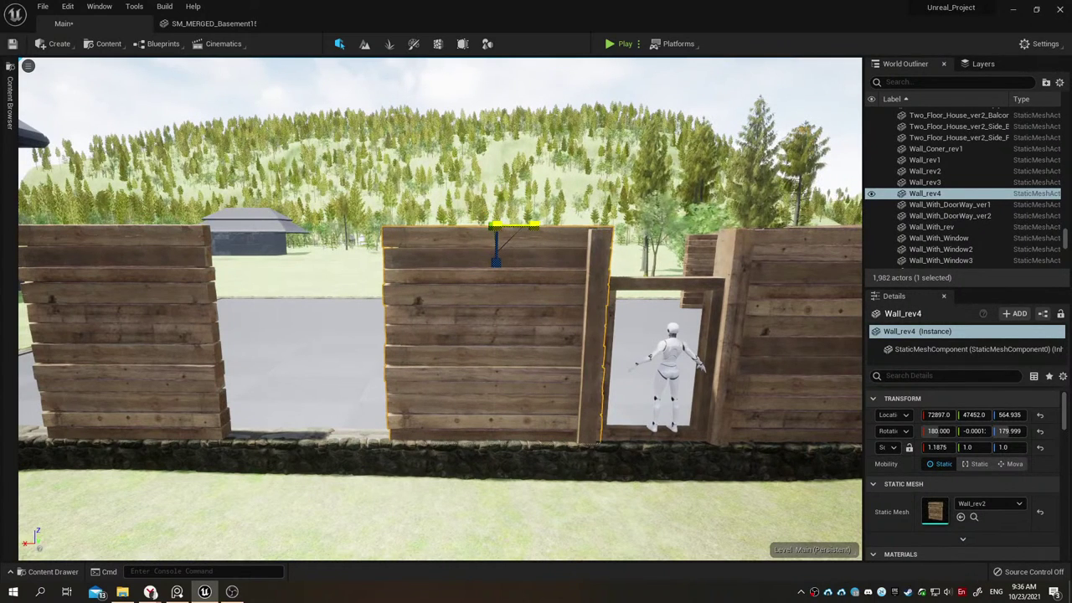
pyautogui.moveTo(536, 224); pyautogui.dragTo(545, 224)
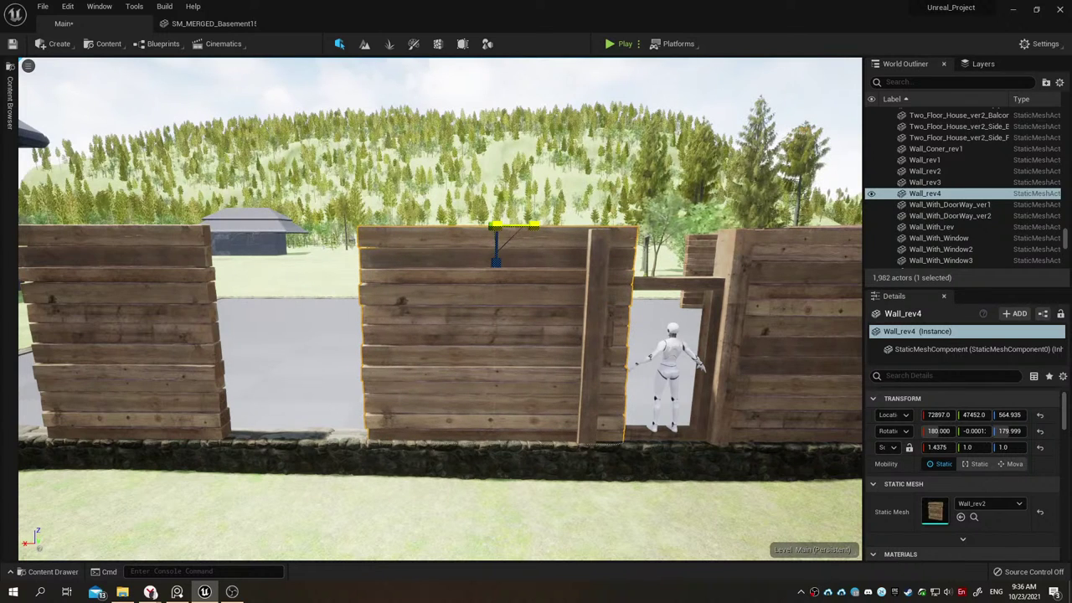
pyautogui.moveTo(473, 224); pyautogui.dragTo(437, 225)
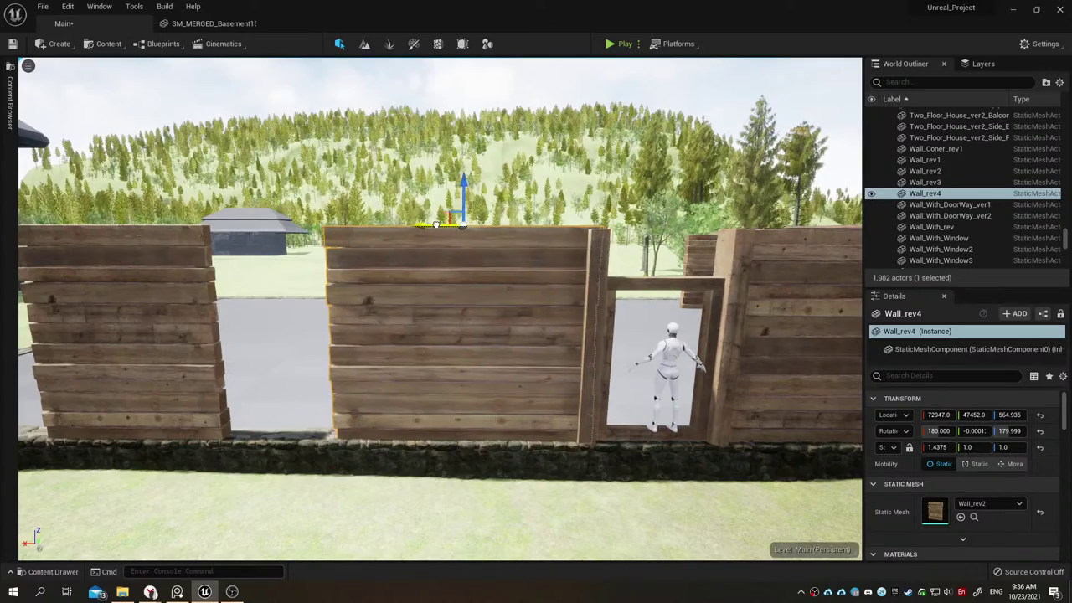
pyautogui.moveTo(439, 335)
pyautogui.mouseDown(button='right')
pyautogui.moveTo(535, 344)
pyautogui.moveTo(452, 335)
pyautogui.mouseUp(button='right')
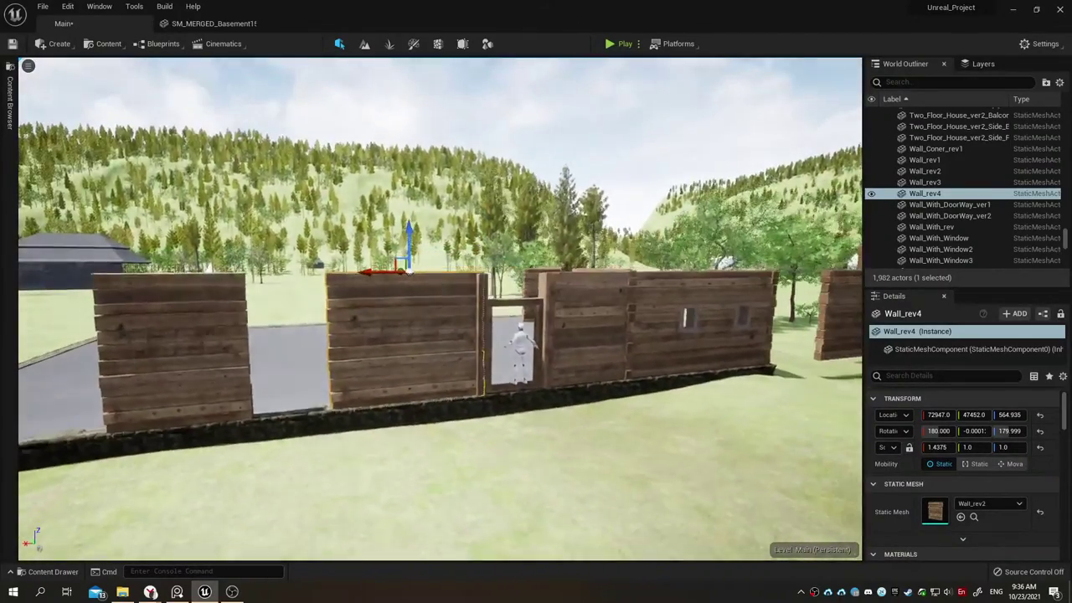
pyautogui.moveTo(609, 303); pyautogui.dragTo(609, 303, button='right')
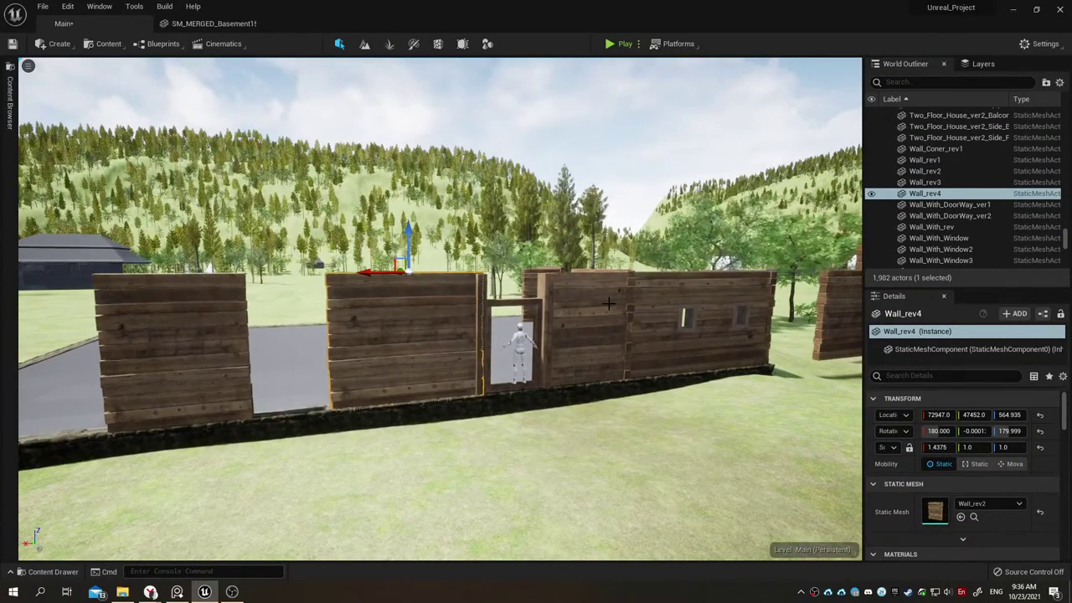
pyautogui.click(179, 593)
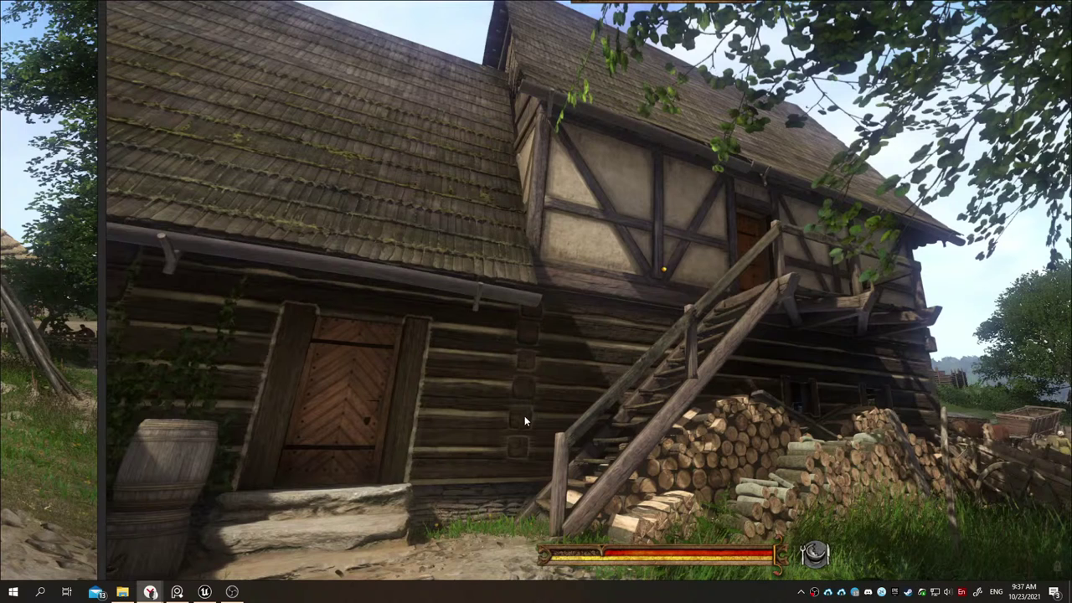
# Step: Return to the level, fly toward the wall, then bring the log-house reference screenshot back
pyautogui.click(206, 592)
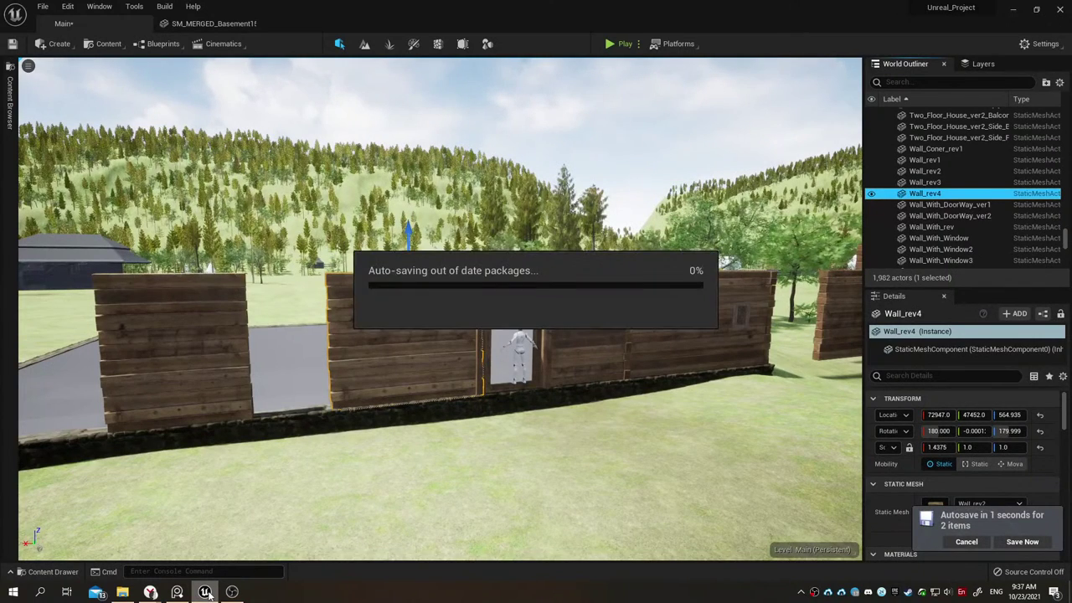
pyautogui.moveTo(450, 421)
pyautogui.mouseDown()
pyautogui.moveTo(450, 385)
pyautogui.moveTo(450, 444)
pyautogui.moveTo(519, 443)
pyautogui.moveTo(452, 444)
pyautogui.moveTo(435, 494)
pyautogui.mouseUp()
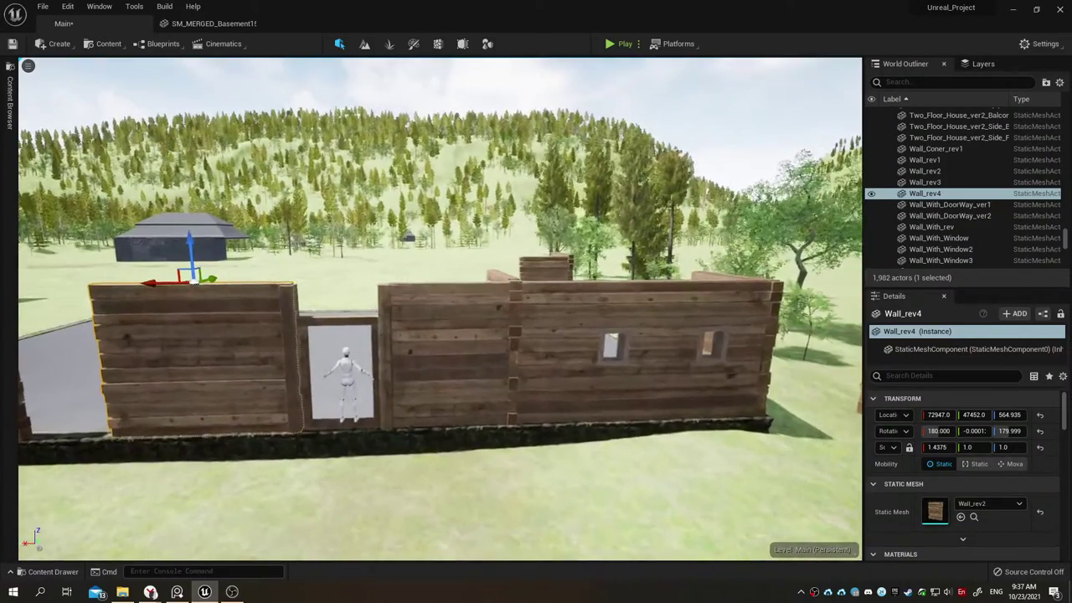
pyautogui.click(177, 592)
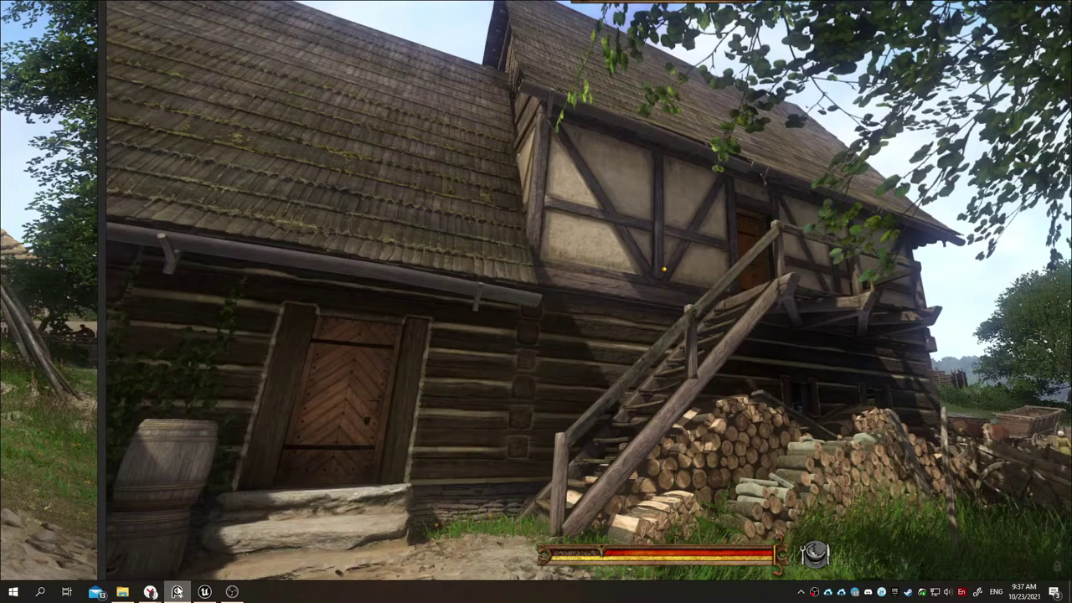
# Step: Enlarge the log-house screenshot, then zoom through the Witcher 3 references out to the full board
pyautogui.click(178, 592)
pyautogui.click(178, 592)
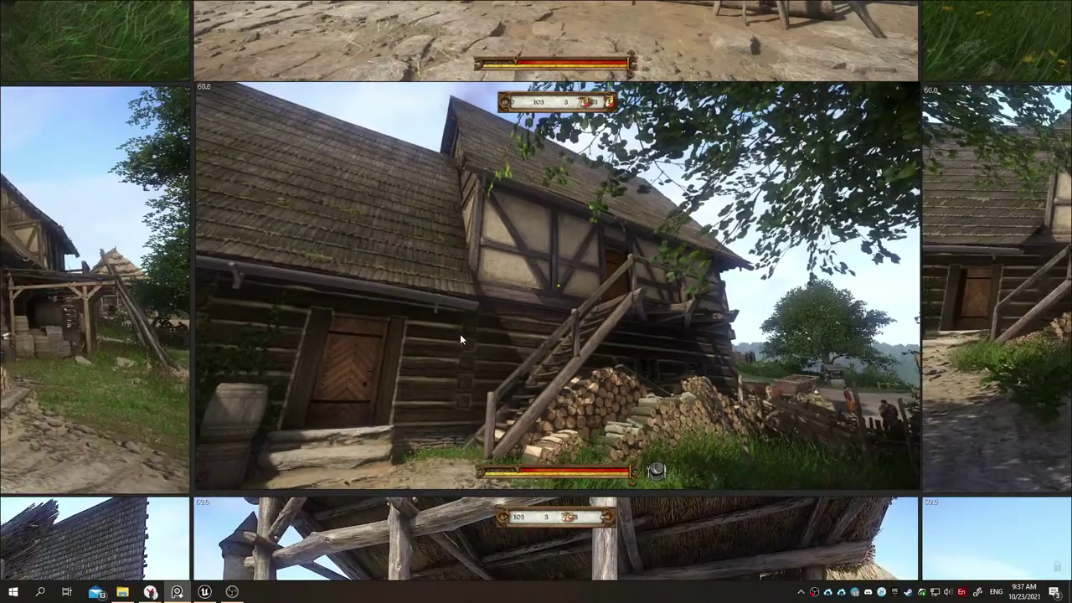
pyautogui.click(460, 333)
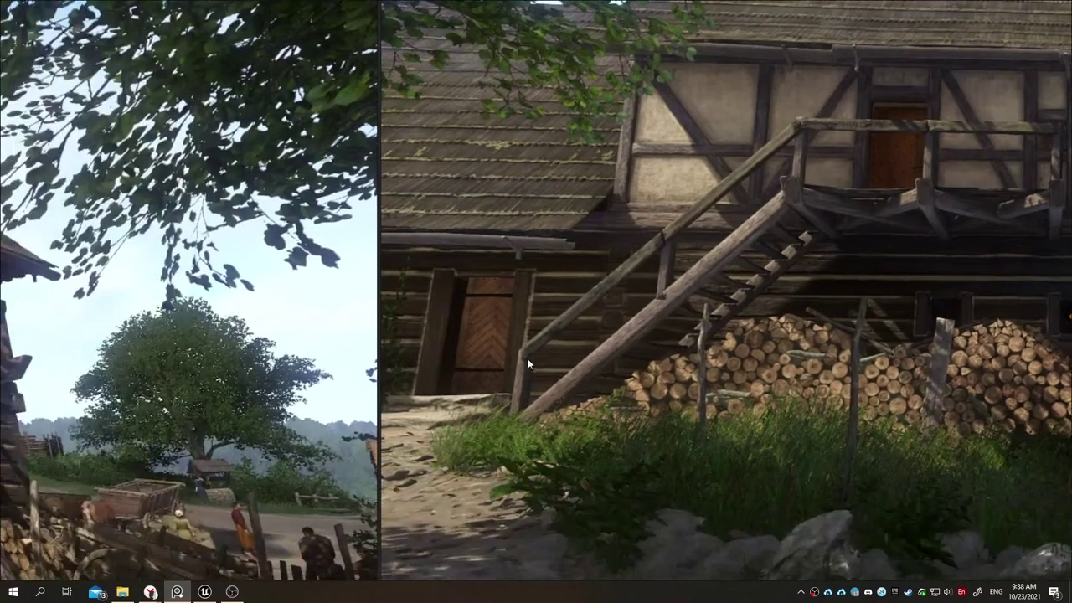
pyautogui.scroll(-10, 624, 398)
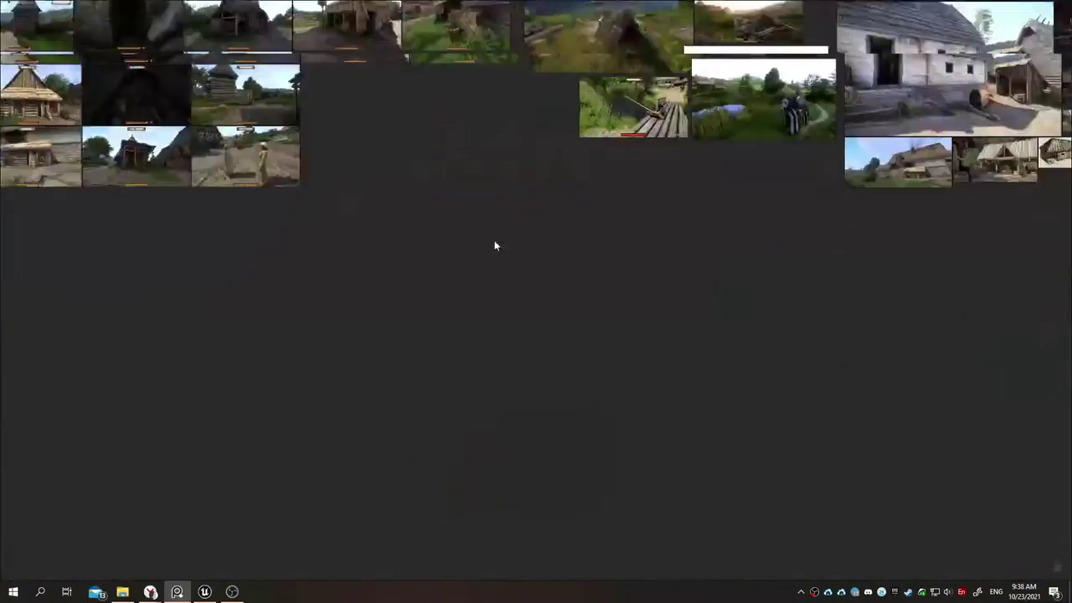
pyautogui.scroll(10, 581, 204)
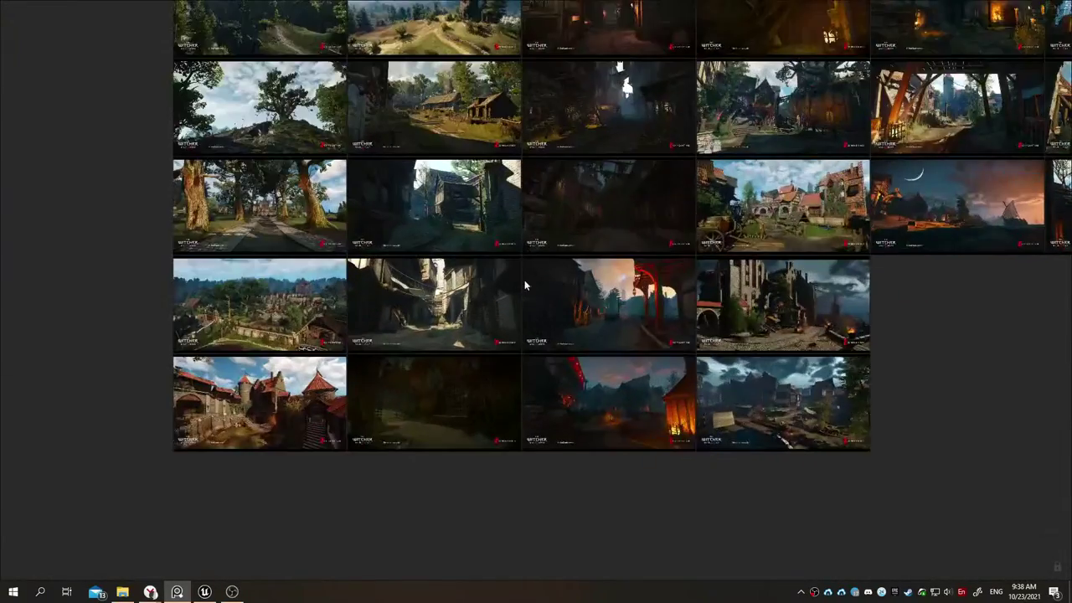
pyautogui.scroll(5, 458, 169)
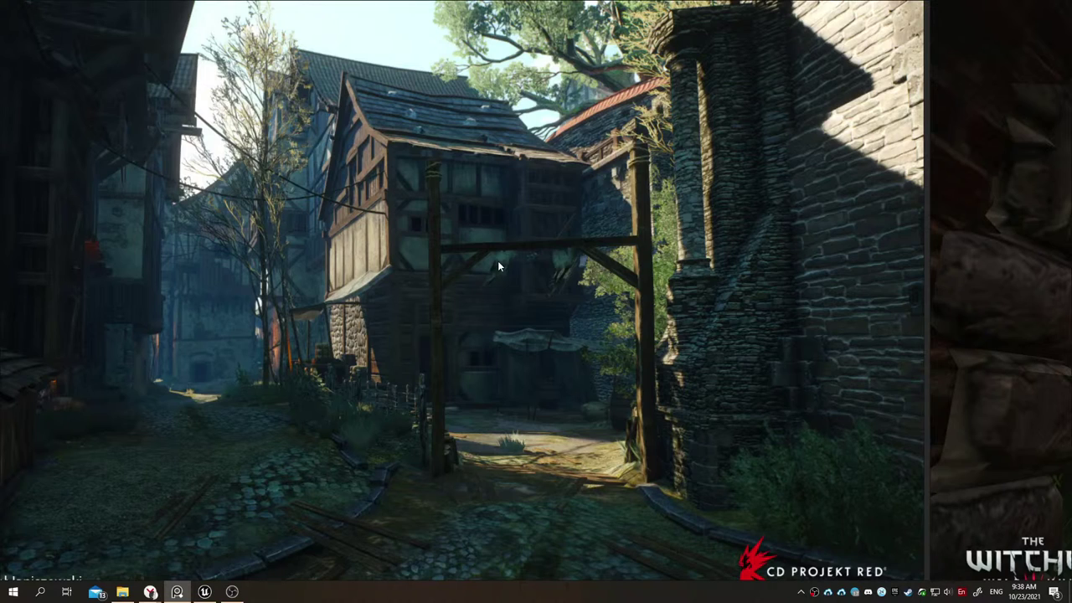
pyautogui.scroll(-5, 498, 266)
pyautogui.scroll(-5, 498, 265)
pyautogui.scroll(-5, 498, 266)
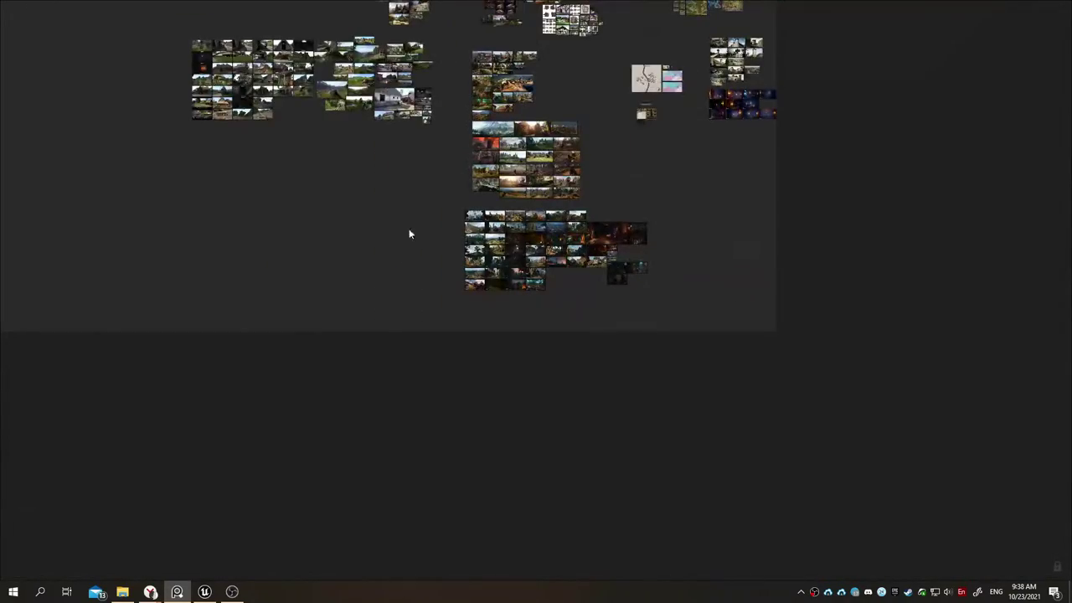
pyautogui.doubleClick(277, 59)
pyautogui.scroll(-3, 561, 375)
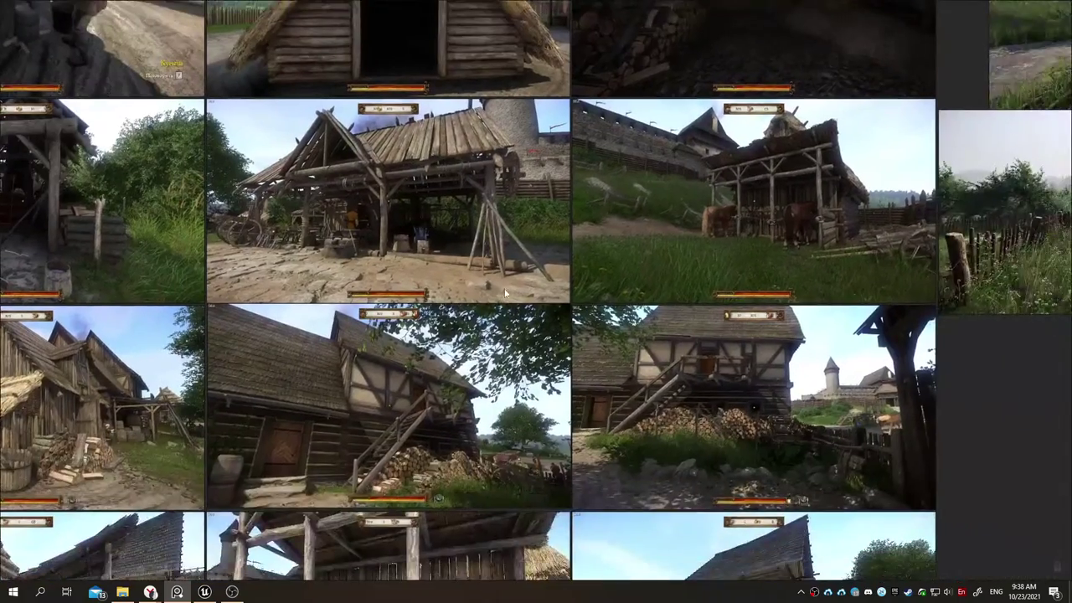
pyautogui.scroll(3, 440, 381)
pyautogui.moveTo(415, 407)
pyautogui.mouseDown(button='middle')
pyautogui.moveTo(509, 274)
pyautogui.moveTo(653, 234)
pyautogui.mouseUp(button='middle')
pyautogui.scroll(2, 628, 248)
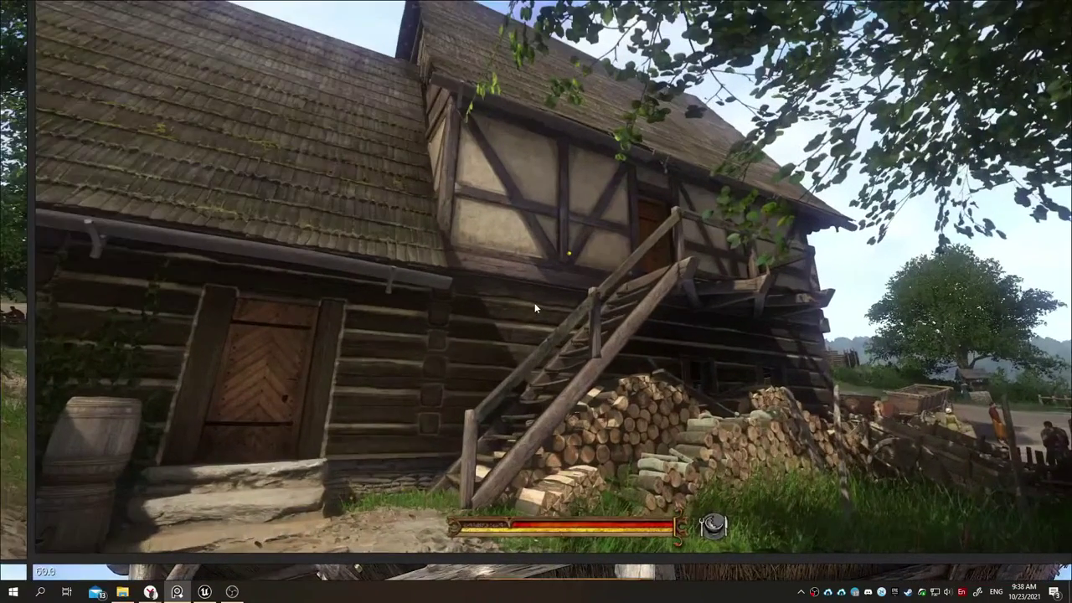
pyautogui.scroll(-3, 534, 303)
pyautogui.scroll(-1, 549, 342)
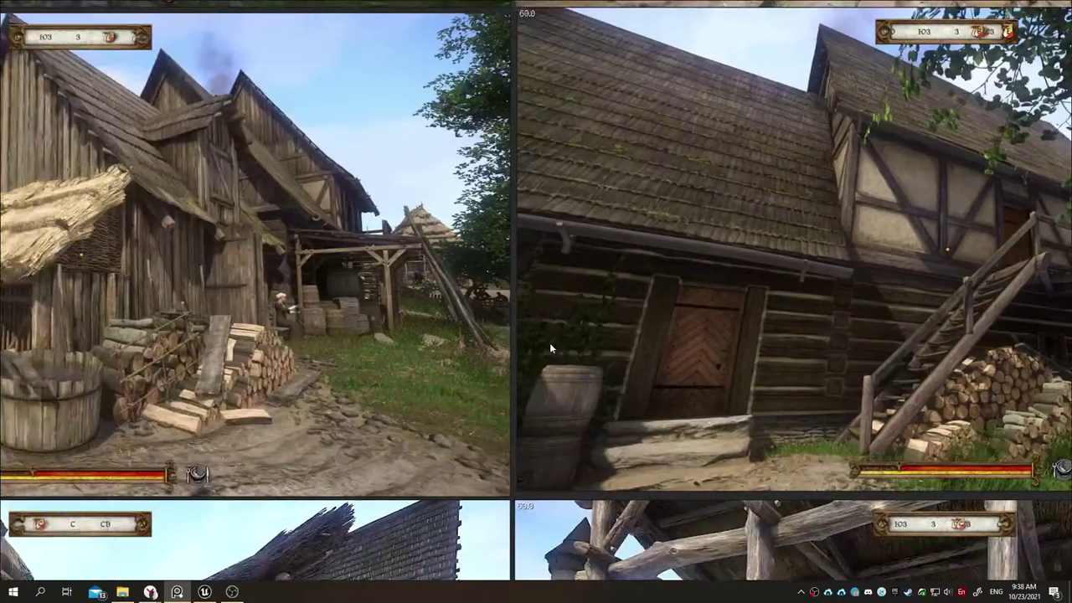
pyautogui.scroll(-1, 549, 342)
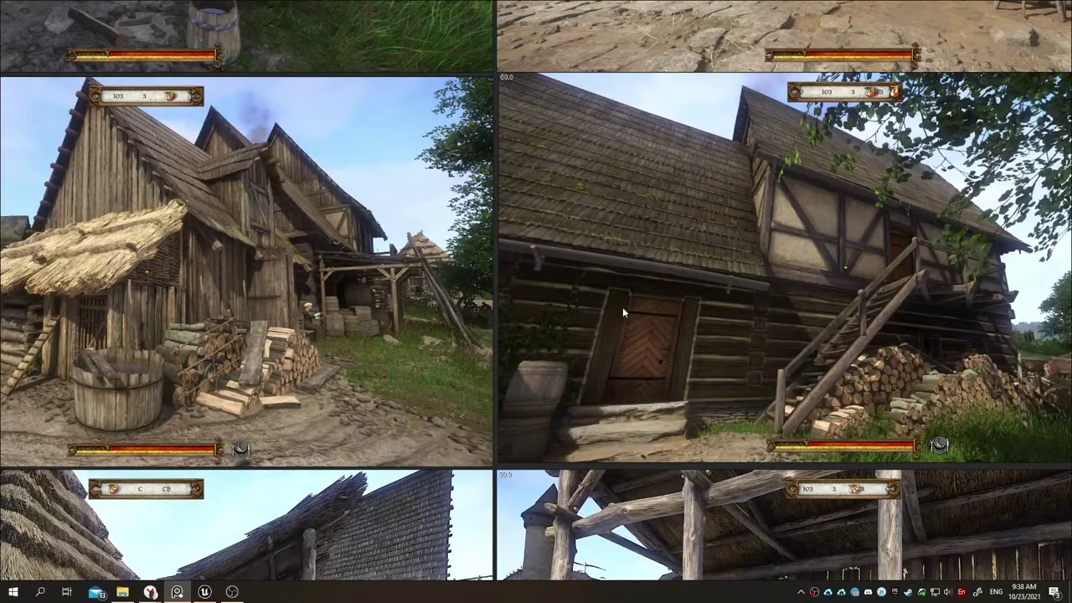
pyautogui.scroll(1, 444, 188)
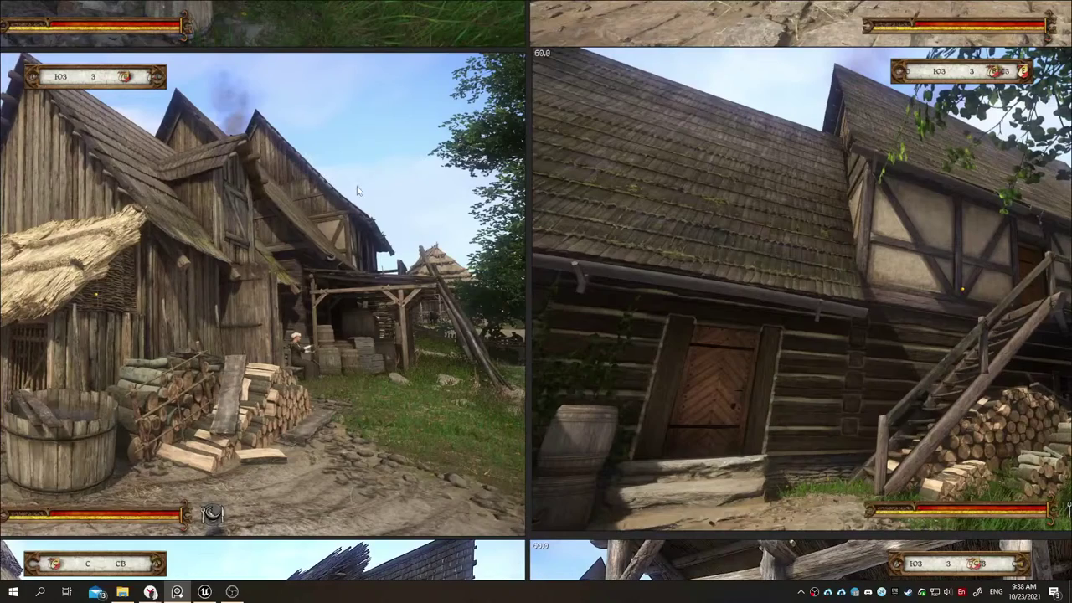
pyautogui.scroll(2, 485, 294)
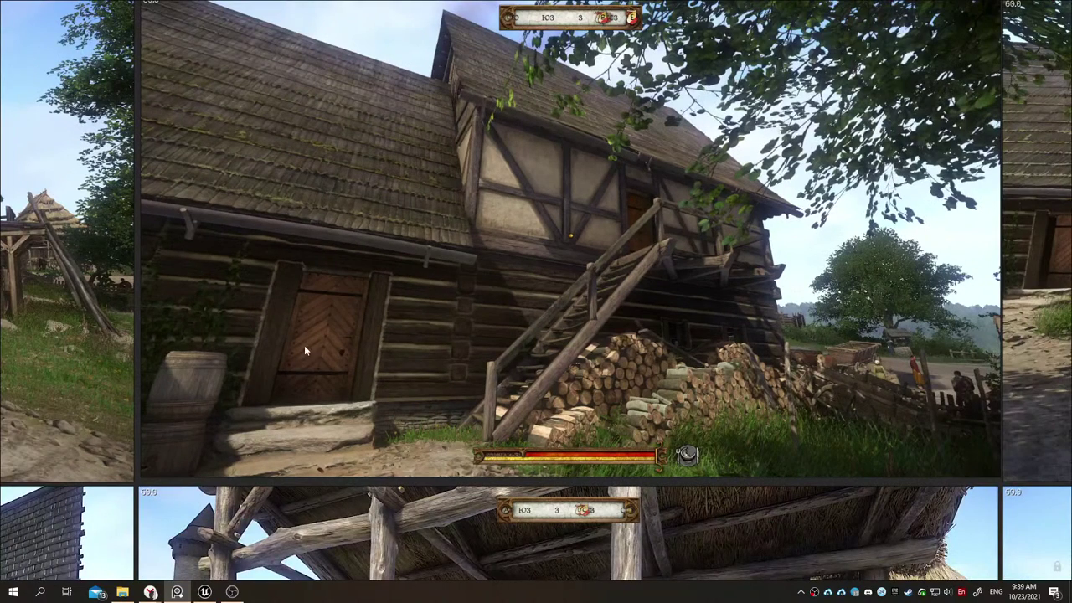
pyautogui.moveTo(201, 593)
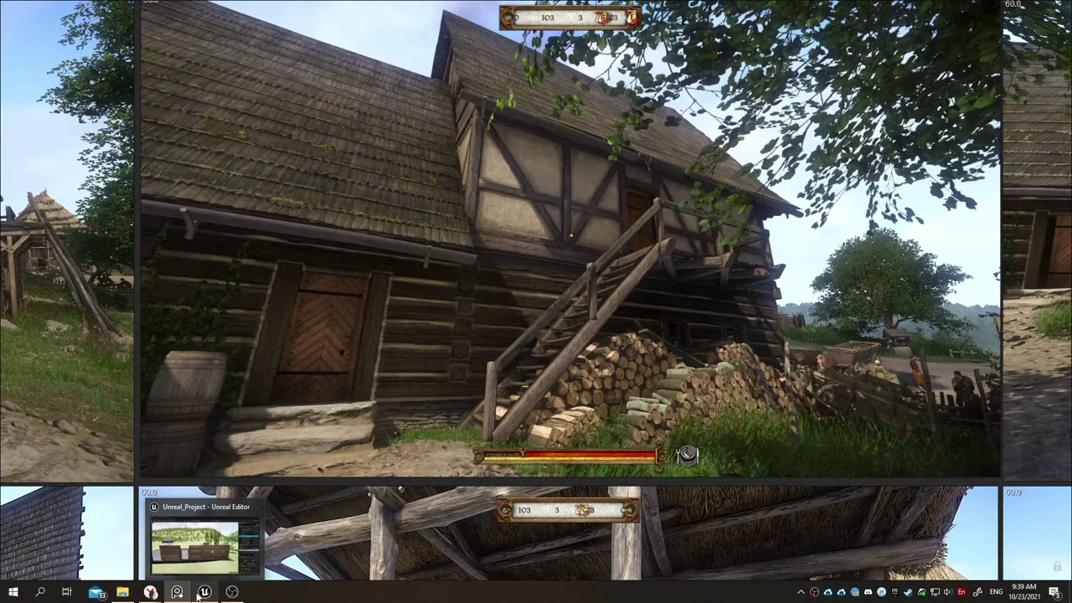
# Step: Back in the Unreal Editor, fly around the enclosure and undo the stretch on Wall_rev4
pyautogui.click(201, 592)
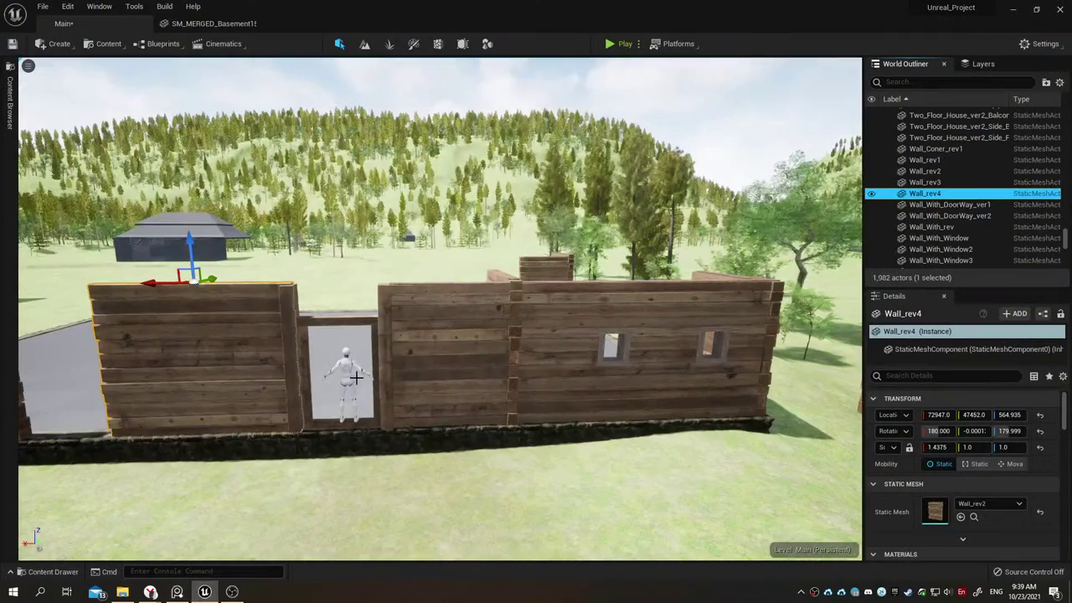
pyautogui.press('s')
pyautogui.press('a')
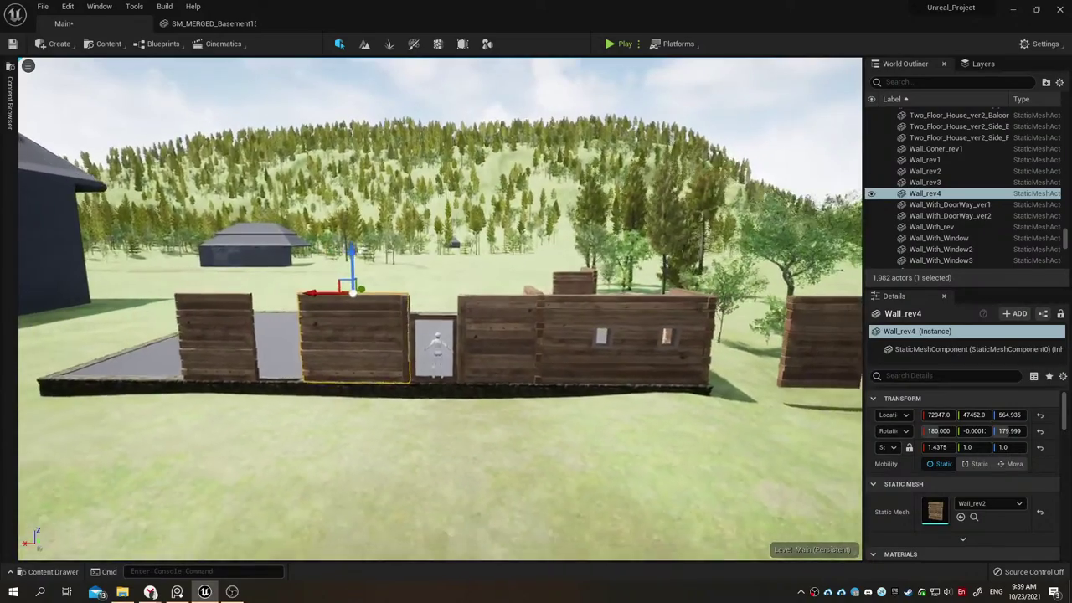
pyautogui.press('w')
pyautogui.press('d')
pyautogui.press('s')
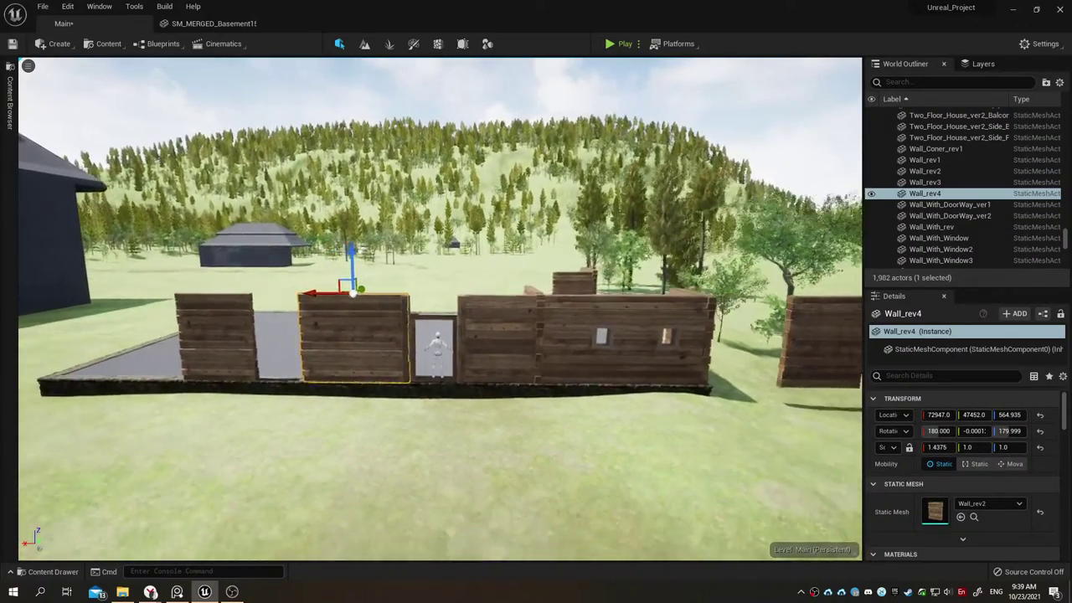
pyautogui.press('w')
pyautogui.hotkey('ctrl', 'z')
pyautogui.hotkey('ctrl', 'z')
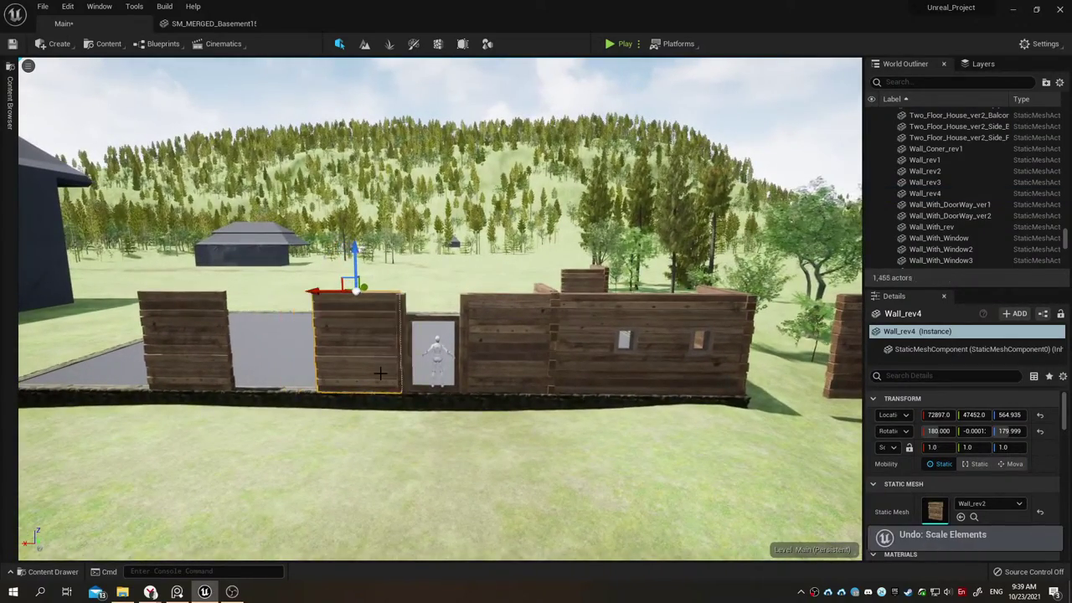
# Step: Frame the selected wall and fly in close to inspect its planks
pyautogui.press('w')
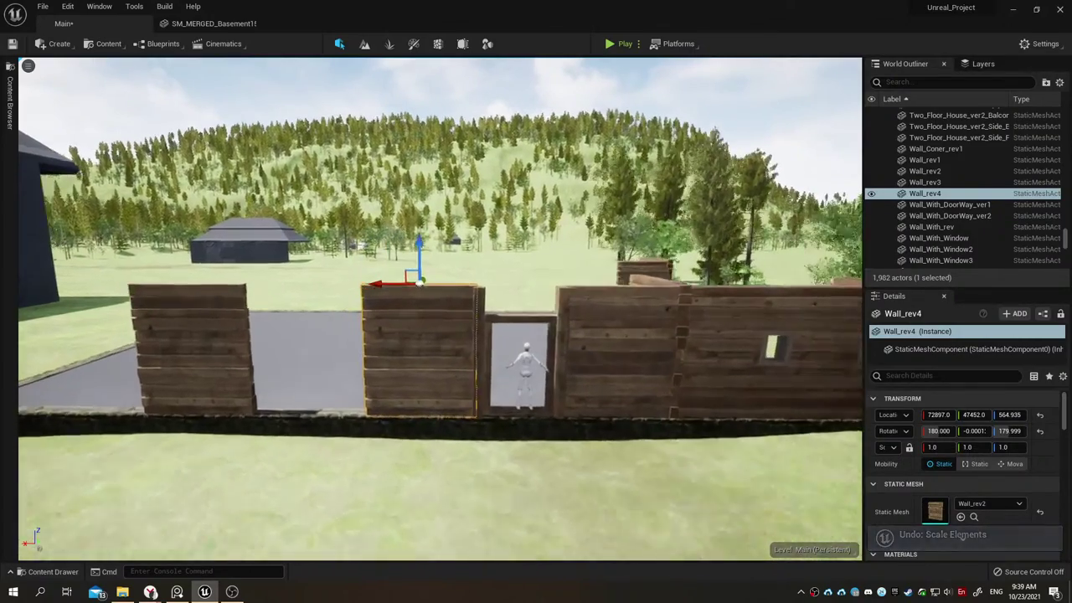
pyautogui.press('e')
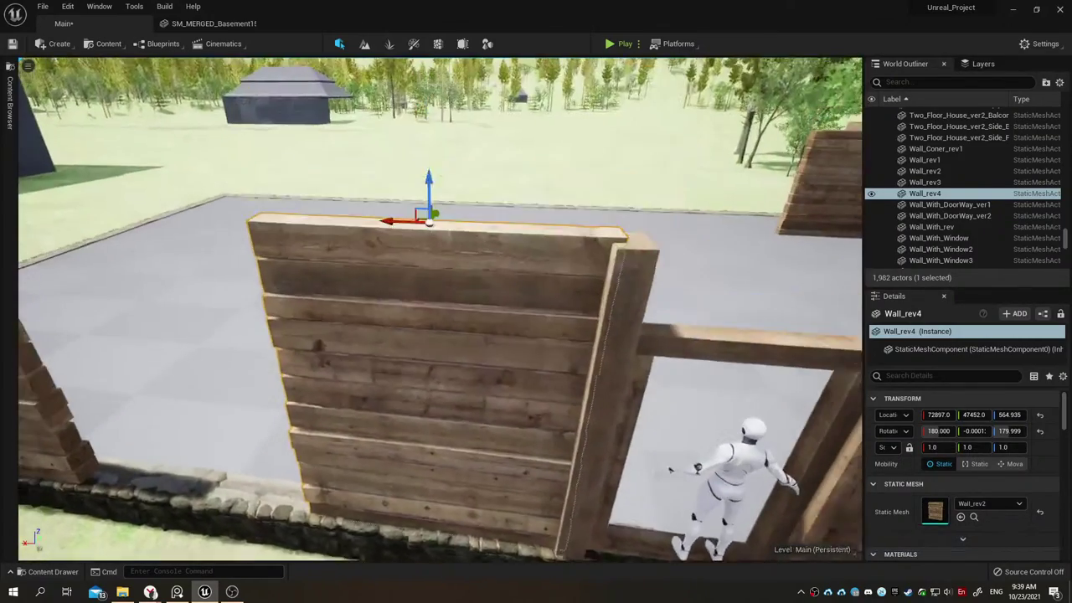
pyautogui.press('s')
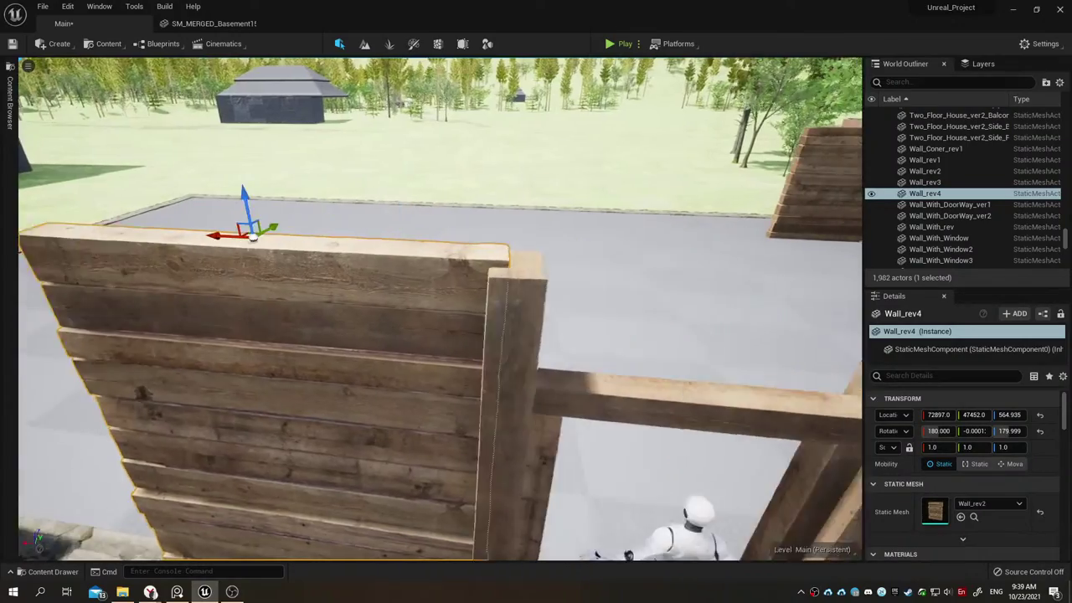
pyautogui.press('s')
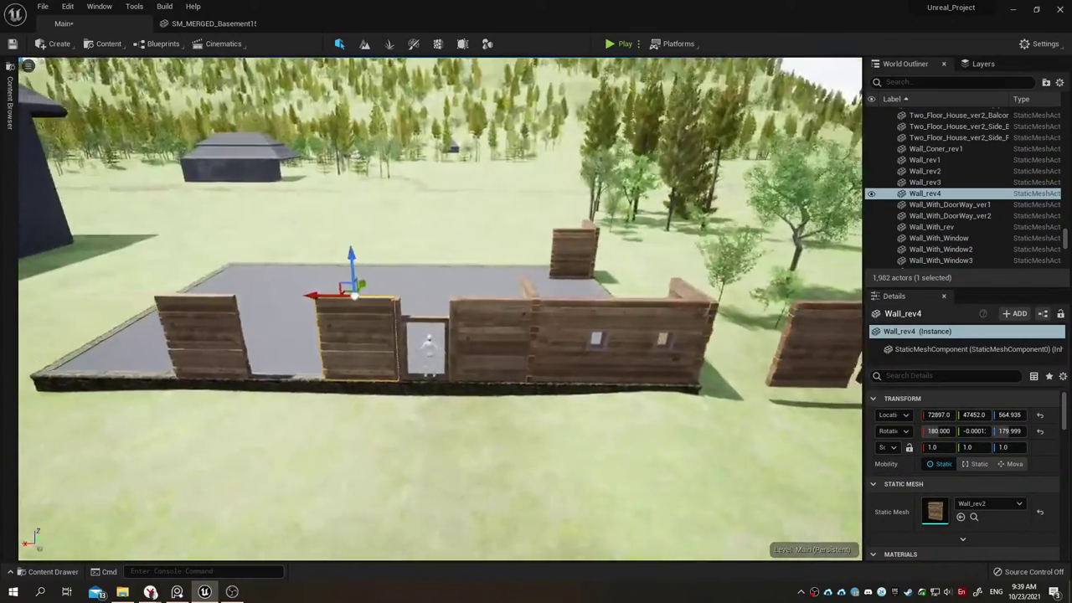
pyautogui.press('w')
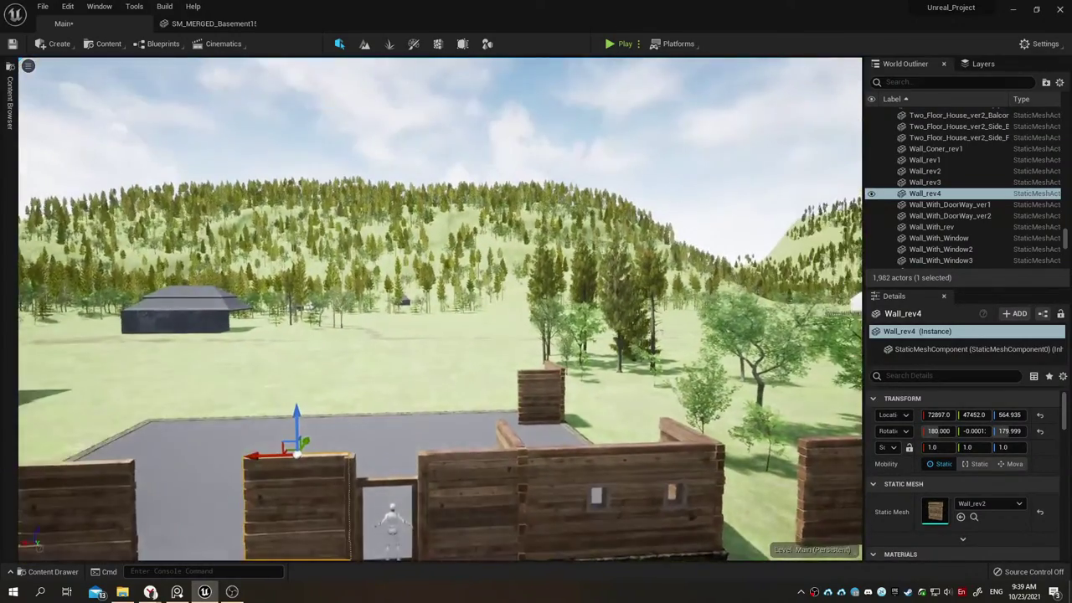
pyautogui.press('f')
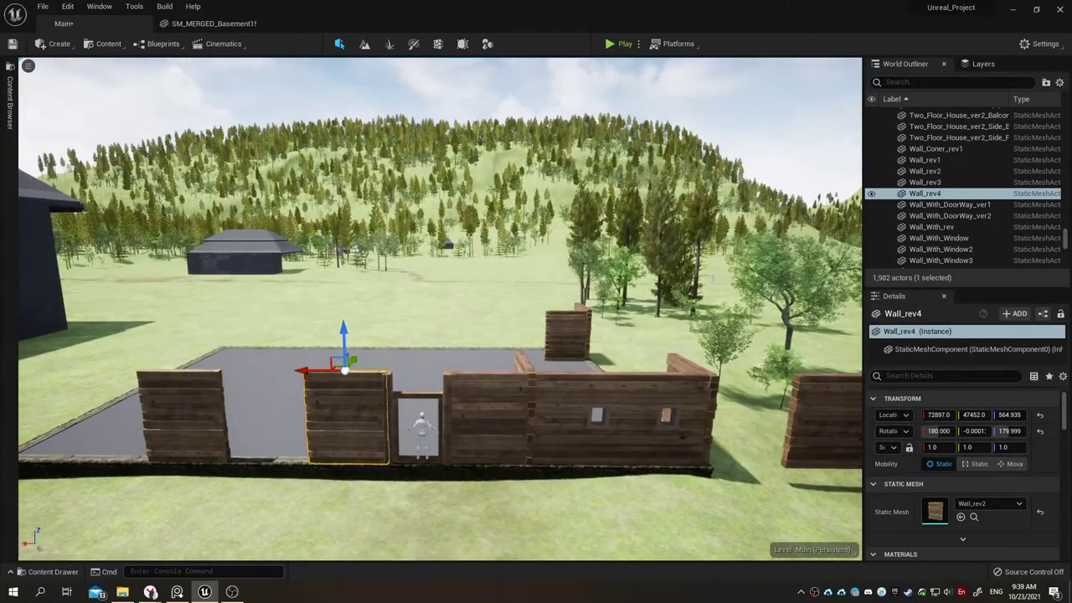
pyautogui.press('w')
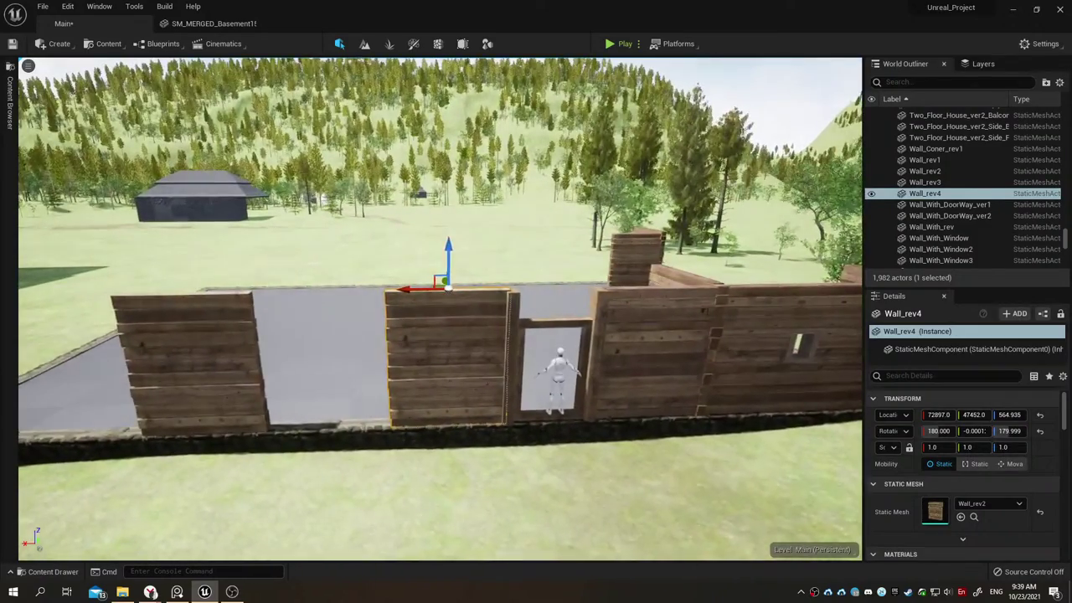
pyautogui.moveTo(343, 358); pyautogui.dragTo(342, 357, button='right')
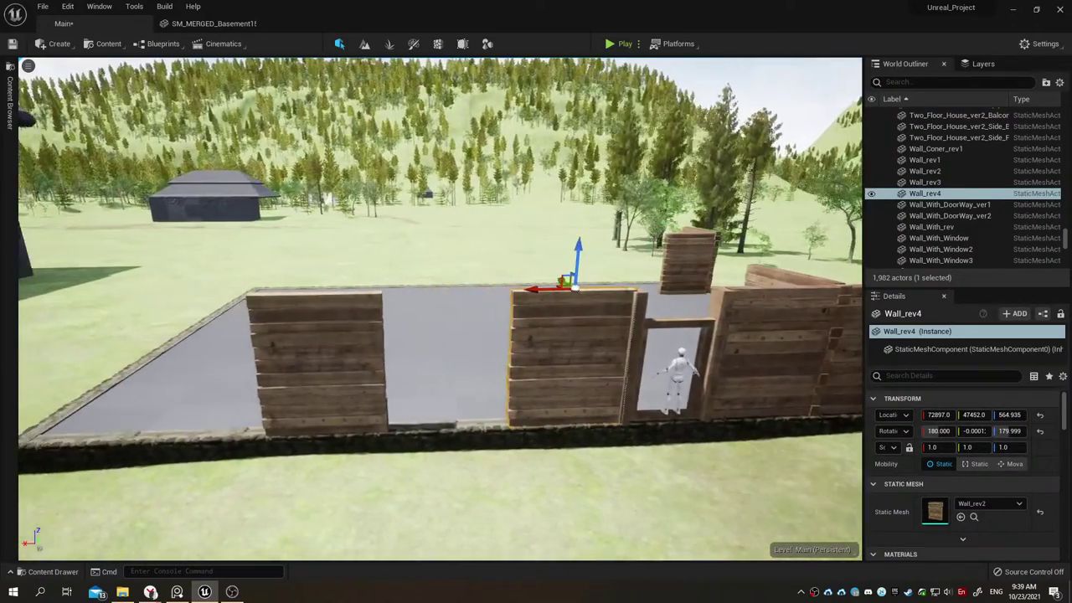
pyautogui.moveTo(455, 323)
pyautogui.mouseDown(button='right')
pyautogui.moveTo(475, 318)
pyautogui.moveTo(468, 341)
pyautogui.moveTo(405, 141)
pyautogui.mouseUp(button='right')
# Step: Duplicate Wall_rev4, turn the copy 90 degrees and slide it into the corner
pyautogui.hotkey('ctrl', 'd')
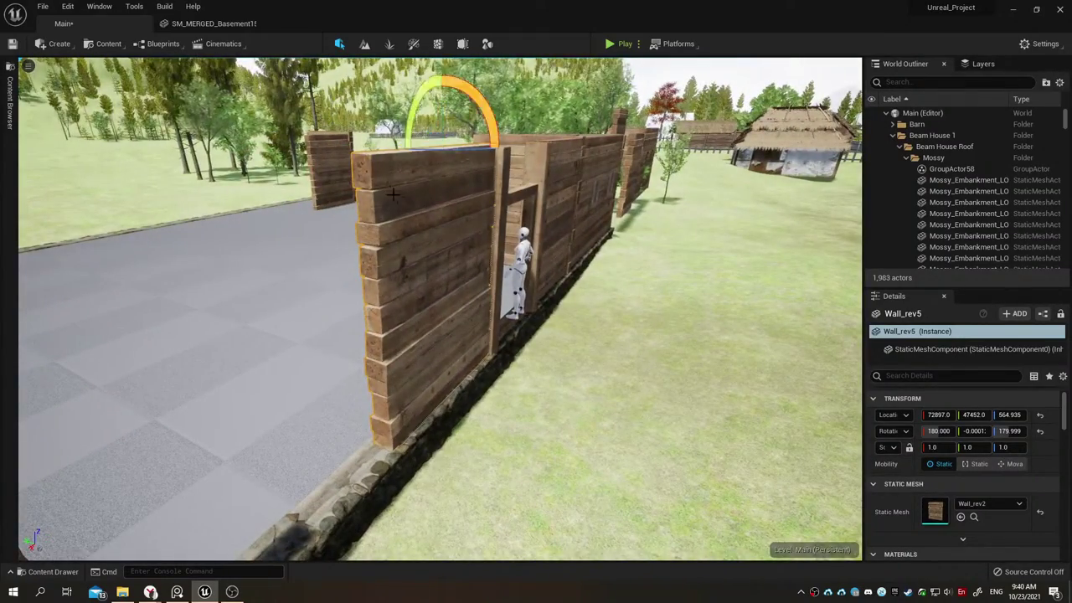
pyautogui.moveTo(457, 148); pyautogui.dragTo(447, 172)
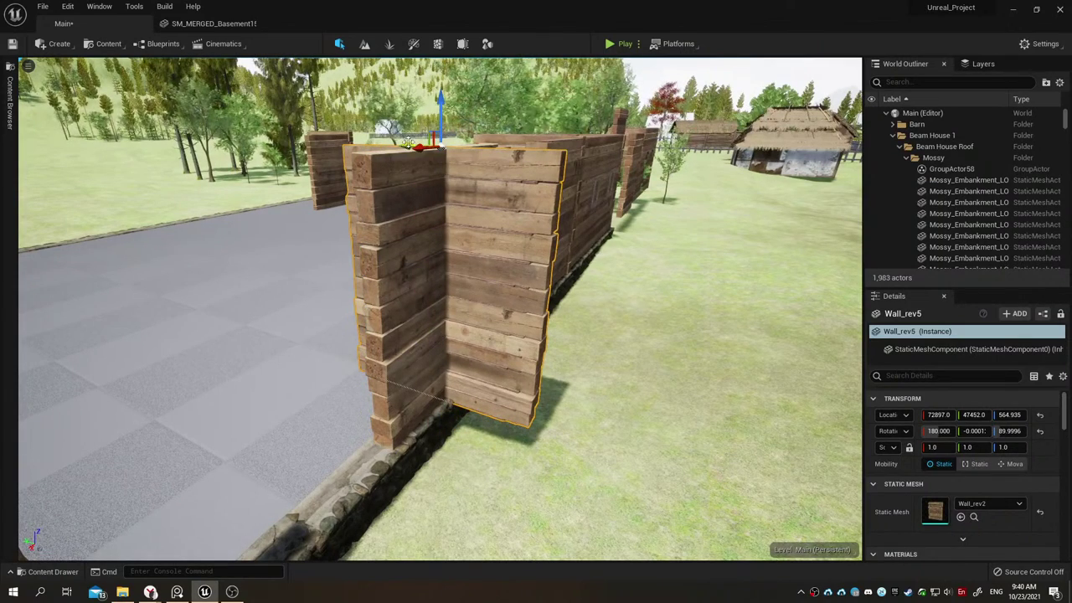
pyautogui.moveTo(418, 152); pyautogui.dragTo(342, 181)
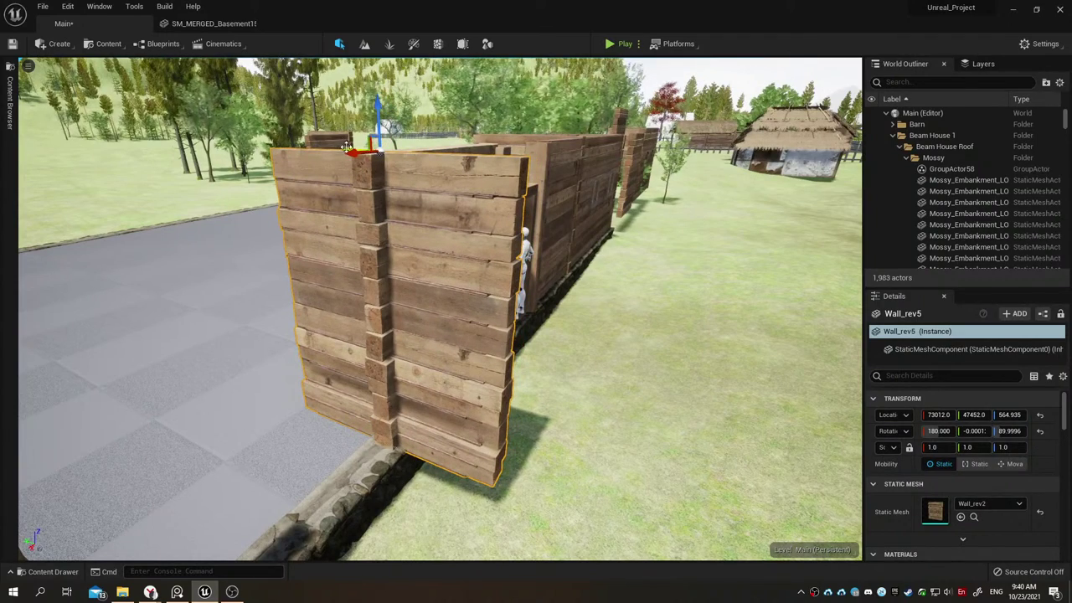
pyautogui.moveTo(346, 148); pyautogui.dragTo(265, 139)
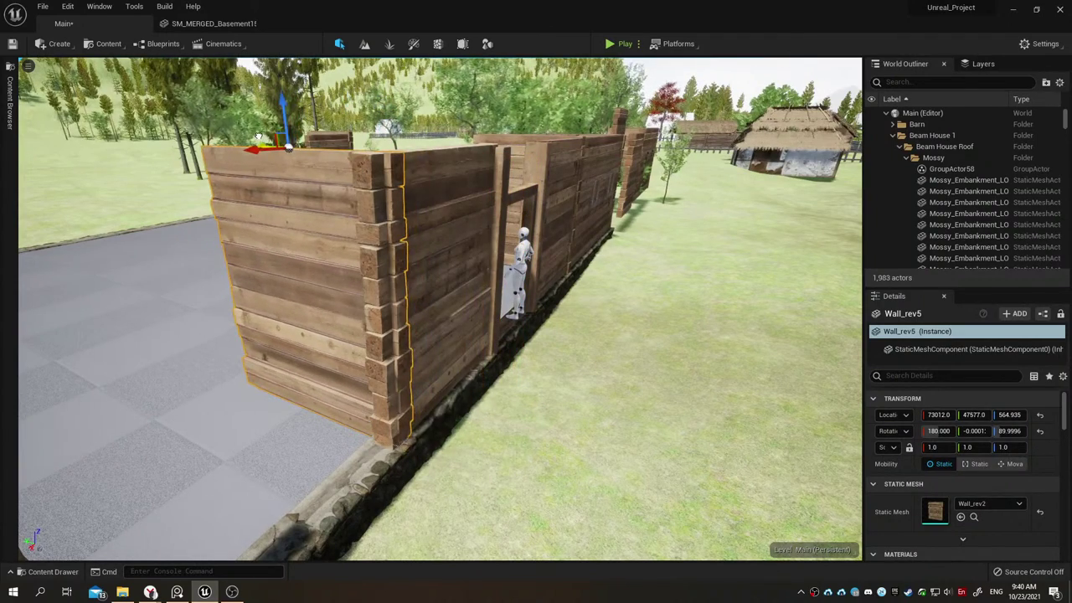
pyautogui.moveTo(282, 161); pyautogui.dragTo(293, 163, button='right')
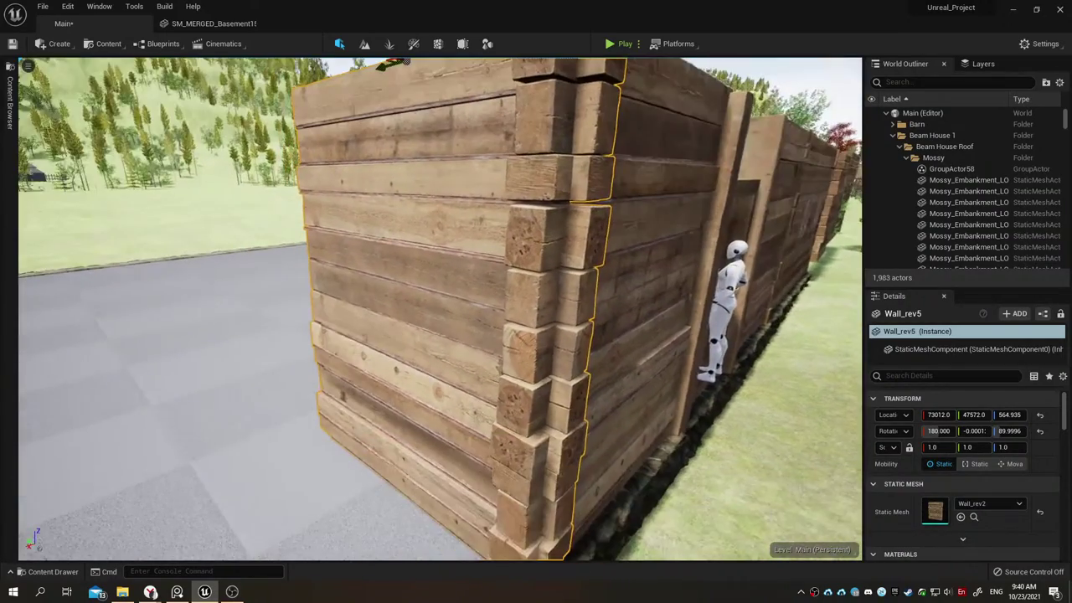
pyautogui.moveTo(295, 216); pyautogui.dragTo(294, 216, button='right')
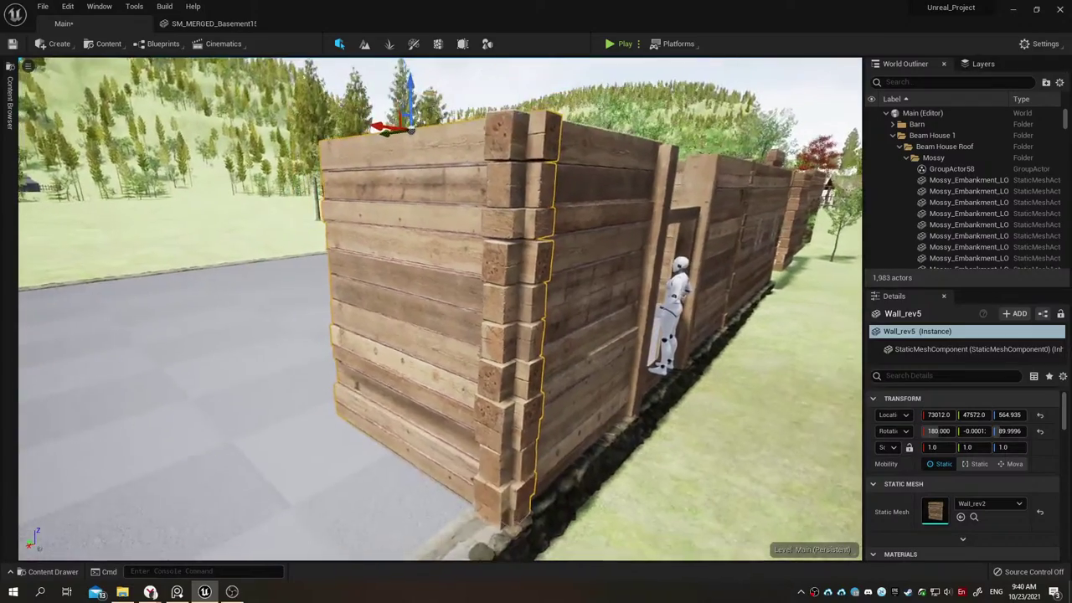
pyautogui.moveTo(389, 141); pyautogui.dragTo(384, 141)
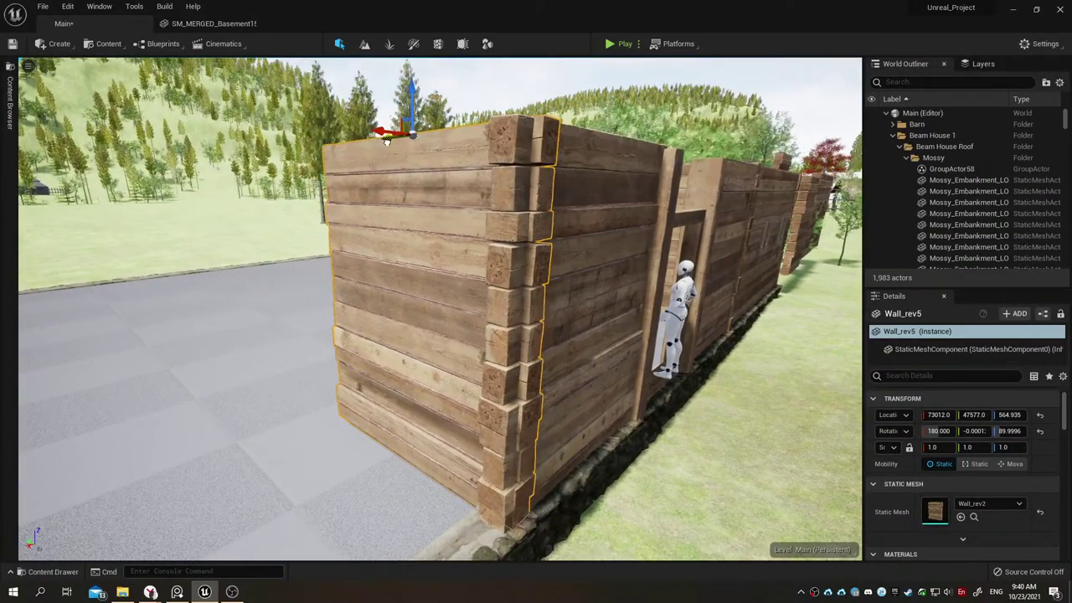
pyautogui.moveTo(406, 196); pyautogui.dragTo(406, 198, button='right')
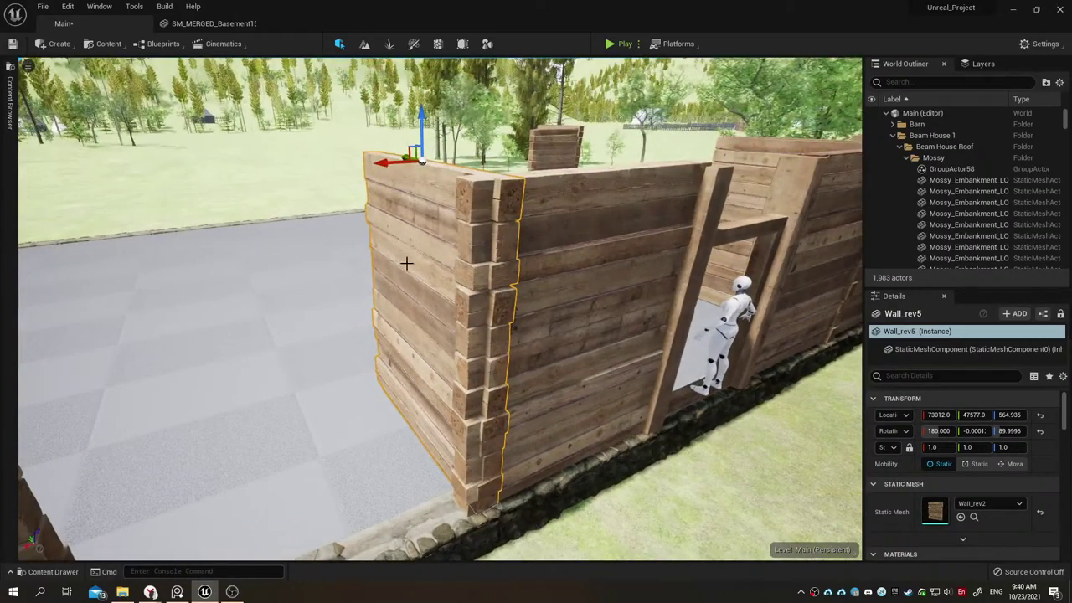
# Step: Flip the corner wall Wall_rev5 over on X, taking its rotation from 180 to 0
pyautogui.press('e')
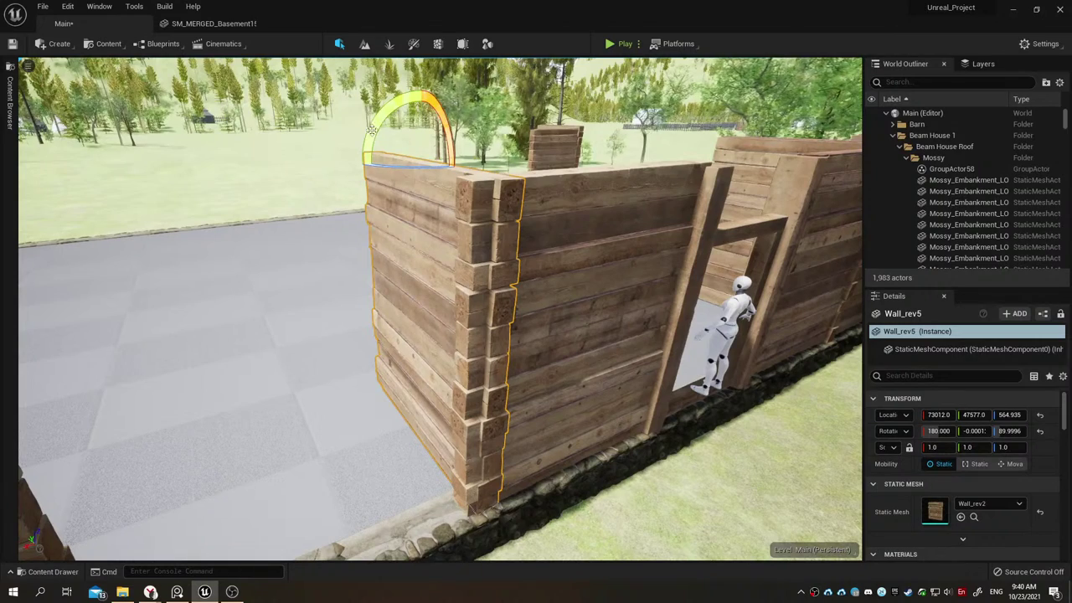
pyautogui.moveTo(394, 121); pyautogui.dragTo(343, 182)
pyautogui.moveTo(431, 239)
pyautogui.mouseDown()
pyautogui.moveTo(482, 180)
pyautogui.moveTo(479, 163)
pyautogui.mouseUp()
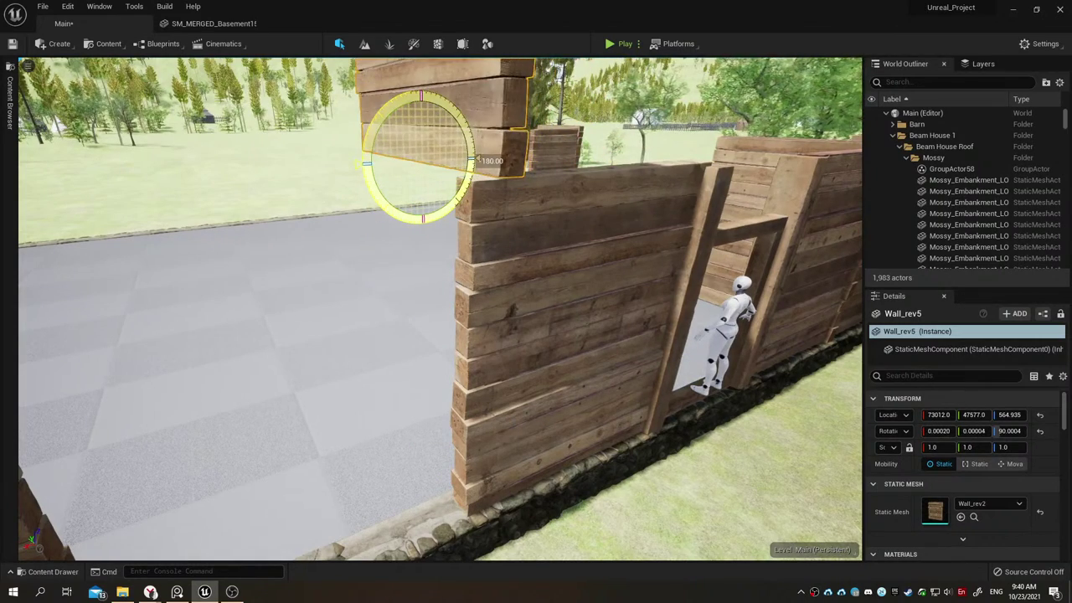
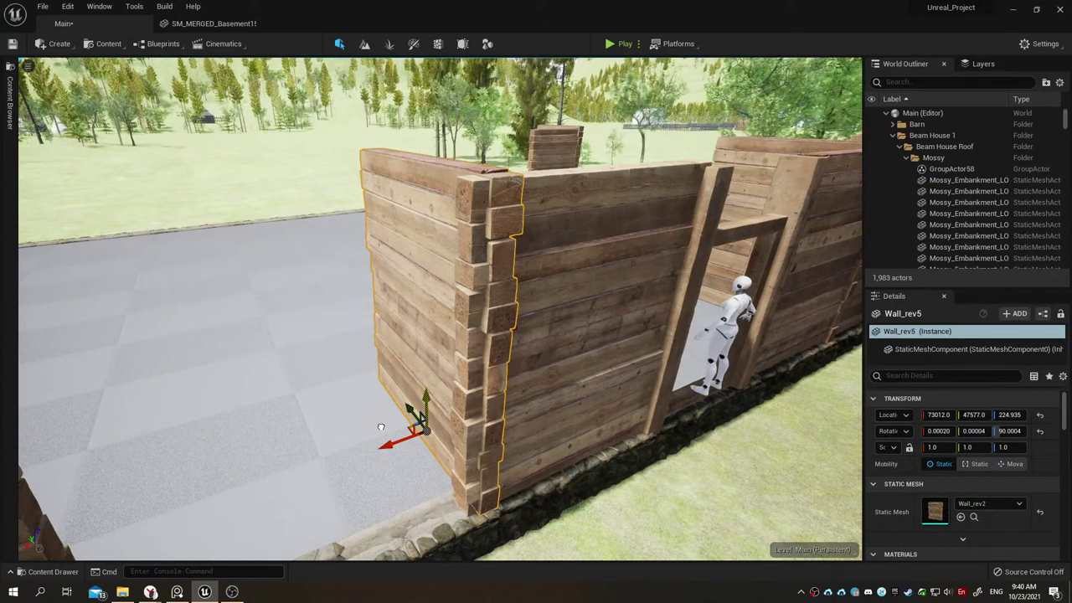
# Step: Lower Wall_rev5 one grid step, align it to the front wall, then slide it back to Y 48128
pyautogui.press('pagedown')
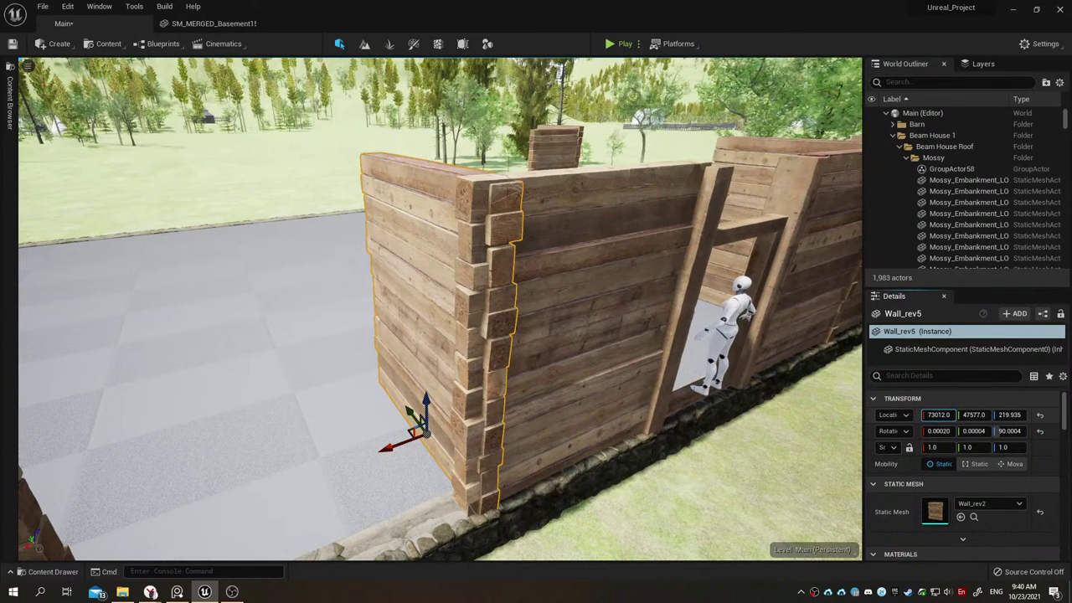
pyautogui.moveTo(401, 442); pyautogui.dragTo(392, 448)
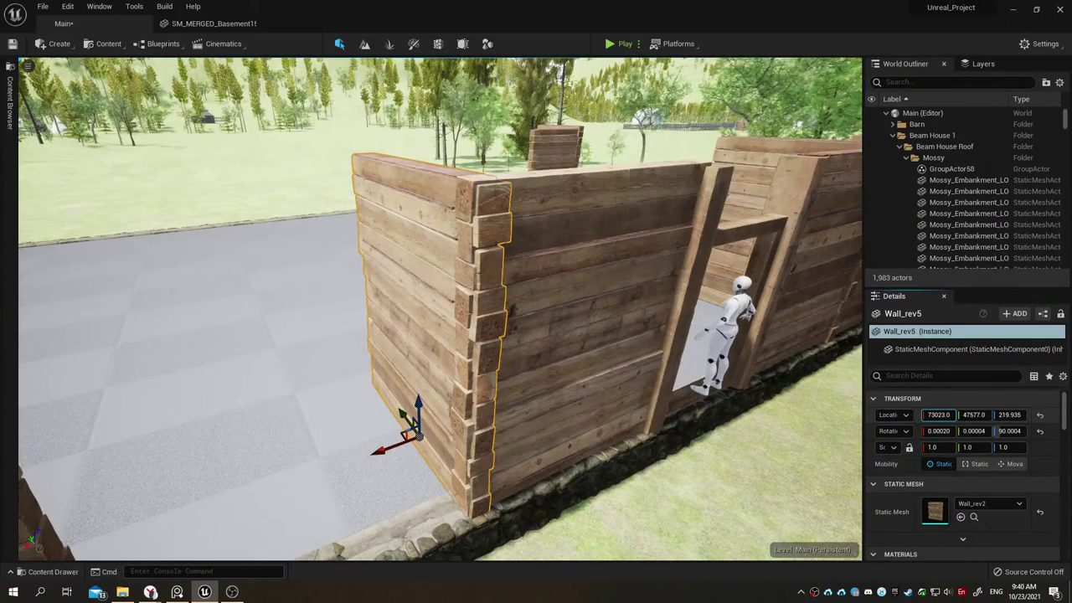
pyautogui.moveTo(613, 353)
pyautogui.mouseDown(button='right')
pyautogui.moveTo(468, 356)
pyautogui.moveTo(639, 369)
pyautogui.mouseUp(button='right')
pyautogui.moveTo(974, 414); pyautogui.dragTo(975, 414)
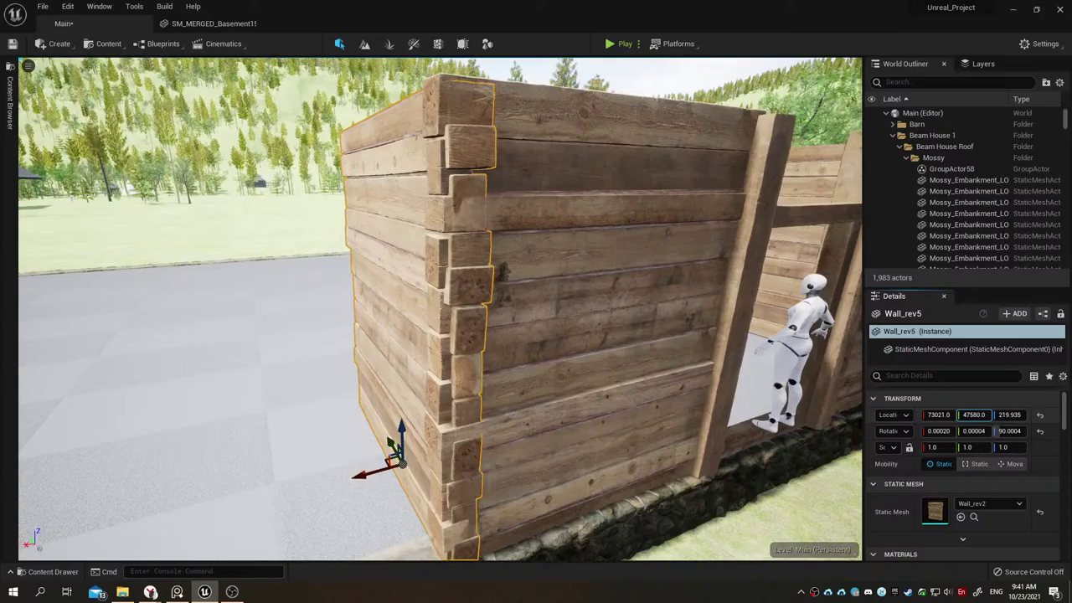
pyautogui.moveTo(712, 427); pyautogui.dragTo(713, 427, button='right')
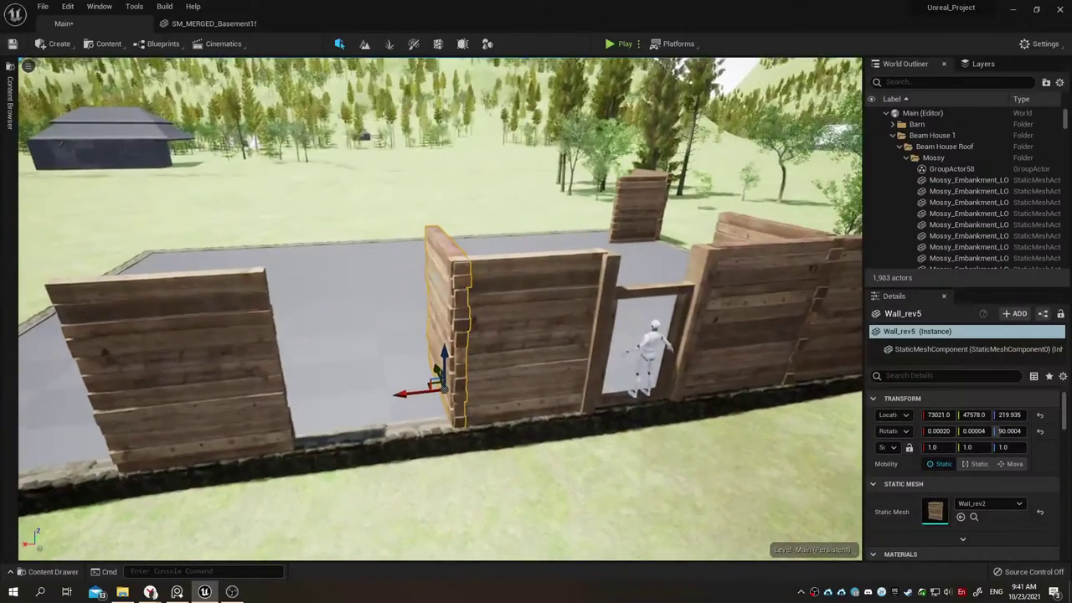
pyautogui.moveTo(540, 346); pyautogui.dragTo(540, 346, button='right')
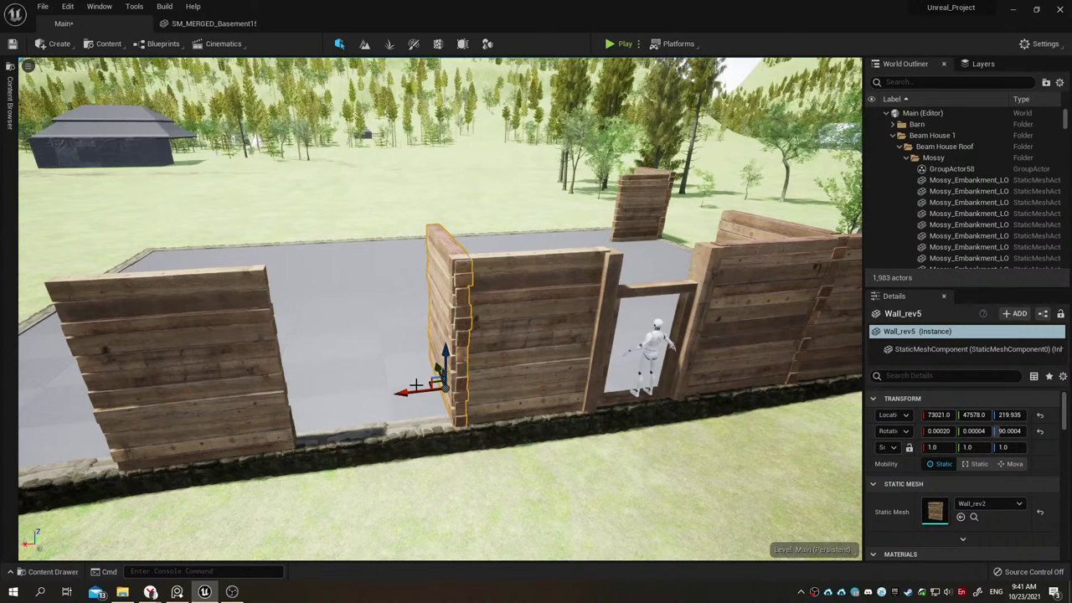
pyautogui.moveTo(438, 368); pyautogui.dragTo(396, 298)
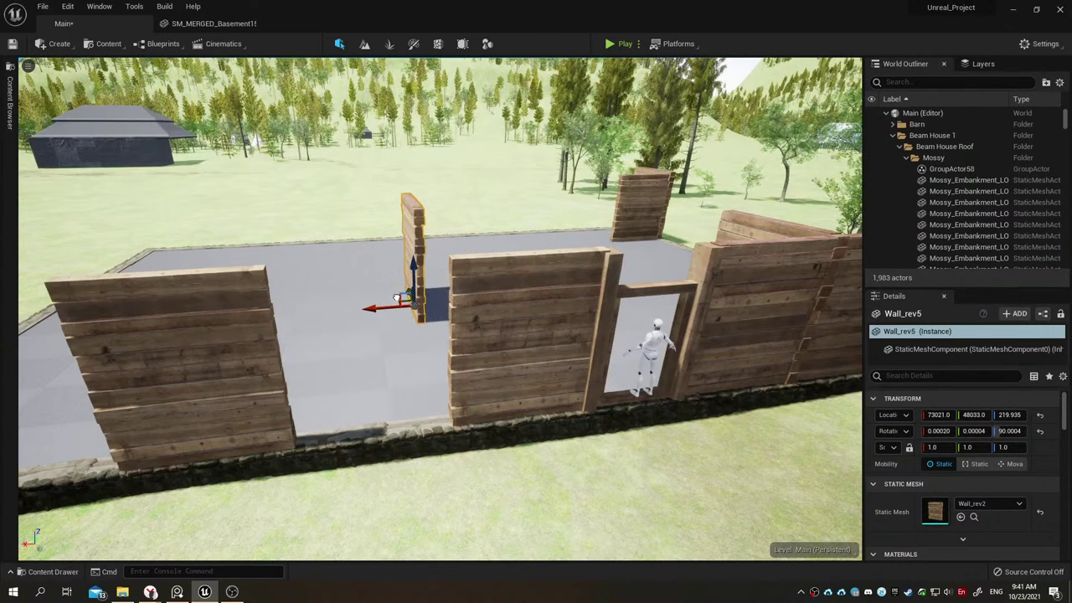
# Step: Move Wall_Coner_rev1 into the front wall gap and rotate it 90° on Z
pyautogui.click(621, 214)
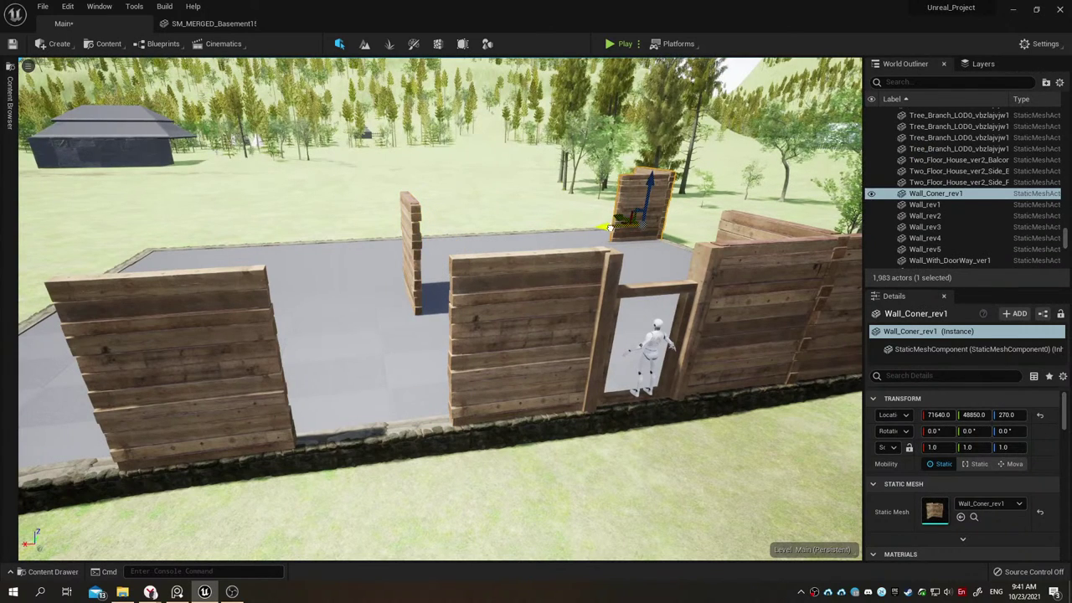
pyautogui.moveTo(608, 227); pyautogui.dragTo(369, 242)
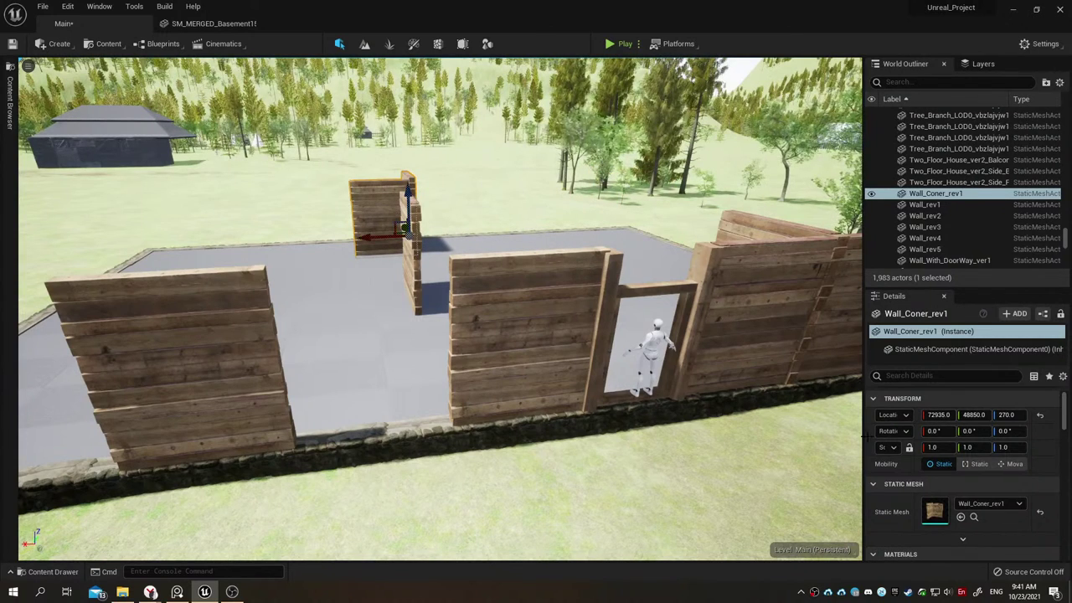
pyautogui.moveTo(405, 228); pyautogui.dragTo(480, 359)
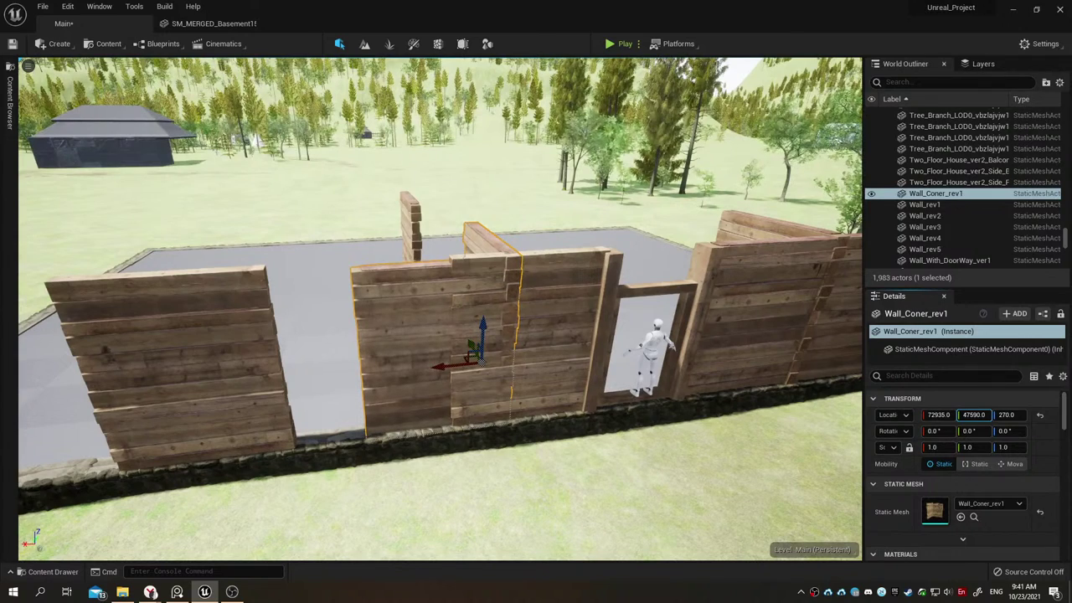
pyautogui.press('e')
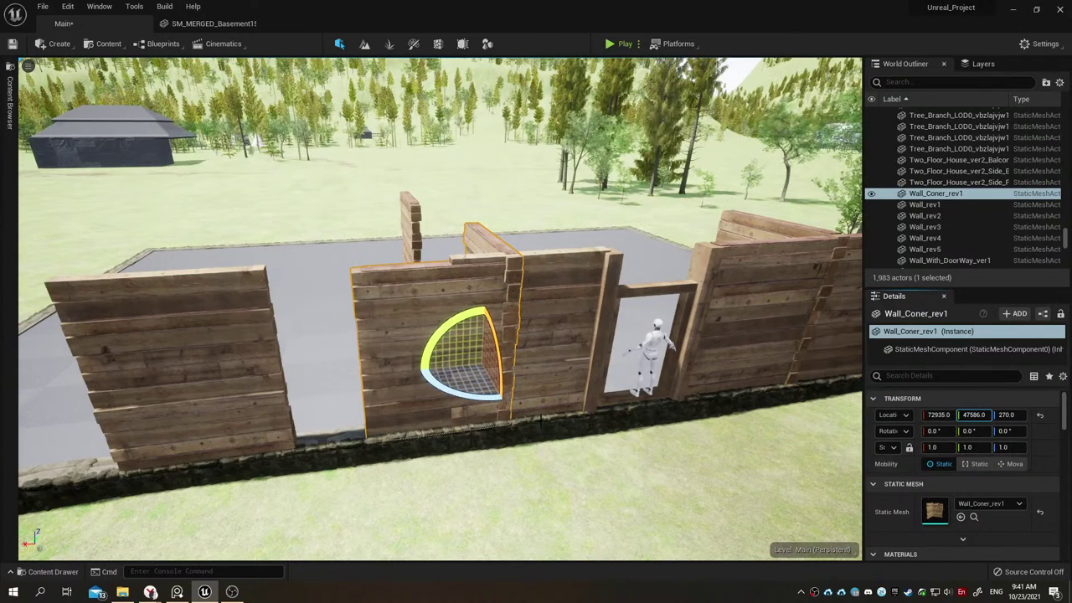
pyautogui.moveTo(469, 402); pyautogui.dragTo(424, 381)
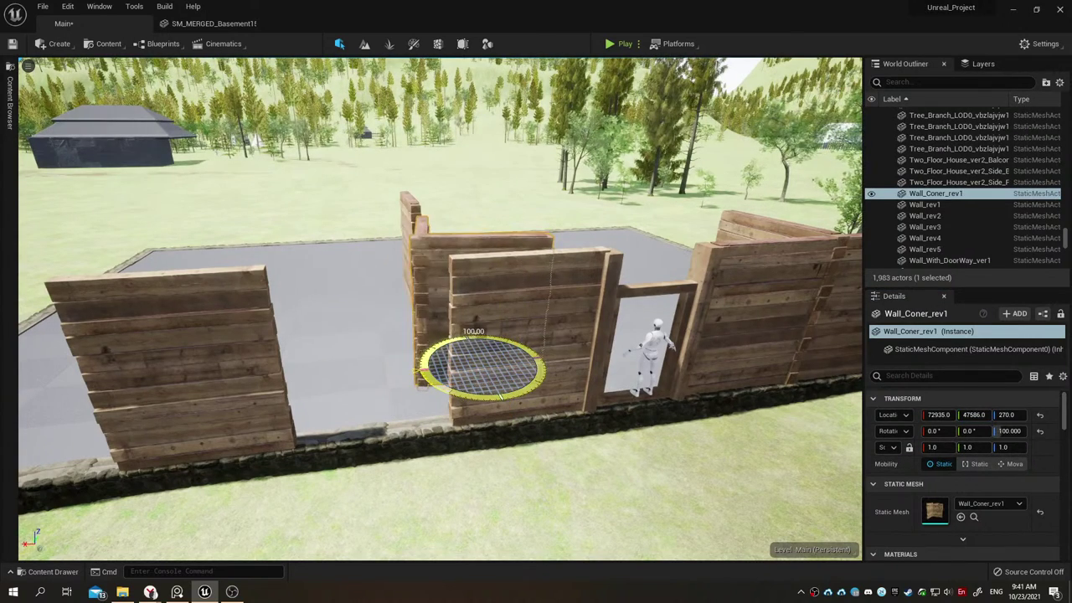
pyautogui.moveTo(424, 381); pyautogui.dragTo(457, 386)
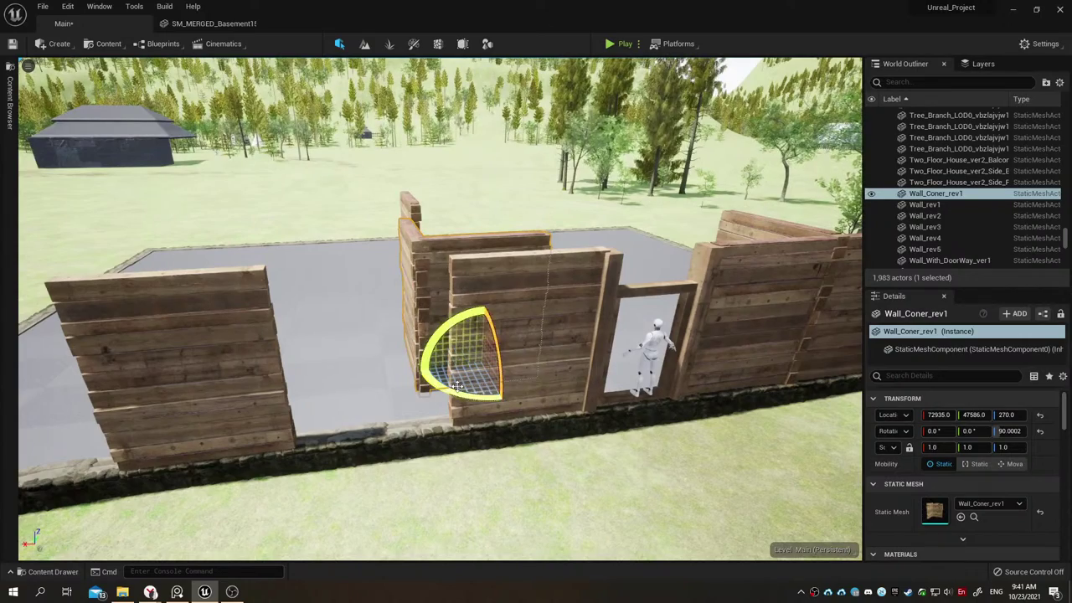
pyautogui.scroll(6, 552, 333)
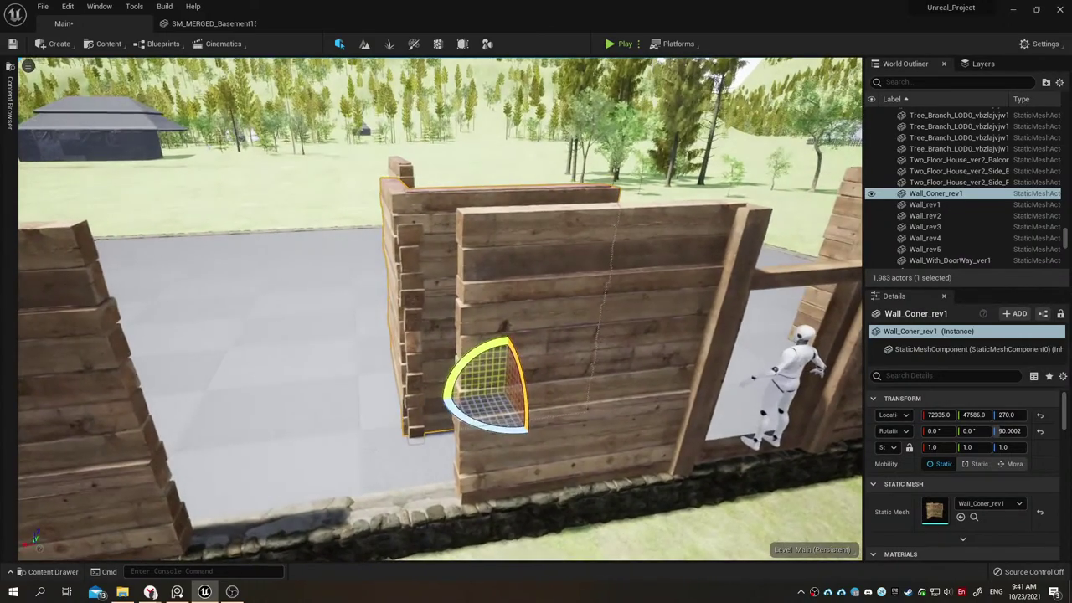
# Step: Push Wall_rev4 back along Y to 47551, behind the corner wall piece
pyautogui.click(595, 374)
pyautogui.scroll(-3, 595, 393)
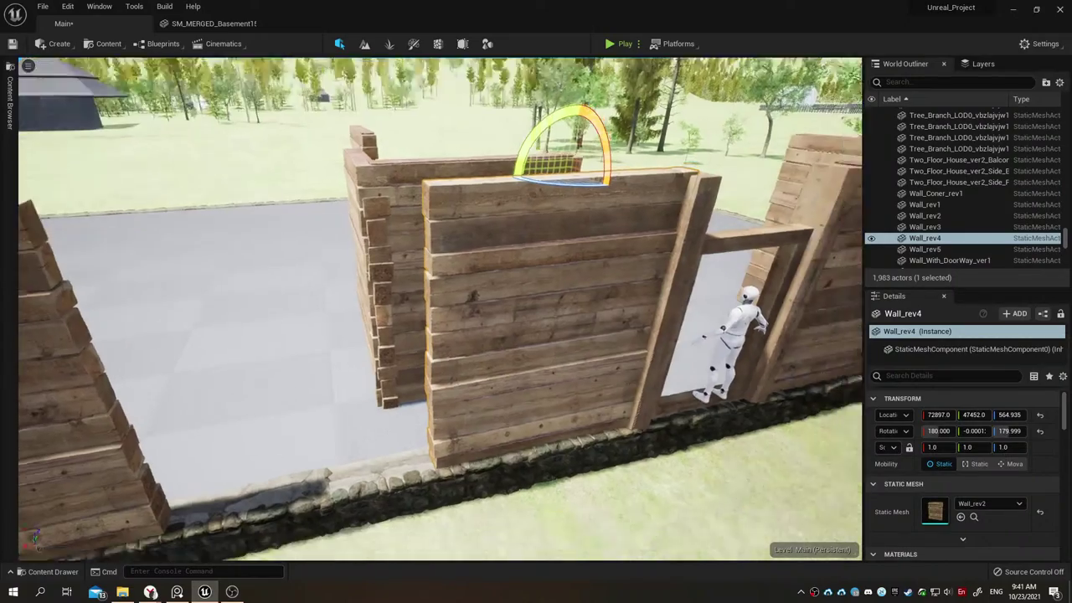
pyautogui.scroll(6, 596, 392)
pyautogui.moveTo(595, 392)
pyautogui.mouseDown(button='right')
pyautogui.moveTo(502, 392)
pyautogui.moveTo(435, 352)
pyautogui.moveTo(465, 398)
pyautogui.mouseUp(button='right')
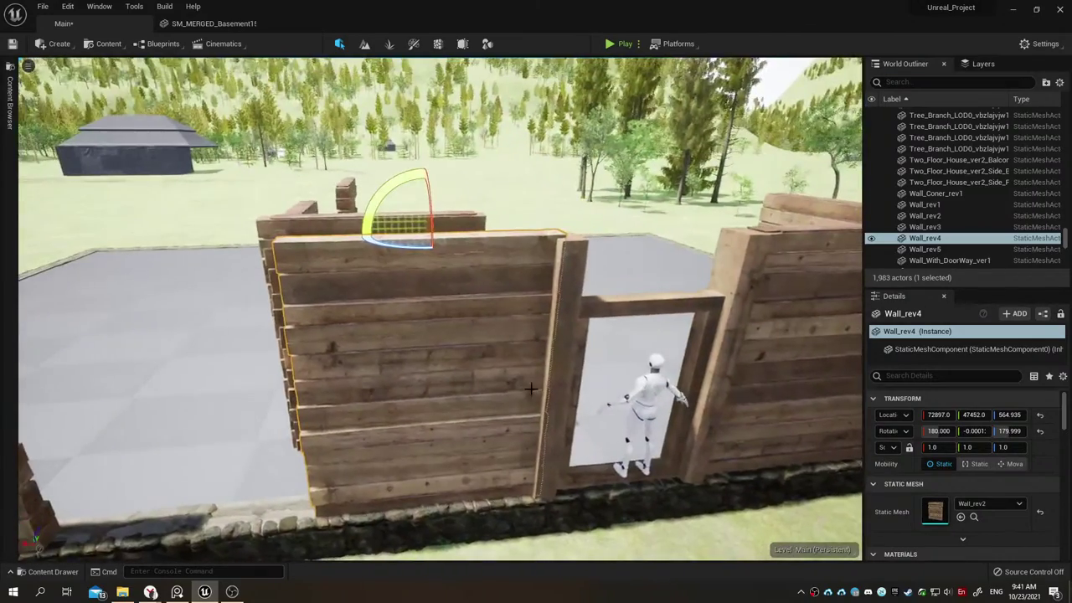
pyautogui.press('w')
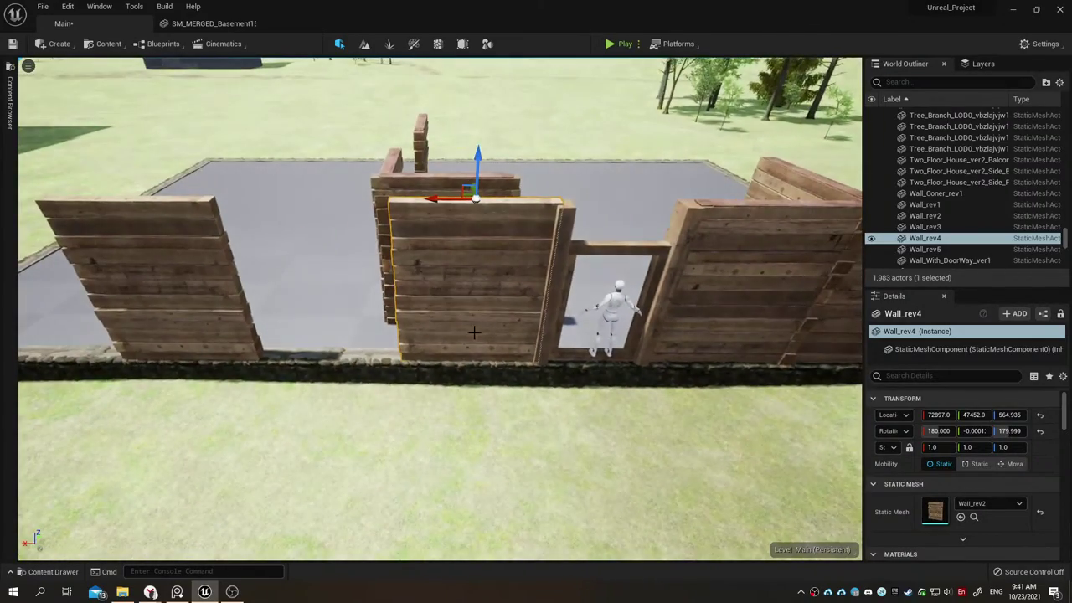
pyautogui.moveTo(474, 197); pyautogui.dragTo(467, 148)
# Step: Fine-tune Wall_Coner_rev1 to 72870, 47450, 270 so it meets the doorway walls seamlessly
pyautogui.click(444, 235)
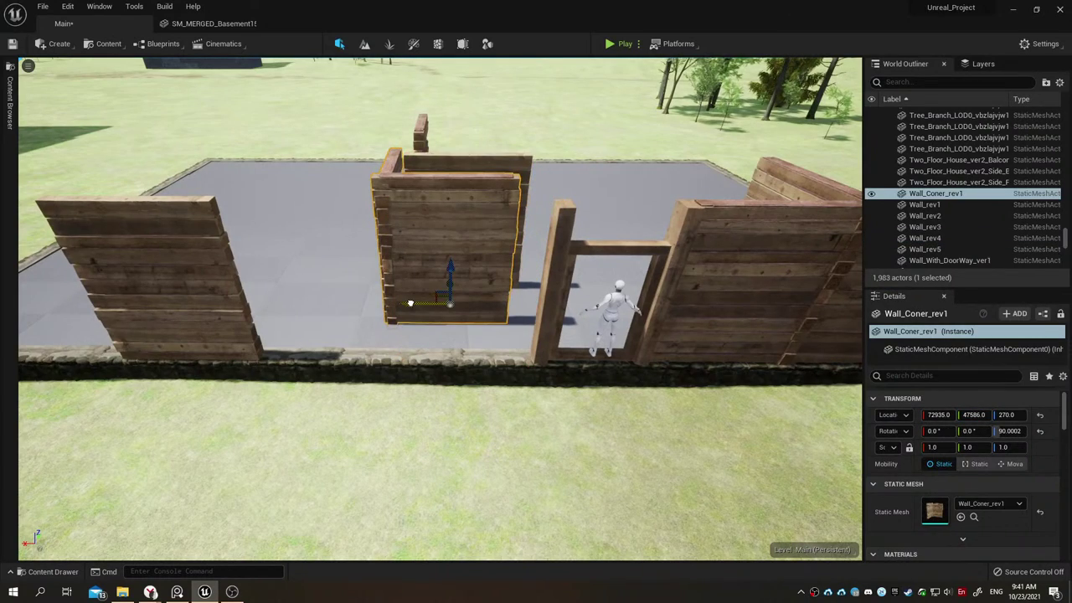
pyautogui.moveTo(444, 235); pyautogui.dragTo(409, 302, button='right')
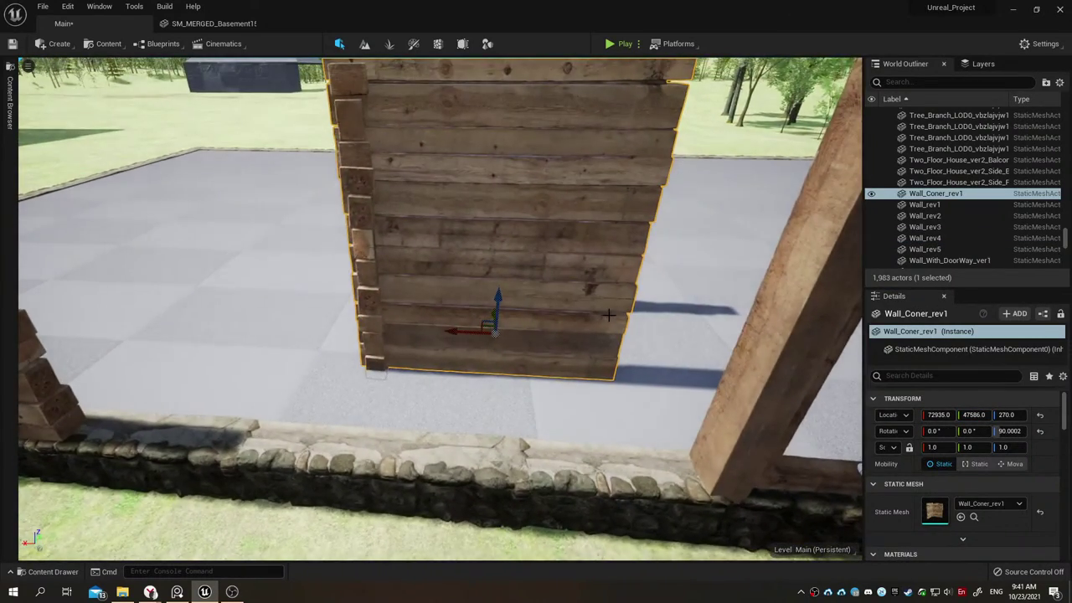
pyautogui.moveTo(494, 328); pyautogui.dragTo(499, 417)
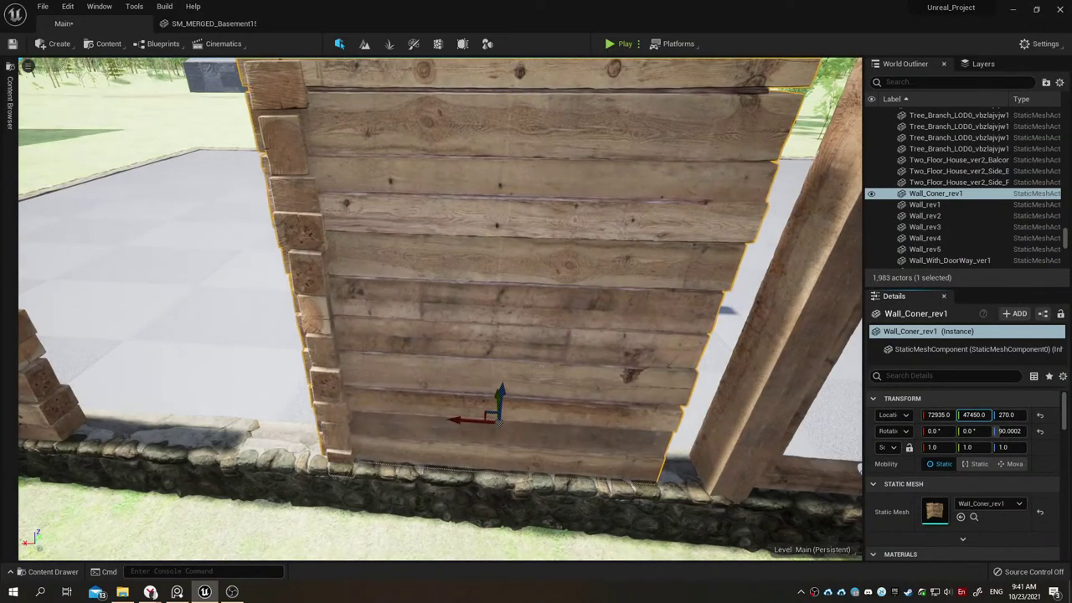
pyautogui.moveTo(939, 414); pyautogui.dragTo(909, 413)
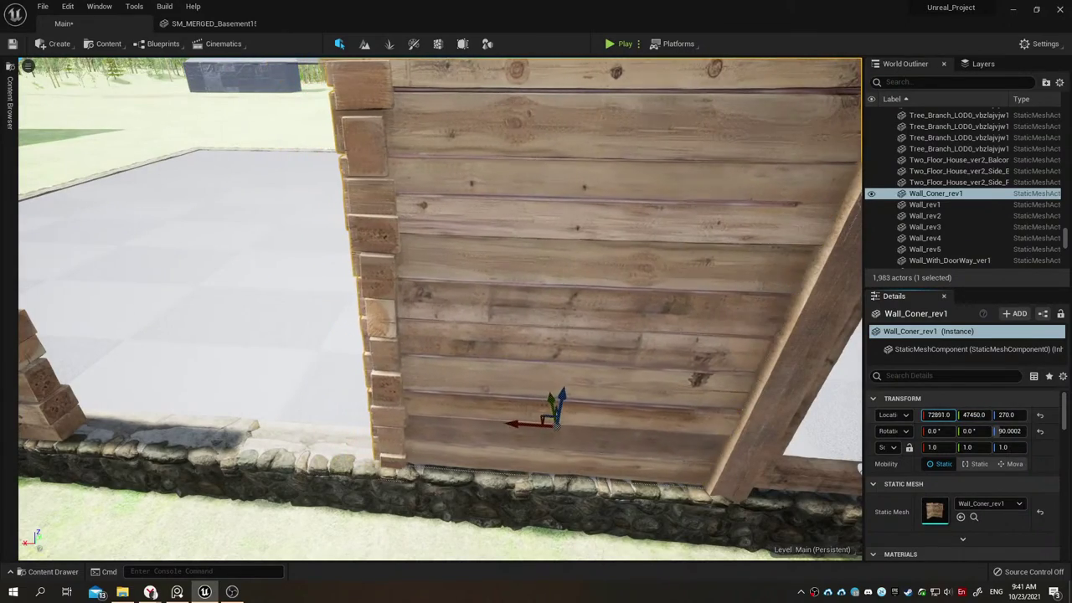
pyautogui.press('f')
pyautogui.moveTo(586, 358); pyautogui.dragTo(585, 357, button='right')
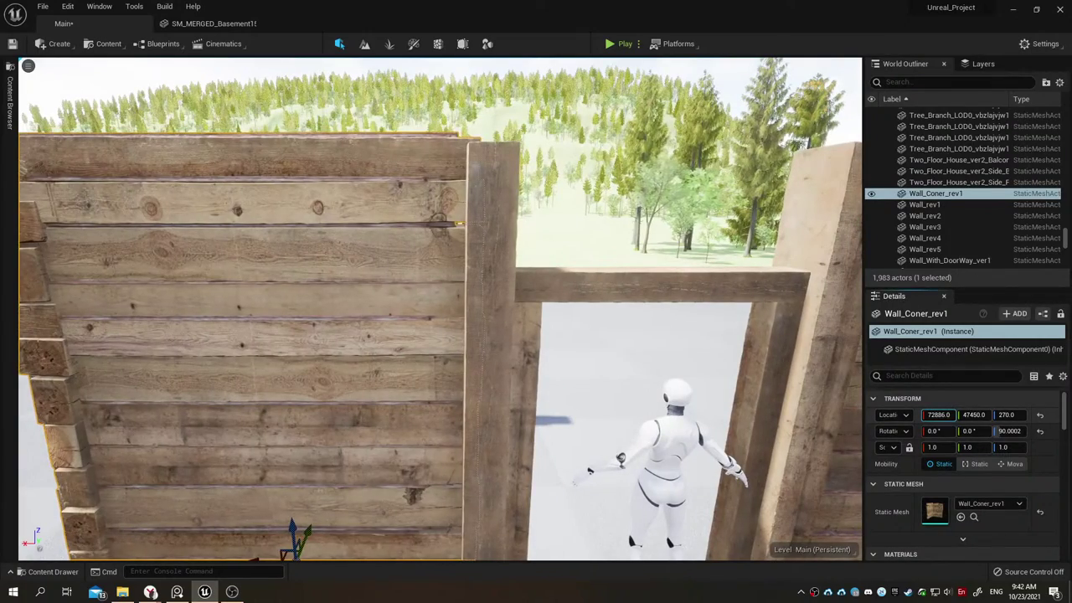
pyautogui.moveTo(909, 413); pyautogui.dragTo(903, 414)
pyautogui.moveTo(385, 304); pyautogui.dragTo(385, 304, button='right')
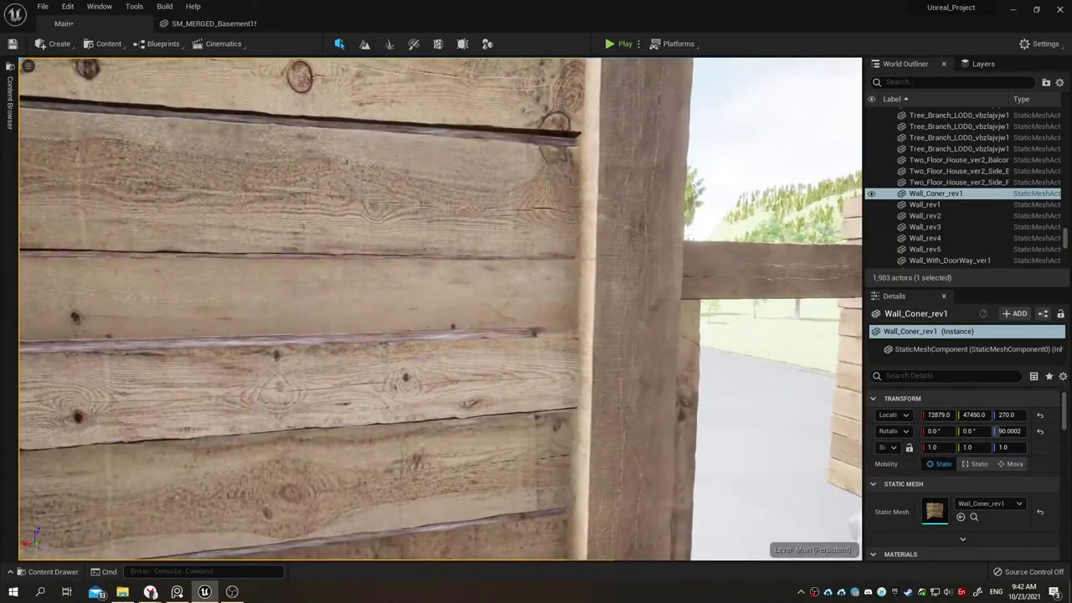
pyautogui.moveTo(761, 348); pyautogui.dragTo(761, 348, button='right')
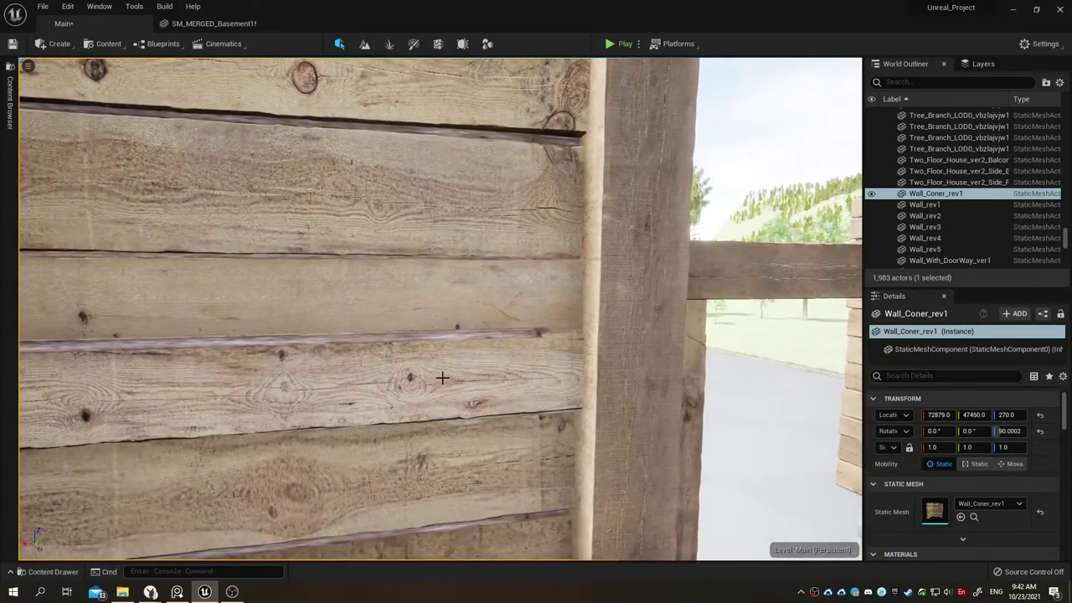
pyautogui.moveTo(442, 377); pyautogui.dragTo(442, 378, button='right')
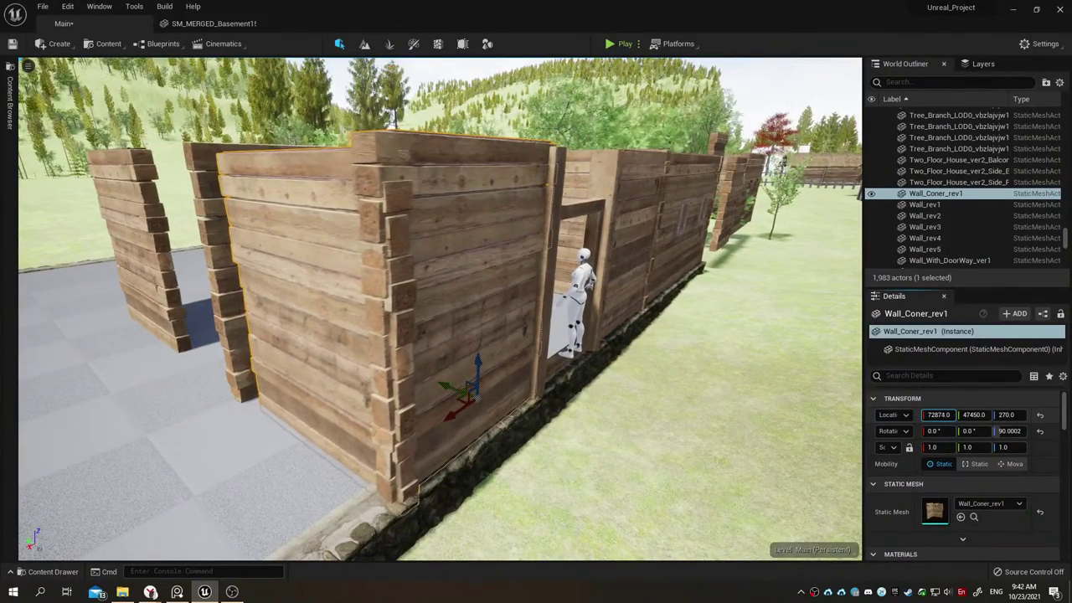
pyautogui.moveTo(355, 309); pyautogui.dragTo(354, 309, button='right')
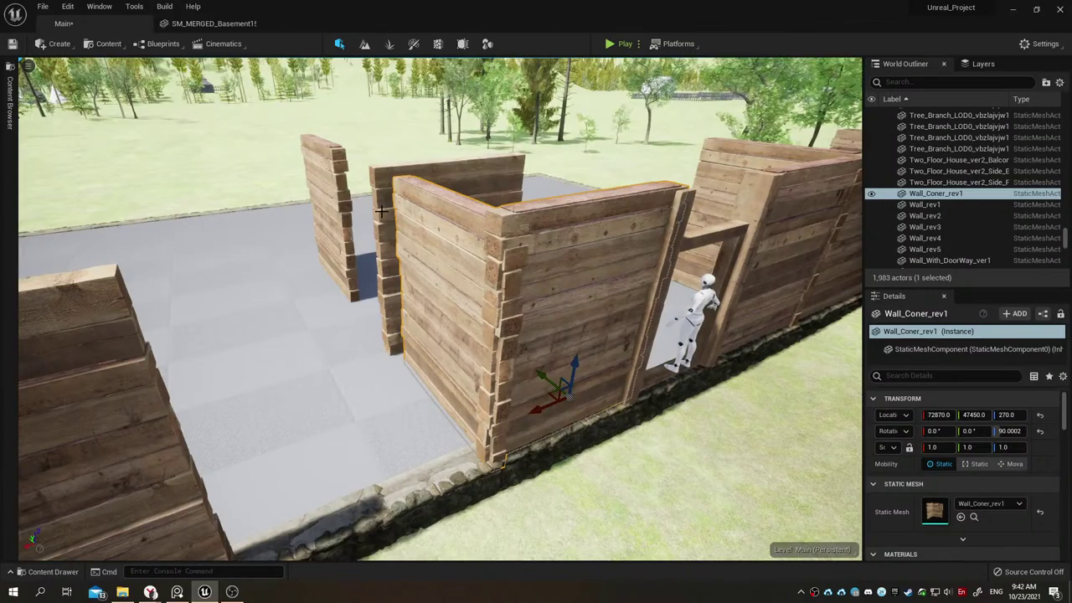
# Step: Move Wall_rev4 far over to the left side
pyautogui.click(349, 258)
pyautogui.moveTo(354, 309); pyautogui.dragTo(355, 309, button='right')
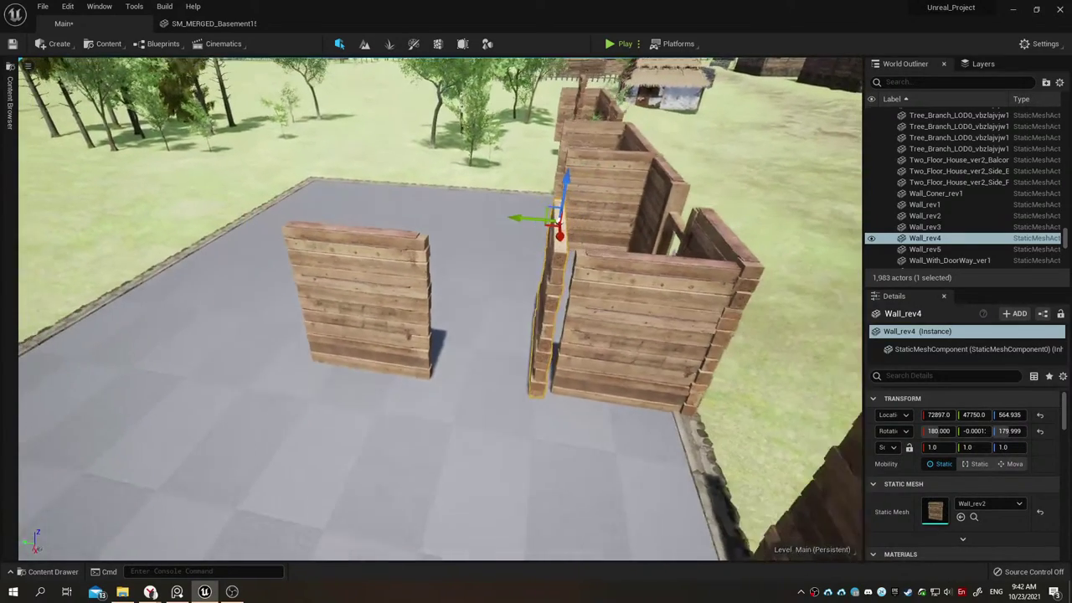
pyautogui.moveTo(349, 258); pyautogui.dragTo(349, 258, button='right')
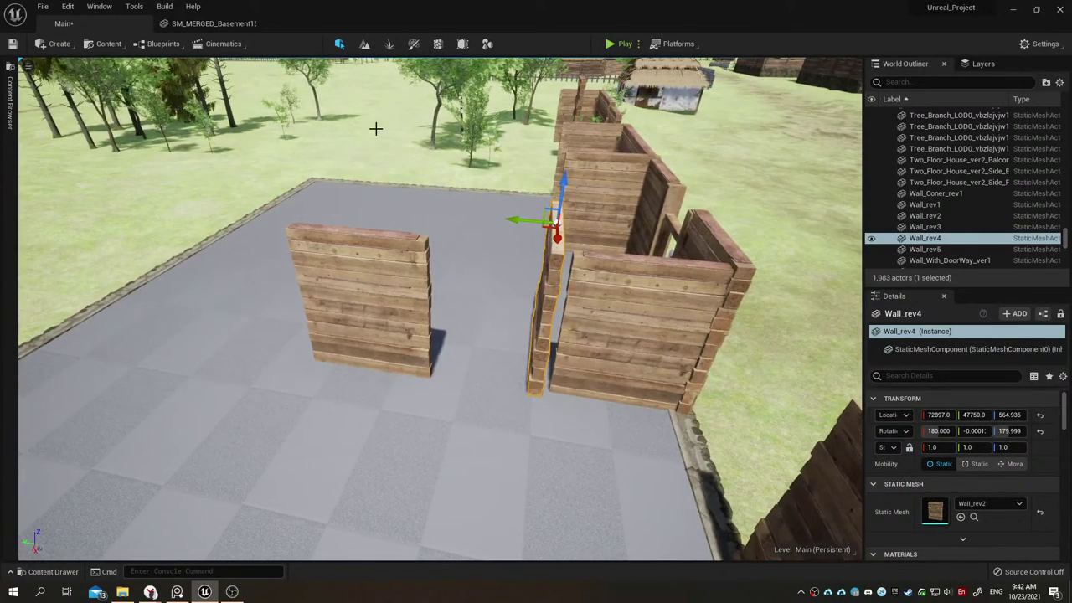
pyautogui.moveTo(514, 219); pyautogui.dragTo(50, 199)
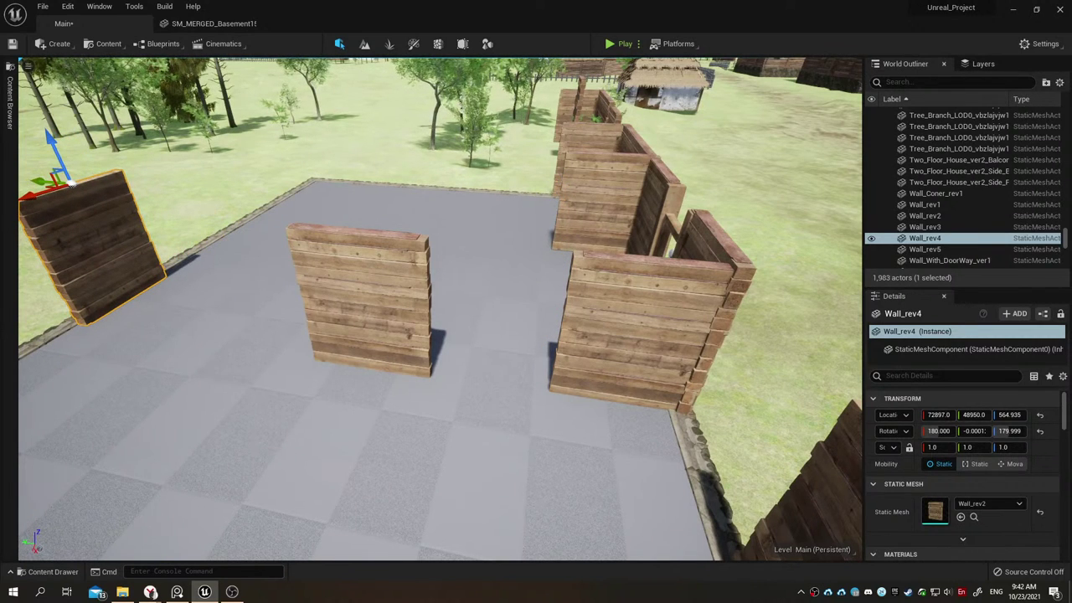
# Step: Slide Wall_rev5 along the floor edge, testing the seam, ending at Y 48518
pyautogui.click(360, 322)
pyautogui.moveTo(333, 362); pyautogui.dragTo(186, 342)
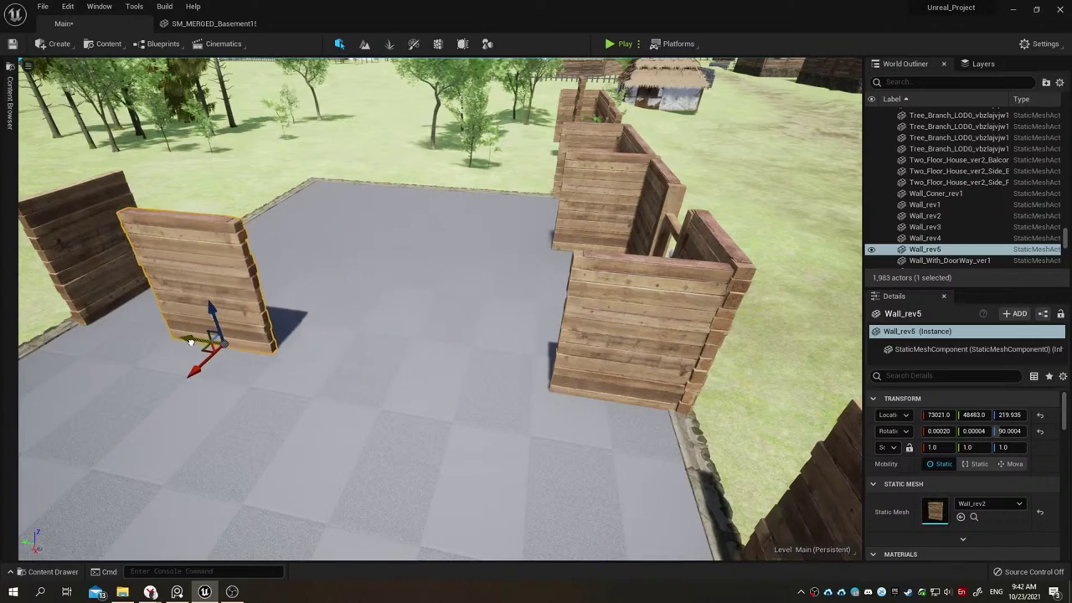
pyautogui.moveTo(386, 311)
pyautogui.mouseDown(button='right')
pyautogui.moveTo(393, 243)
pyautogui.moveTo(419, 301)
pyautogui.mouseUp(button='right')
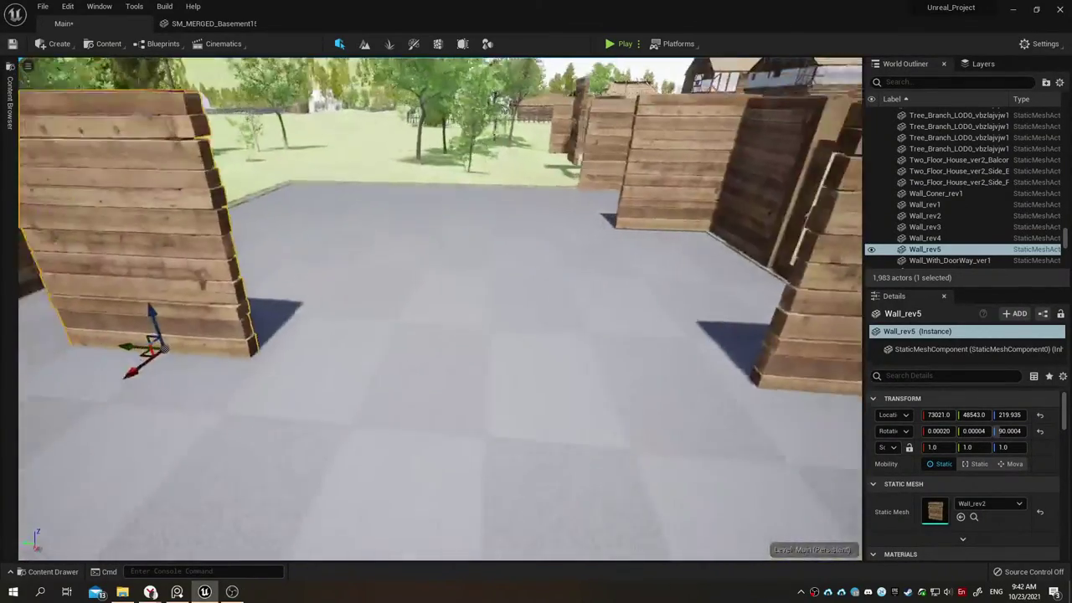
pyautogui.moveTo(144, 332); pyautogui.dragTo(144, 332, button='right')
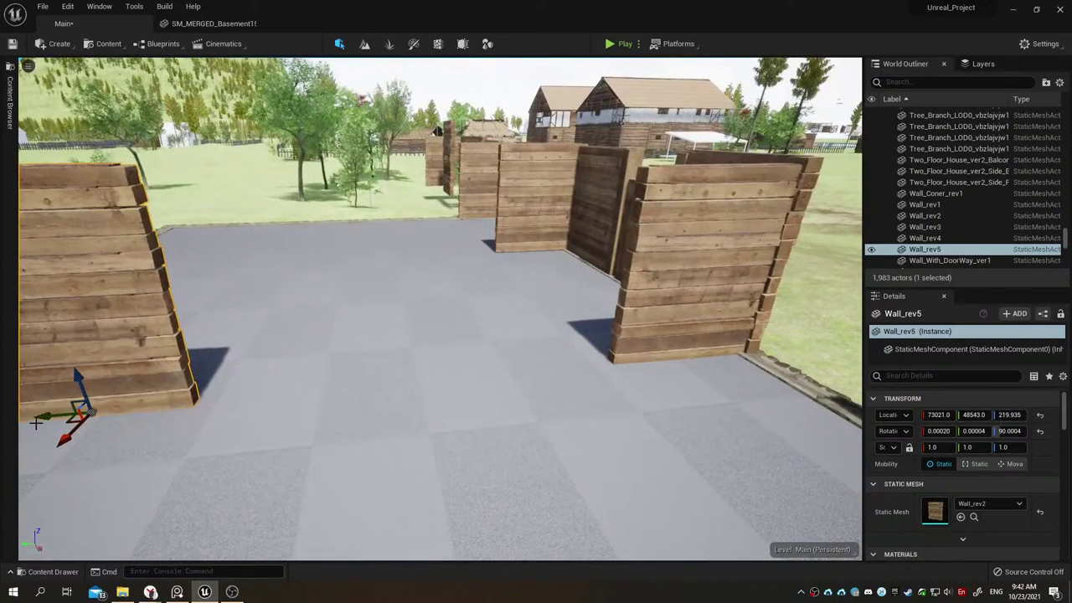
pyautogui.moveTo(47, 416); pyautogui.dragTo(403, 373)
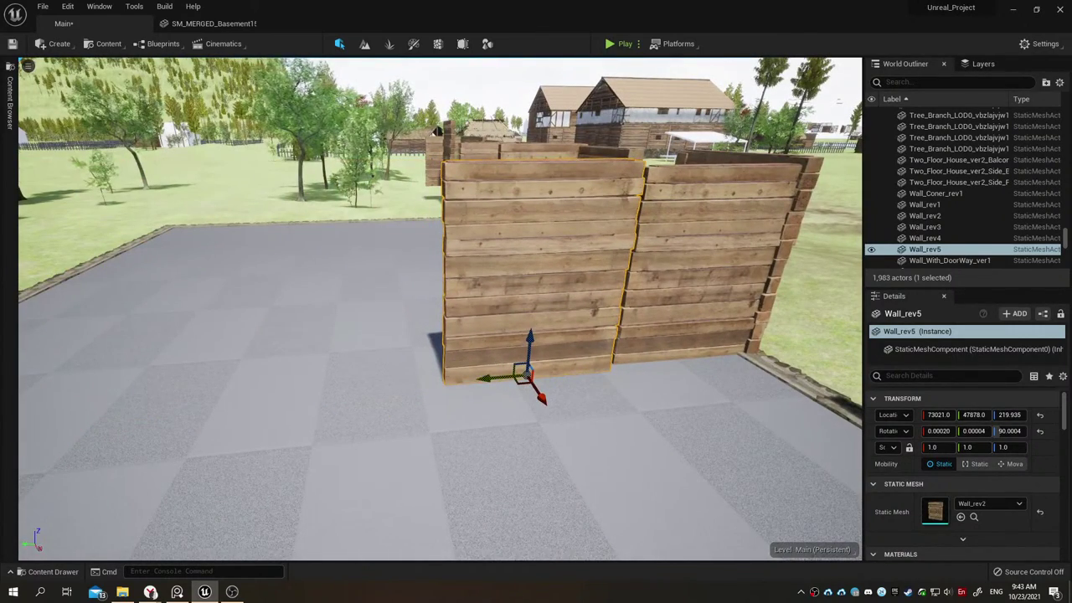
pyautogui.moveTo(436, 131); pyautogui.dragTo(437, 132, button='right')
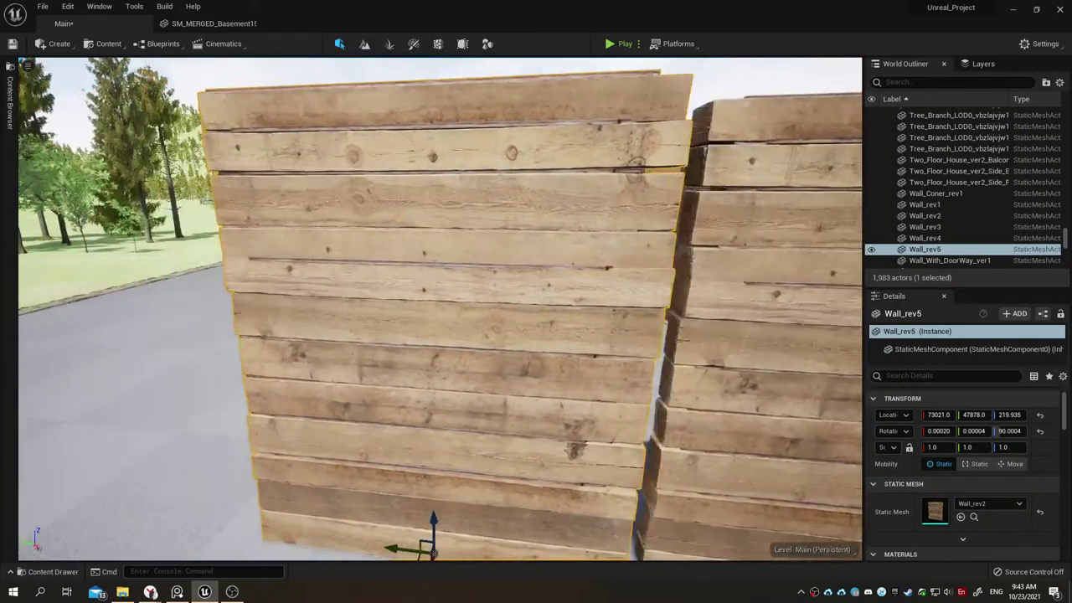
pyautogui.moveTo(495, 412); pyautogui.dragTo(495, 412, button='right')
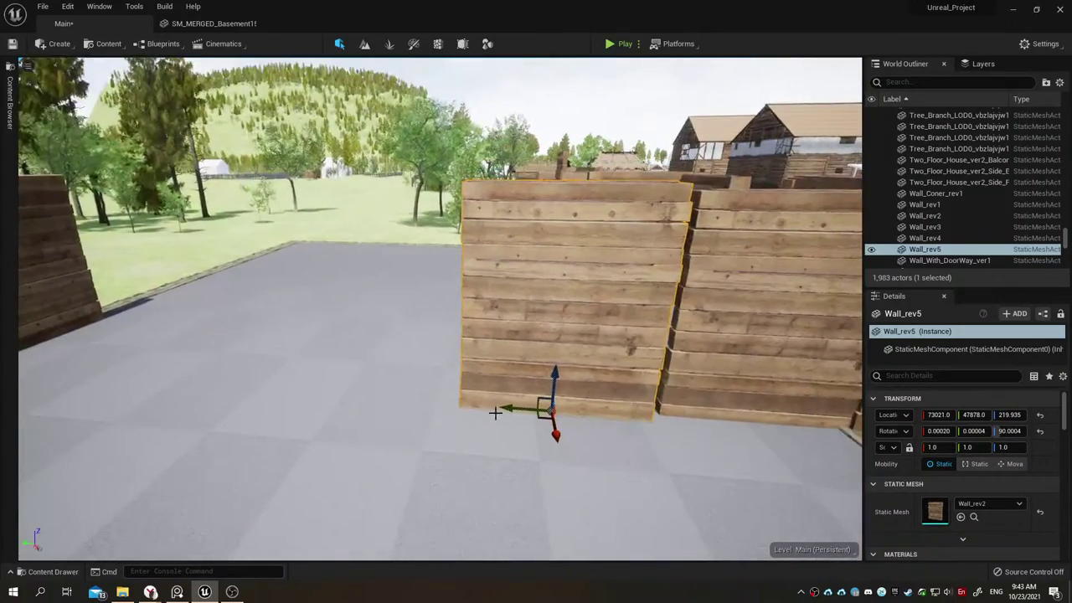
pyautogui.moveTo(510, 407); pyautogui.dragTo(148, 395)
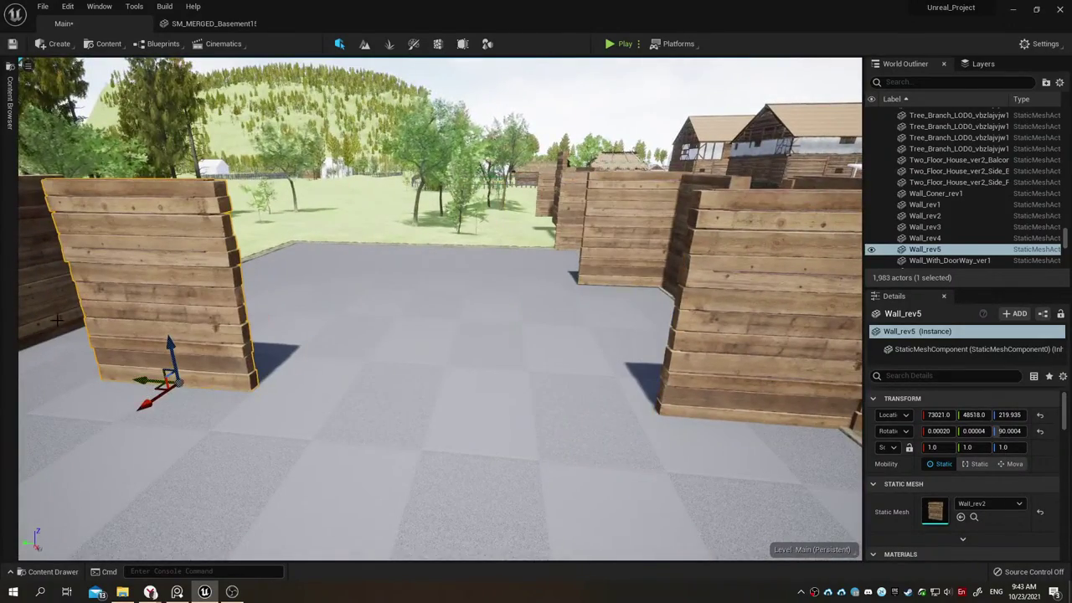
# Step: Select and frame Wall_rev4 to inspect its planks
pyautogui.moveTo(57, 319); pyautogui.dragTo(57, 319, button='right')
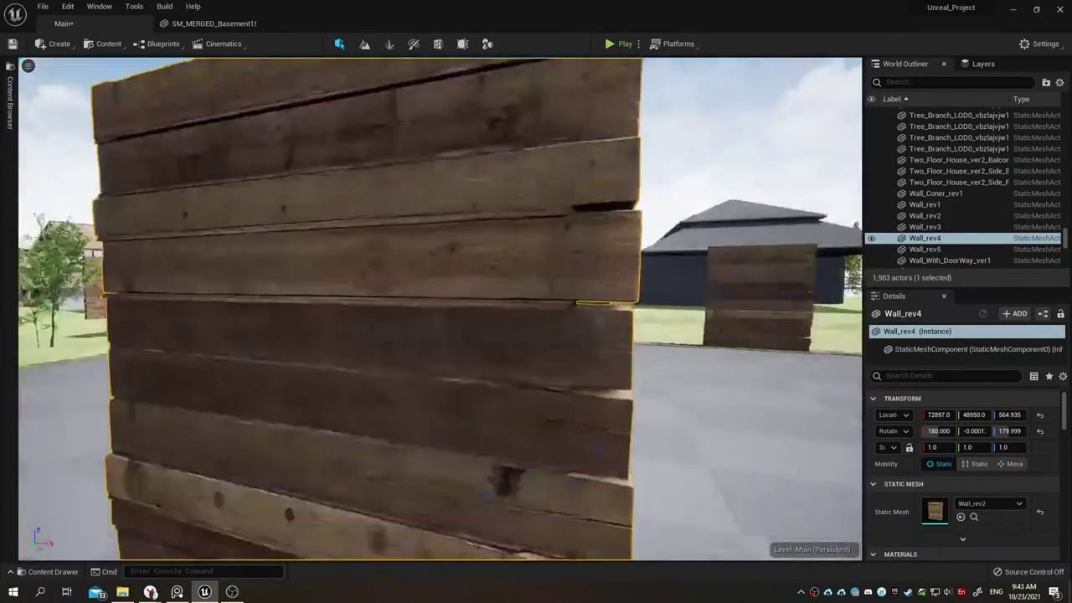
pyautogui.press('f')
pyautogui.moveTo(57, 319); pyautogui.dragTo(57, 319, button='right')
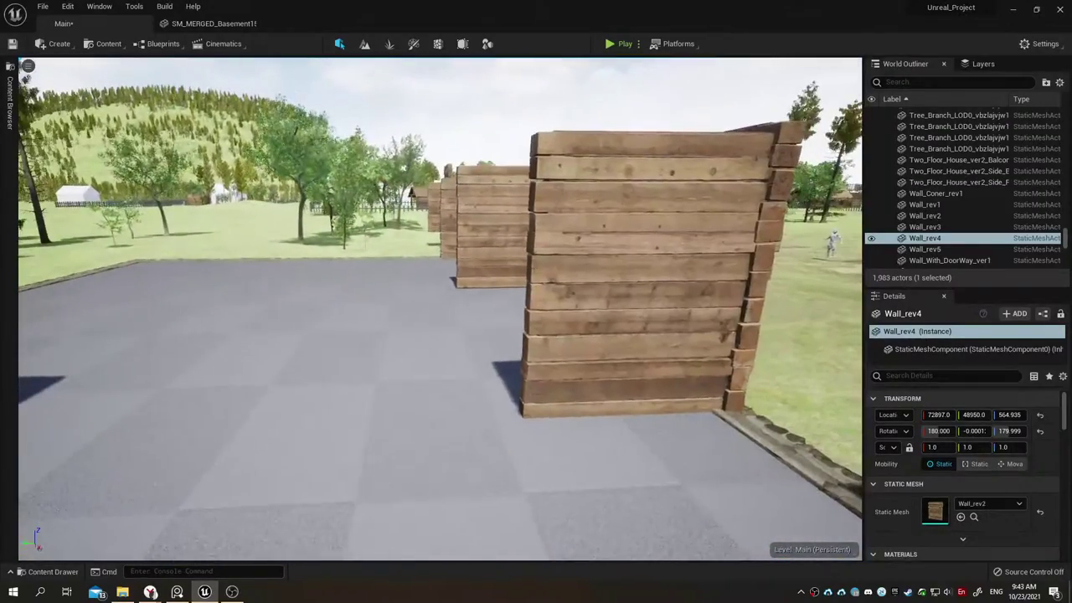
# Step: Inspect the Wall_rev1 mesh in the Static Mesh Editor, then close it
pyautogui.click(52, 572)
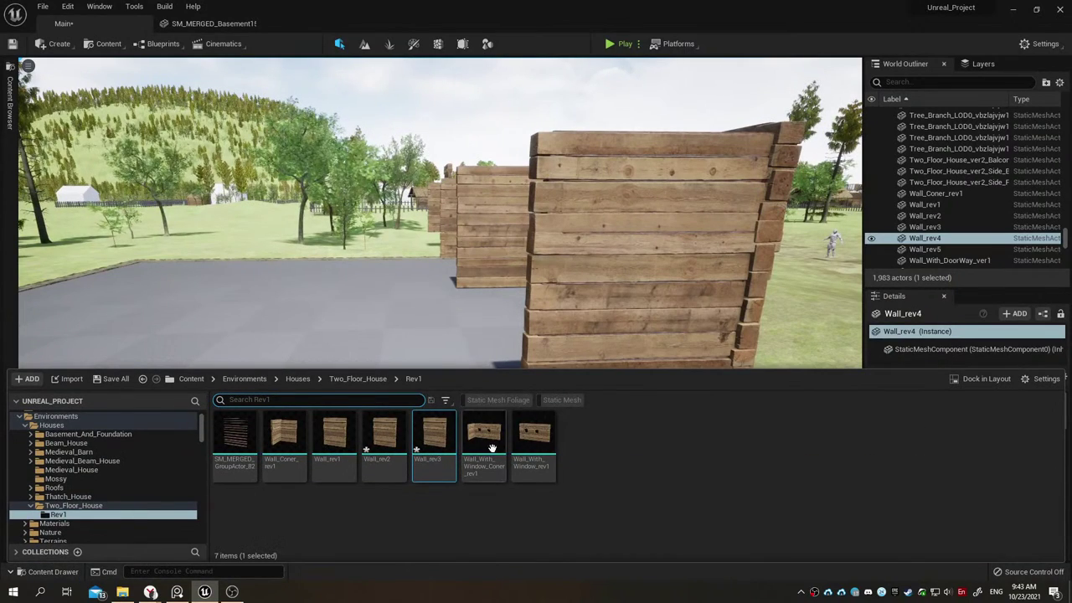
pyautogui.click(333, 427)
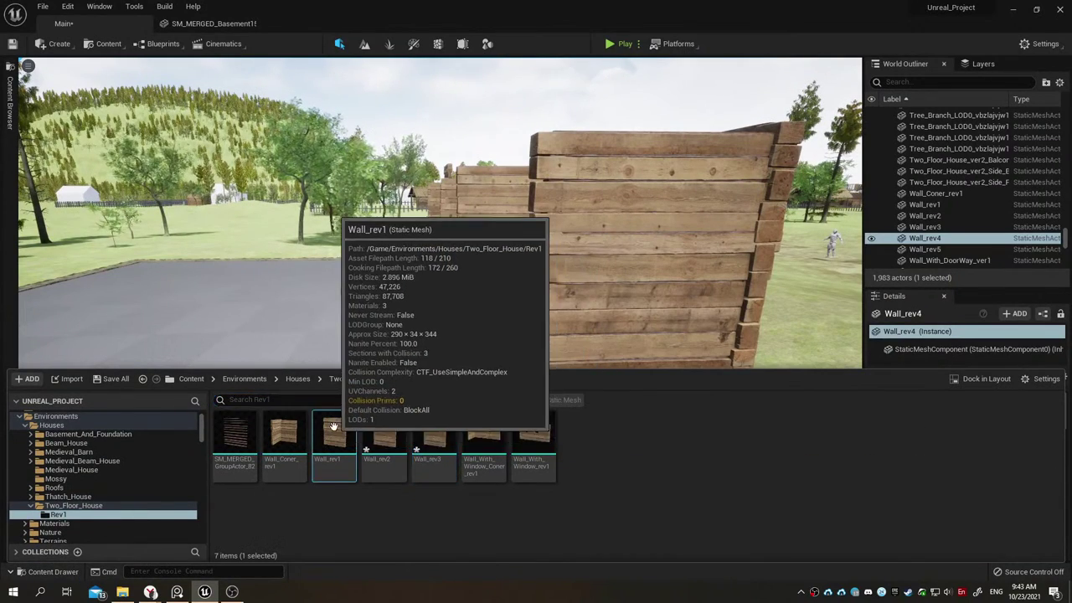
pyautogui.doubleClick(333, 427)
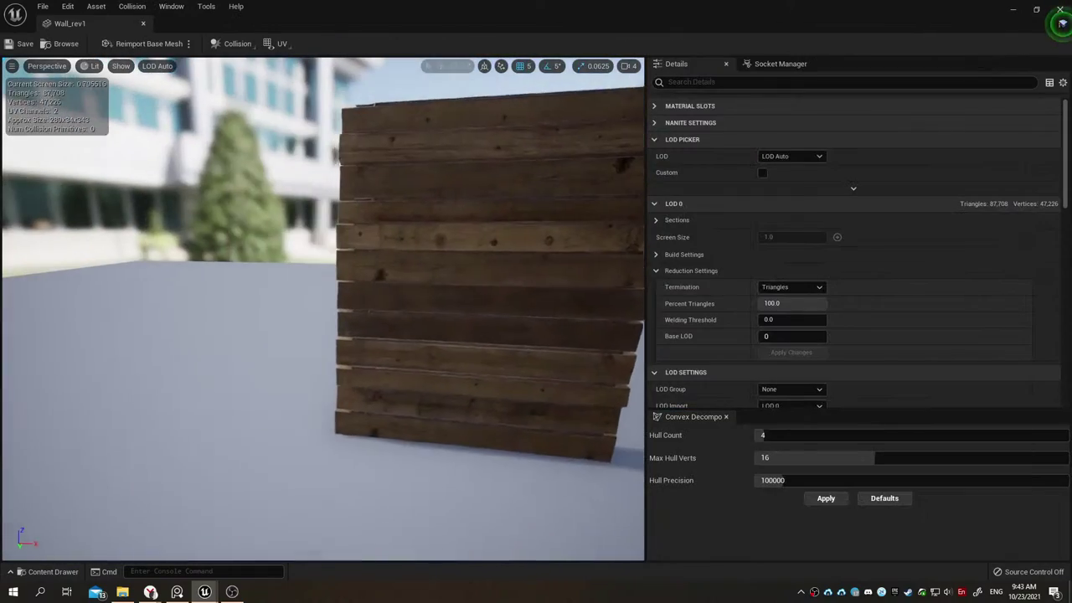
pyautogui.click(143, 24)
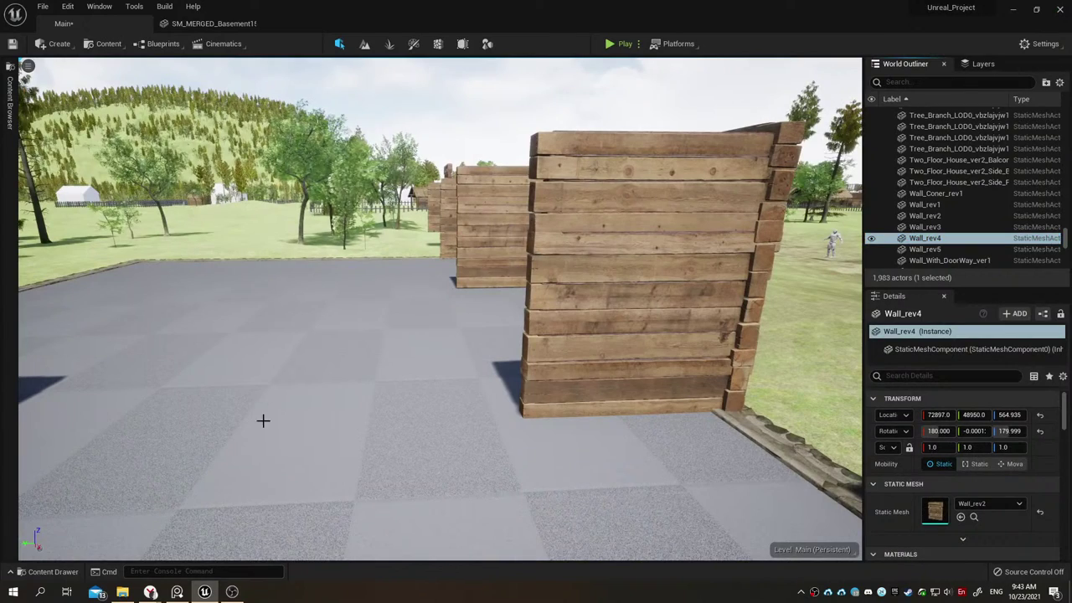
# Step: Inspect the Wall_rev3 mesh, close it, and return to the Rev1 wall folder
pyautogui.click(53, 571)
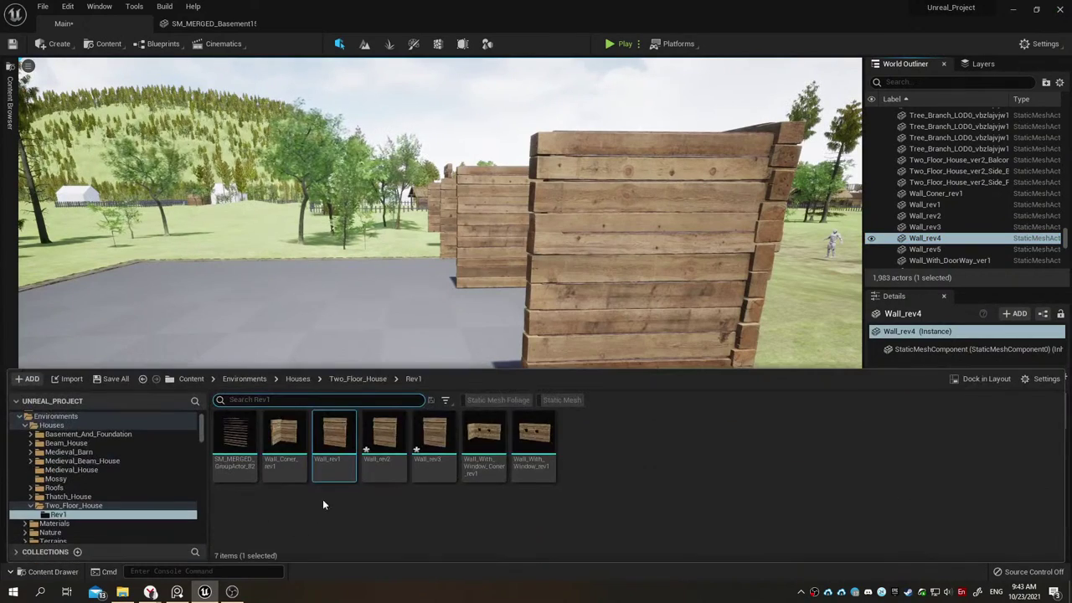
pyautogui.click(433, 435)
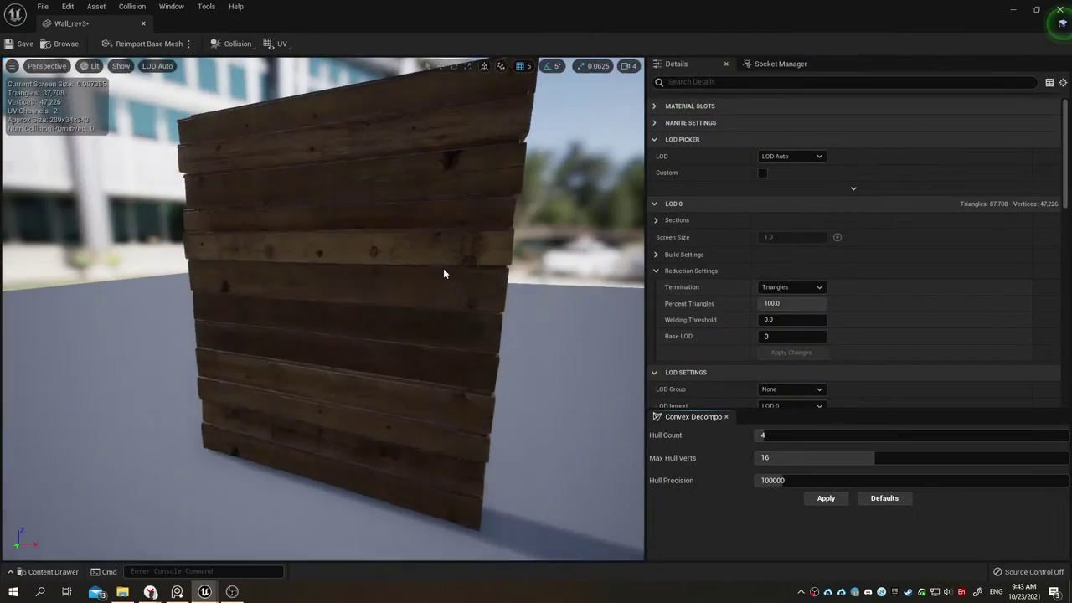
pyautogui.moveTo(443, 268); pyautogui.dragTo(181, 80)
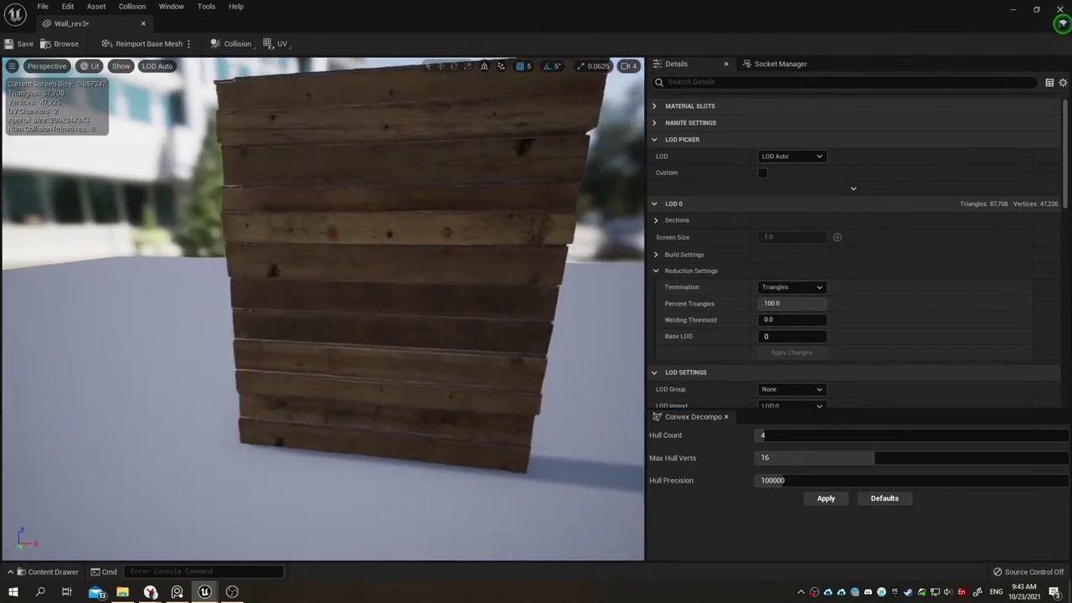
pyautogui.click(143, 23)
pyautogui.click(53, 571)
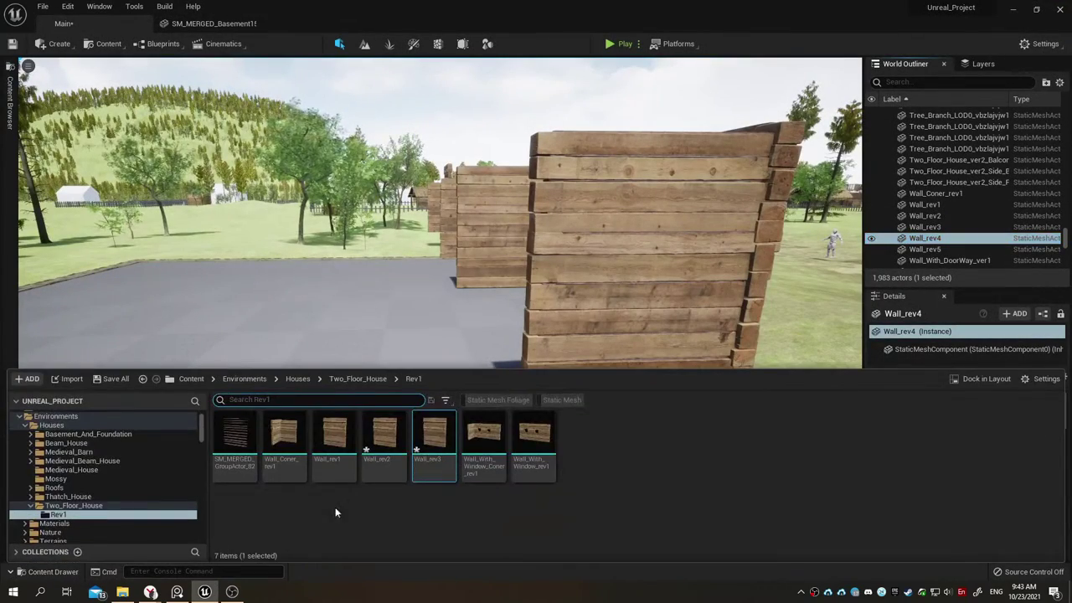
# Step: Place a new Wall_rev3 piece beside the wall, shift it along Y, and rotate it flat
pyautogui.moveTo(434, 435)
pyautogui.mouseDown()
pyautogui.moveTo(438, 344)
pyautogui.moveTo(470, 372)
pyautogui.moveTo(494, 432)
pyautogui.mouseUp()
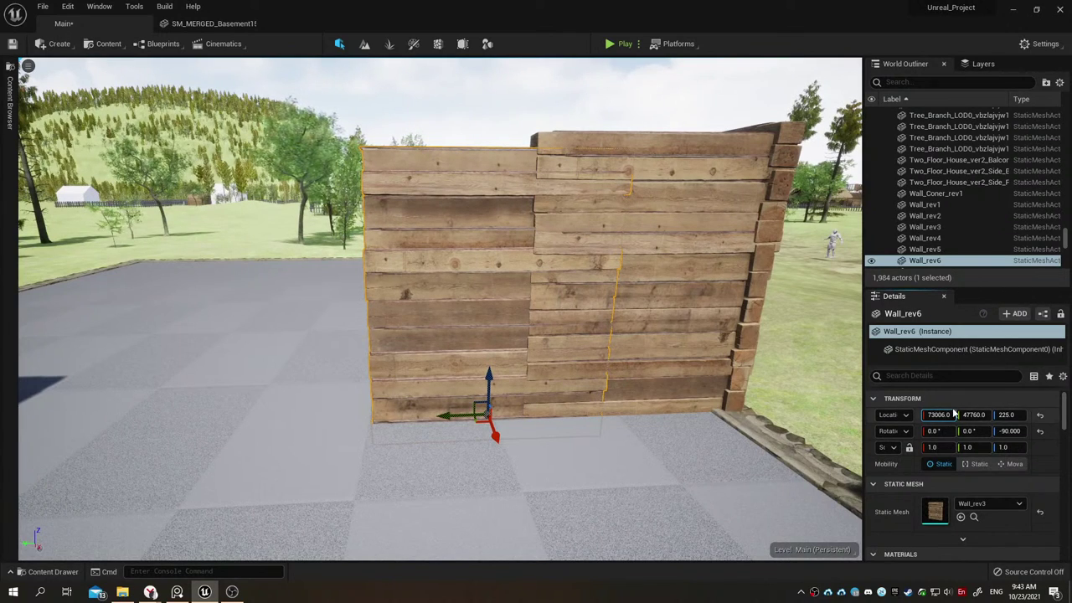
pyautogui.moveTo(965, 415); pyautogui.dragTo(984, 414)
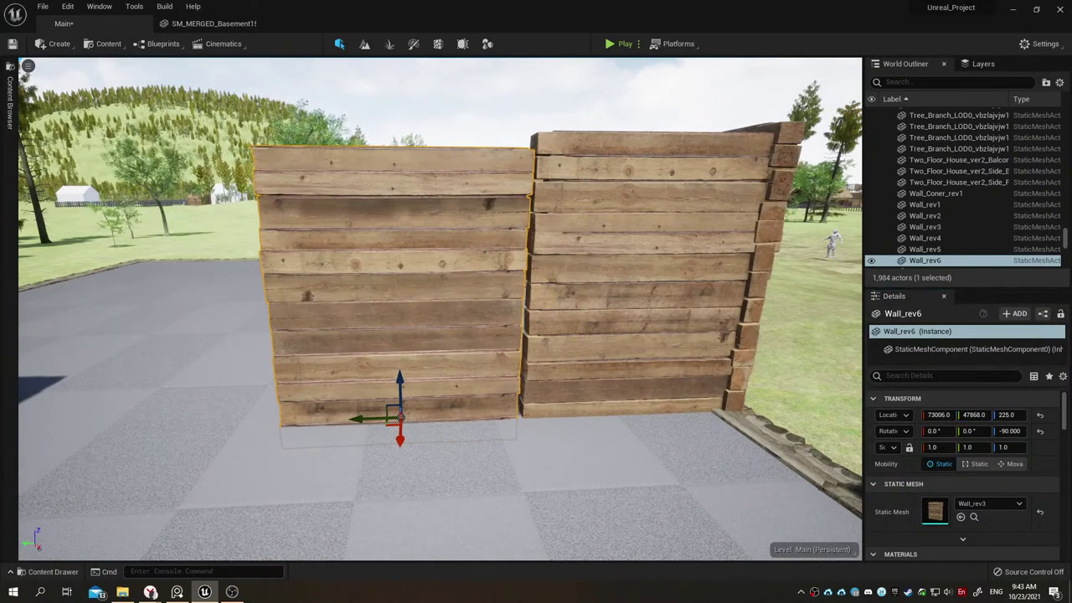
pyautogui.scroll(4, 668, 308)
pyautogui.press('e')
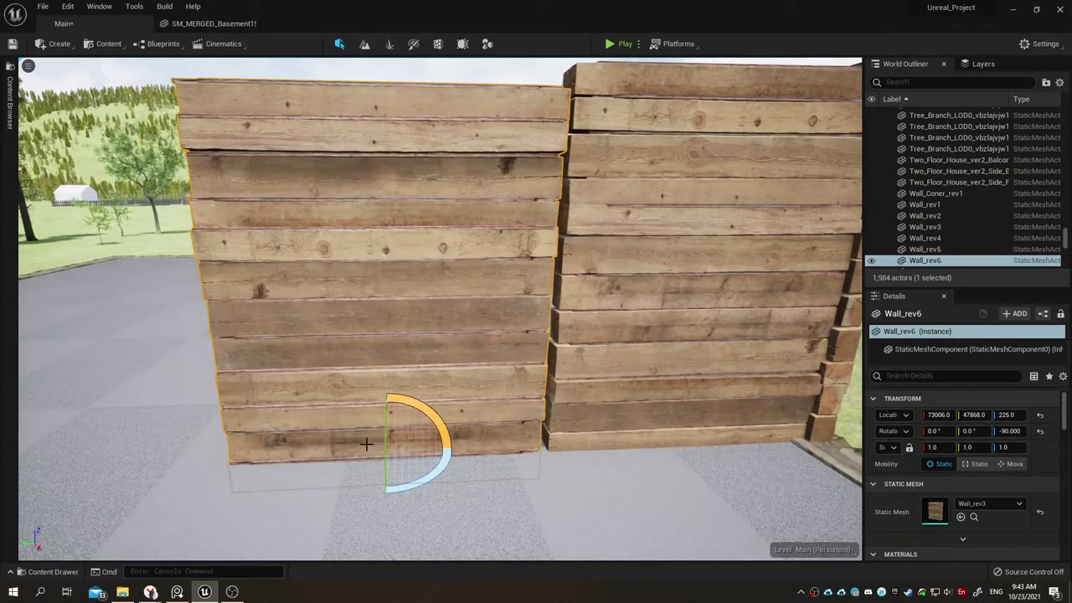
pyautogui.moveTo(383, 426); pyautogui.dragTo(388, 427)
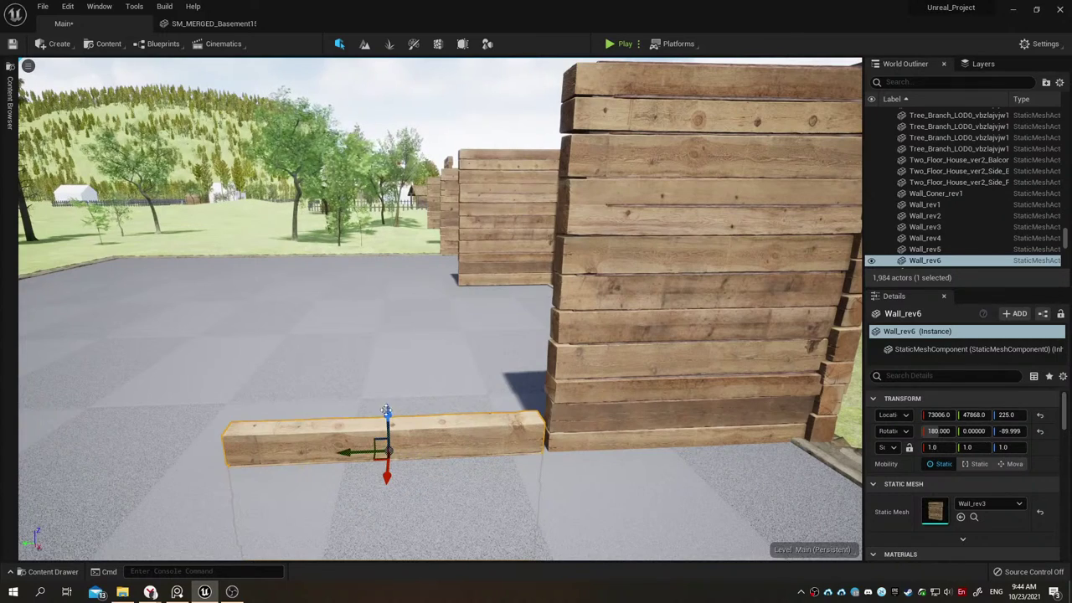
# Step: Raise Wall_rev6 up off the floor and move it toward the neighbouring wall
pyautogui.moveTo(386, 410); pyautogui.dragTo(376, 87)
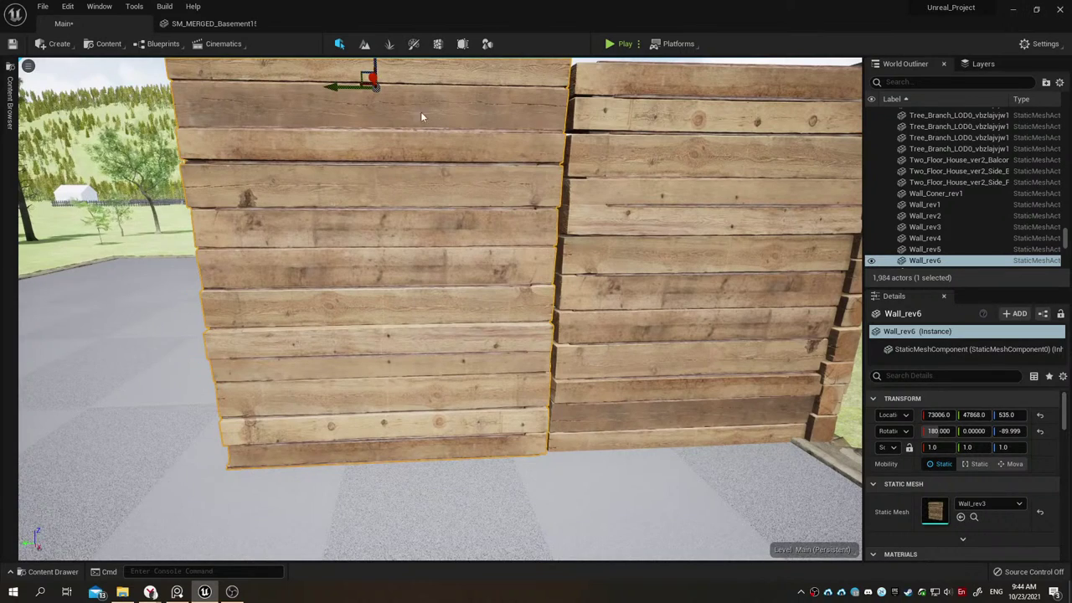
pyautogui.moveTo(342, 85); pyautogui.dragTo(364, 89)
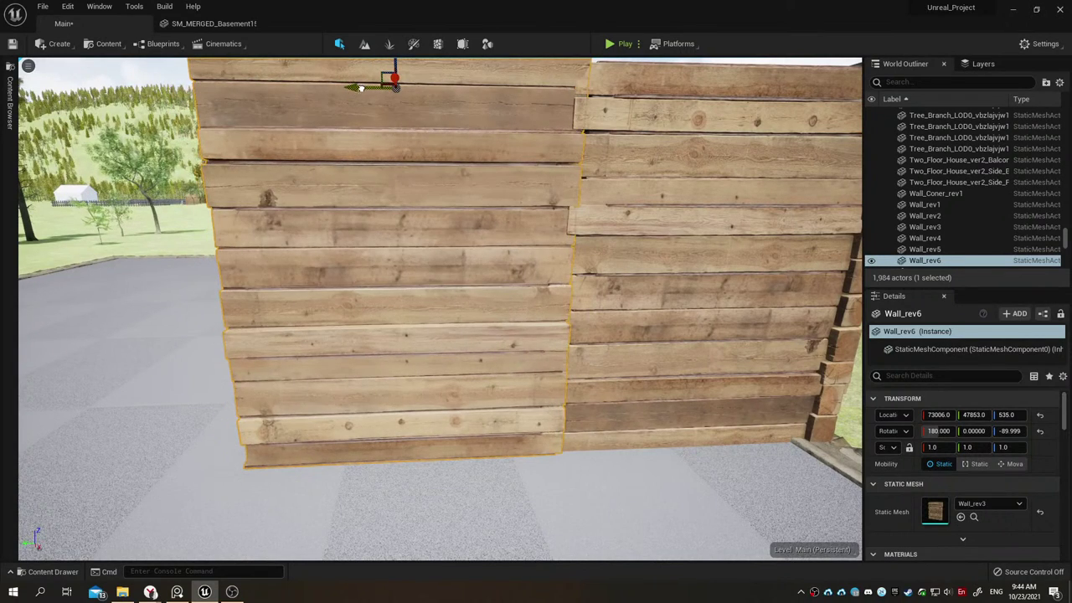
pyautogui.press('f')
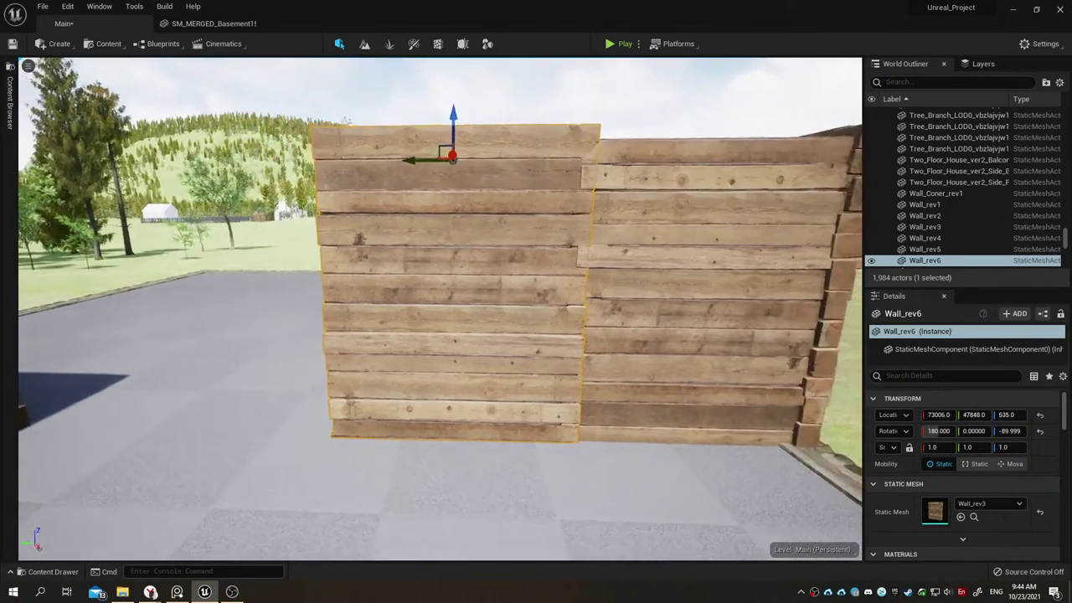
pyautogui.moveTo(232, 591)
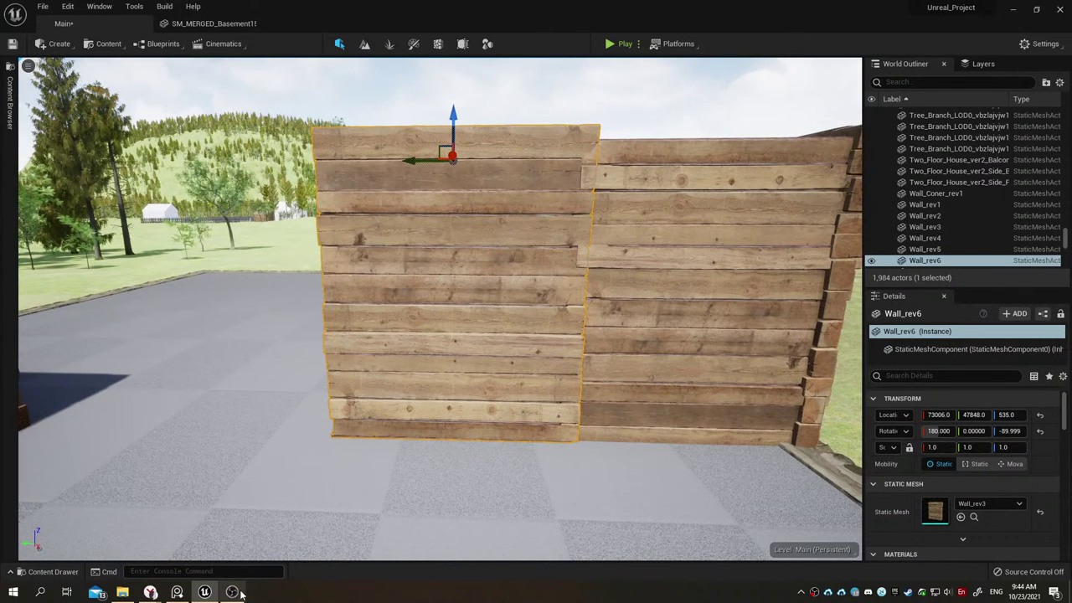
pyautogui.moveTo(159, 592)
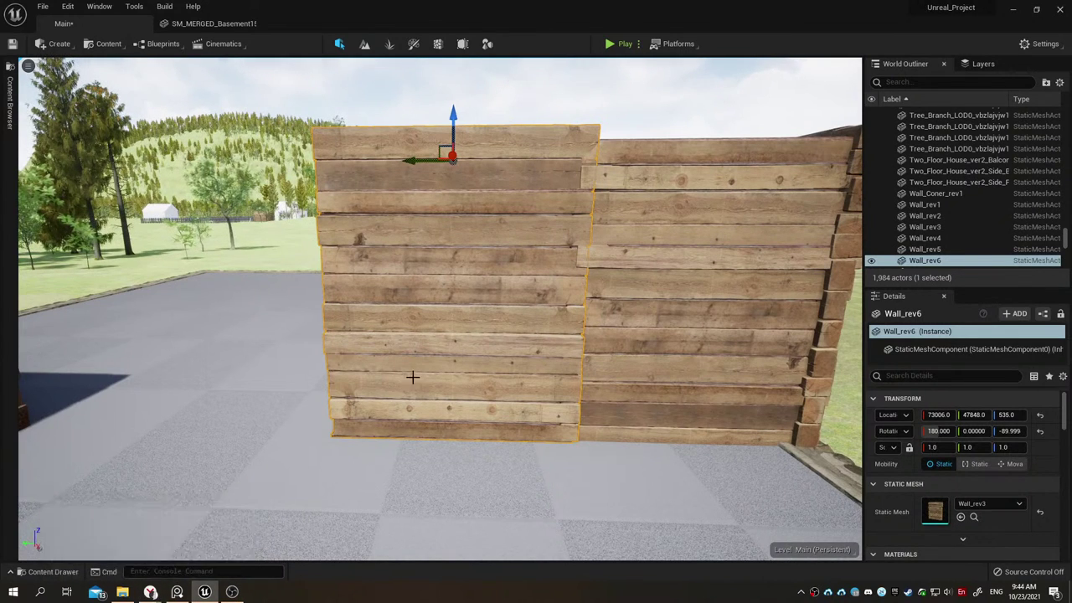
pyautogui.press('w')
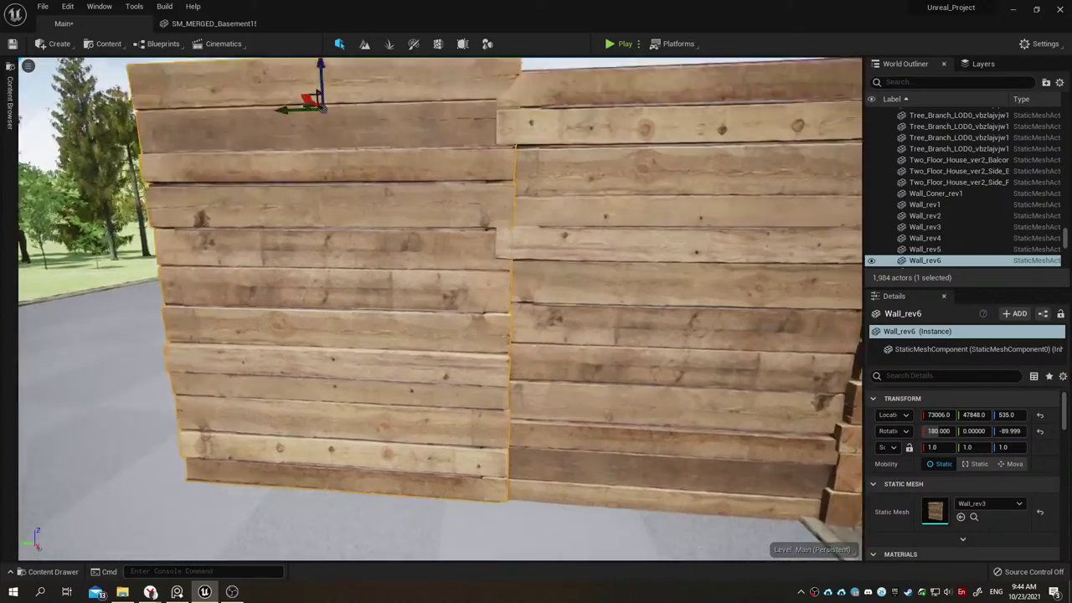
pyautogui.press('w')
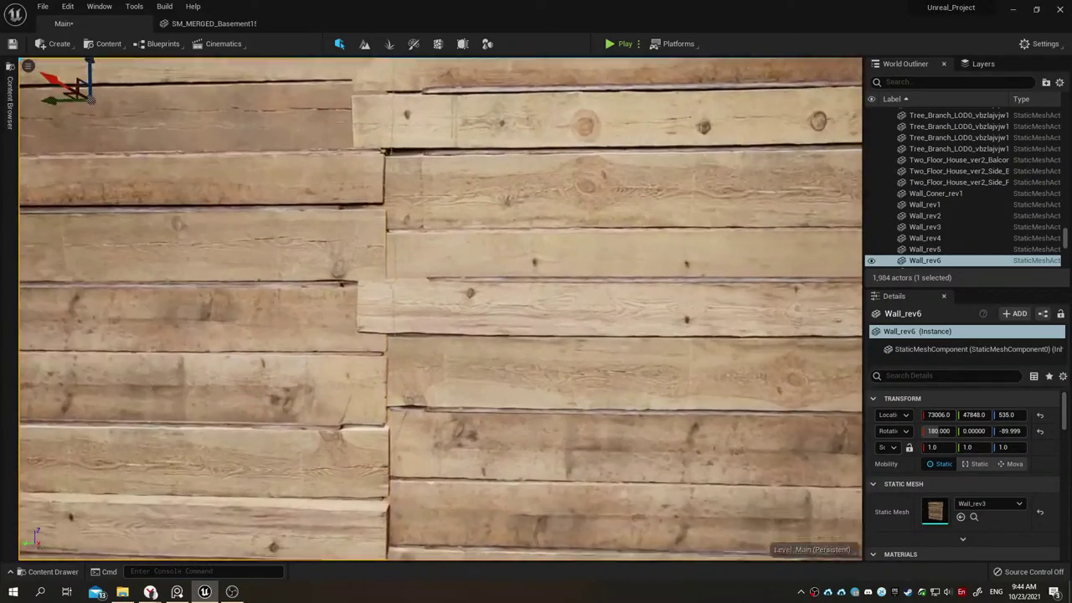
pyautogui.press('e')
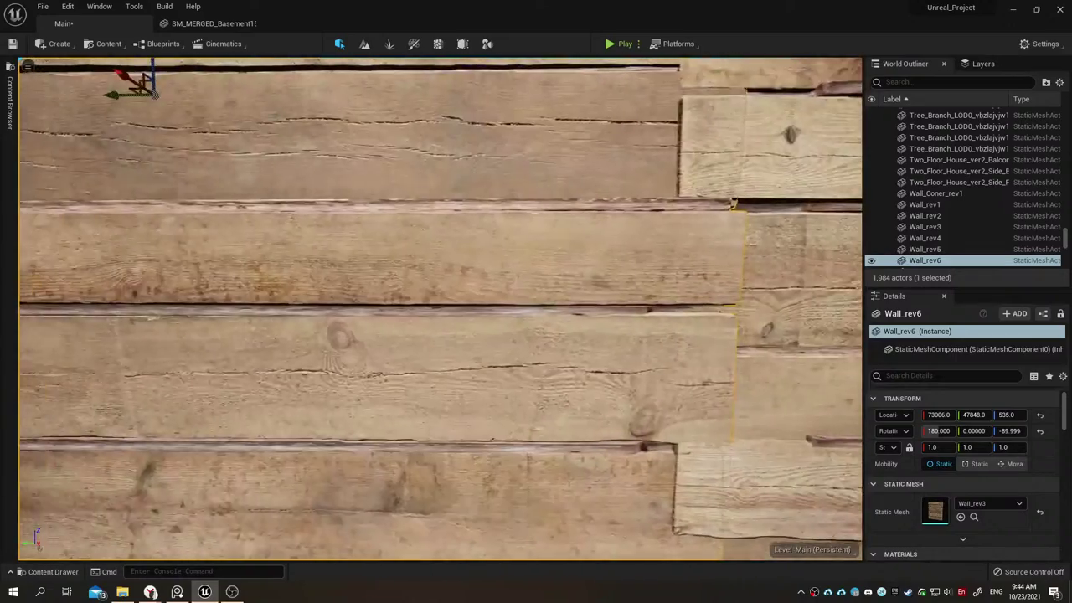
pyautogui.press('s')
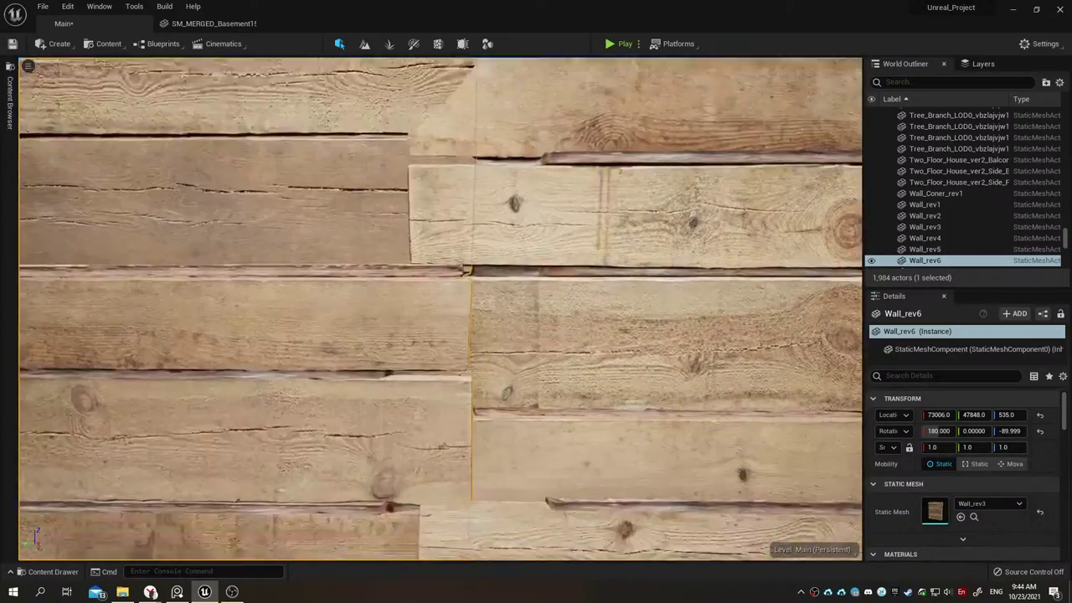
pyautogui.press('d')
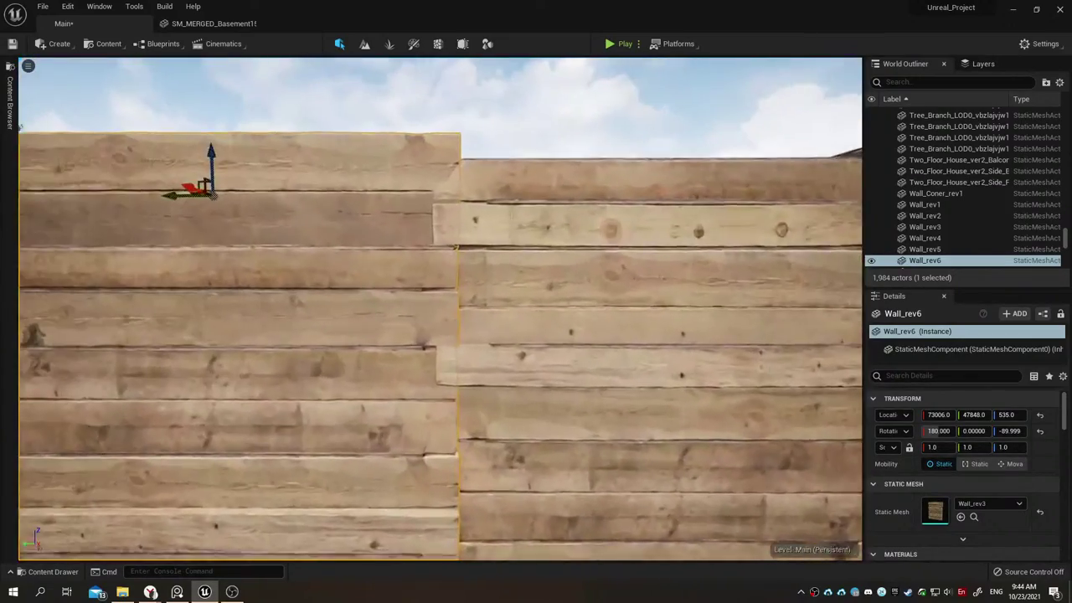
# Step: Slide Wall_rev6 along Y to about 47860 so the seam closes
pyautogui.moveTo(974, 415)
pyautogui.mouseDown()
pyautogui.moveTo(996, 414)
pyautogui.moveTo(983, 415)
pyautogui.mouseUp()
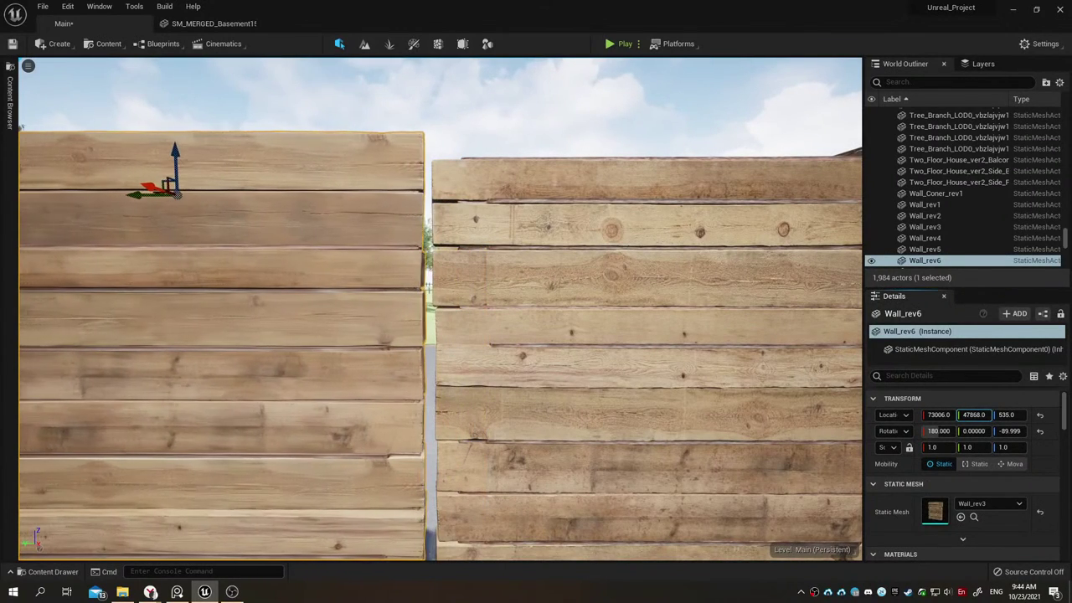
pyautogui.moveTo(689, 328); pyautogui.dragTo(689, 368, button='right')
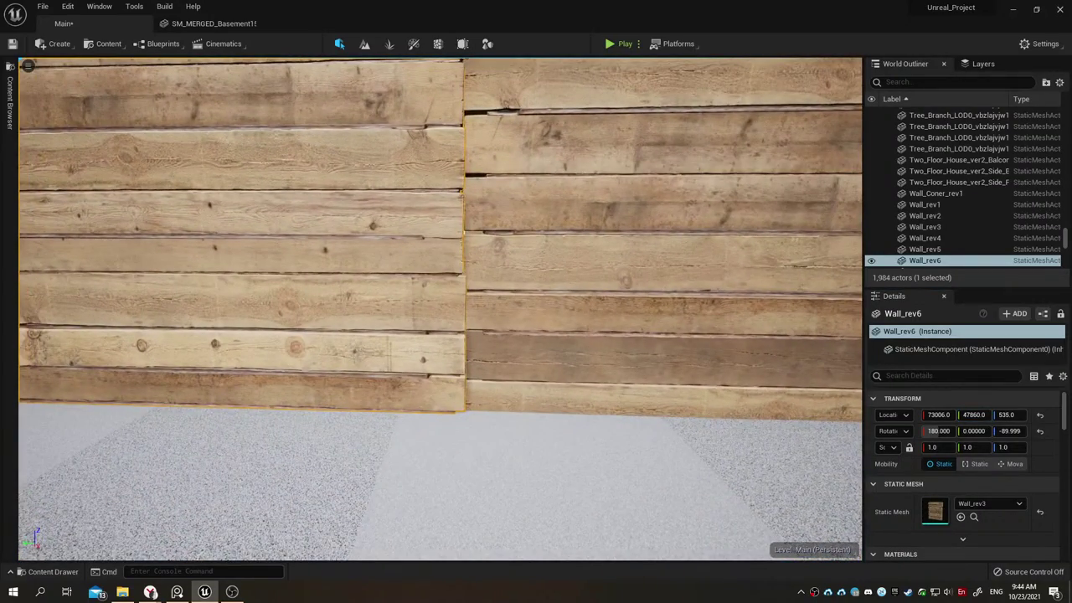
pyautogui.press('s')
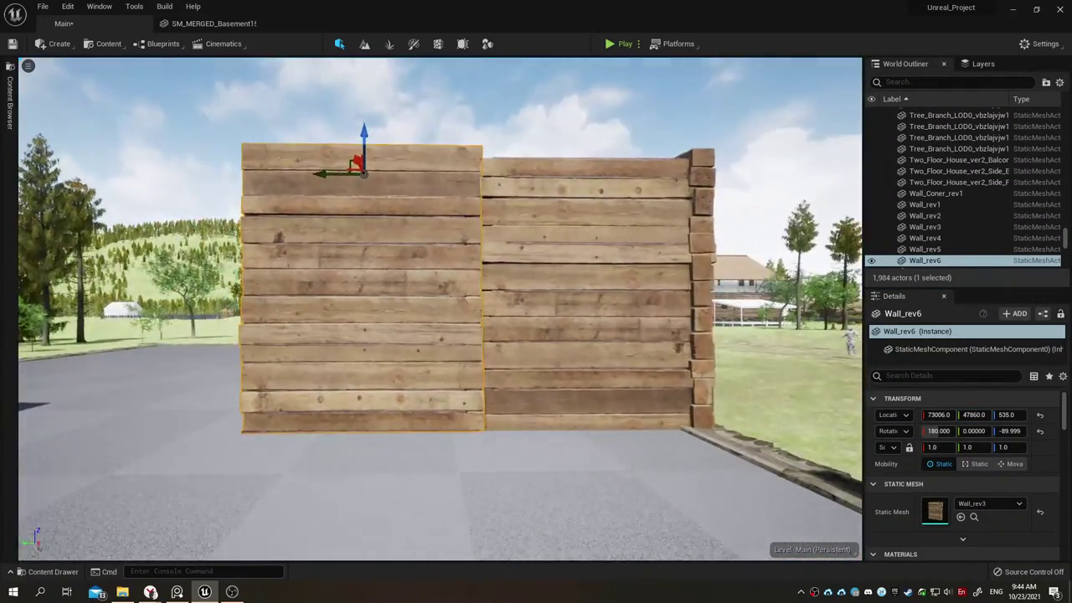
pyautogui.press('w')
pyautogui.press('a')
pyautogui.press('s')
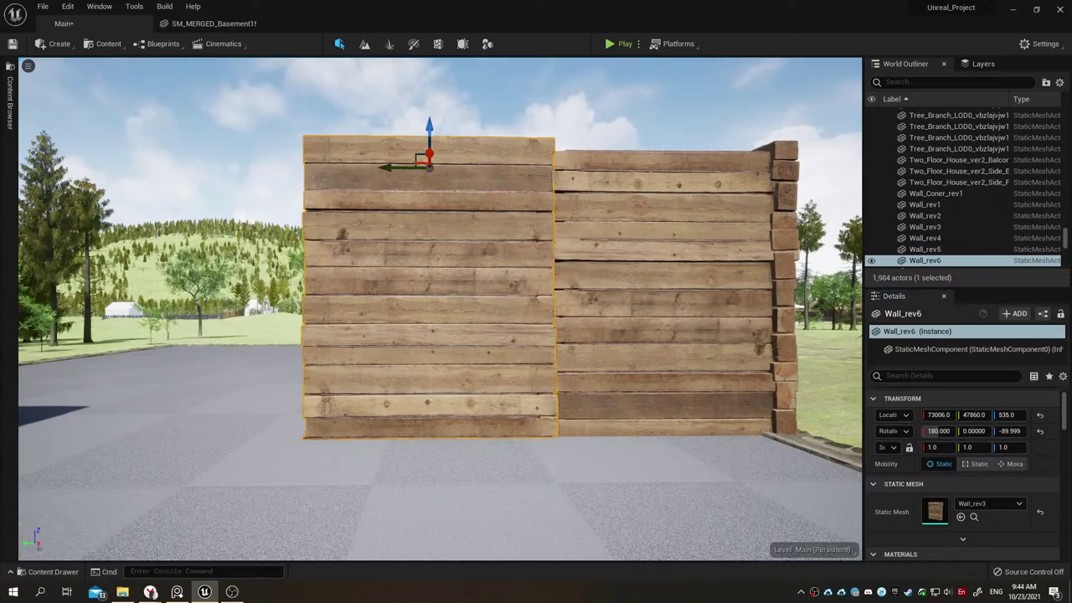
pyautogui.press('w')
pyautogui.press('a')
pyautogui.press('a')
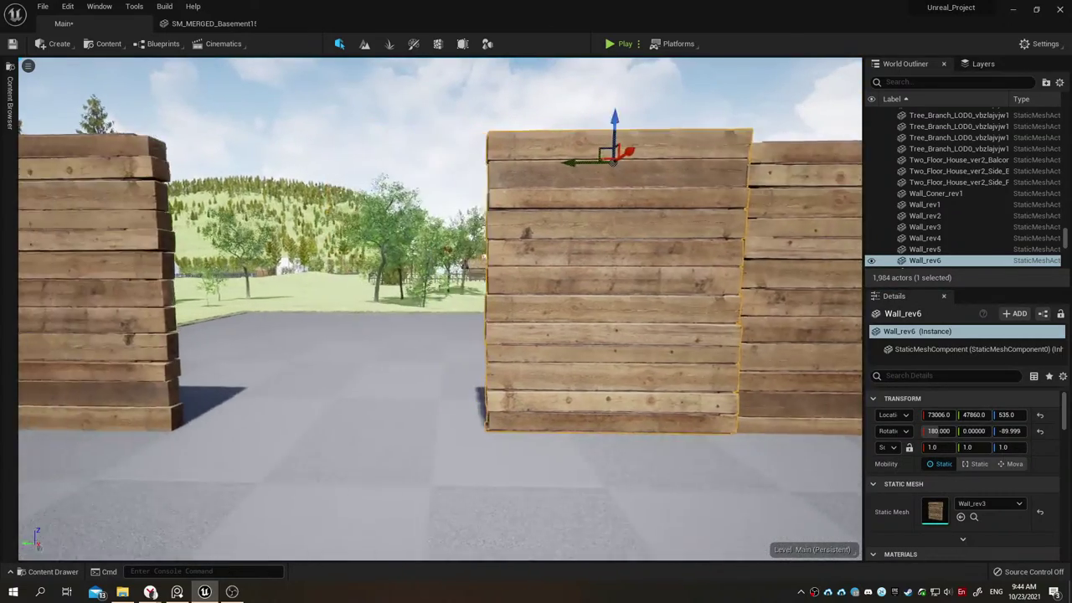
# Step: Duplicate a door-frame Wooden_Beam and stand it over the wall seam, yawed -270°
pyautogui.press('w')
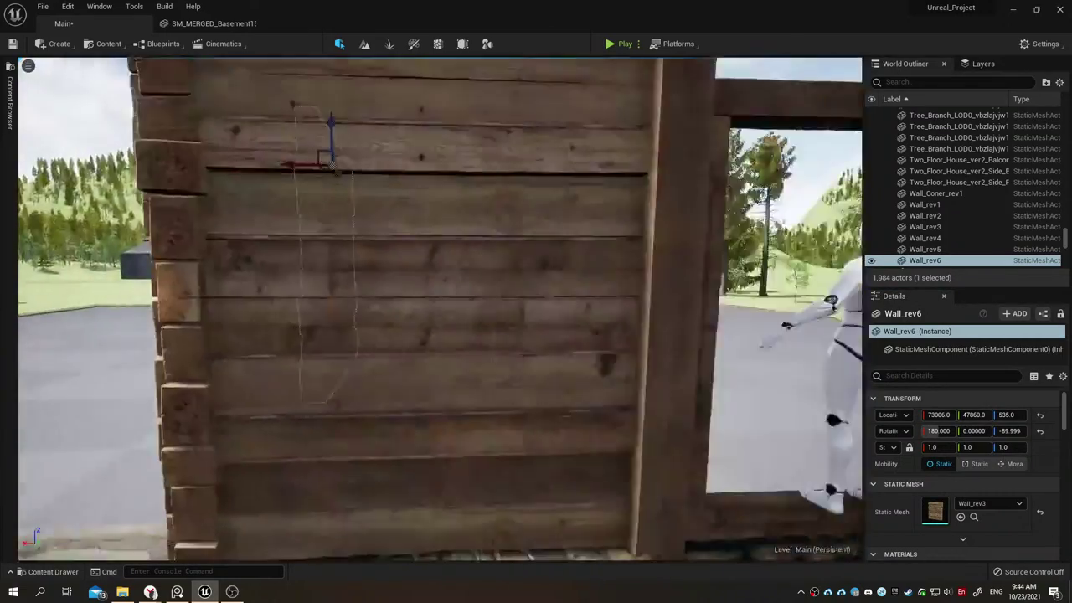
pyautogui.press('s')
pyautogui.moveTo(725, 323); pyautogui.dragTo(725, 324, button='right')
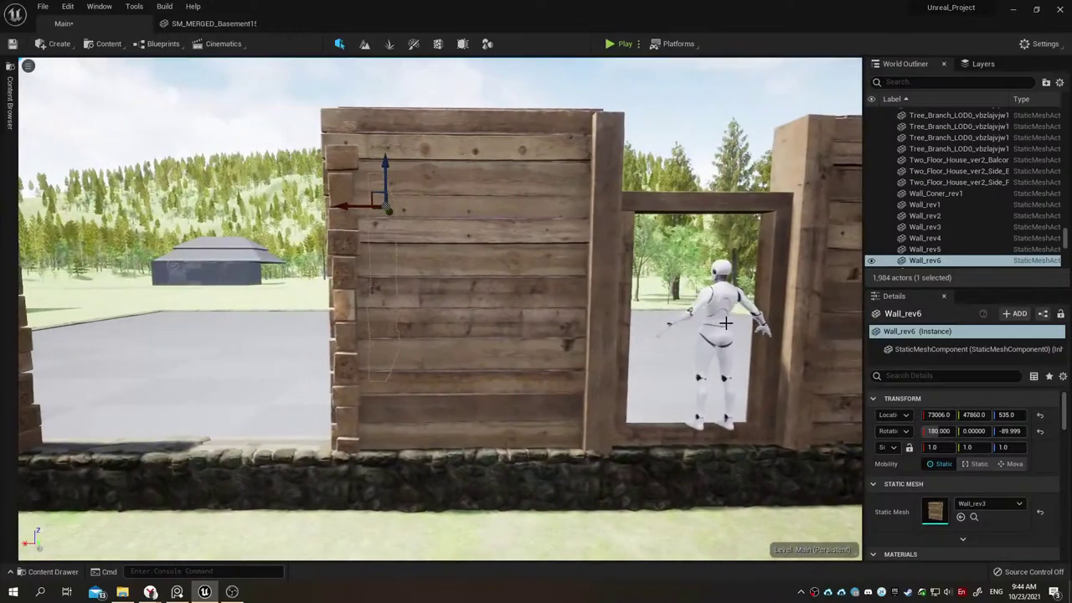
pyautogui.click(607, 318)
pyautogui.moveTo(492, 270); pyautogui.dragTo(492, 270, button='right')
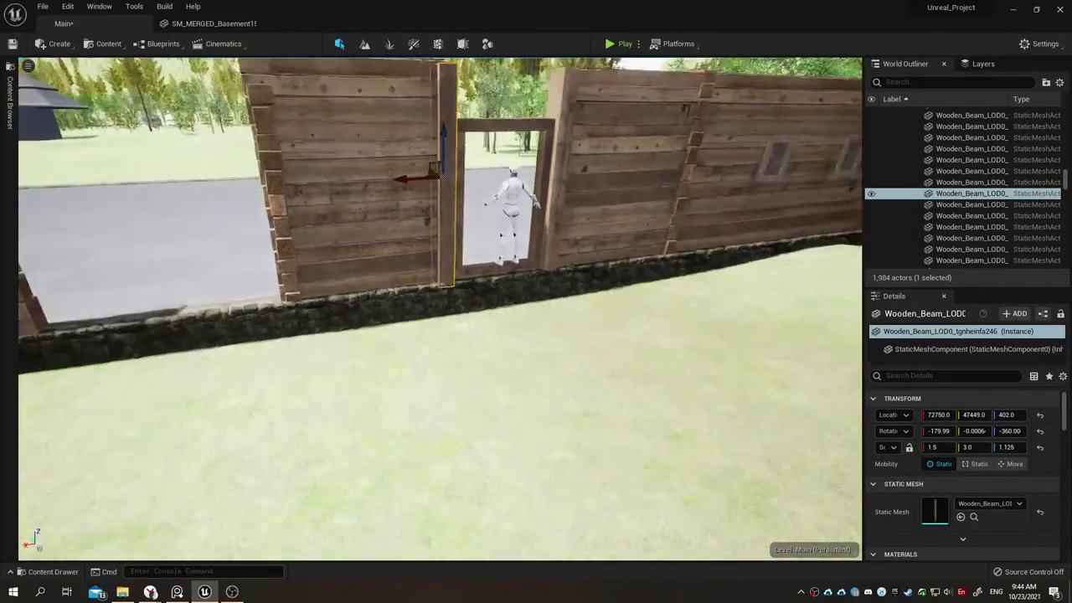
pyautogui.keyDown('alt'); pyautogui.moveTo(500, 221); pyautogui.dragTo(459, 186); pyautogui.keyUp('alt')
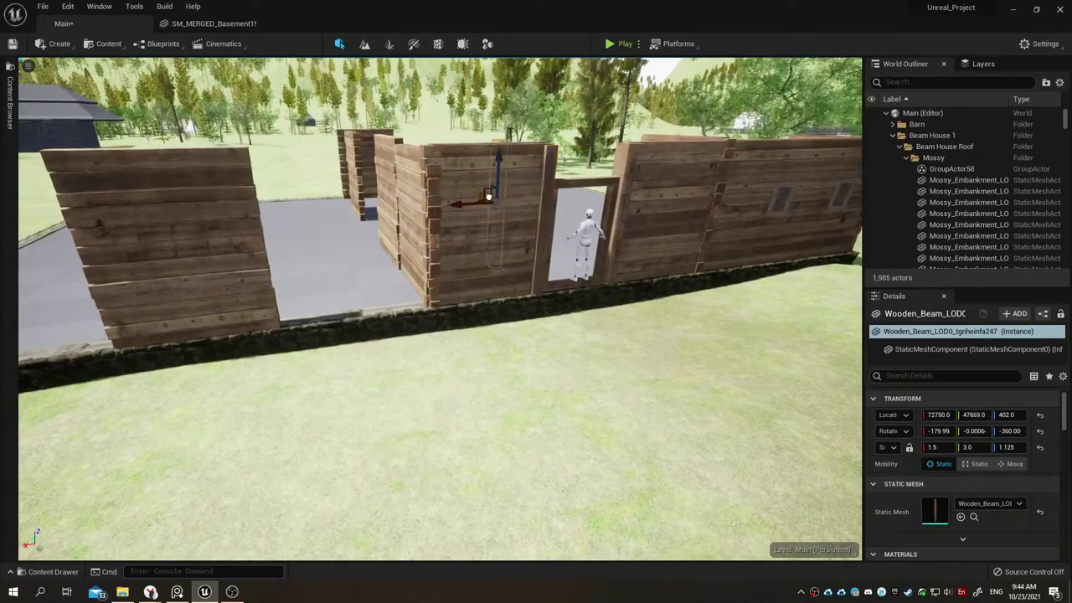
pyautogui.moveTo(458, 186); pyautogui.dragTo(459, 186, button='right')
pyautogui.press('w')
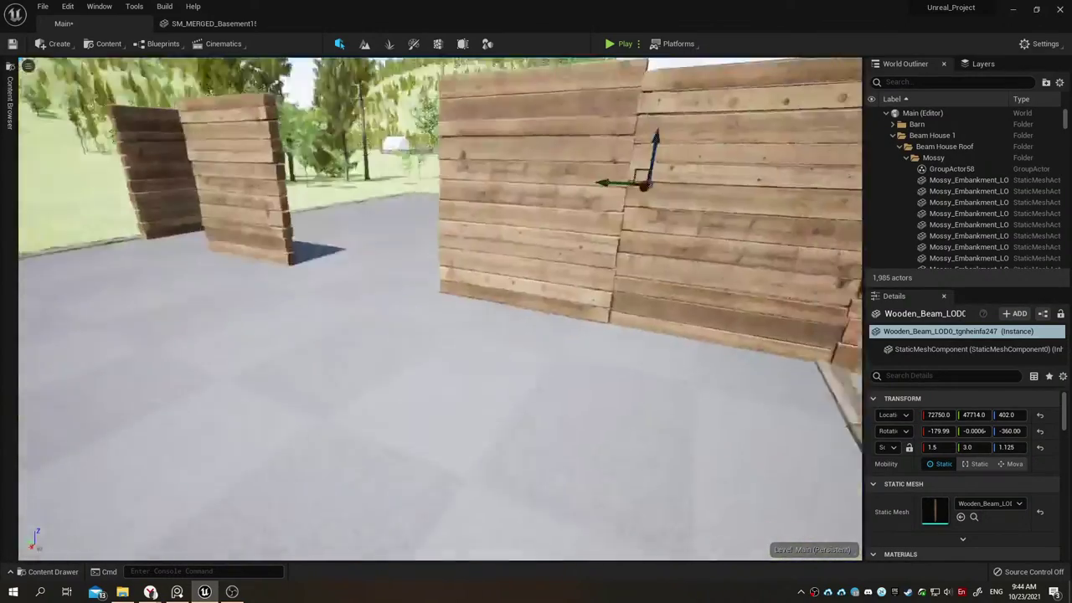
pyautogui.moveTo(488, 352); pyautogui.dragTo(488, 353, button='right')
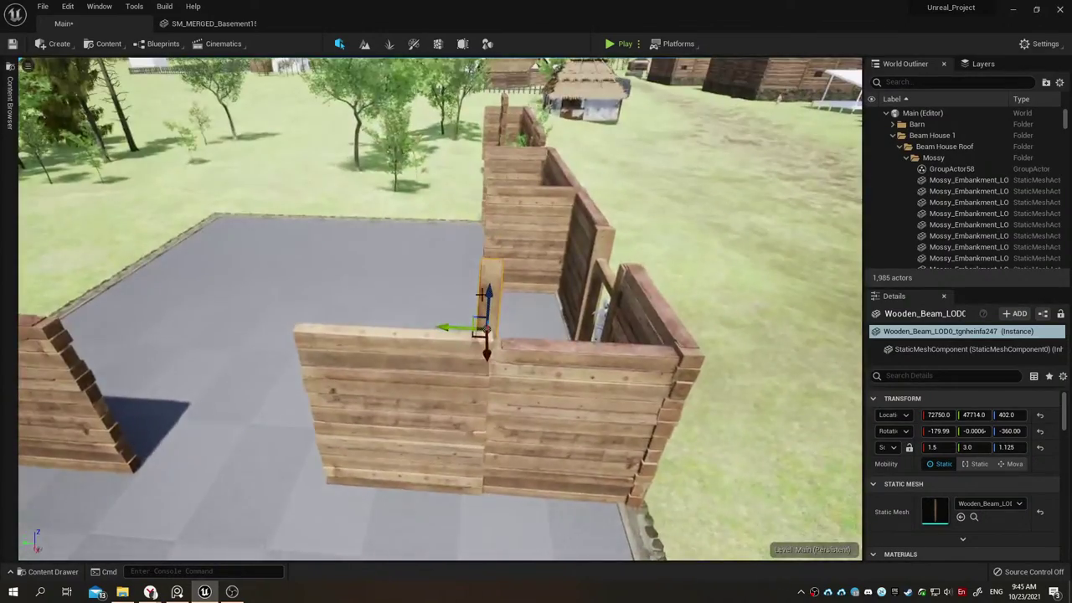
pyautogui.moveTo(488, 353); pyautogui.dragTo(486, 430)
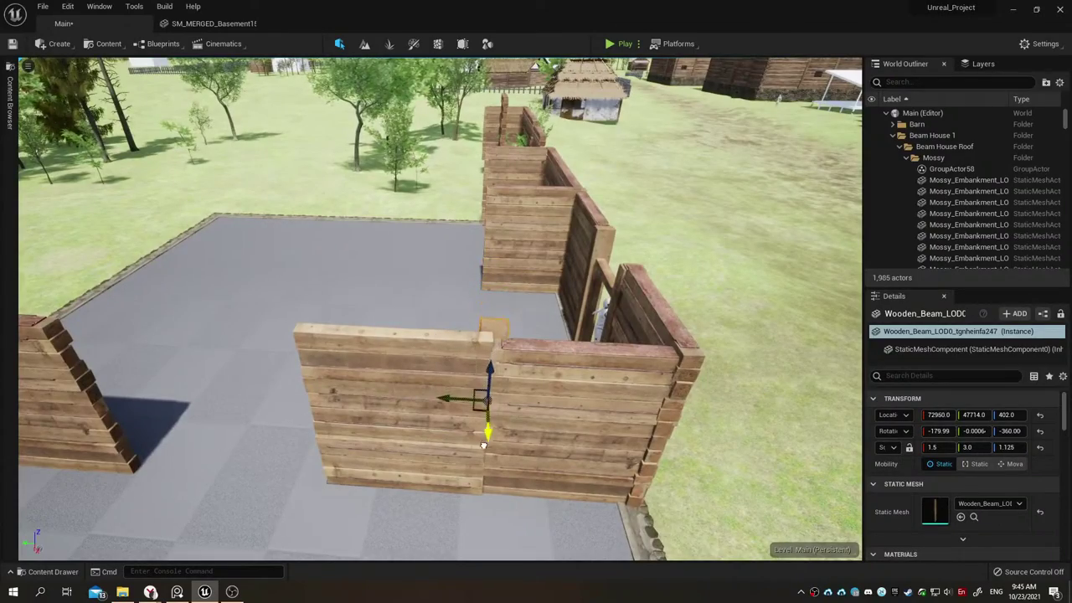
pyautogui.press('f')
pyautogui.moveTo(585, 305); pyautogui.dragTo(581, 310, button='right')
# Step: Scale Wall_rev6 to 2.25 along its length
pyautogui.click(584, 306)
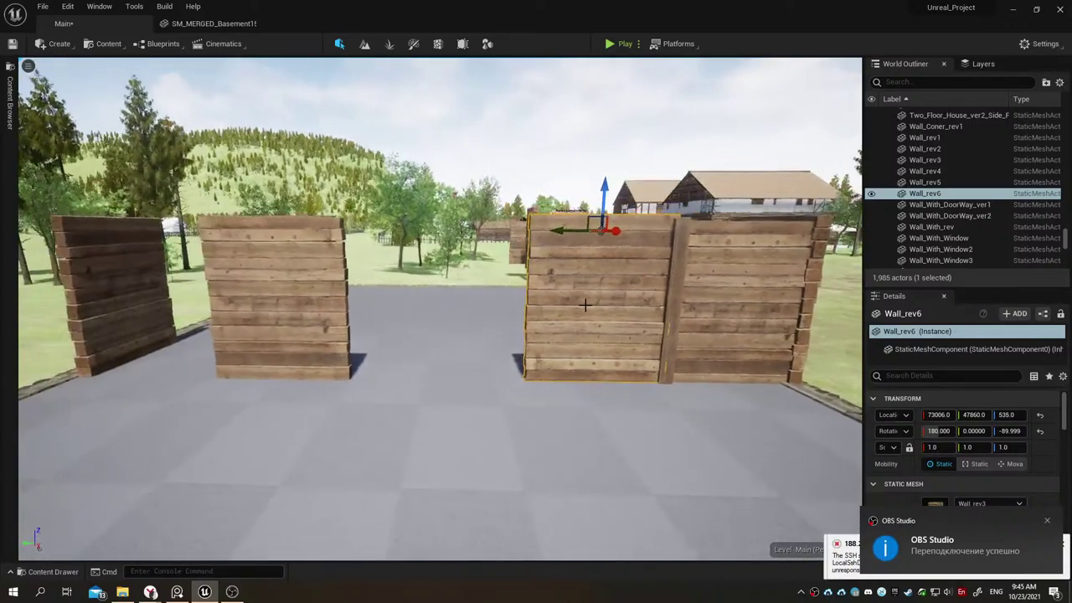
pyautogui.moveTo(635, 233); pyautogui.dragTo(736, 234)
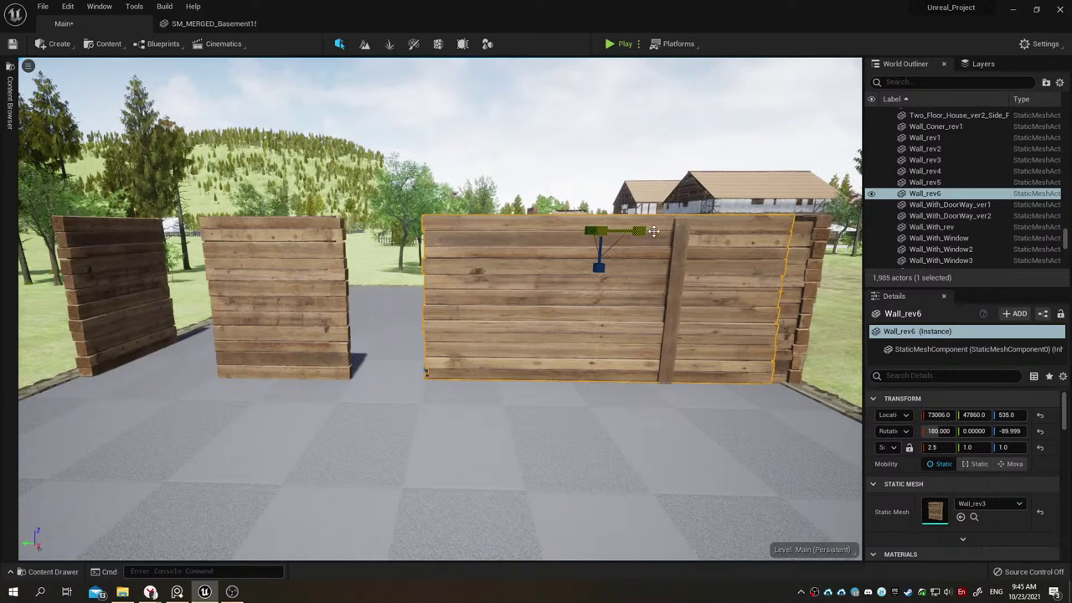
pyautogui.moveTo(654, 231); pyautogui.dragTo(674, 231)
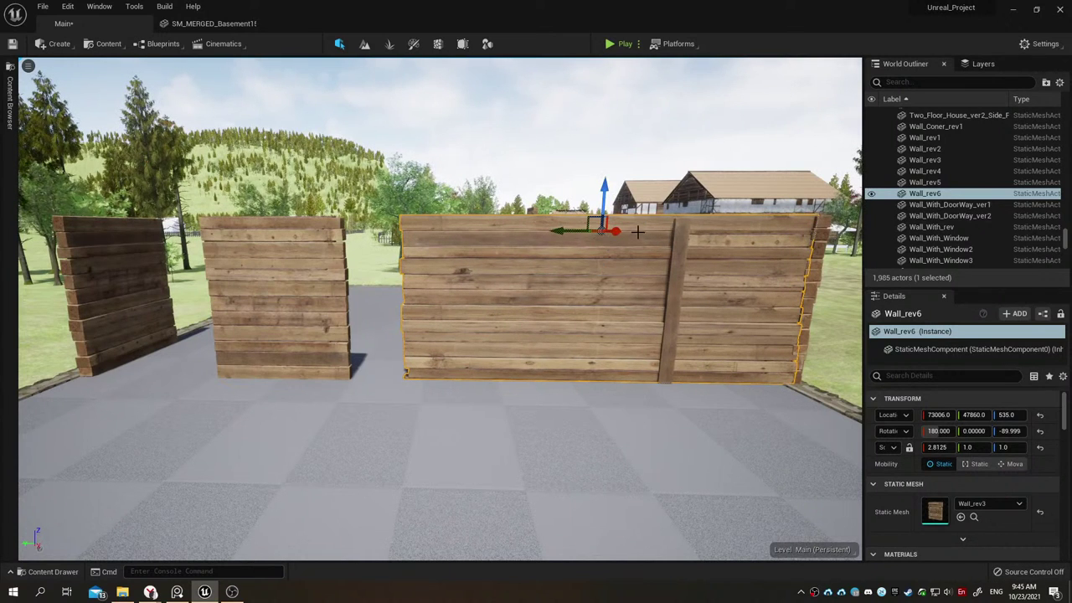
# Step: Move the widened Wall_rev6 along Y to 48040 and view it from the front
pyautogui.moveTo(572, 231)
pyautogui.mouseDown()
pyautogui.moveTo(453, 236)
pyautogui.moveTo(436, 167)
pyautogui.moveTo(435, 268)
pyautogui.moveTo(436, 201)
pyautogui.mouseUp()
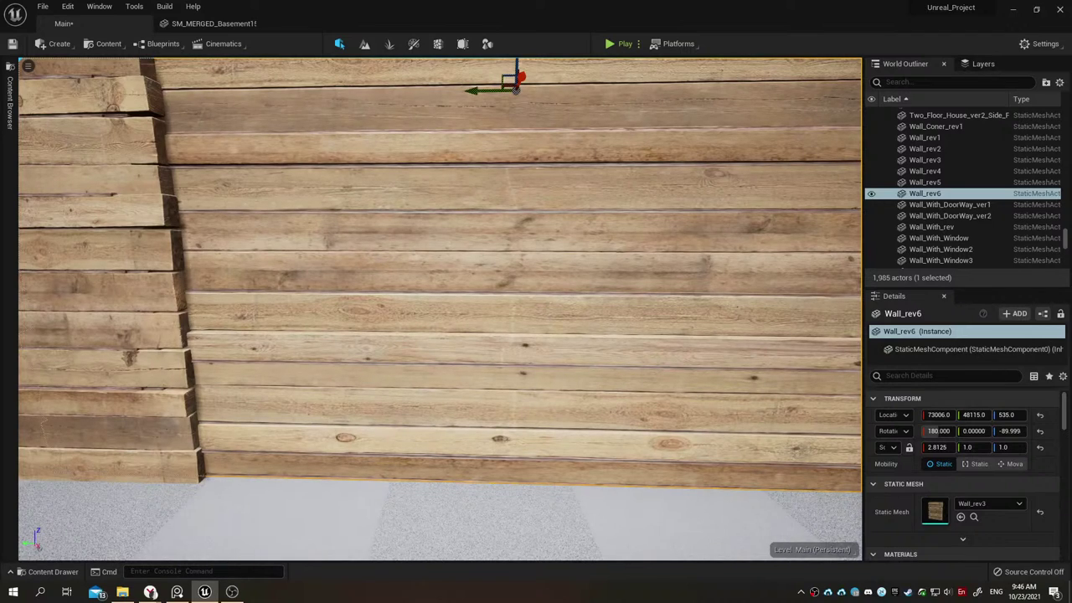
pyautogui.moveTo(436, 268)
pyautogui.mouseDown()
pyautogui.moveTo(452, 251)
pyautogui.moveTo(435, 351)
pyautogui.moveTo(435, 251)
pyautogui.moveTo(436, 351)
pyautogui.moveTo(469, 277)
pyautogui.moveTo(469, 351)
pyautogui.mouseUp()
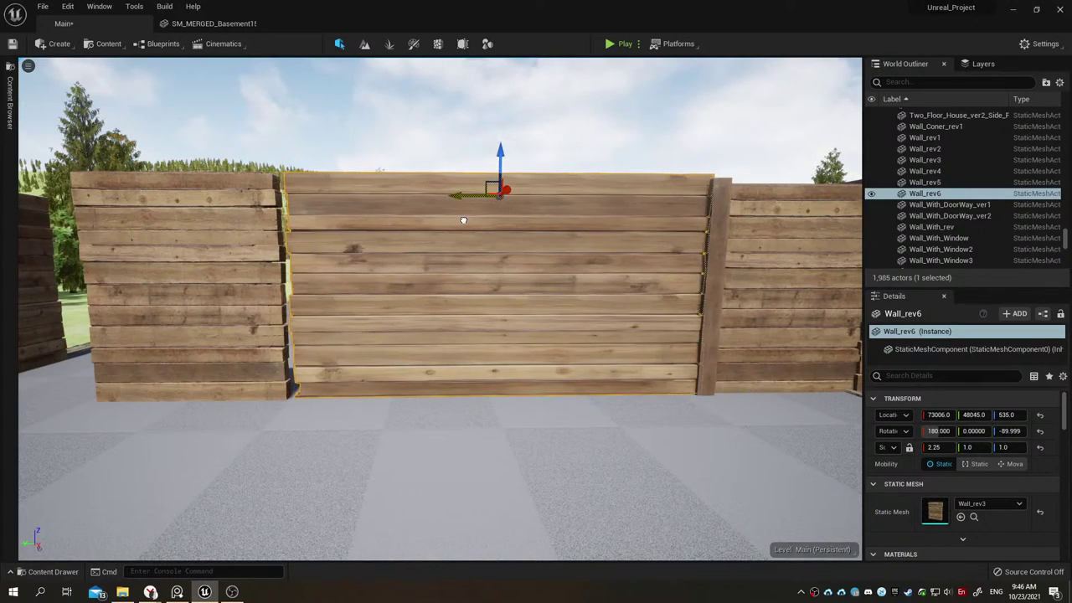
pyautogui.moveTo(500, 257); pyautogui.dragTo(369, 251, button='right')
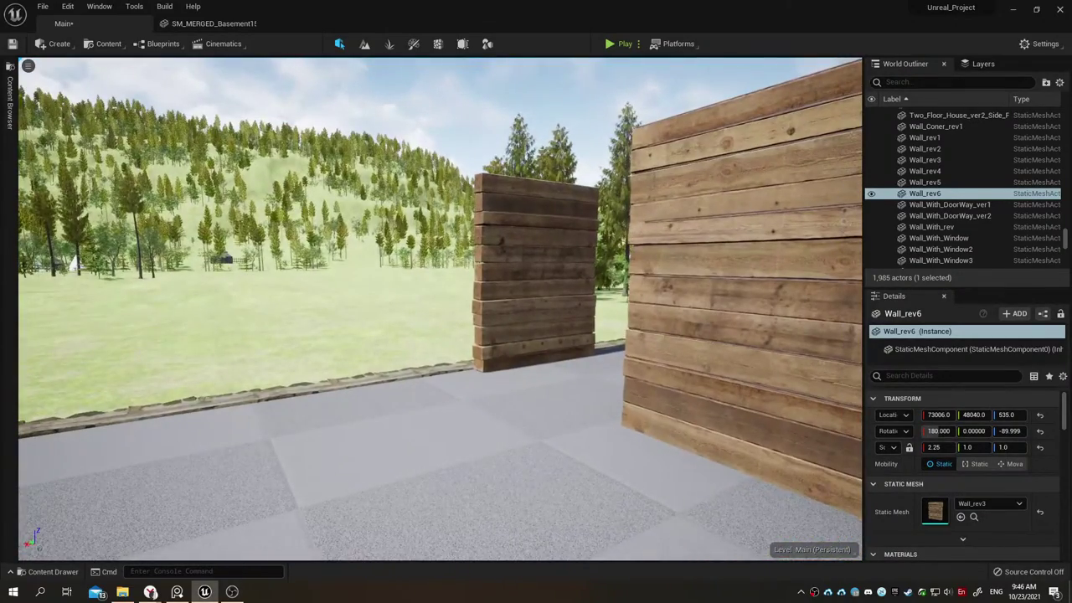
pyautogui.moveTo(369, 251)
pyautogui.mouseDown(button='right')
pyautogui.moveTo(435, 251)
pyautogui.moveTo(393, 276)
pyautogui.moveTo(418, 242)
pyautogui.moveTo(411, 285)
pyautogui.mouseUp(button='right')
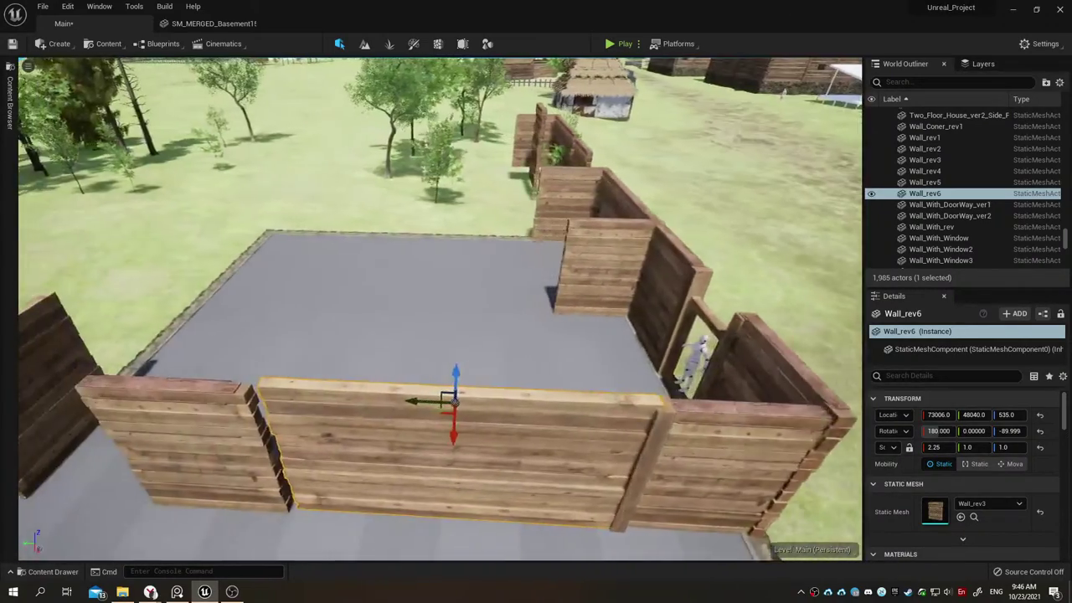
pyautogui.moveTo(410, 285); pyautogui.dragTo(277, 411, button='right')
# Step: Save the level with Save All, choosing Save Selected
pyautogui.click(52, 571)
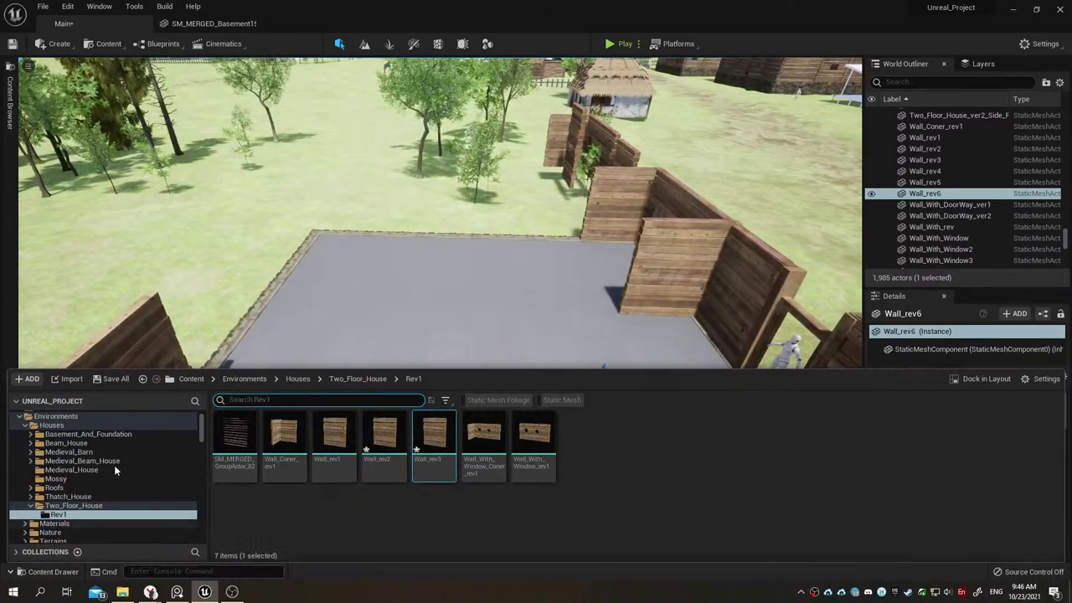
pyautogui.click(124, 379)
pyautogui.click(590, 416)
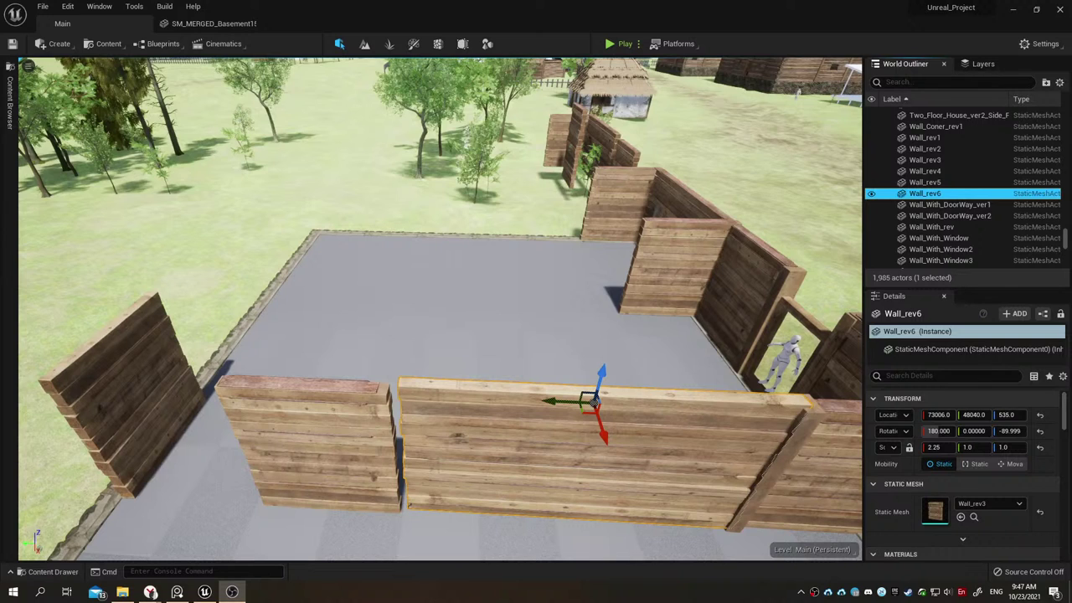
# Step: Orbit around the finished walls to check for gaps, comparing with the reference footage
pyautogui.moveTo(432, 310); pyautogui.dragTo(431, 310, button='right')
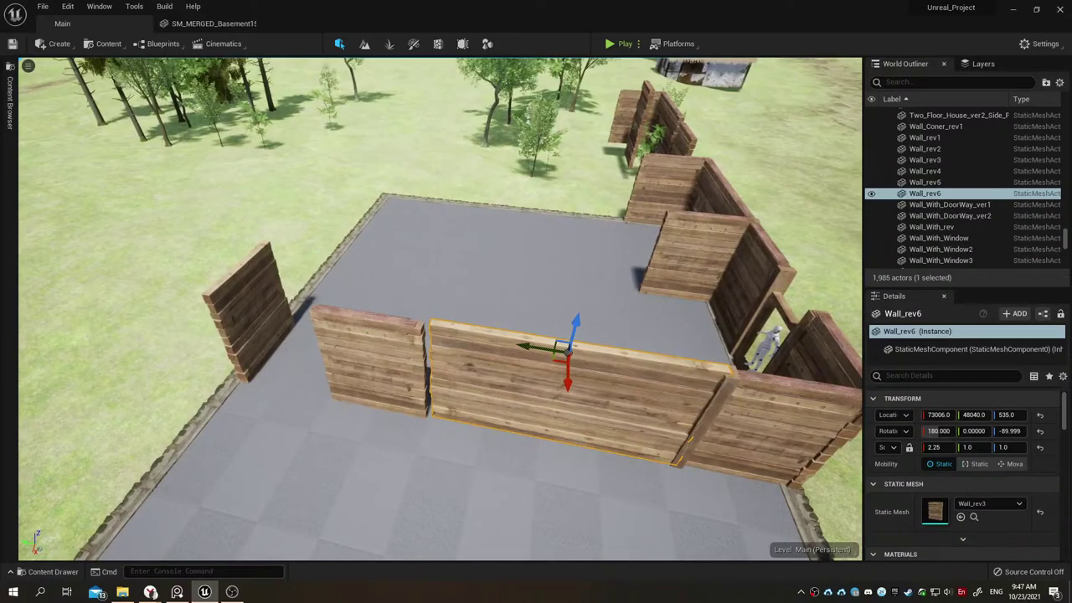
pyautogui.moveTo(765, 323); pyautogui.dragTo(765, 323, button='right')
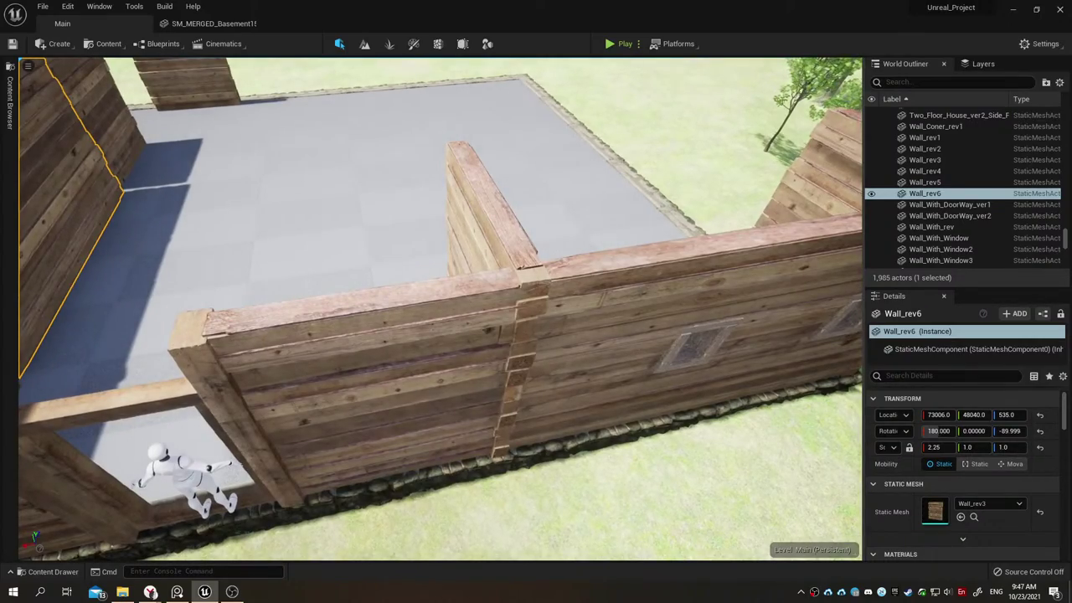
pyautogui.moveTo(266, 240); pyautogui.dragTo(266, 240, button='right')
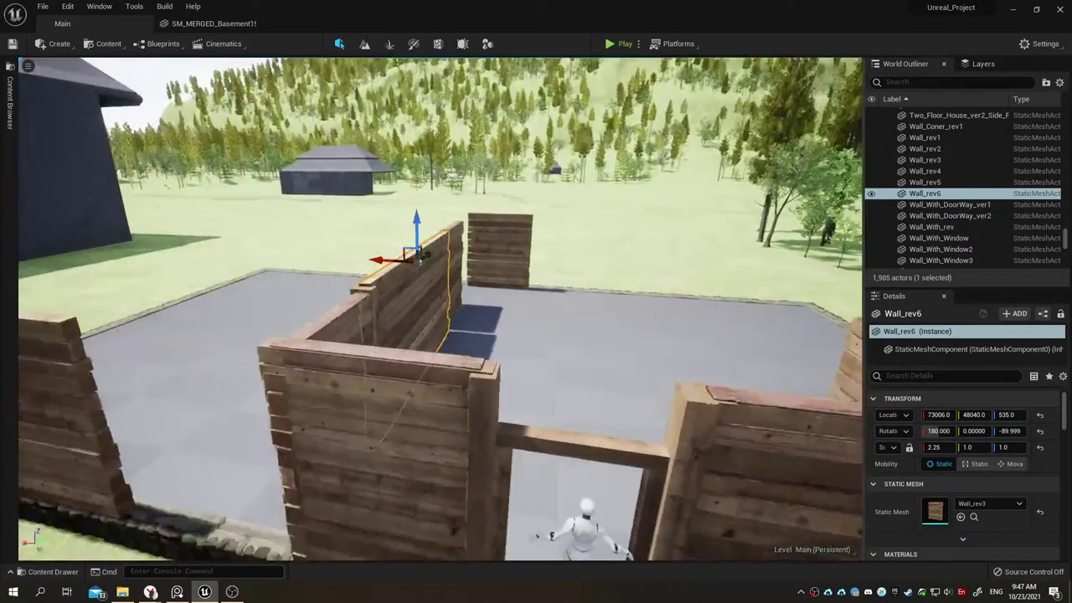
pyautogui.moveTo(414, 500); pyautogui.dragTo(414, 501, button='right')
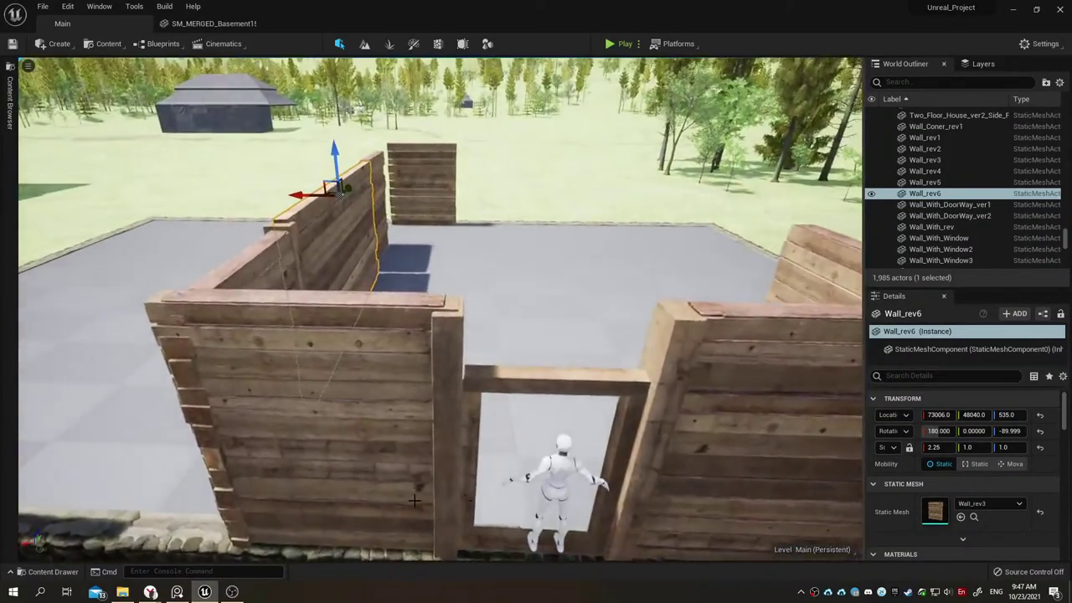
pyautogui.click(186, 591)
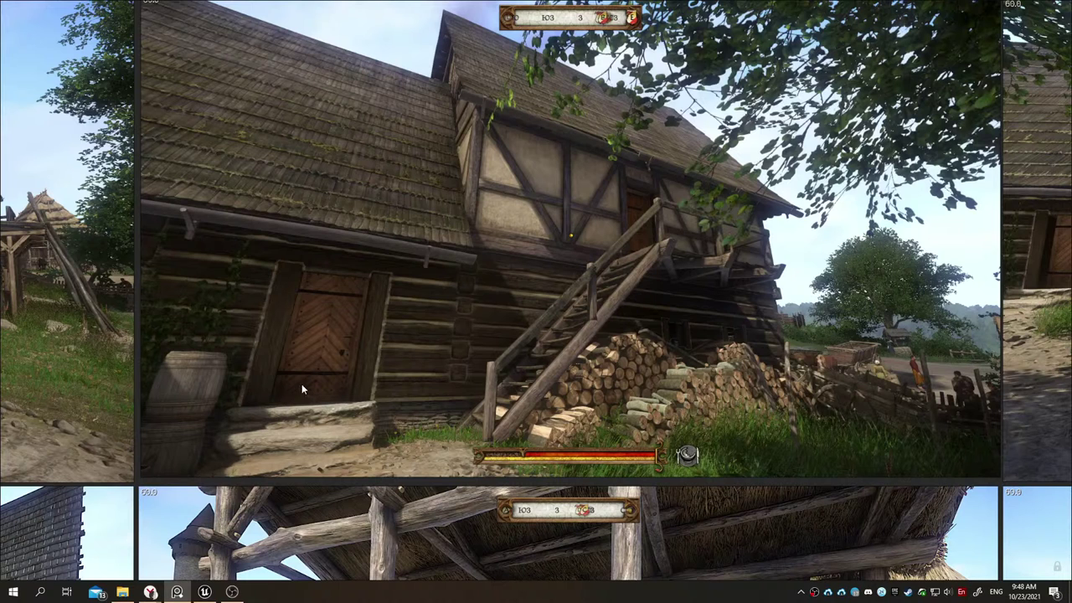
pyautogui.hotkey('alt', 'Tab')
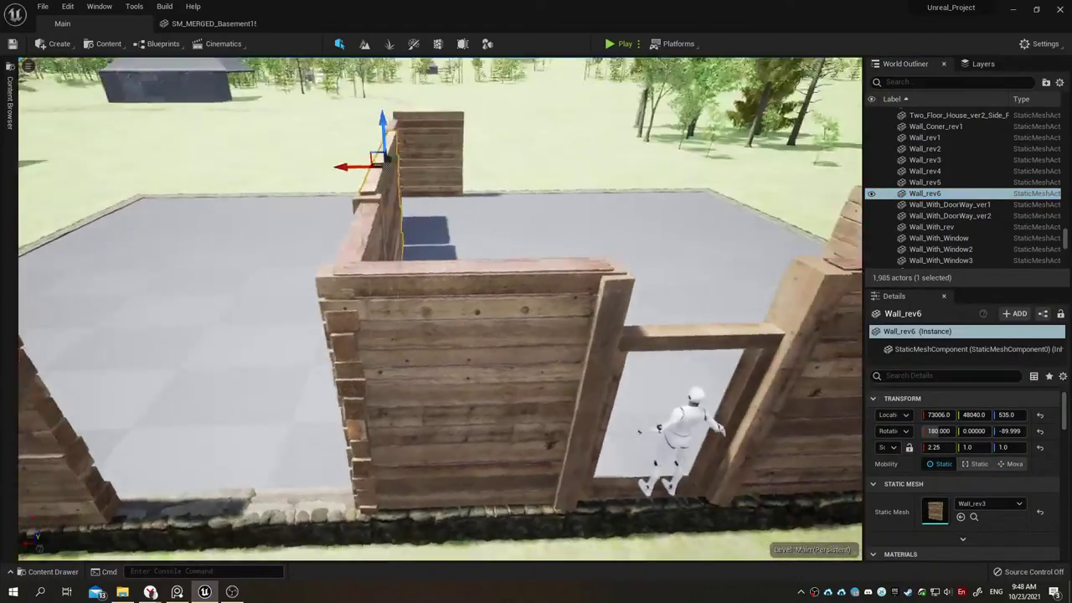
# Step: Select the left plank wall Wall_rev5 and frame it in the viewport
pyautogui.moveTo(411, 282); pyautogui.dragTo(411, 282, button='right')
pyautogui.hotkey('alt', 'Tab')
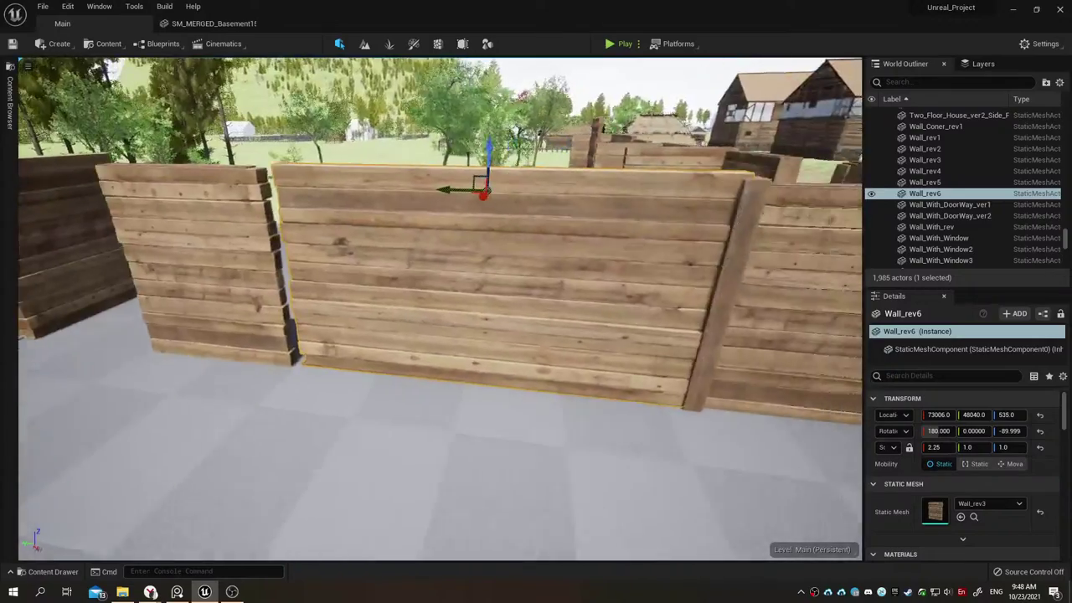
pyautogui.moveTo(362, 293); pyautogui.dragTo(361, 293, button='right')
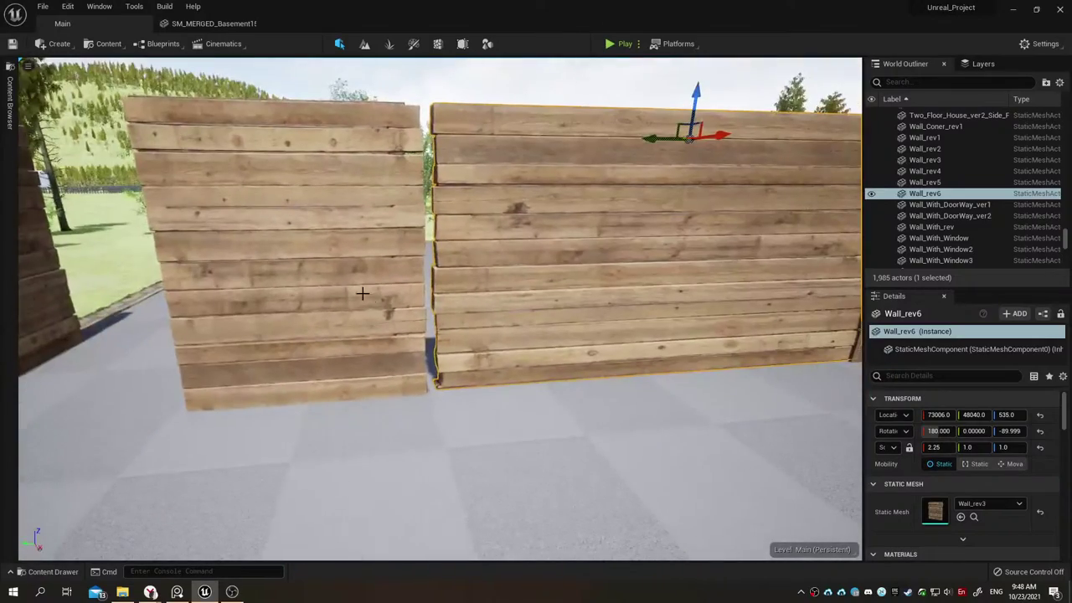
pyautogui.click(303, 282)
pyautogui.press('f')
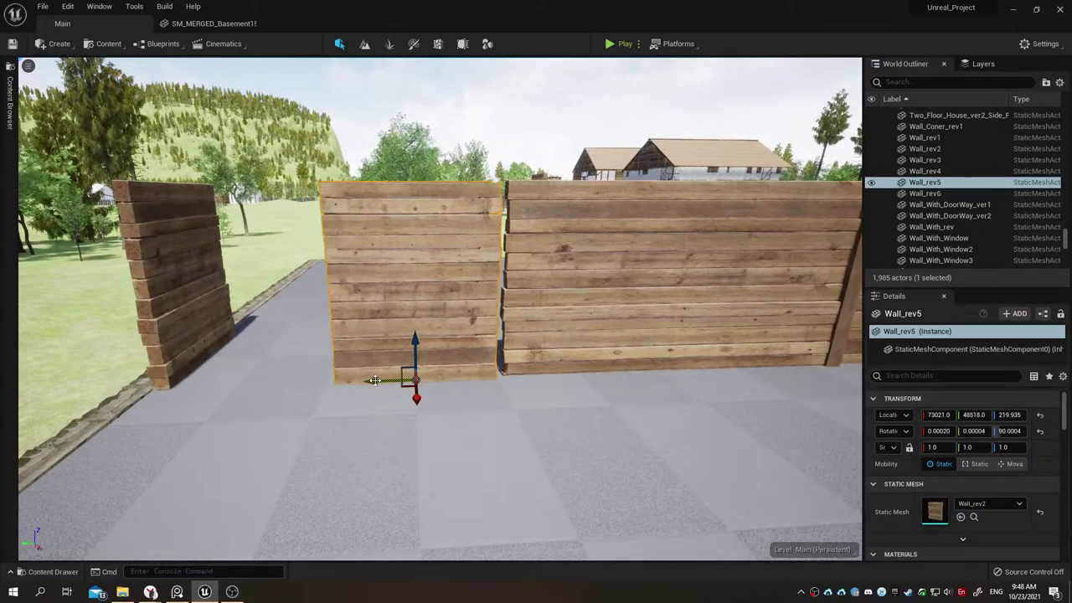
# Step: Rotate Wall_rev5 around its vertical axis to -90 degrees
pyautogui.moveTo(326, 358); pyautogui.dragTo(376, 363, button='right')
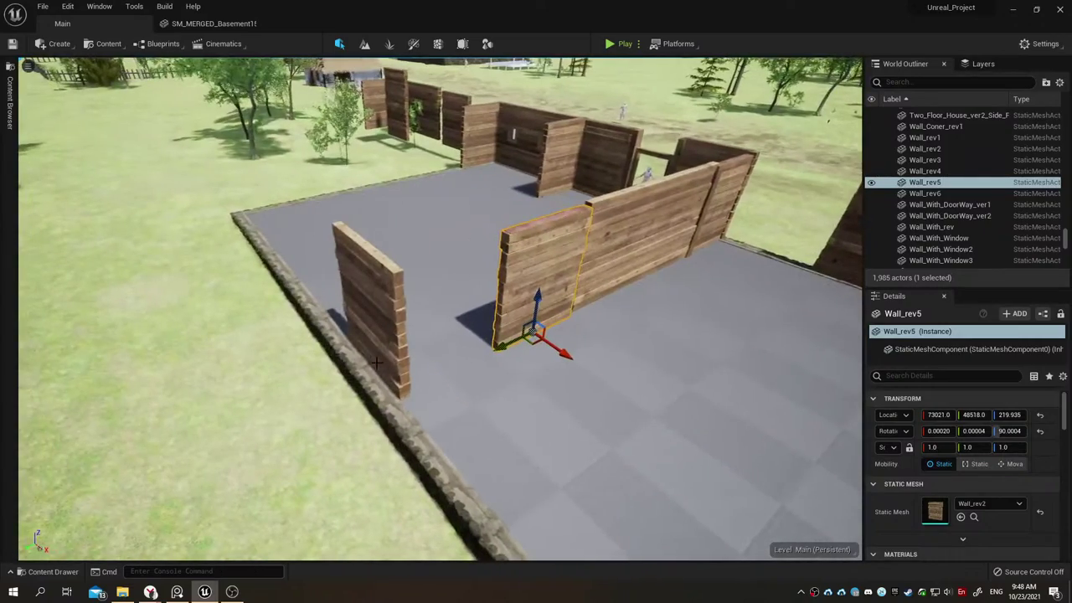
pyautogui.press('f')
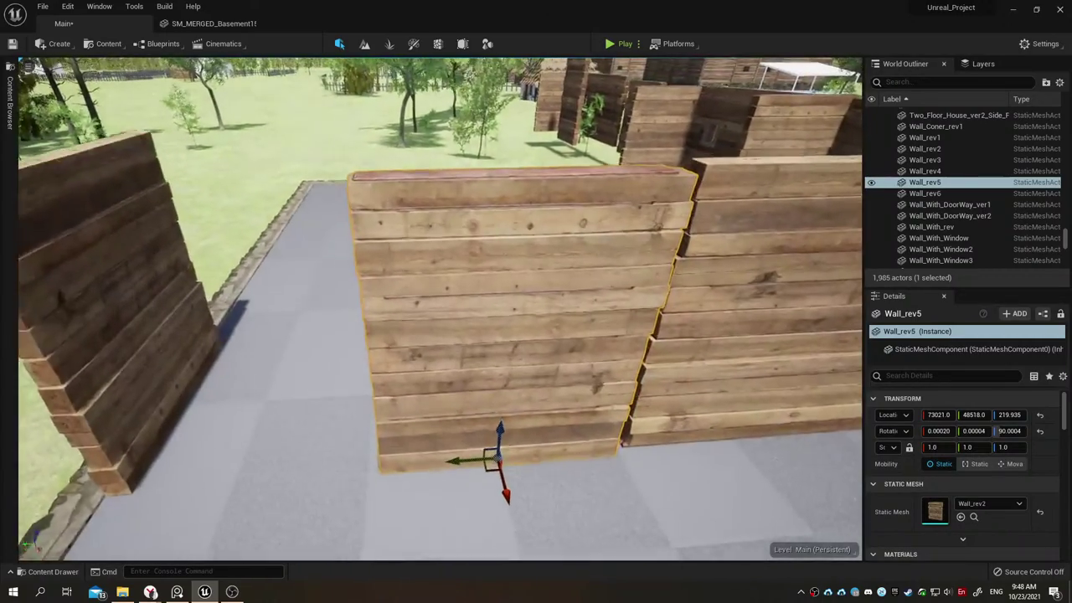
pyautogui.moveTo(503, 355); pyautogui.dragTo(503, 355, button='right')
pyautogui.press('e')
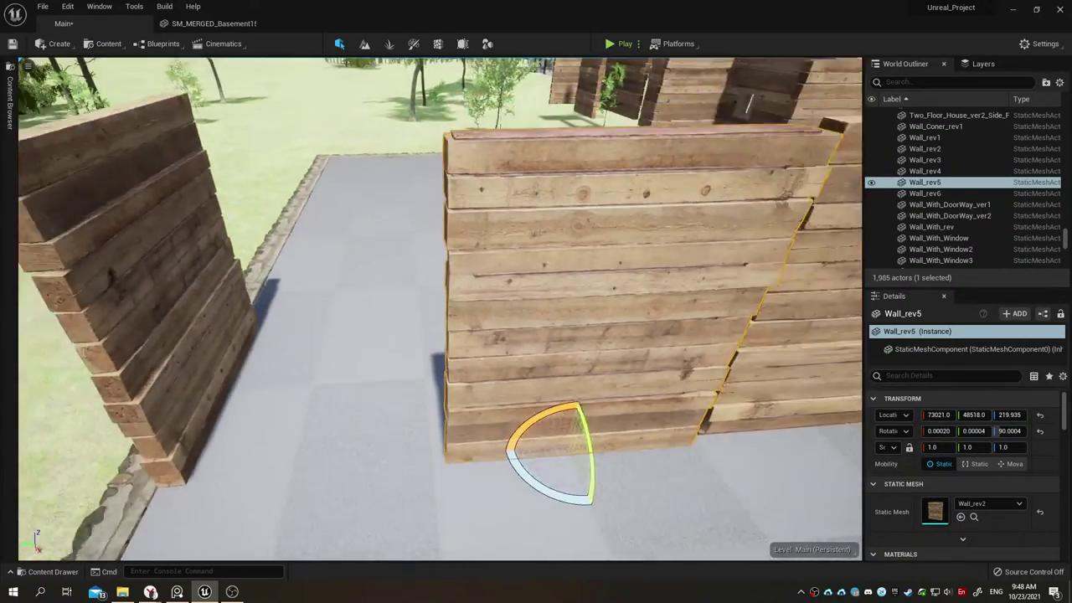
pyautogui.moveTo(509, 430); pyautogui.dragTo(549, 459)
pyautogui.moveTo(596, 424); pyautogui.dragTo(513, 367)
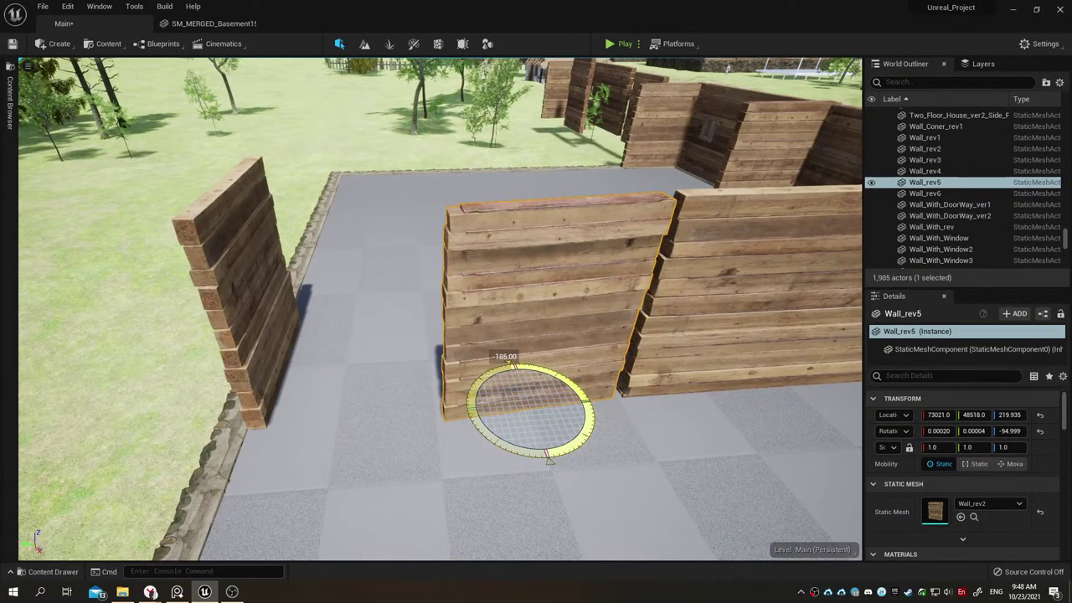
pyautogui.moveTo(512, 367); pyautogui.dragTo(485, 446)
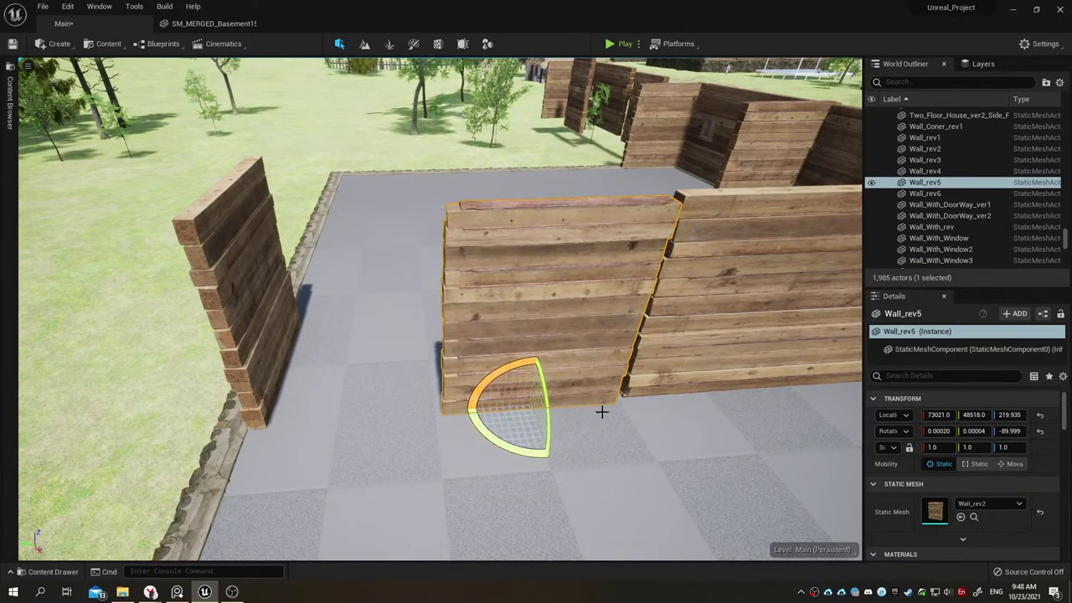
pyautogui.moveTo(601, 411); pyautogui.dragTo(601, 368)
# Step: Set Wall_rev5's Location Y to 48508, then slide it sideways to close the gap
pyautogui.press('w')
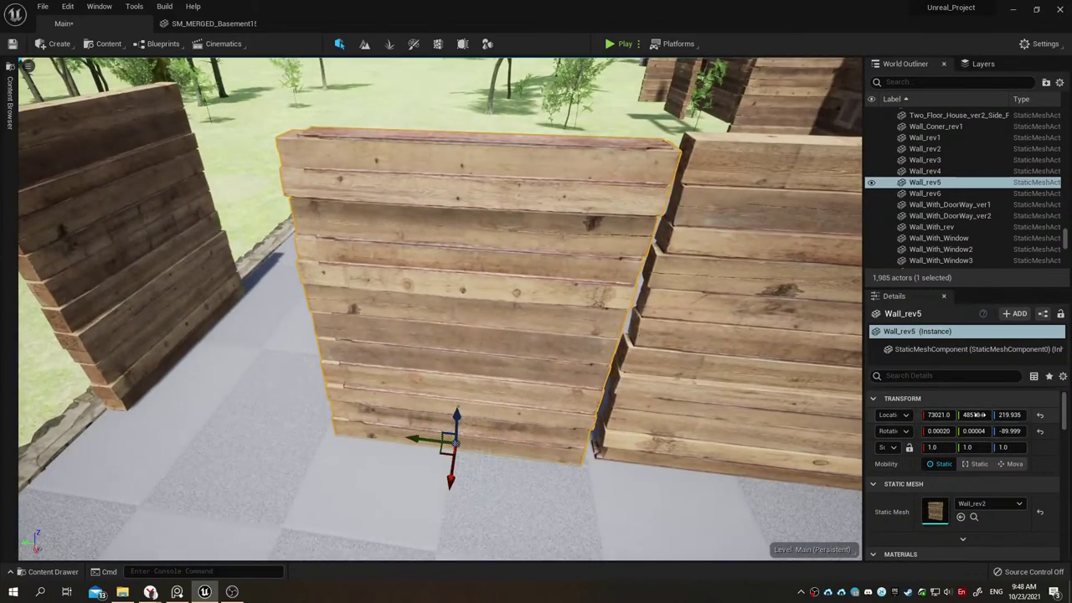
pyautogui.click(973, 415)
pyautogui.write('48508')
pyautogui.press('Return')
pyautogui.moveTo(973, 414); pyautogui.dragTo(937, 415)
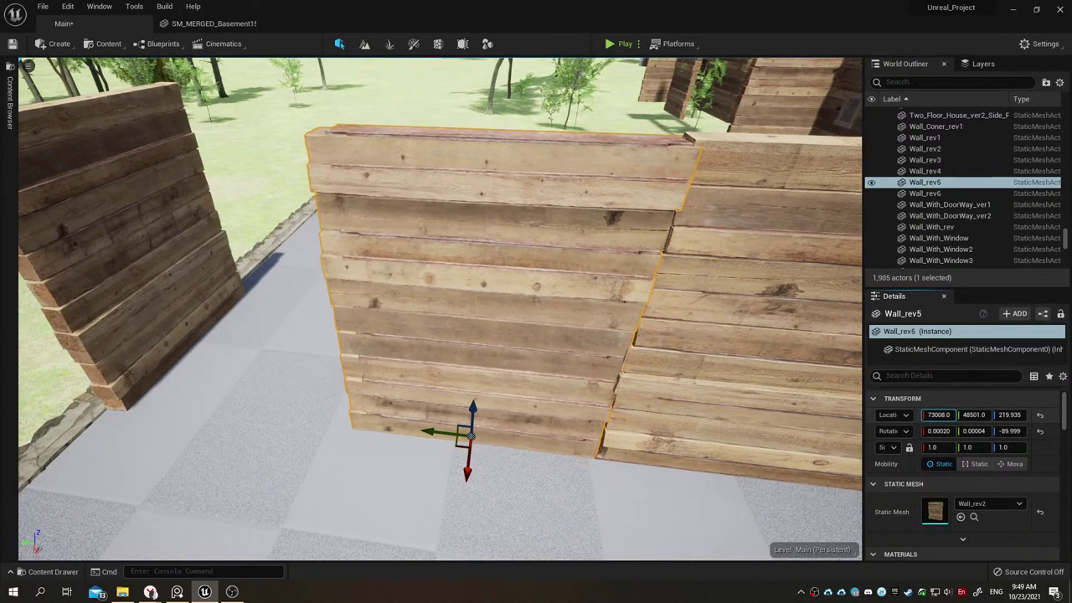
pyautogui.moveTo(726, 440); pyautogui.dragTo(726, 440, button='right')
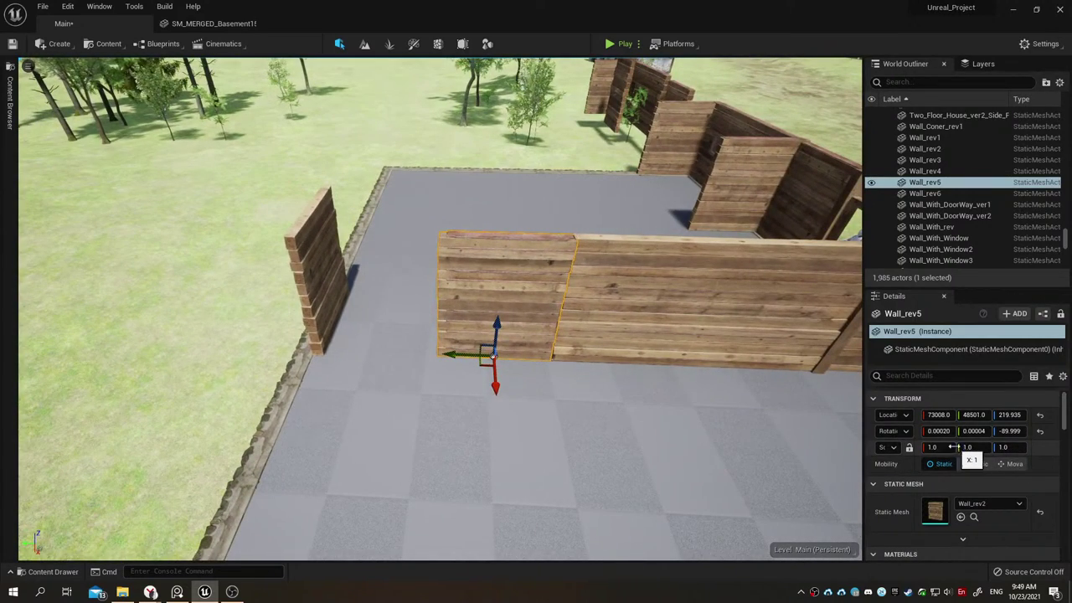
# Step: Stretch Wall_rev5 to 2.125 along X and slide it left to abut Wall_rev6
pyautogui.press('r')
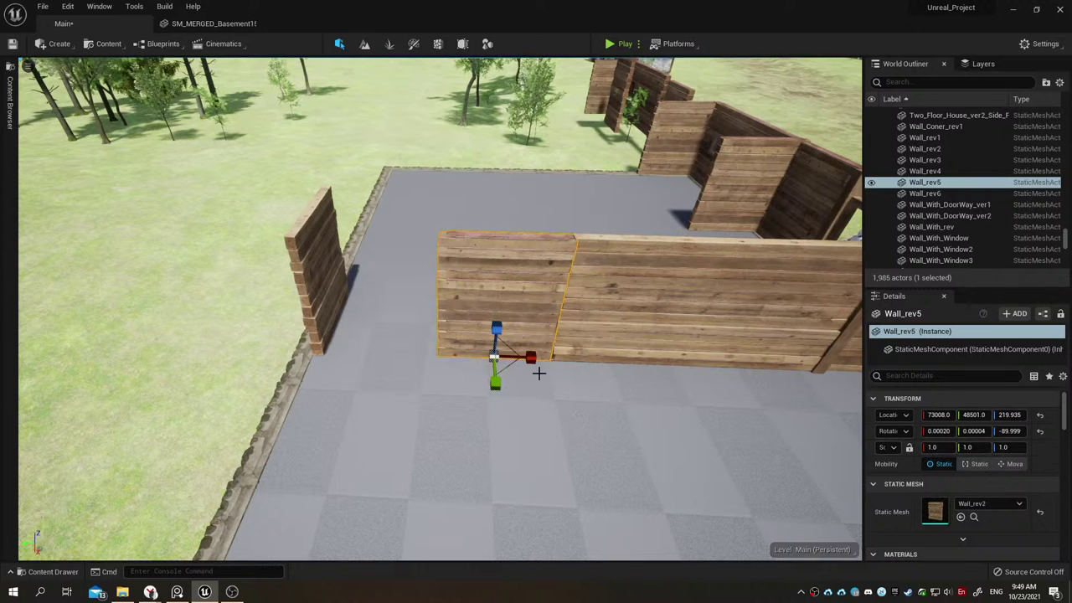
pyautogui.moveTo(530, 358); pyautogui.dragTo(531, 363)
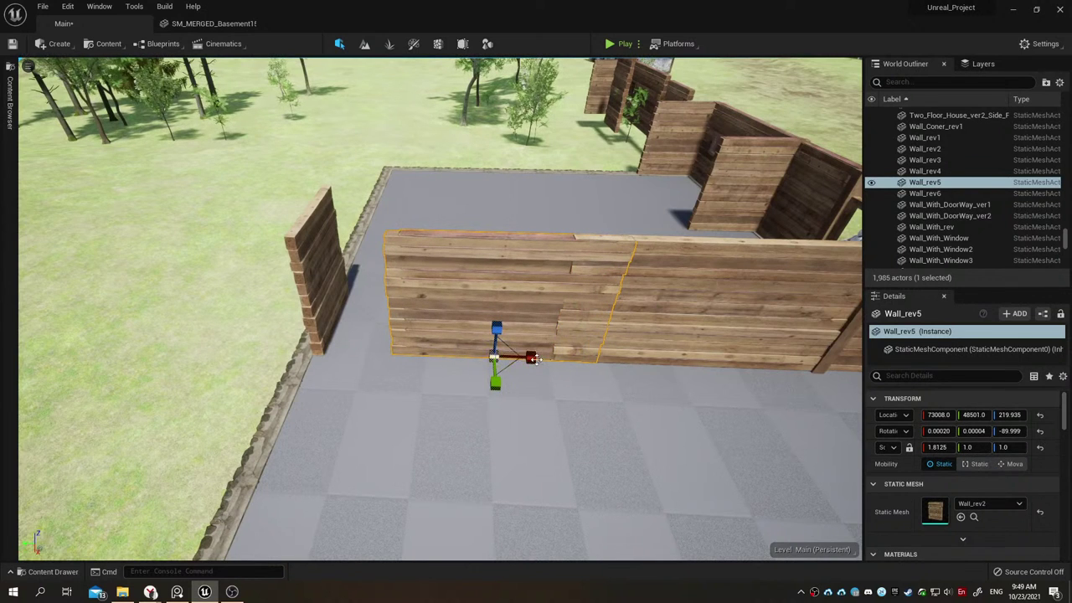
pyautogui.press('w')
pyautogui.moveTo(461, 356); pyautogui.dragTo(409, 353)
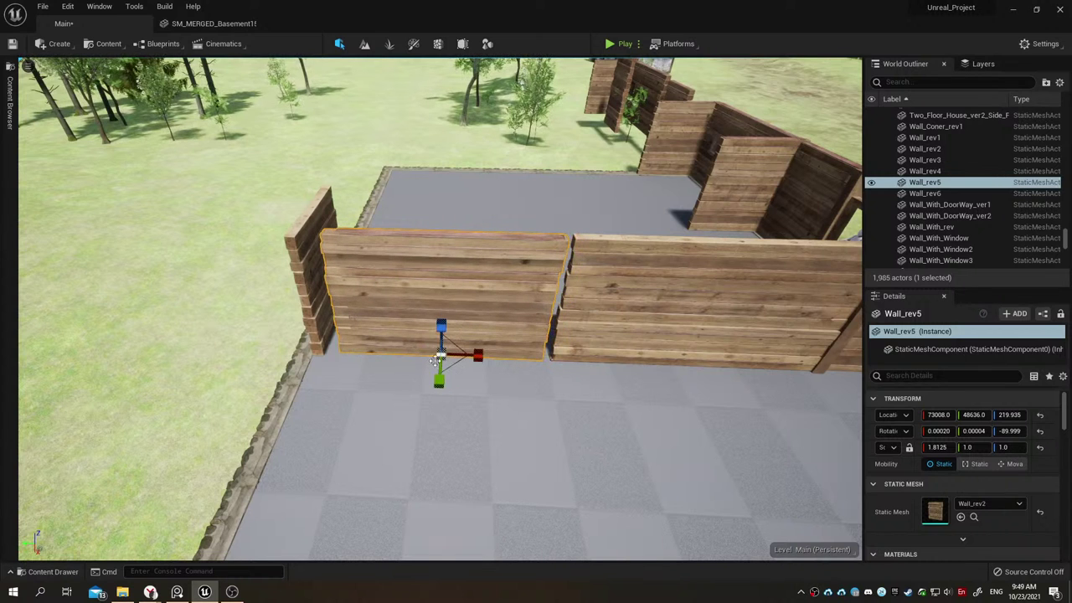
pyautogui.moveTo(473, 358); pyautogui.dragTo(481, 357)
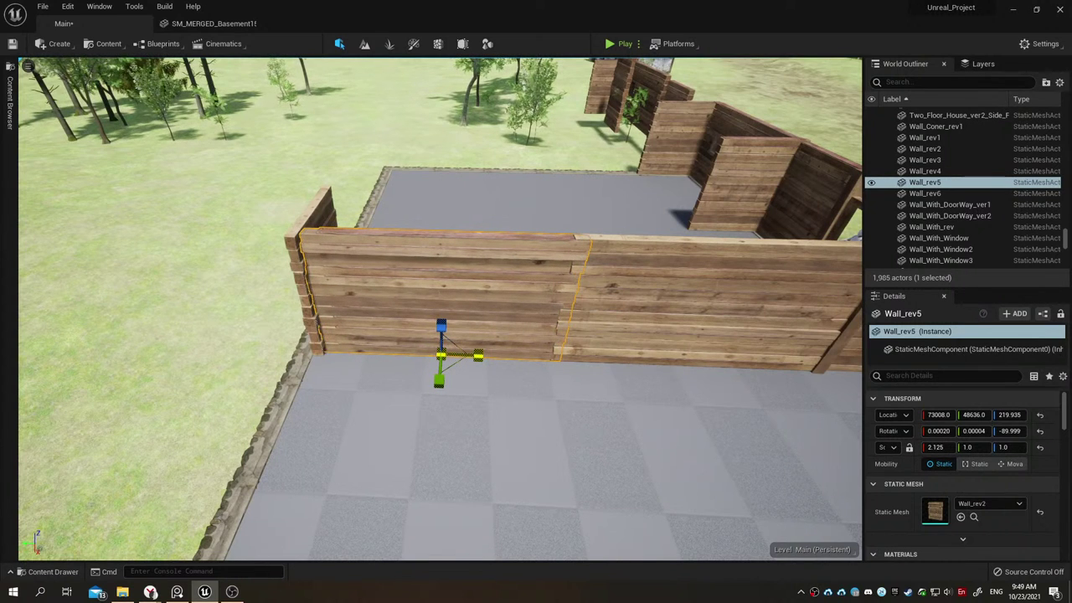
pyautogui.moveTo(480, 350); pyautogui.dragTo(469, 352, button='right')
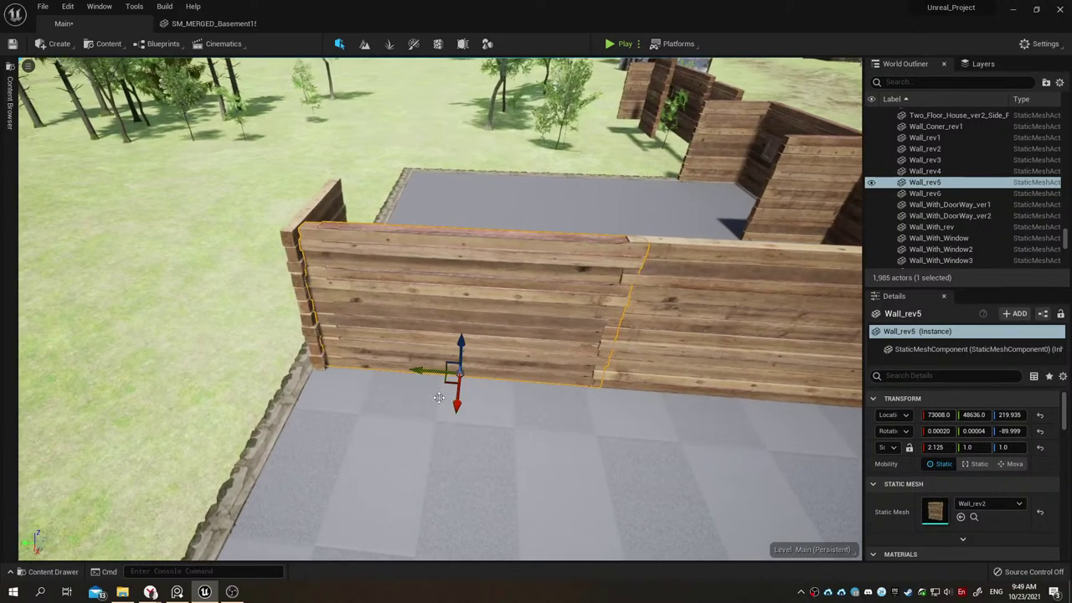
pyautogui.moveTo(425, 370); pyautogui.dragTo(407, 369)
pyautogui.moveTo(407, 370)
pyautogui.mouseDown(button='right')
pyautogui.moveTo(435, 352)
pyautogui.moveTo(368, 358)
pyautogui.moveTo(439, 358)
pyautogui.mouseUp(button='right')
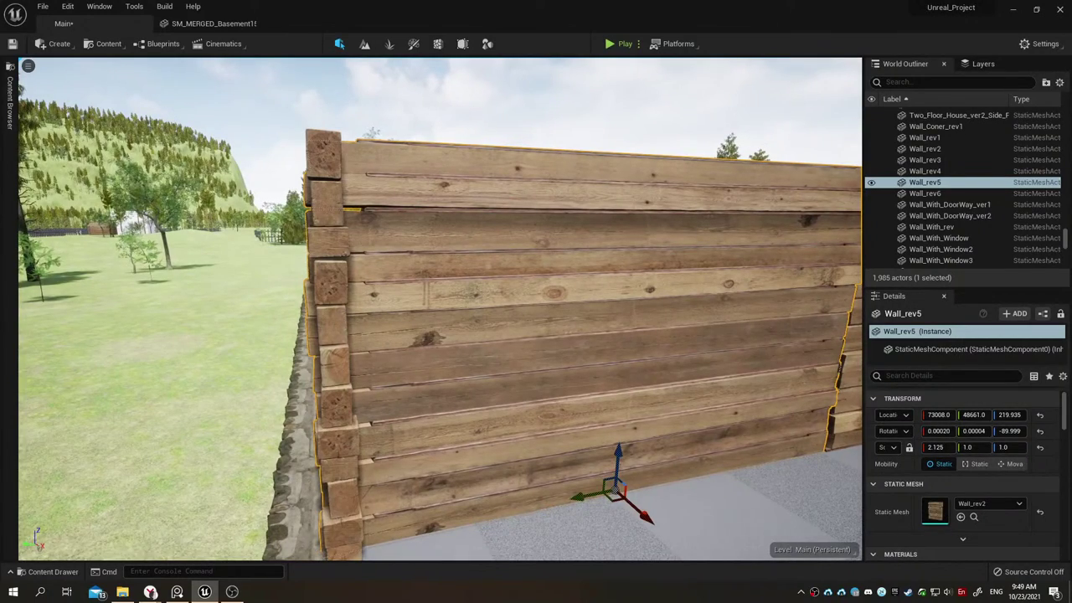
# Step: Shift Wall_rev4 and Wall_rev5 together along Y, leaving Wall_rev4 at Y 48970
pyautogui.moveTo(439, 358); pyautogui.dragTo(277, 420, button='right')
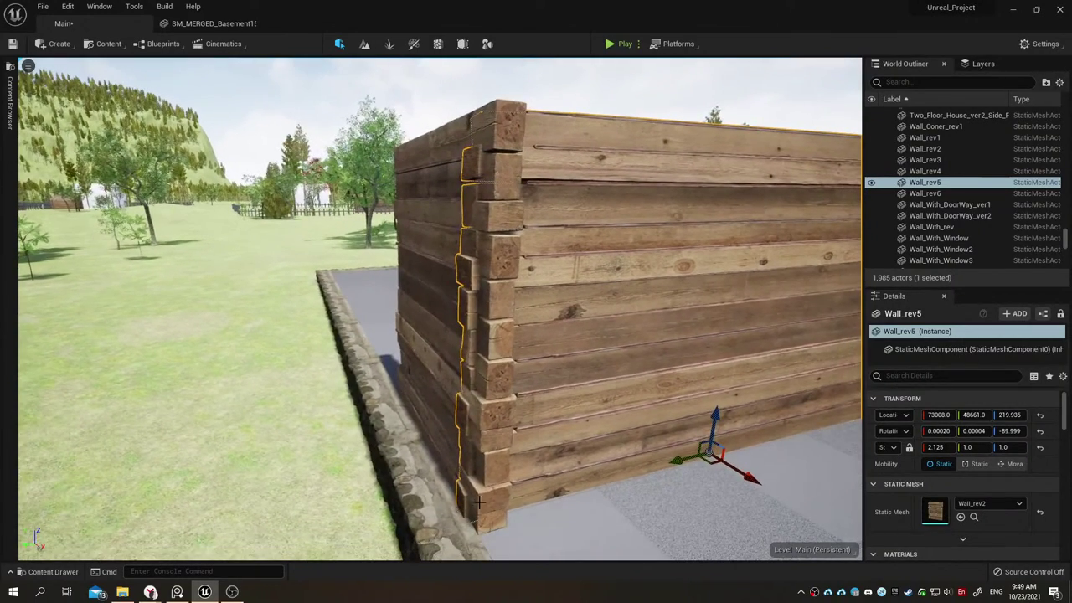
pyautogui.click(504, 434)
pyautogui.moveTo(503, 430)
pyautogui.mouseDown(button='right')
pyautogui.moveTo(552, 429)
pyautogui.moveTo(469, 430)
pyautogui.moveTo(502, 430)
pyautogui.mouseUp(button='right')
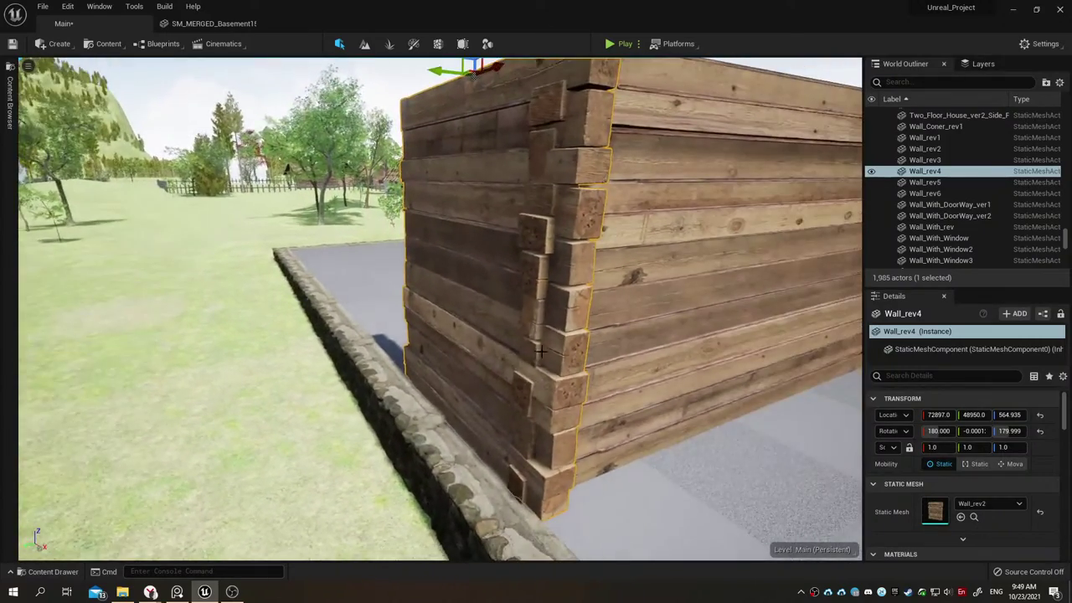
pyautogui.scroll(-3, 541, 351)
pyautogui.scroll(2, 609, 278)
pyautogui.keyDown('ctrl'); pyautogui.click(541, 168); pyautogui.keyUp('ctrl')
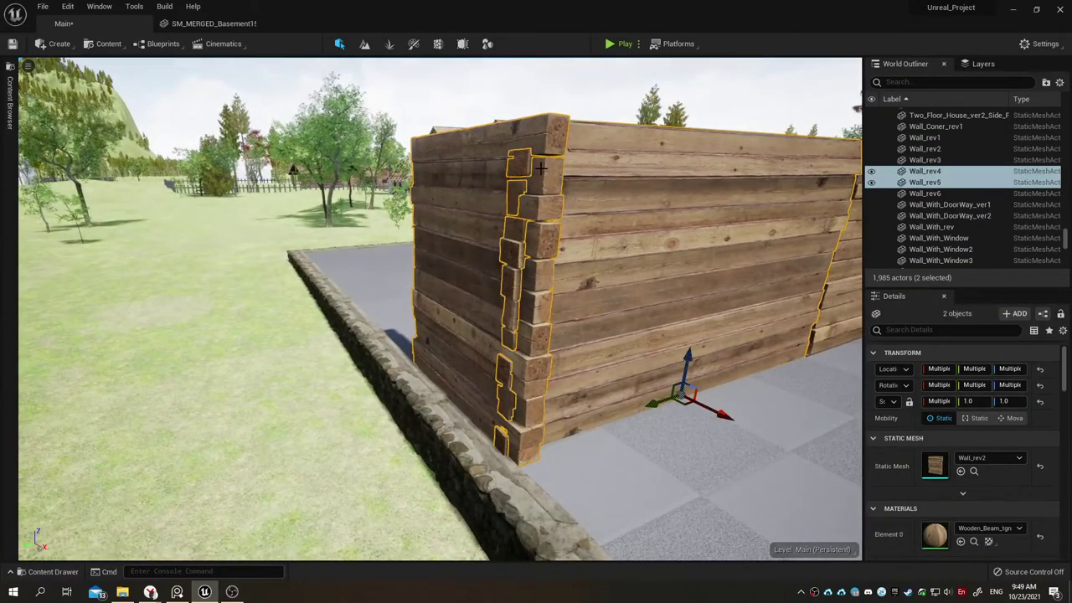
pyautogui.moveTo(661, 402); pyautogui.dragTo(652, 403)
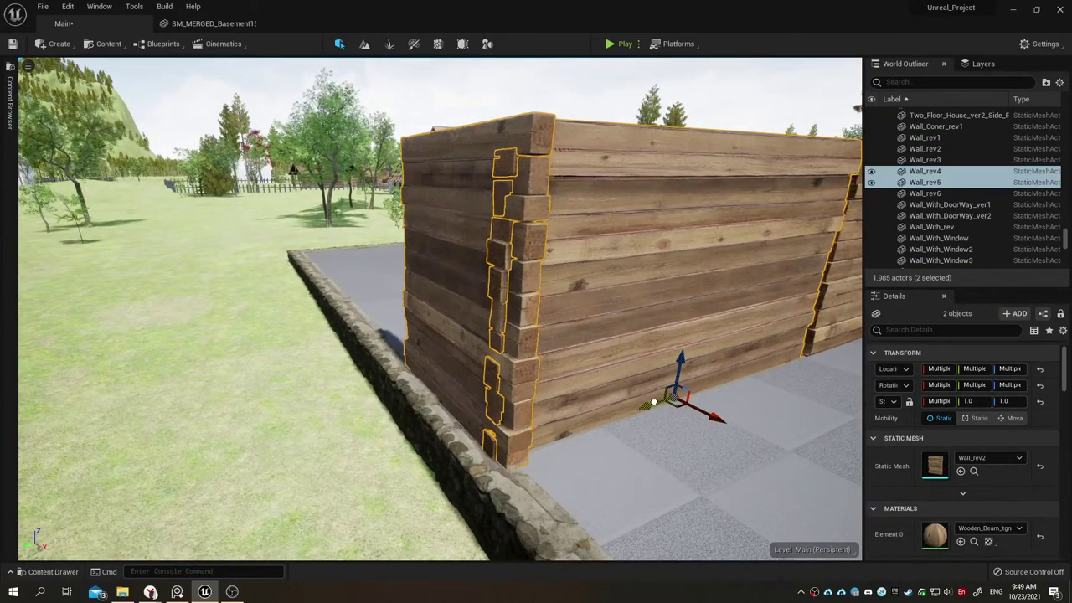
pyautogui.moveTo(470, 366); pyautogui.dragTo(445, 393, button='right')
pyautogui.click(470, 366)
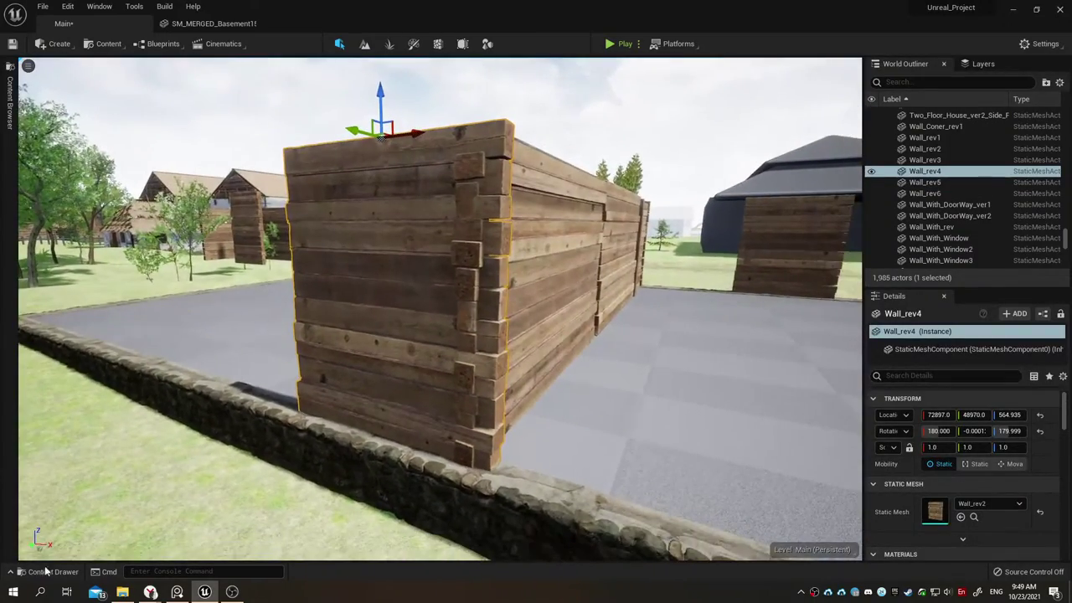
pyautogui.click(47, 571)
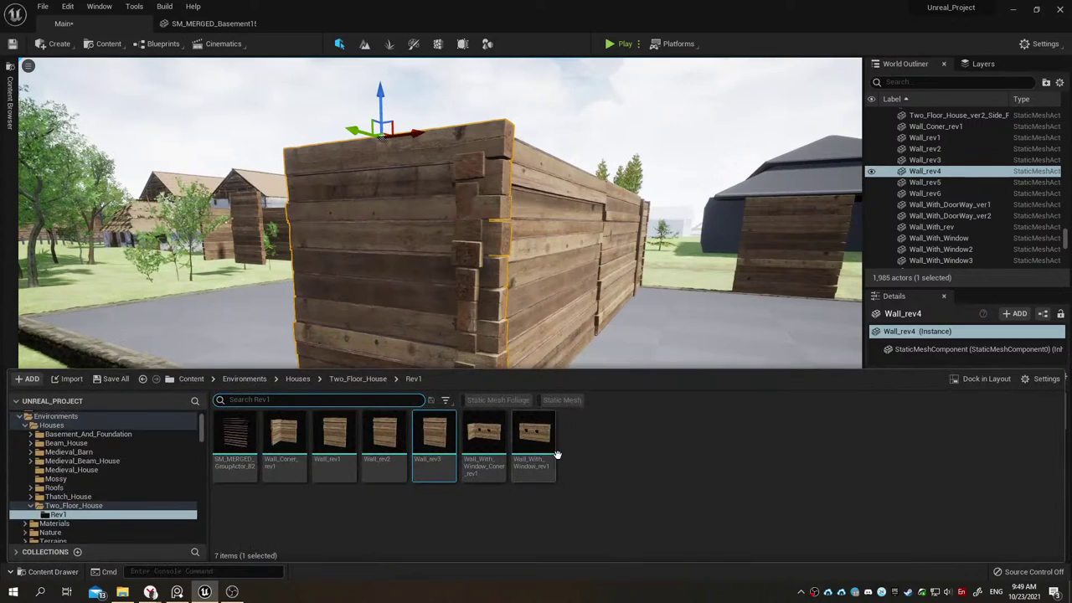
# Step: Place a Wall_With_Window_rev1 piece along the stone edge
pyautogui.moveTo(533, 434)
pyautogui.mouseDown()
pyautogui.moveTo(402, 348)
pyautogui.moveTo(233, 394)
pyautogui.mouseUp()
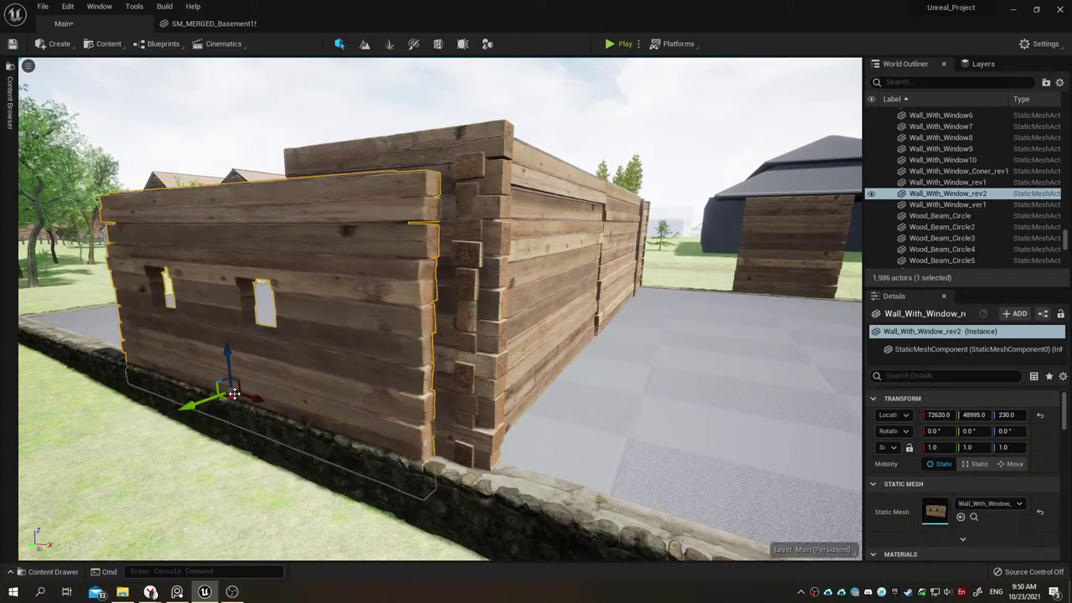
pyautogui.scroll(-3, 252, 393)
pyautogui.scroll(3, 469, 421)
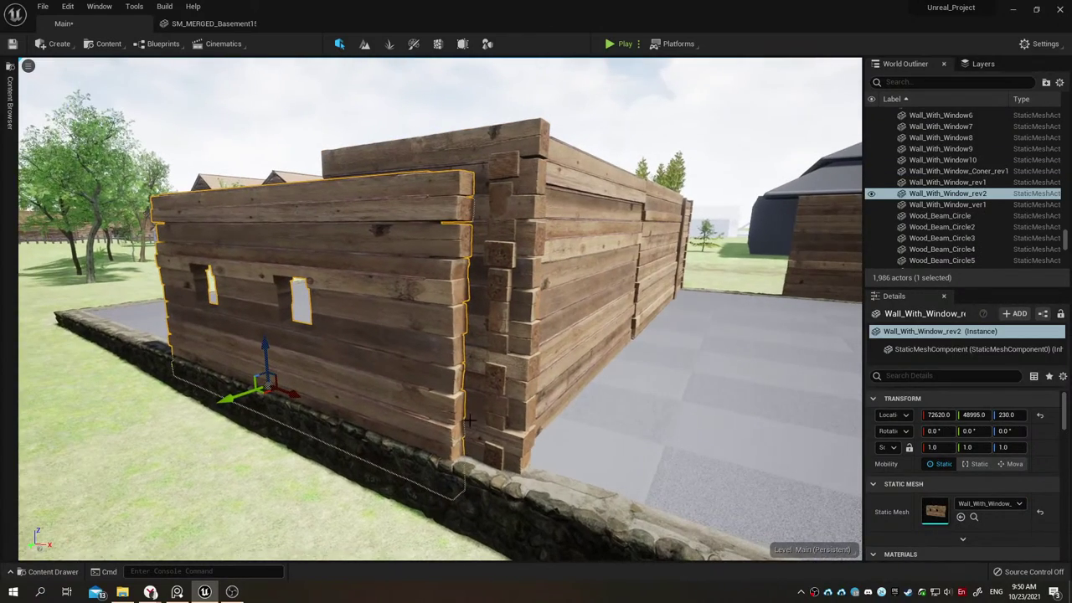
# Step: Stretch Wall_rev5's X scale to 2.1875 to close its seam
pyautogui.click(567, 339)
pyautogui.keyDown('alt'); pyautogui.moveTo(568, 339); pyautogui.dragTo(637, 335); pyautogui.keyUp('alt')
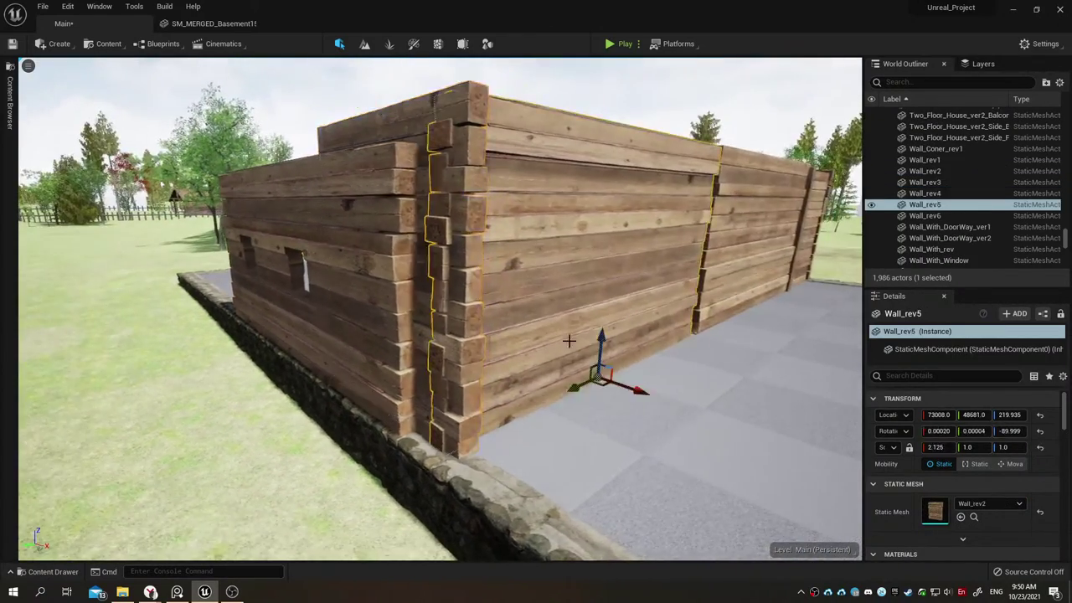
pyautogui.press('r')
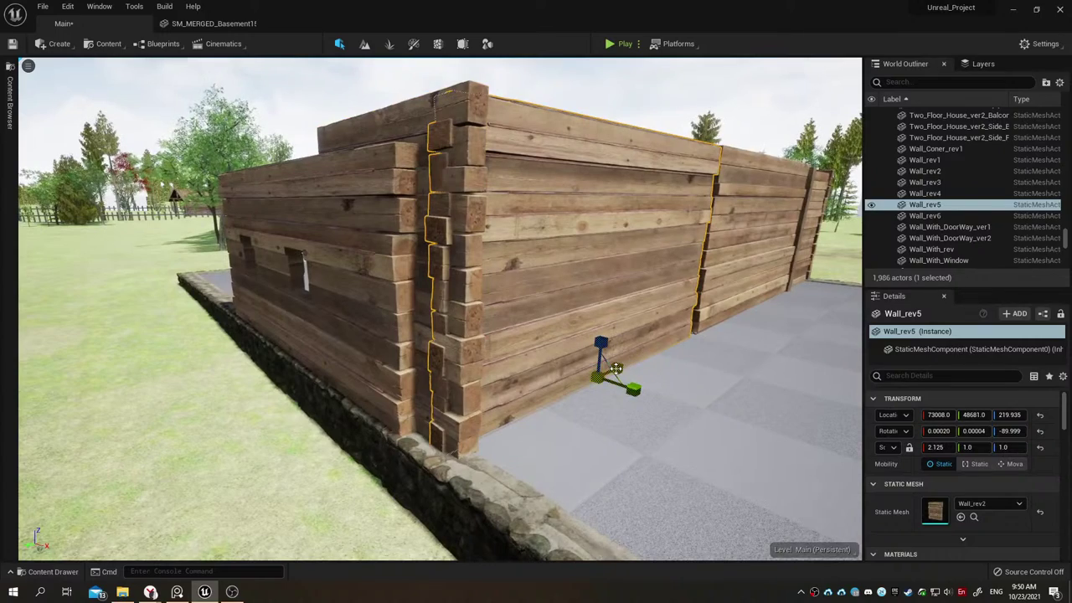
pyautogui.moveTo(615, 368); pyautogui.dragTo(616, 369)
pyautogui.moveTo(620, 344); pyautogui.dragTo(586, 352, button='right')
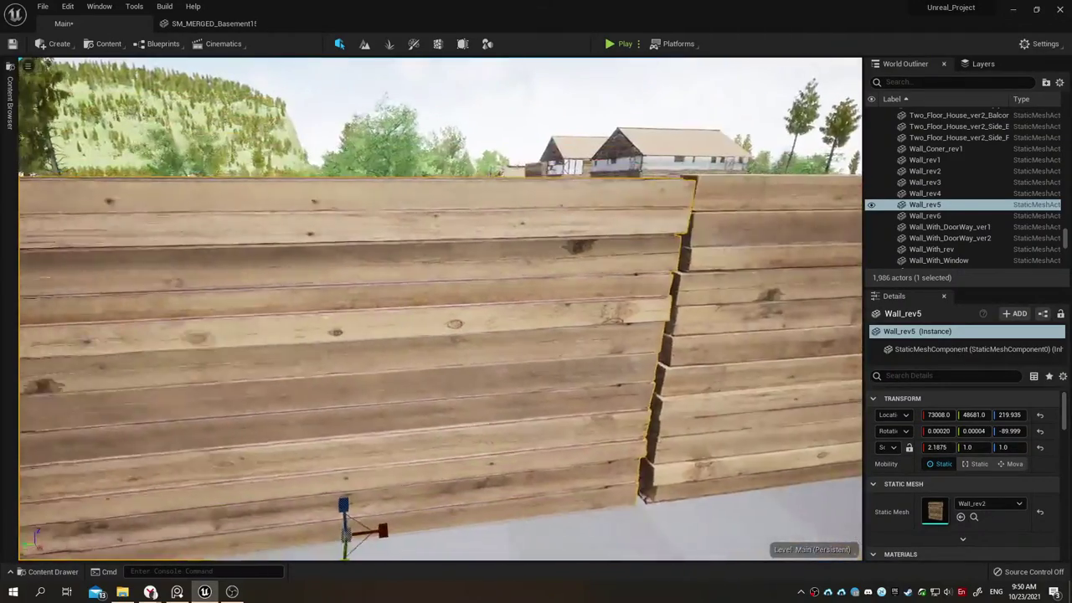
pyautogui.moveTo(798, 303); pyautogui.dragTo(798, 303, button='right')
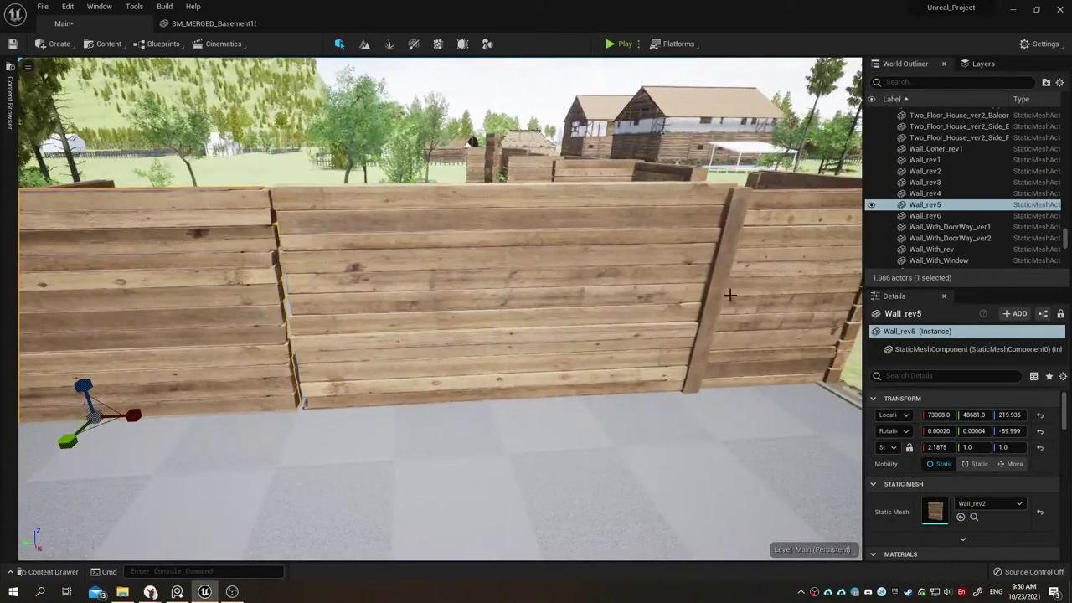
# Step: Rotate and slide the upright Wooden_Beam into line along the wall
pyautogui.click(712, 295)
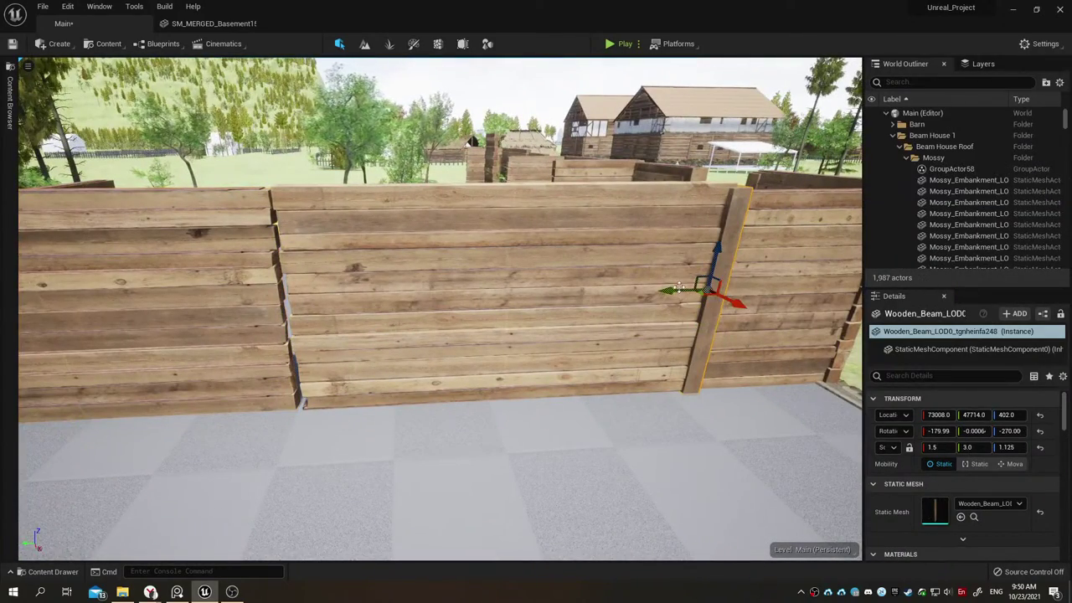
pyautogui.moveTo(680, 288)
pyautogui.mouseDown()
pyautogui.moveTo(243, 316)
pyautogui.moveTo(347, 302)
pyautogui.moveTo(305, 285)
pyautogui.mouseUp()
pyautogui.press('e')
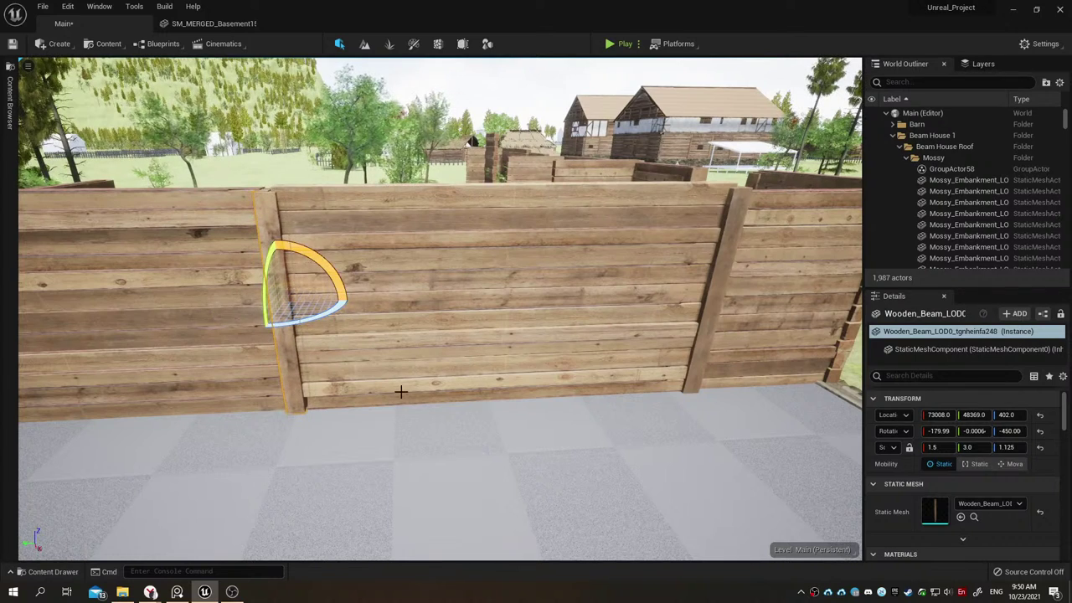
pyautogui.moveTo(394, 390); pyautogui.dragTo(388, 395, button='right')
pyautogui.press('w')
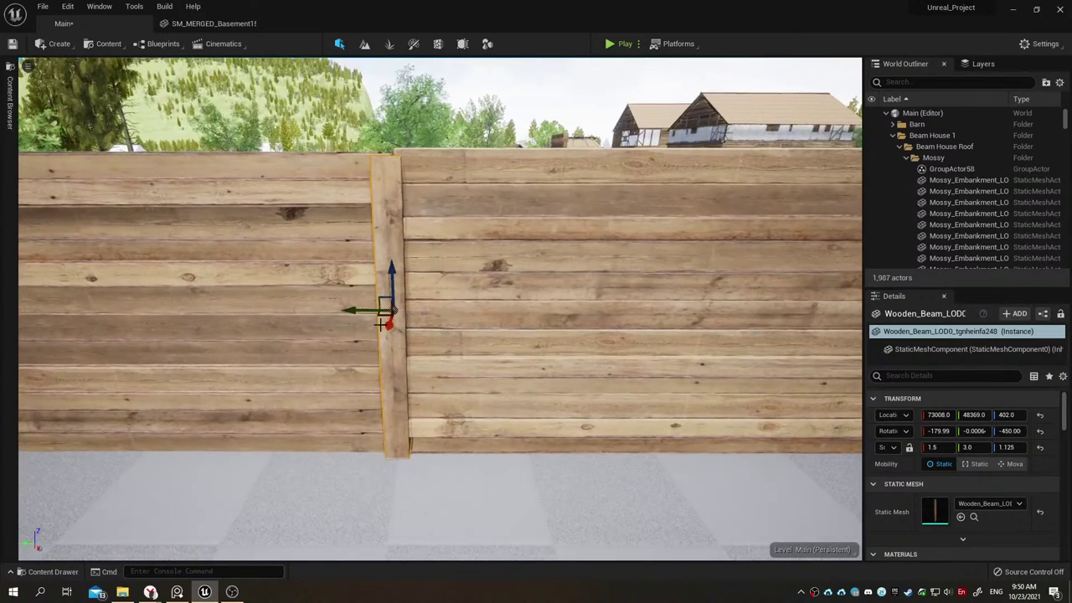
pyautogui.moveTo(354, 310); pyautogui.dragTo(359, 311)
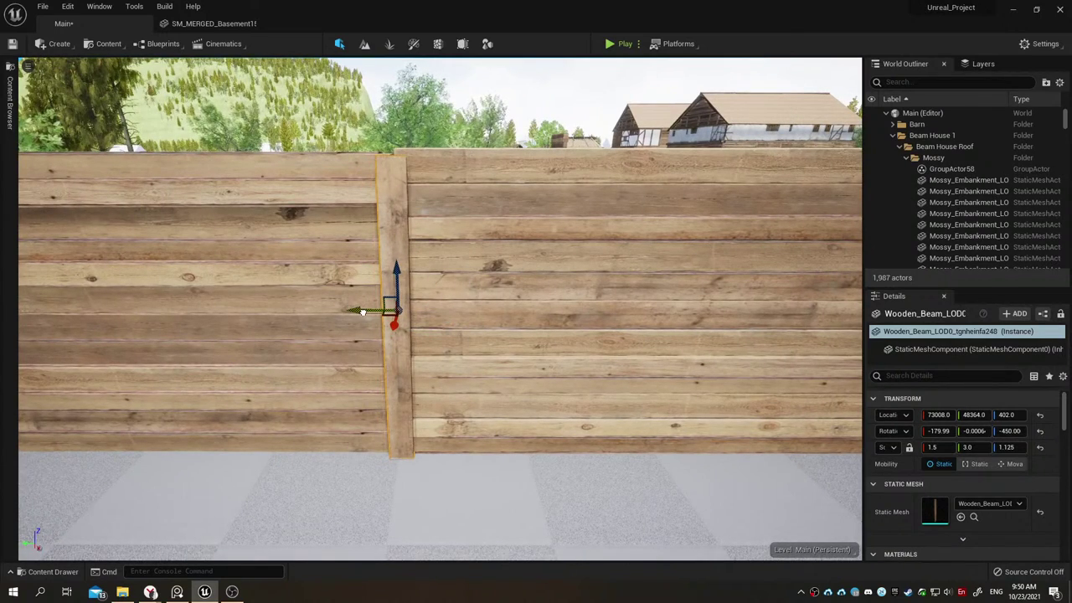
# Step: Undo the bad scale on Wall_rev5 and lengthen it to 2.2325 to close the corner seam
pyautogui.click(313, 366)
pyautogui.moveTo(313, 366); pyautogui.dragTo(318, 360, button='right')
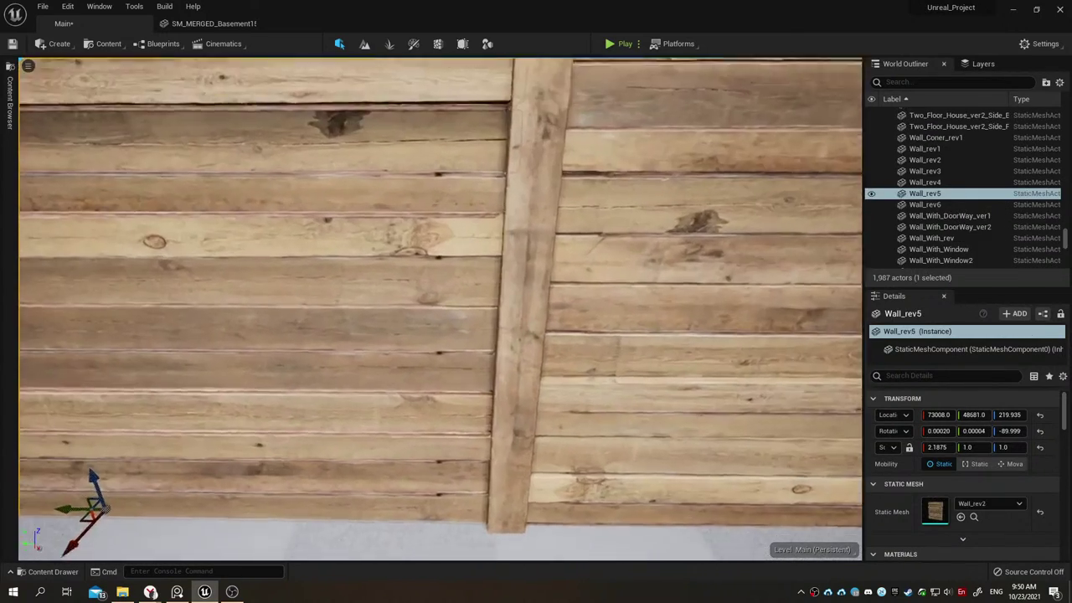
pyautogui.press('r')
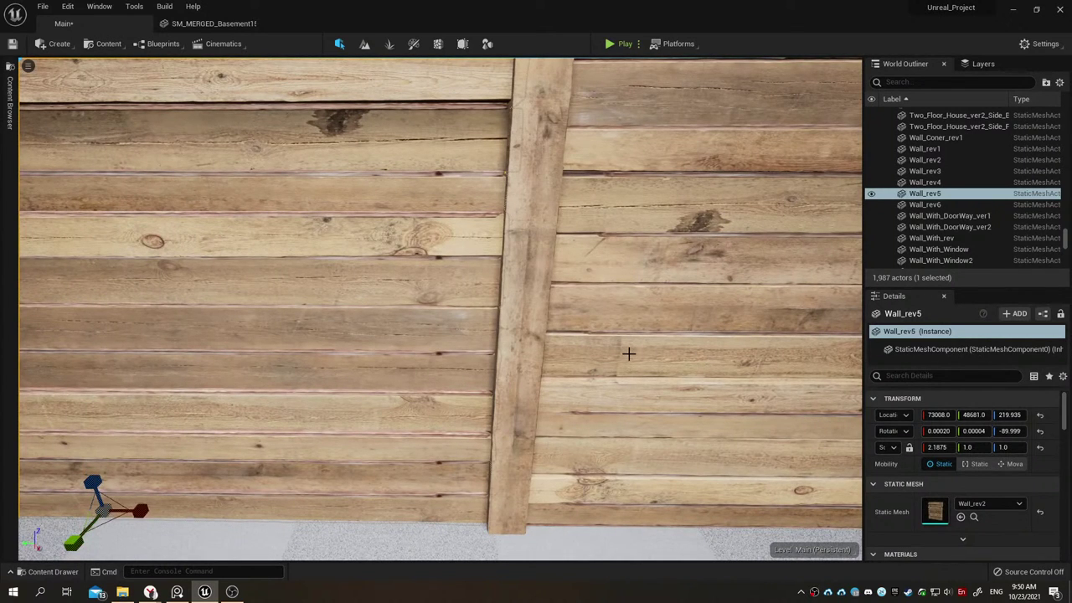
pyautogui.press('w')
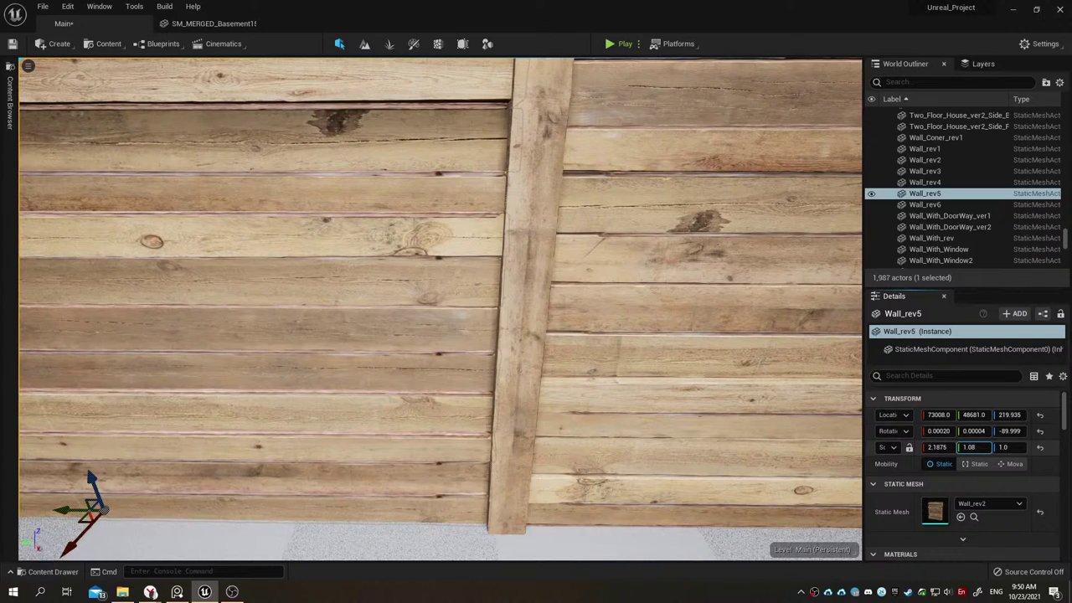
pyautogui.hotkey('ctrl', 'z')
pyautogui.hotkey('ctrl', 'z')
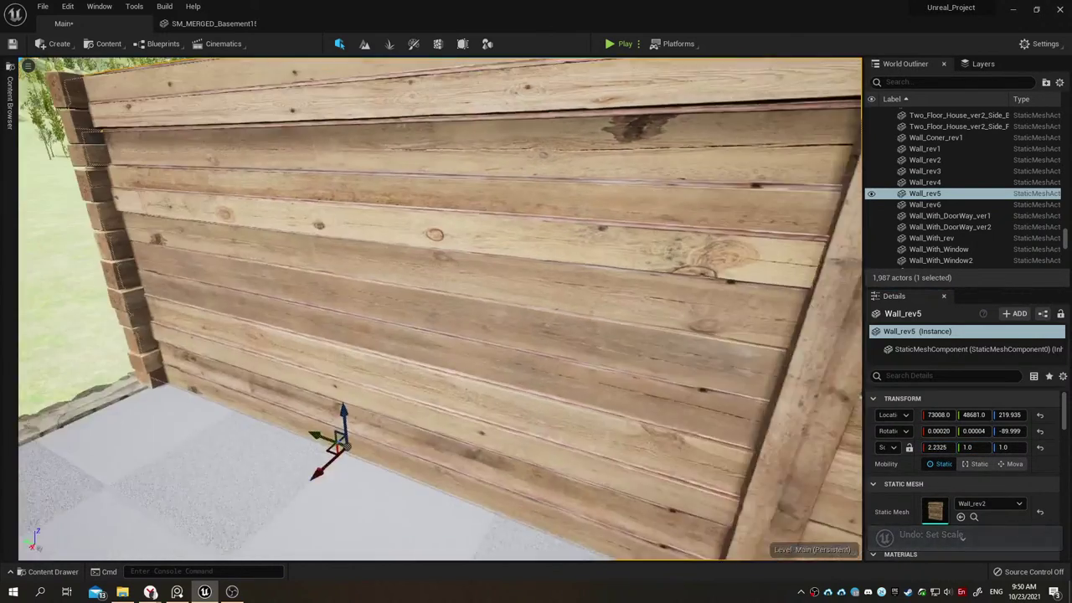
pyautogui.moveTo(440, 310)
pyautogui.mouseDown(button='right')
pyautogui.moveTo(393, 310)
pyautogui.moveTo(331, 347)
pyautogui.mouseUp(button='right')
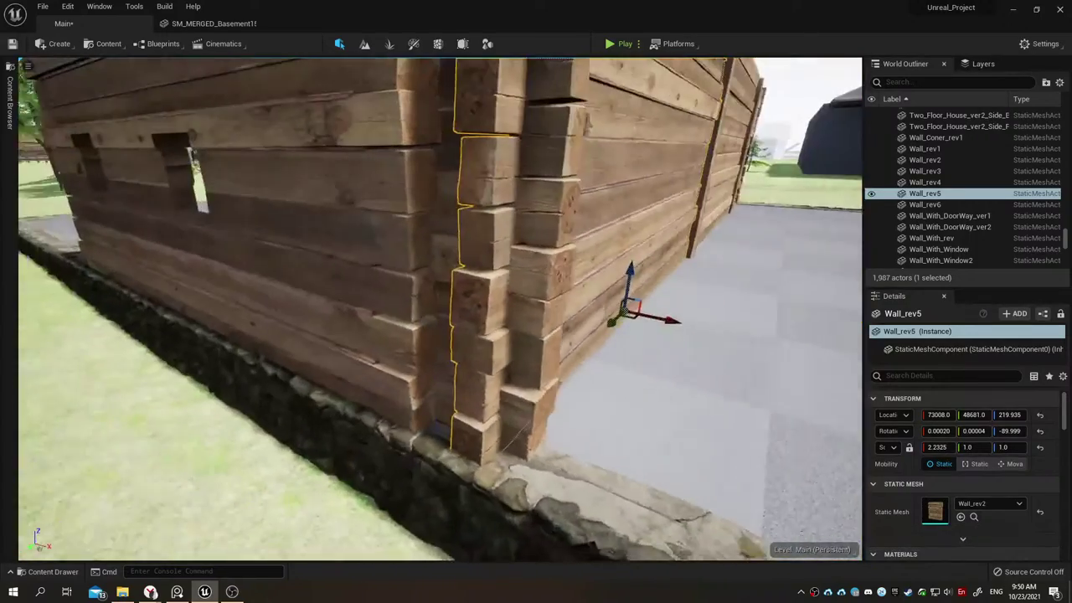
# Step: Slide Wall_rev4 left along X toward the wall's end
pyautogui.click(502, 355)
pyautogui.moveTo(502, 355); pyautogui.dragTo(555, 122, button='right')
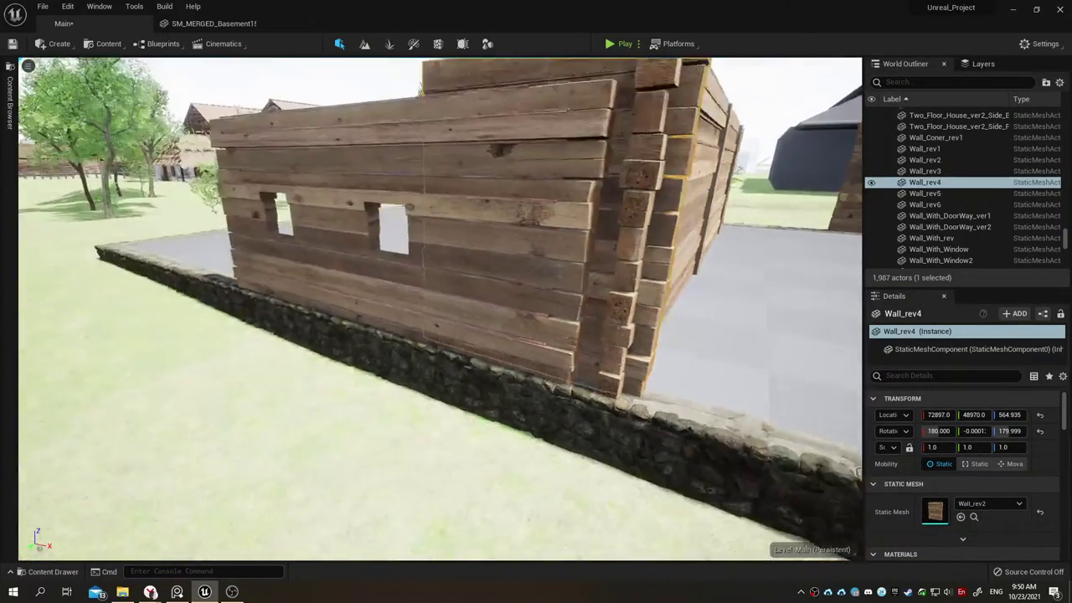
pyautogui.moveTo(555, 122); pyautogui.dragTo(305, 170)
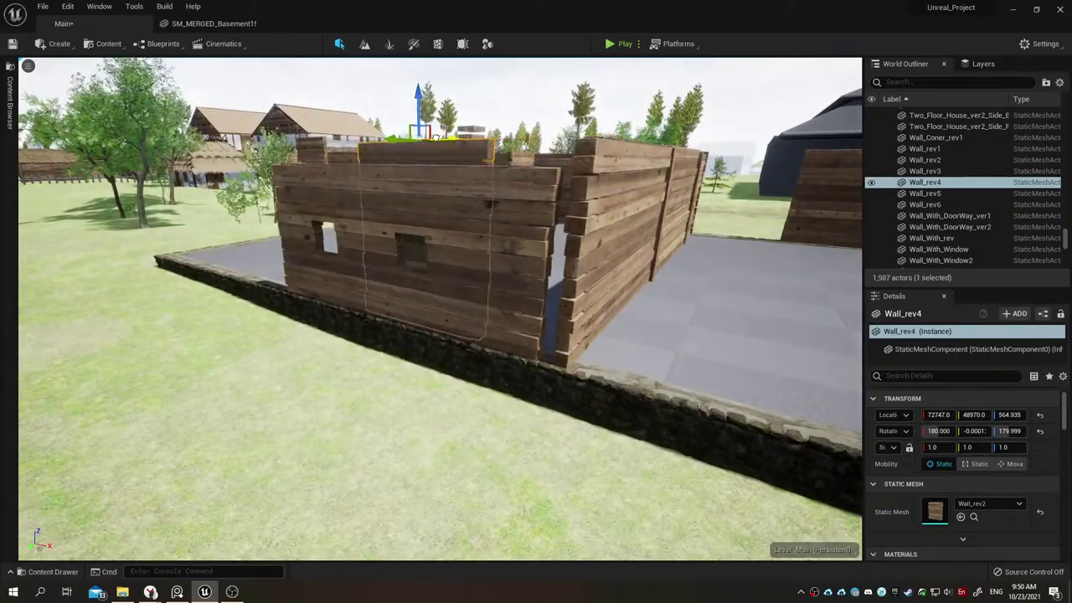
# Step: Raise Wall_With_Window_rev2 to Z 270 and realign it to X 72610
pyautogui.click(305, 171)
pyautogui.moveTo(305, 171); pyautogui.dragTo(217, 285, button='right')
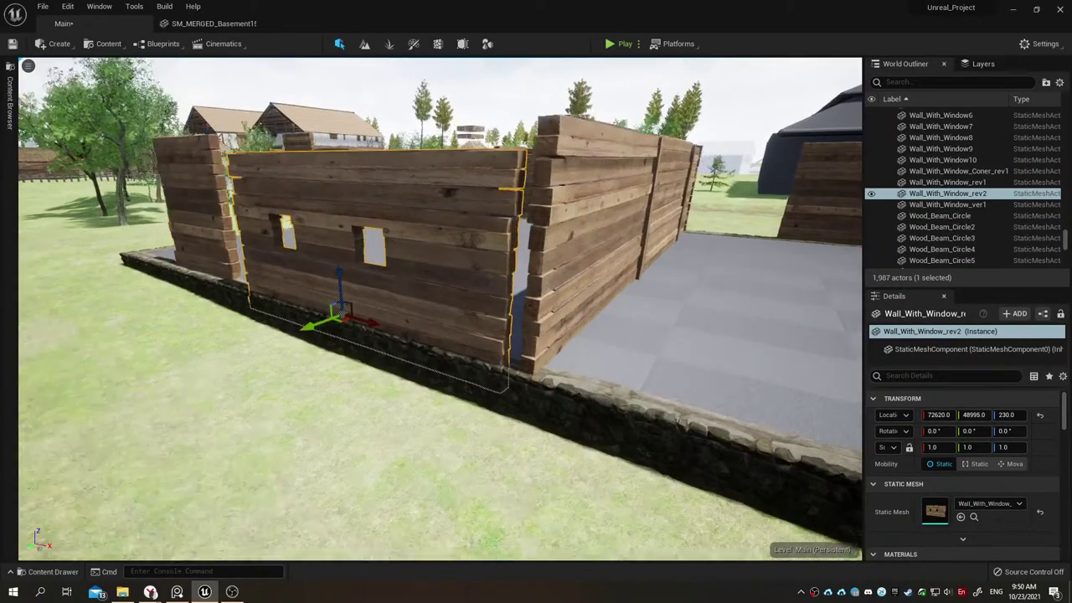
pyautogui.moveTo(232, 283); pyautogui.dragTo(227, 243)
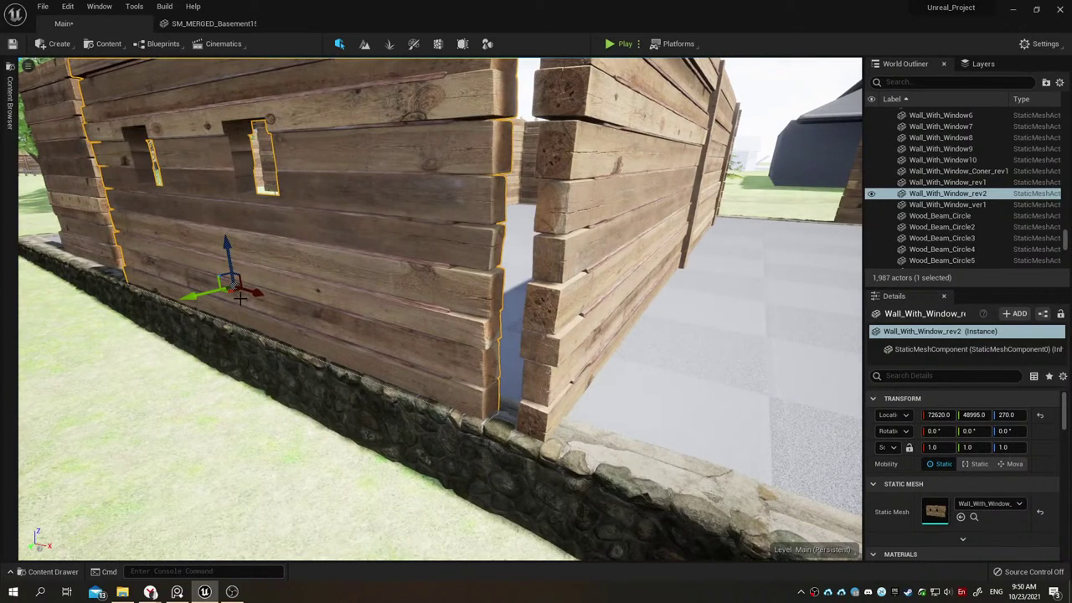
pyautogui.moveTo(257, 290)
pyautogui.mouseDown()
pyautogui.moveTo(281, 297)
pyautogui.moveTo(229, 301)
pyautogui.mouseUp()
pyautogui.moveTo(228, 301); pyautogui.dragTo(193, 302, button='right')
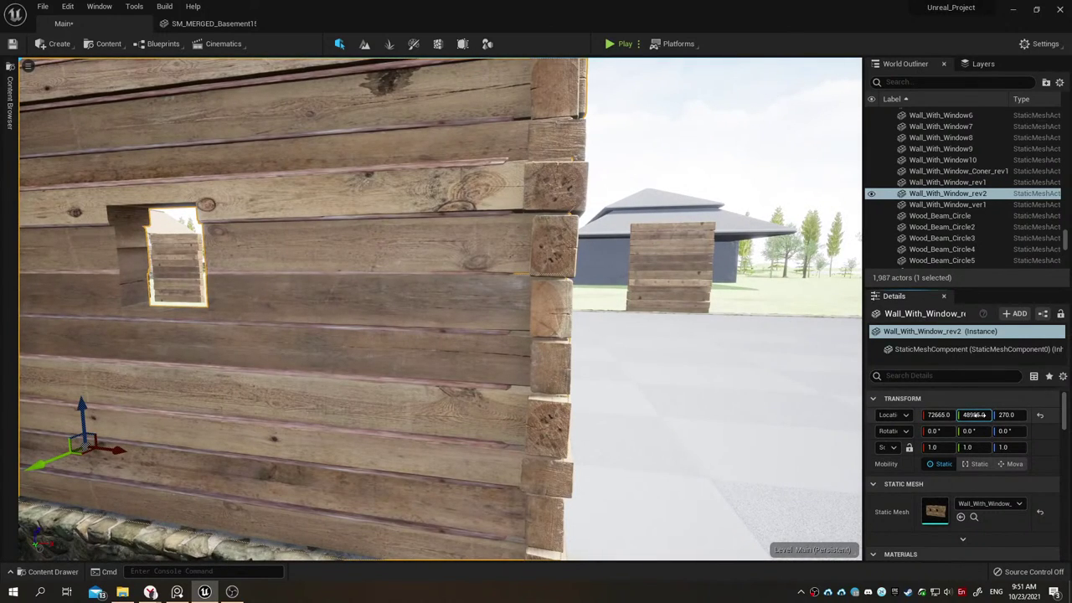
pyautogui.moveTo(973, 414); pyautogui.dragTo(975, 415)
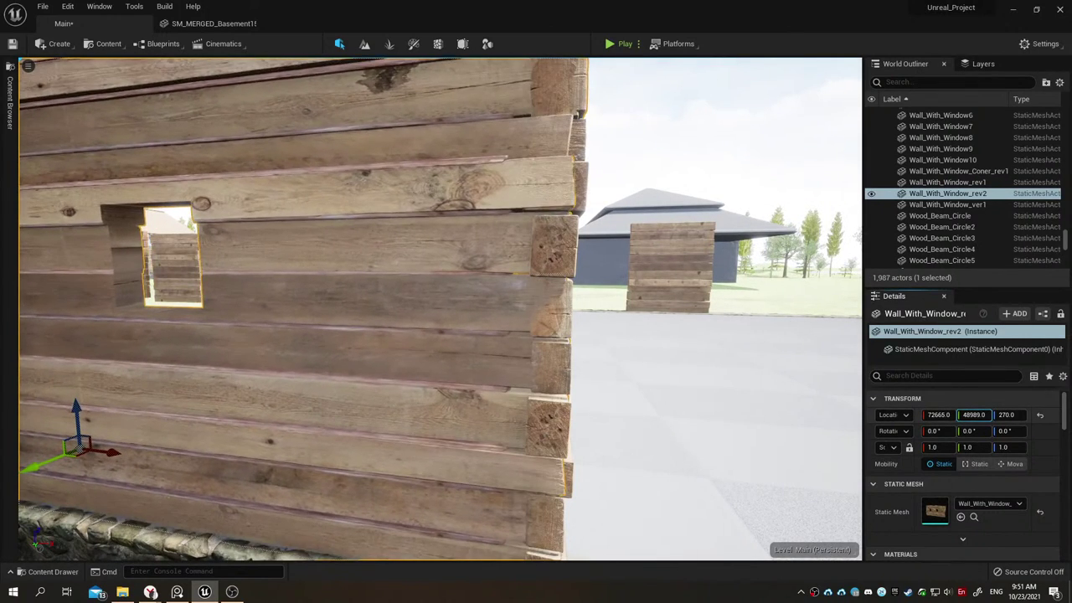
pyautogui.write('48984')
pyautogui.click(941, 413)
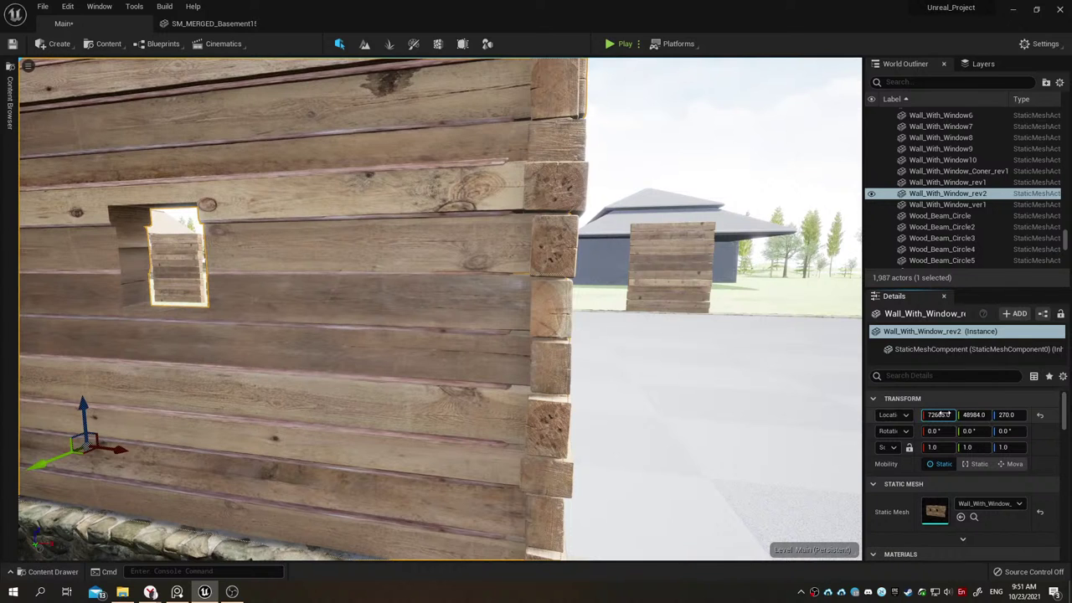
pyautogui.moveTo(941, 414); pyautogui.dragTo(945, 414)
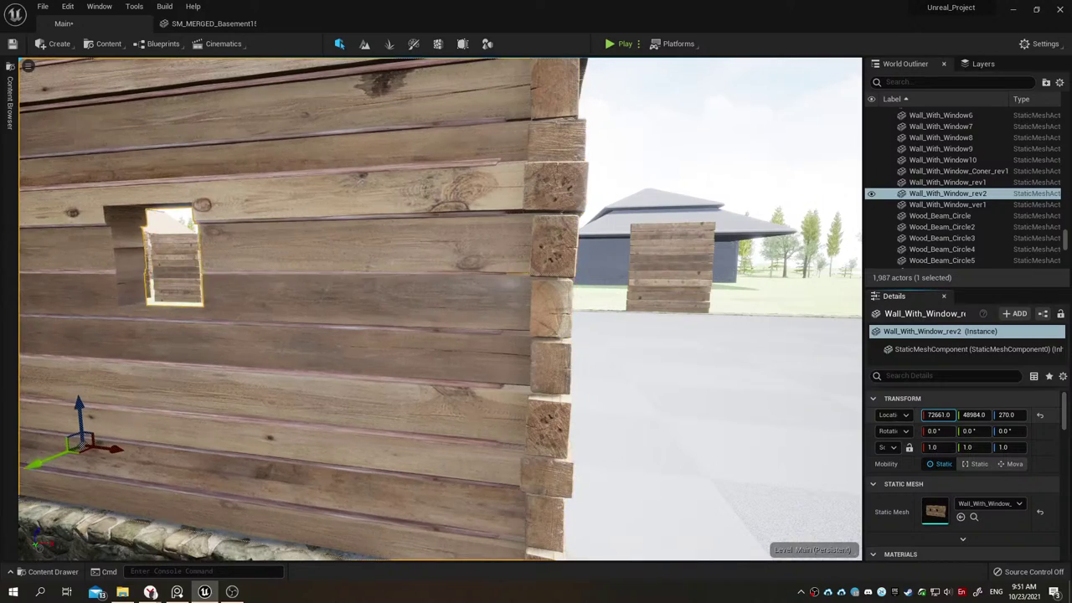
pyautogui.moveTo(118, 449); pyautogui.dragTo(56, 444)
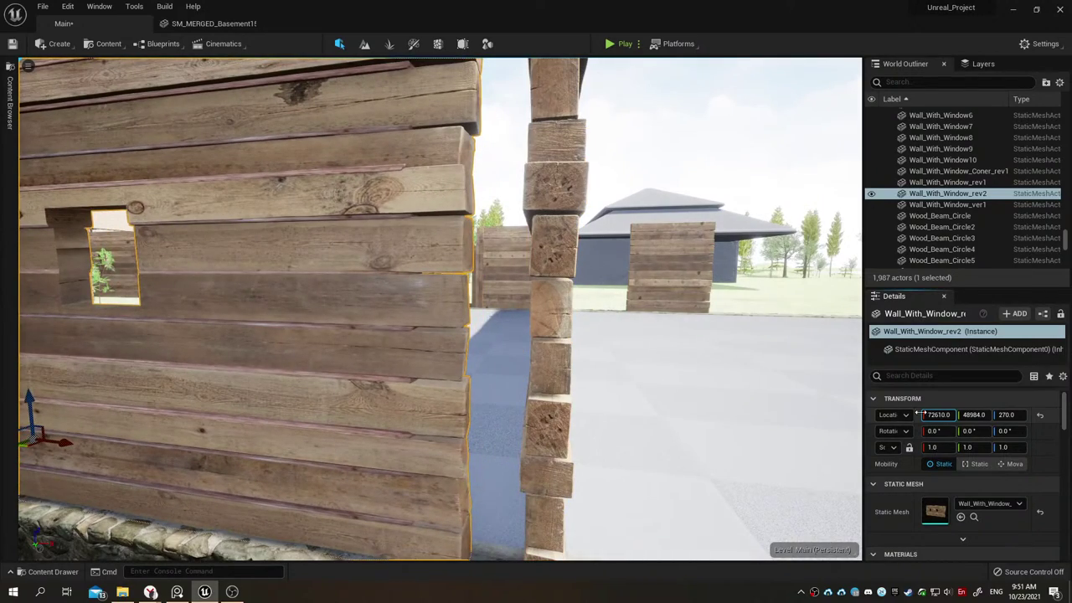
# Step: Fly along the windowed wall to check its seams from several angles
pyautogui.moveTo(421, 376)
pyautogui.mouseDown(button='right')
pyautogui.moveTo(502, 376)
pyautogui.moveTo(453, 376)
pyautogui.mouseUp(button='right')
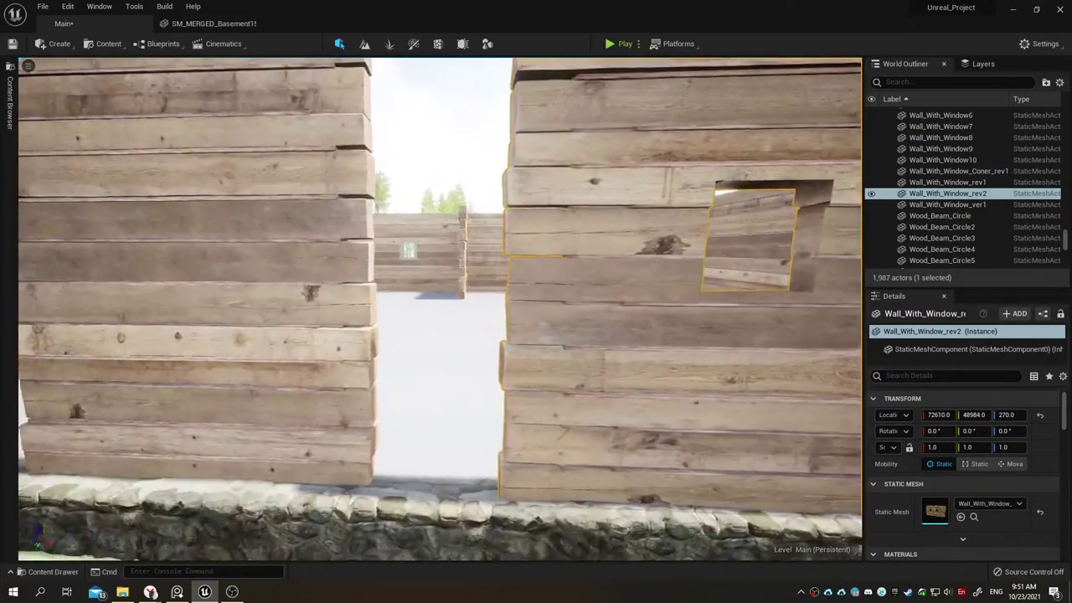
pyautogui.press('f')
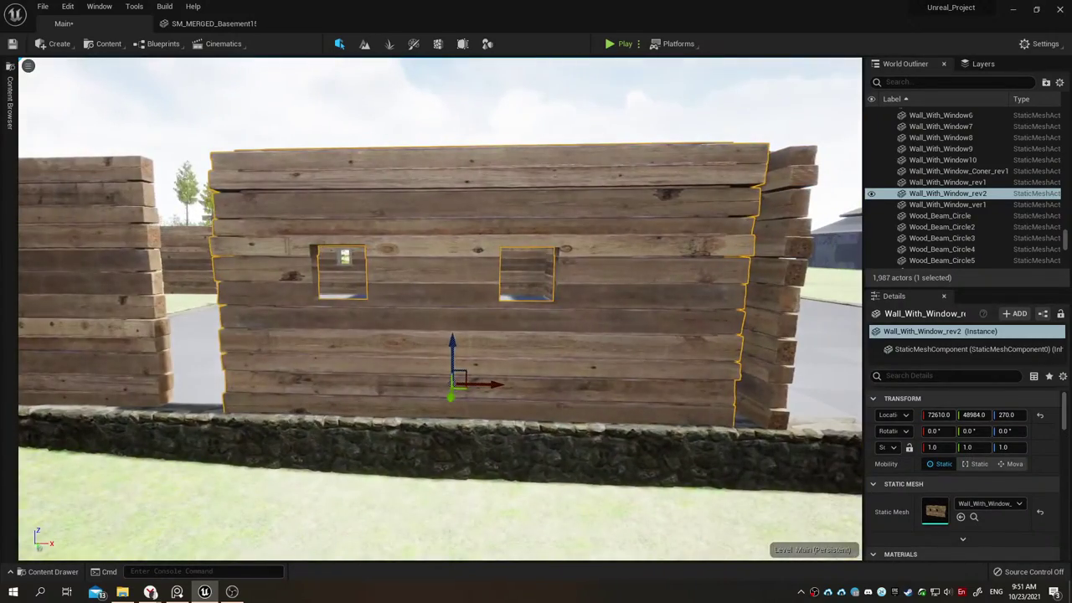
pyautogui.press('Right')
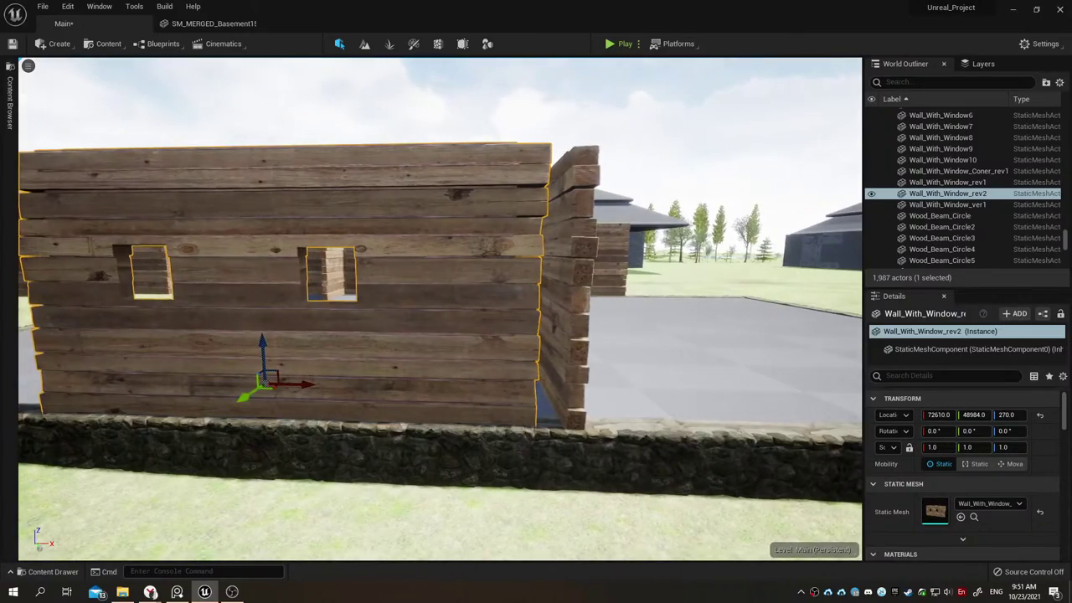
pyautogui.moveTo(452, 376); pyautogui.dragTo(402, 376, button='right')
pyautogui.press('Right')
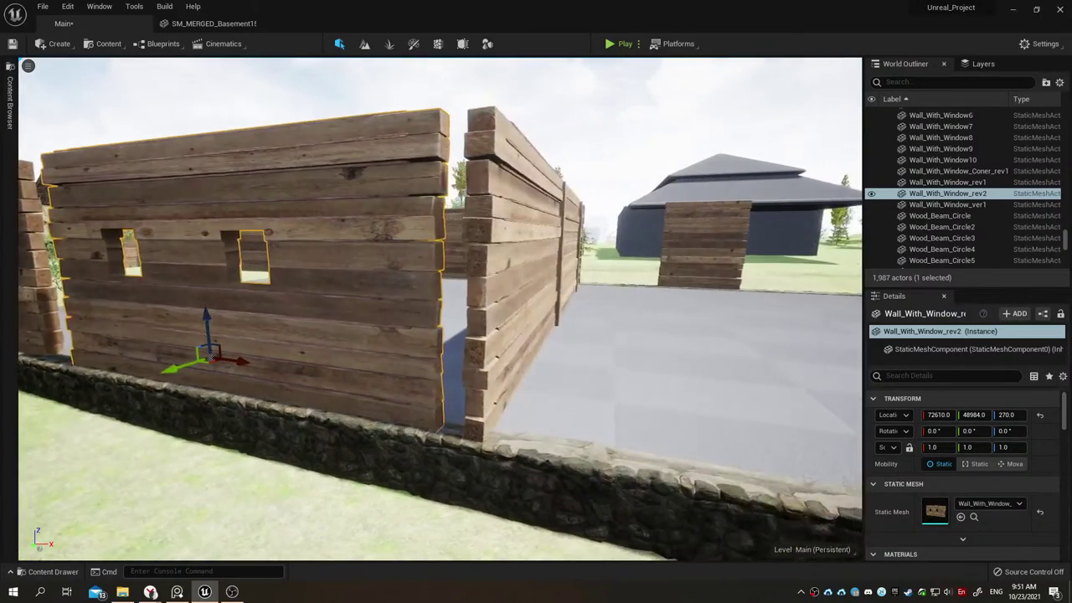
pyautogui.moveTo(436, 335); pyautogui.dragTo(502, 335, button='right')
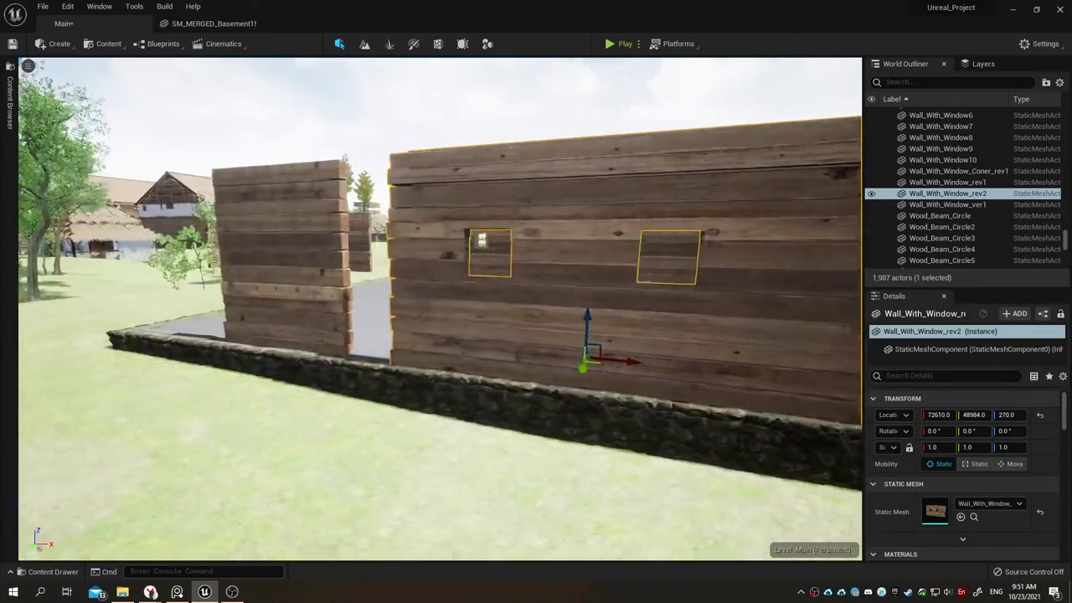
pyautogui.press('Up')
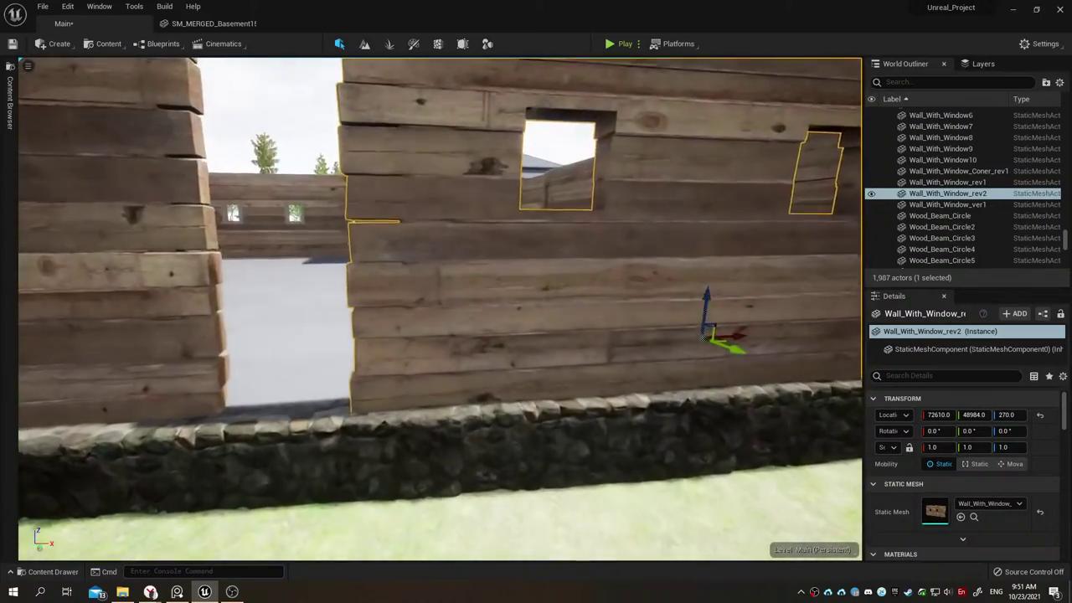
pyautogui.press('Down')
pyautogui.press('Right')
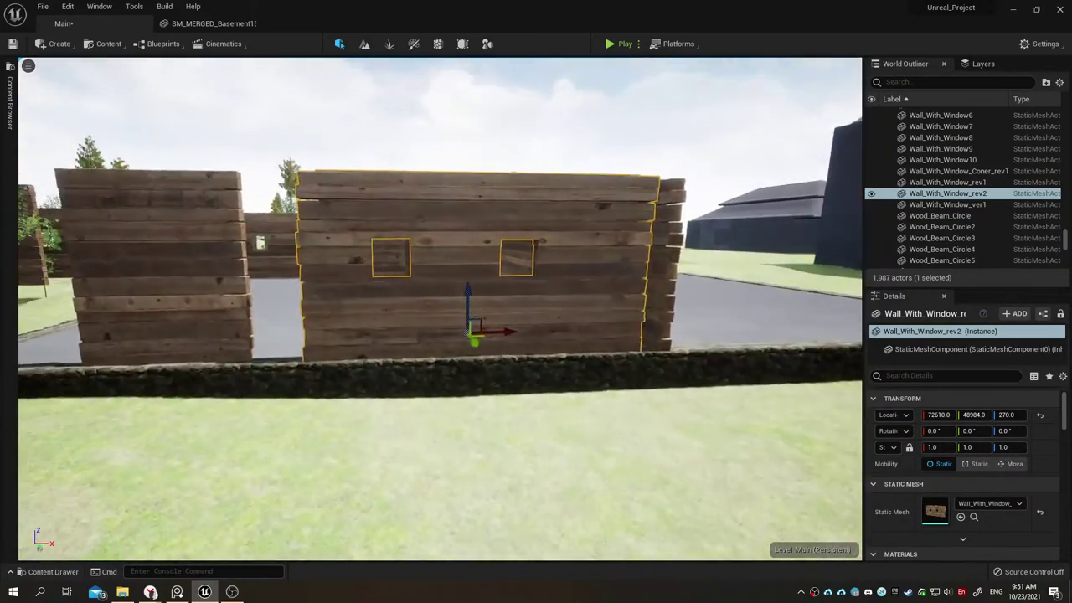
pyautogui.press('Up')
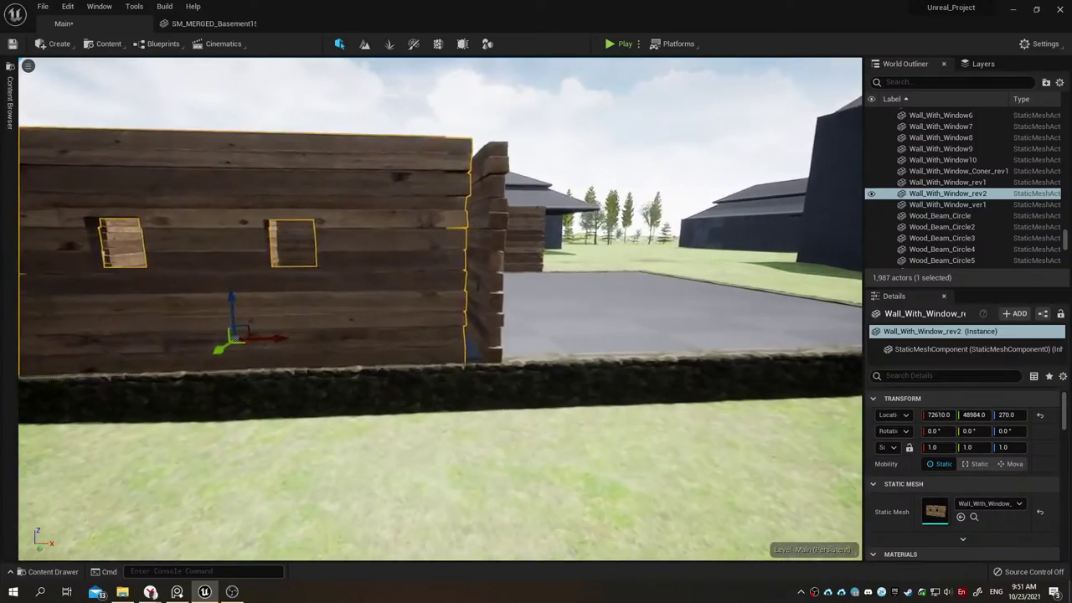
pyautogui.press('Right')
pyautogui.press('Up')
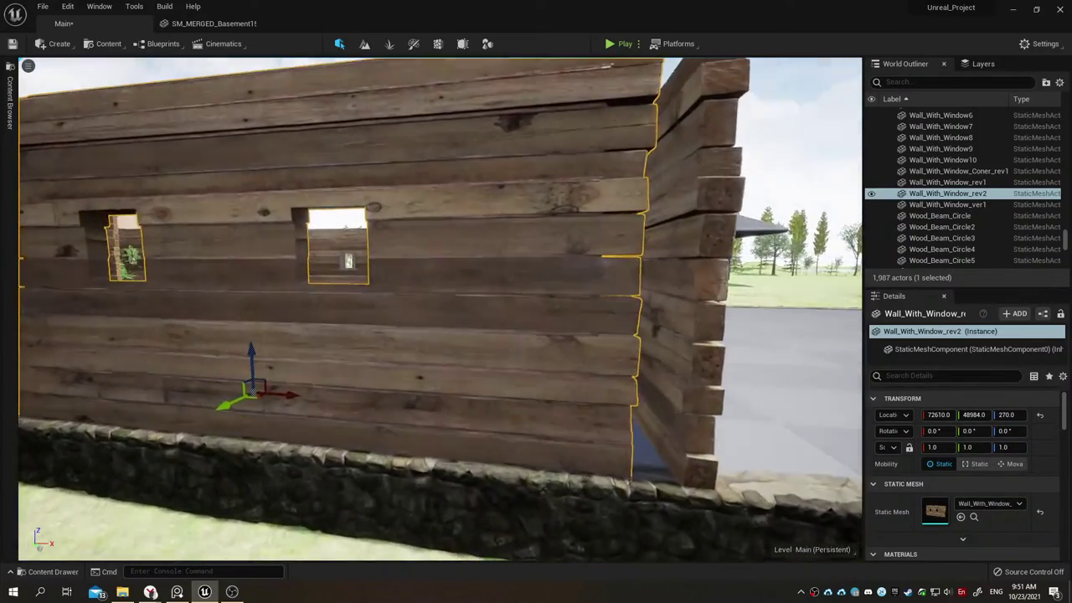
pyautogui.press('Down')
pyautogui.press('Down')
pyautogui.press('Left')
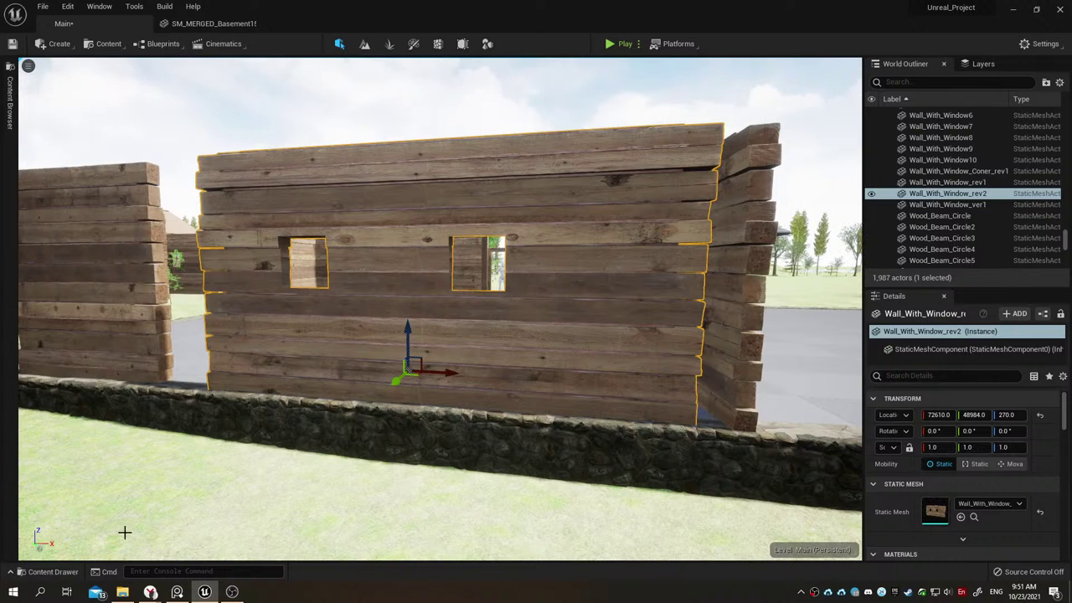
# Step: Fly close to the two-window wall's right end to examine its plank gaps
pyautogui.click(70, 573)
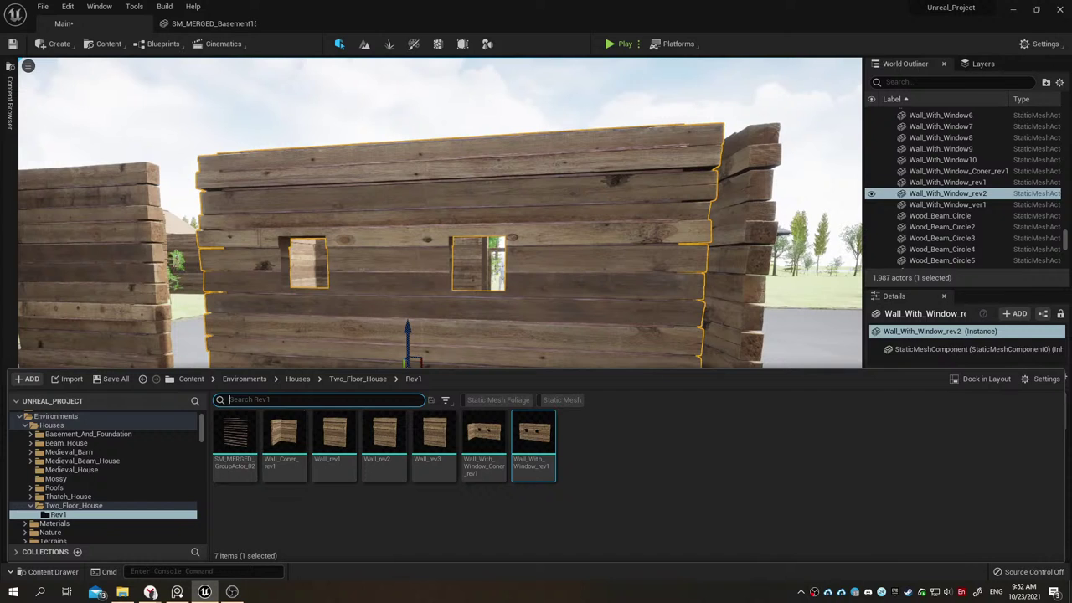
pyautogui.moveTo(435, 209); pyautogui.dragTo(402, 192, button='right')
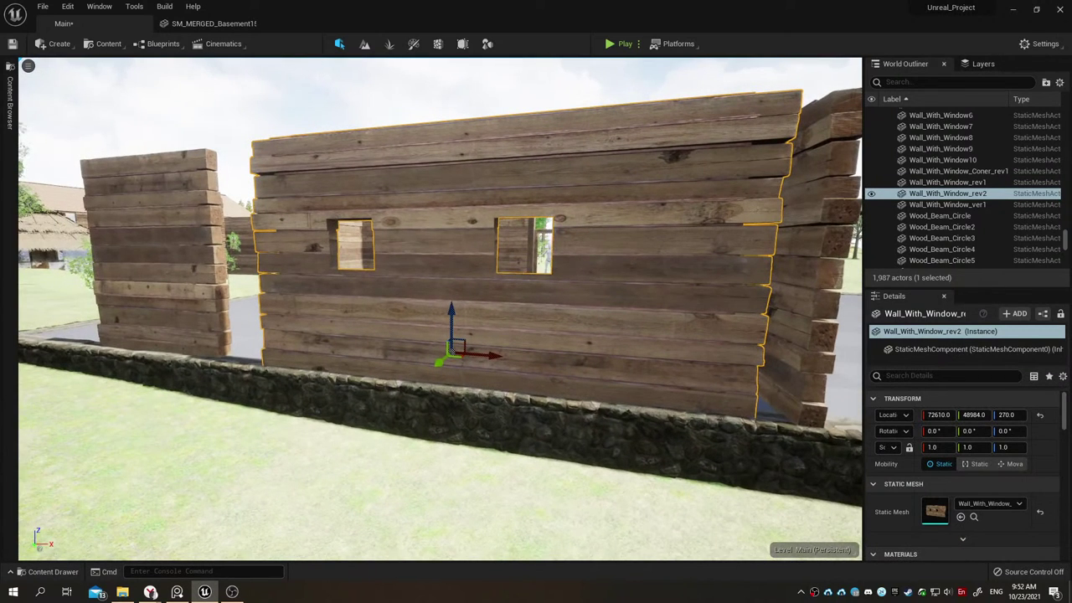
pyautogui.moveTo(435, 310)
pyautogui.mouseDown(button='right')
pyautogui.moveTo(386, 310)
pyautogui.moveTo(428, 302)
pyautogui.mouseUp(button='right')
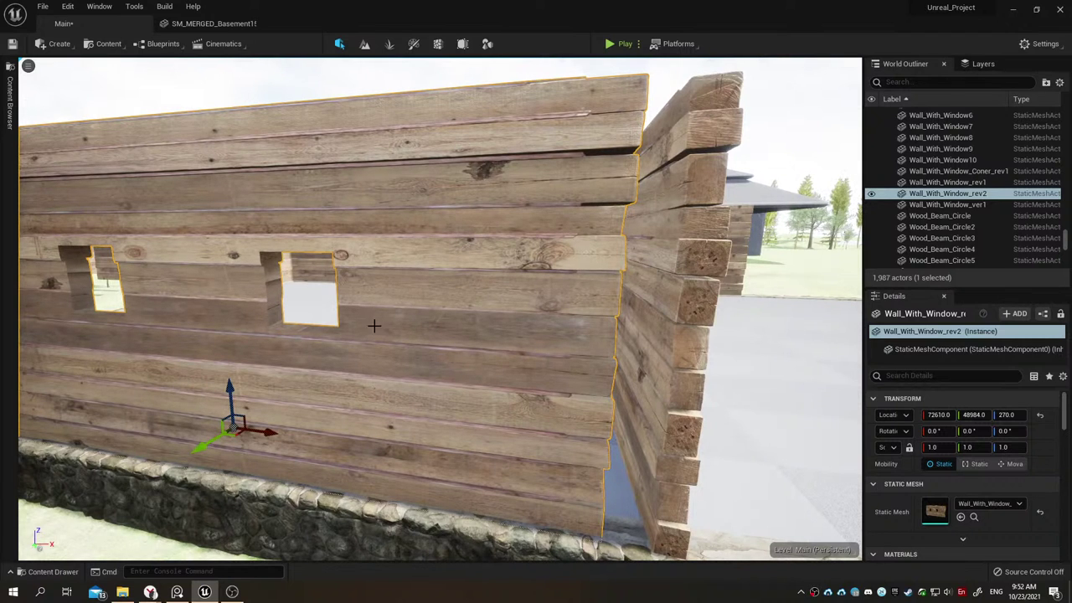
# Step: Drop the merged plank mesh onto the wall and narrow it along X
pyautogui.click(53, 571)
pyautogui.moveTo(301, 477)
pyautogui.mouseDown()
pyautogui.moveTo(422, 327)
pyautogui.moveTo(387, 490)
pyautogui.mouseUp()
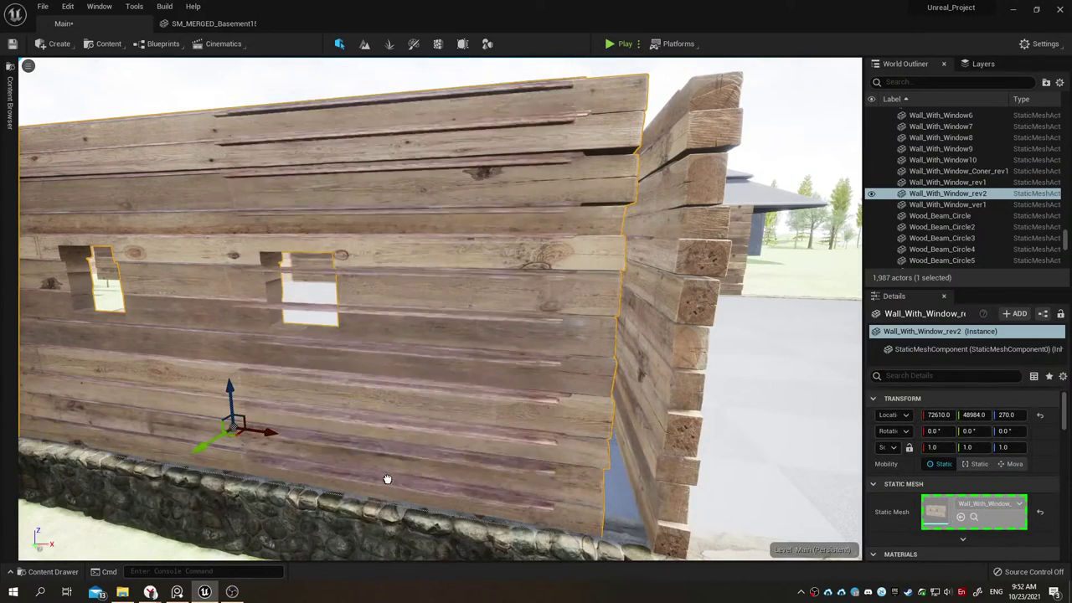
pyautogui.moveTo(387, 490); pyautogui.dragTo(390, 500)
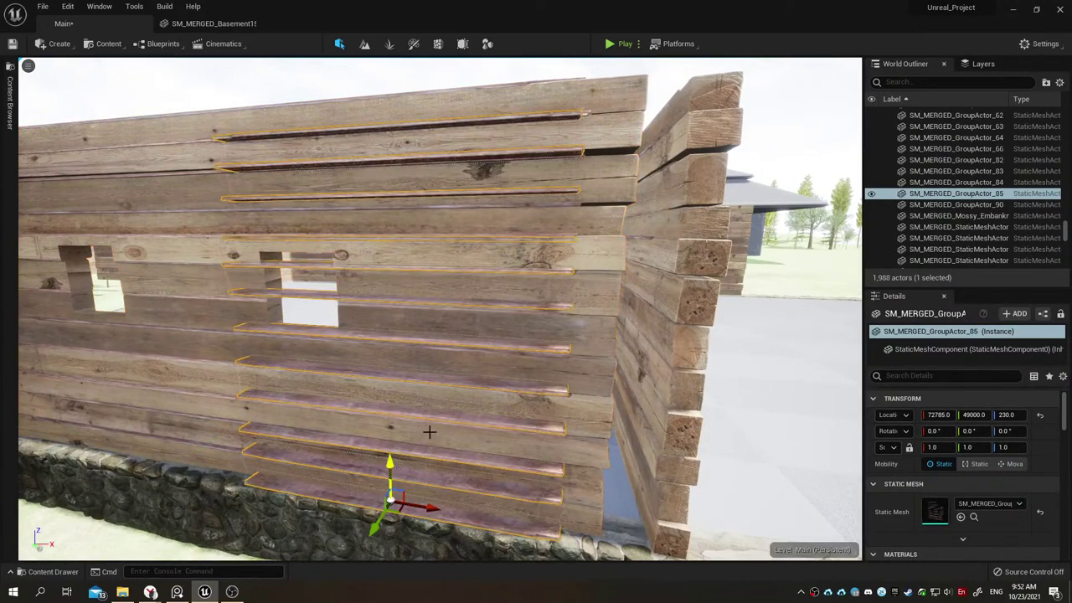
pyautogui.moveTo(938, 414); pyautogui.dragTo(943, 414)
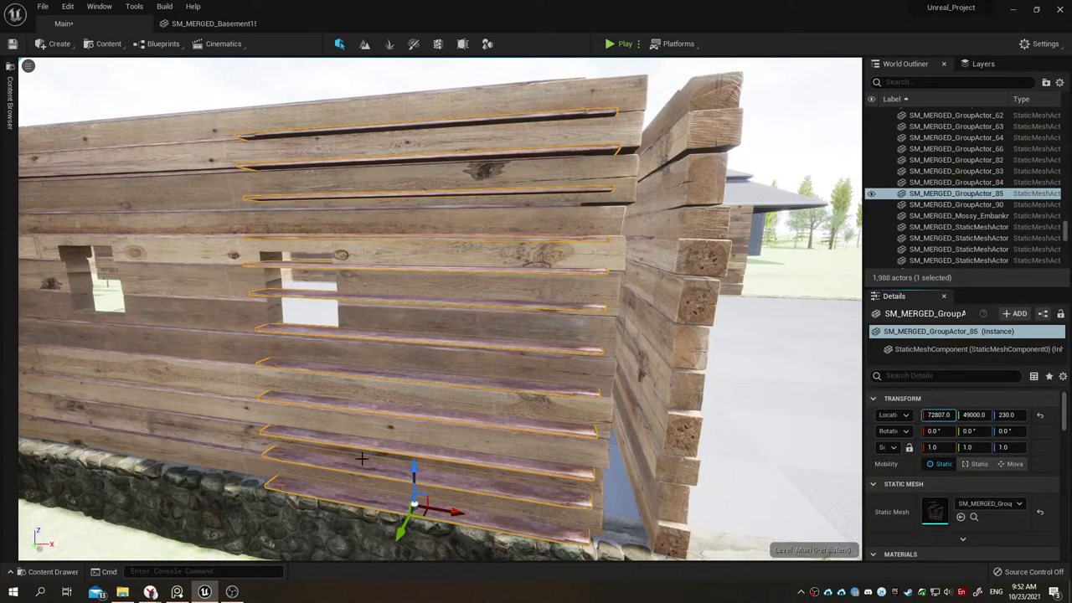
pyautogui.press('r')
pyautogui.moveTo(449, 510); pyautogui.dragTo(428, 507)
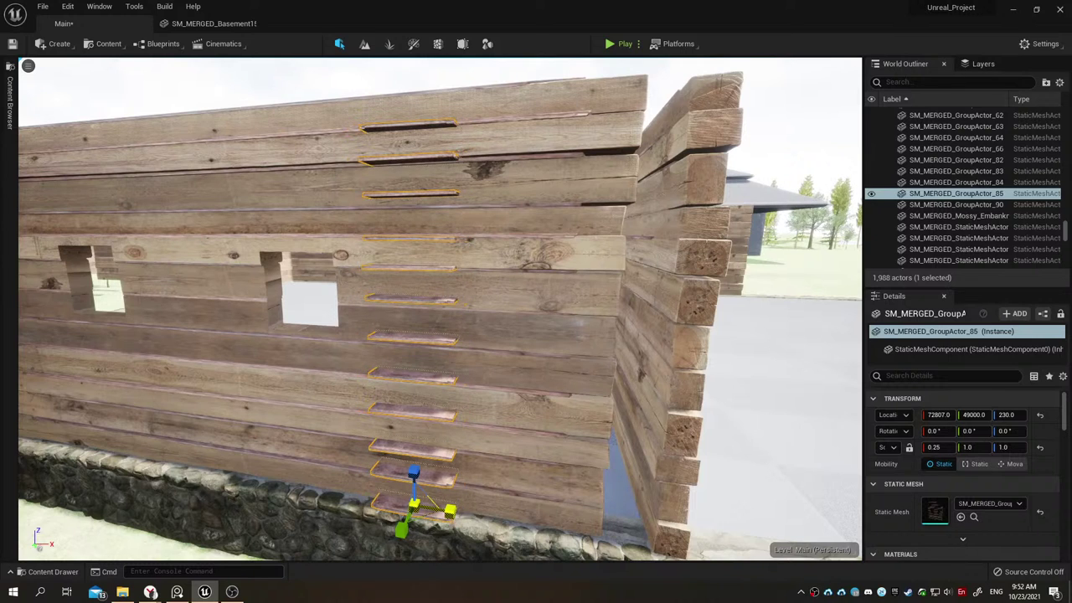
pyautogui.moveTo(450, 510); pyautogui.dragTo(443, 510)
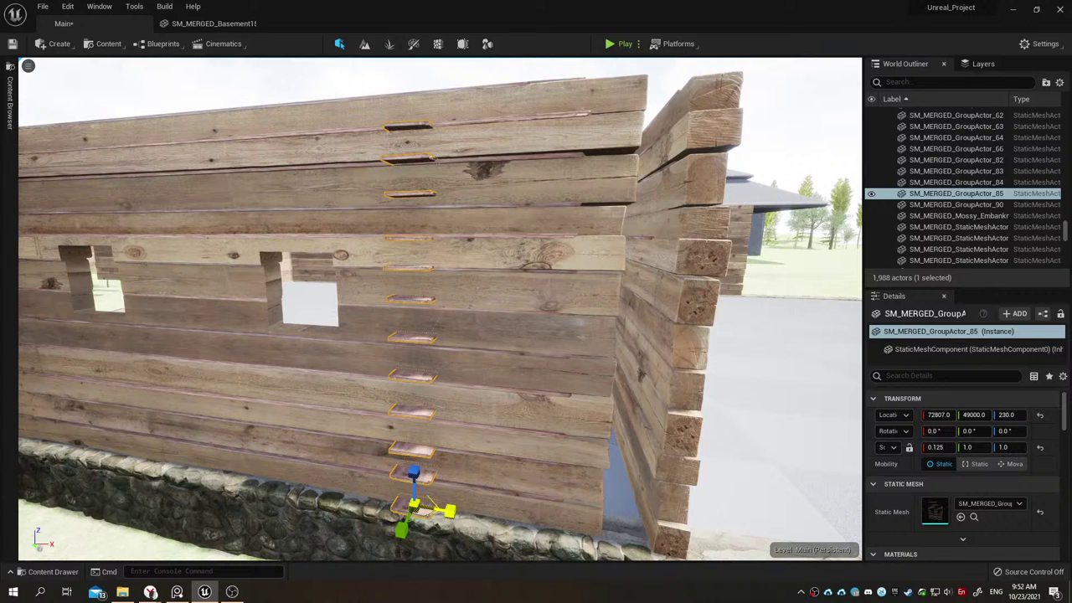
# Step: Move the narrow plank piece to X 72925 beside the windowed wall's seams
pyautogui.press('w')
pyautogui.moveTo(451, 511); pyautogui.dragTo(592, 543)
pyautogui.moveTo(626, 342); pyautogui.dragTo(593, 337, button='right')
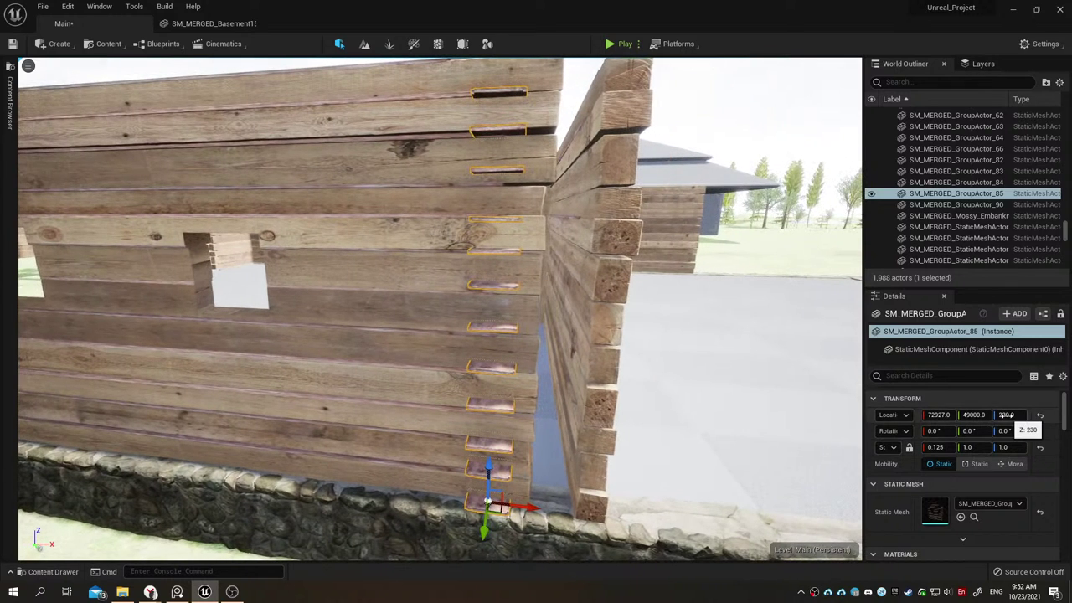
pyautogui.moveTo(938, 415); pyautogui.dragTo(929, 415)
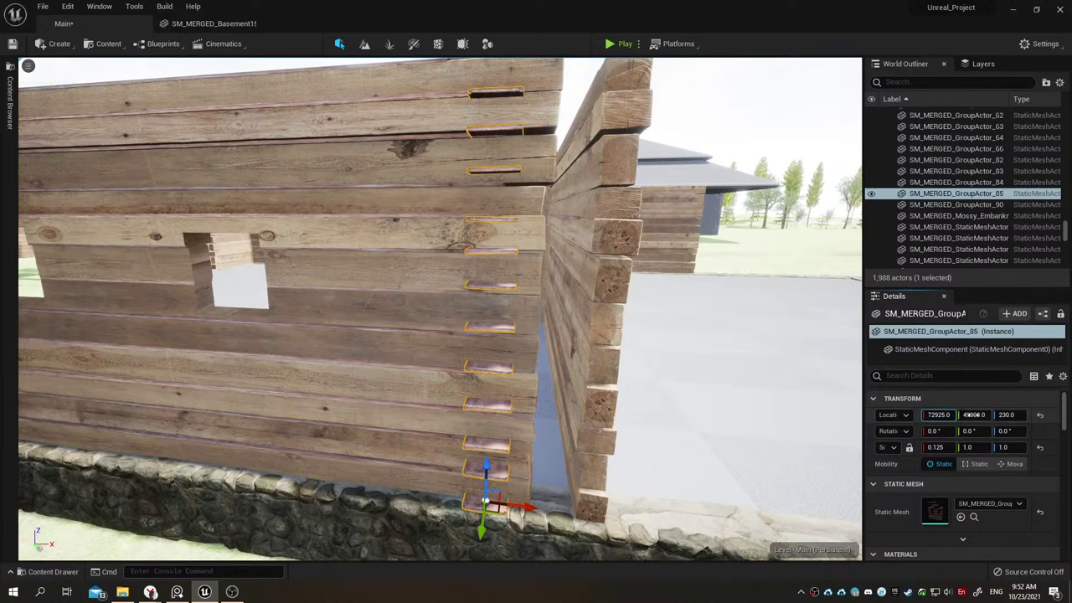
pyautogui.moveTo(973, 415)
pyautogui.mouseDown()
pyautogui.moveTo(963, 415)
pyautogui.moveTo(1015, 414)
pyautogui.moveTo(1004, 415)
pyautogui.mouseUp()
pyautogui.write('221')
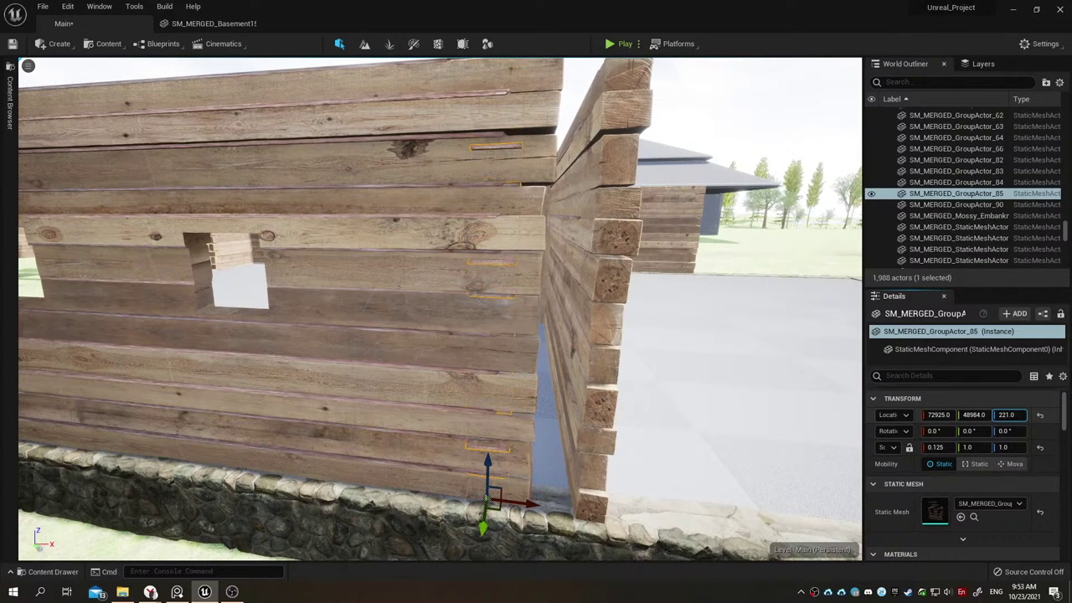
pyautogui.scroll(-2, 502, 272)
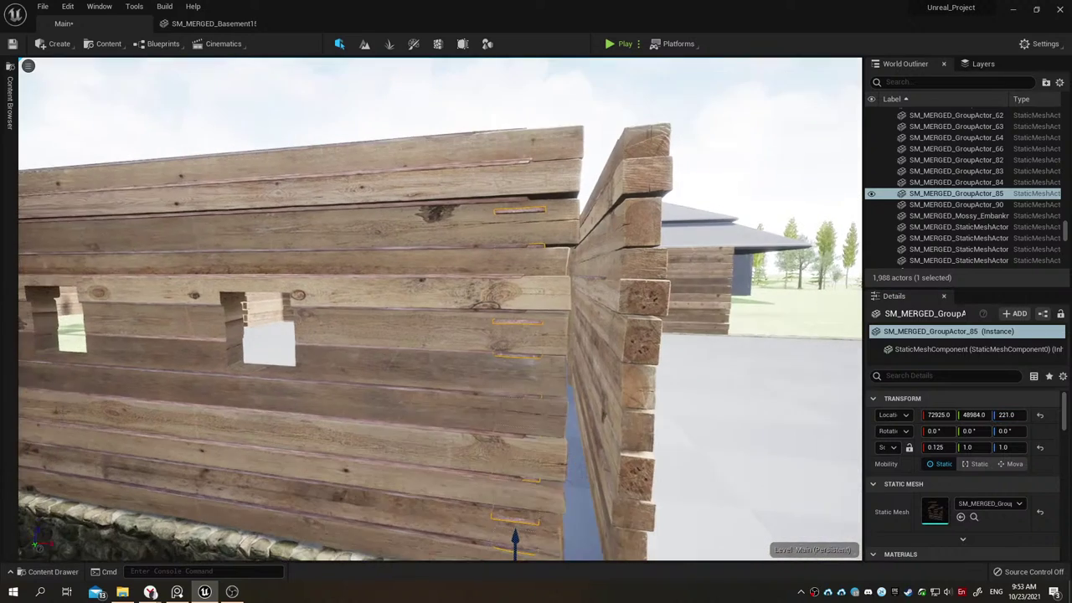
pyautogui.moveTo(440, 310); pyautogui.dragTo(473, 302, button='right')
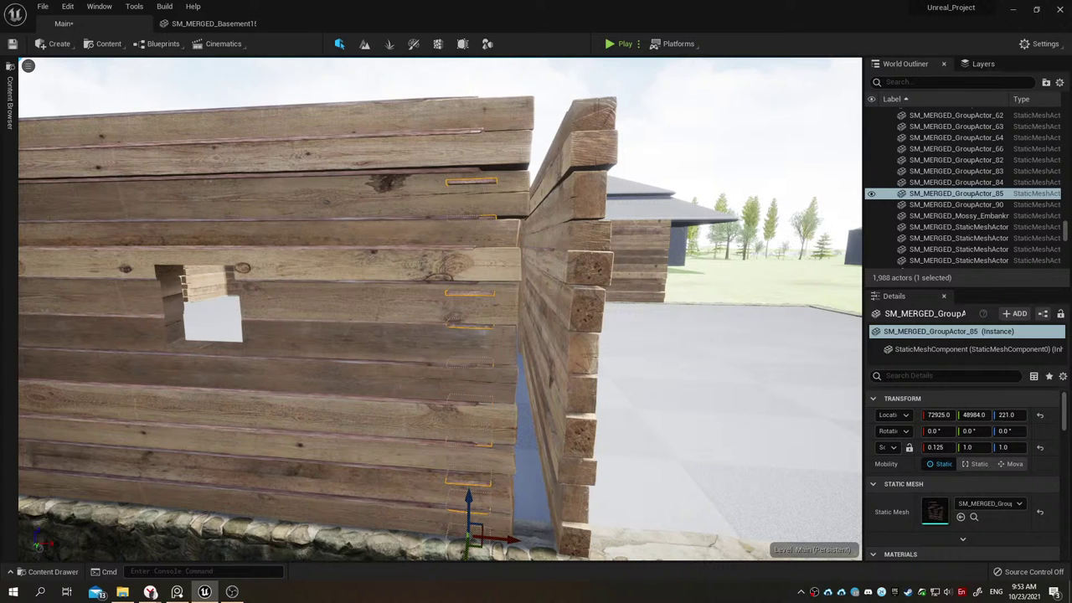
pyautogui.moveTo(473, 302); pyautogui.dragTo(474, 315, button='right')
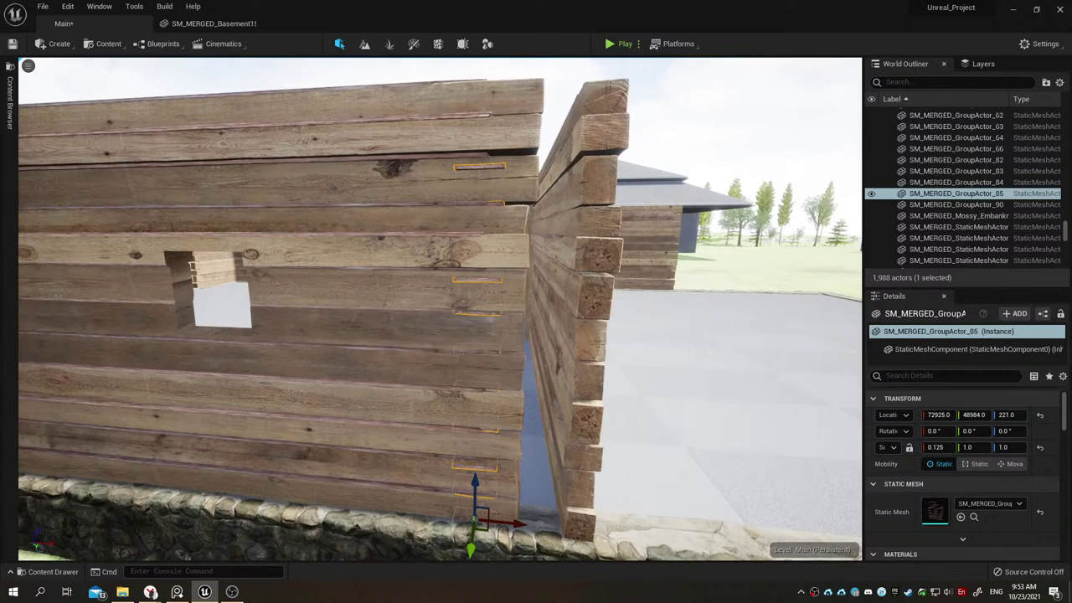
# Step: Delete the plank filler, focus on Wall_With_Window_rev2, and enter Modeling Mode
pyautogui.press('Delete')
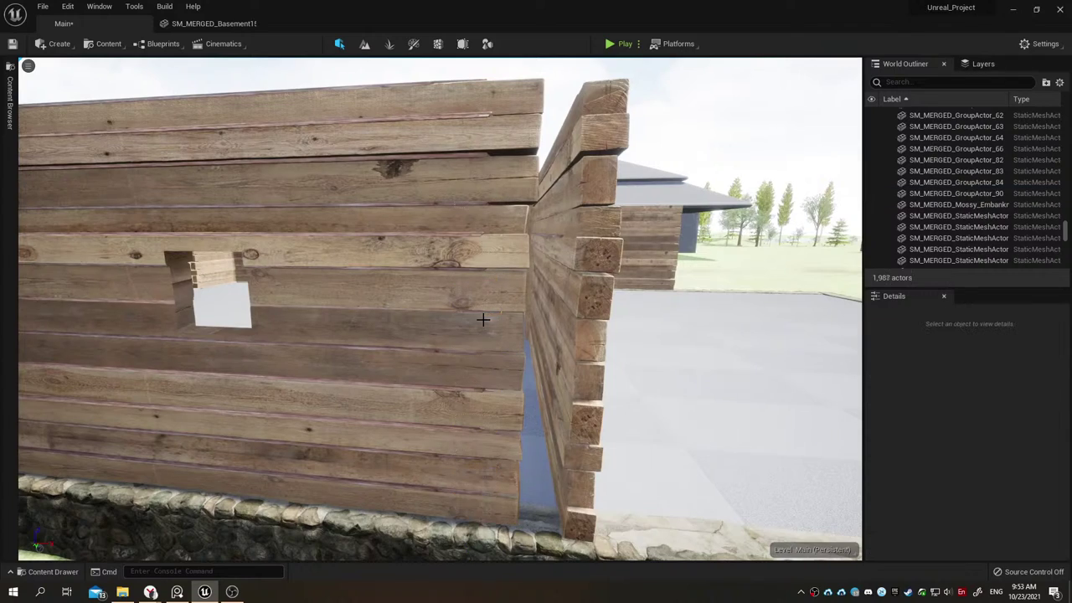
pyautogui.click(362, 299)
pyautogui.press('f')
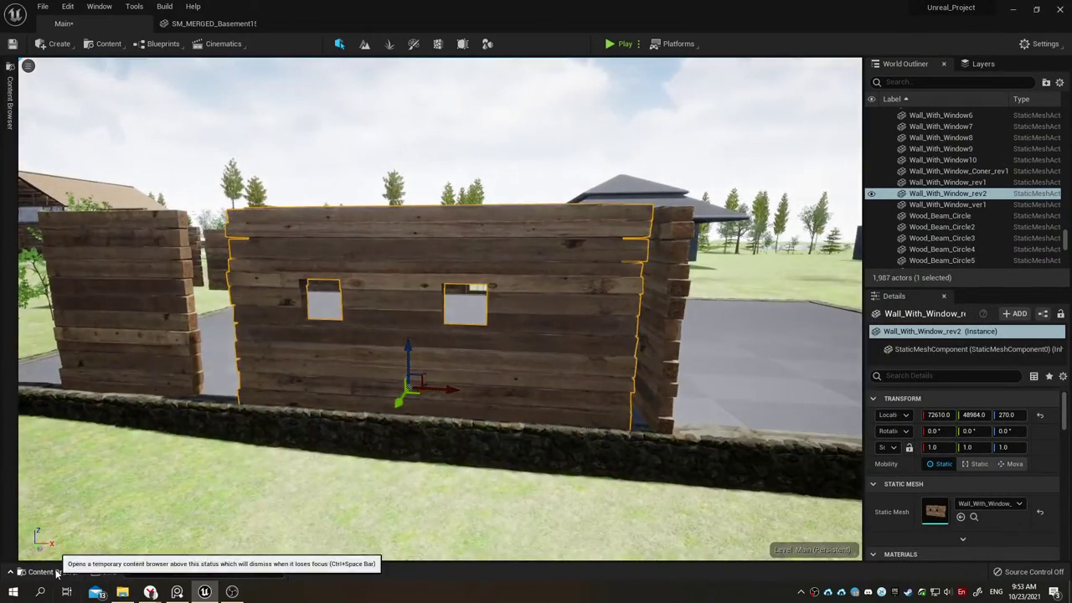
pyautogui.moveTo(59, 529); pyautogui.dragTo(59, 530)
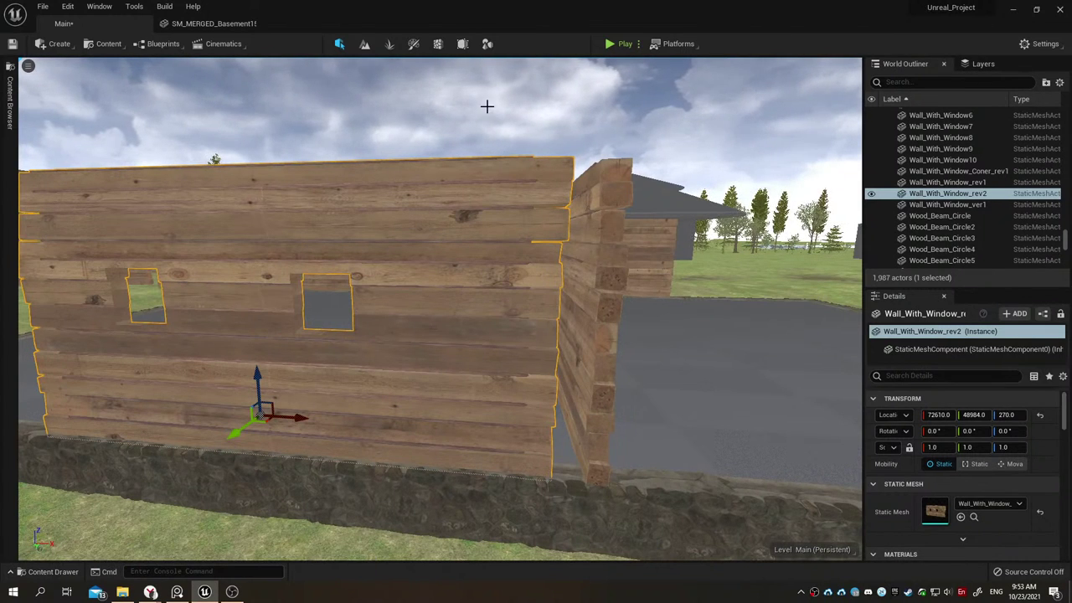
pyautogui.click(487, 43)
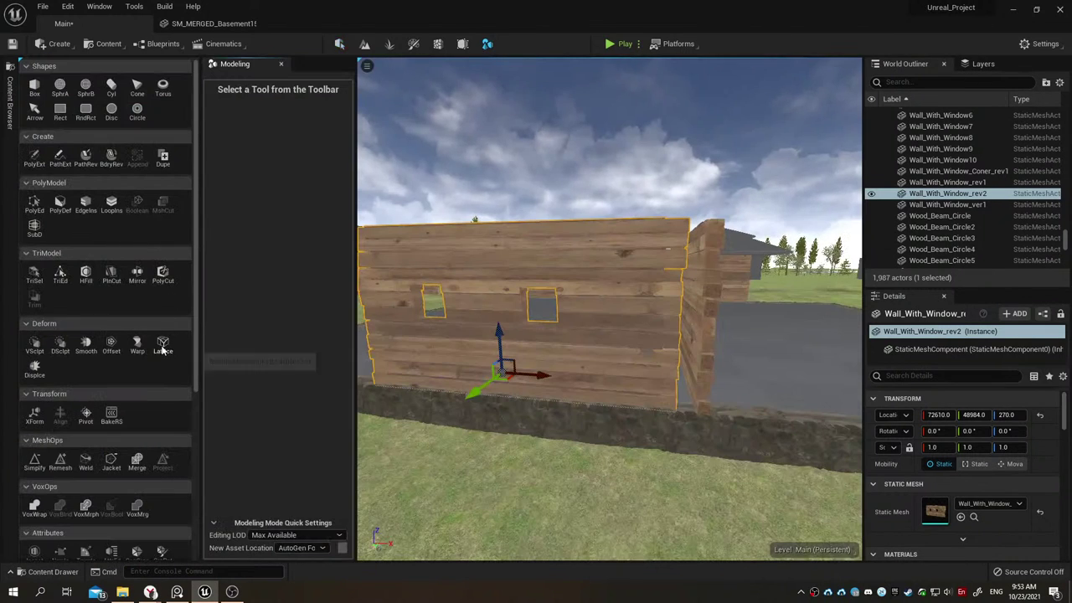
# Step: Start a Lattice Deform on the window wall with resolution 15 × 2 × 5
pyautogui.click(163, 345)
pyautogui.moveTo(688, 275)
pyautogui.mouseDown(button='right')
pyautogui.moveTo(586, 276)
pyautogui.moveTo(625, 255)
pyautogui.mouseUp(button='right')
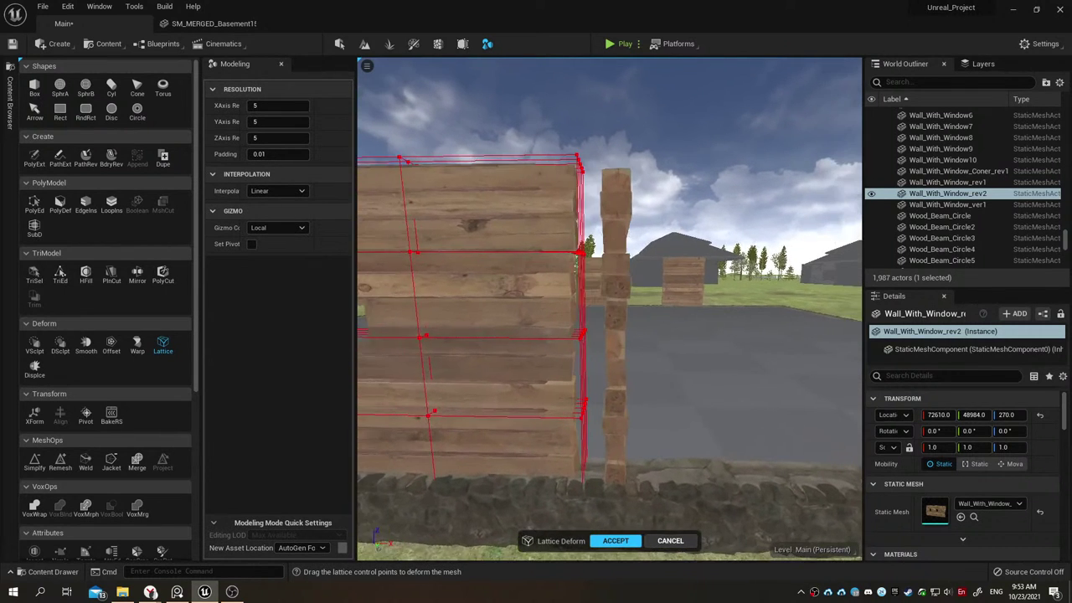
pyautogui.click(278, 137)
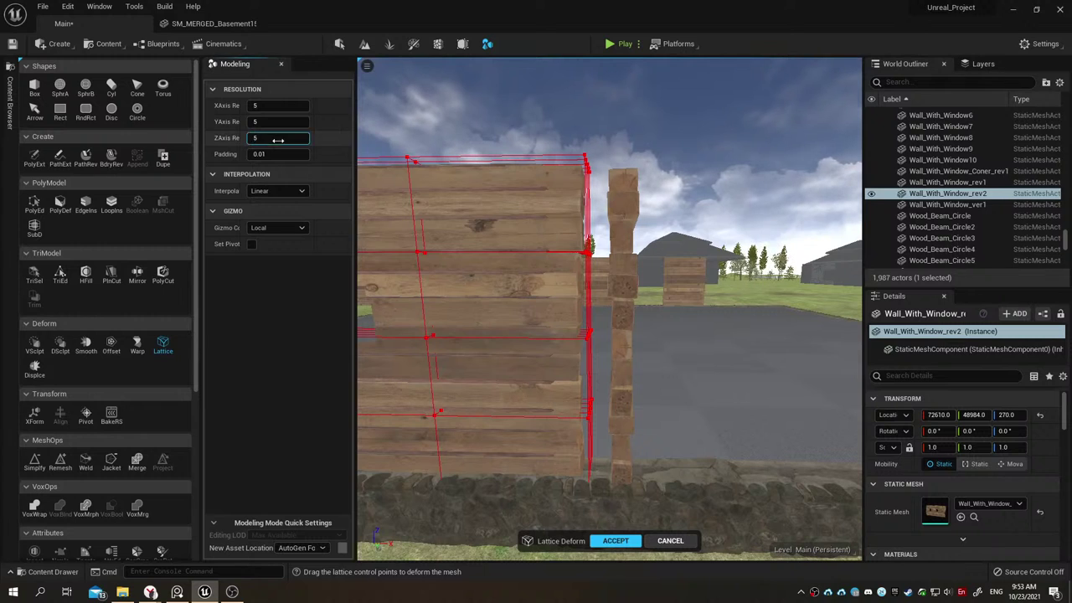
pyautogui.write('10')
pyautogui.press('Return')
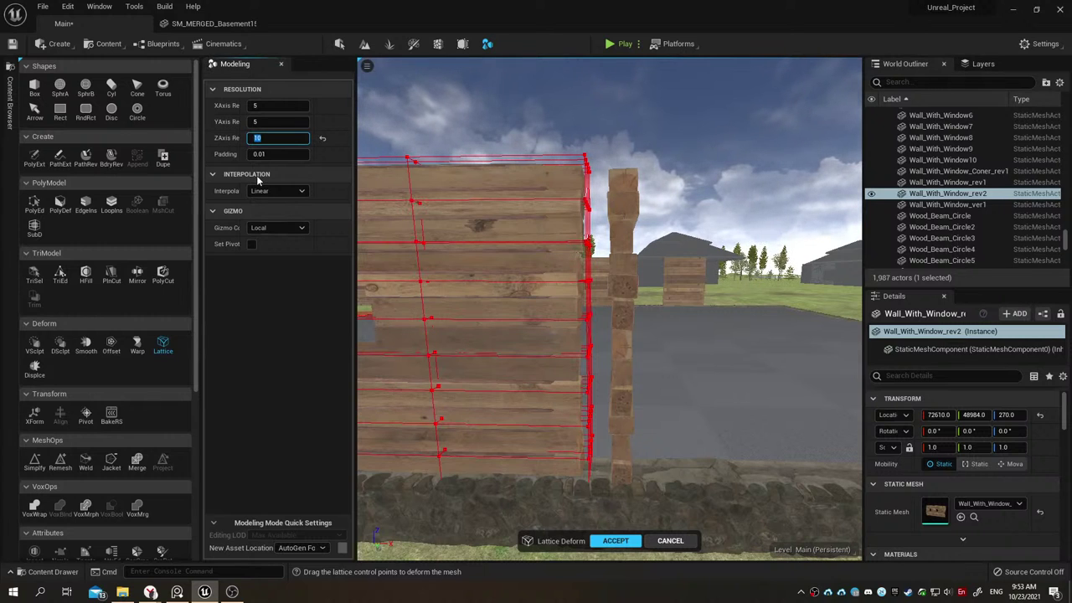
pyautogui.write('5')
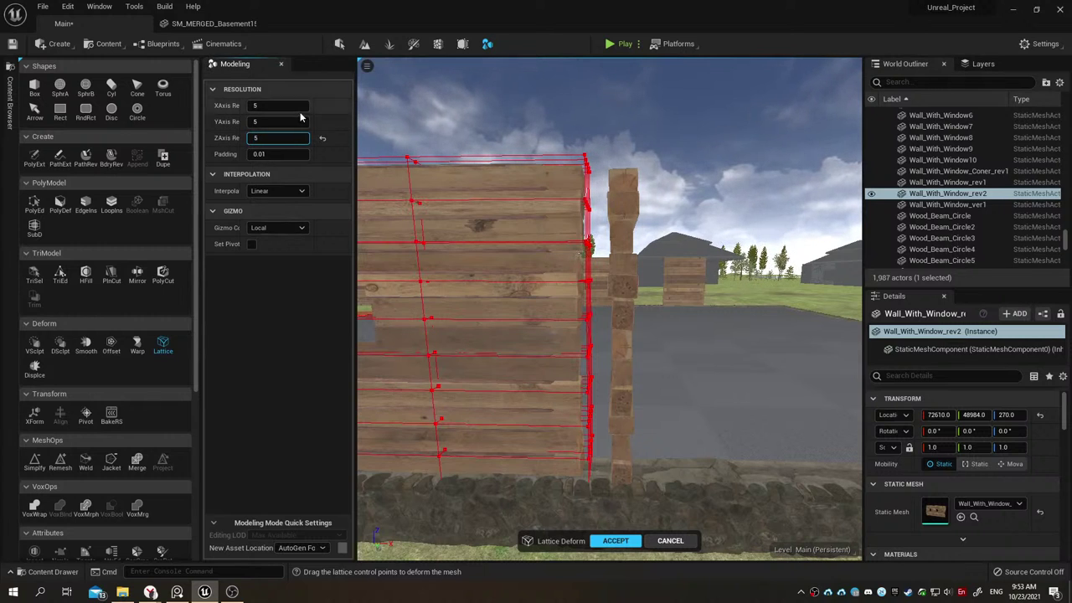
pyautogui.click(296, 122)
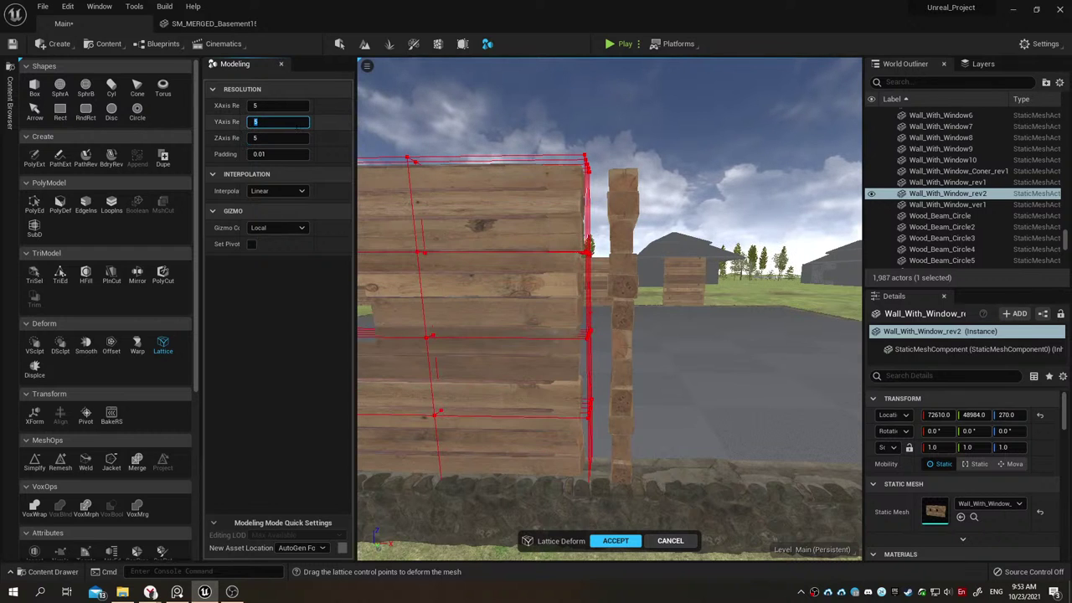
pyautogui.write('2')
pyautogui.press('Return')
pyautogui.click(276, 105)
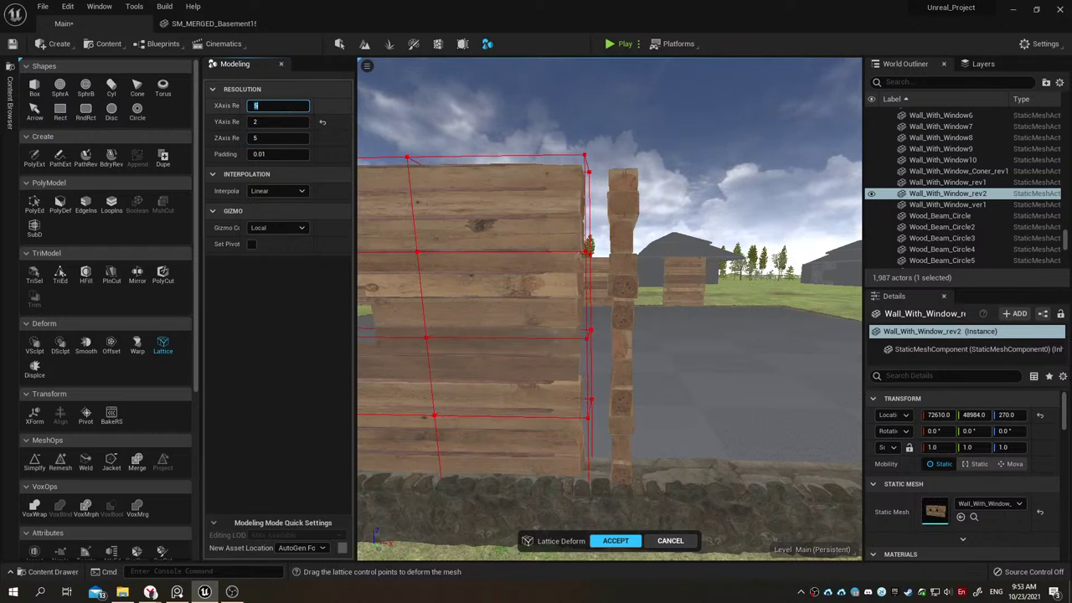
pyautogui.press('BackSpace')
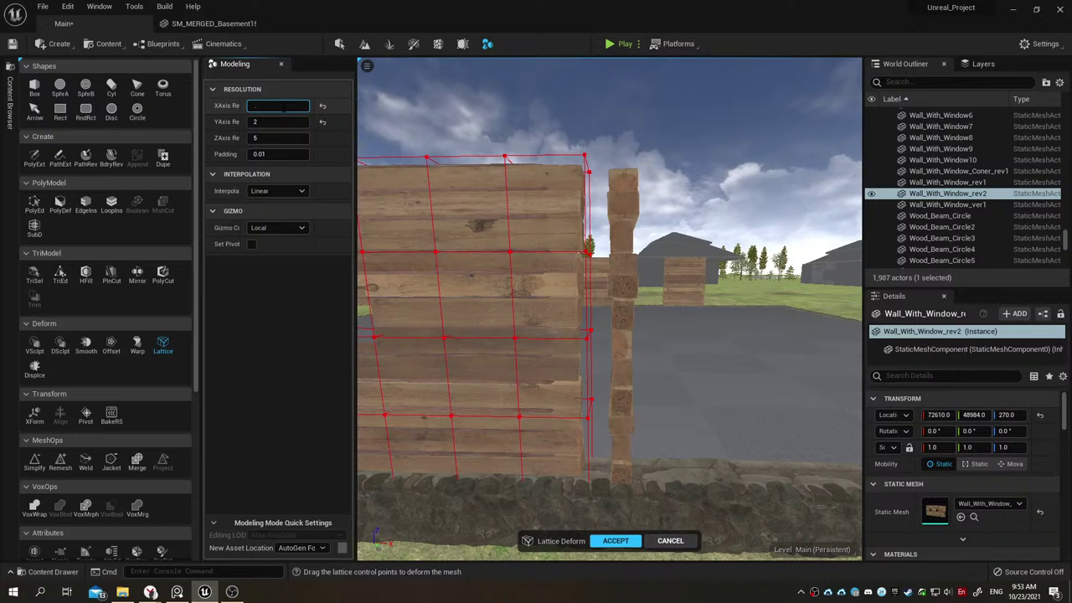
pyautogui.write('15')
pyautogui.press('Return')
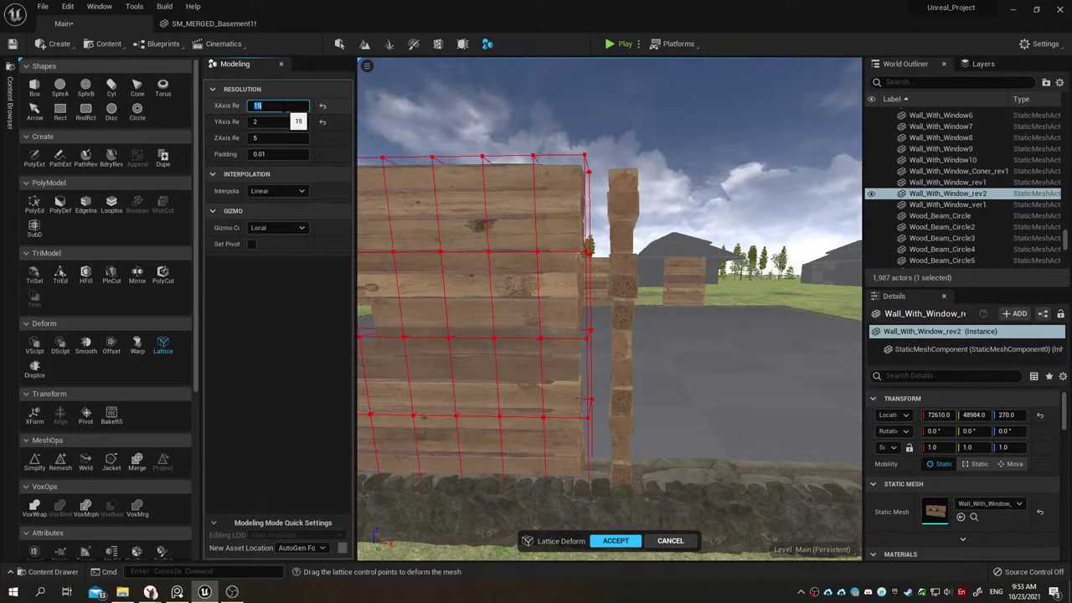
# Step: Marquee-select a block of lattice control points, then exit the lattice tool
pyautogui.moveTo(519, 137); pyautogui.dragTo(636, 510)
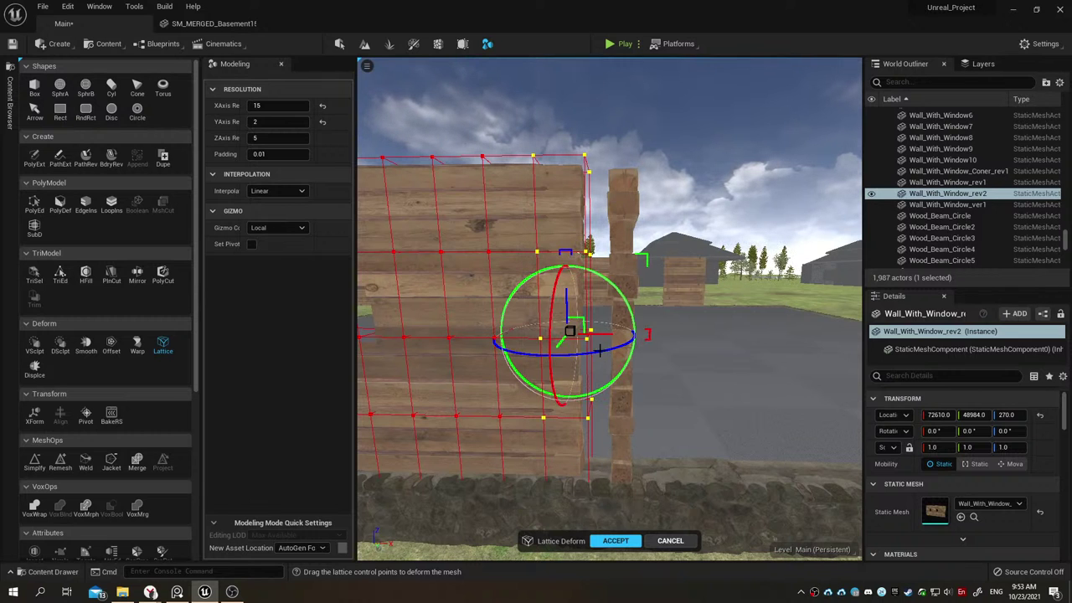
pyautogui.press('Escape')
pyautogui.moveTo(581, 340); pyautogui.dragTo(404, 391, button='right')
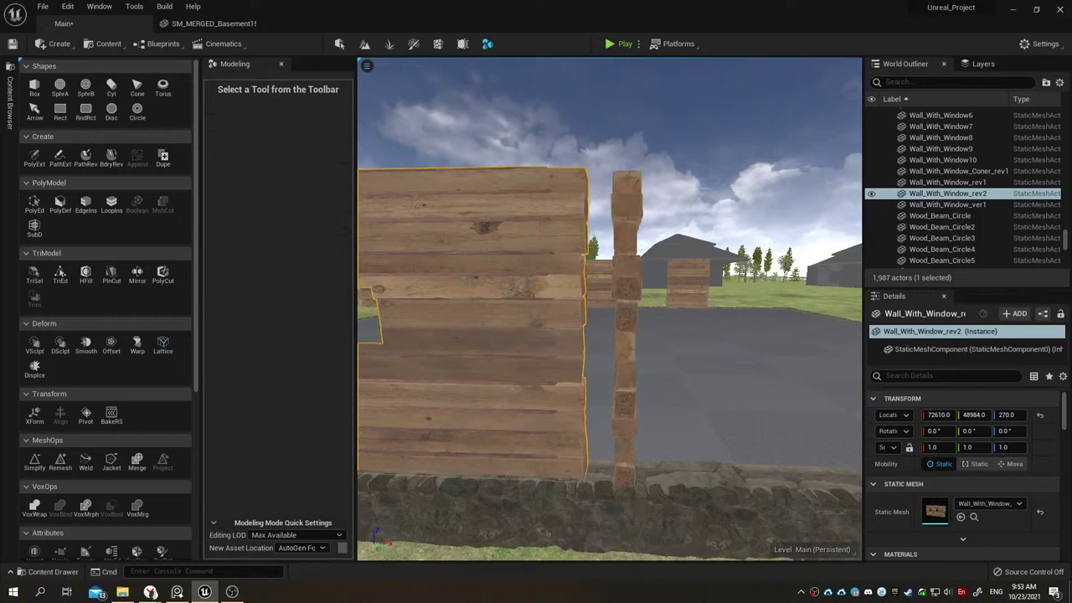
pyautogui.moveTo(388, 387); pyautogui.dragTo(397, 377)
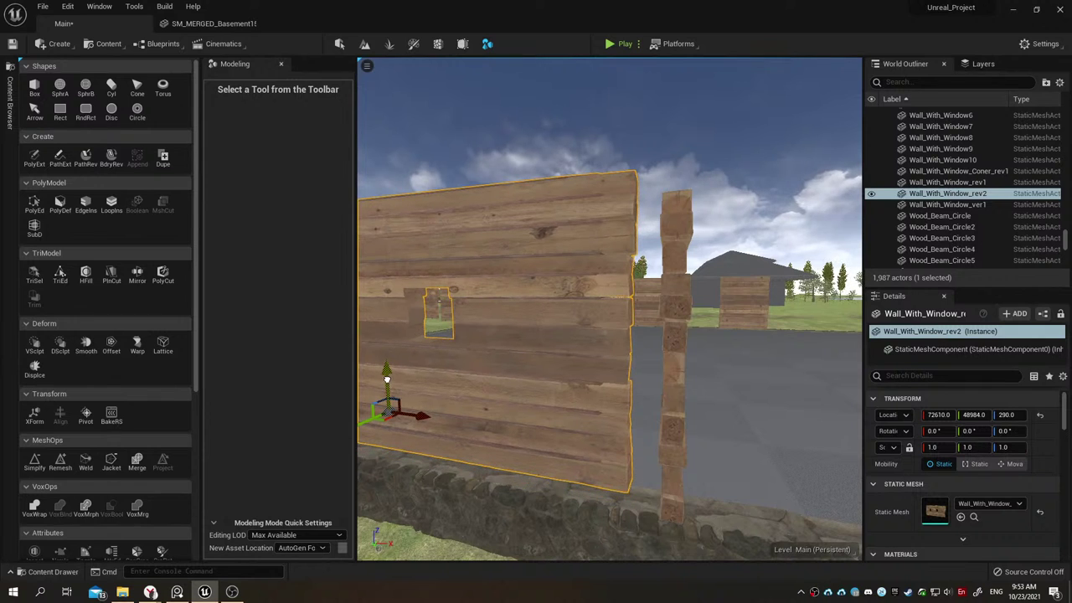
pyautogui.moveTo(505, 342); pyautogui.dragTo(570, 339, button='right')
pyautogui.click(167, 349)
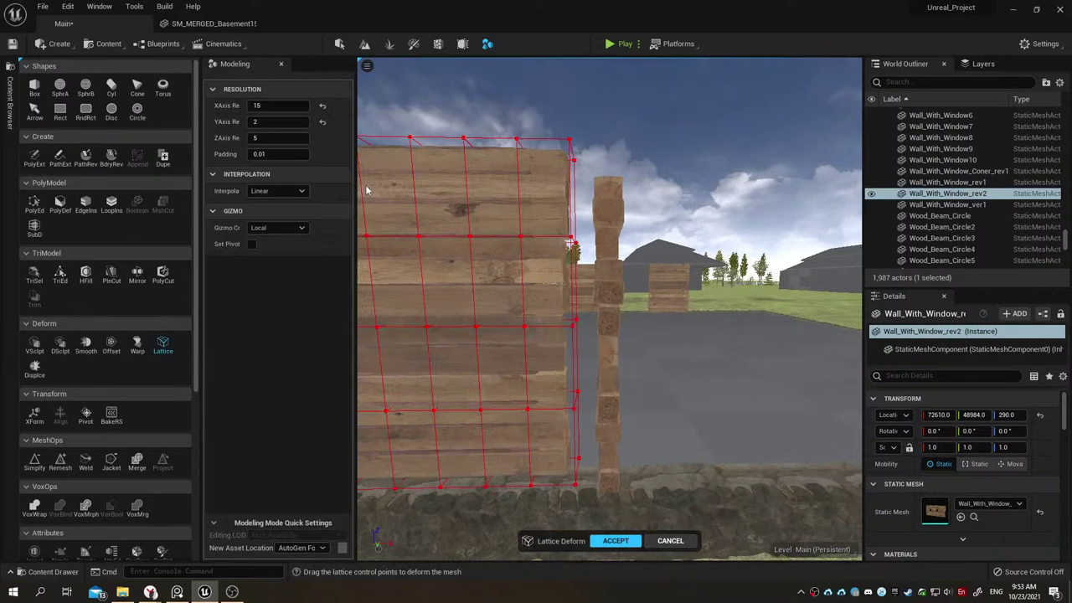
pyautogui.moveTo(513, 131); pyautogui.dragTo(643, 496)
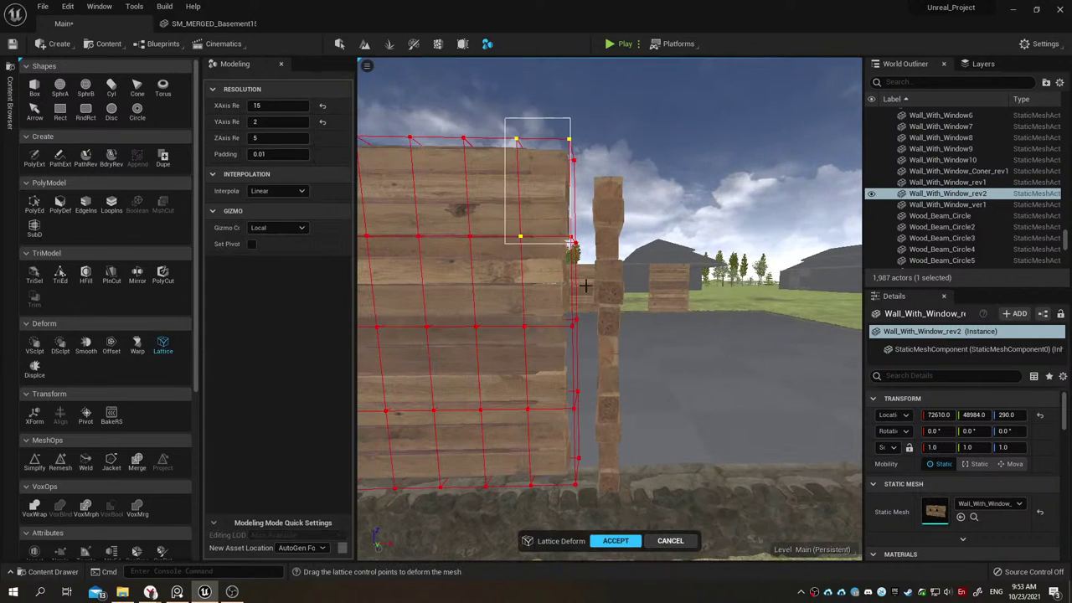
pyautogui.moveTo(560, 399); pyautogui.dragTo(545, 131, button='right')
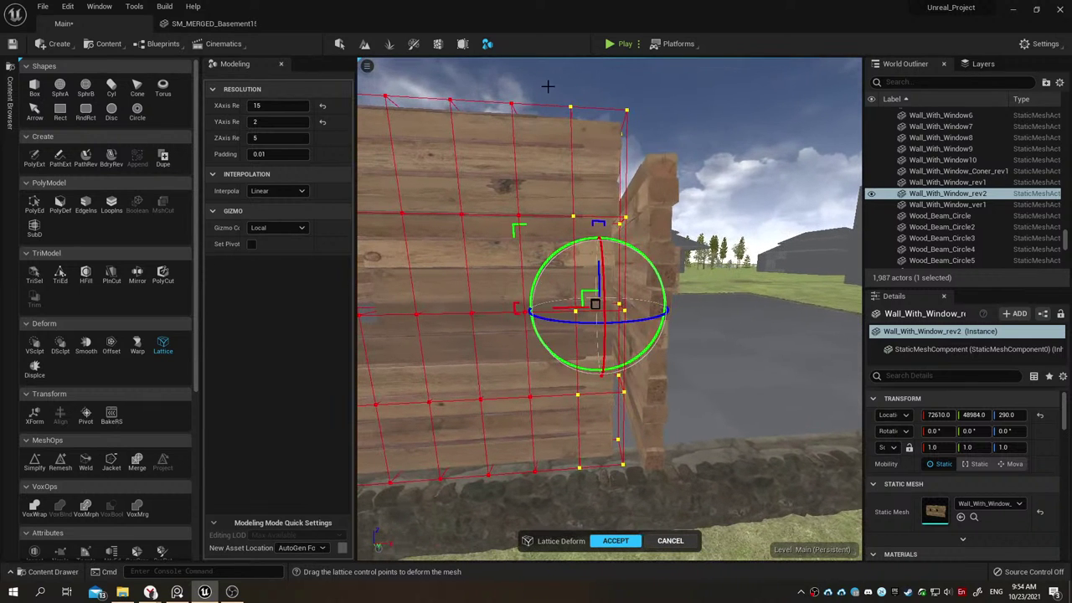
pyautogui.moveTo(547, 86); pyautogui.dragTo(691, 486)
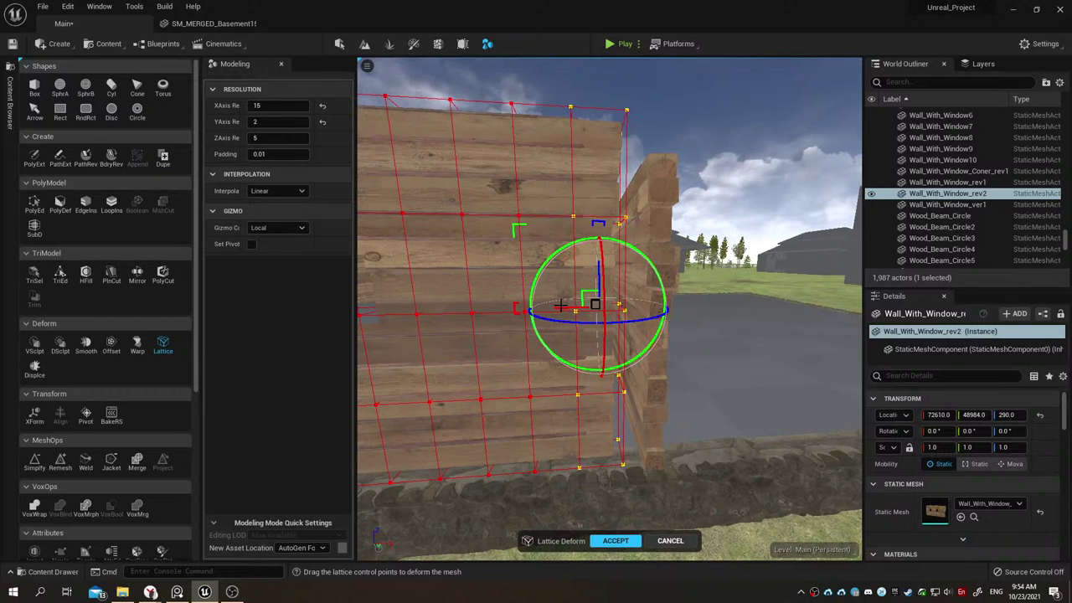
pyautogui.scroll(4, 552, 307)
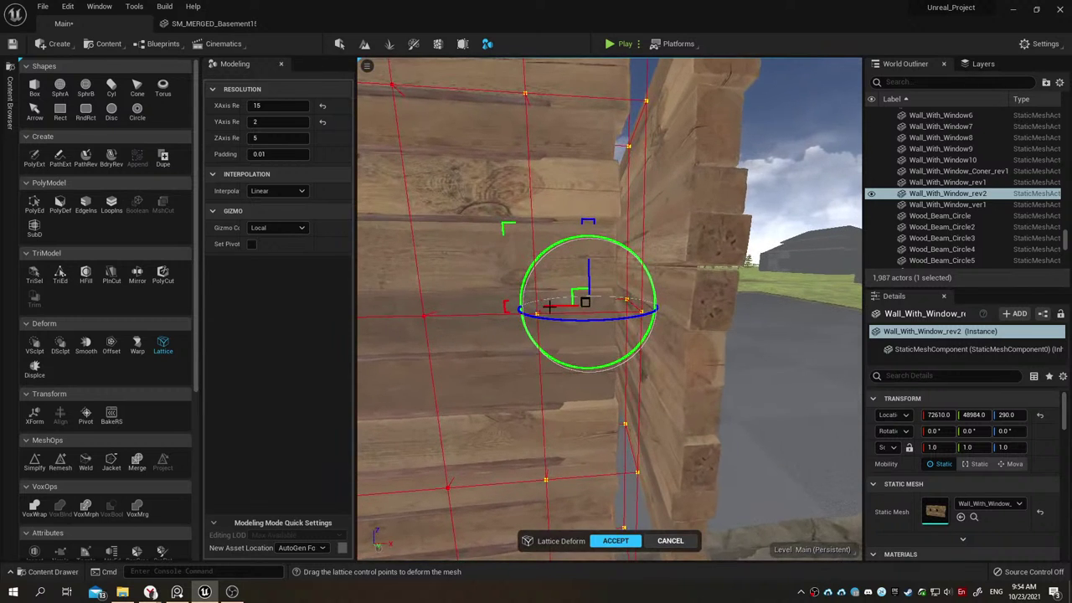
pyautogui.moveTo(548, 306)
pyautogui.mouseDown(button='right')
pyautogui.moveTo(515, 307)
pyautogui.moveTo(670, 304)
pyautogui.mouseUp(button='right')
pyautogui.moveTo(670, 304); pyautogui.dragTo(659, 306)
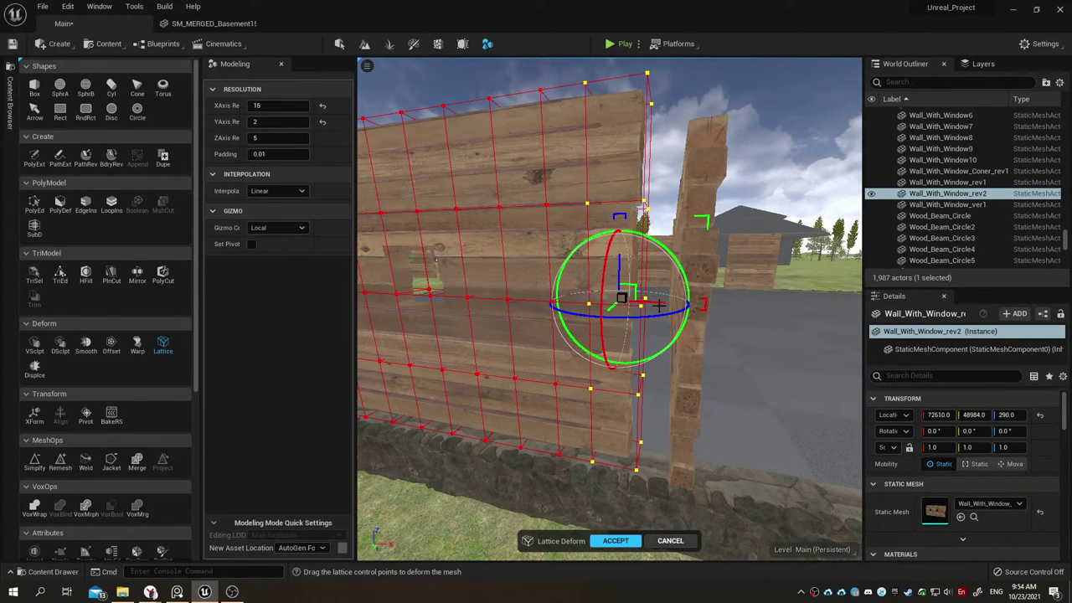
pyautogui.hotkey('ctrl', 'z')
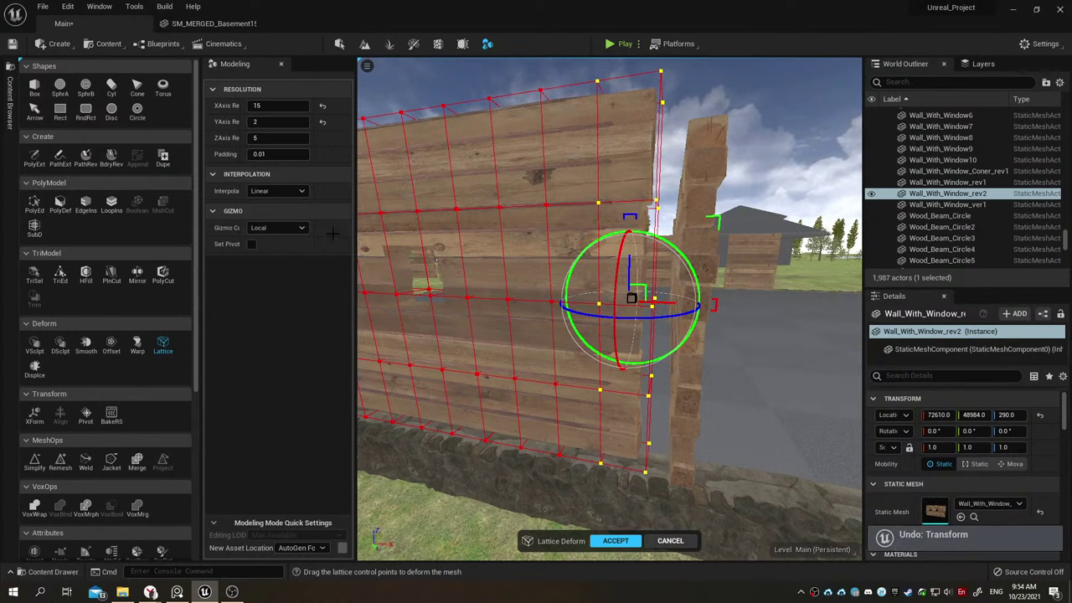
pyautogui.click(280, 105)
# Step: Set the lattice XAxis Resolution to 30 and select the right-edge lattice points
pyautogui.write('30')
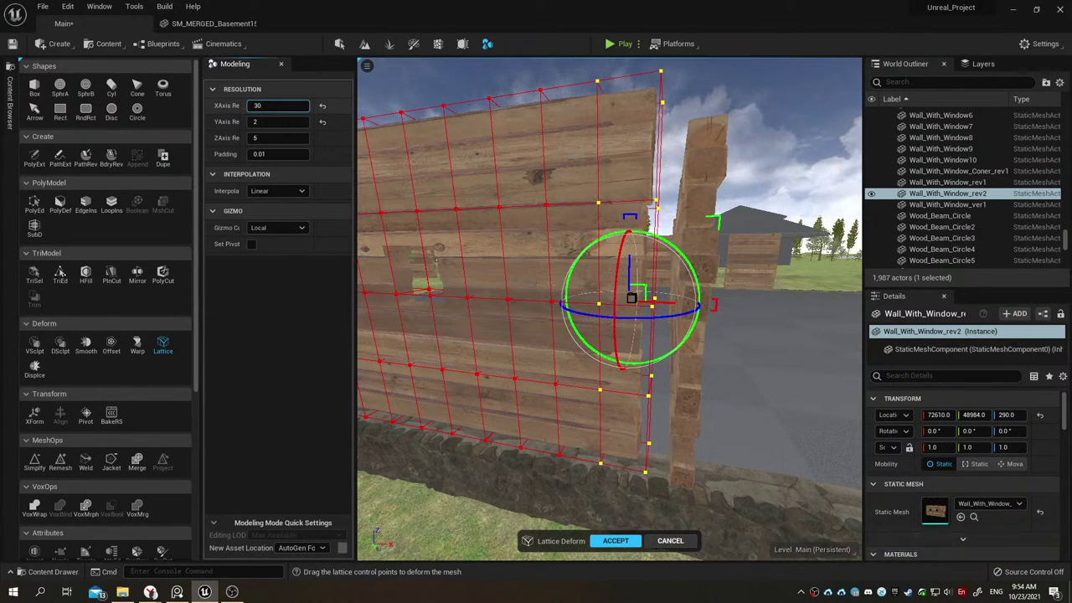
pyautogui.press('Return')
pyautogui.moveTo(643, 120)
pyautogui.mouseDown(button='right')
pyautogui.moveTo(620, 125)
pyautogui.moveTo(602, 75)
pyautogui.mouseUp(button='right')
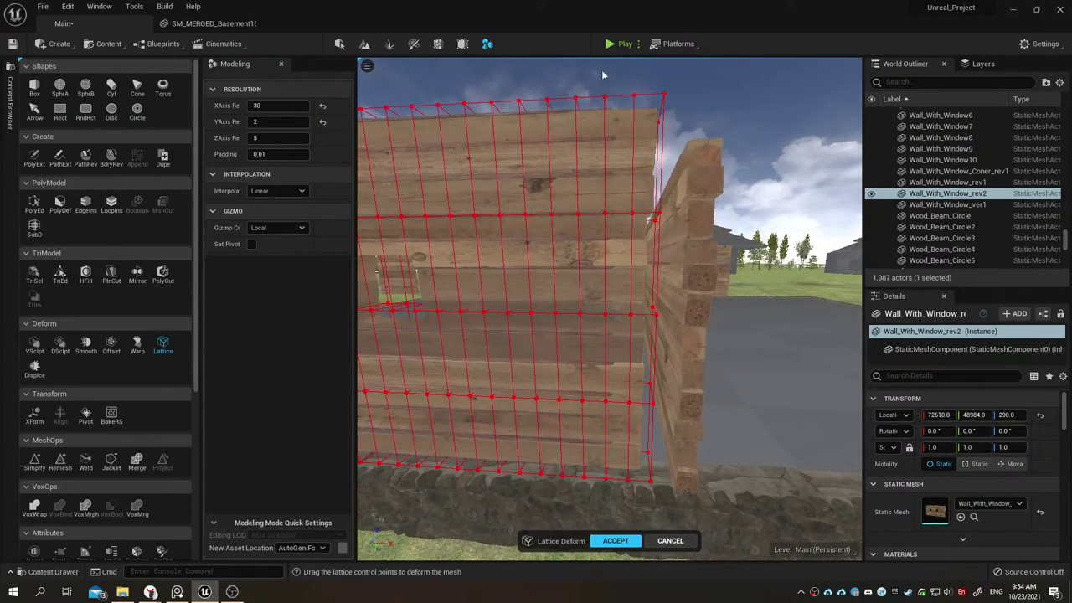
pyautogui.moveTo(620, 80); pyautogui.dragTo(767, 494)
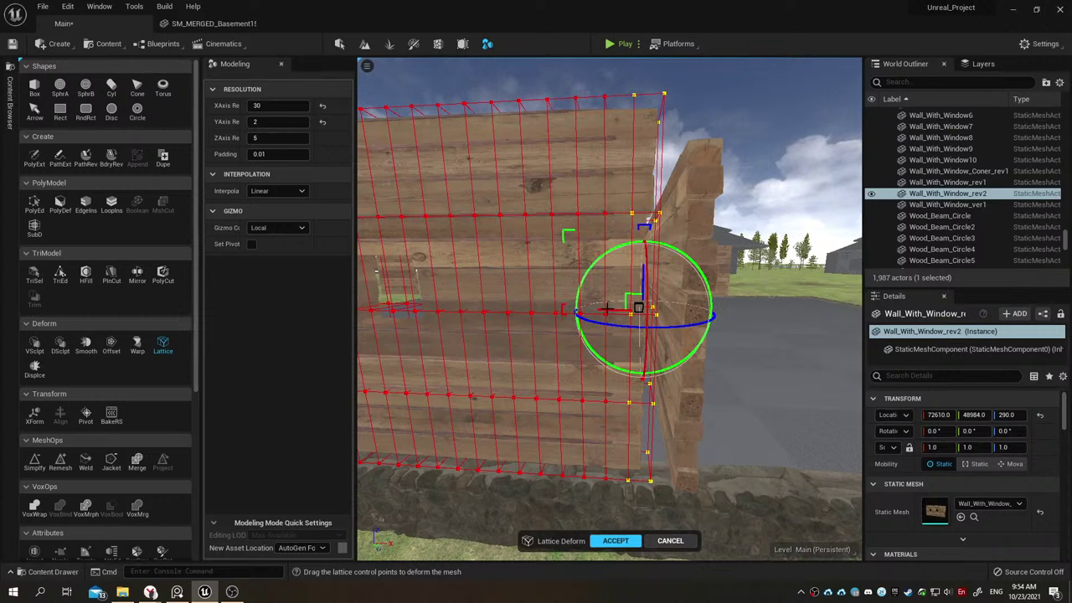
# Step: Bend the wall's right edge slightly inward by dragging the selected lattice points left
pyautogui.moveTo(619, 319); pyautogui.dragTo(536, 318, button='right')
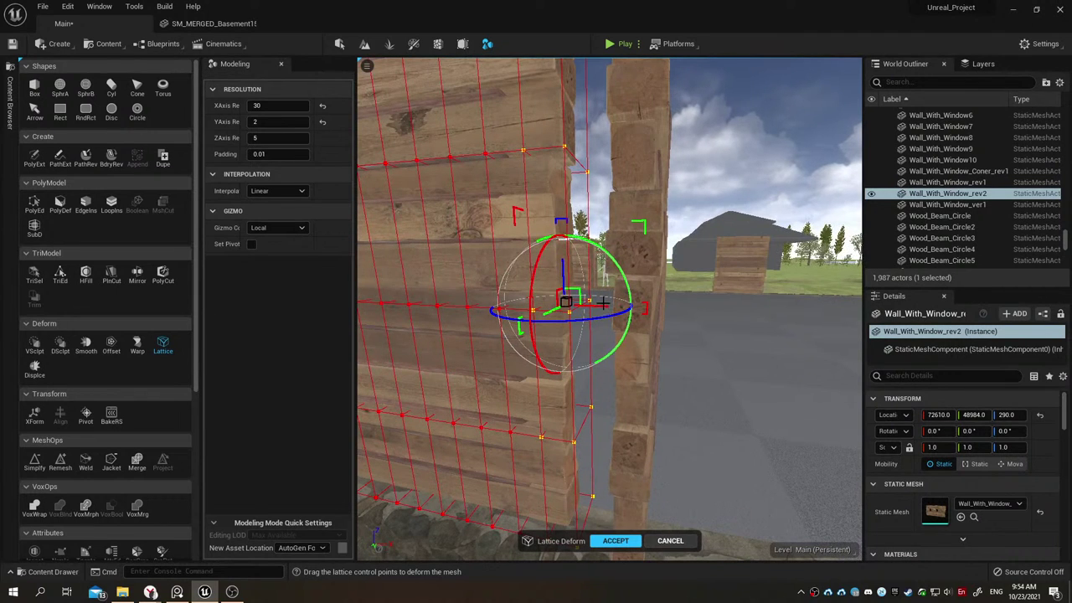
pyautogui.moveTo(603, 303); pyautogui.dragTo(590, 302)
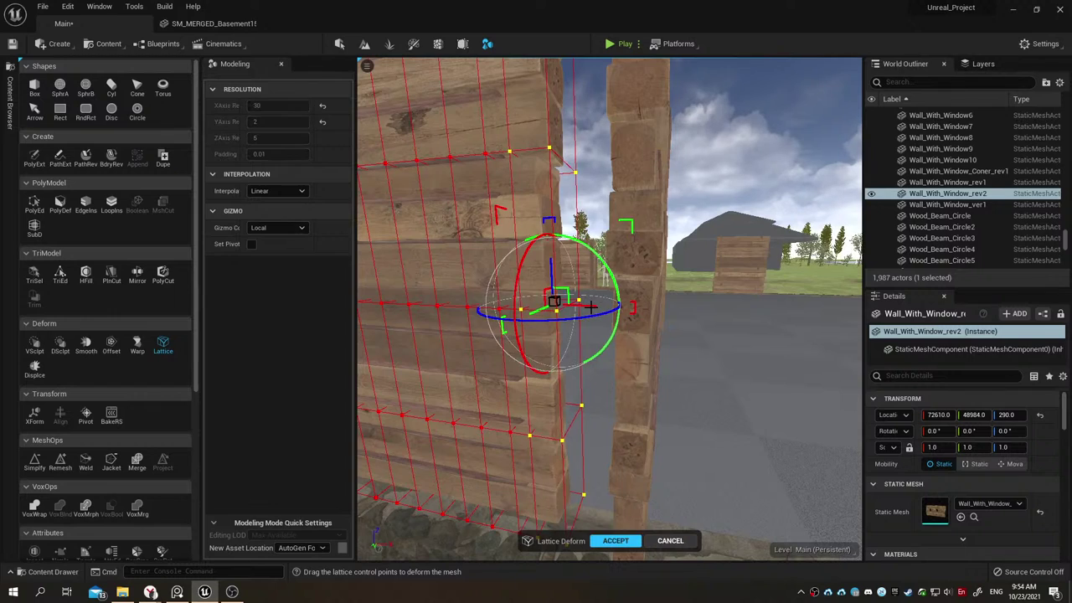
pyautogui.hotkey('ctrl', 'z')
pyautogui.scroll(4, 603, 299)
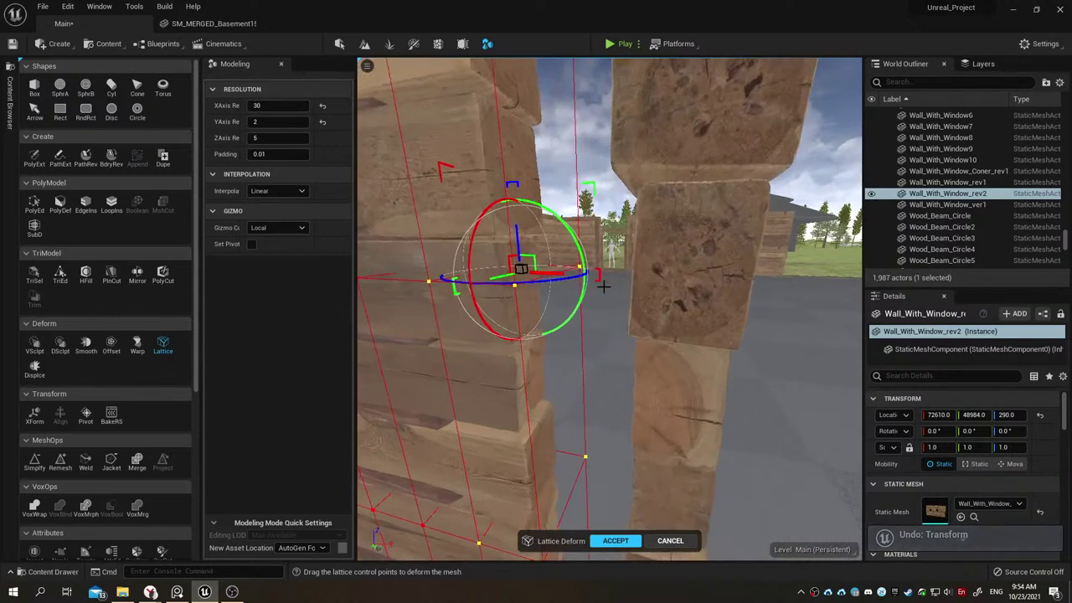
pyautogui.keyDown('alt'); pyautogui.moveTo(554, 270); pyautogui.dragTo(612, 289); pyautogui.keyUp('alt')
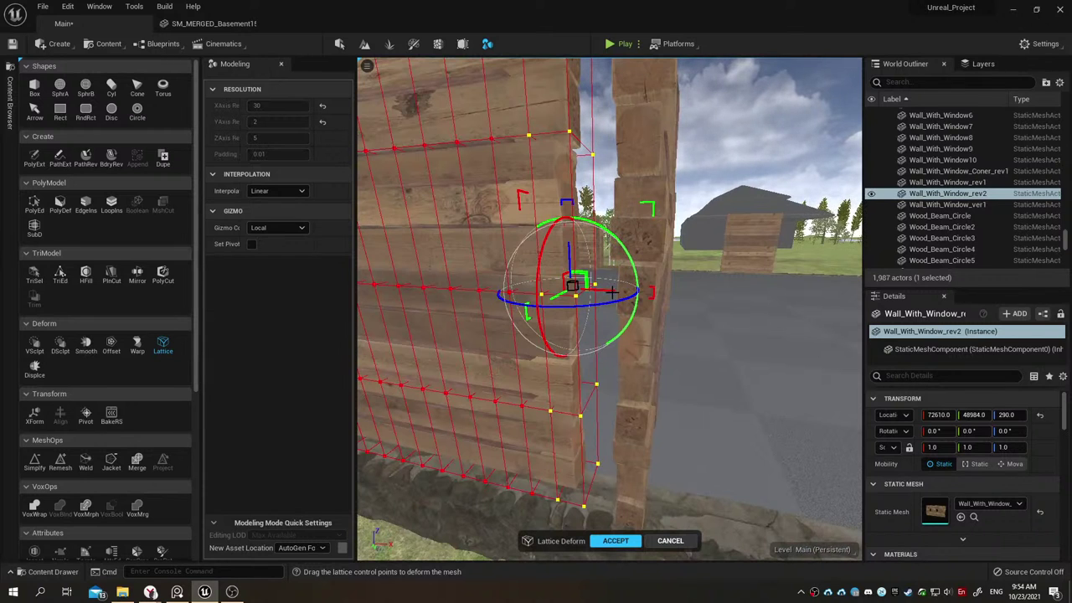
pyautogui.moveTo(612, 291); pyautogui.dragTo(592, 292)
pyautogui.moveTo(593, 339)
pyautogui.mouseDown(button='right')
pyautogui.moveTo(612, 245)
pyautogui.moveTo(597, 472)
pyautogui.mouseUp(button='right')
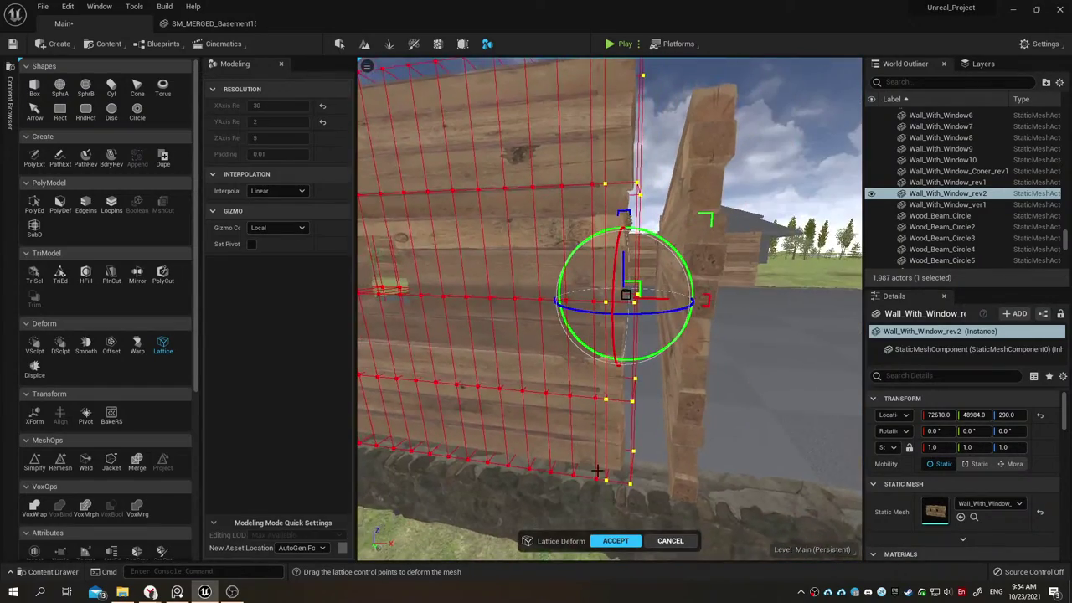
# Step: Try shifting the wall's left lattice column right, then undo and redo the change
pyautogui.moveTo(477, 386); pyautogui.dragTo(482, 369, button='right')
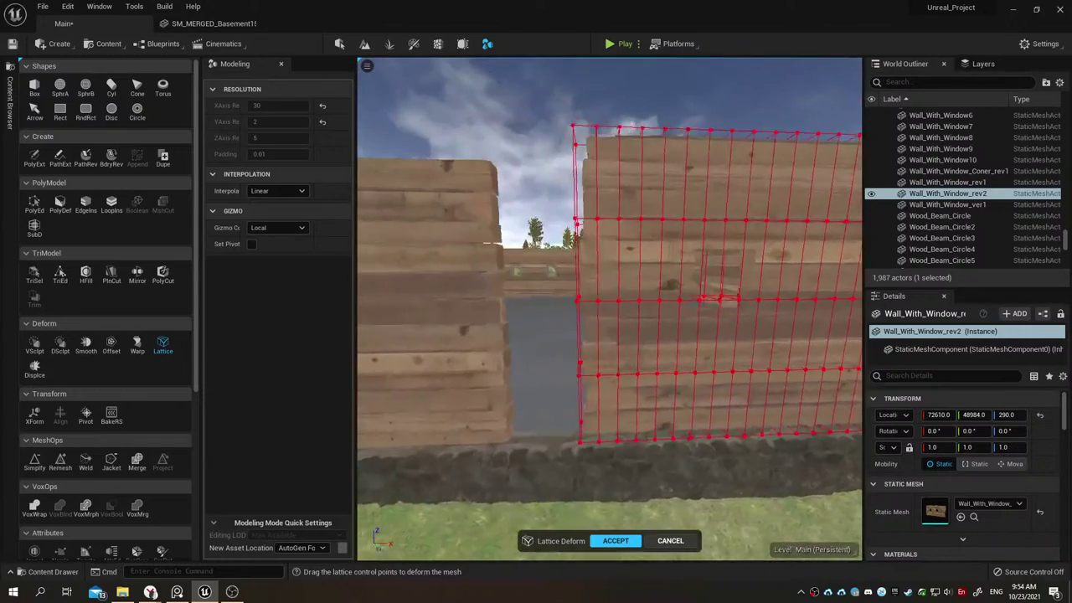
pyautogui.moveTo(533, 181); pyautogui.dragTo(532, 193, button='right')
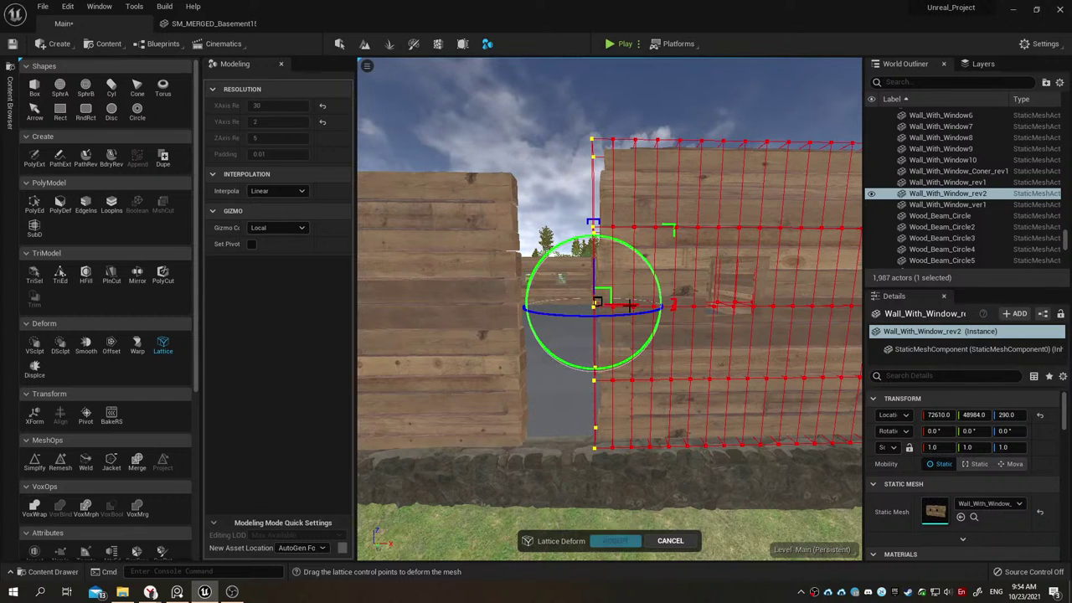
pyautogui.moveTo(630, 307); pyautogui.dragTo(640, 309)
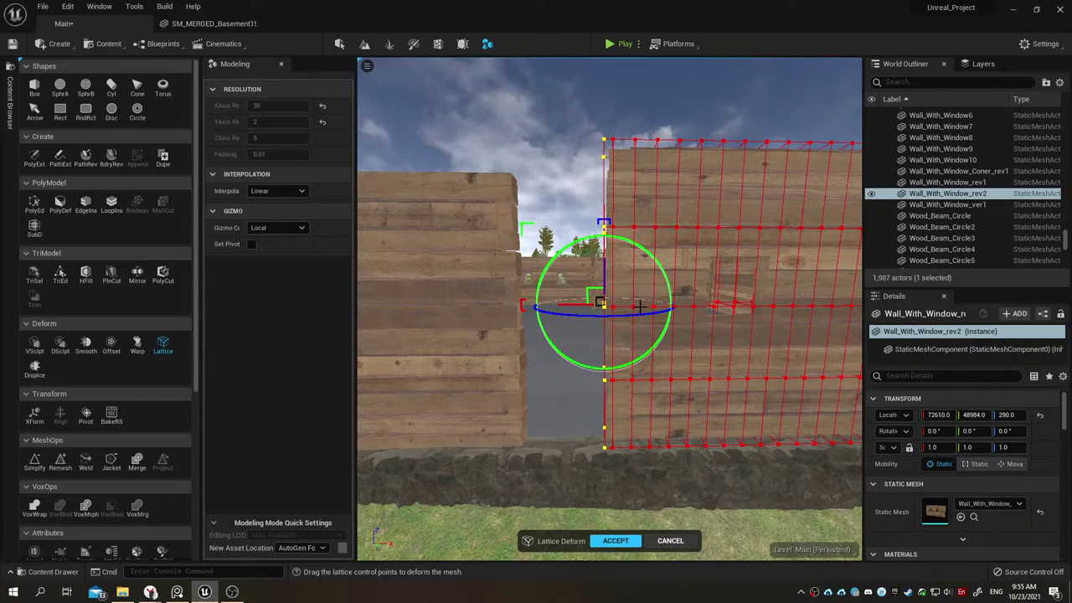
pyautogui.moveTo(641, 309)
pyautogui.mouseDown(button='right')
pyautogui.moveTo(599, 298)
pyautogui.moveTo(611, 277)
pyautogui.mouseUp(button='right')
pyautogui.hotkey('ctrl', 'z')
pyautogui.hotkey('ctrl', 'z')
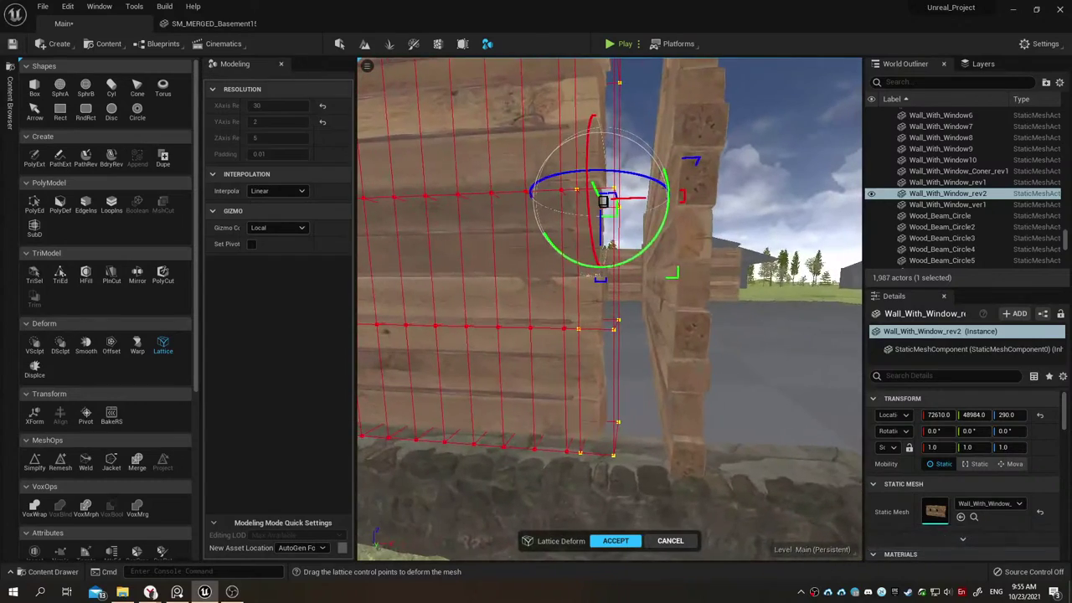
pyautogui.hotkey('ctrl', 'y')
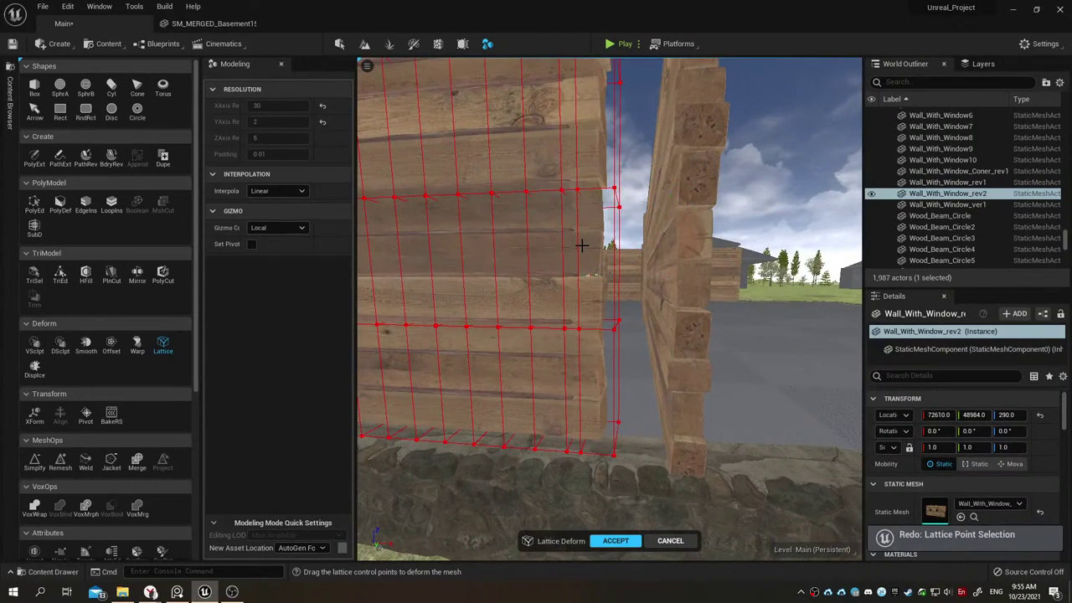
# Step: Select the whole left lattice column, shift it slightly right, and check both windows
pyautogui.moveTo(567, 252)
pyautogui.mouseDown(button='right')
pyautogui.moveTo(523, 268)
pyautogui.moveTo(588, 144)
pyautogui.mouseUp(button='right')
pyautogui.moveTo(598, 151); pyautogui.dragTo(639, 316)
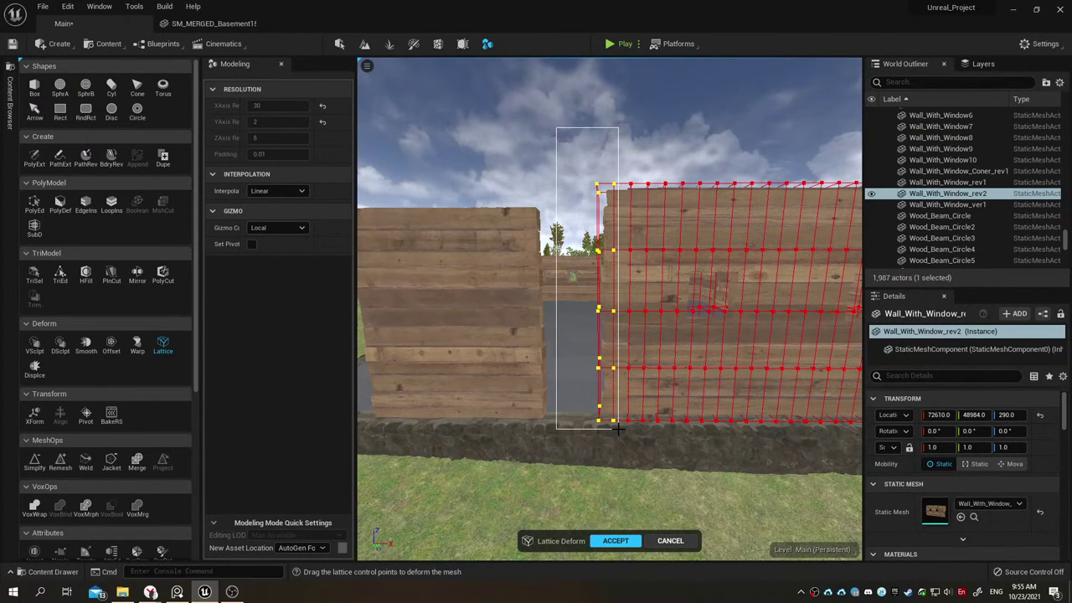
pyautogui.moveTo(616, 278); pyautogui.dragTo(617, 431)
pyautogui.moveTo(626, 317); pyautogui.dragTo(640, 306)
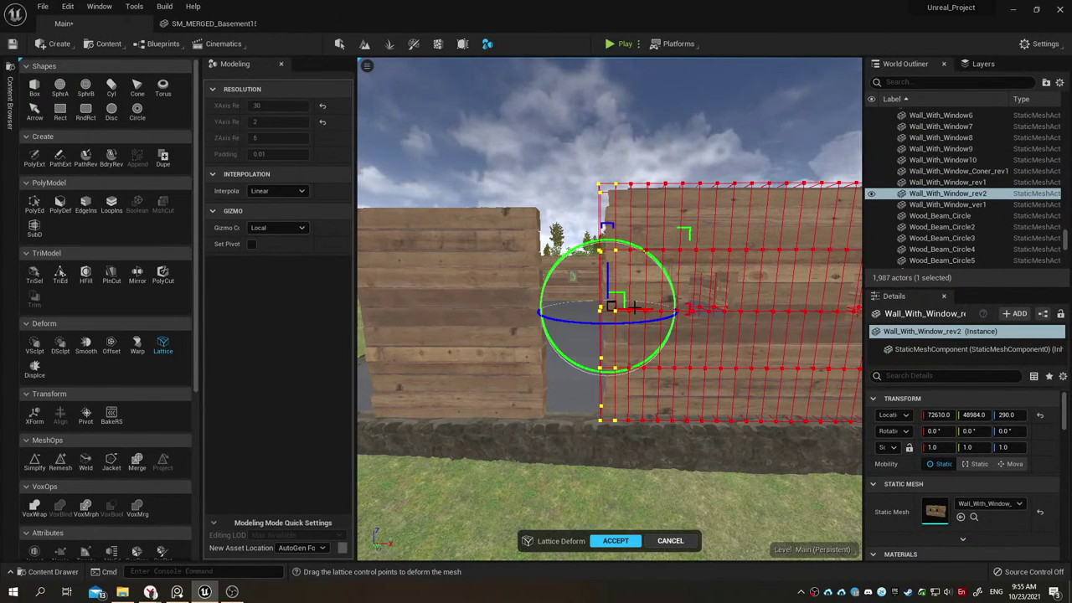
pyautogui.scroll(2, 639, 308)
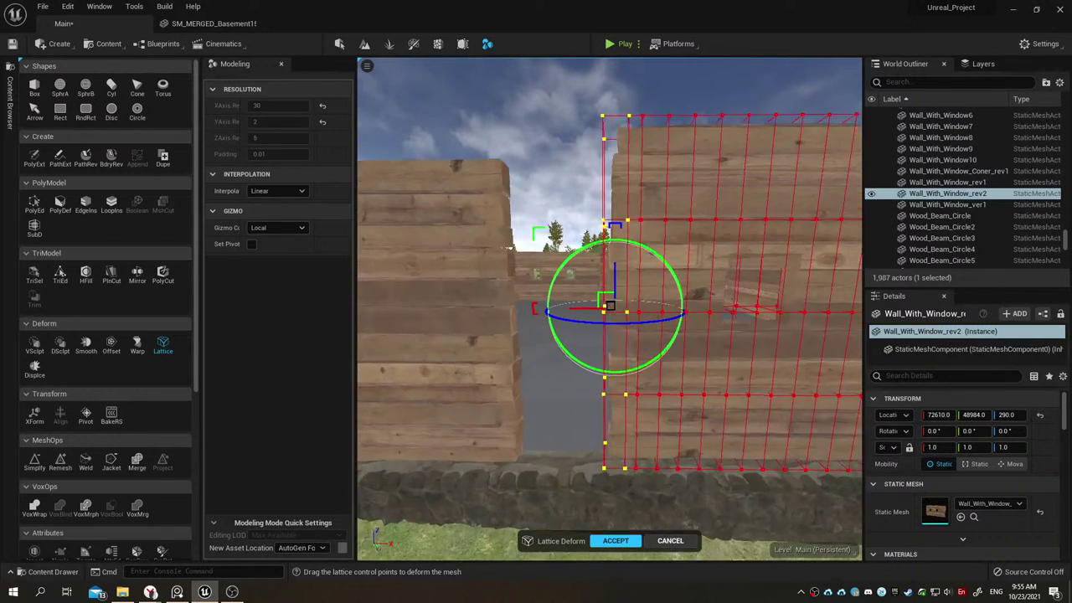
pyautogui.scroll(3, 639, 308)
pyautogui.scroll(3, 639, 308)
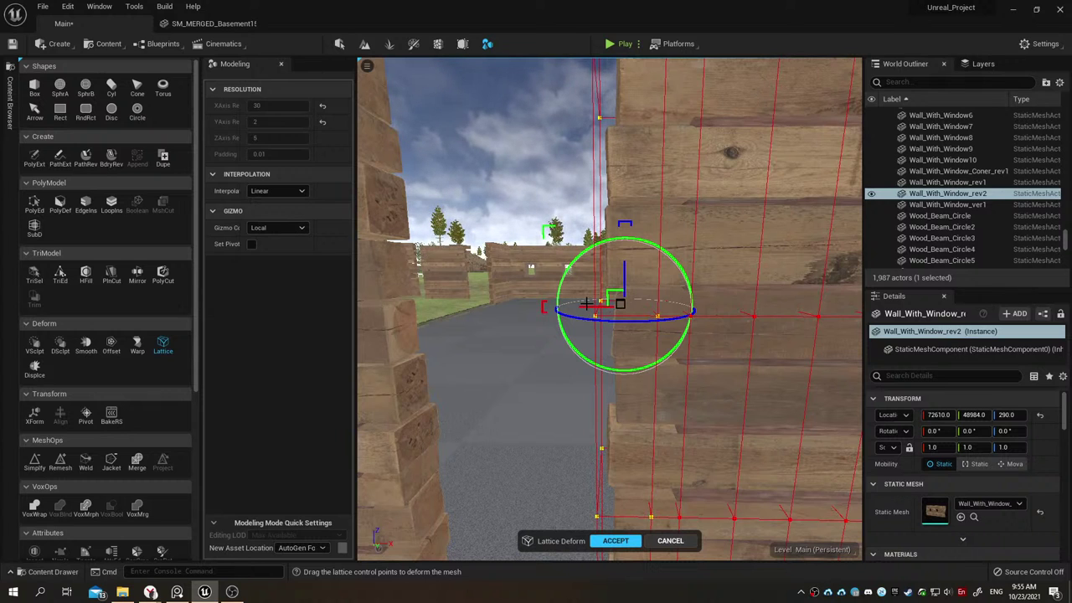
pyautogui.moveTo(561, 319)
pyautogui.keyDown('alt'); pyautogui.mouseDown()
pyautogui.moveTo(571, 260)
pyautogui.moveTo(625, 242)
pyautogui.moveTo(568, 246)
pyautogui.mouseUp(); pyautogui.keyUp('alt')
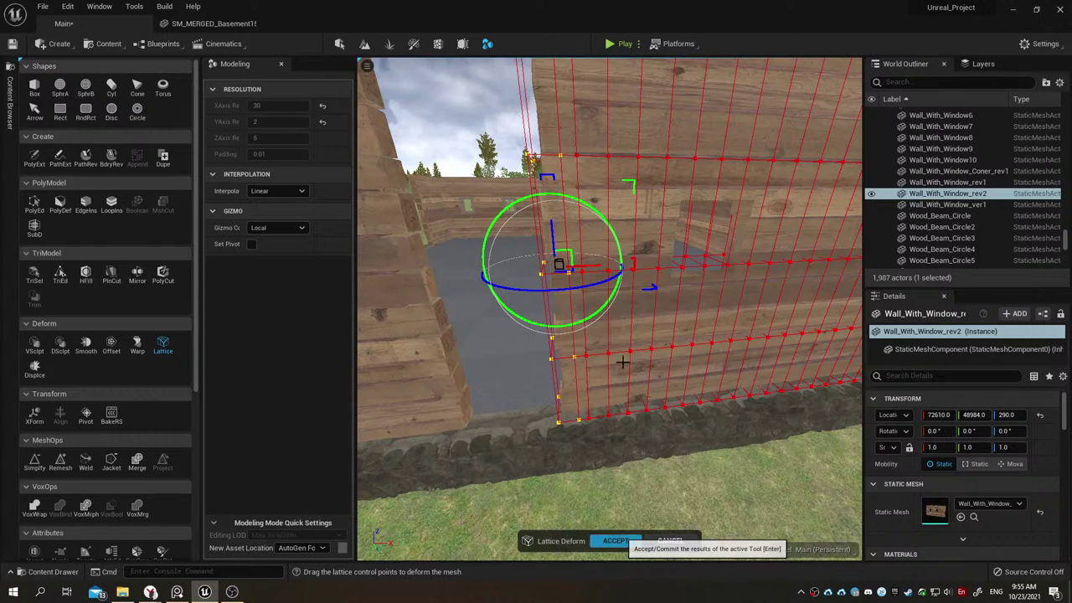
pyautogui.moveTo(788, 347); pyautogui.dragTo(636, 373, button='right')
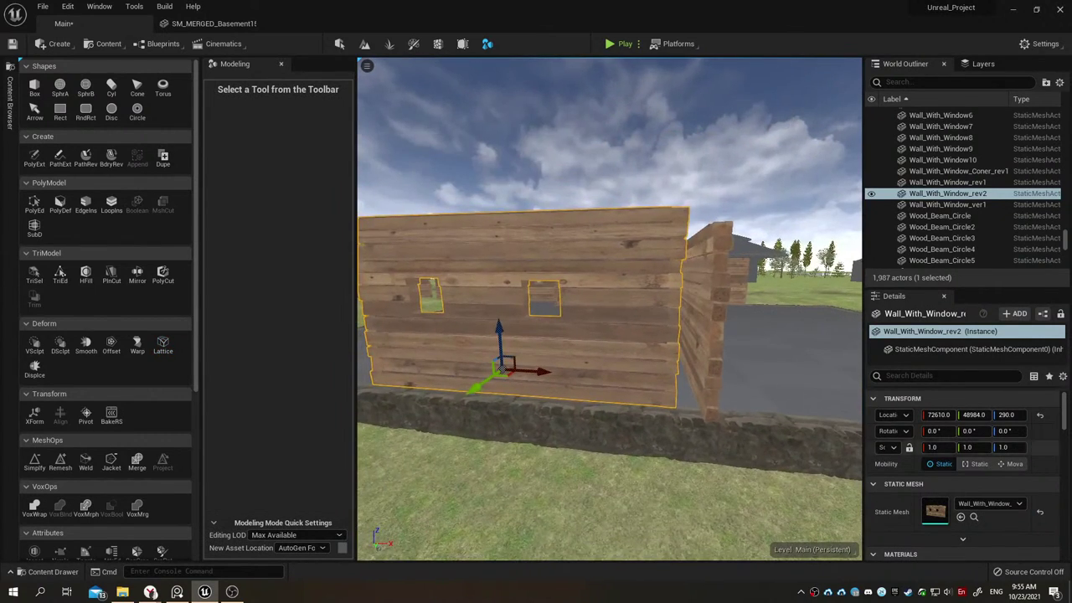